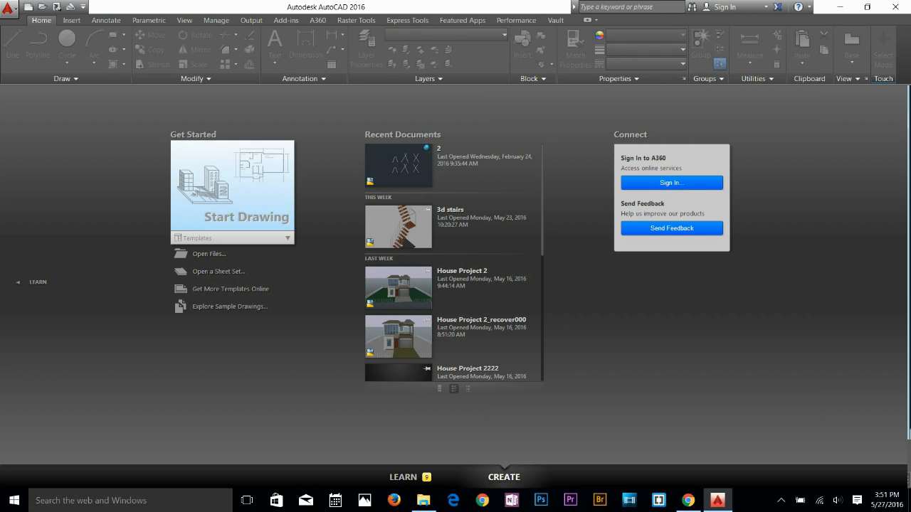
Start a new blank drawing
left_click(9, 7)
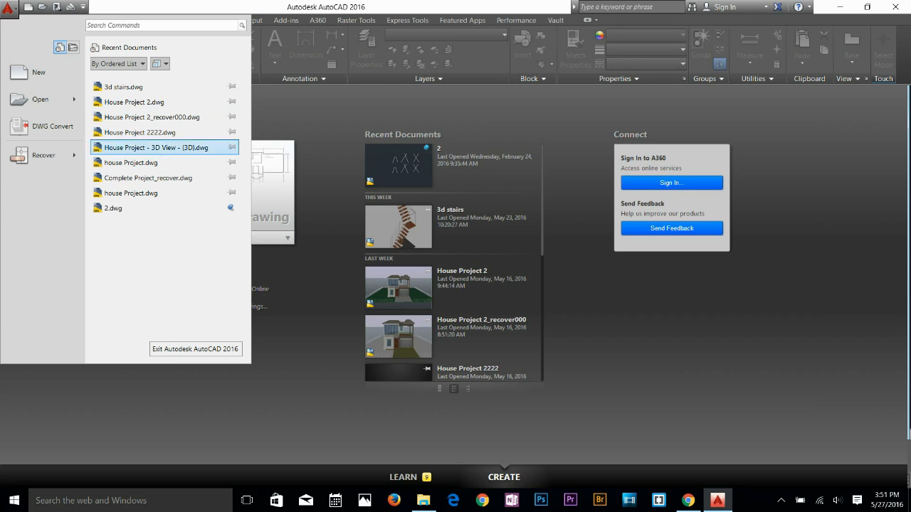
key("Escape")
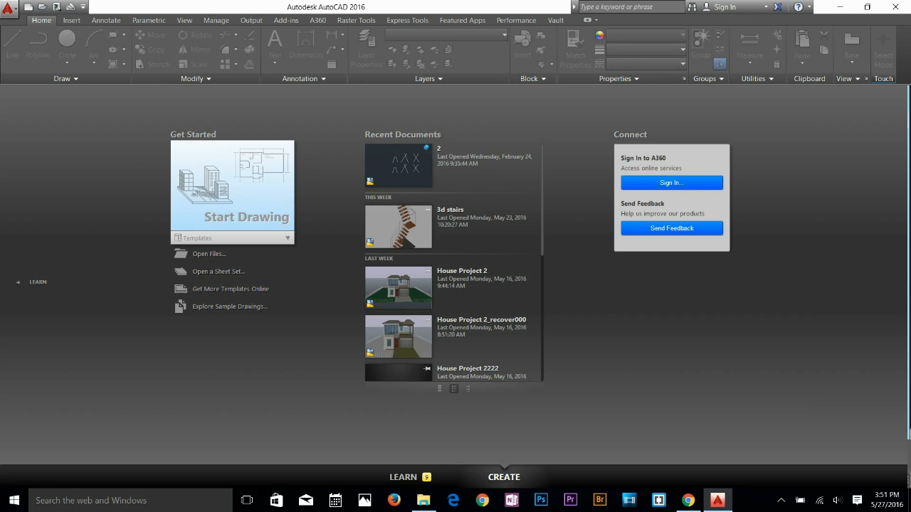
left_click(232, 186)
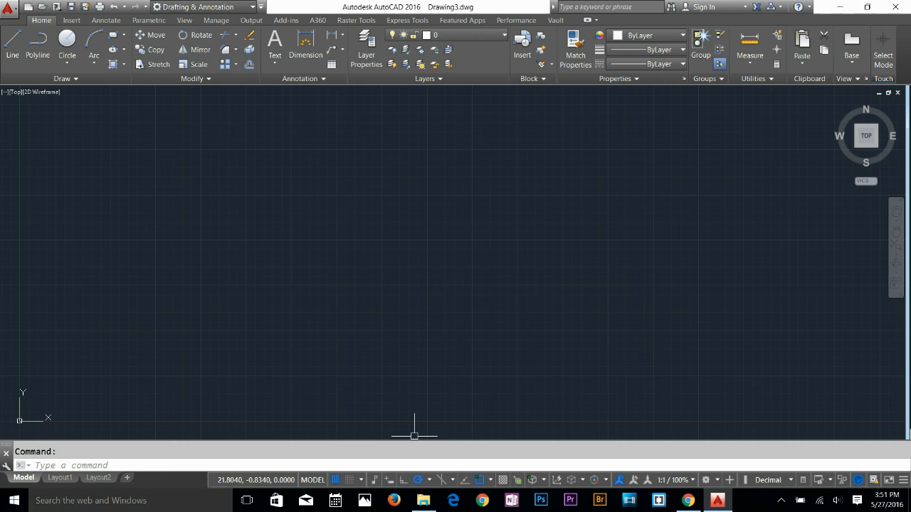
Review the display, selection and drafting settings in the program options, then apply them and close the dialog
right_click(358, 459)
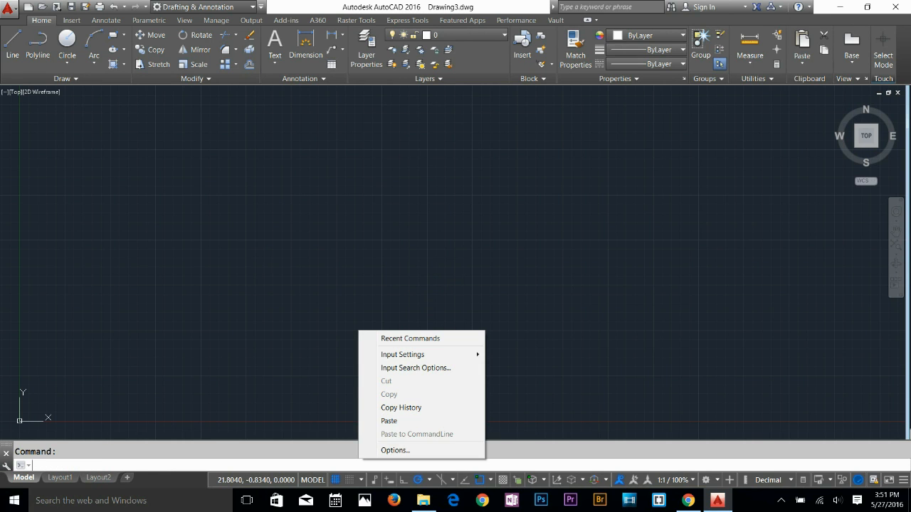
left_click(384, 450)
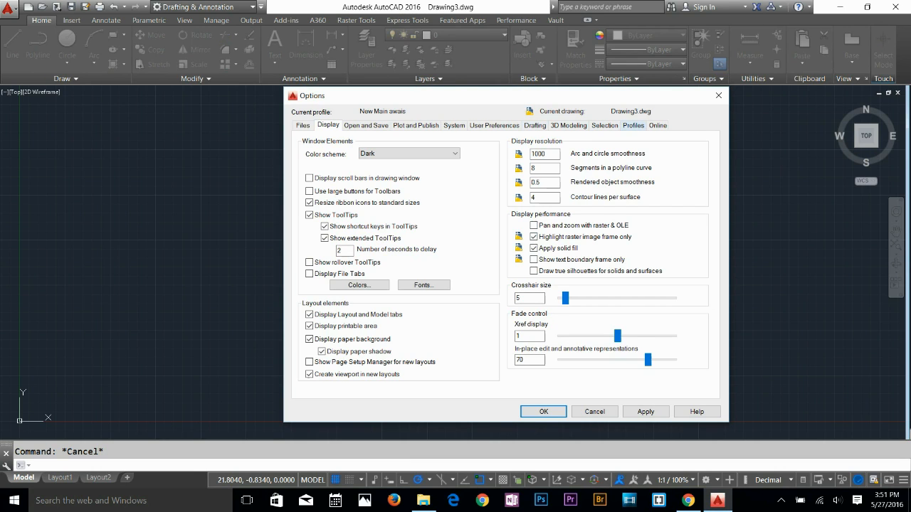
left_click(605, 125)
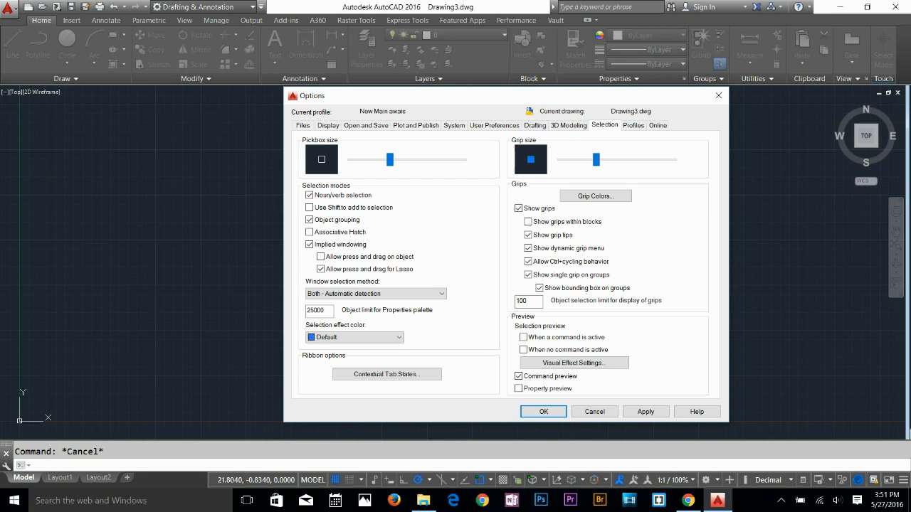
left_click(535, 125)
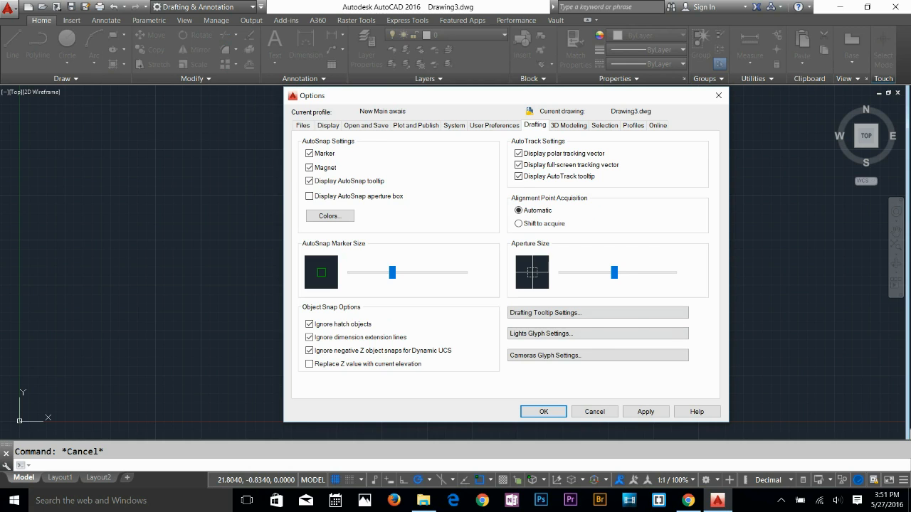
left_click(645, 411)
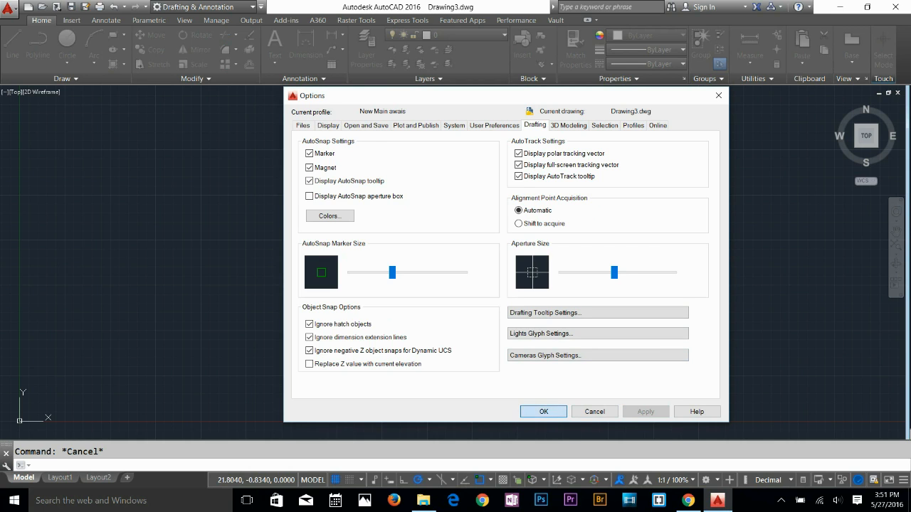
left_click(543, 411)
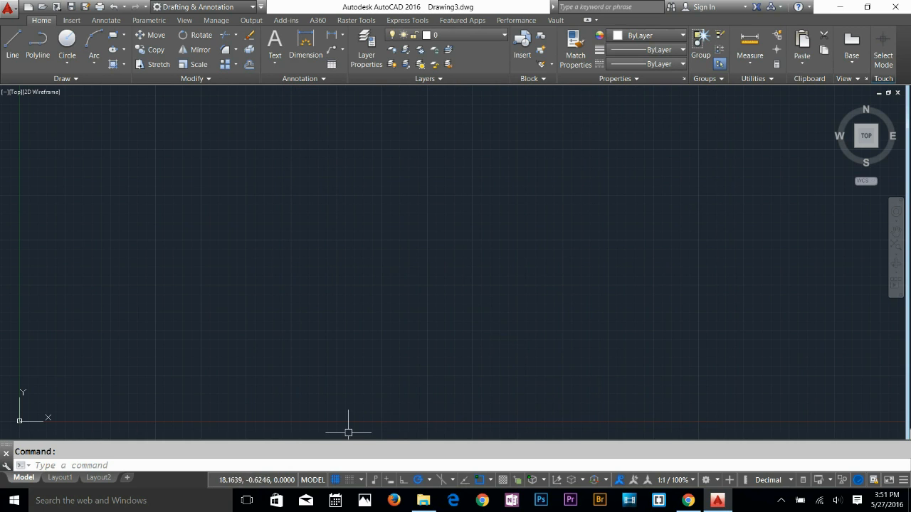
Turn off the grid and set the drawing's length units to Architectural with a precision of 0'-0 1/4"
key("F7")
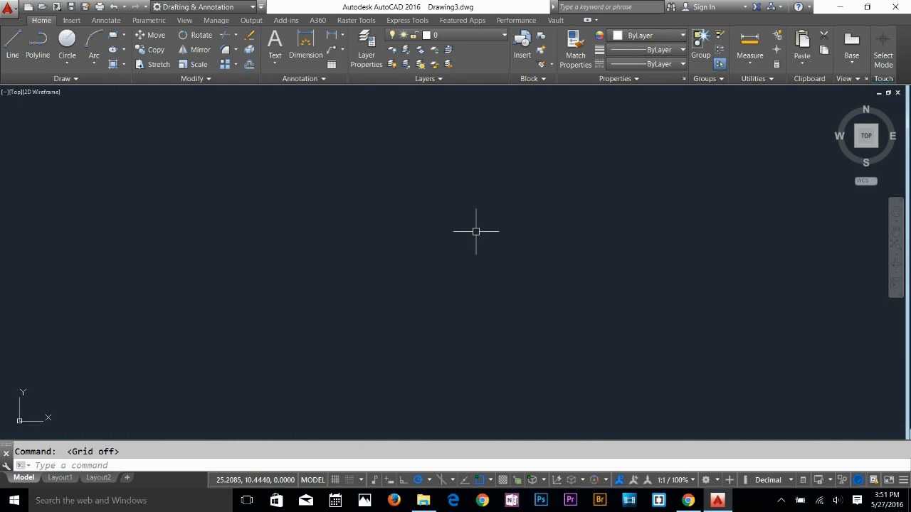
type("units")
key("Return")
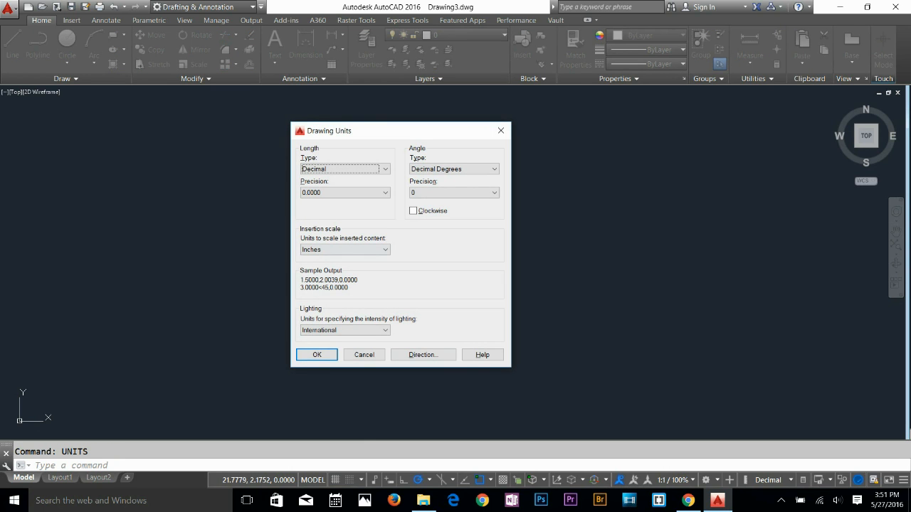
left_click(361, 168)
left_click(341, 178)
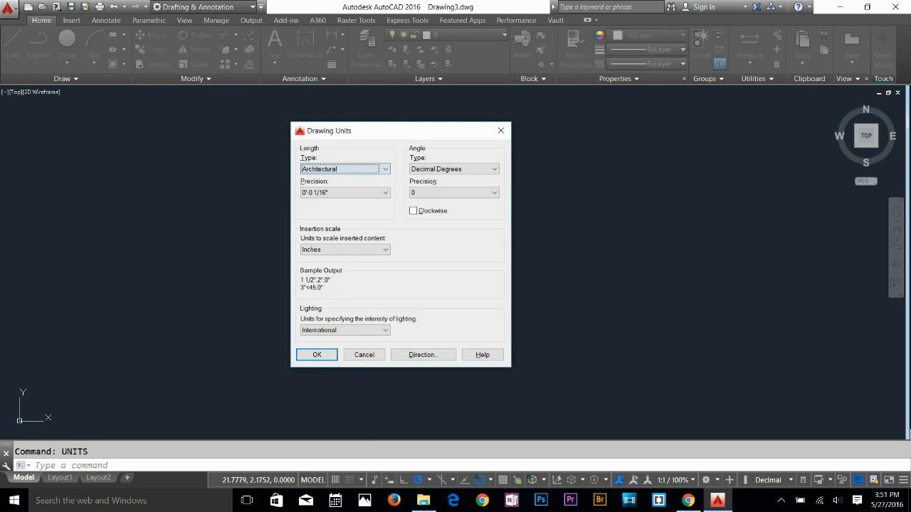
left_click(345, 192)
left_click(342, 207)
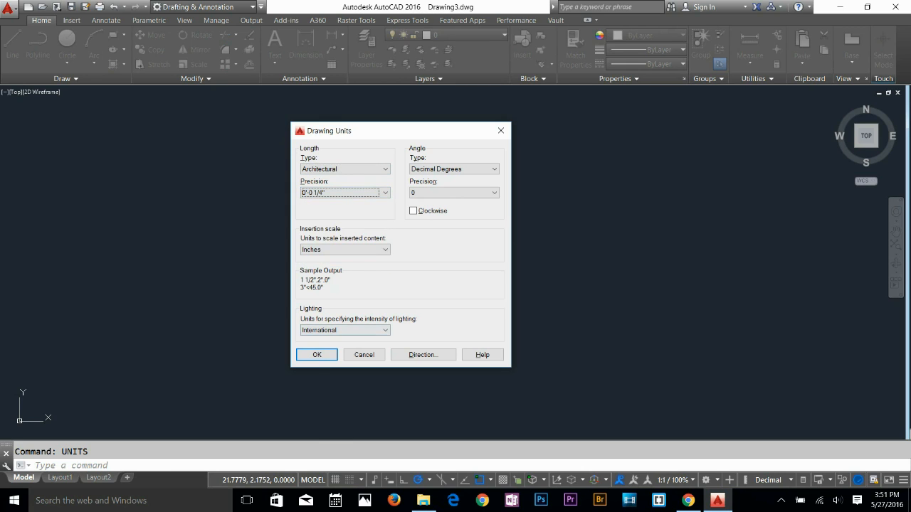
left_click(316, 354)
Set the model space limits from 0'-0",0'-0" to 200',200' and zoom to show all of the drawing area
type("LIMITS")
key("Return")
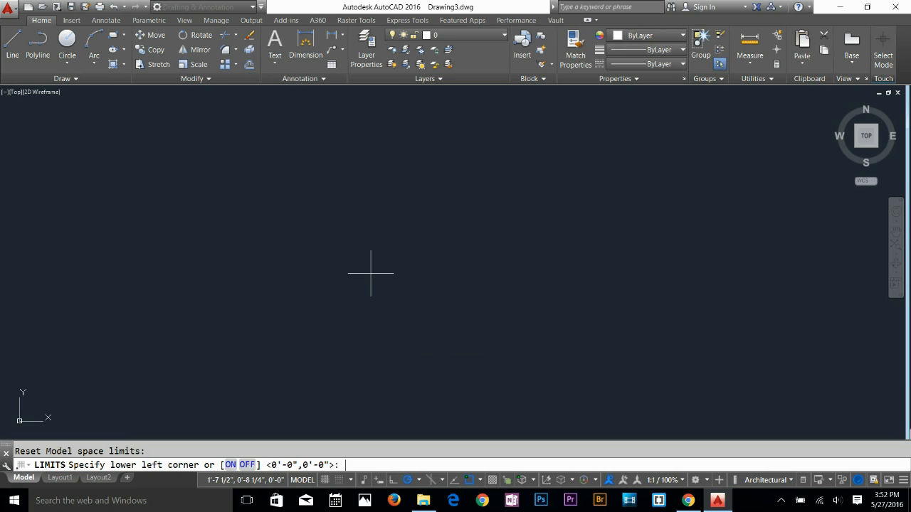
key("Return")
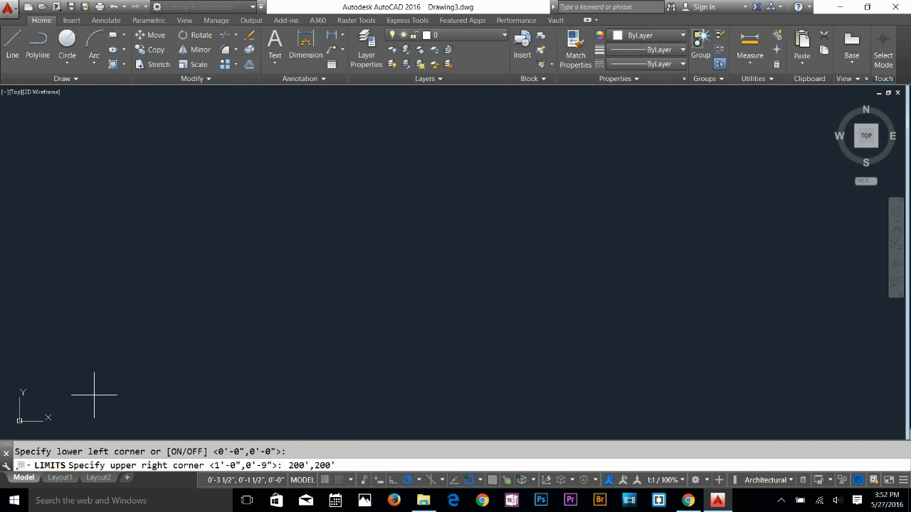
key("Return")
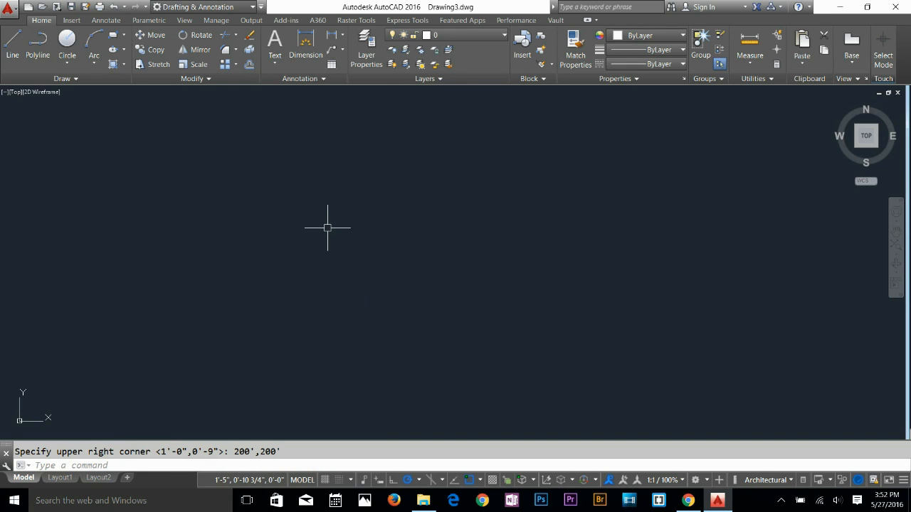
type("z")
key("Return")
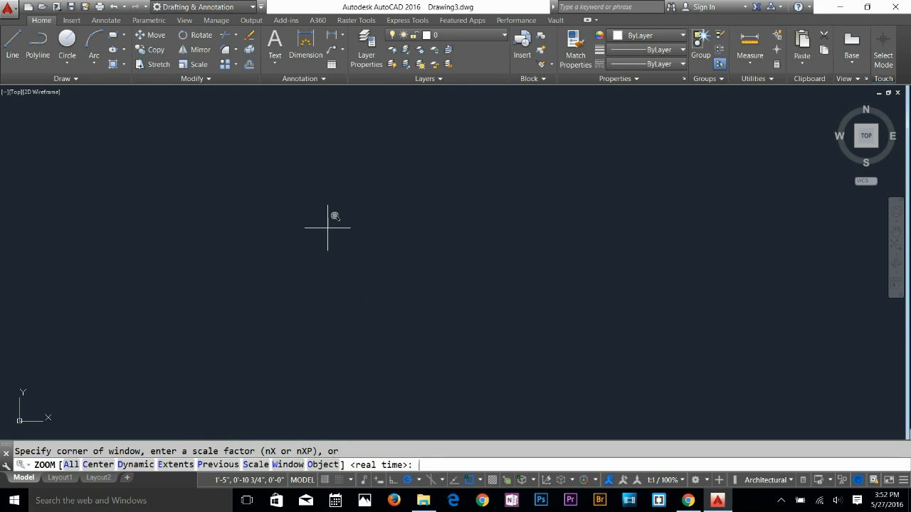
key("Return")
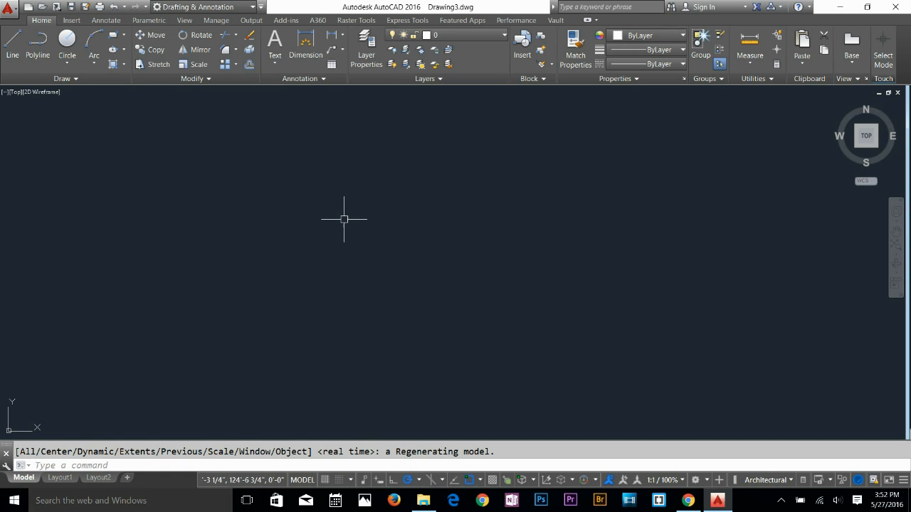
type("z")
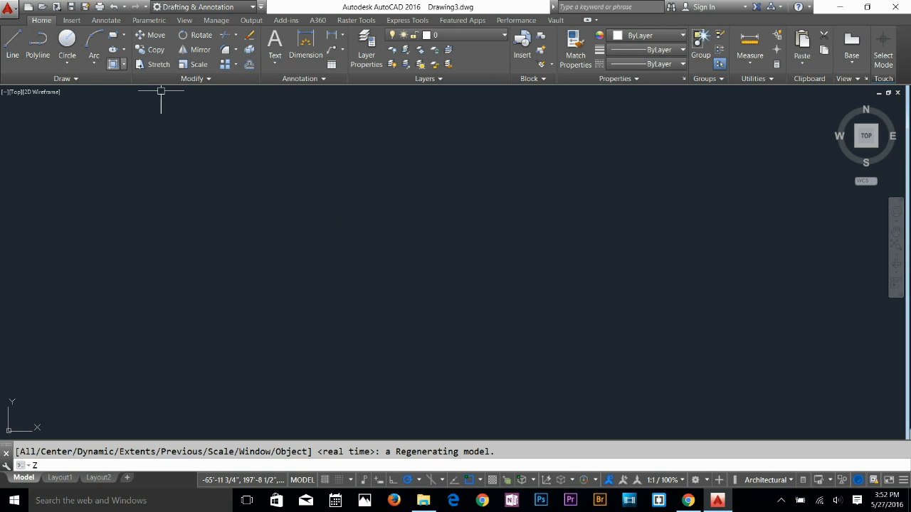
Draw a rectangle by dimensions with a length of 40' and a width of 40'
left_click(113, 34)
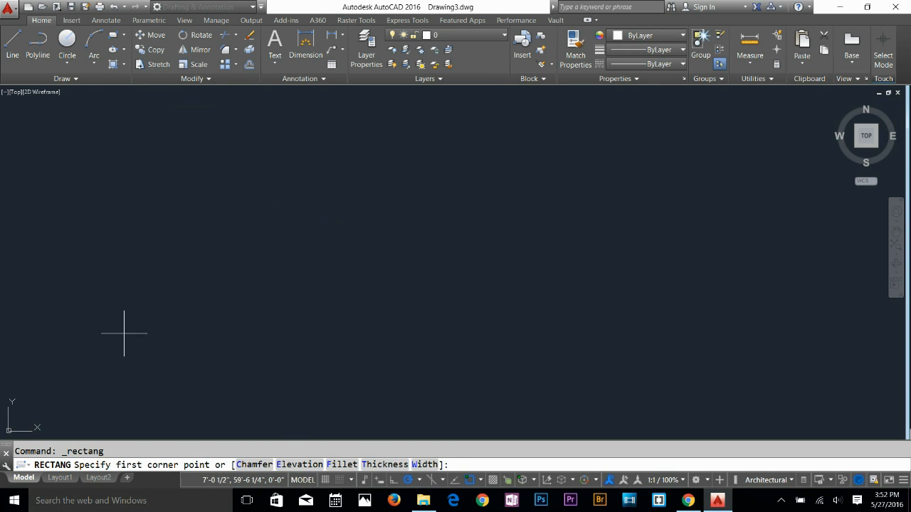
left_click(96, 356)
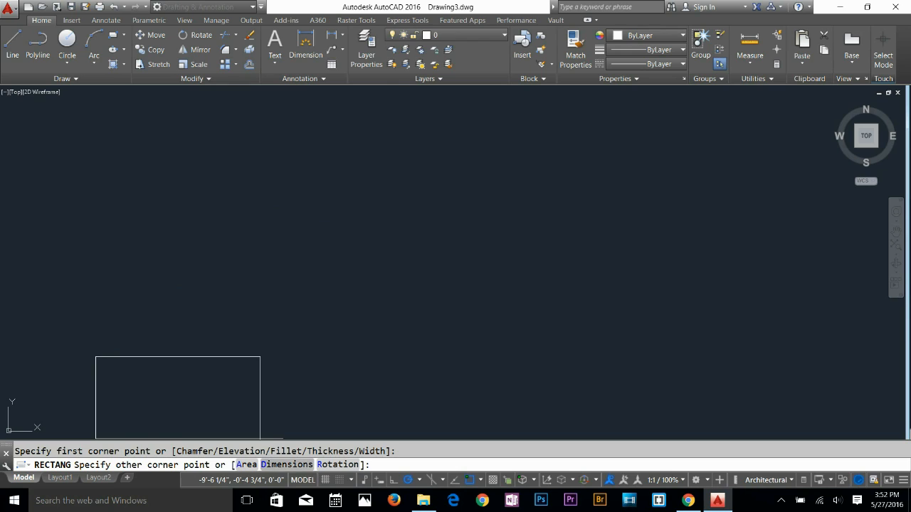
left_click(266, 465)
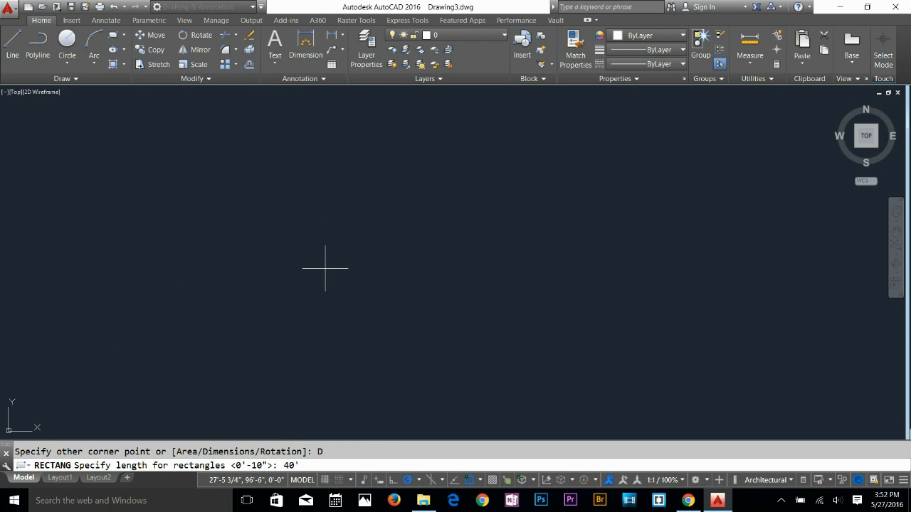
key("Return")
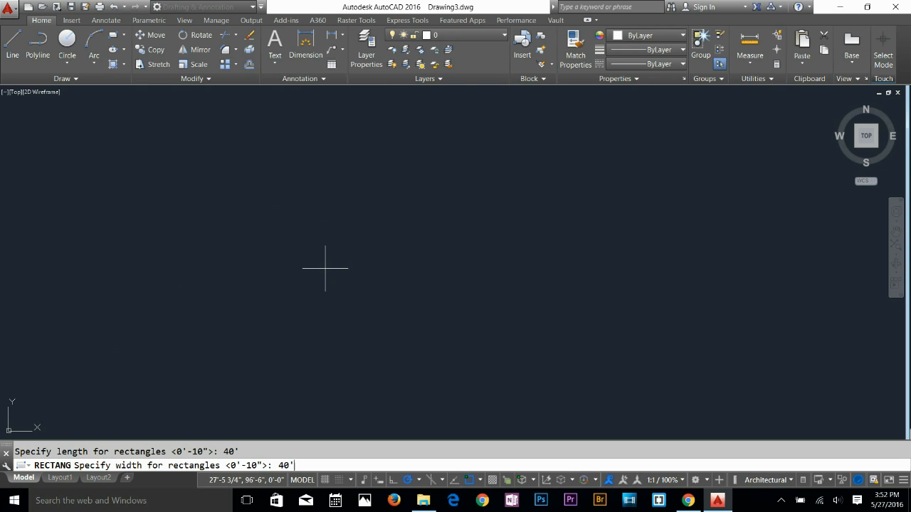
key("Return")
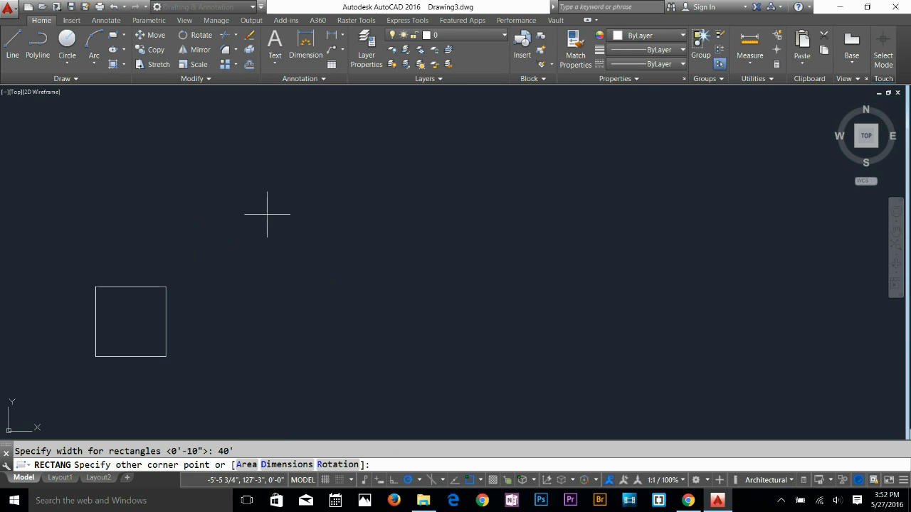
middle_click_drag(25, 236, 314, 199)
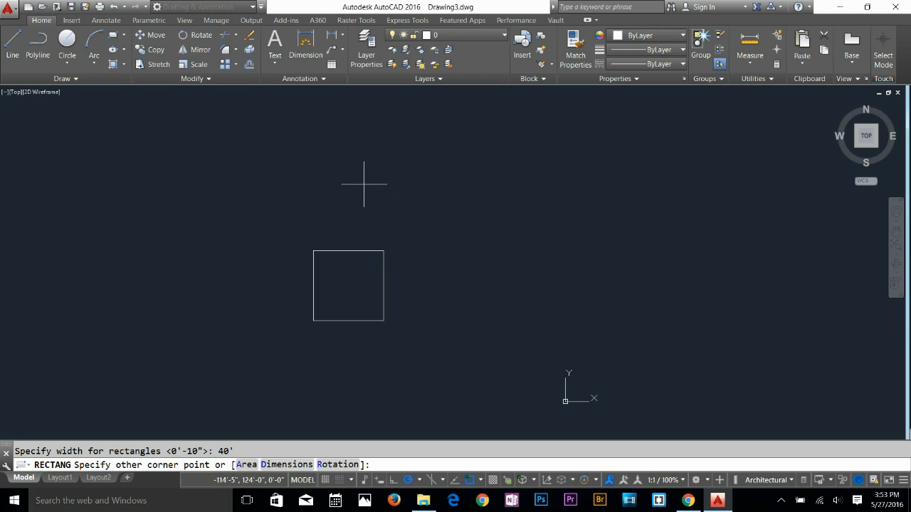
left_click(522, 190)
Fit the view to the drawing's extents so the square fills the drawing area
scroll(497, 299, "up", 6)
mouse_move(236, 226)
middle_mouse_down()
mouse_move(382, 270)
mouse_move(412, 250)
middle_mouse_up()
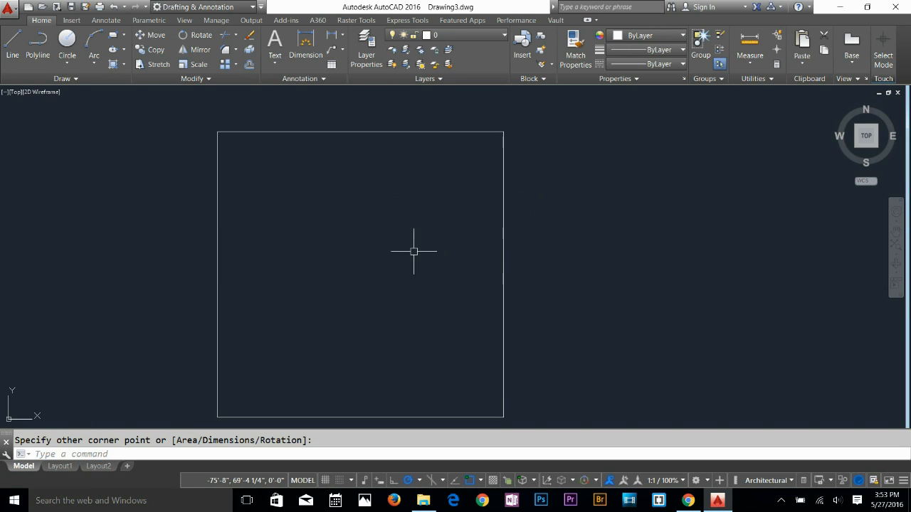
key("Escape")
key("Escape")
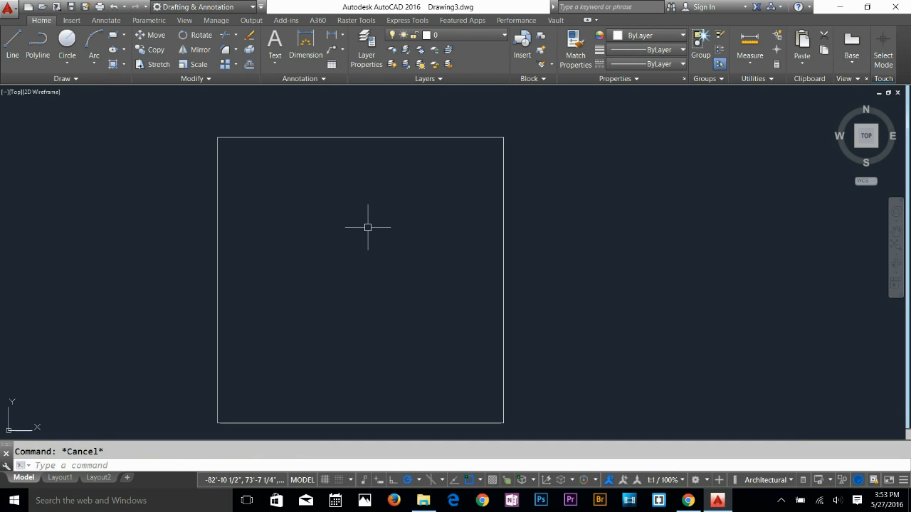
type("z")
key("Return")
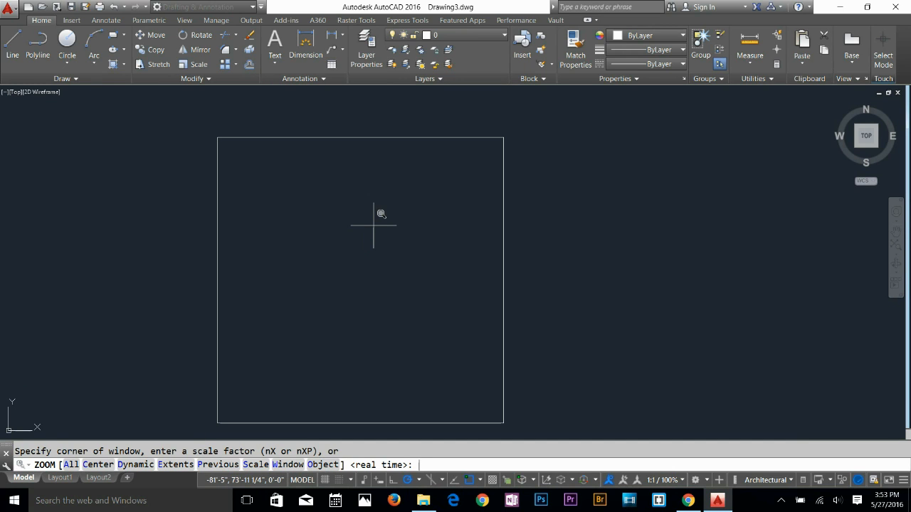
type("e")
key("Return")
key("Escape")
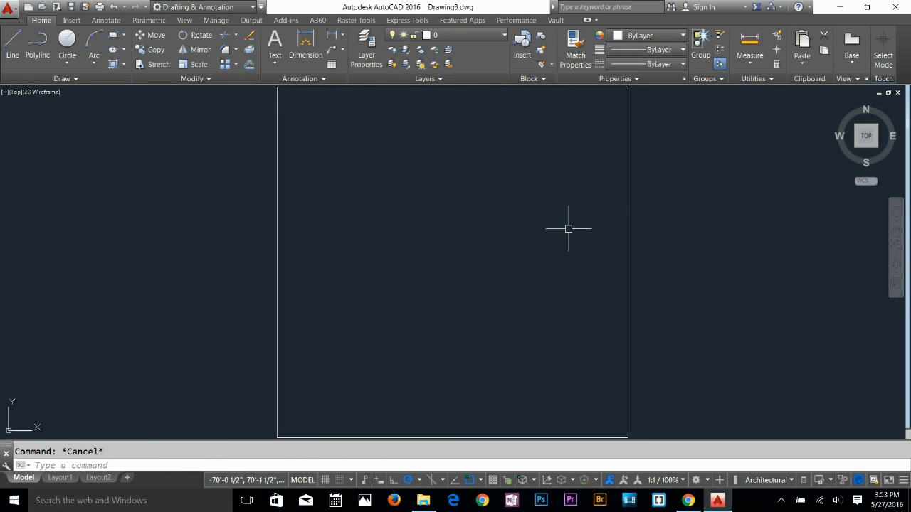
Explode the square into separate lines and check that one side can be selected alone
left_click(628, 193)
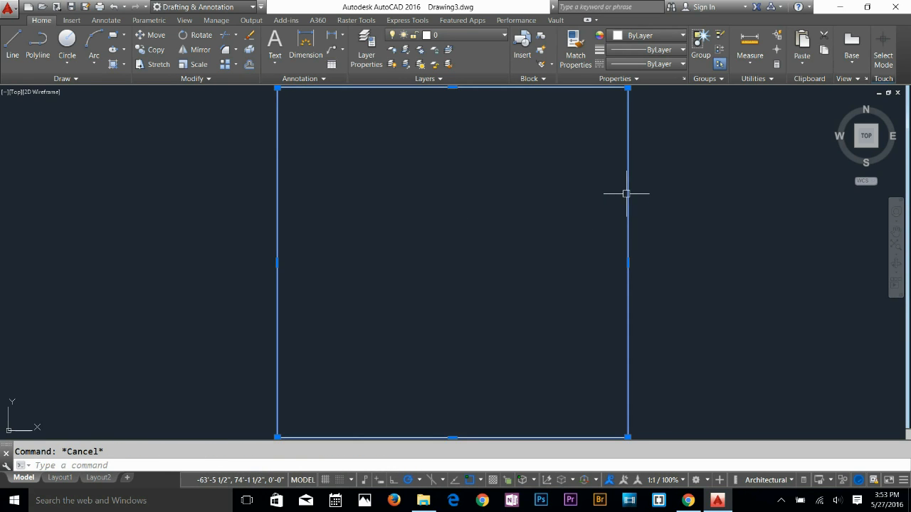
key("Escape")
type("x")
key("Return")
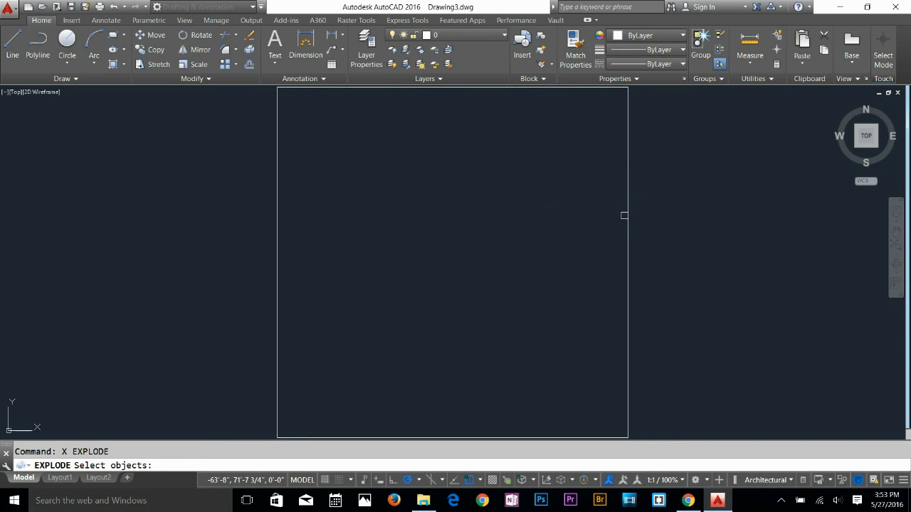
left_click(624, 217)
key("Return")
left_click(628, 219)
key("Escape")
middle_click_drag(342, 244, 330, 199)
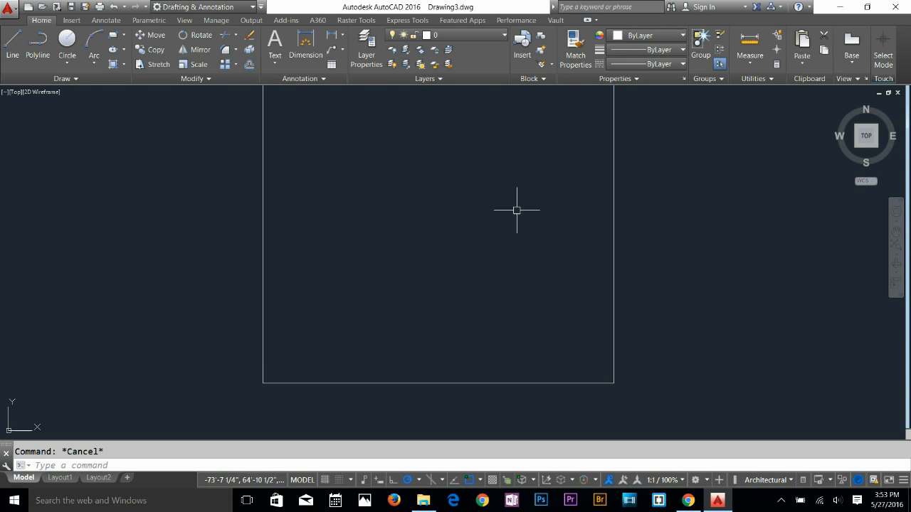
middle_click_drag(434, 203, 424, 246)
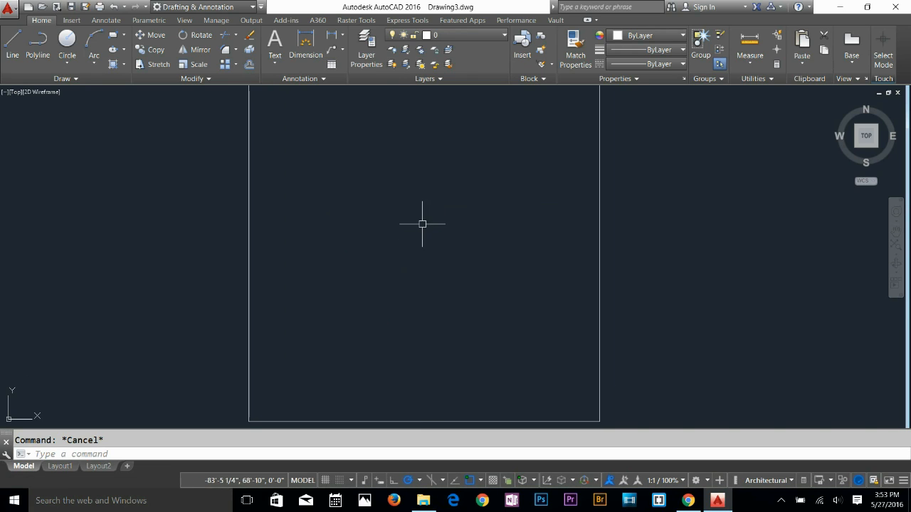
scroll(428, 194, "down", 2)
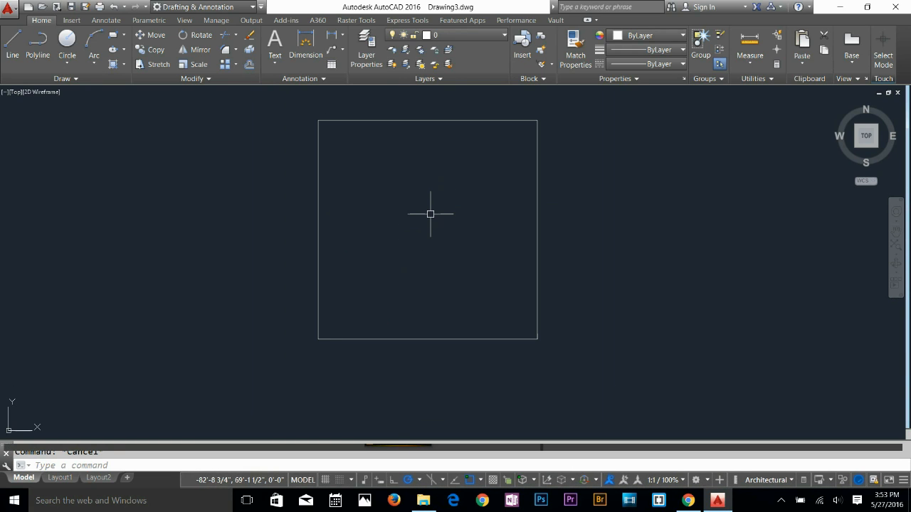
type("ZZ")
middle_click_drag(431, 232, 433, 193)
scroll(447, 247, "up", 2)
scroll(415, 206, "down", 2)
key("Escape")
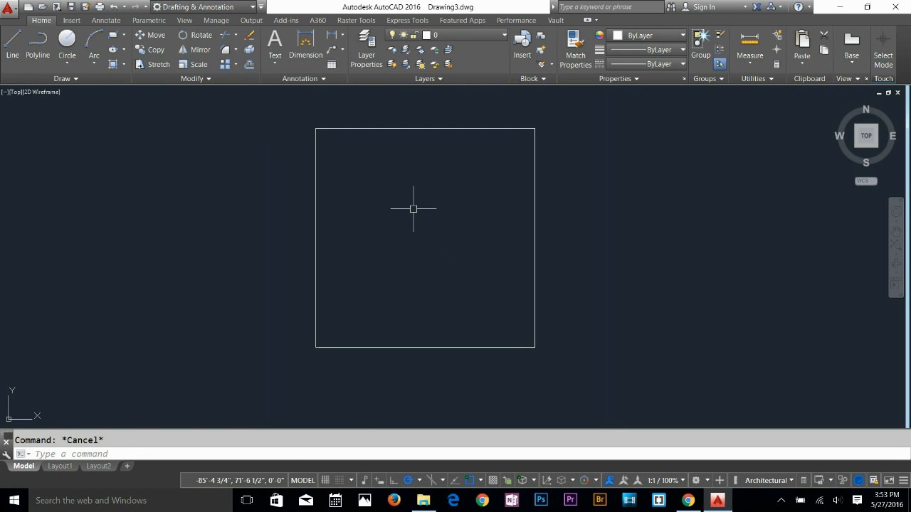
Offset the square's left and bottom sides inward by 4.5 inches to form double wall lines
type("o")
key("Return")
type("4.5")
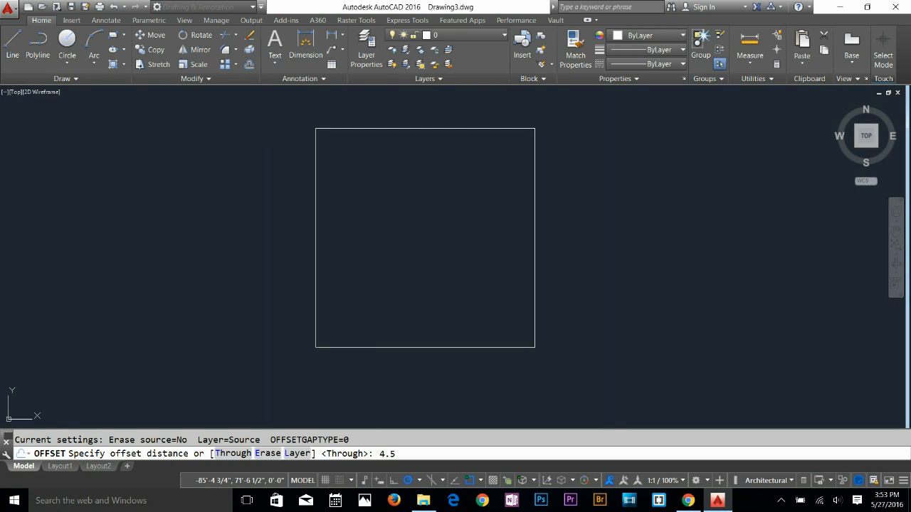
key("Return")
left_click(317, 276)
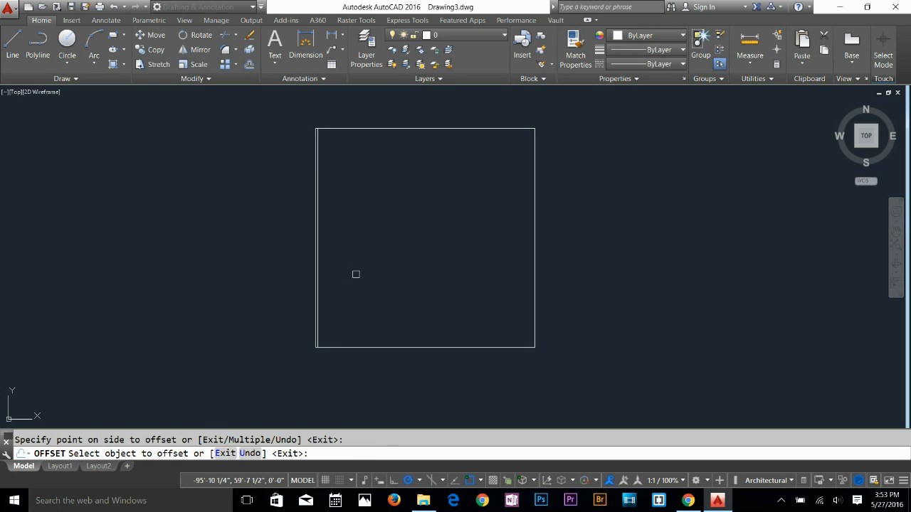
left_click(349, 348)
left_click(358, 309)
key("Return")
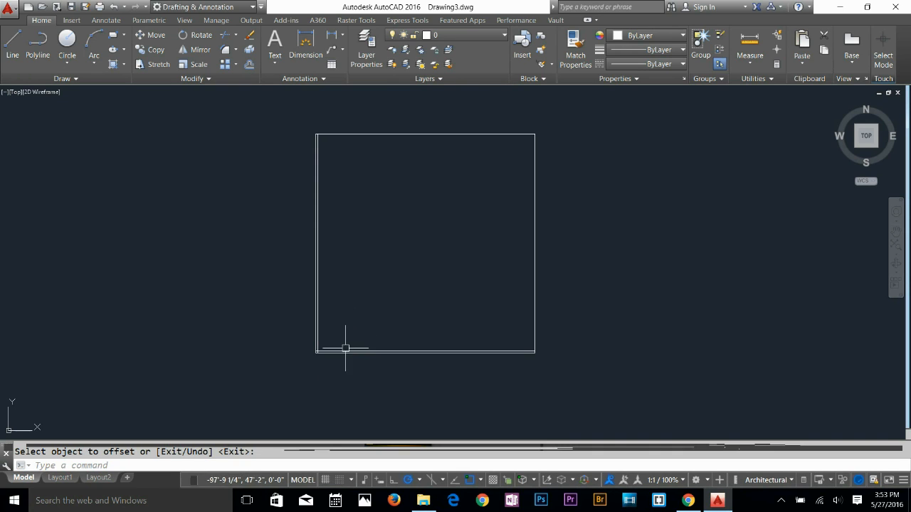
Fillet the inner left and inner bottom wall lines so they meet in a clean corner
scroll(334, 339, "up", 4)
key("Escape")
type("f")
key("Return")
left_click(316, 301)
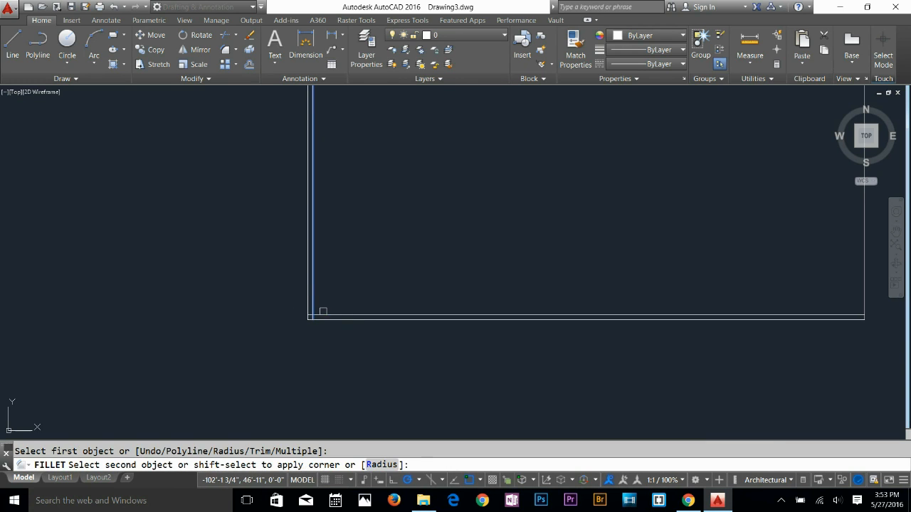
left_click(322, 311)
key("Escape")
Offset the inner bottom wall line 10' upward into the square
middle_click_drag(392, 291, 414, 348)
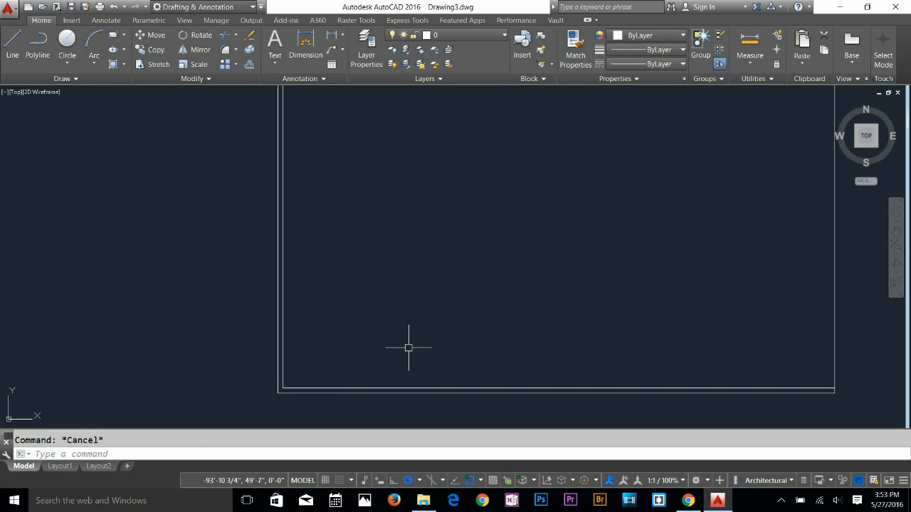
type("o")
key("Return")
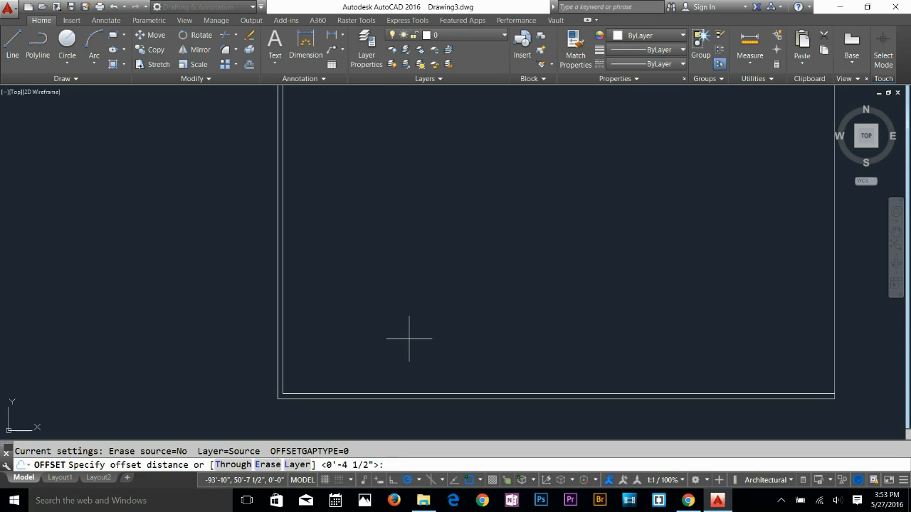
type("10'")
key("Return")
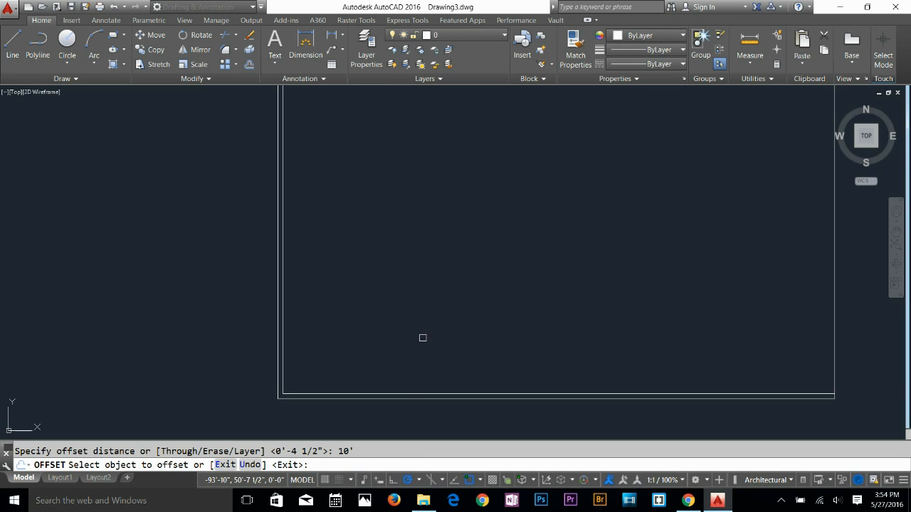
left_click(409, 394)
left_click(430, 228)
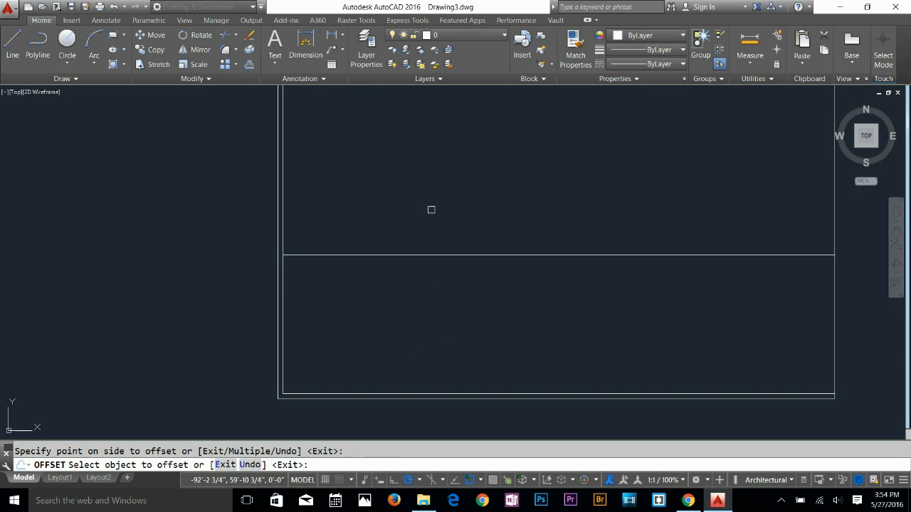
key("Return")
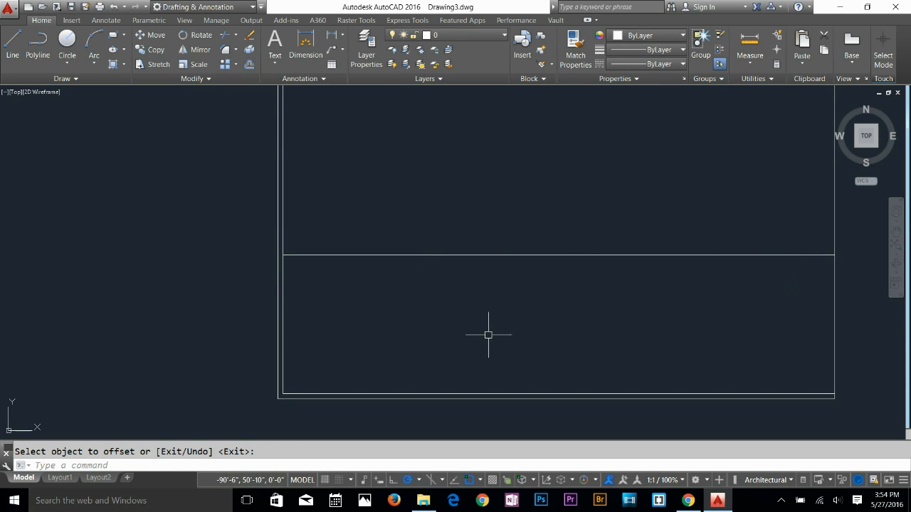
Offset the horizontal interior line 4.5 inches upward to give that wall its thickness
middle_click_drag(598, 271, 527, 285)
key("Escape")
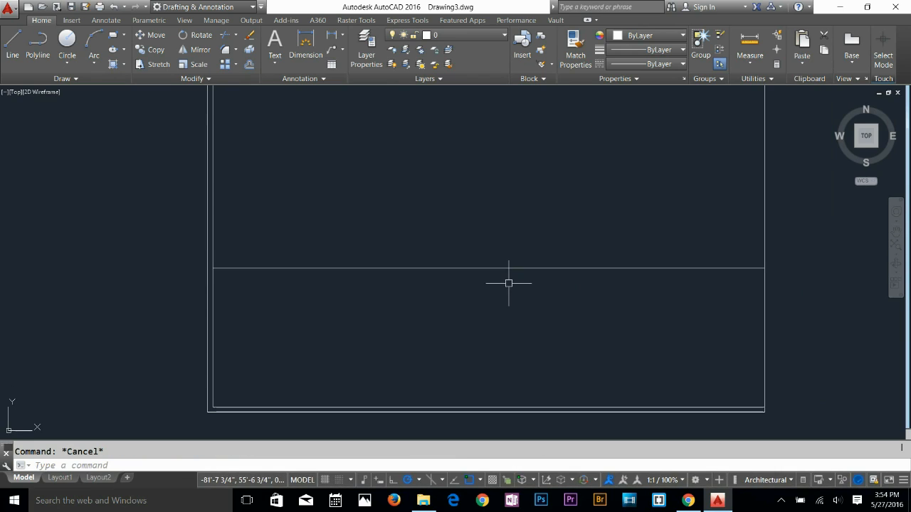
type("o")
key("Return")
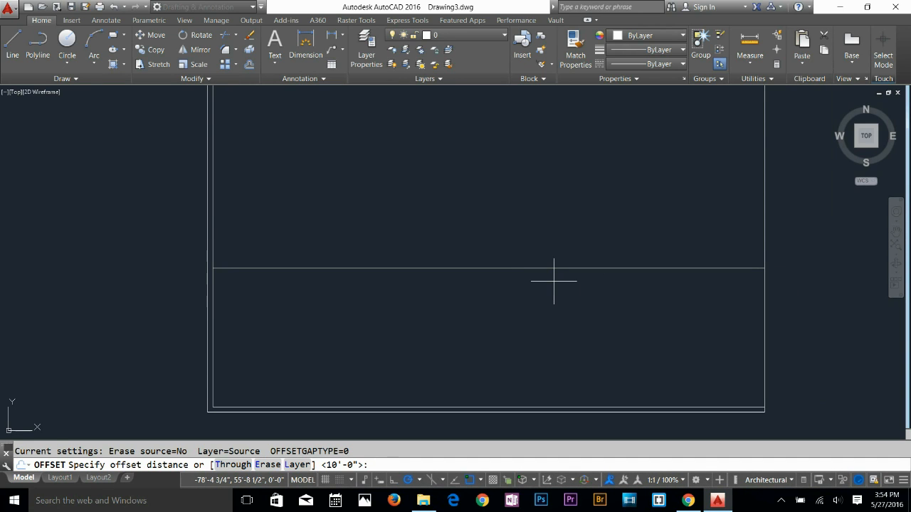
key("Return")
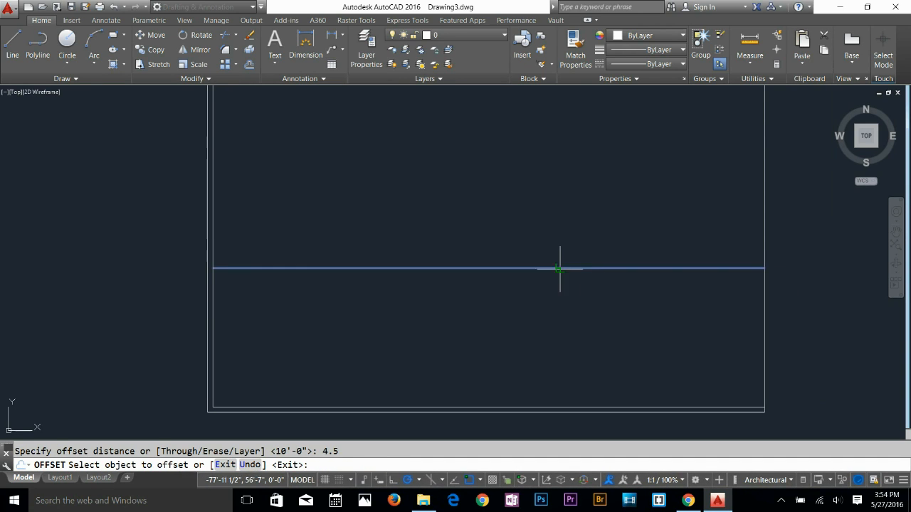
left_click(553, 268)
left_click(640, 244)
key("Escape")
key("Escape")
Offset the square's right side inward by 4.5 inches to form the right wall
type("o")
key("Return")
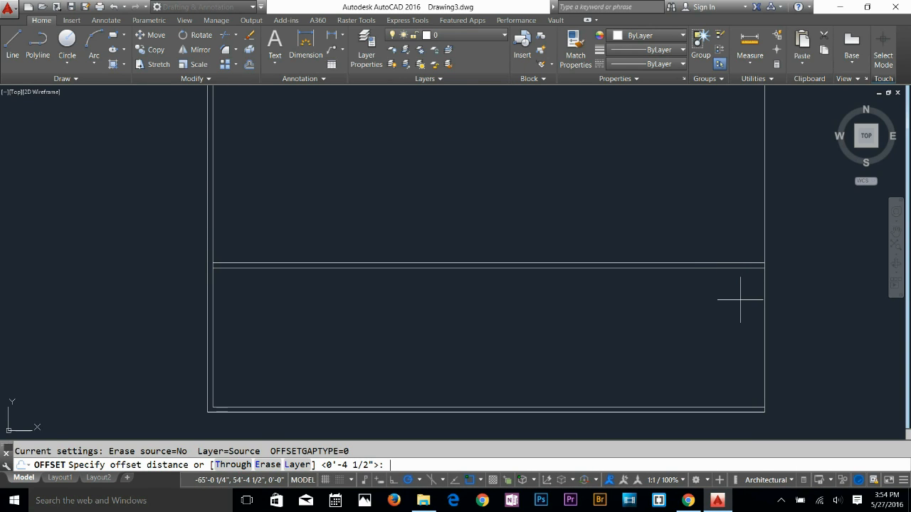
key("Return")
left_click(763, 306)
left_click(702, 307)
key("Return")
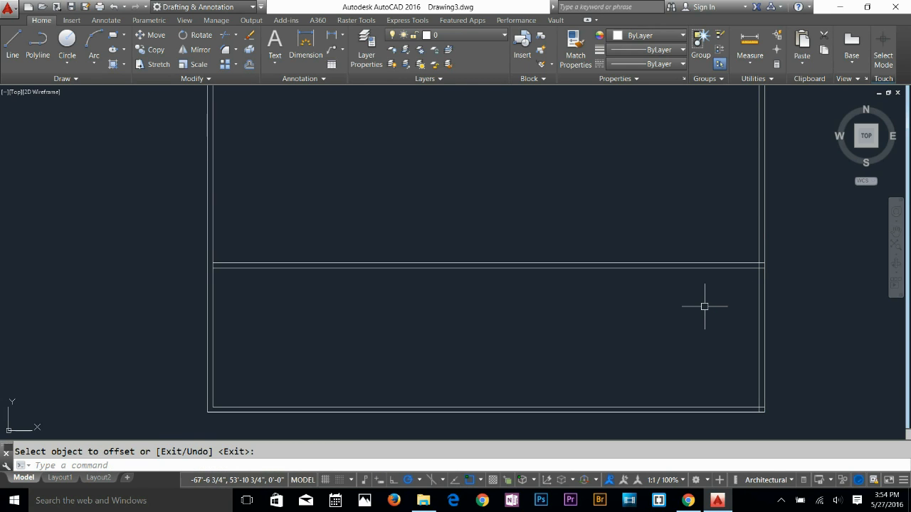
key("Escape")
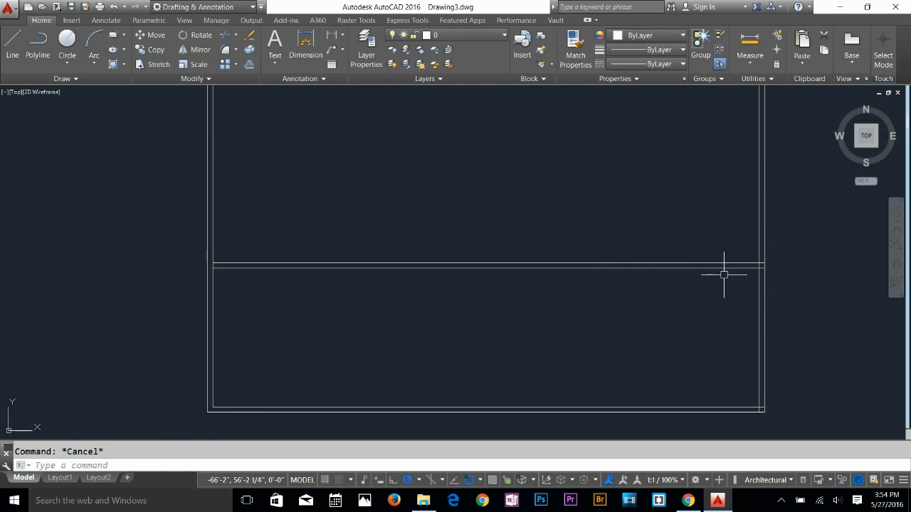
Offset the outer bottom line of the square 15' upward, past the horizontal interior wall
scroll(482, 319, "down", 2)
middle_click_drag(567, 242, 543, 269)
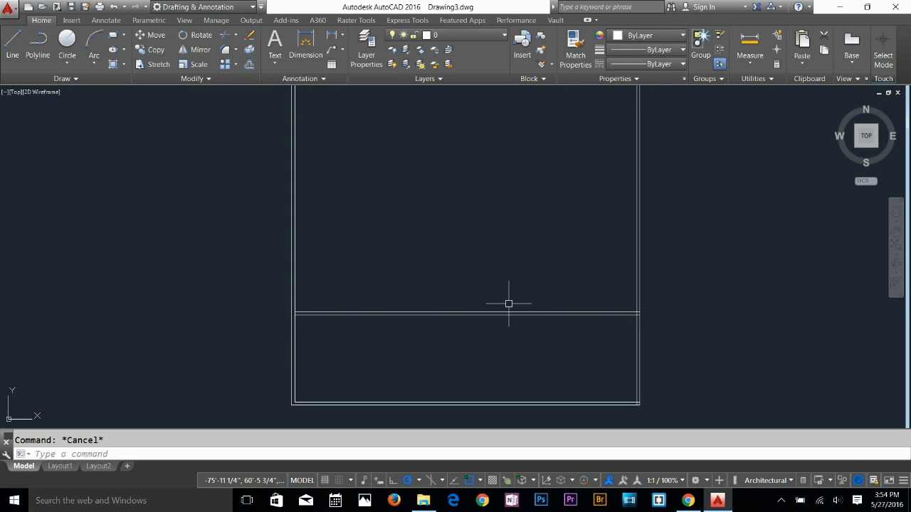
type("o")
key("Return")
type("15")
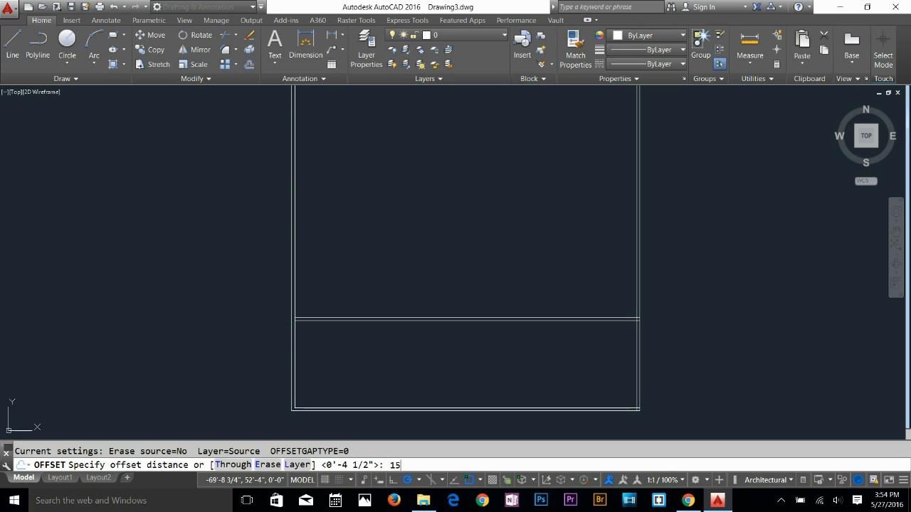
type("'")
key("Return")
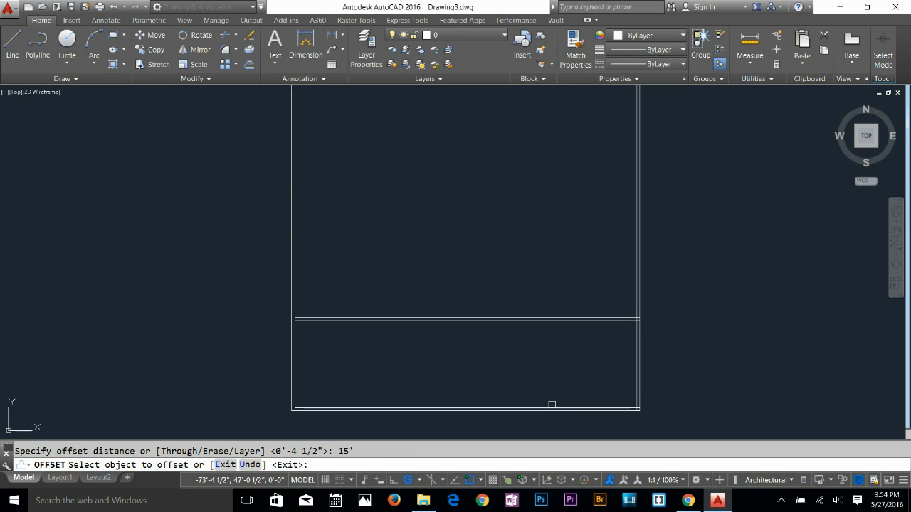
left_click(555, 408)
key("Escape")
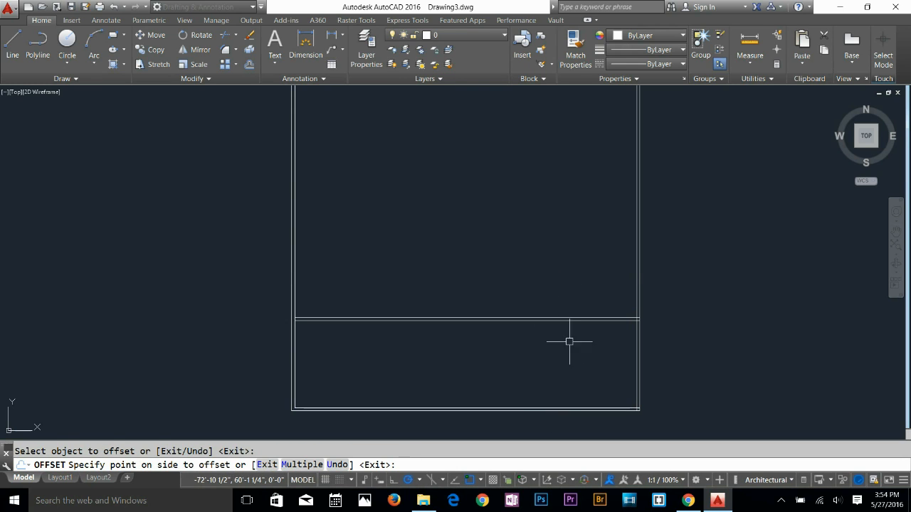
key("Return")
key("Return")
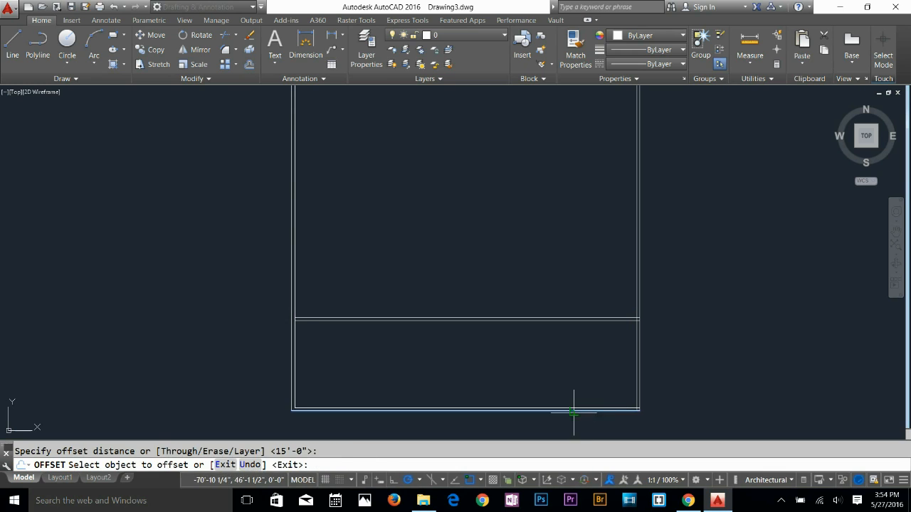
left_click(574, 409)
left_click(575, 262)
key("Return")
key("Escape")
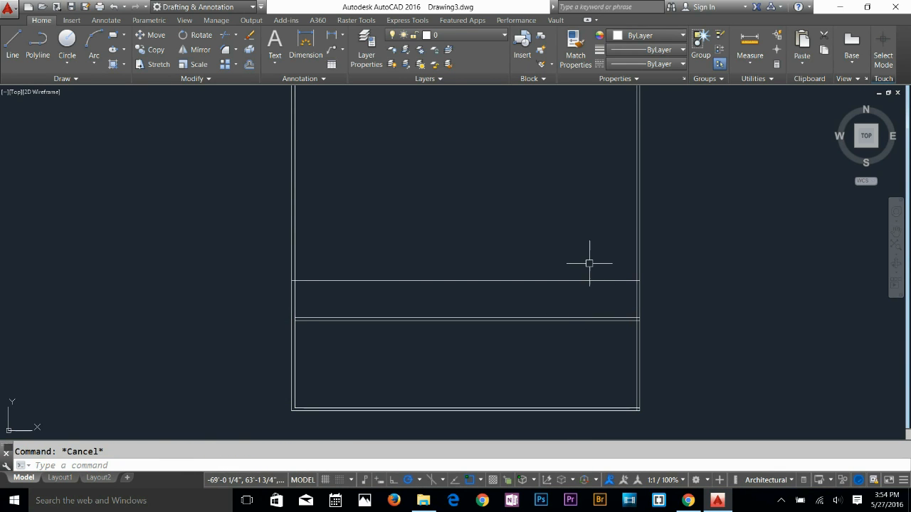
Offset the inner line of the right wall 12' toward the inside of the square
type("o")
key("Return")
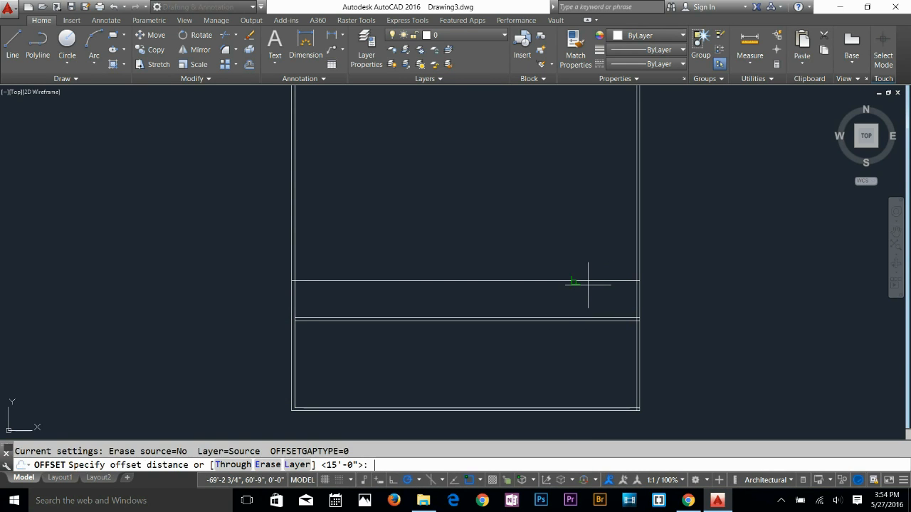
type("12'")
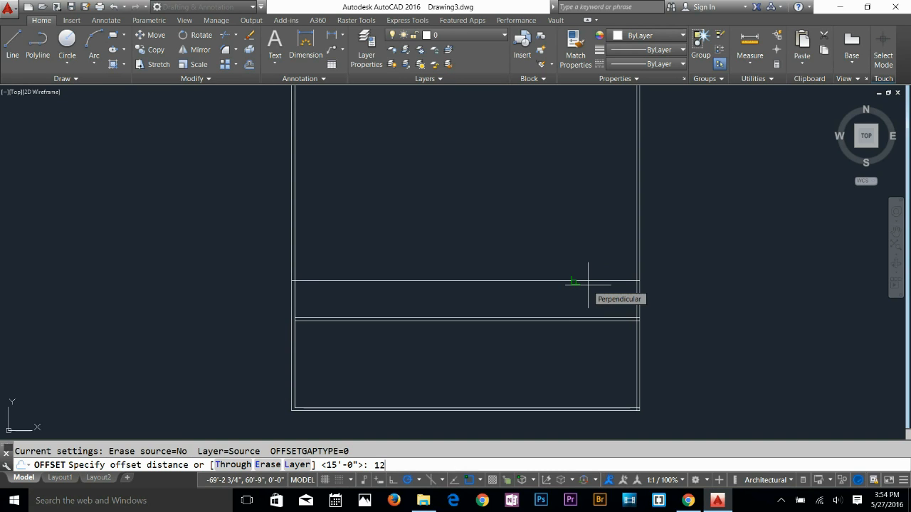
key("Return")
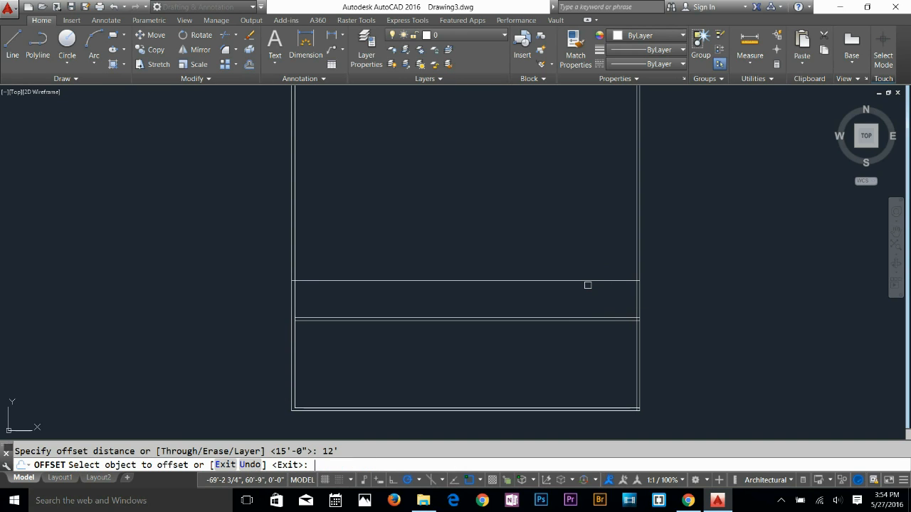
left_click(637, 342)
key("Escape")
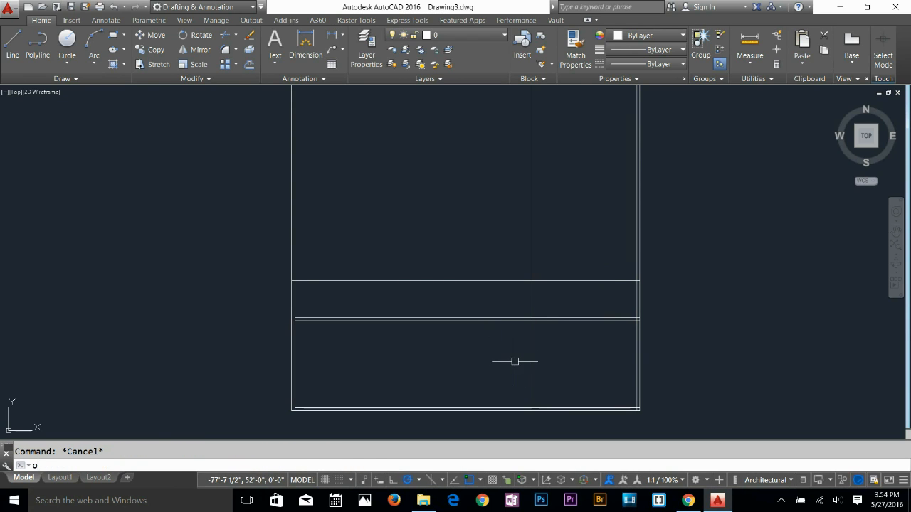
Offset the vertical interior line 4.5 inches to its left to give that wall its thickness
key("Return")
type("4.")
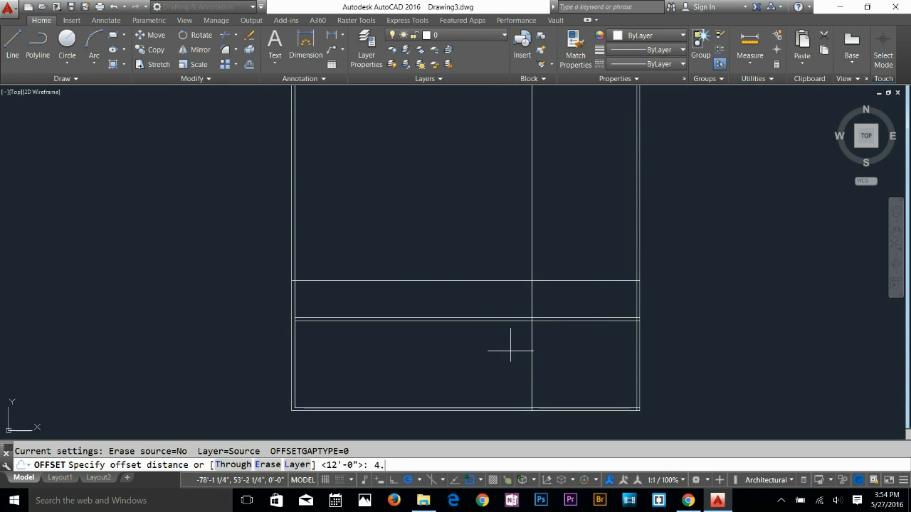
type("5")
key("Return")
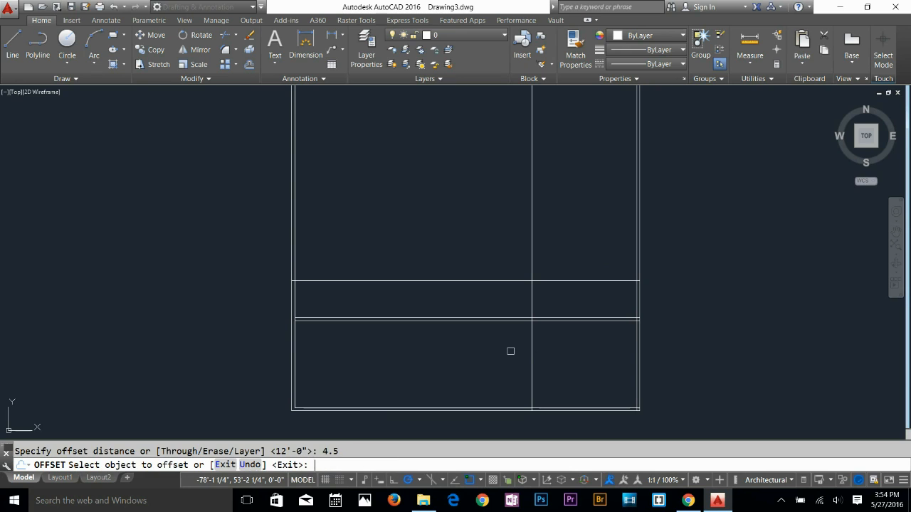
left_click(532, 244)
key("Escape")
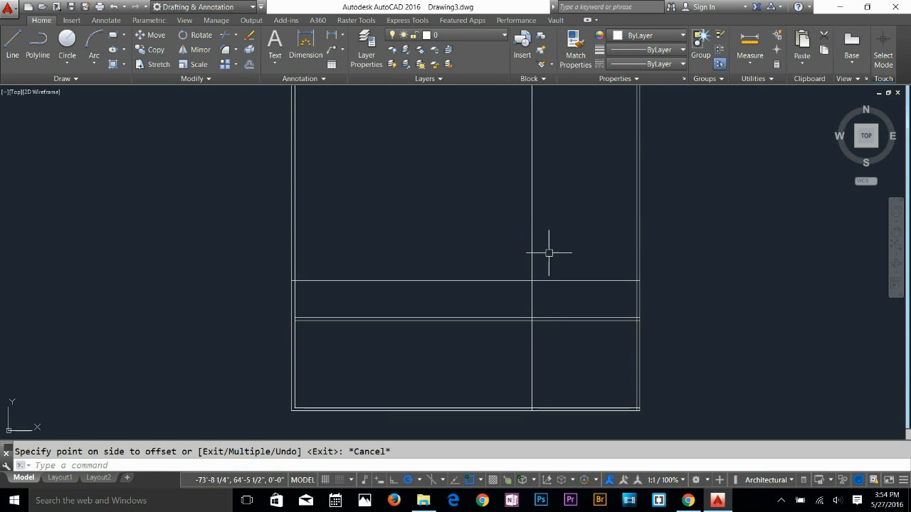
key("Return")
key("Return")
left_click(532, 251)
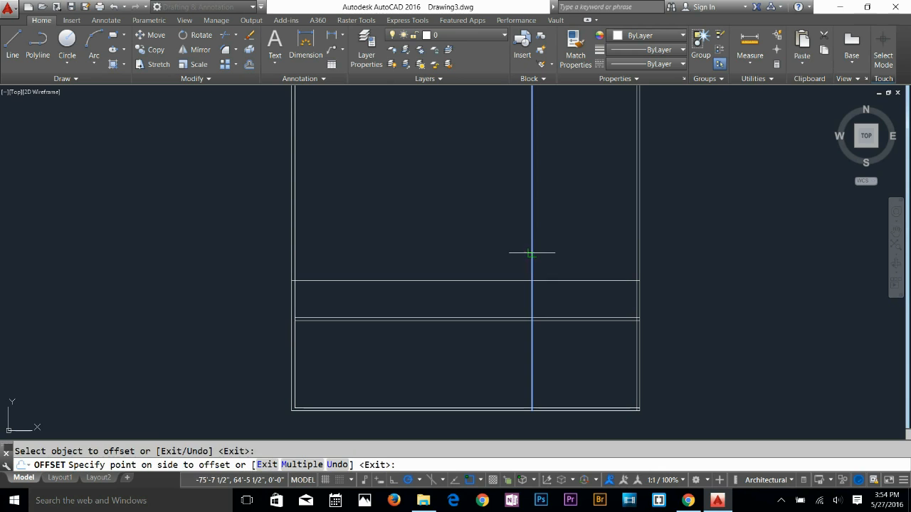
left_click(476, 258)
key("Escape")
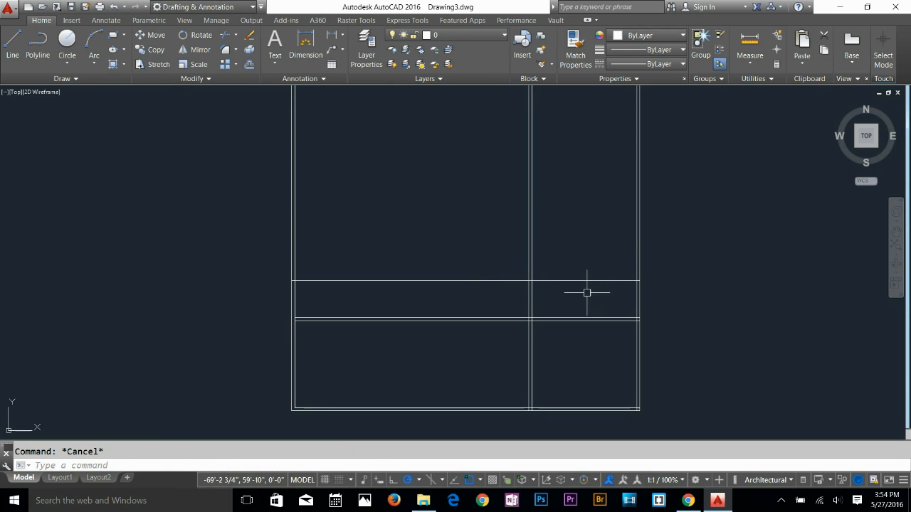
key("Return")
key("Return")
key("Escape")
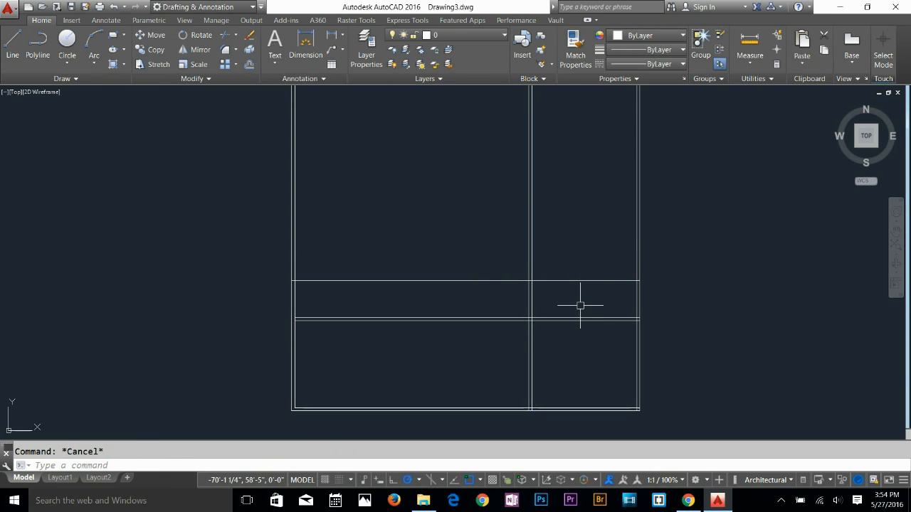
Trim the crossing interior lines so they form a stepped wall running from the left wall up and over to the right wall
type("tr")
key("Return")
key("Return")
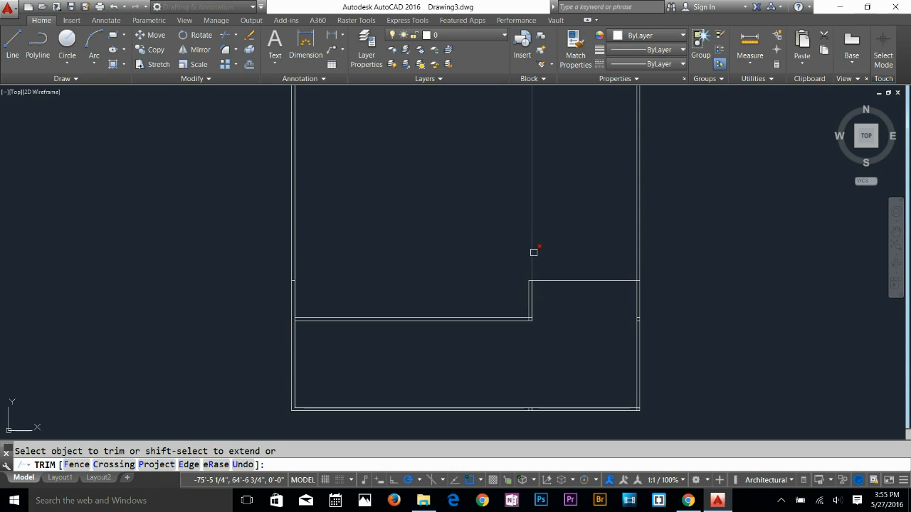
key("Escape")
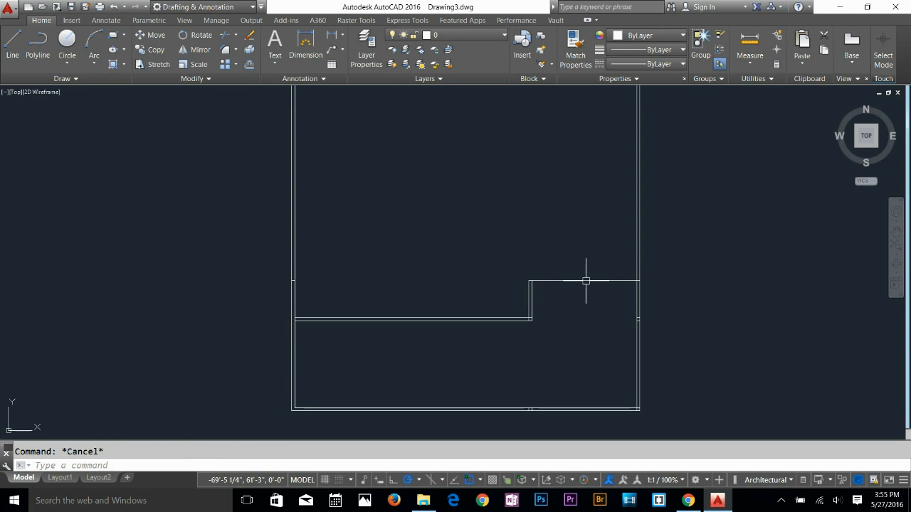
Offset the upper horizontal line of the stepped interior wall 4.5 inches upward to give it thickness
type("o")
key("Escape")
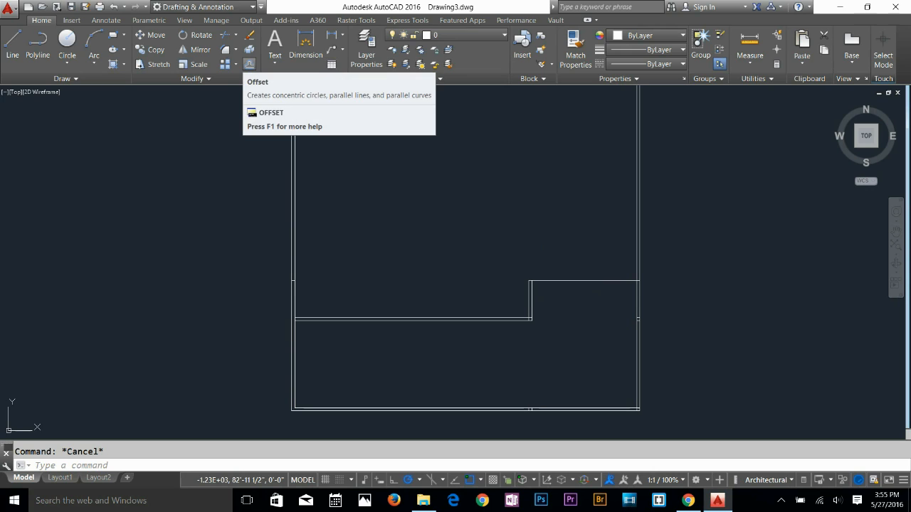
left_click(249, 64)
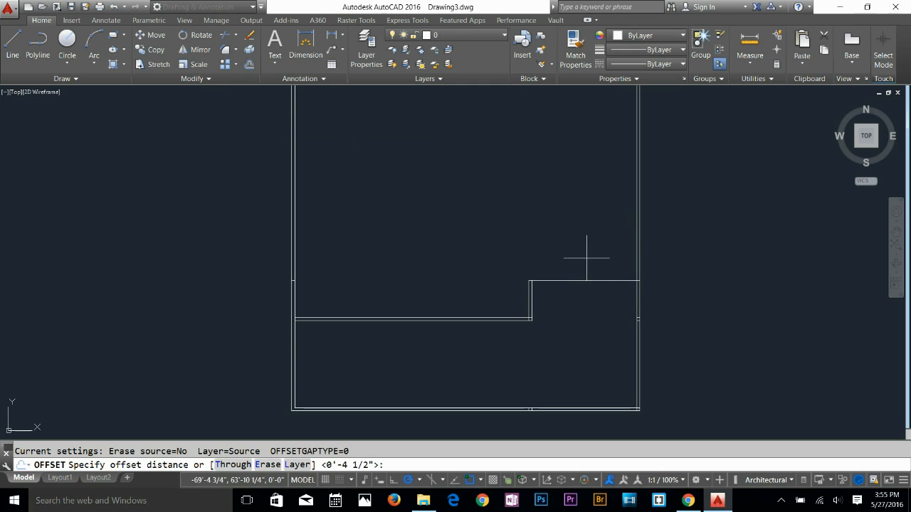
key("Escape")
scroll(588, 256, "up", 2)
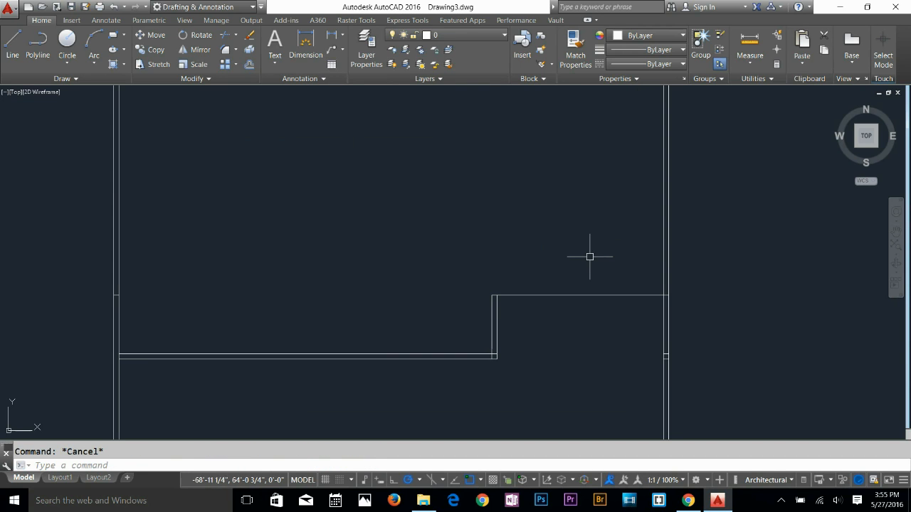
key("Return")
key("Return")
left_click(562, 295)
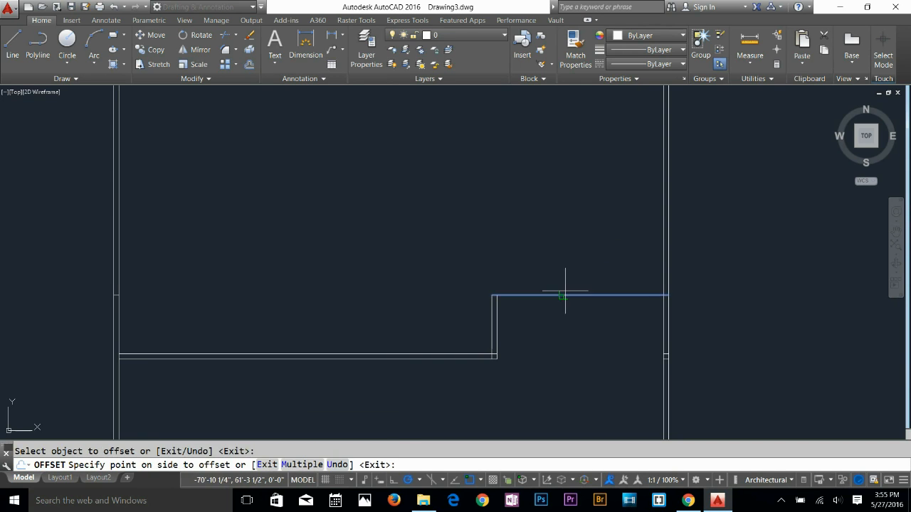
left_click(565, 237)
key("Escape")
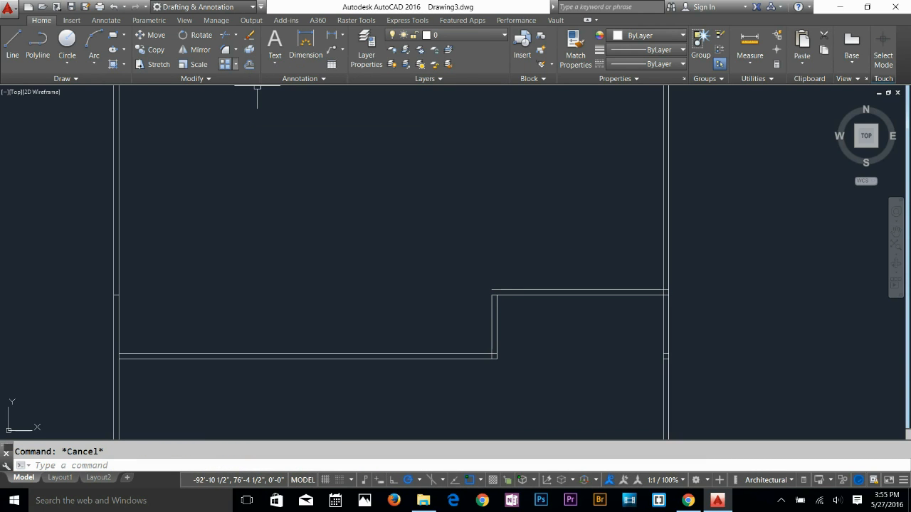
Fillet the stepped wall's outer upper corner by joining its outer vertical line to the upper horizontal line
left_click(226, 50)
left_click(489, 305)
left_click(507, 289)
key("space")
key("Escape")
left_click(225, 50)
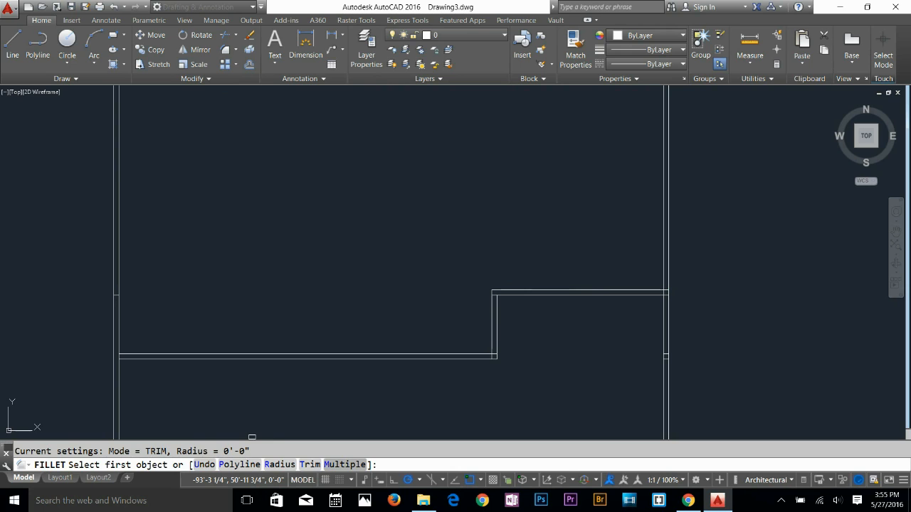
key("Escape")
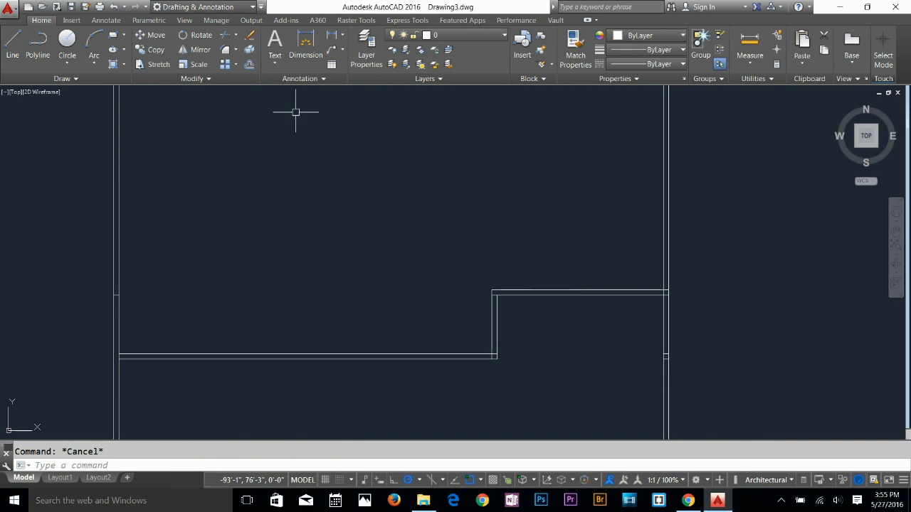
left_click(225, 49)
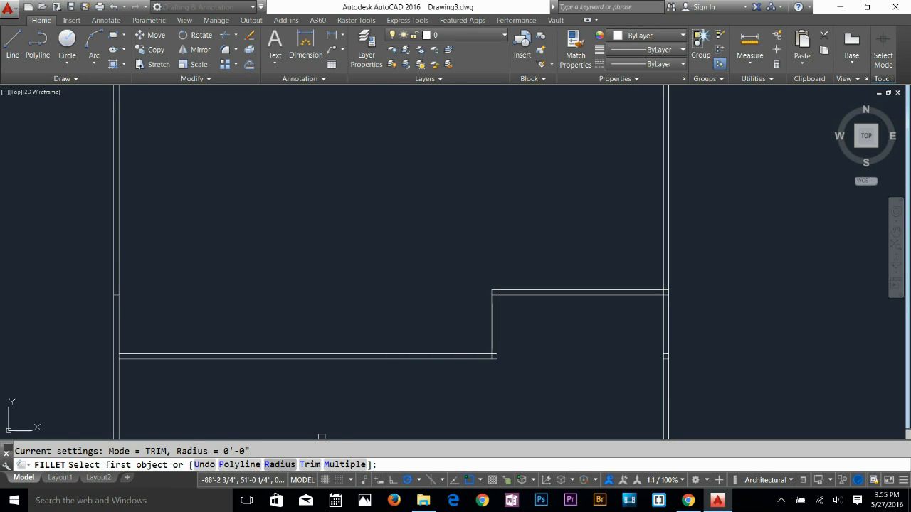
type("R")
key("Return")
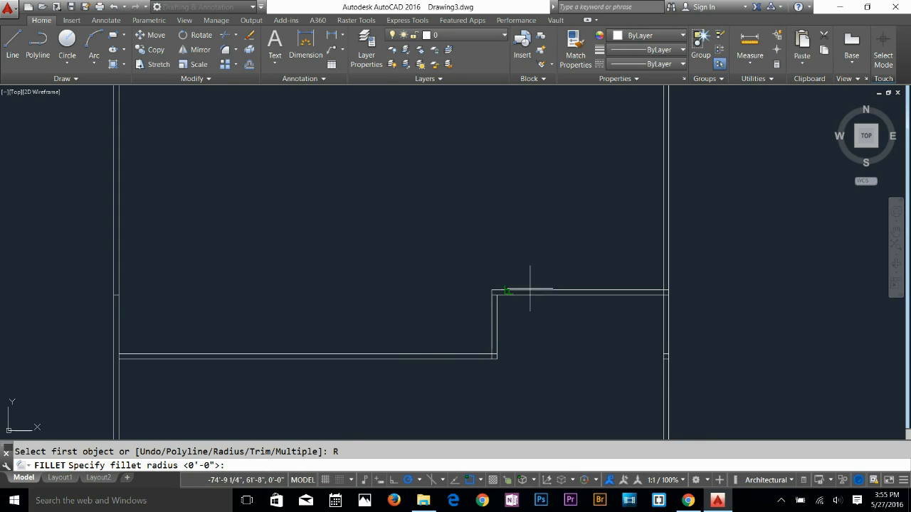
key("Escape")
Fillet the stepped wall's remaining upper and lower inside corners with zero radius so its paired lines meet cleanly
scroll(550, 306, "up", 2)
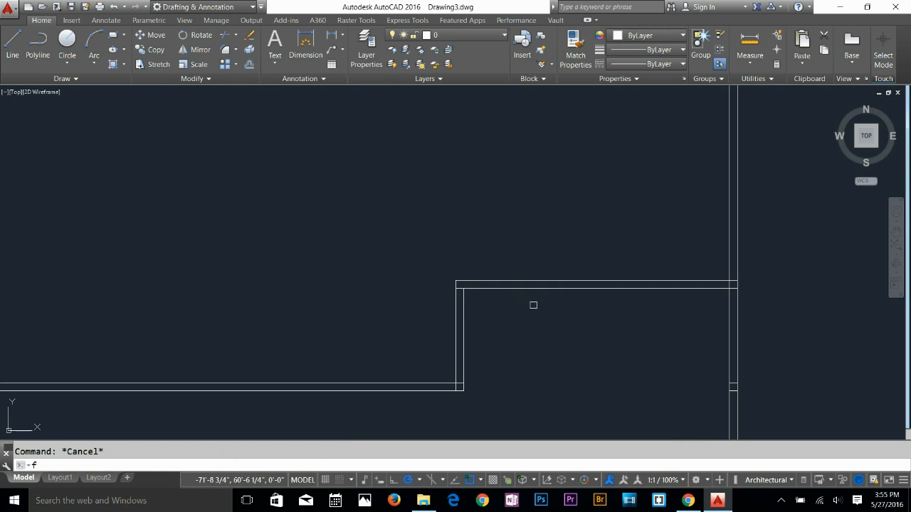
key("Return")
left_click(455, 302)
left_click(471, 282)
key("Return")
left_click(461, 304)
left_click(463, 304)
key("Return")
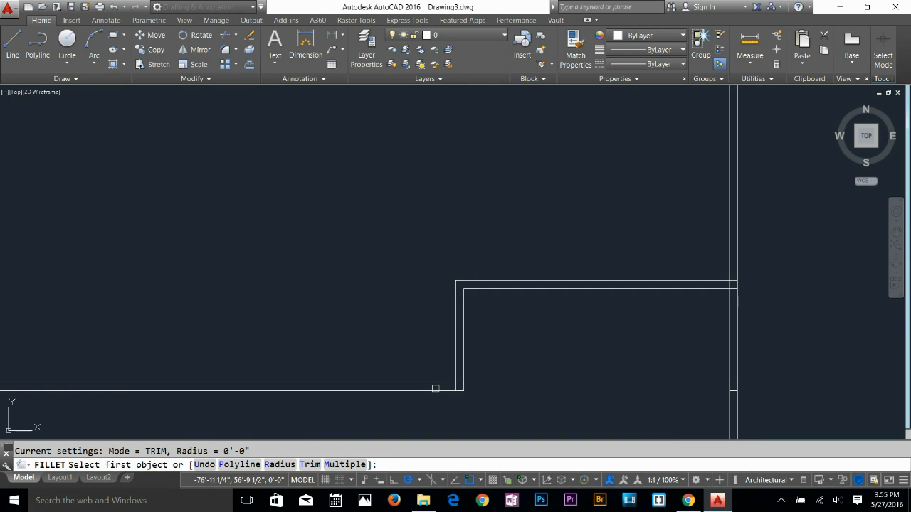
left_click(437, 384)
left_click(456, 378)
key("Escape")
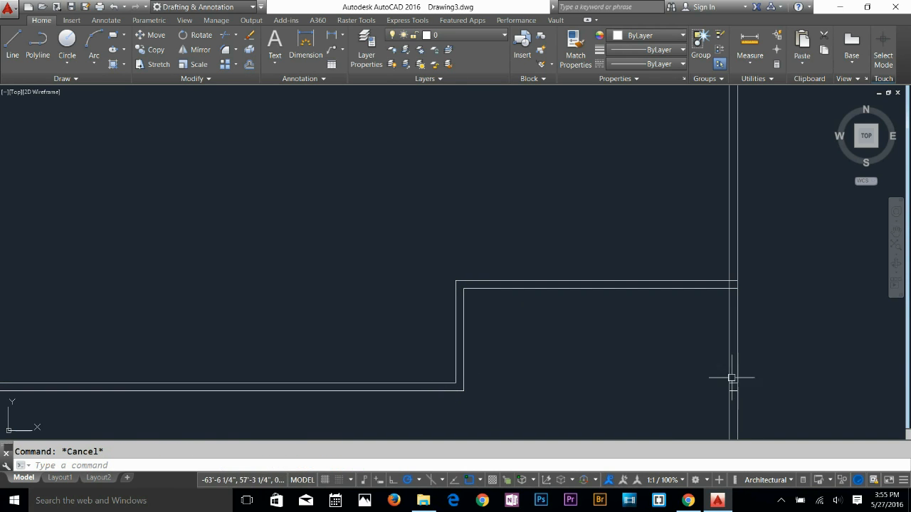
left_click(679, 352)
key("Escape")
mouse_move(690, 380)
middle_mouse_down()
mouse_move(515, 325)
mouse_move(458, 235)
middle_mouse_up()
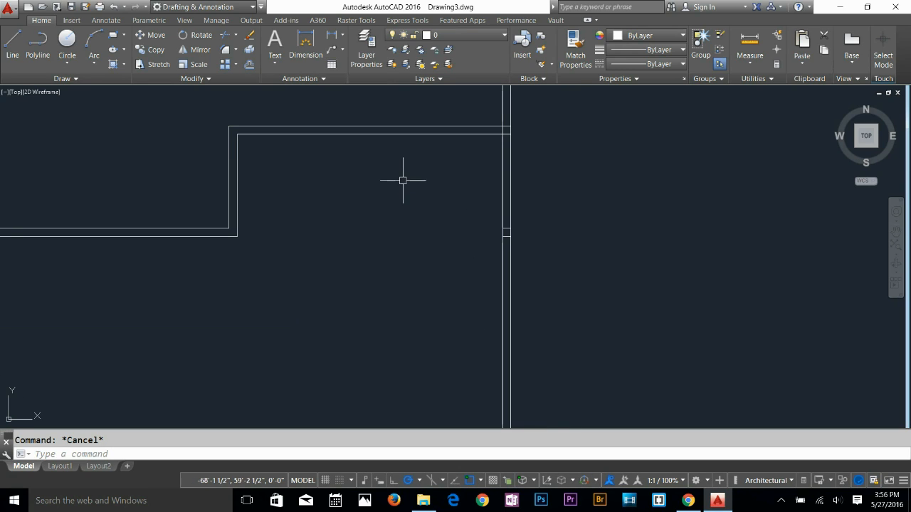
left_click(401, 181)
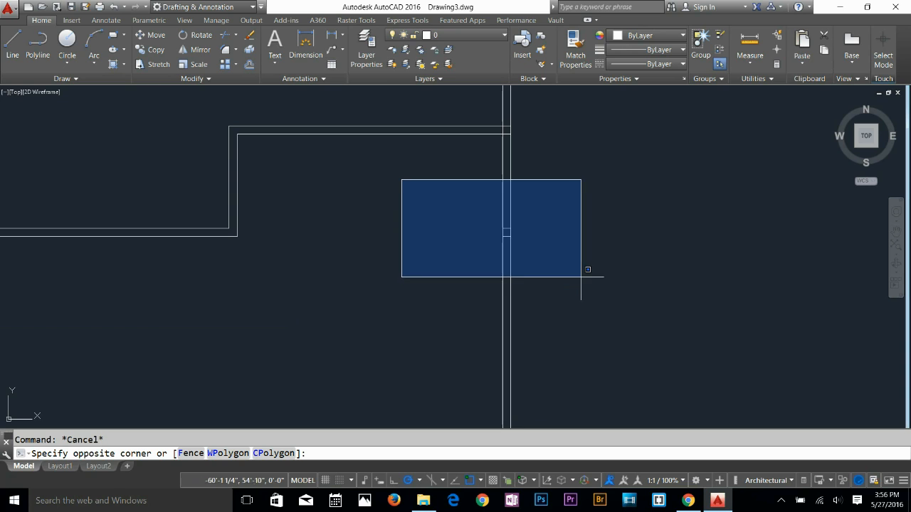
key("Escape")
left_click(693, 178)
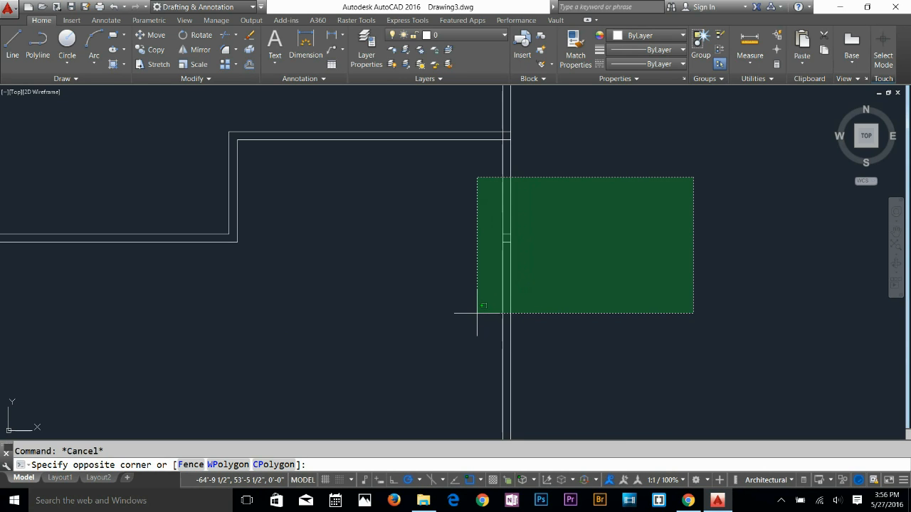
key("Escape")
Window-select and erase the two short leftover lines between the faces of the right exterior wall
left_click(398, 178)
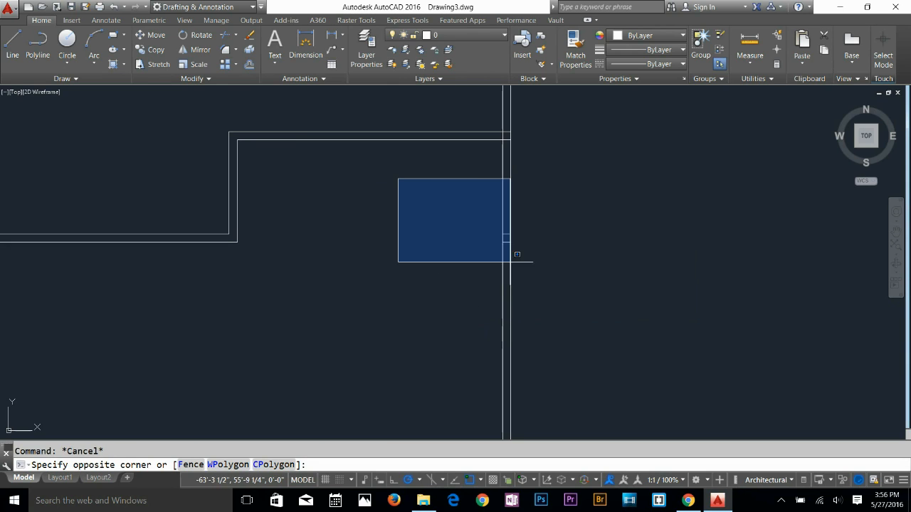
left_click(596, 320)
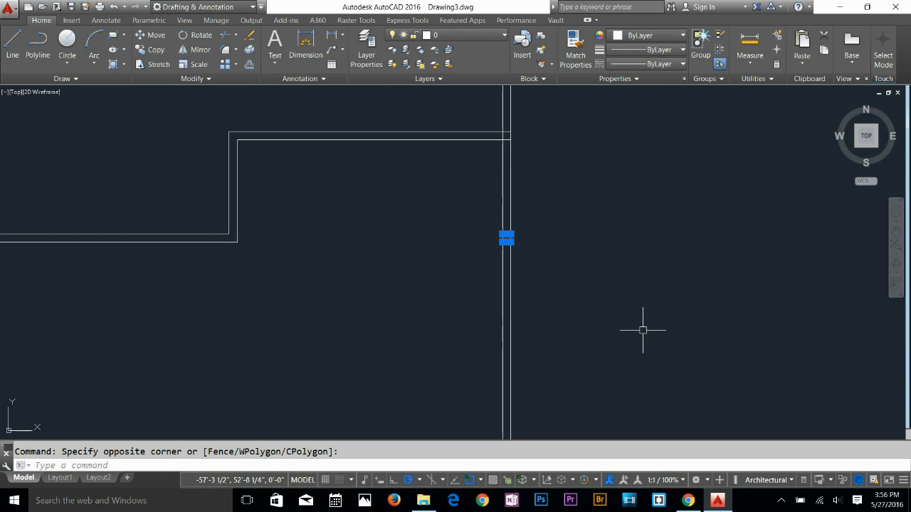
key("Delete")
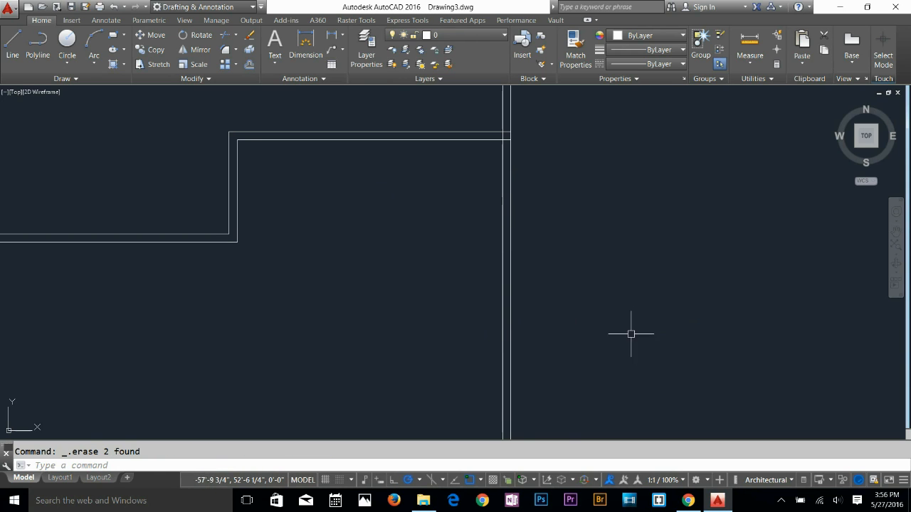
Erase the short leftover line between the faces of the left exterior wall
middle_click_drag(516, 232, 732, 325)
scroll(736, 305, "down", 2)
middle_click_drag(740, 291, 697, 282)
left_click(116, 248)
left_click(162, 285)
key("Delete")
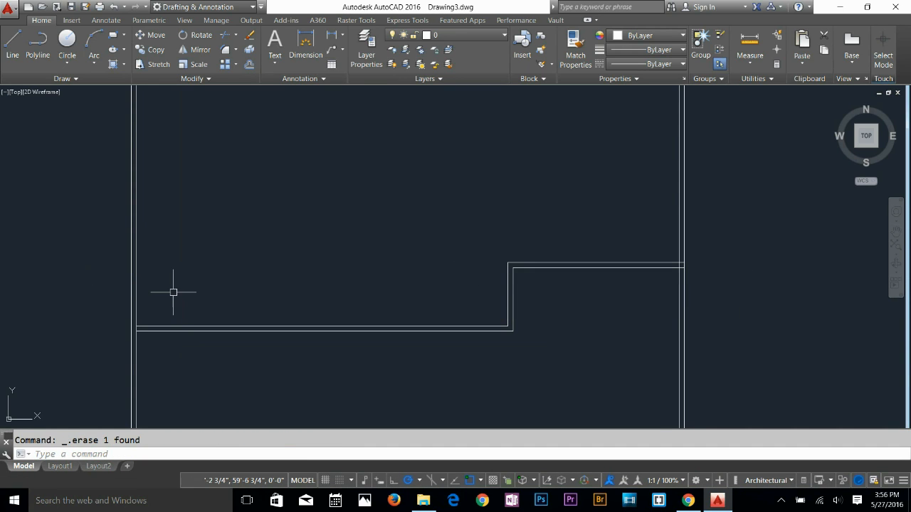
key("Escape")
Trim the lines crossing the stepped wall's junctions with the left and right exterior walls so the wall interiors connect
scroll(134, 341, "up", 3)
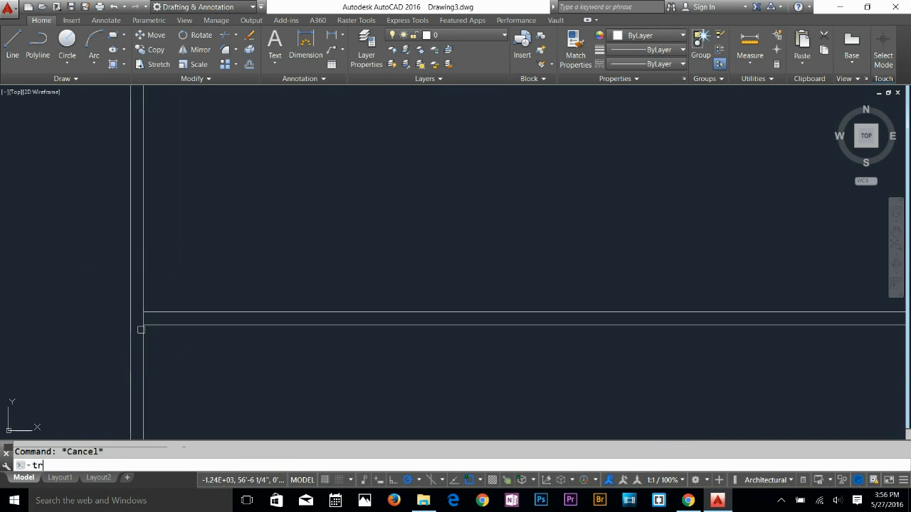
key("Return")
key("Return")
scroll(429, 343, "down", 2)
scroll(545, 308, "up", 1)
middle_click_drag(807, 340, 289, 379)
scroll(512, 286, "up", 2)
scroll(517, 286, "up", 2)
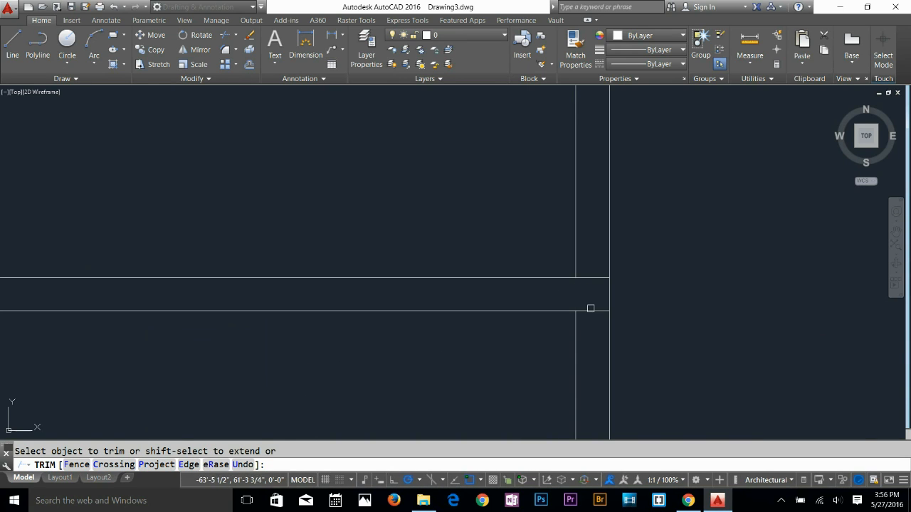
scroll(588, 273, "down", 3)
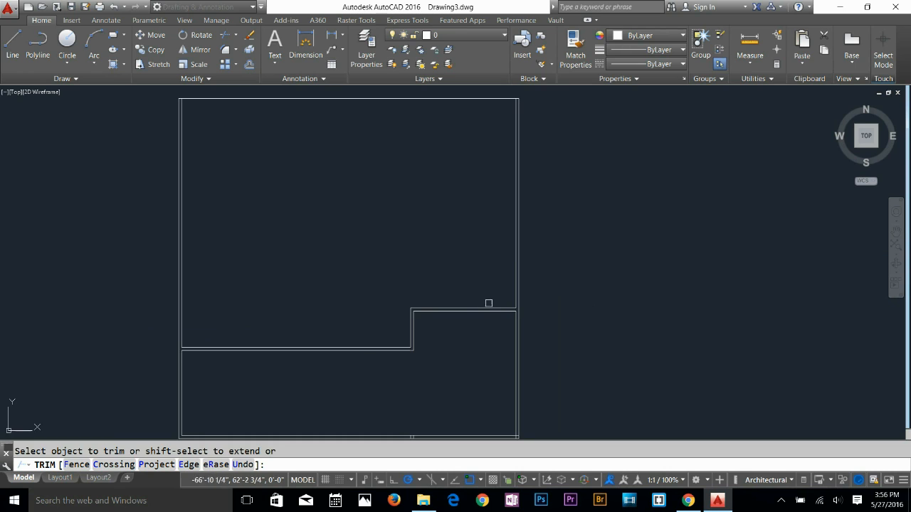
middle_click_drag(488, 303, 616, 296)
key("Escape")
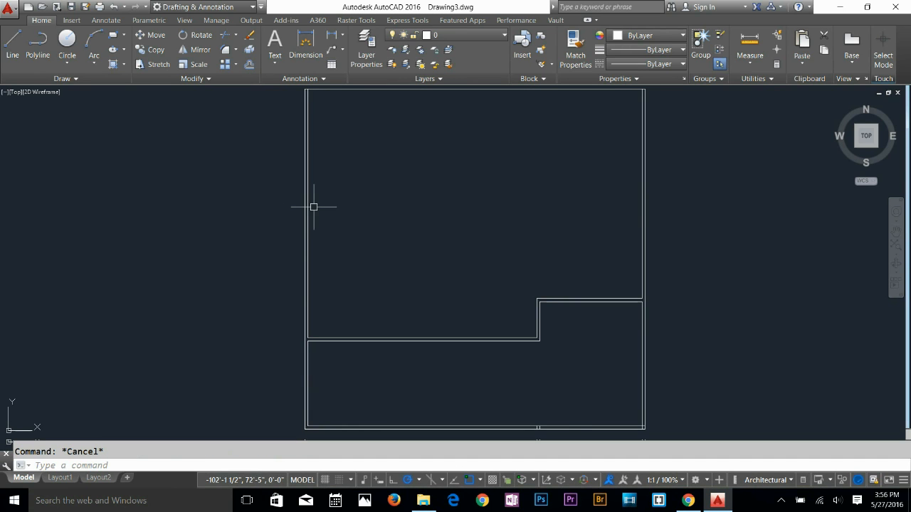
Save the drawing to the Desktop as "house project"
key("ctrl+s")
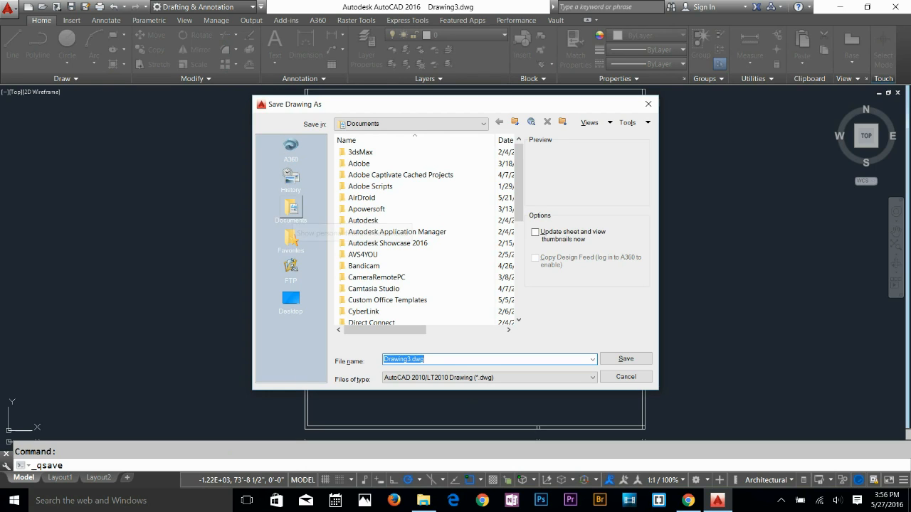
left_click(291, 299)
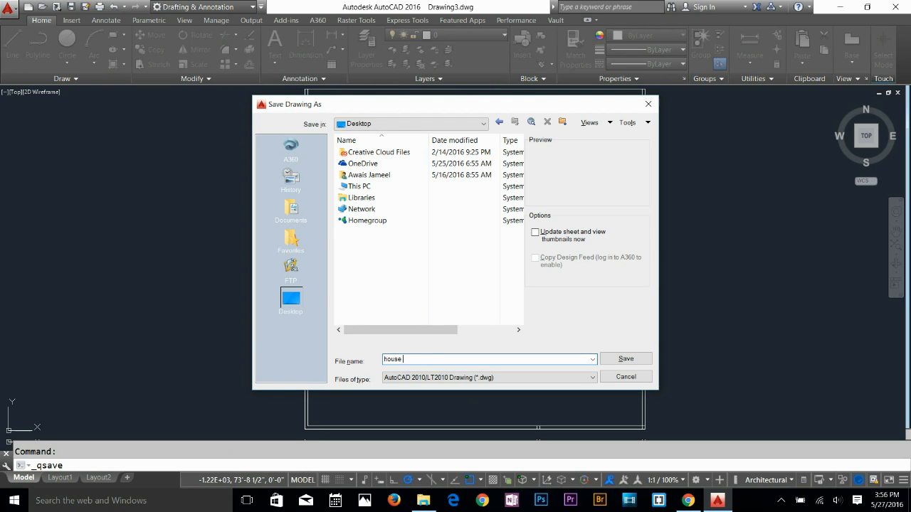
type("house project")
key("Return")
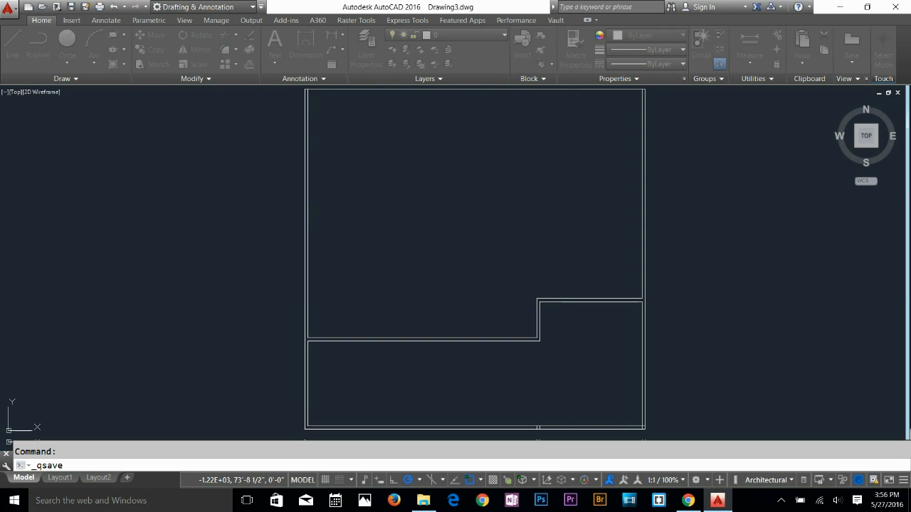
key("Escape")
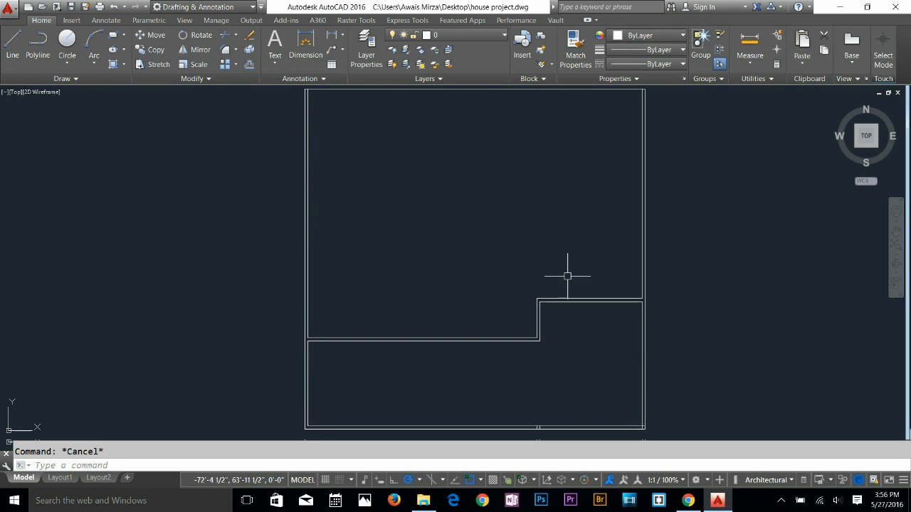
Offset the top exterior line of the square 4.5 inches inward to form the top wall's inner face
middle_click_drag(565, 275, 540, 286)
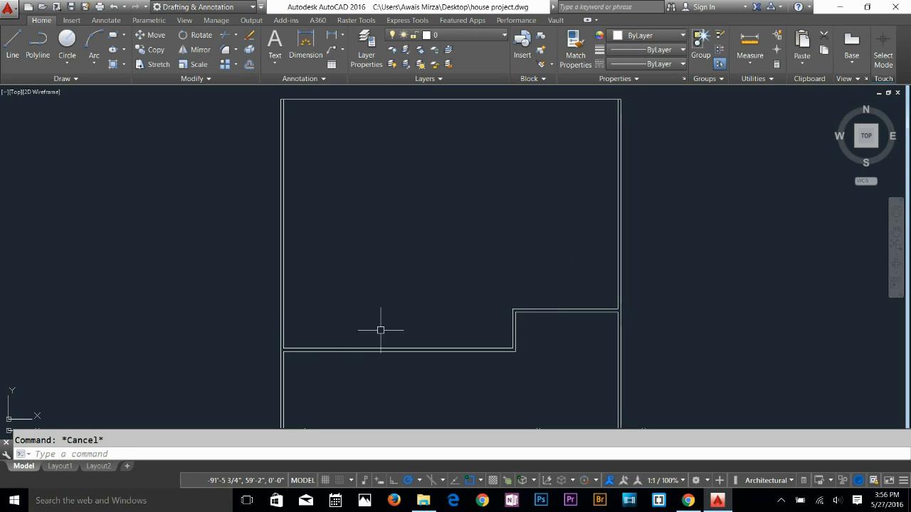
type("o")
key("Return")
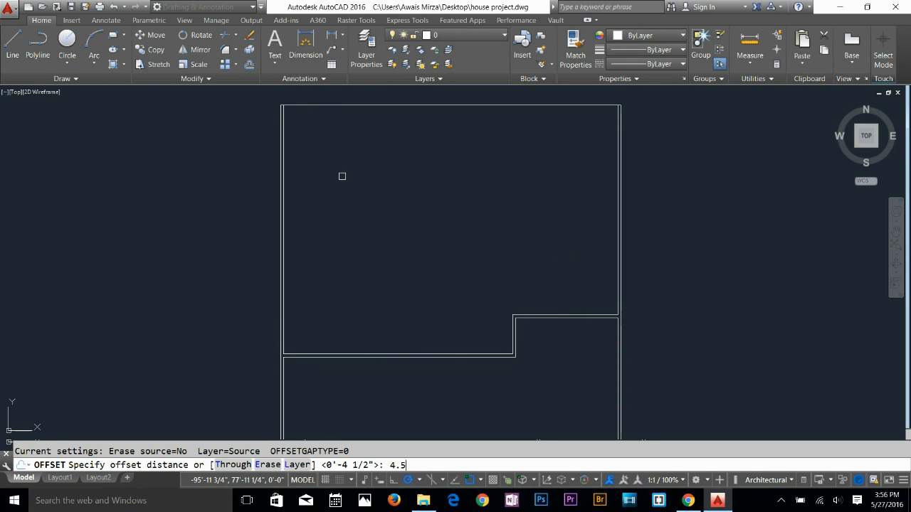
key("Return")
left_click(411, 106)
left_click(411, 136)
key("Return")
key("Escape")
scroll(451, 356, "up", 2)
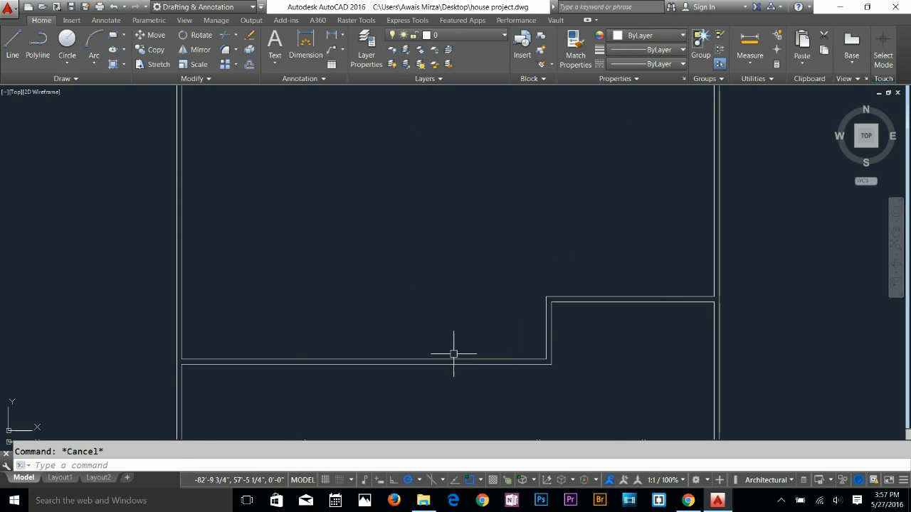
Offset the inner line of the left wall 15' to the right, into the room above the stepped wall
key("Return")
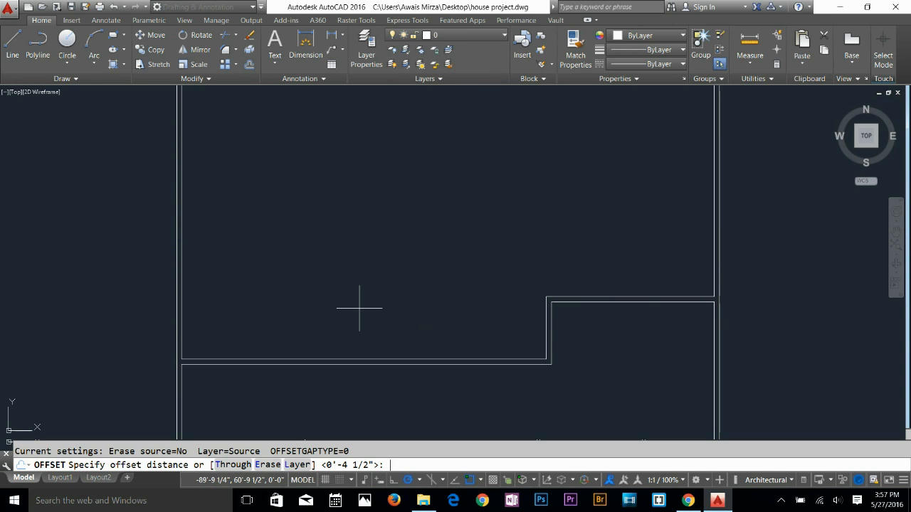
type("15'")
key("Return")
left_click(183, 306)
left_click(242, 305)
key("Return")
key("Escape")
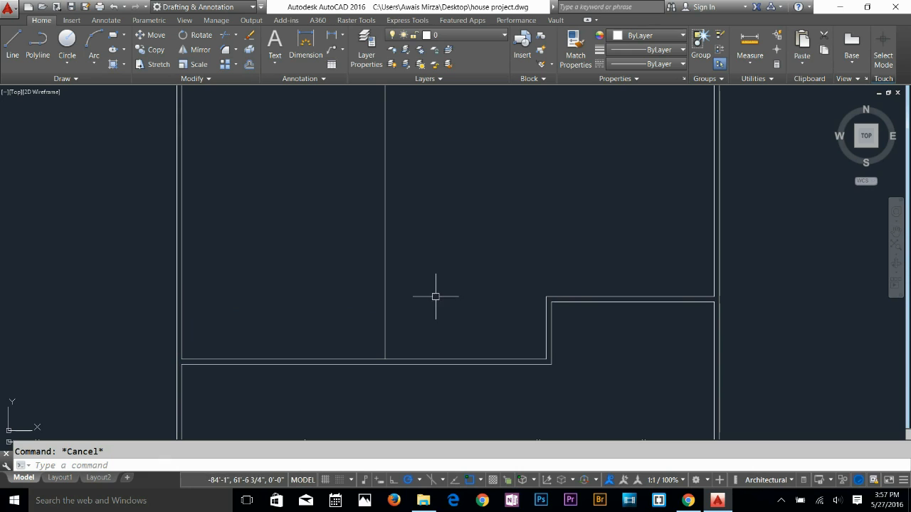
Offset the vertical partition line 4.5 inches to the right to form the partition wall's second face
type("o")
key("Return")
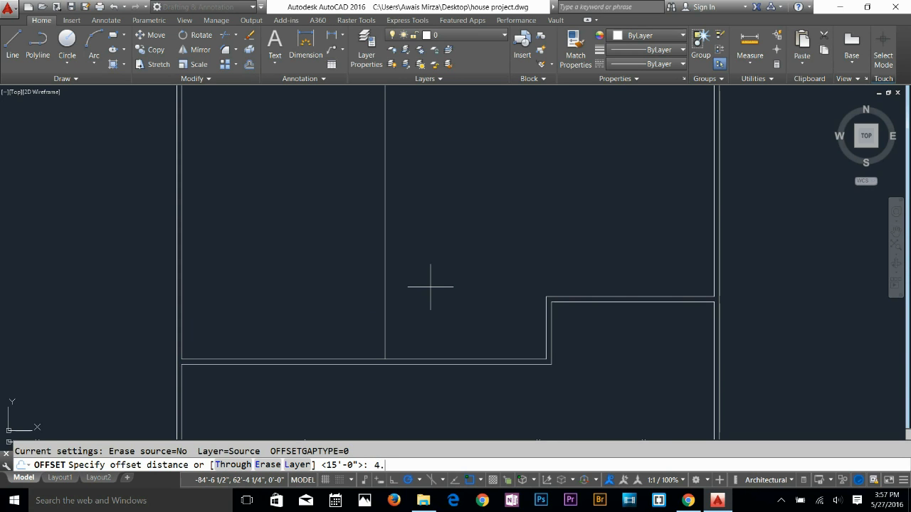
type("4.5")
key("Return")
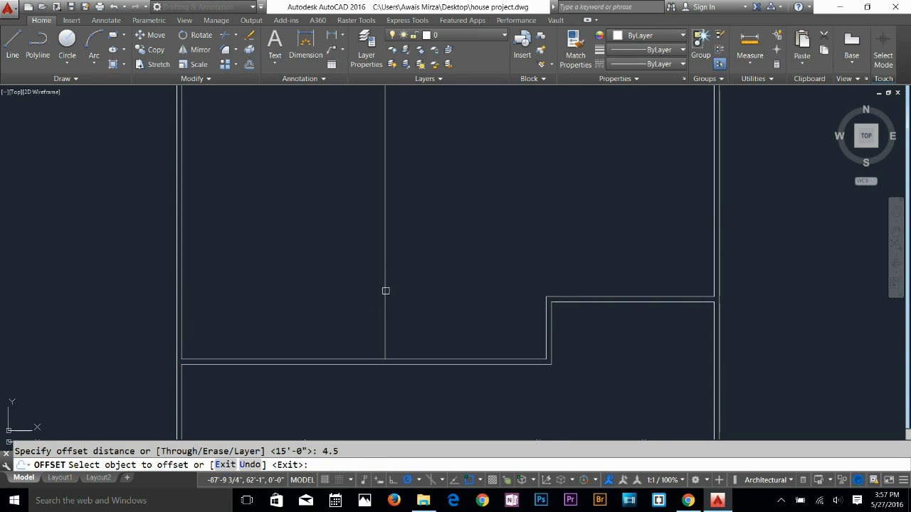
left_click(385, 290)
key("Return")
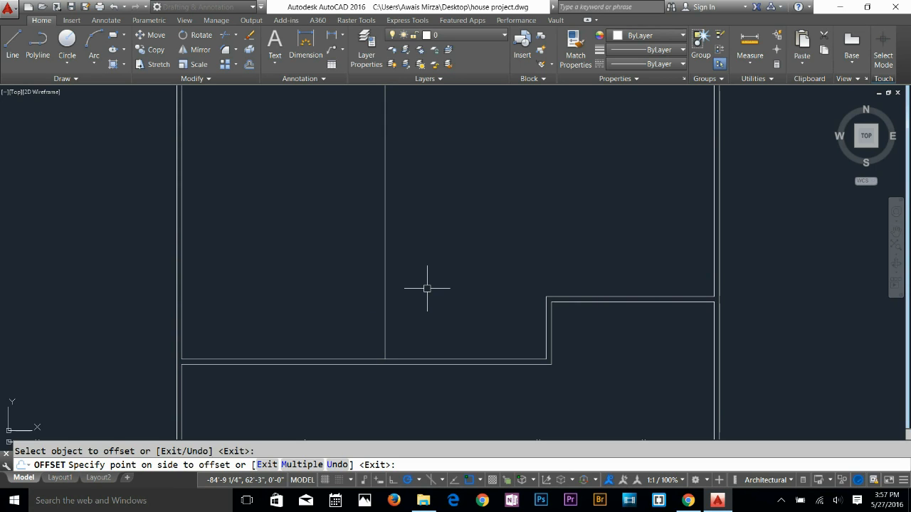
key("Return")
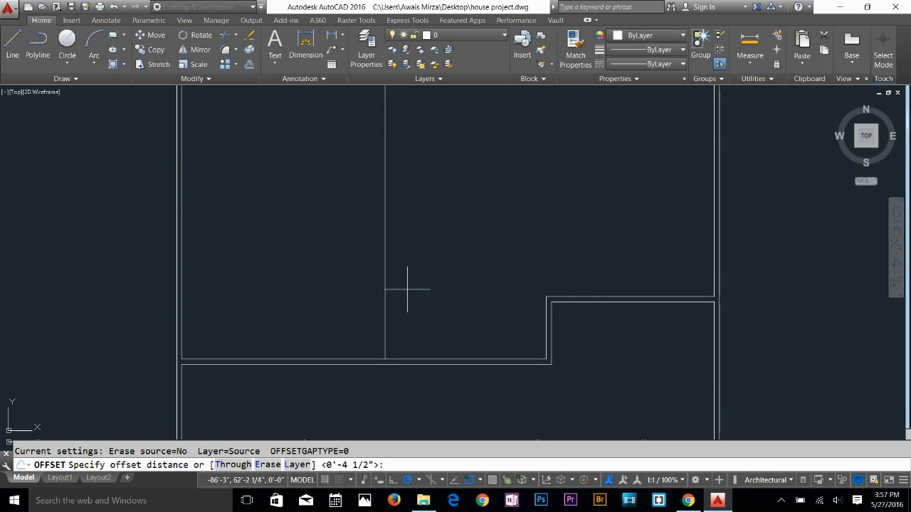
key("Return")
left_click(385, 294)
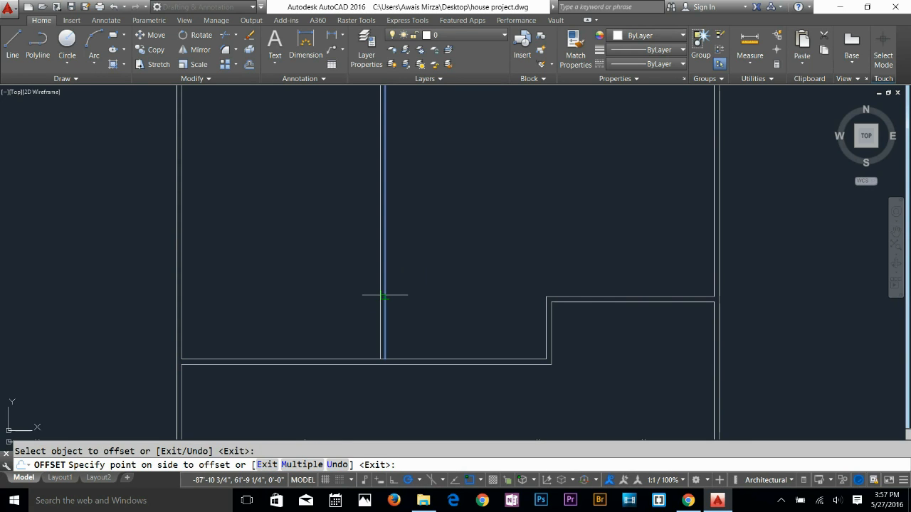
left_click(418, 295)
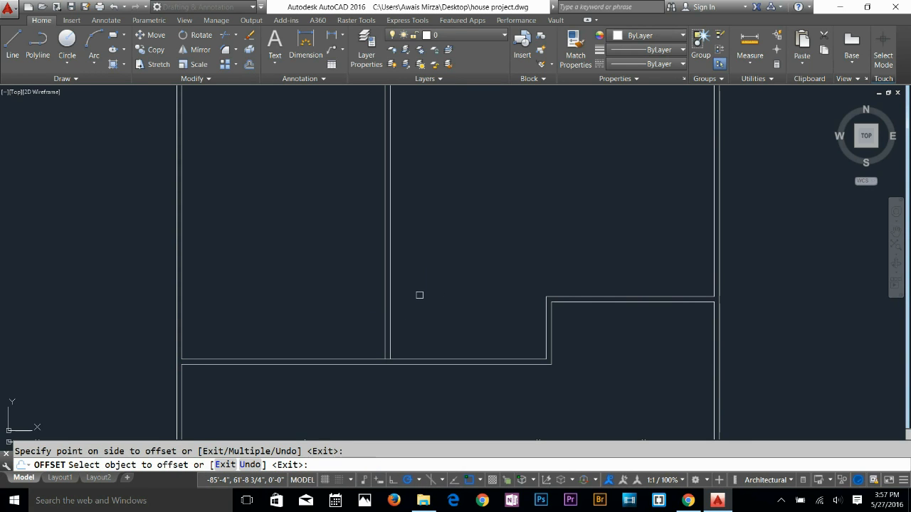
key("Escape")
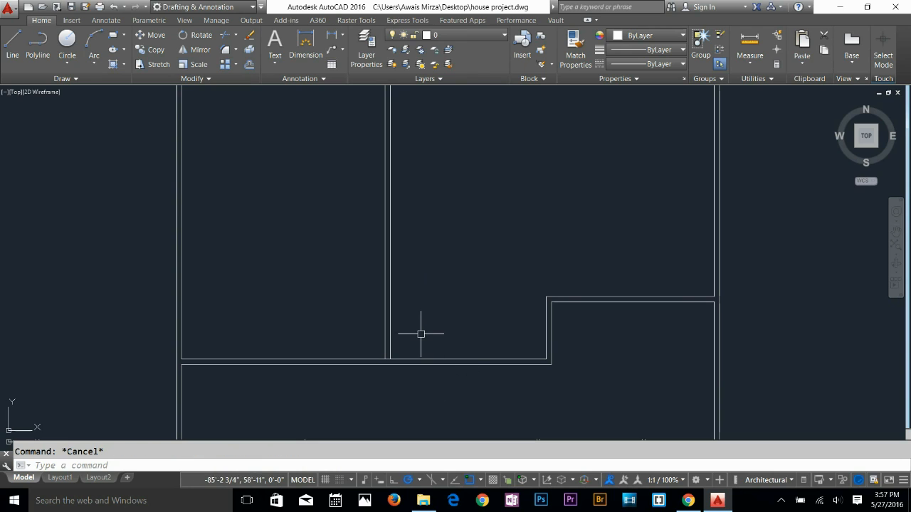
type("o")
key("Return")
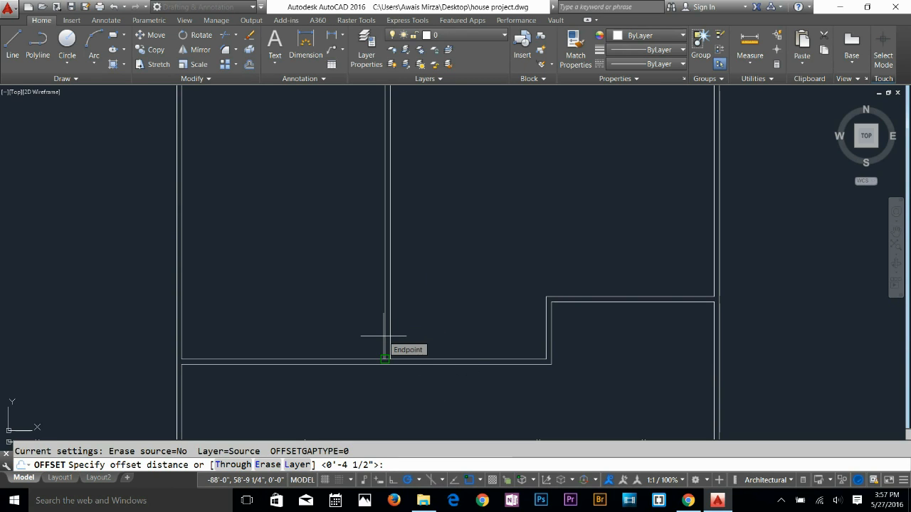
key("Return")
key("Escape")
Offset the upper line of the stepped wall's lower section 15' upward
type("o")
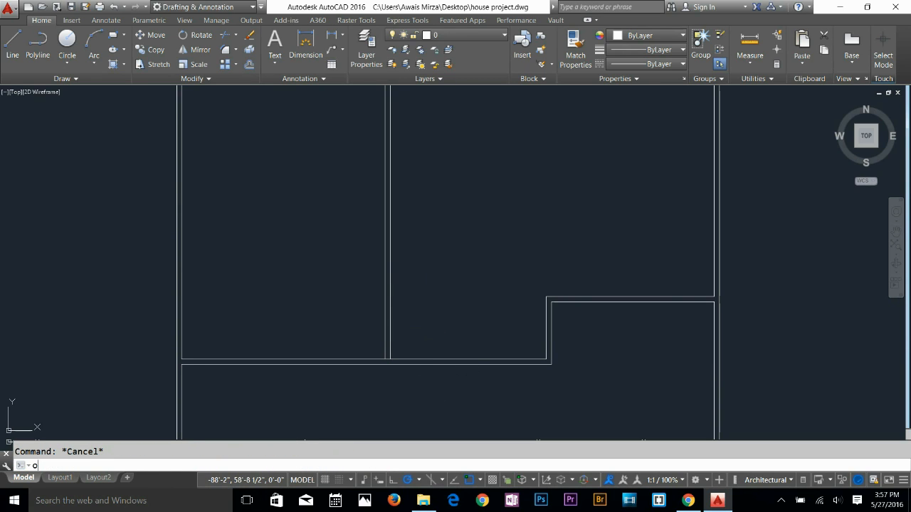
key("Return")
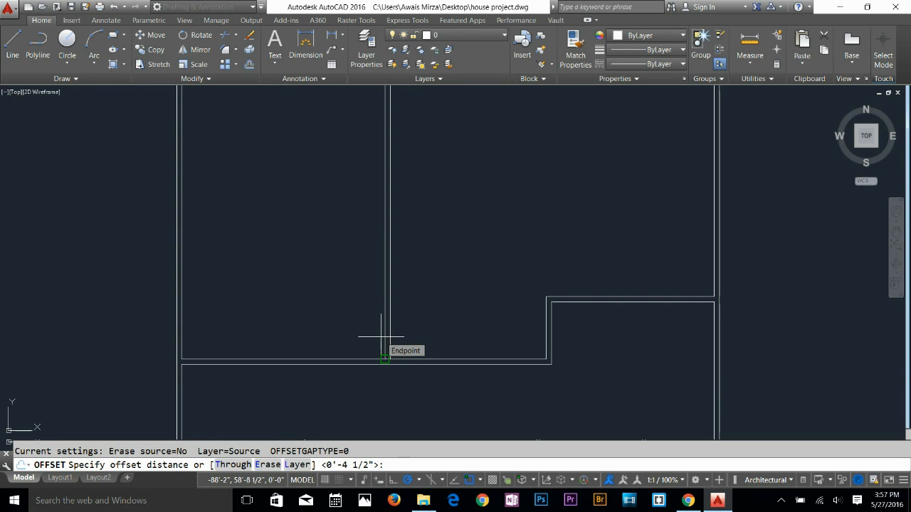
type("15'")
key("Return")
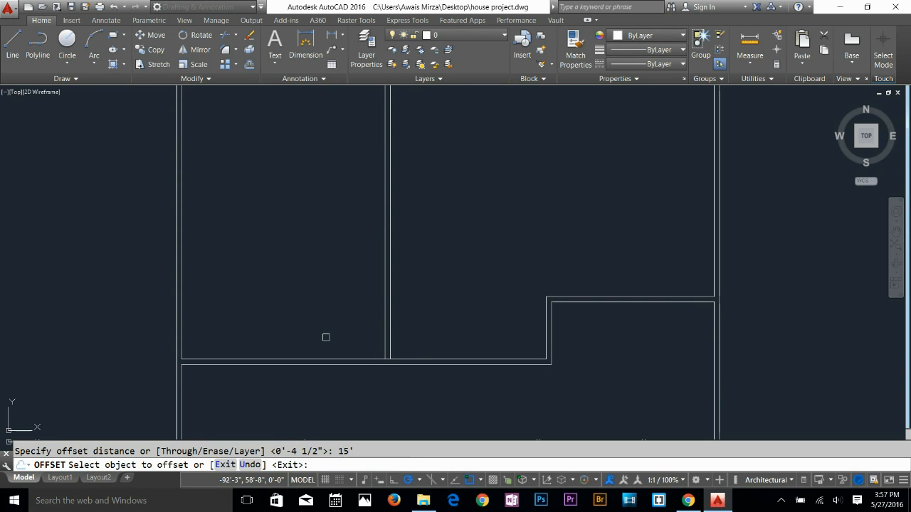
left_click(329, 359)
left_click(306, 278)
key("Escape")
Offset the new horizontal line 4.5 inches upward to form the second face of the horizontal partition wall
type("o")
key("Return")
type("4.")
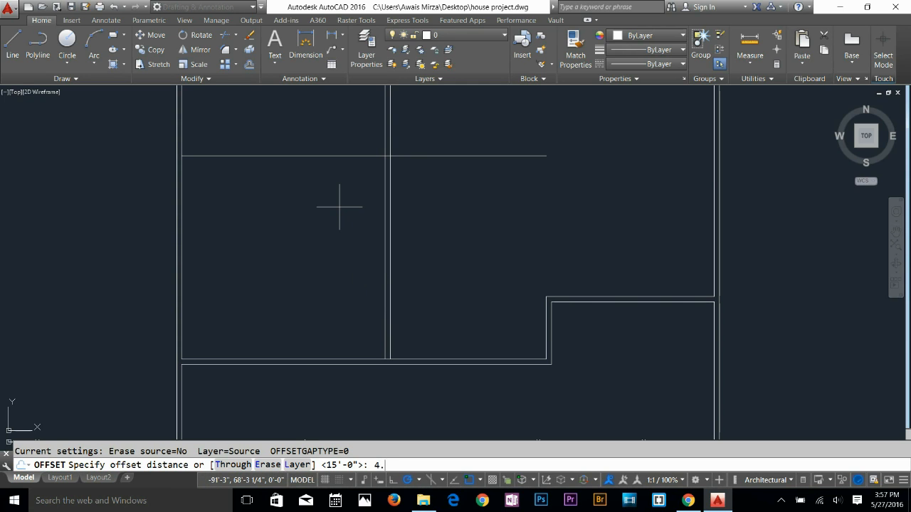
type("5")
key("Return")
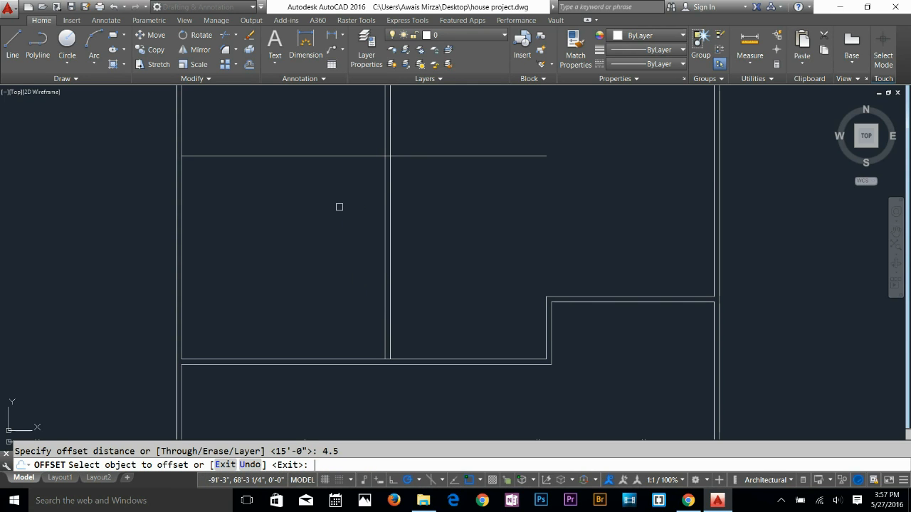
left_click(349, 153)
left_click(348, 112)
key("Escape")
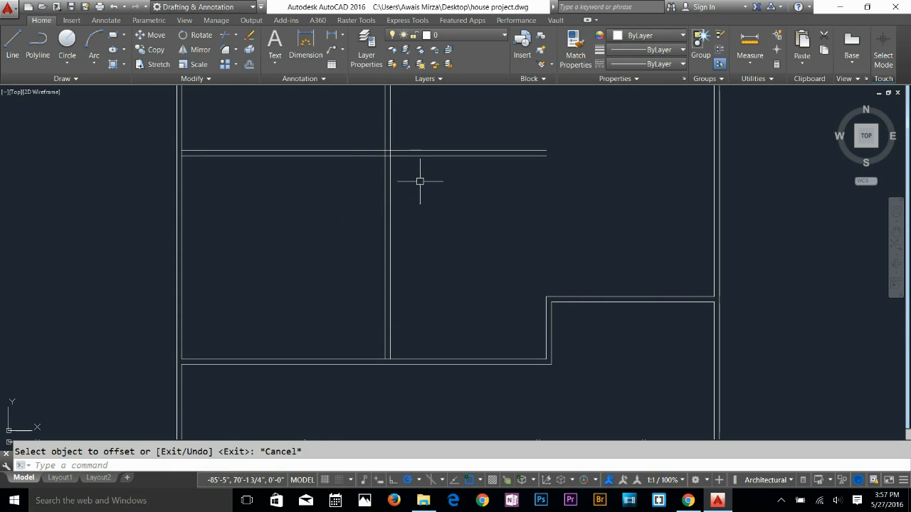
Delete the leftover short segments crossing the bottom exterior wall below the step
mouse_move(439, 198)
middle_mouse_down()
mouse_move(451, 266)
mouse_move(333, 136)
mouse_move(362, 195)
mouse_move(436, 277)
middle_mouse_up()
mouse_move(377, 263)
middle_mouse_down()
mouse_move(318, 185)
mouse_move(316, 151)
middle_mouse_up()
mouse_move(468, 193)
middle_mouse_down()
mouse_move(451, 256)
mouse_move(451, 315)
middle_mouse_up()
middle_click_drag(419, 280, 435, 225)
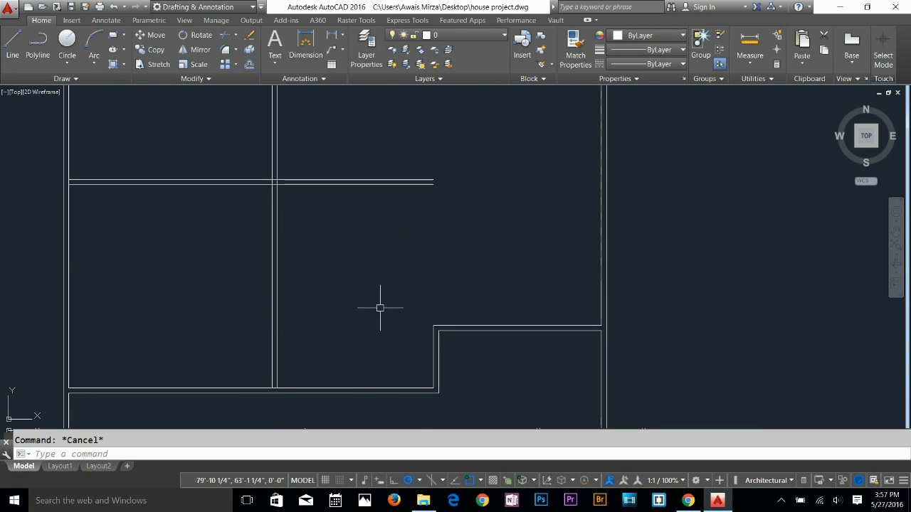
middle_click_drag(349, 278, 412, 175)
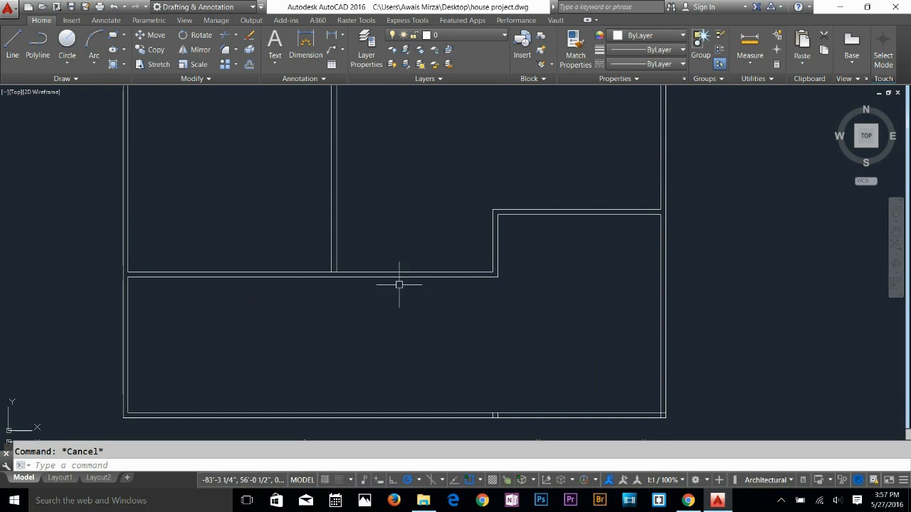
scroll(332, 283, "up", 2)
middle_click_drag(401, 306, 340, 141)
left_click(472, 292)
left_click(564, 363)
key("Delete")
middle_click_drag(362, 194, 523, 359)
key("Escape")
Offset the lower line of the stepped wall's lower section 2' upward
mouse_move(551, 285)
middle_mouse_down()
mouse_move(559, 294)
mouse_move(536, 321)
mouse_move(540, 366)
middle_mouse_up()
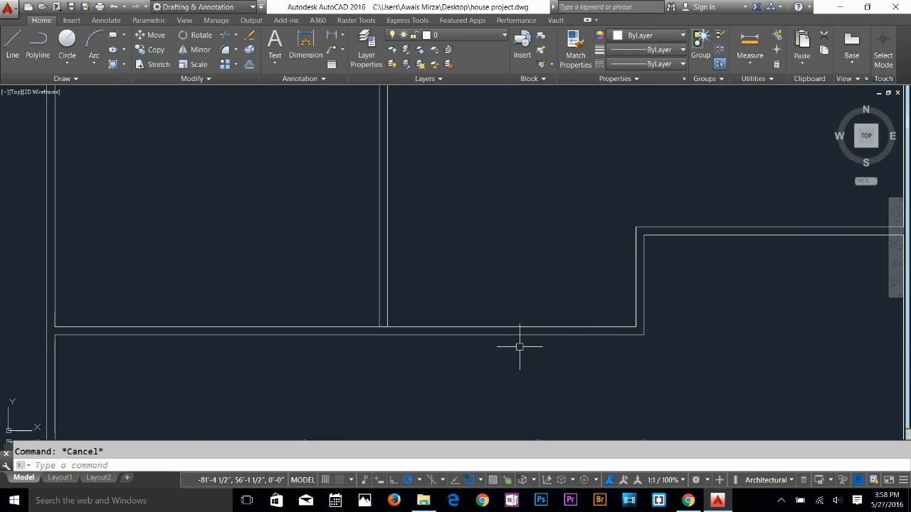
type("o")
key("Return")
key("Return")
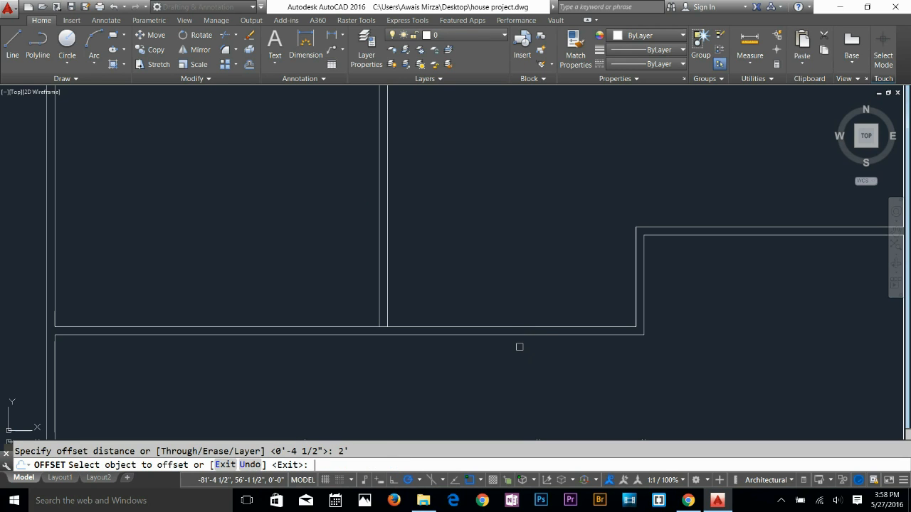
left_click(543, 335)
left_click(543, 275)
key("Return")
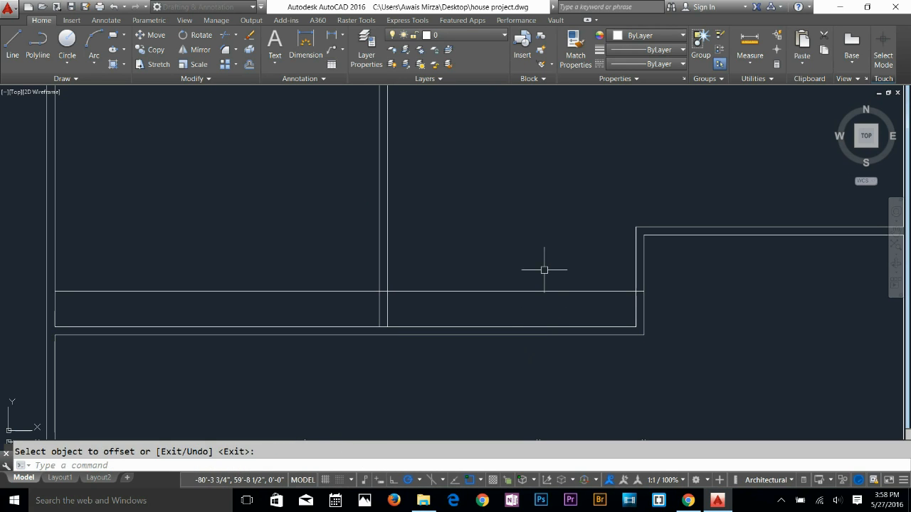
Offset the new line above the stepped wall's lower section 4.5 inches upward to give it wall thickness
key("Return")
type("4.5")
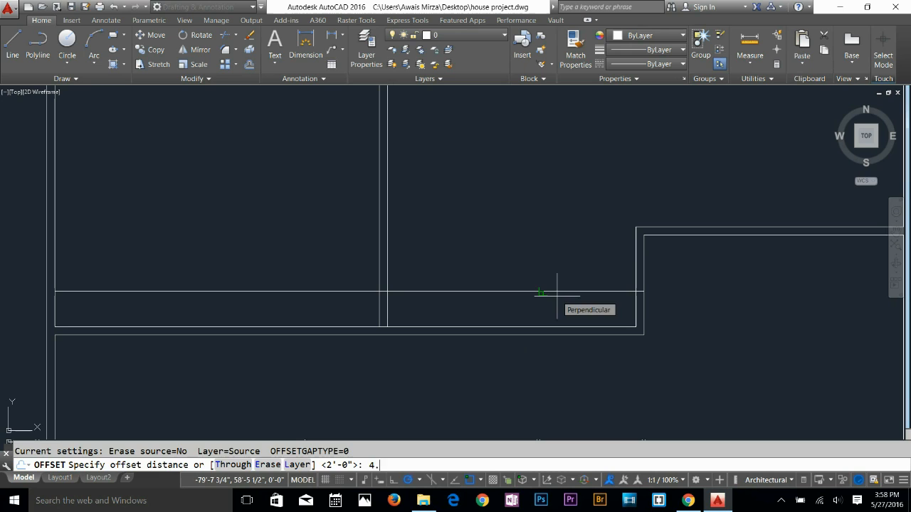
key("Return")
left_click(559, 292)
left_click(559, 264)
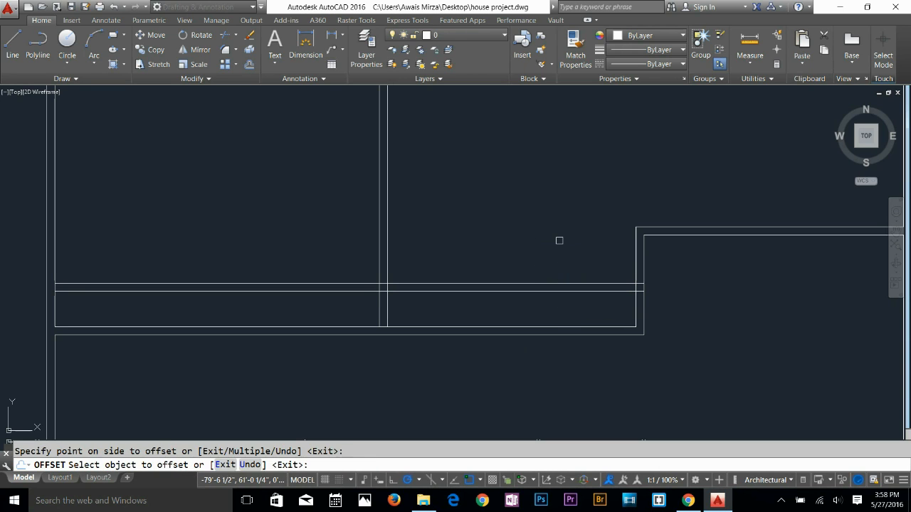
key("Escape")
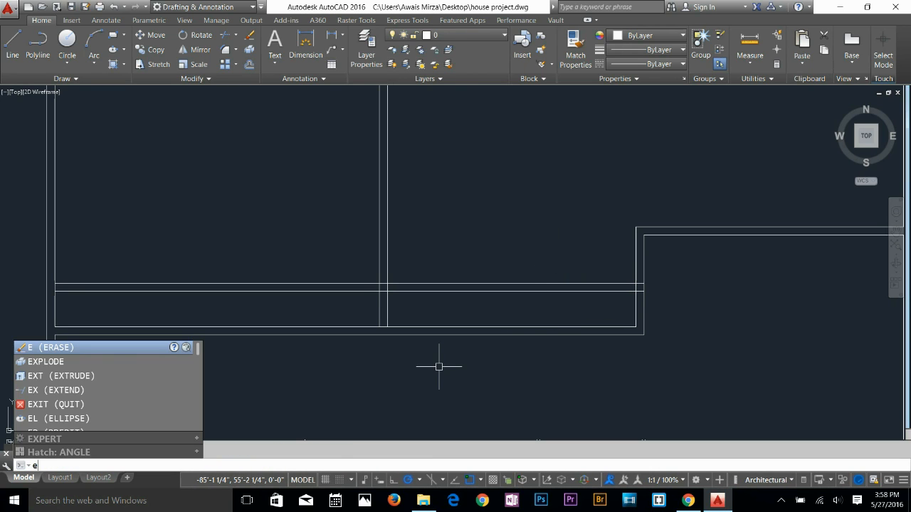
key("Escape")
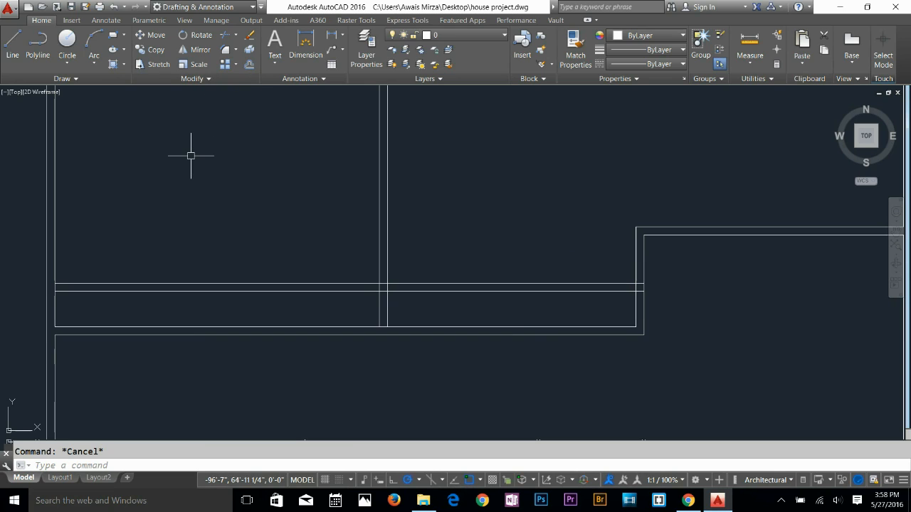
left_click(234, 49)
left_click(246, 69)
left_click(234, 64)
left_click(235, 64)
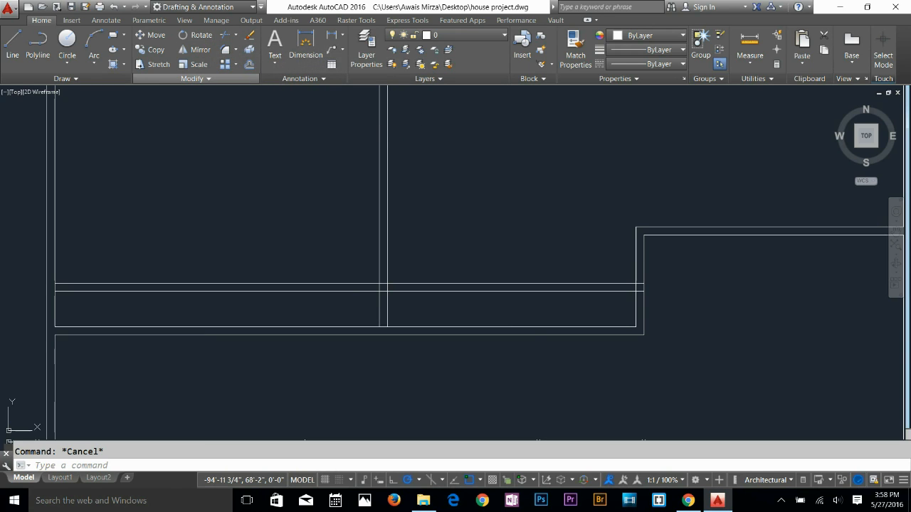
Extend the right line of the vertical partition down to the lower line of the stepped wall
type("ex")
key("Return")
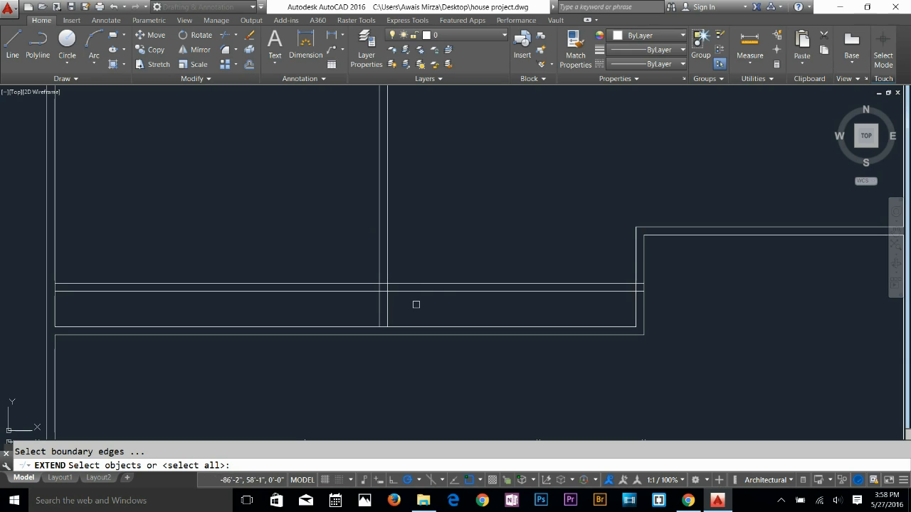
key("Return")
left_click(389, 316)
key("Escape")
type("tr")
key("Return")
key("Return")
key("Escape")
Trim away, with a fence, the old lower wall section between the vertical partition and the step, including the step's lower ends
type("tr")
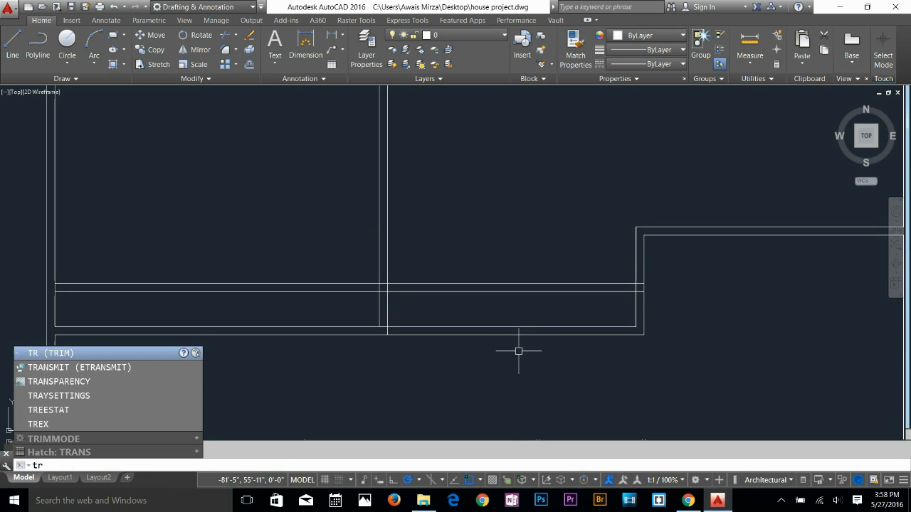
key("Return")
key("Return")
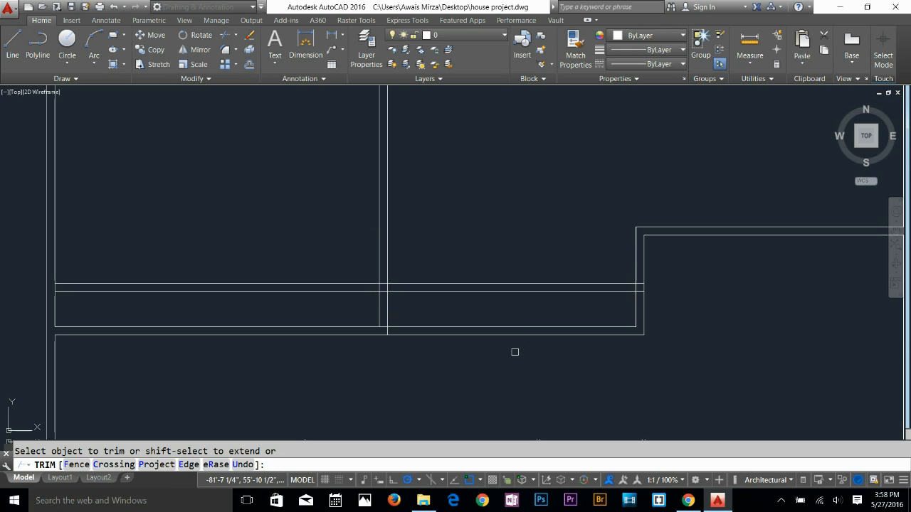
type("f")
key("Return")
left_click(503, 354)
left_click(521, 313)
left_click(669, 310)
key("Return")
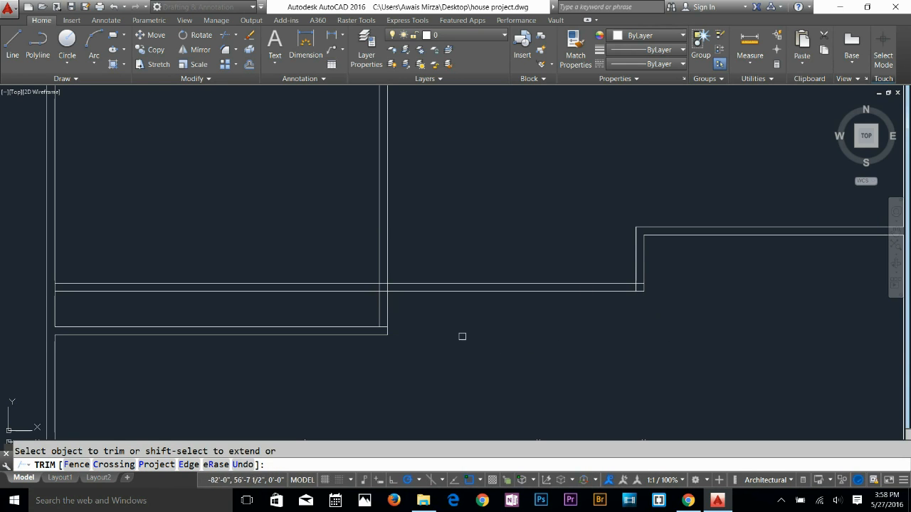
key("Escape")
Trim the two raised horizontal wall lines back to the left face of the vertical partition
type("t")
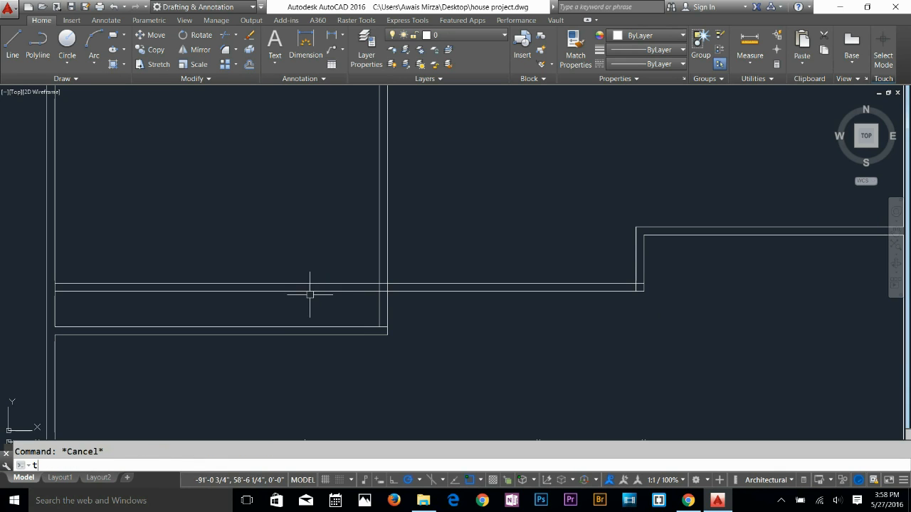
type("r")
key("Return")
left_click(303, 296)
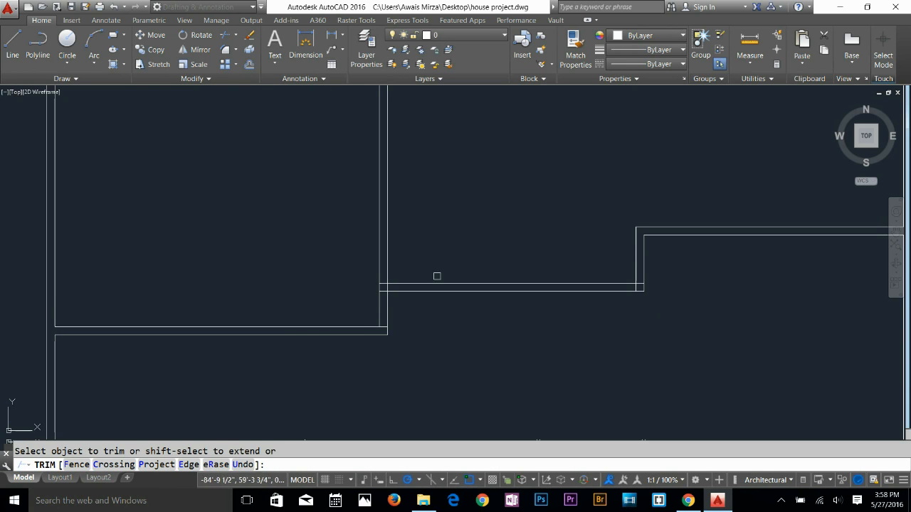
mouse_move(395, 263)
middle_mouse_down()
mouse_move(413, 322)
mouse_move(399, 357)
middle_mouse_up()
scroll(352, 390, "up", 3)
key("Escape")
Set both chamfer distances to 2' for the corner where the vertical partition meets the stepped wall
middle_click_drag(398, 390, 398, 293)
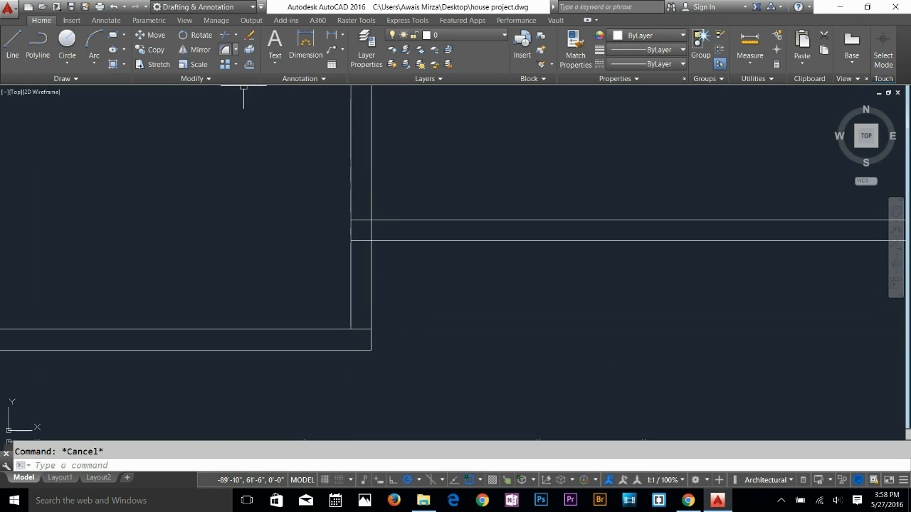
left_click(235, 49)
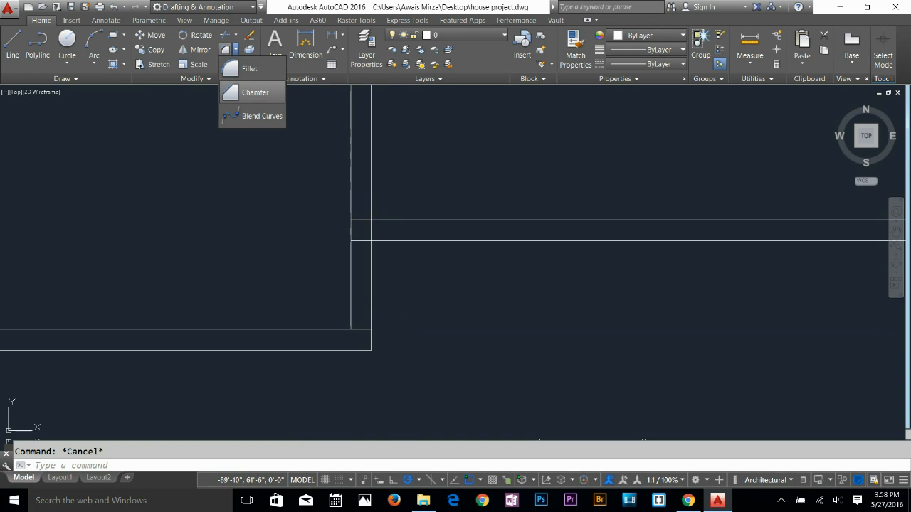
left_click(250, 92)
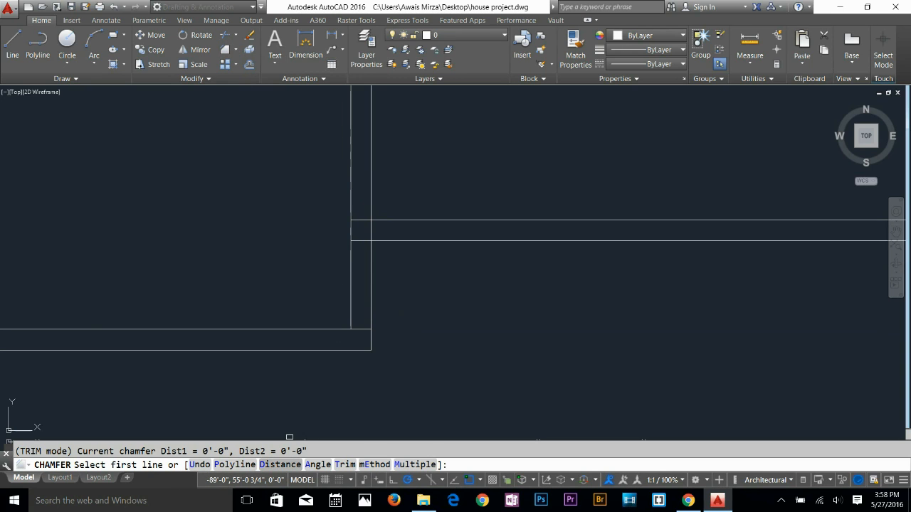
type("D")
key("Return")
type("2'")
key("Return")
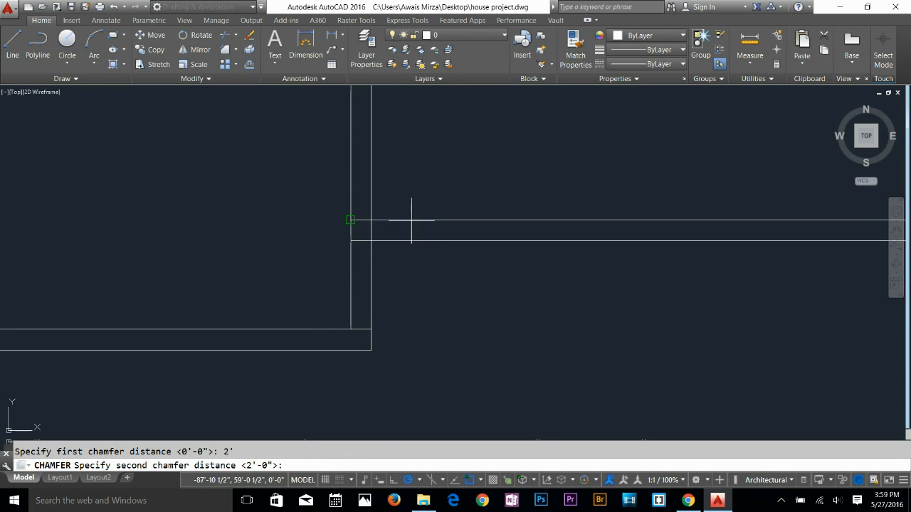
key("Return")
left_click(347, 350)
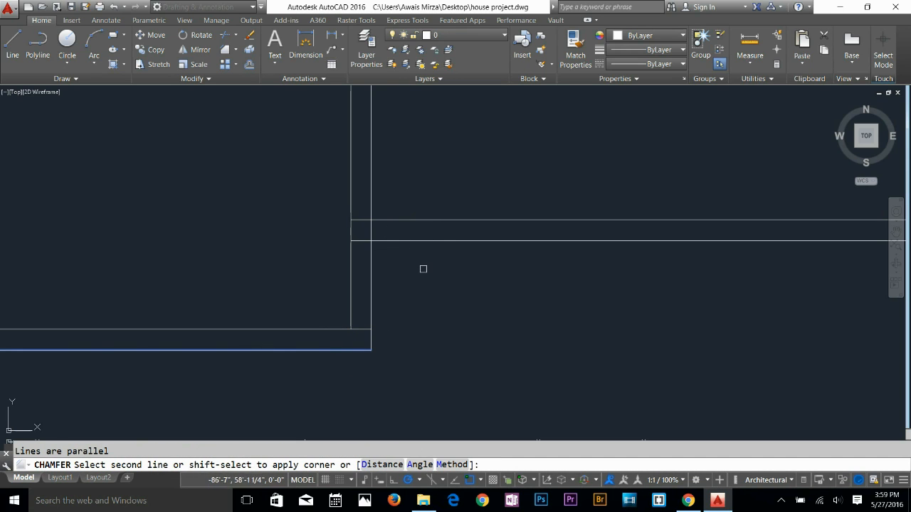
left_click(456, 241)
key("Escape")
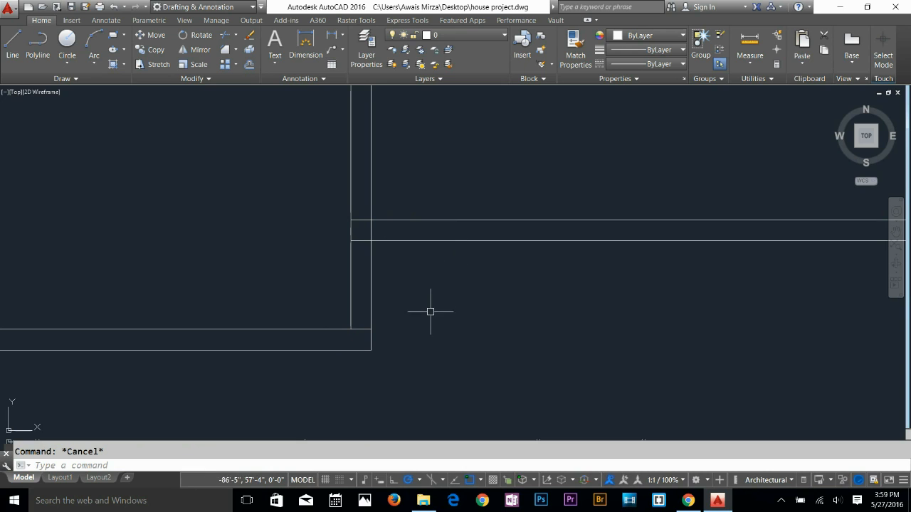
Chamfer the right line of the vertical partition with the lower line of the raised wall section
key("Return")
left_click(370, 305)
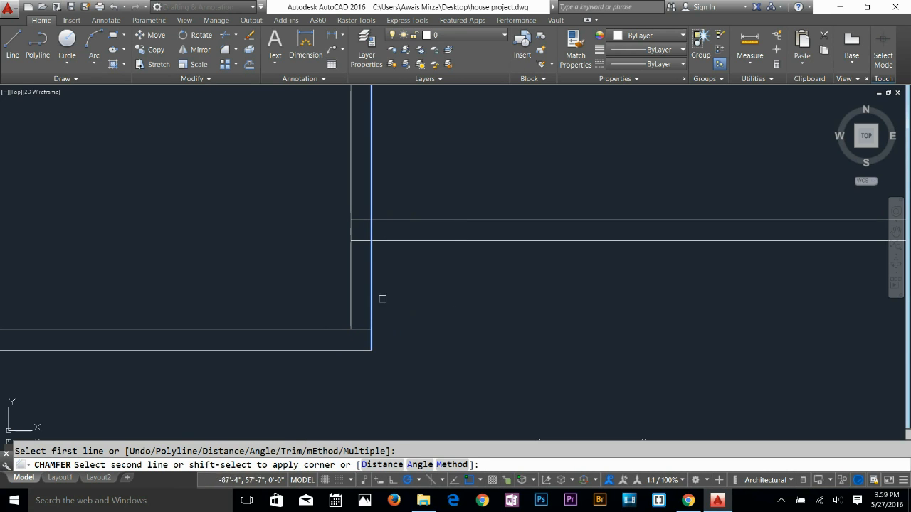
left_click(477, 243)
key("Escape")
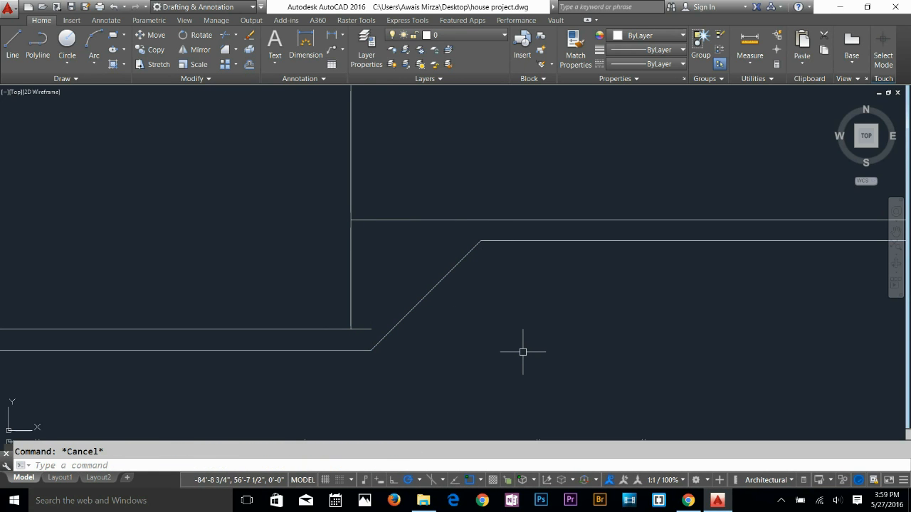
Offset the new diagonal line 4.5 inches toward the upper left to give the diagonal wall its thickness
key("Return")
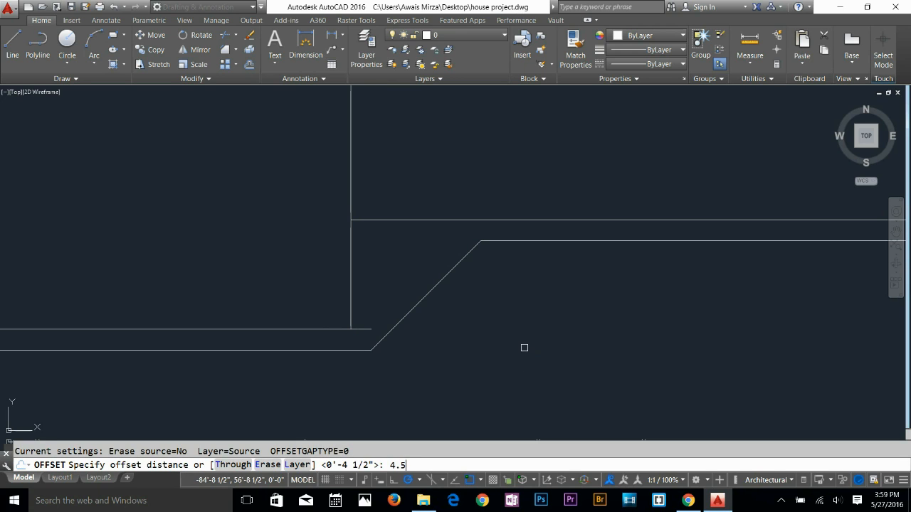
key("Return")
left_click(430, 281)
left_click(408, 259)
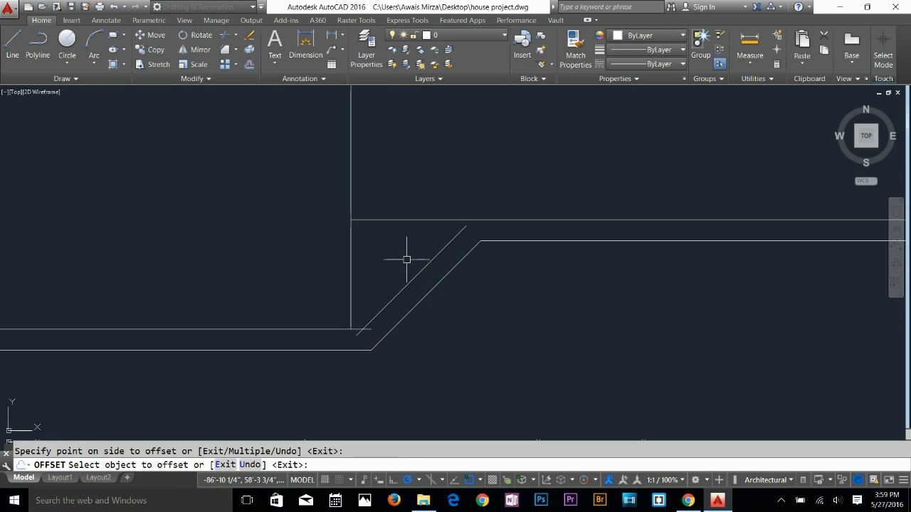
key("Escape")
Fillet both ends of the inner diagonal line with the adjoining upper wall lines, using a zero radius
type("f")
key("Return")
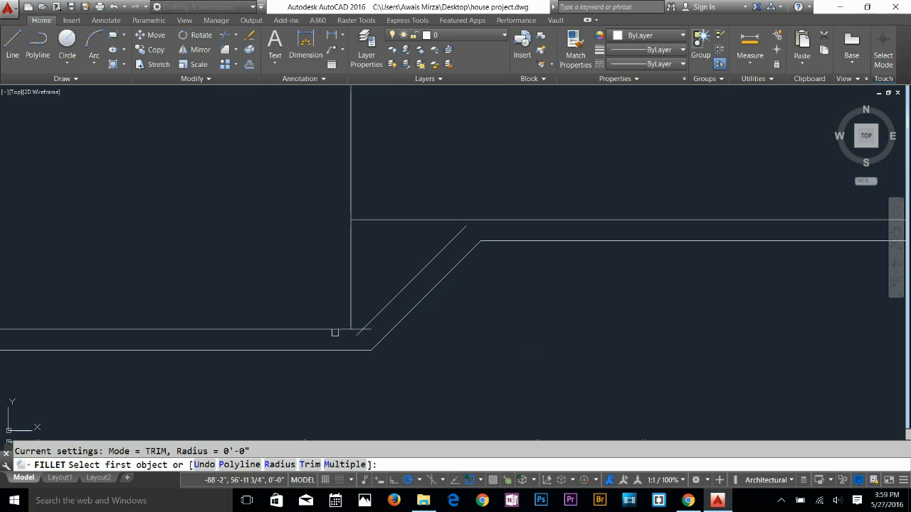
left_click(335, 329)
left_click(381, 310)
key("Return")
left_click(455, 230)
left_click(503, 220)
scroll(511, 265, "down", 3)
key("Escape")
middle_click_drag(499, 206, 468, 317)
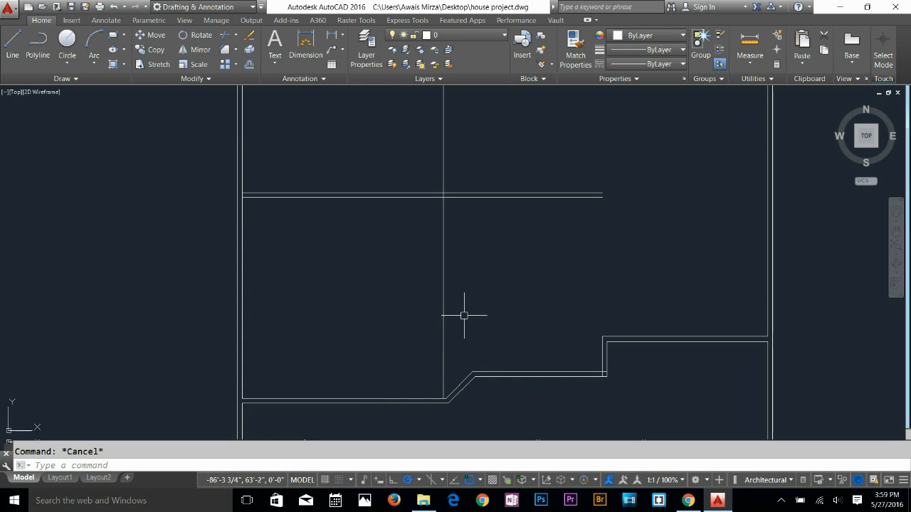
type("Z")
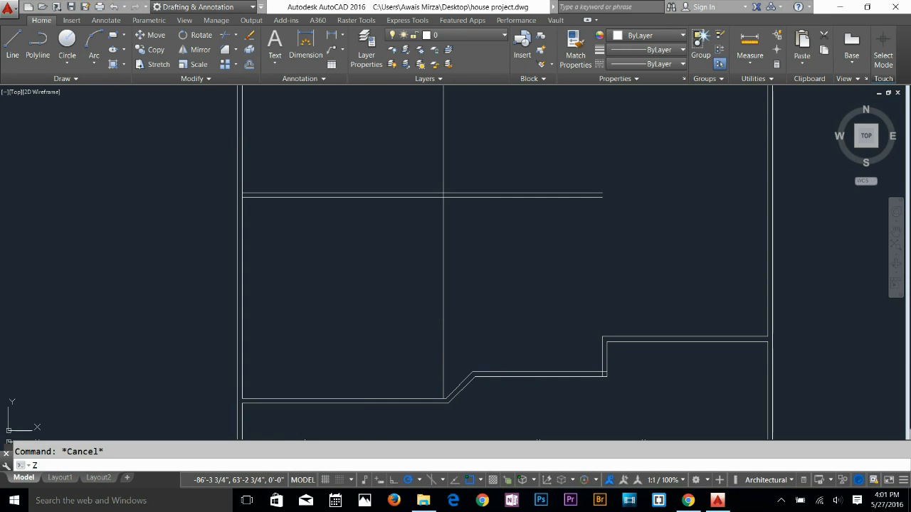
left_click(781, 500)
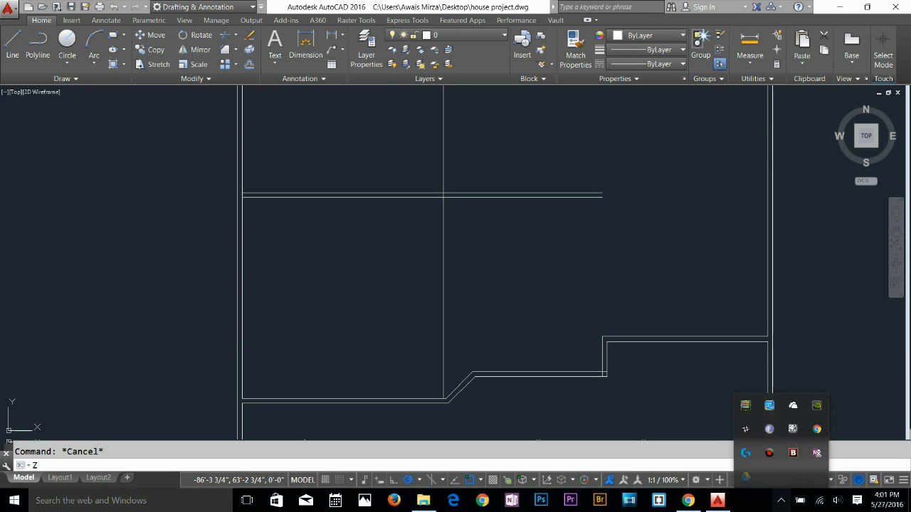
left_click(781, 500)
left_click(467, 323)
key("Escape")
Move the remaining vertical partition line 2' to the left, away from the diagonal wall
scroll(459, 334, "up", 3)
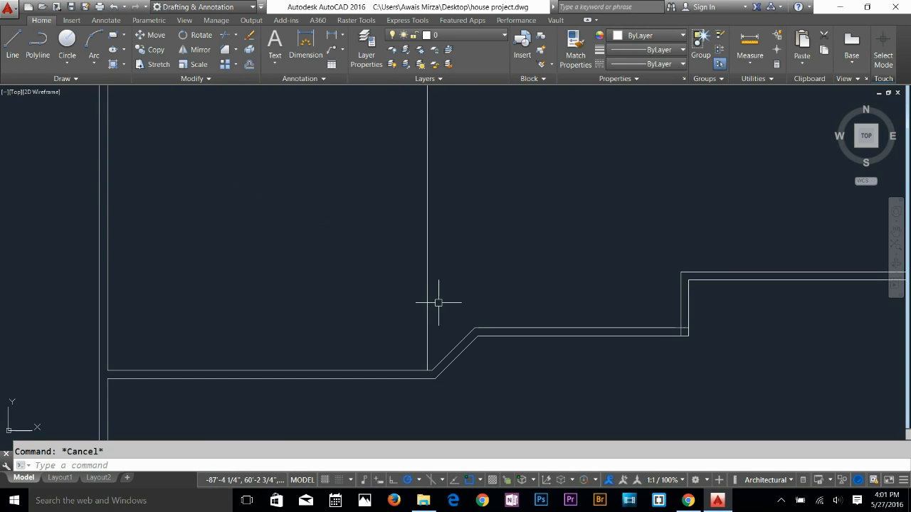
type("m")
key("Return")
left_click_drag(451, 287, 410, 298)
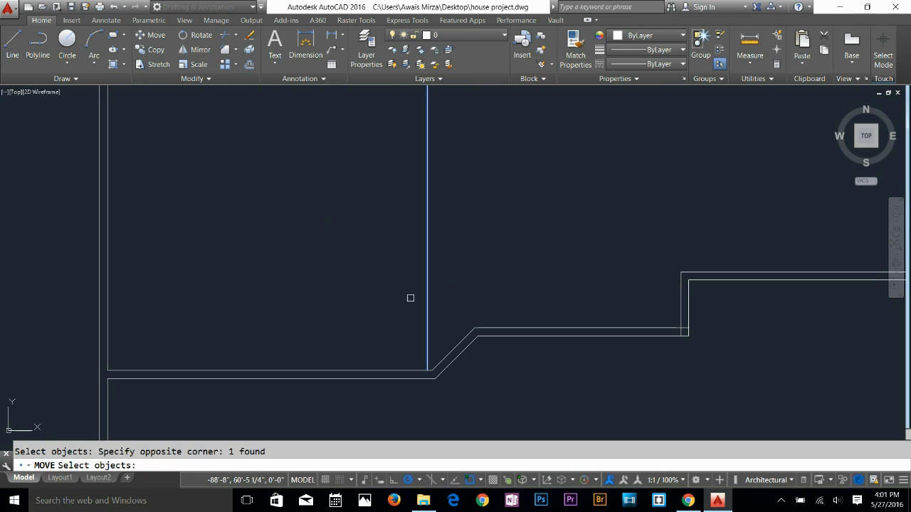
key("Return")
left_click(410, 297)
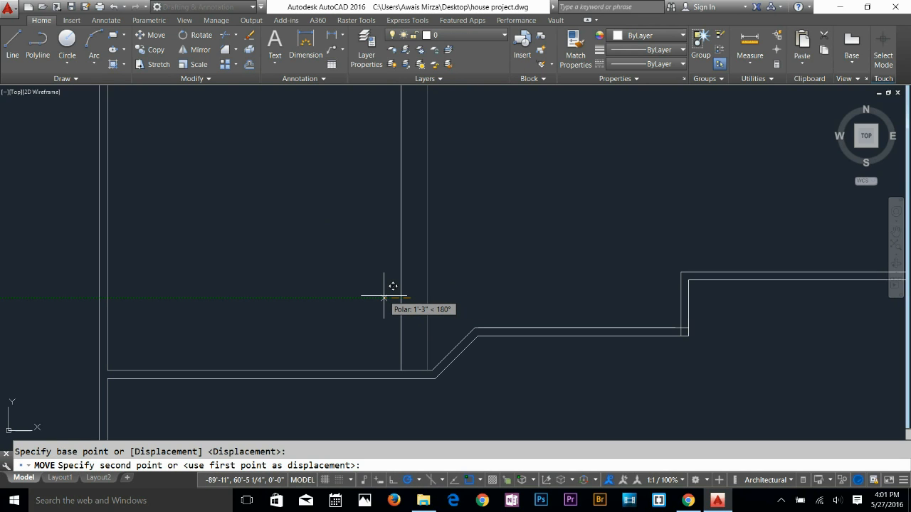
type("2'")
key("Return")
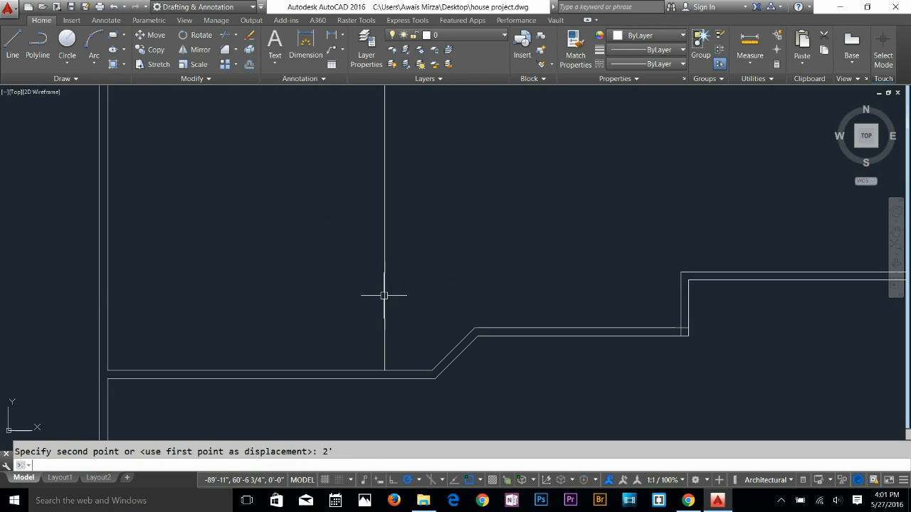
key("Escape")
Offset the moved partition line 4.5 inches to the right to restore the wall thickness
type("o")
key("Return")
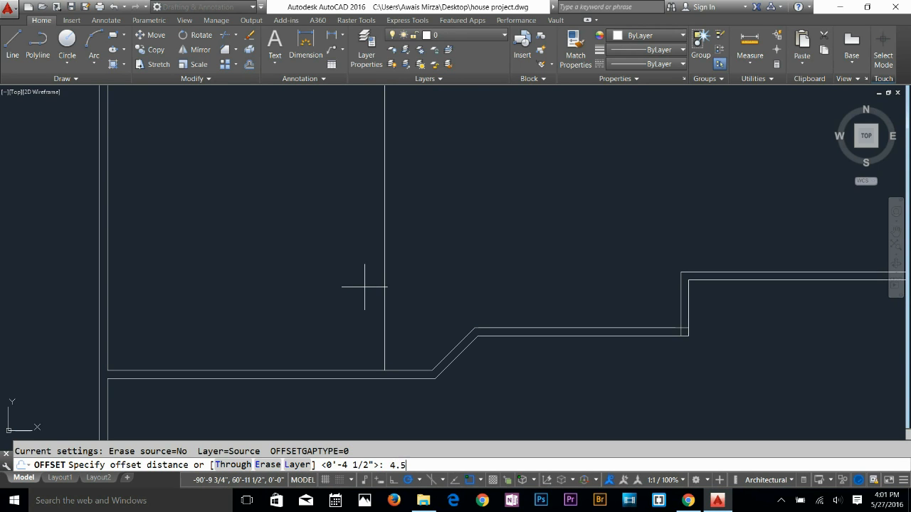
key("Return")
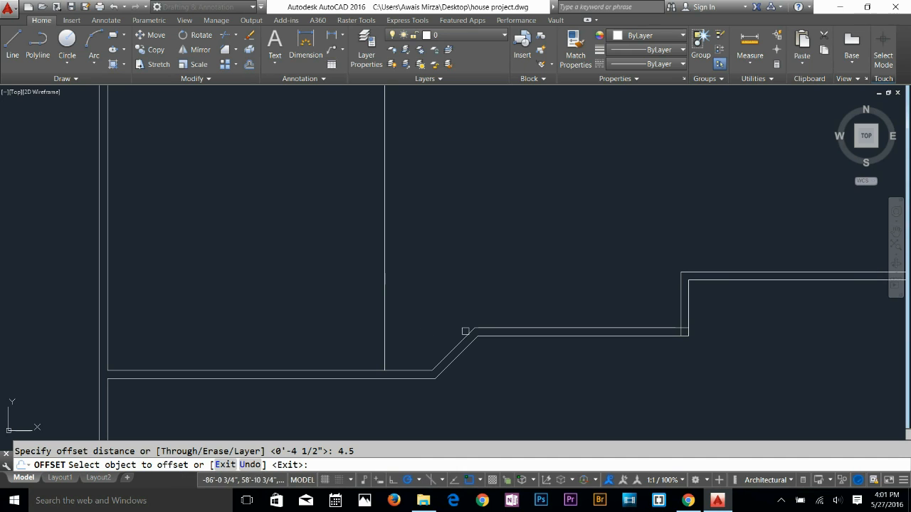
left_click(383, 261)
left_click(411, 263)
key("Escape")
Trim the upper line of the lower wall between the two faces of the moved vertical partition
type("tr")
key("Return")
scroll(385, 367, "up", 5)
scroll(429, 356, "down", 3)
scroll(413, 370, "up", 8)
key("Escape")
Fillet the inner wall lines at the step's lower corner with zero radius to remove the overlapping ends
type("f")
key("Return")
left_click(359, 316)
left_click(385, 289)
scroll(294, 274, "down", 6)
middle_click_drag(294, 275, 466, 354)
scroll(447, 325, "up", 4)
scroll(422, 299, "down", 2)
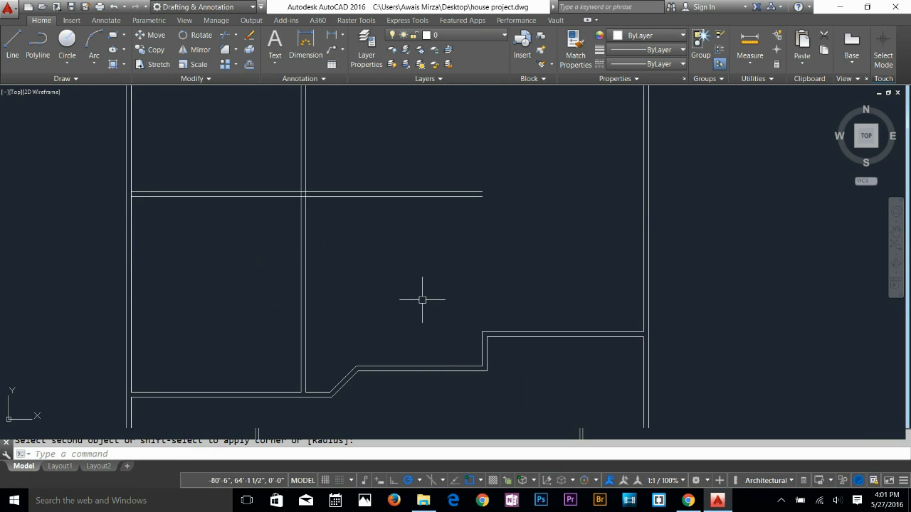
middle_click_drag(423, 299, 433, 257)
key("Escape")
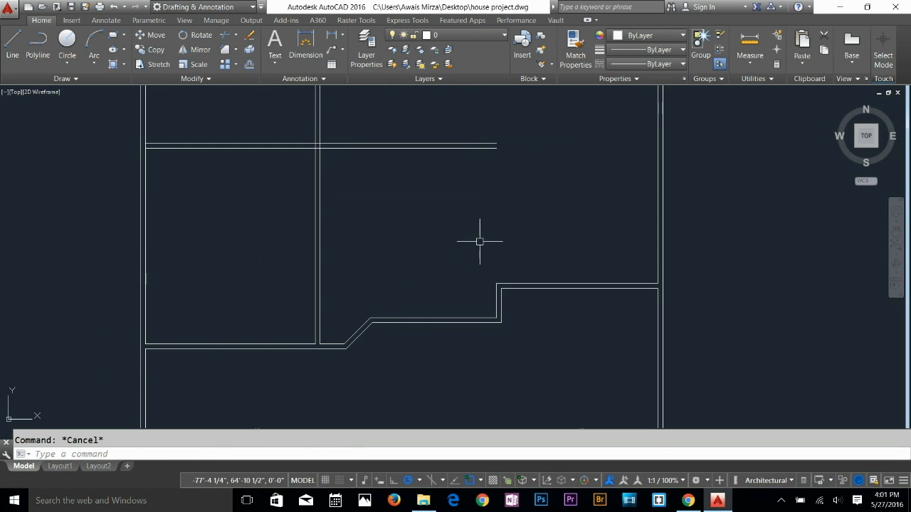
Extend the left line of the step up to the lower line of the horizontal partition
middle_click_drag(471, 190, 467, 209)
type("ex")
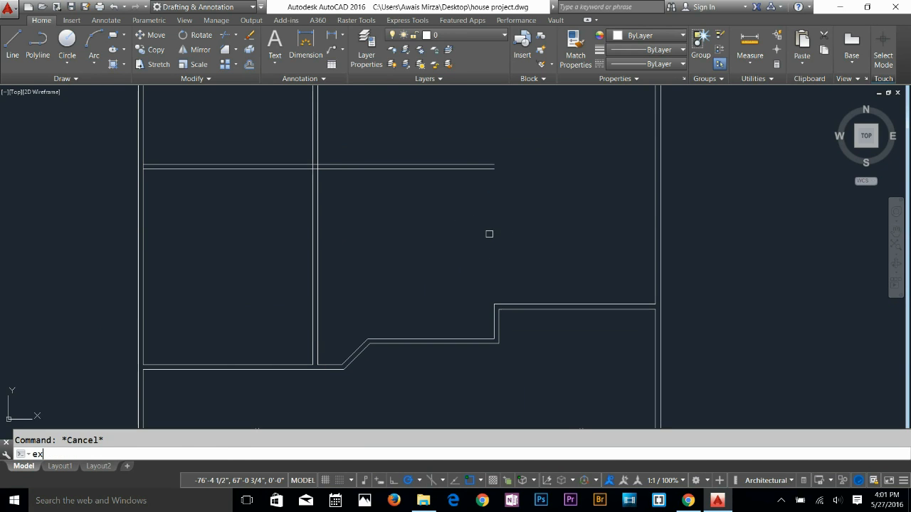
key("Return")
key("Return")
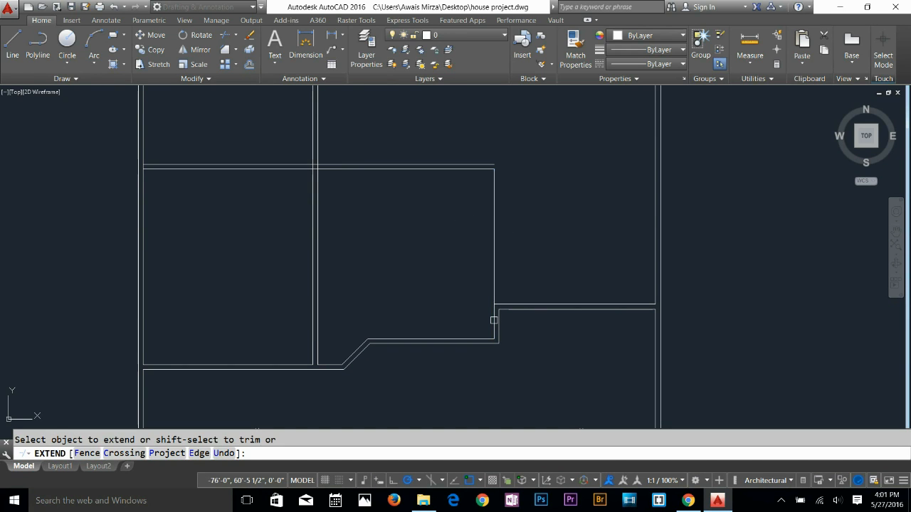
scroll(500, 318, "up", 2)
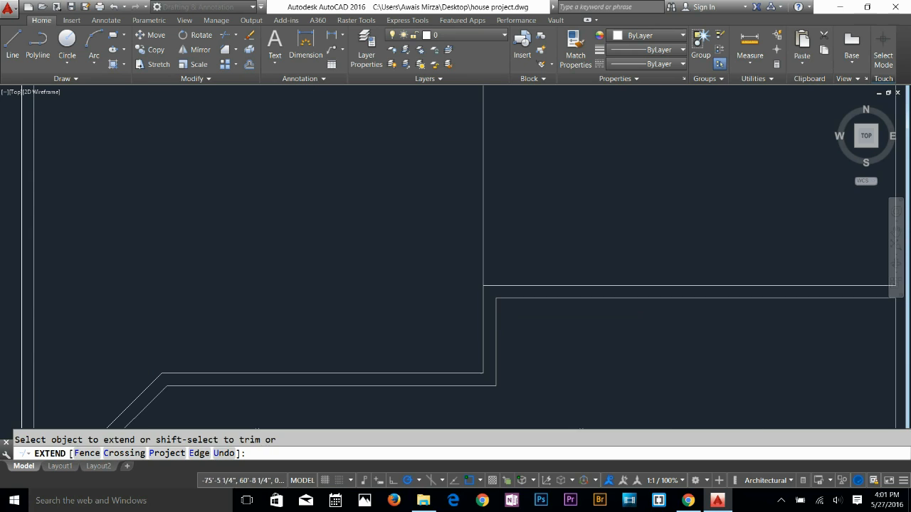
scroll(498, 303, "down", 1)
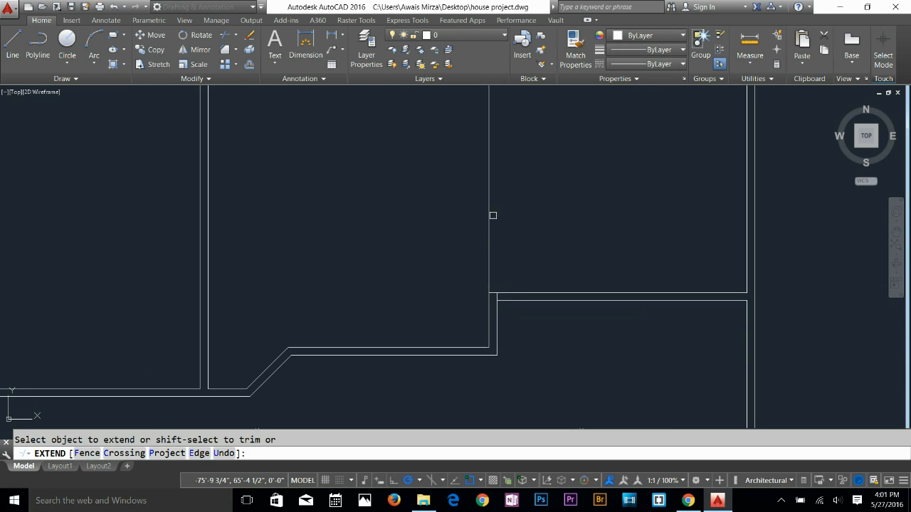
key("Escape")
Fillet the horizontal partition's upper line with the step's right line to close the room's outer upper-right corner
type("f")
key("Return")
scroll(441, 342, "down", 2)
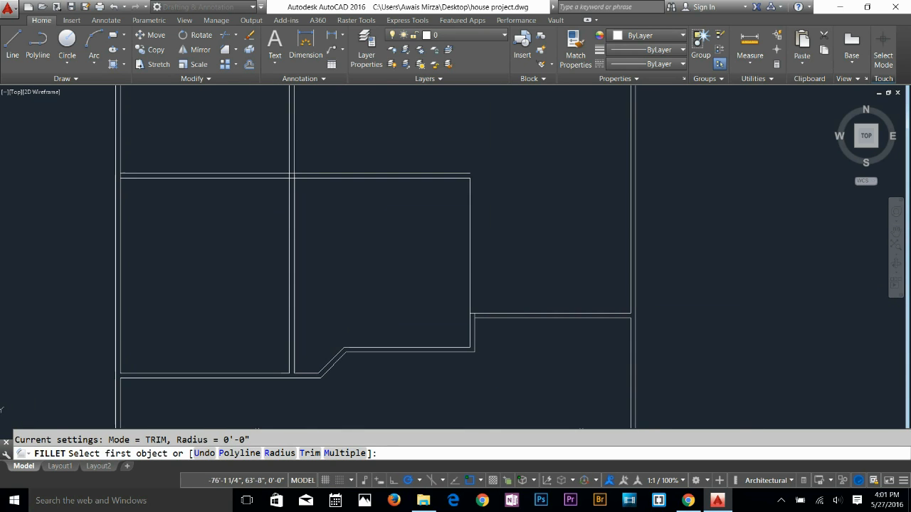
left_click(467, 174)
left_click(480, 316, "shift")
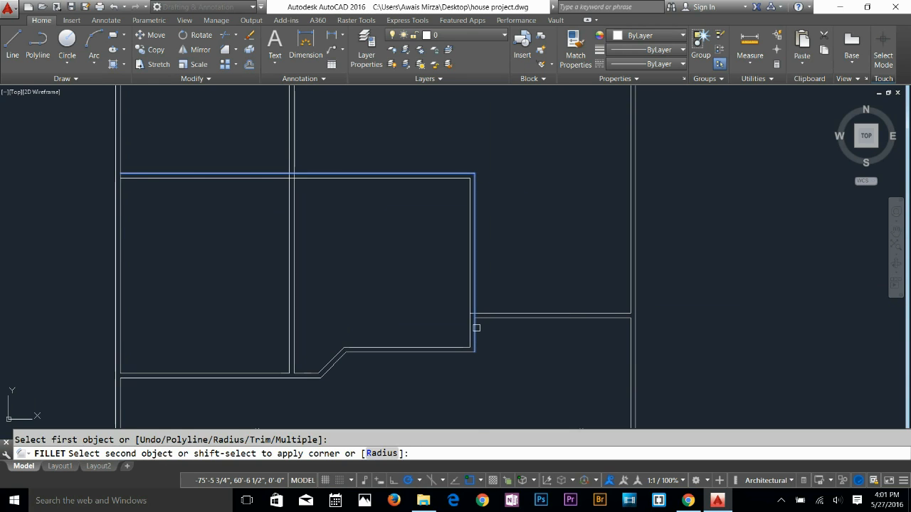
key("Return")
key("Escape")
Trim the overlapping lines where the right-hand horizontal wall meets the new vertical wall to form a clean T-junction
scroll(471, 324, "up", 5)
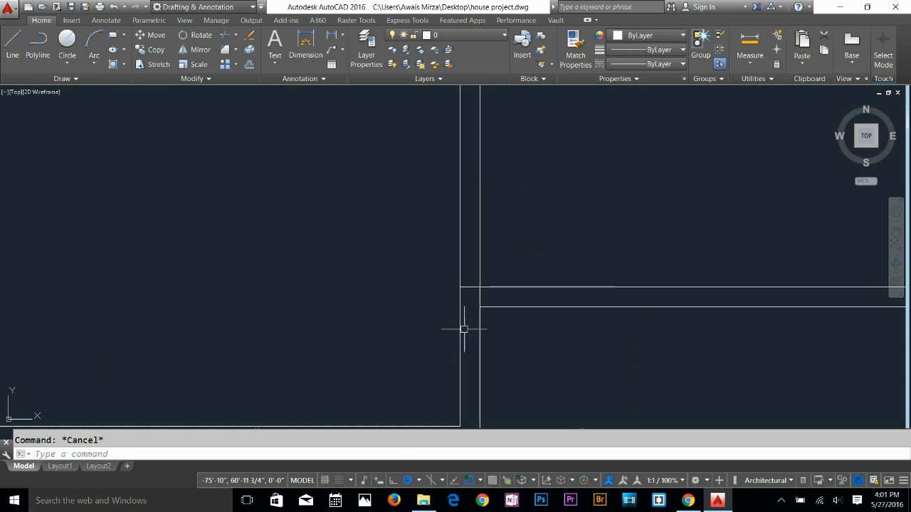
type("tr")
key("Return")
key("Return")
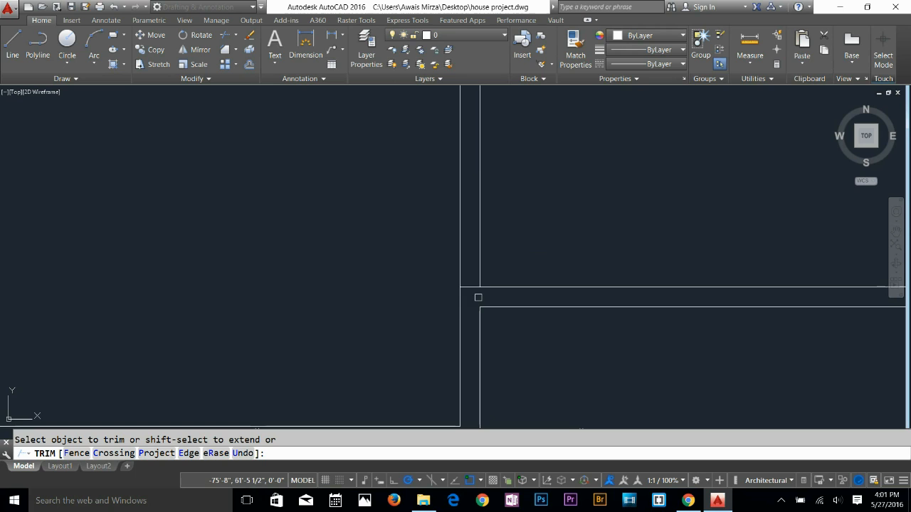
scroll(355, 277, "down", 4)
key("Escape")
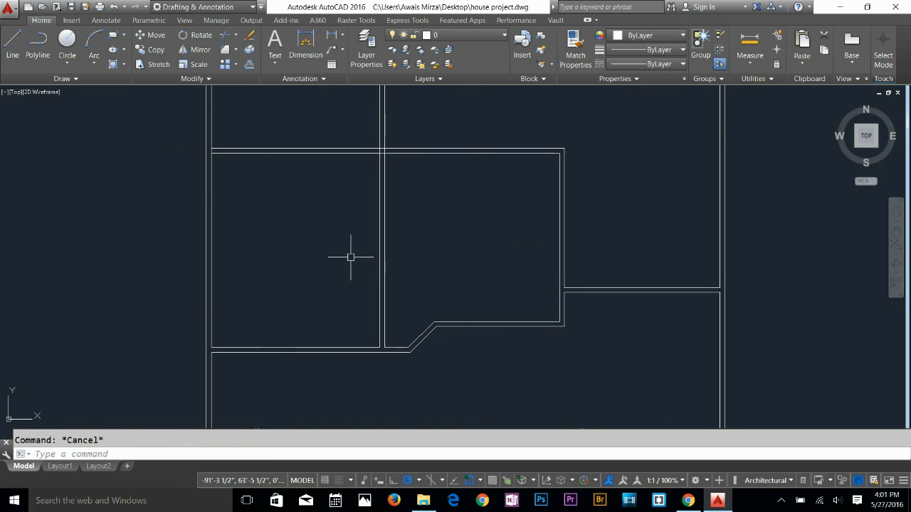
Draw a horizontal line from the upper inner corner of the diagonal wall to the vertical partition's right face
middle_click_drag(350, 257, 378, 344)
middle_click_drag(380, 298, 360, 185)
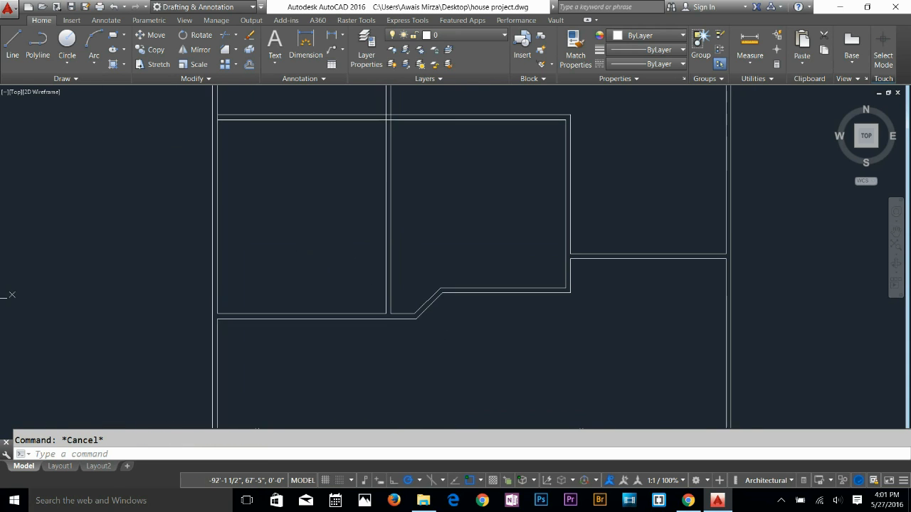
middle_click_drag(431, 303, 413, 246)
middle_click_drag(364, 229, 365, 256)
scroll(406, 278, "up", 3)
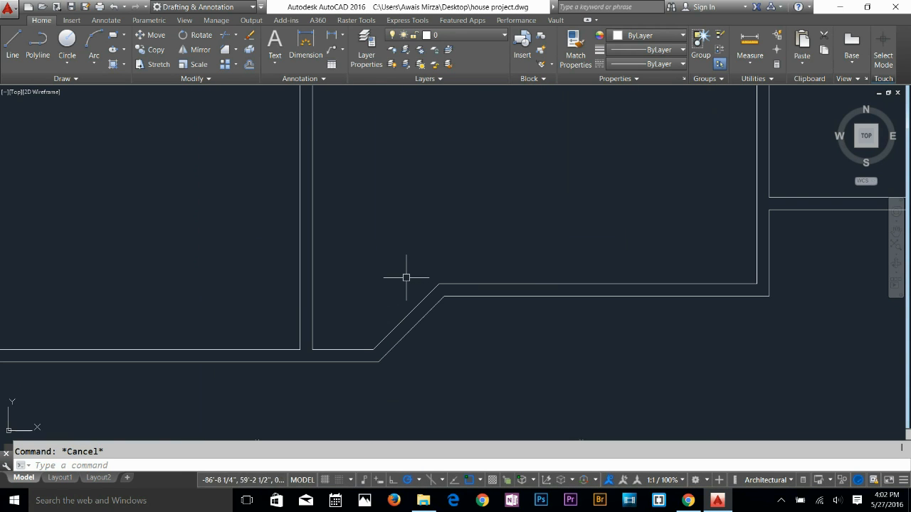
type("l")
key("Return")
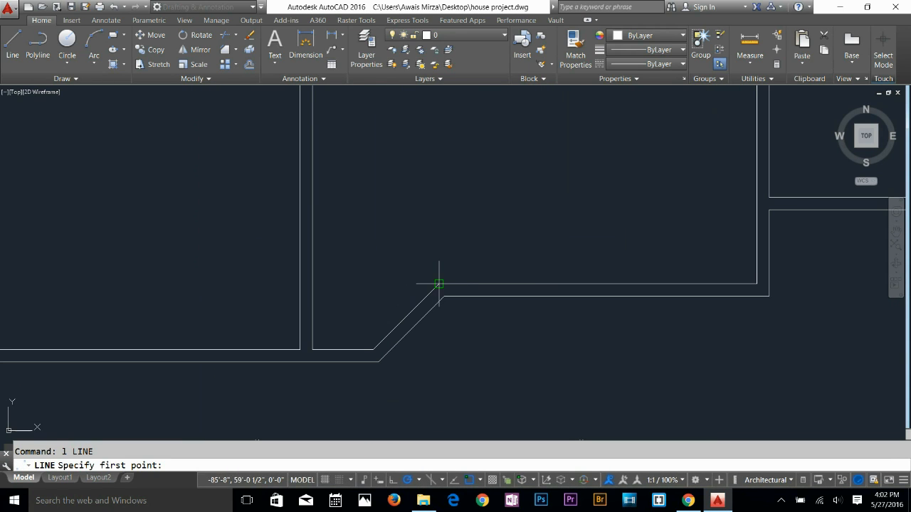
left_click(438, 283)
left_click(311, 283)
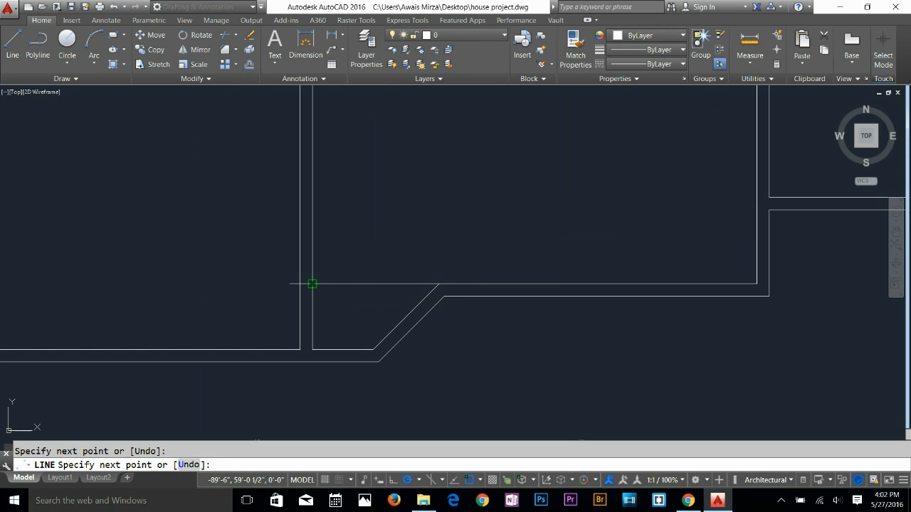
Offset the upper line of the long horizontal partition 6' upward into the area beneath the top exterior wall
key("Escape")
scroll(246, 318, "down", 3)
middle_click_drag(246, 318, 345, 367)
middle_click_drag(357, 273, 374, 422)
scroll(360, 332, "up", 2)
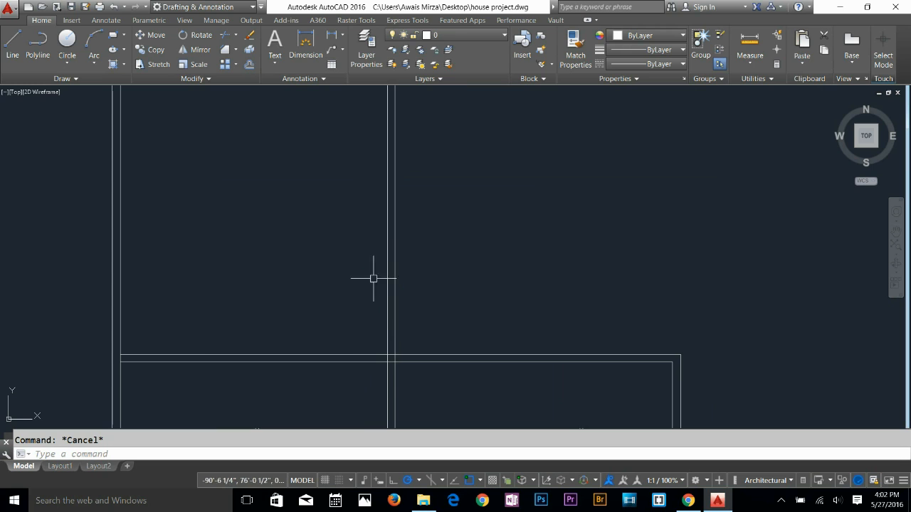
middle_click_drag(215, 240, 238, 264)
scroll(348, 263, "down", 2)
middle_click_drag(348, 264, 339, 240)
mouse_move(350, 289)
middle_mouse_down()
mouse_move(348, 245)
mouse_move(358, 296)
middle_mouse_up()
key("Return")
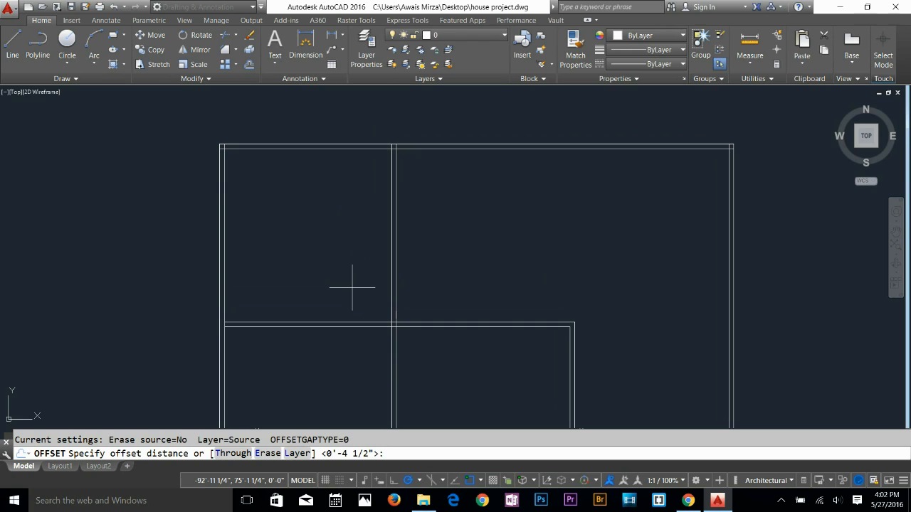
key("Return")
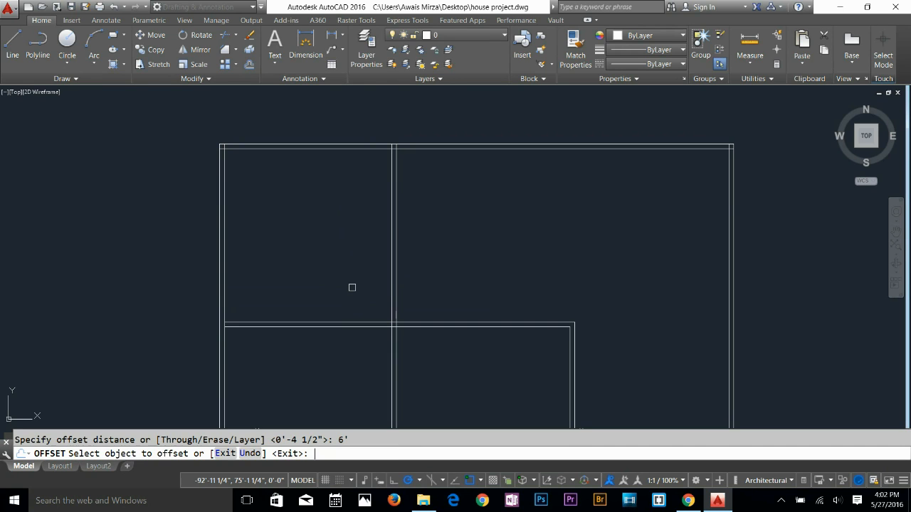
left_click(346, 323)
left_click(351, 261)
key("Escape")
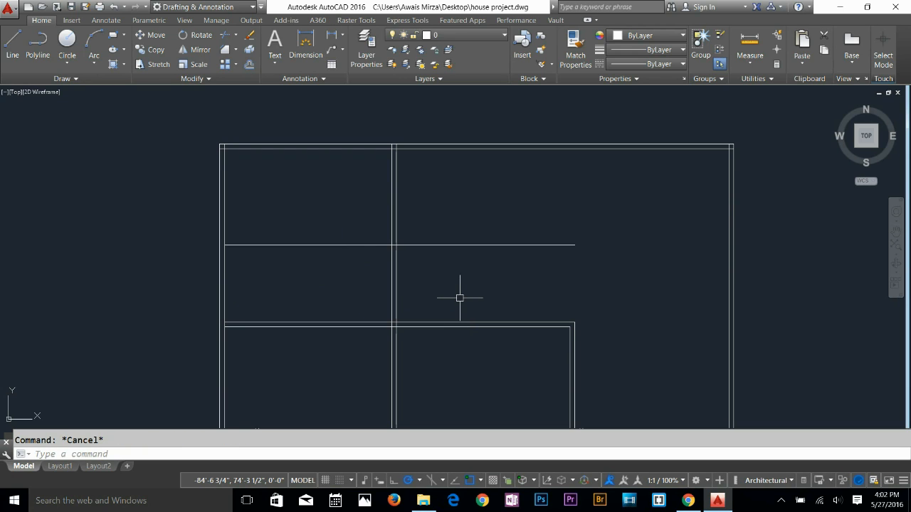
Offset the new horizontal line 4.5 inches upward to give the wall its thickness
type("o")
key("Return")
type("4.")
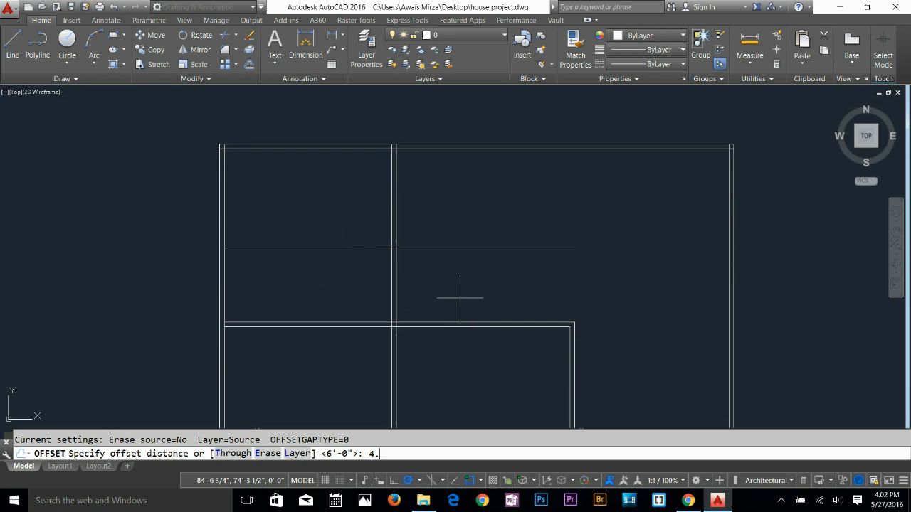
key("Return")
left_click(488, 246)
left_click(484, 210)
key("Escape")
Trim the new wall's lines right of the vertical partition and that partition's lines between the two horizontal walls
type("tr")
key("Return")
key("Return")
left_click(474, 227)
left_click(451, 264)
left_click(438, 277)
left_click(332, 301)
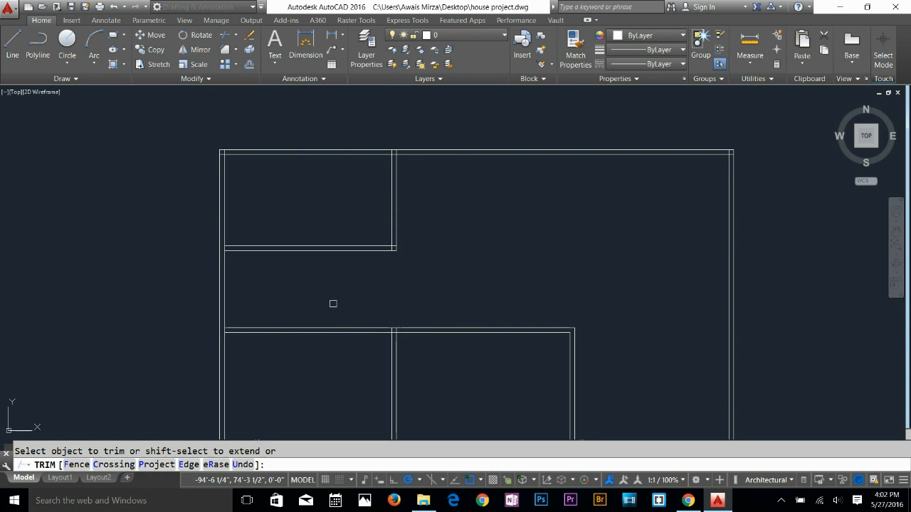
key("Escape")
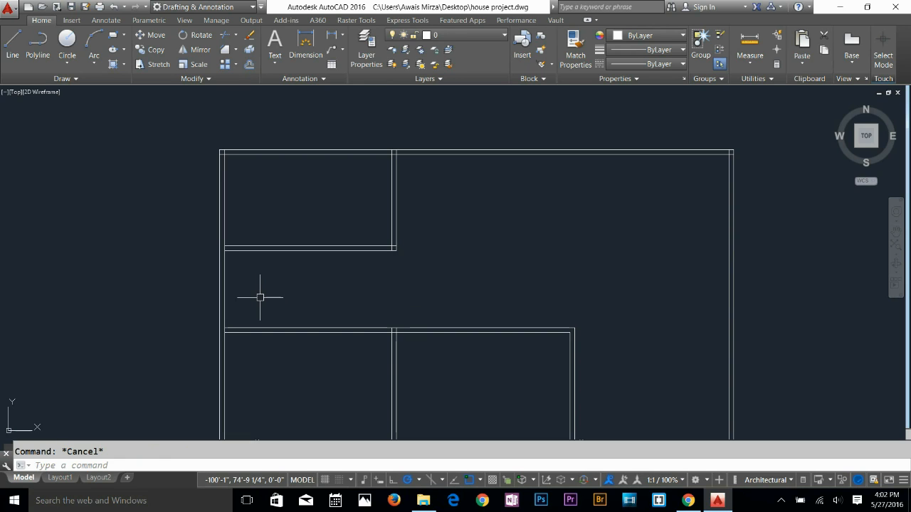
type("o")
key("Return")
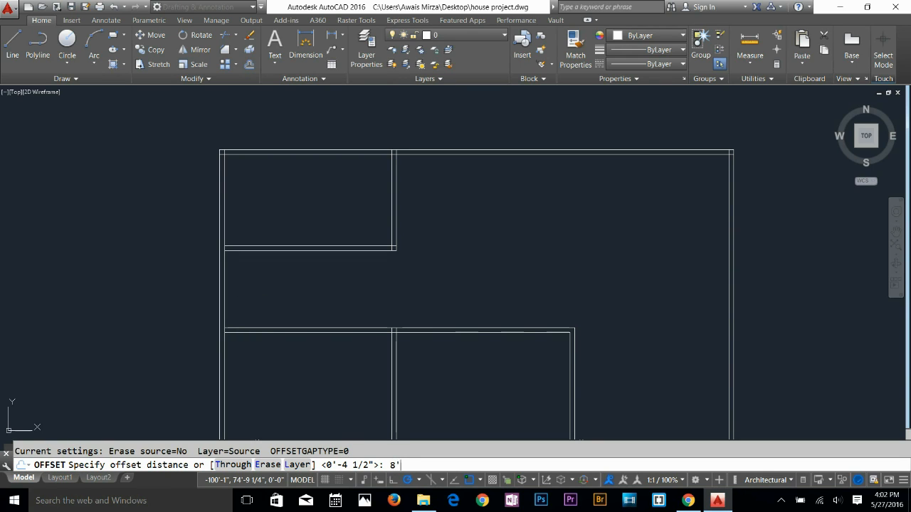
type("8'")
key("Return")
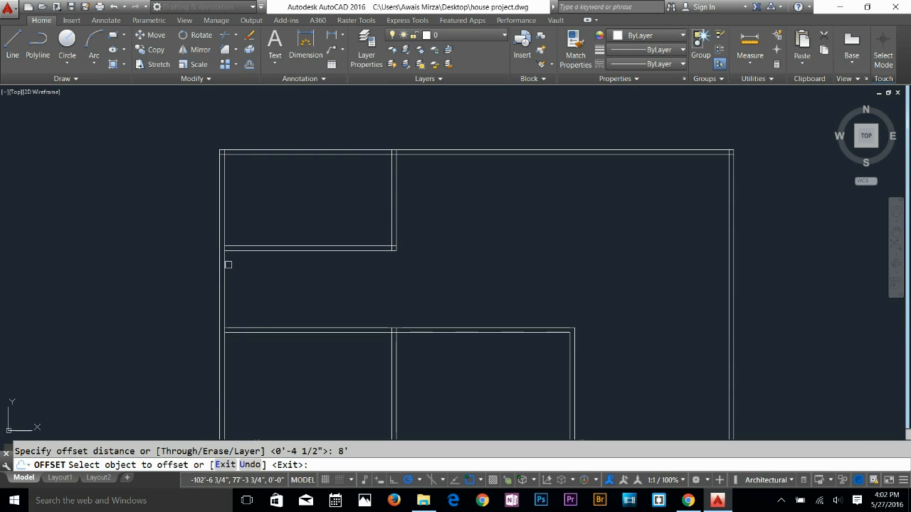
scroll(225, 240, "up", 4)
key("Escape")
Trim the left exterior wall's inner line between the two lines of the new horizontal wall
type("tr")
key("Return")
key("Return")
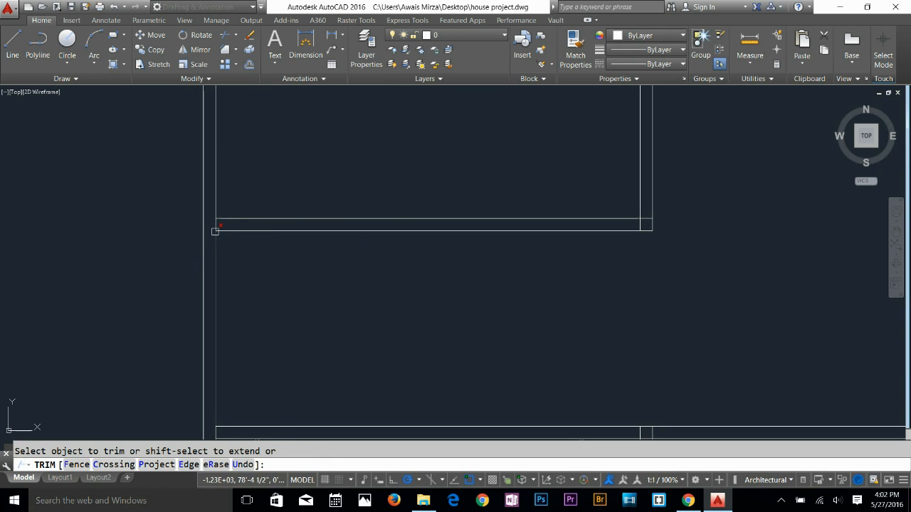
left_click(216, 225)
key("Escape")
Offset the left exterior wall's inner line 8' to the right, between the two horizontal walls
type("o")
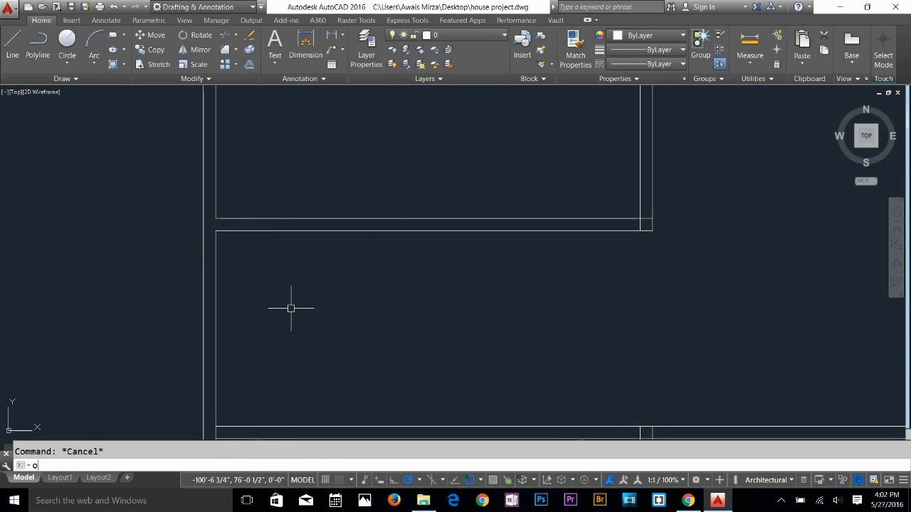
key("Return")
type("8'")
key("Return")
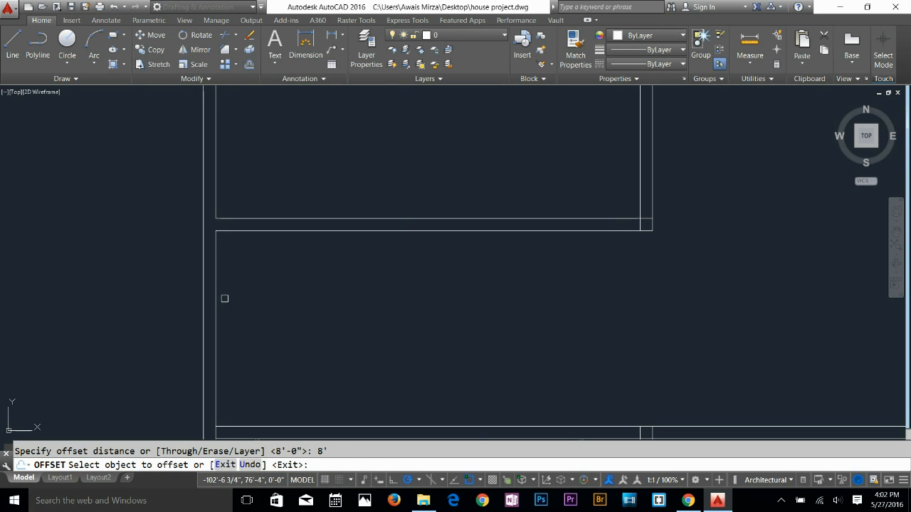
left_click(215, 306)
key("Escape")
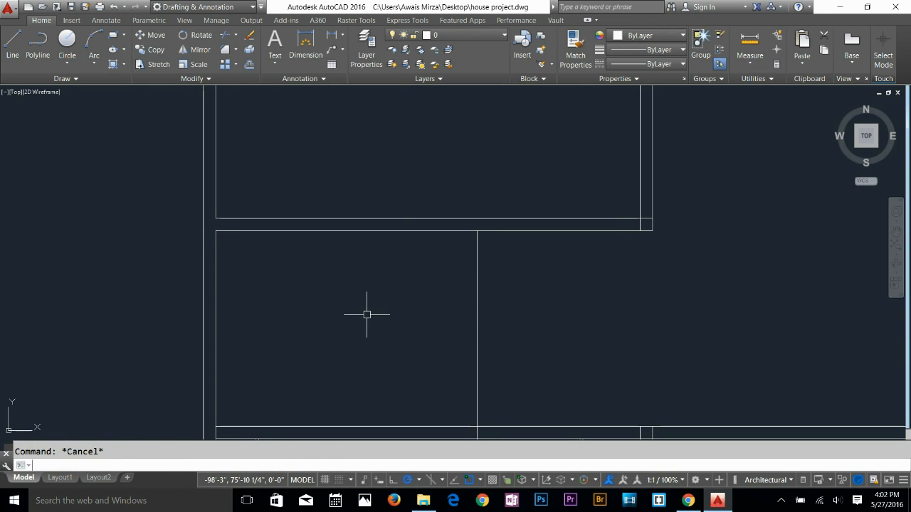
Offset the new vertical line 4.5 inches to the right to form a vertical partition
key("Return")
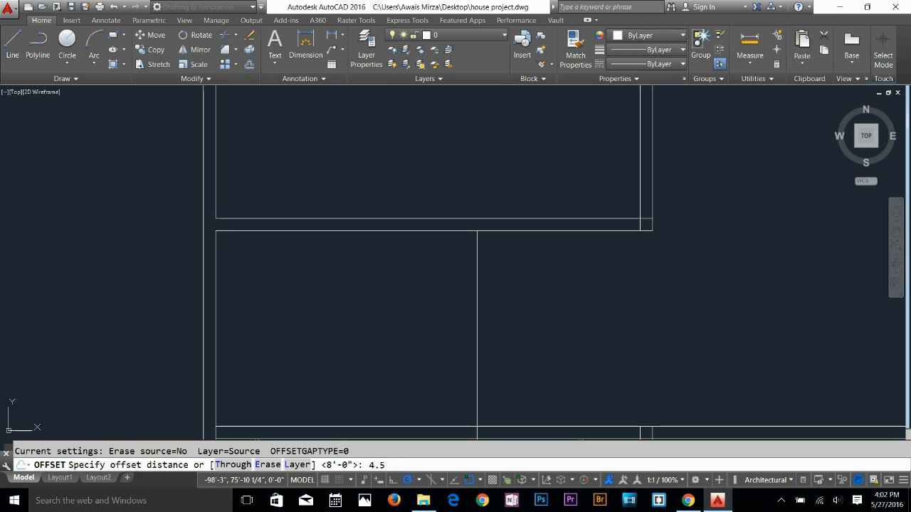
key("Return")
left_click(476, 325)
left_click(514, 337)
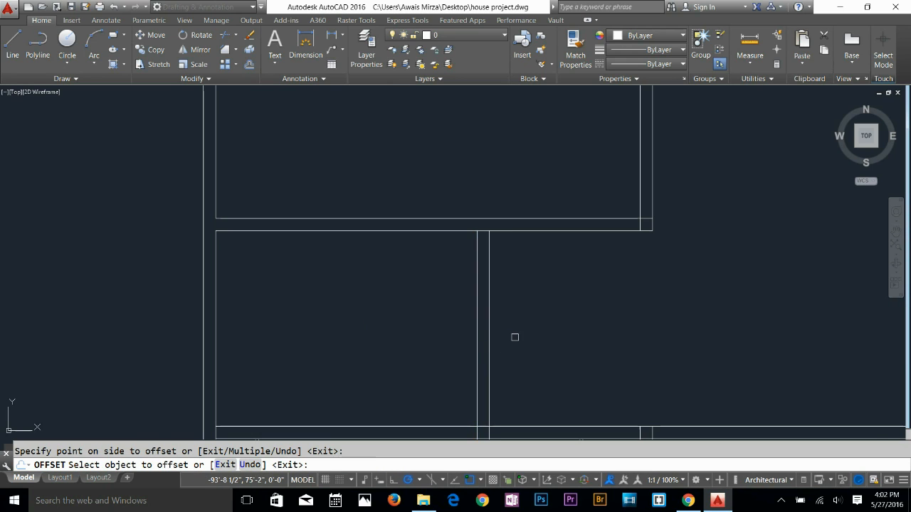
scroll(541, 256, "down", 2)
key("Escape")
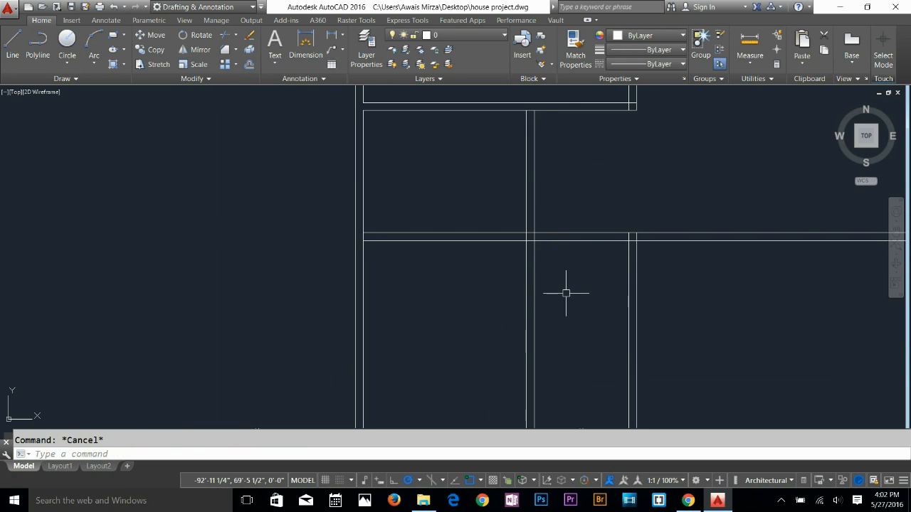
type("tr")
key("Return")
key("Return")
key("Escape")
scroll(563, 232, "up", 4)
scroll(557, 234, "down", 3)
scroll(533, 301, "up", 1)
mouse_move(523, 310)
middle_mouse_down()
mouse_move(501, 275)
mouse_move(526, 171)
middle_mouse_up()
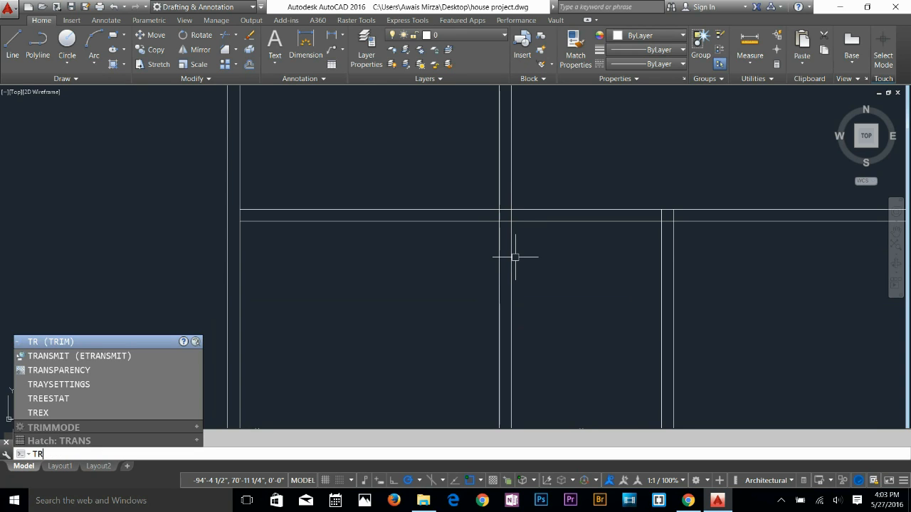
key("Return")
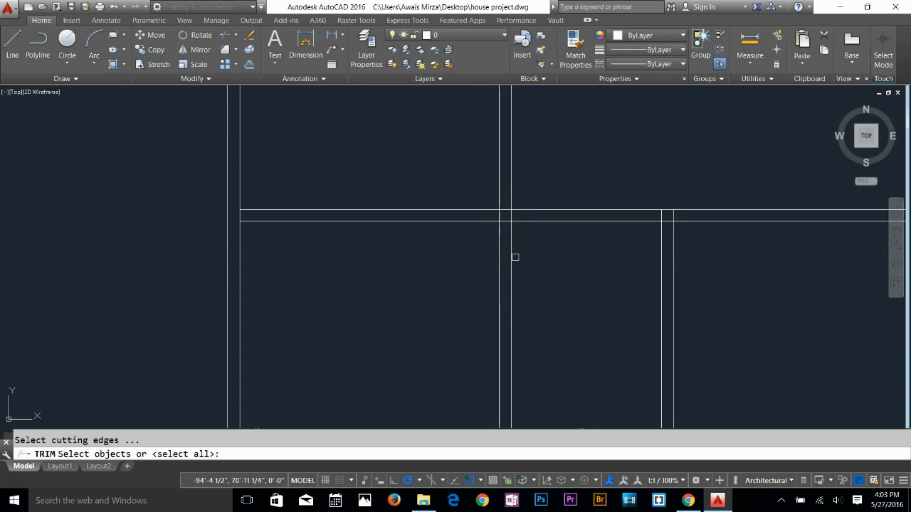
key("Return")
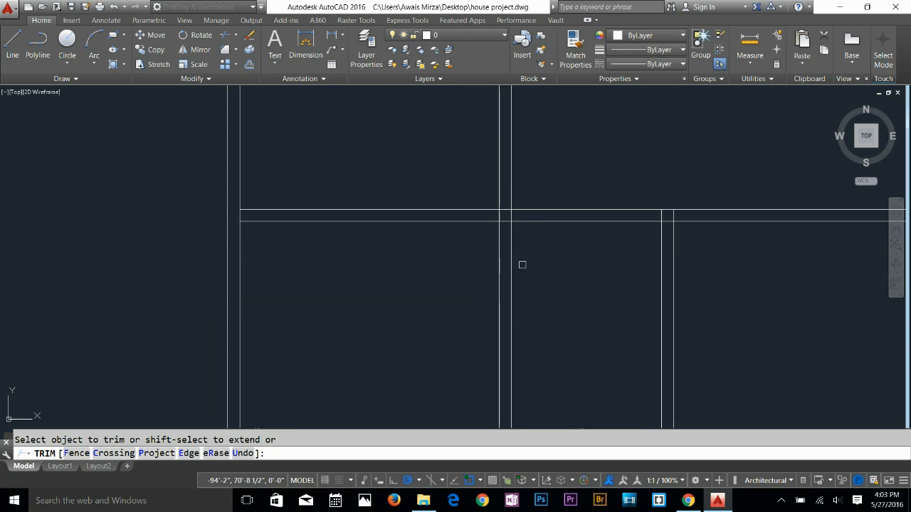
key("Escape")
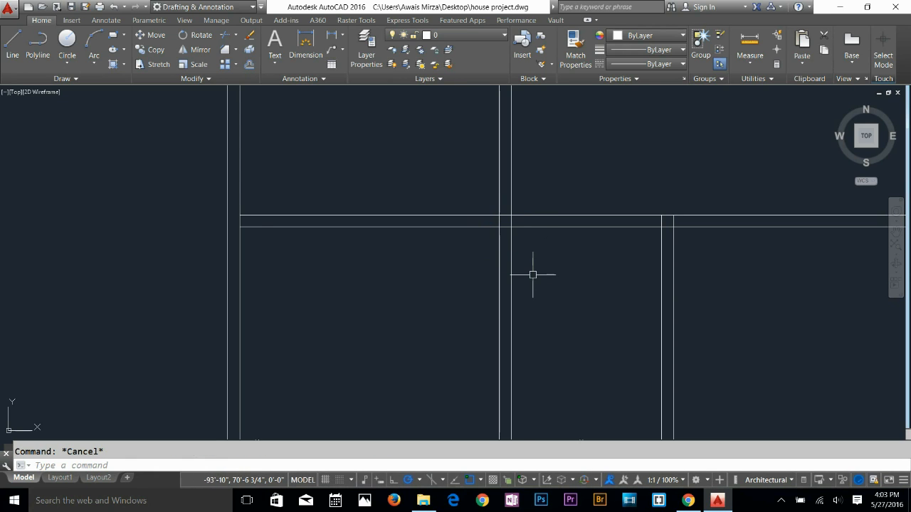
Trim both lines of the new vertical partition below the lower horizontal partition, using its upper line as the cutting edge
type("ts or")
key("Return")
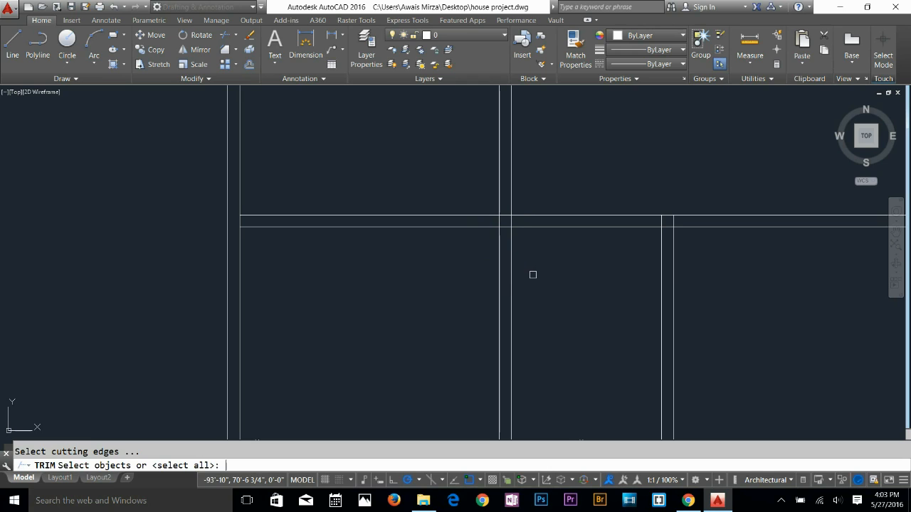
left_click(522, 214)
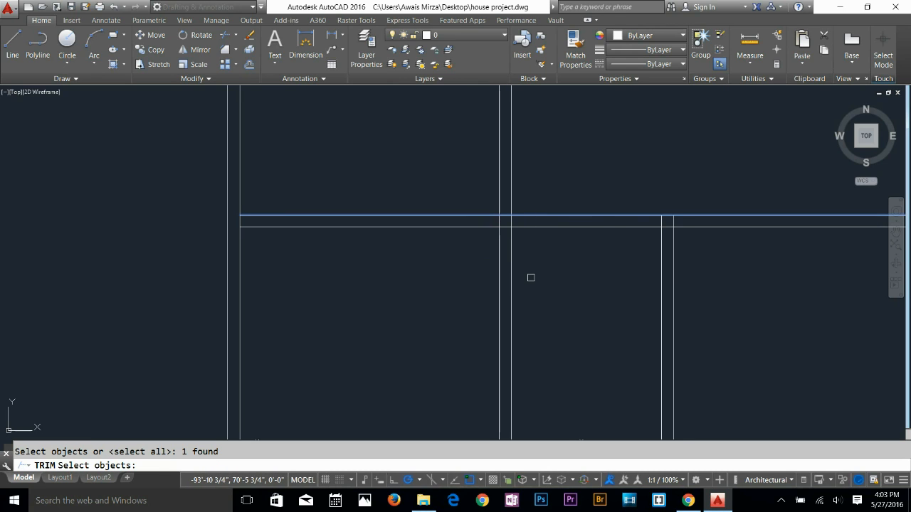
key("Return")
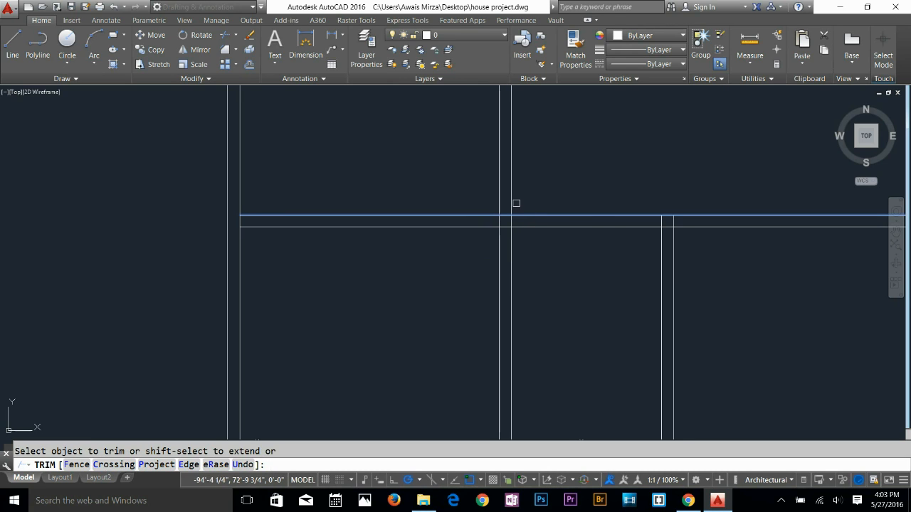
left_click(508, 244)
left_click(514, 254)
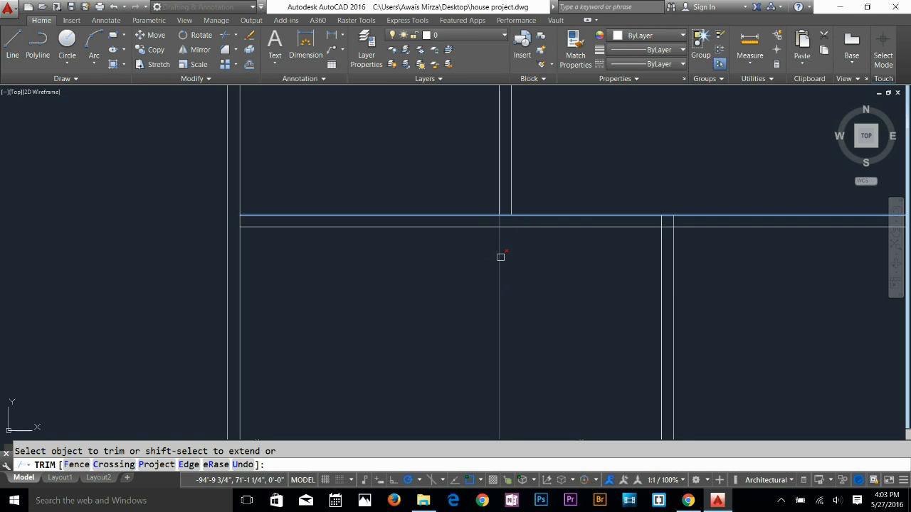
Trim the lower horizontal partition's upper line between the two lines of the new vertical partition
scroll(508, 203, "up", 3)
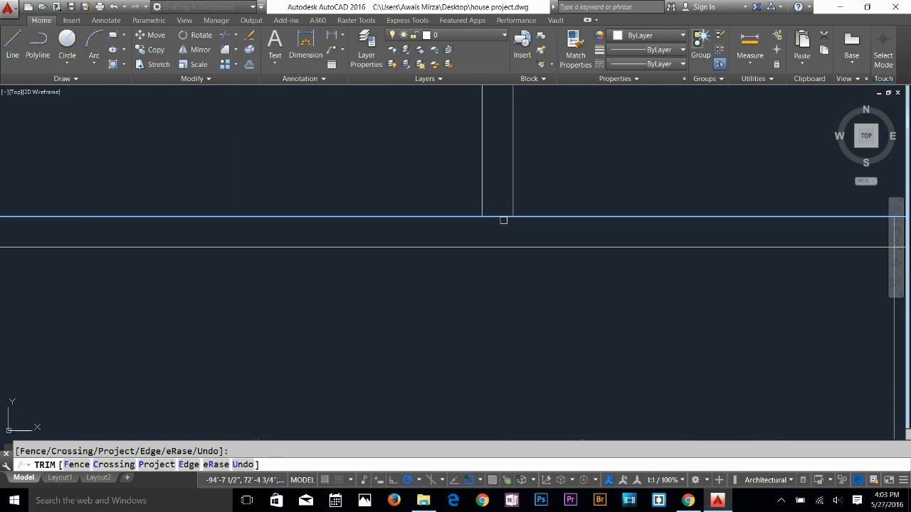
key("Escape")
key("Return")
key("Return")
left_click(497, 221)
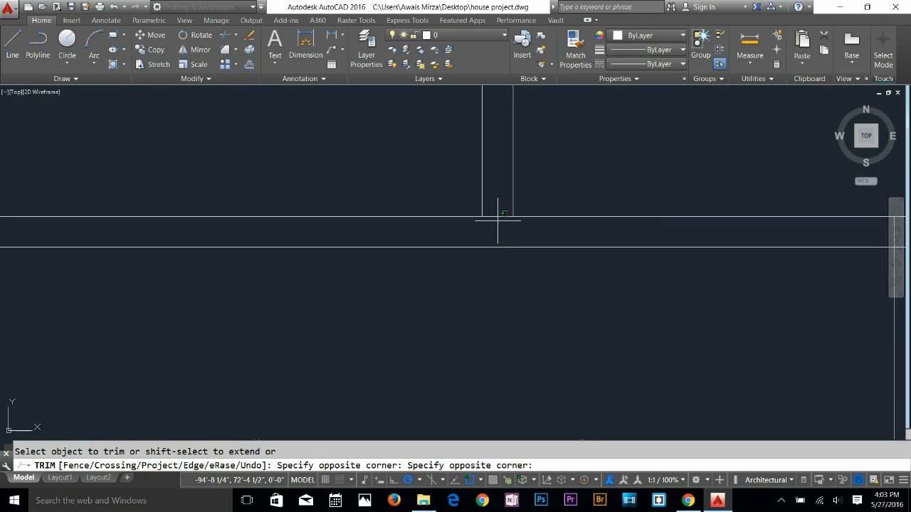
scroll(495, 207, "down", 3)
key("Escape")
Fillet the upper-left room's bottom wall line with its right wall line to close the room's inner lower-right corner
scroll(518, 342, "up", 4)
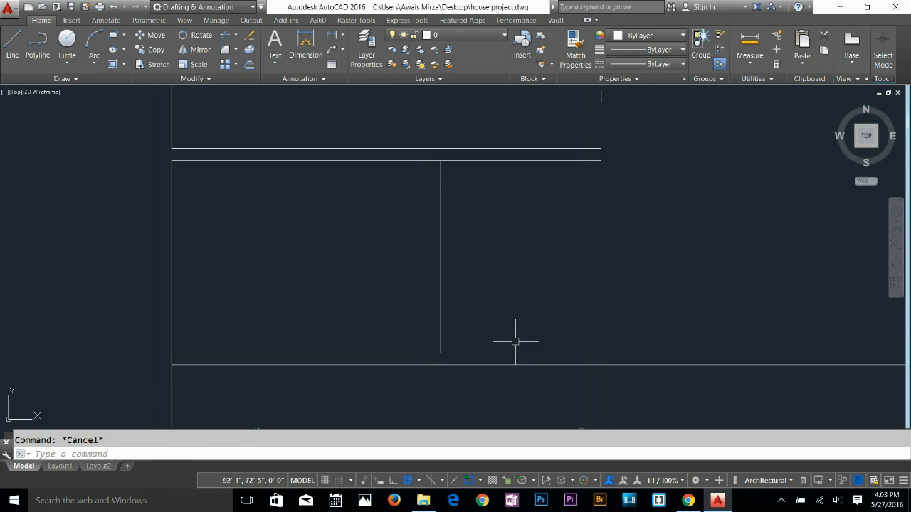
middle_click_drag(502, 396, 502, 403)
middle_click_drag(498, 256, 488, 389)
middle_click_drag(474, 335, 457, 171)
scroll(466, 231, "down", 2)
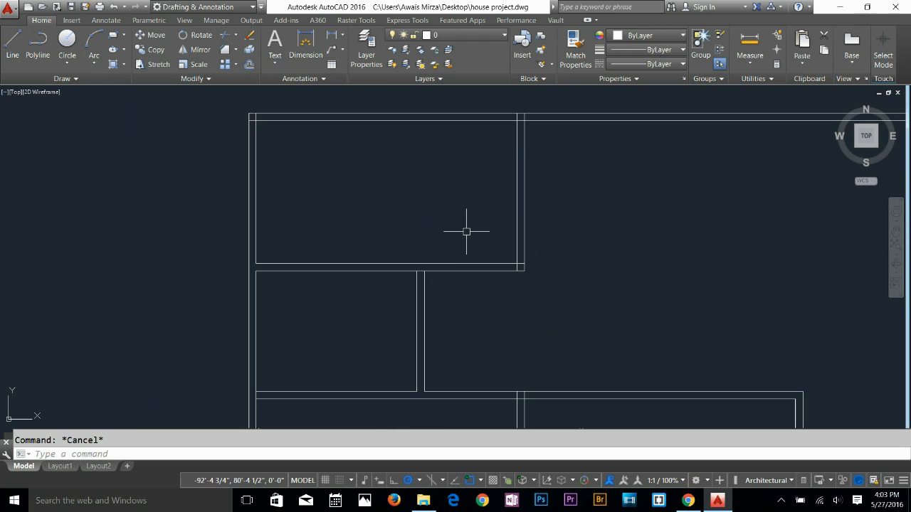
type("f")
key("Return")
left_click(505, 263)
key("Escape")
Trim the overlapping lines where the upper-left room's vertical partition meets the top exterior wall to form a clean T-junction
scroll(528, 126, "up", 6)
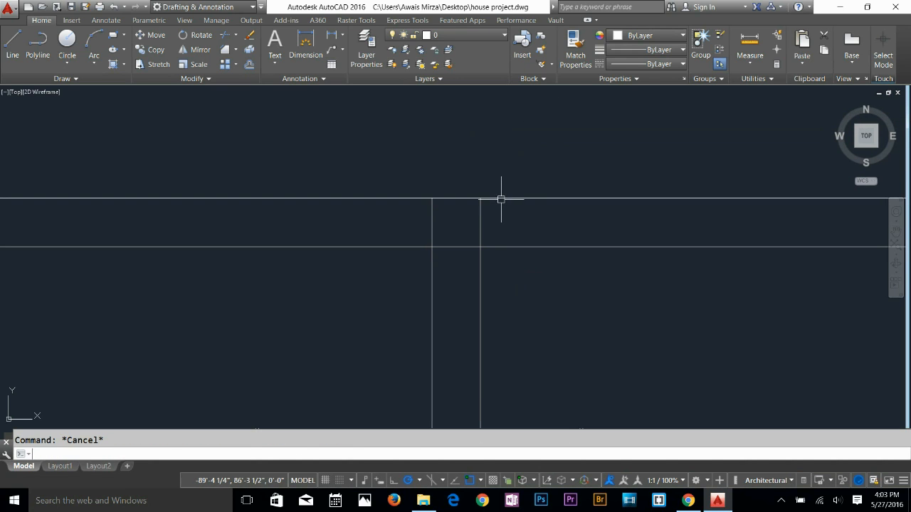
type("tr")
key("Return")
key("Return")
left_click(432, 223)
left_click_drag(488, 218, 464, 206)
scroll(459, 239, "down", 9)
middle_click_drag(464, 251, 510, 150)
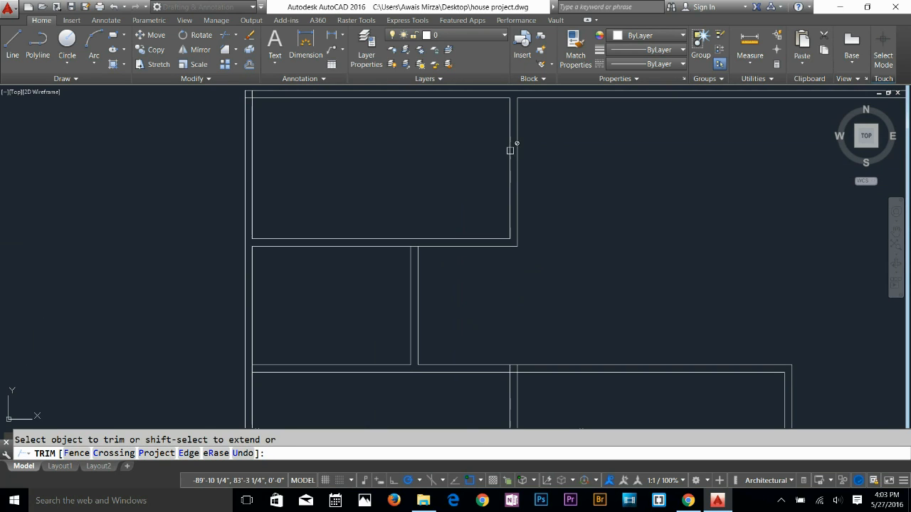
Trim the overlaps where the lower horizontal partition meets the left exterior wall and the vertical partition below it, leaving clean T-junctions
scroll(415, 249, "up", 9)
left_click(403, 223)
scroll(406, 258, "down", 9)
middle_click_drag(468, 322, 468, 322)
scroll(295, 260, "up", 4)
scroll(240, 247, "up", 5)
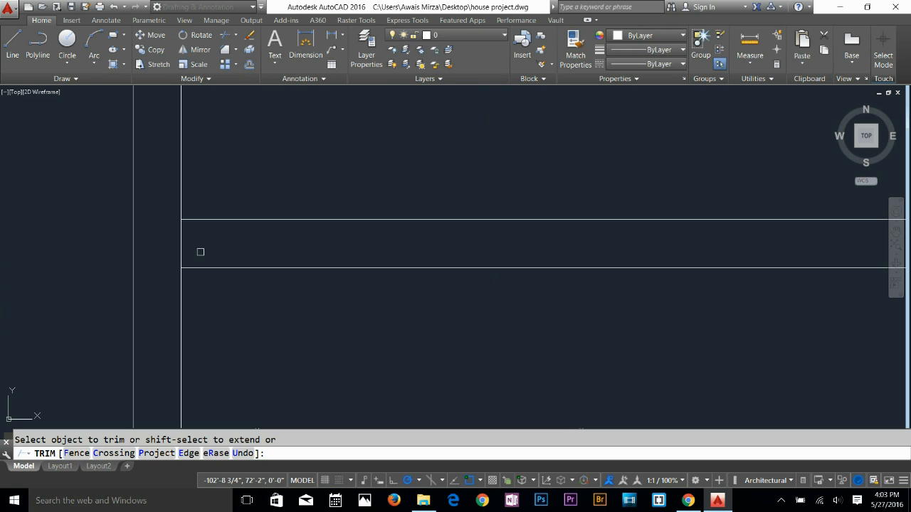
scroll(213, 252, "down", 5)
scroll(610, 243, "up", 6)
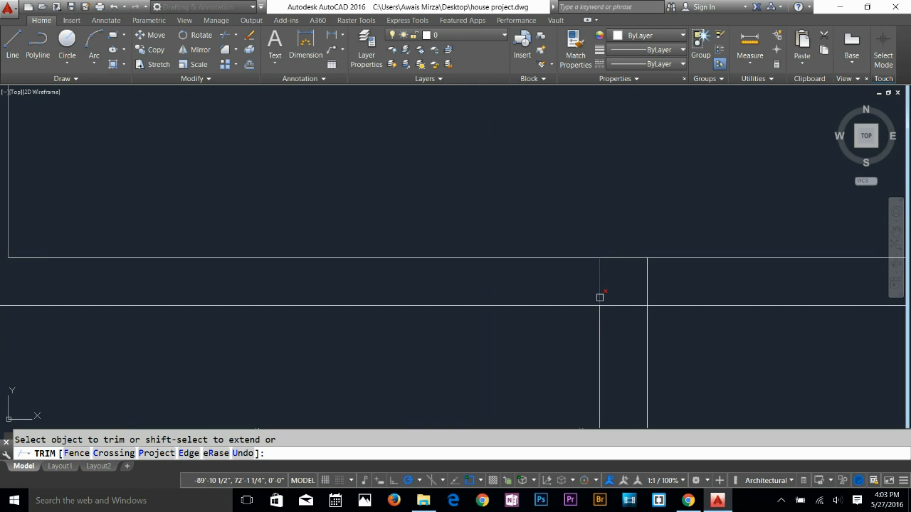
scroll(646, 282, "down", 6)
scroll(472, 220, "up", 3)
mouse_move(456, 178)
middle_mouse_down()
mouse_move(400, 230)
mouse_move(392, 222)
middle_mouse_up()
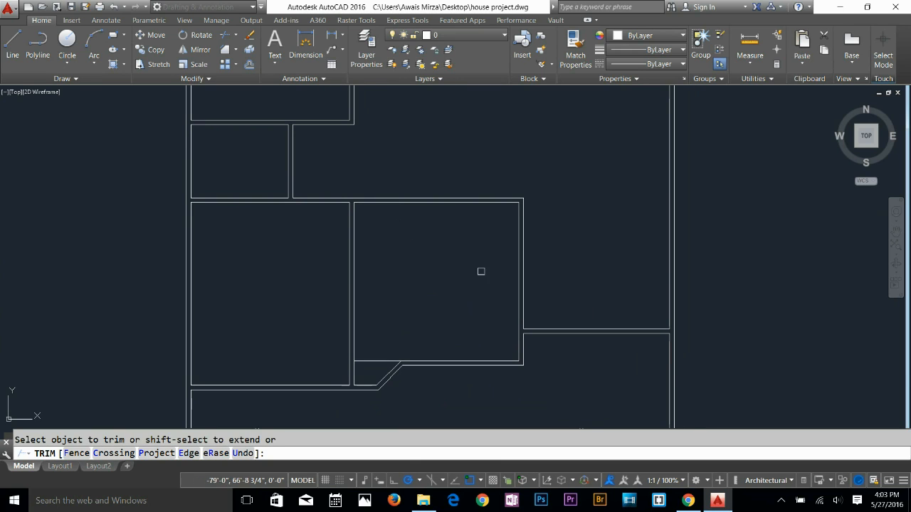
key("Escape")
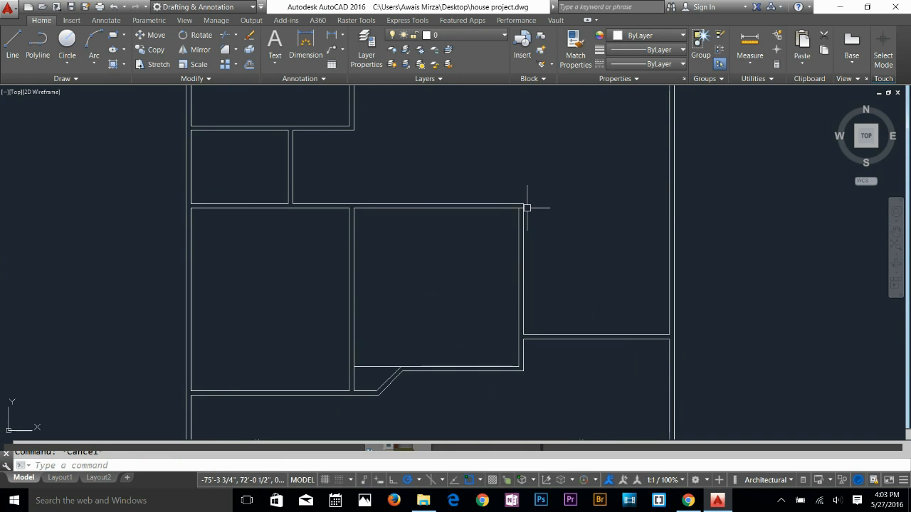
Chamfer the inner and outer wall lines at the central room's upper-right corner with 2'-0" distances
middle_click_drag(511, 230, 515, 330)
scroll(500, 323, "up", 2)
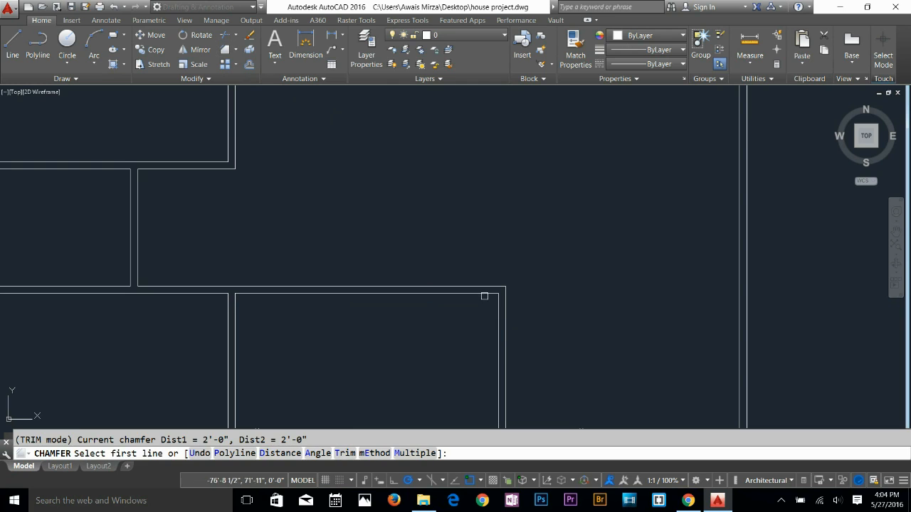
left_click(479, 294)
left_click(498, 311)
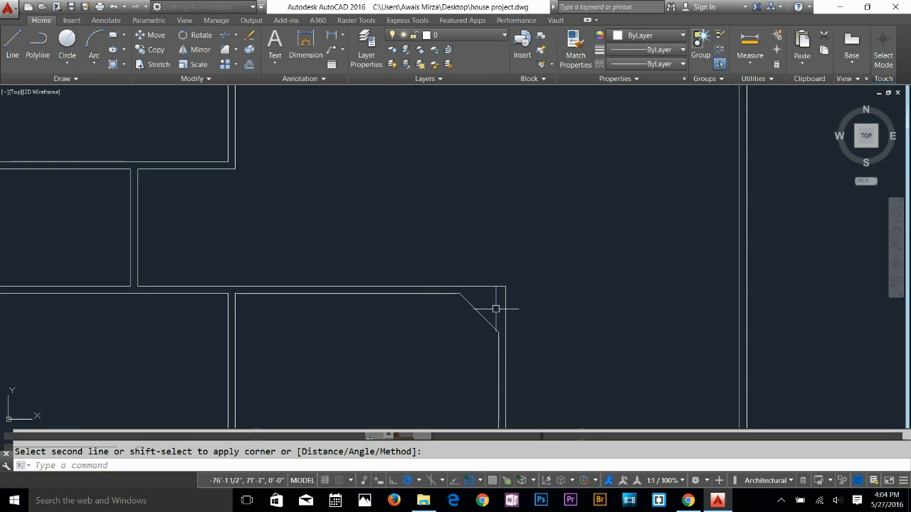
key("Escape")
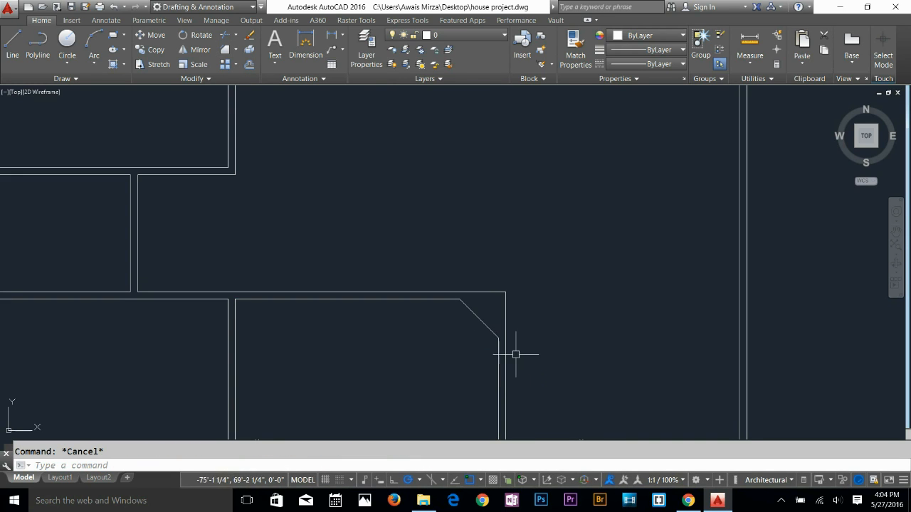
key("Return")
left_click(466, 292)
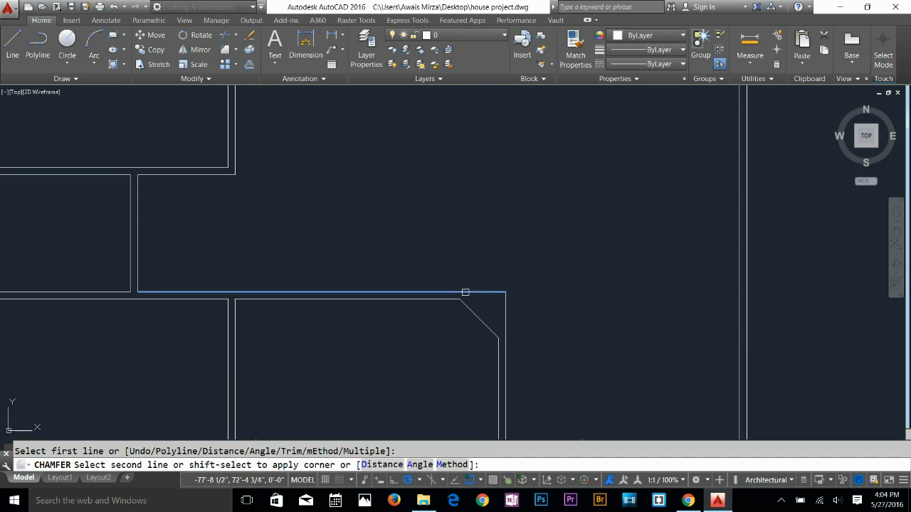
left_click(506, 322)
key("Escape")
Measure the perpendicular distance between the two diagonal lines of the chamfered corner
scroll(498, 320, "up", 3)
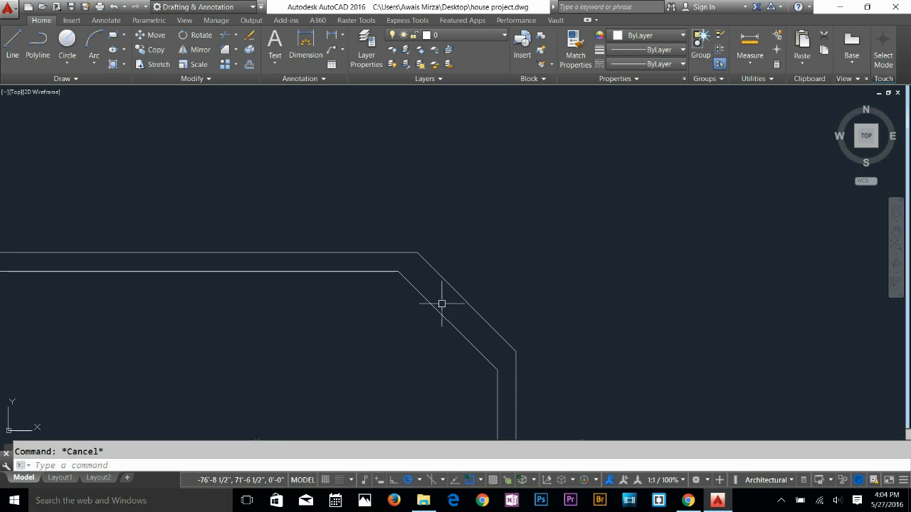
scroll(464, 306, "up", 2)
type("DI")
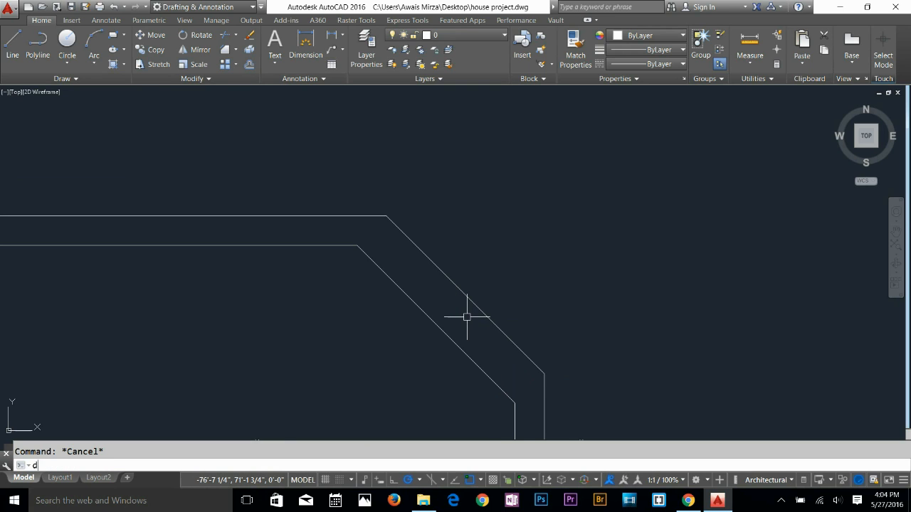
key("Return")
left_click(436, 325)
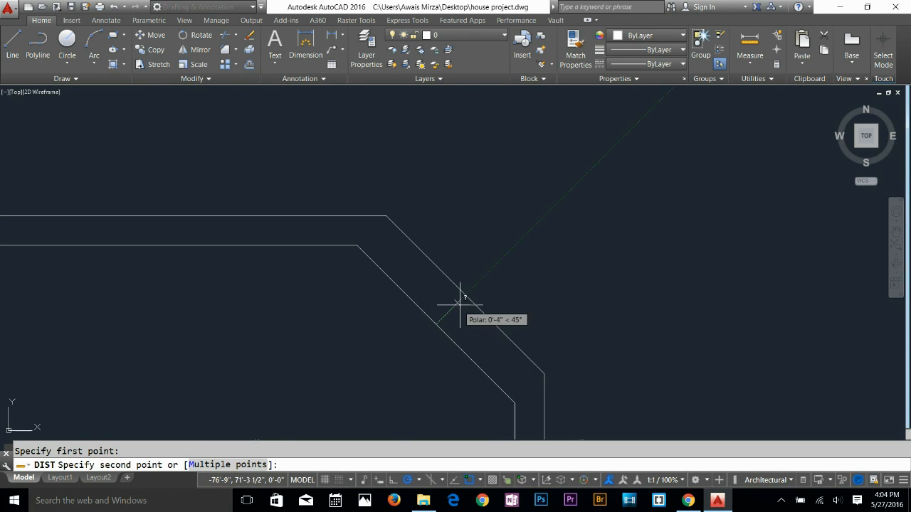
left_click(465, 296)
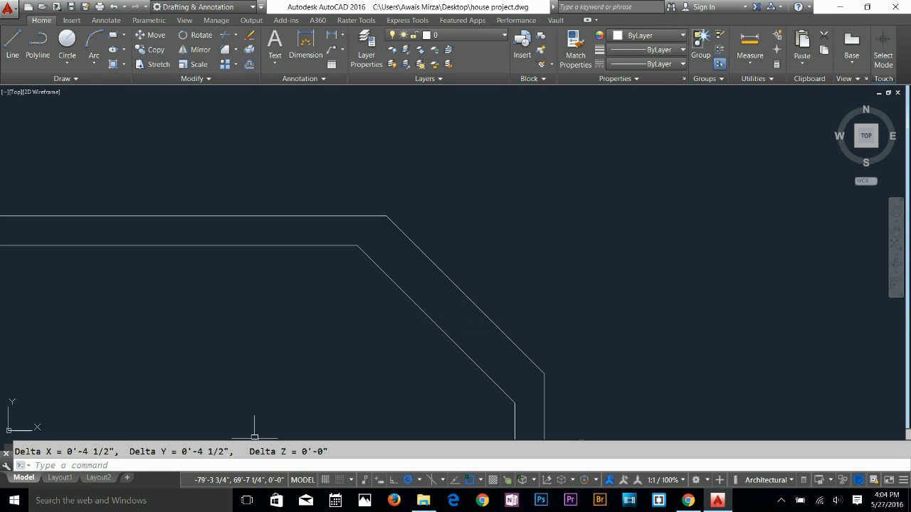
key("Escape")
Offset the inner diagonal line of the chamfered corner outward by 4.5 inches
middle_click_drag(554, 296, 578, 232)
type("o")
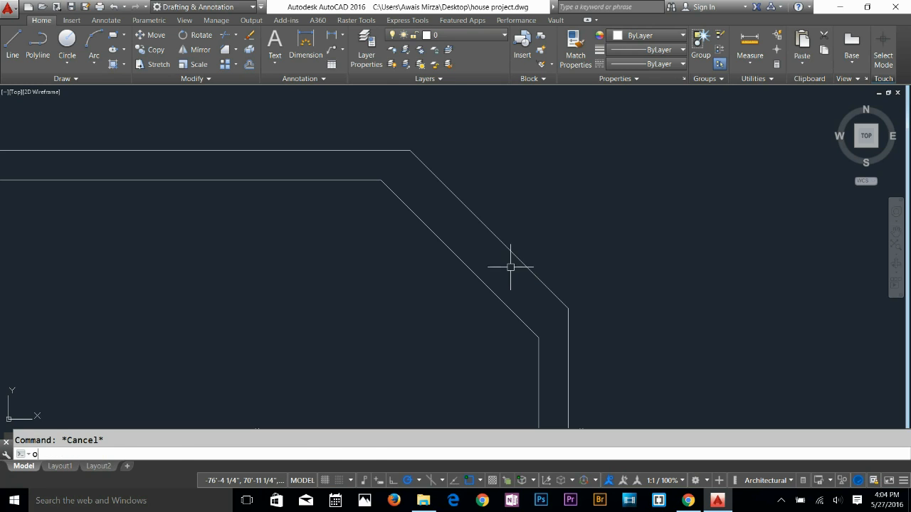
key("Return")
type("4.5")
key("Return")
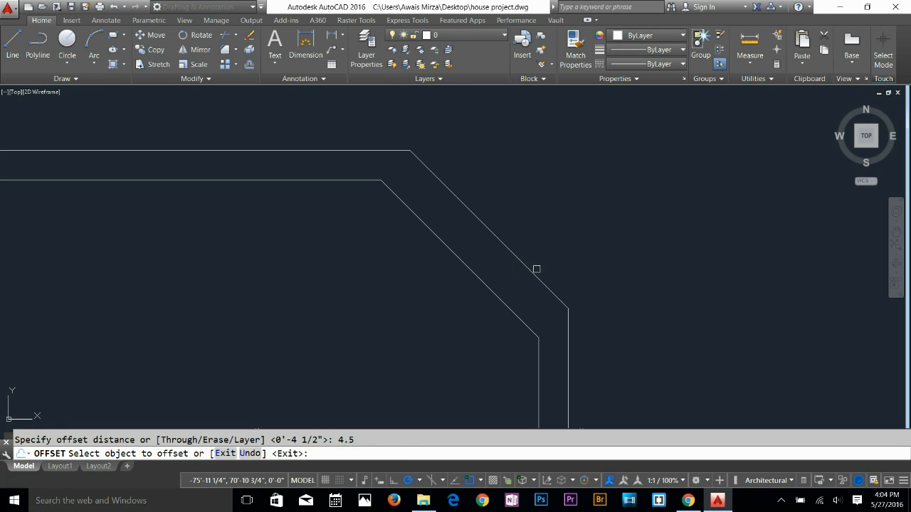
left_click(488, 287)
left_click(559, 215)
key("Escape")
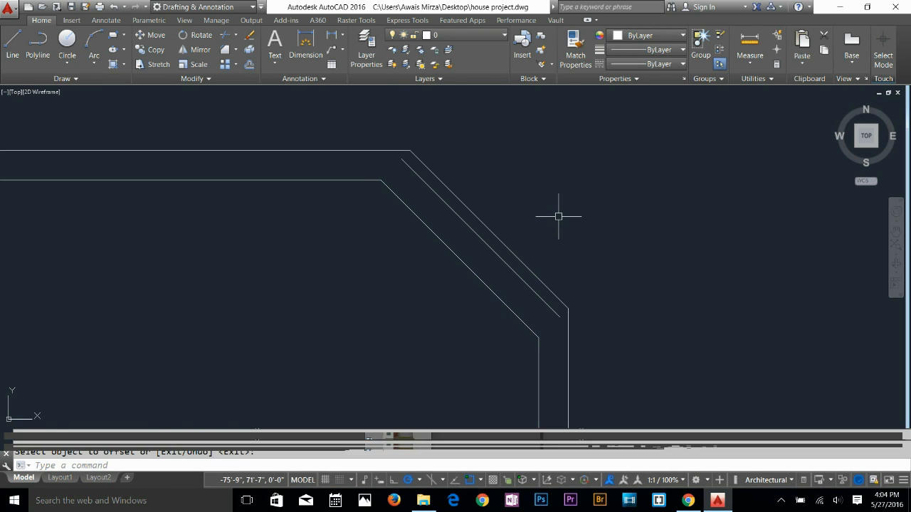
Fillet the offset diagonal with the outer horizontal and vertical wall lines at zero radius, and delete the old outer diagonal
type("f")
key("Return")
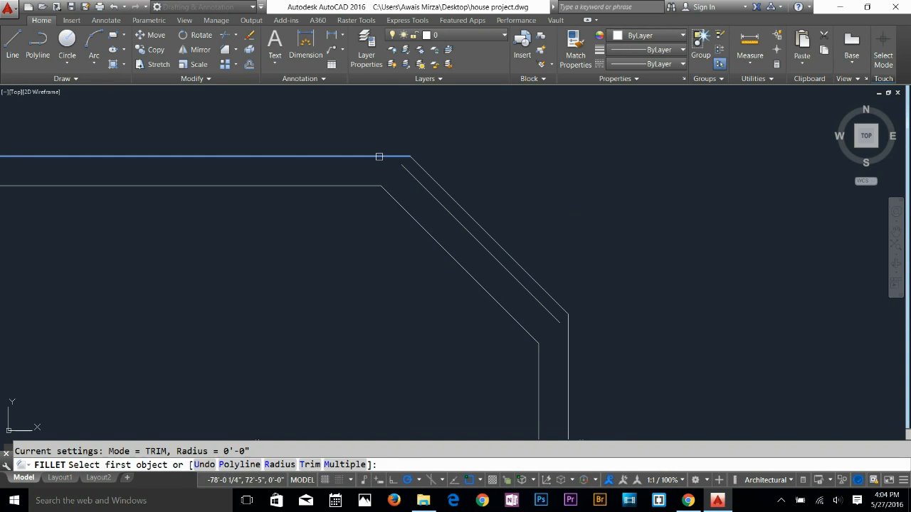
left_click(375, 156)
left_click(411, 174)
key("Return")
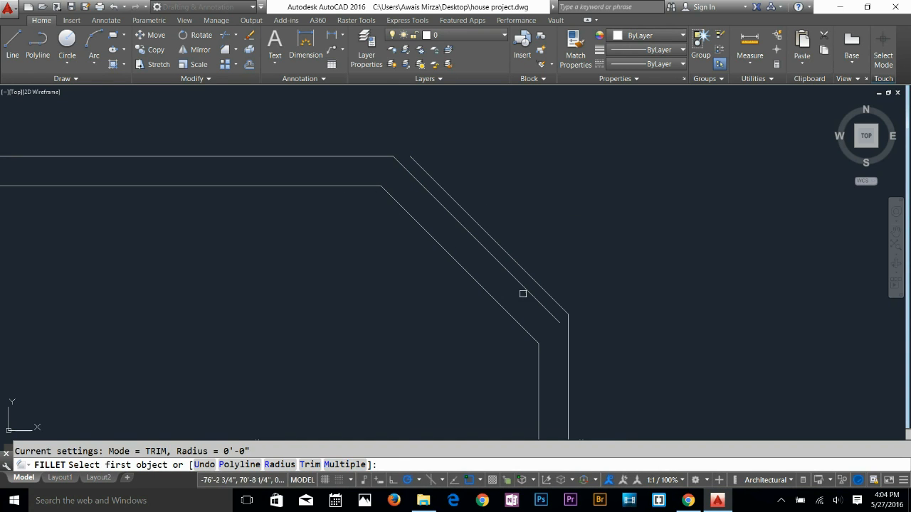
left_click(540, 303)
left_click(562, 340)
key("Escape")
left_click(559, 305)
key("Delete")
Examine the wall junctions around the central rooms and the upper part of the floor plan
scroll(593, 297, "down", 8)
middle_click_drag(565, 264, 488, 209)
scroll(543, 342, "up", 2)
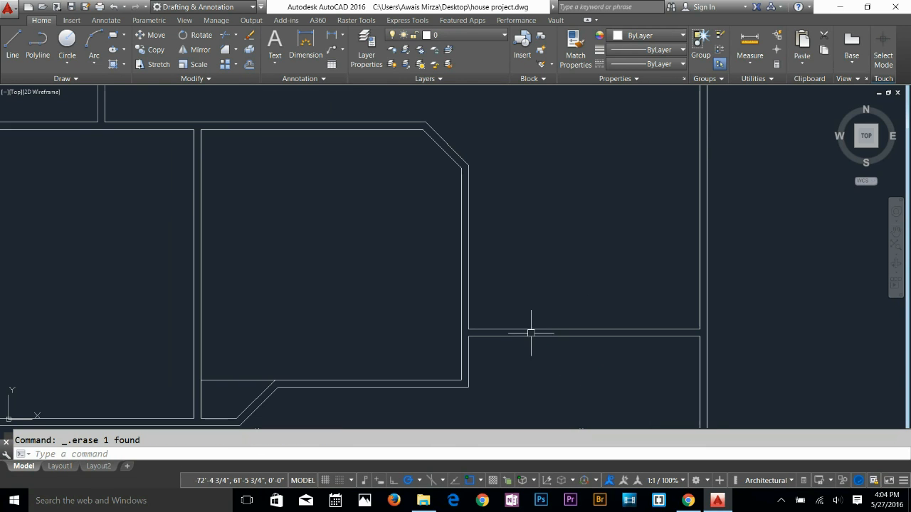
middle_click_drag(575, 315, 683, 256)
middle_click_drag(270, 315, 492, 344)
middle_click_drag(437, 264, 427, 417)
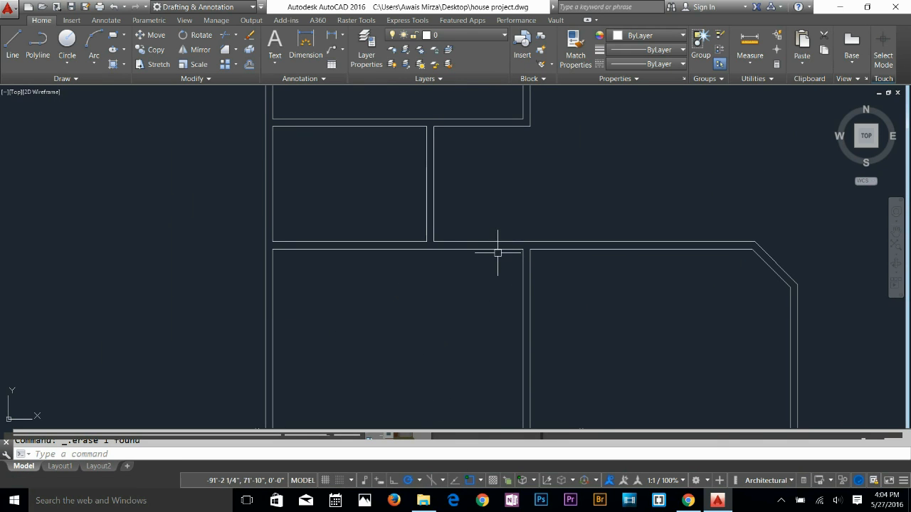
scroll(375, 183, "up", 2)
key("Escape")
scroll(415, 284, "down", 4)
middle_click_drag(485, 259, 435, 321)
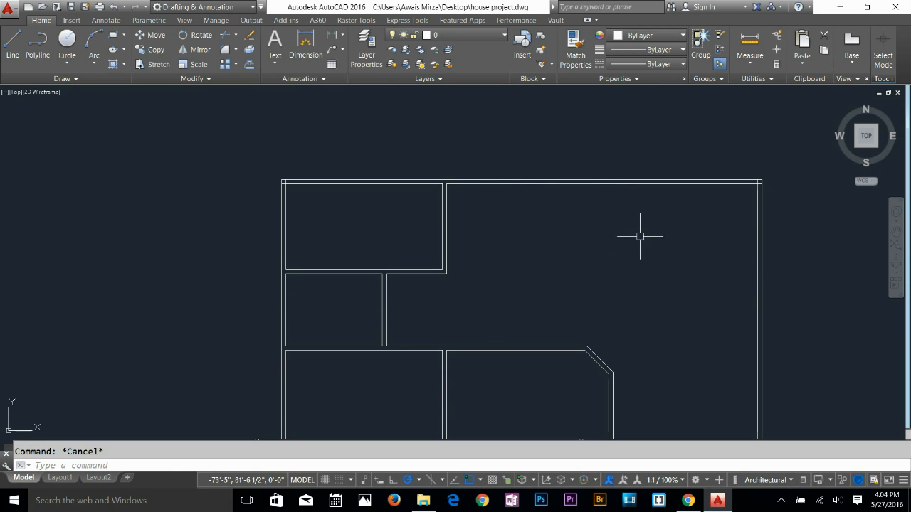
Measure the outer line of the upper-left room's right wall from the top exterior wall to its lower corner
scroll(565, 244, "up", 2)
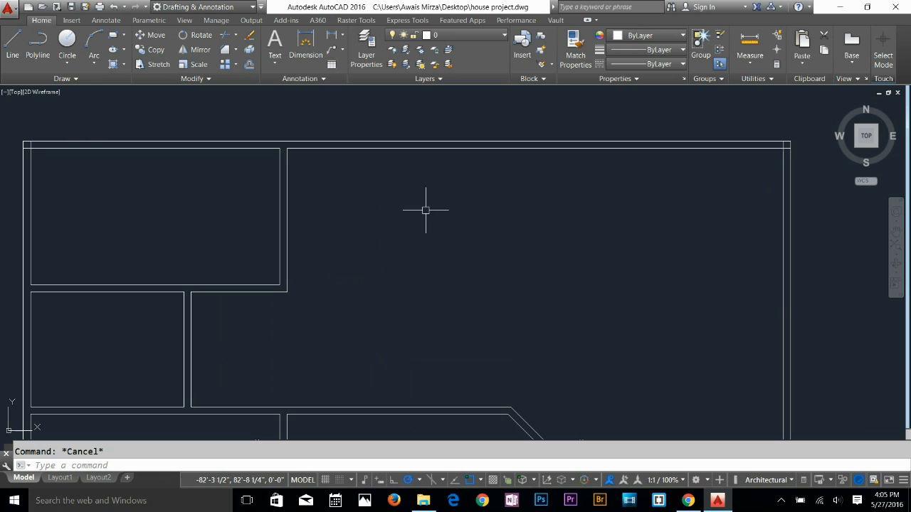
type("di")
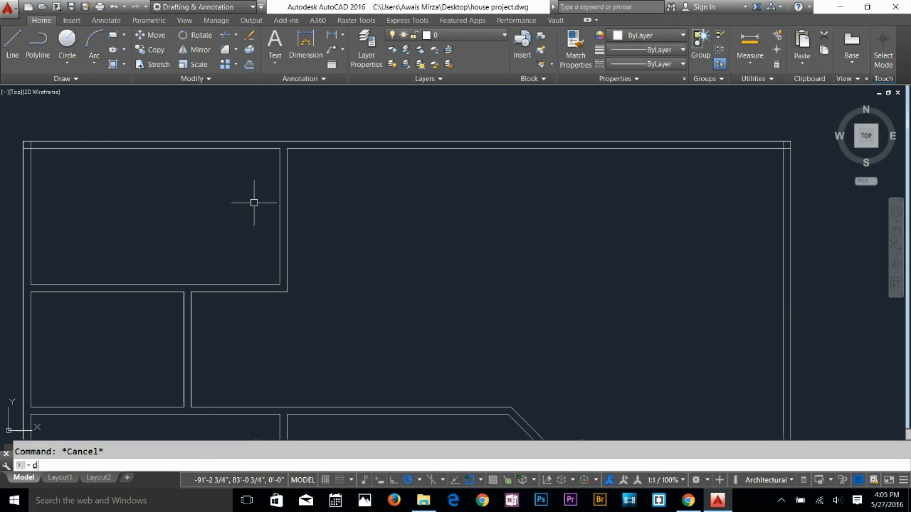
key("Return")
left_click(287, 147)
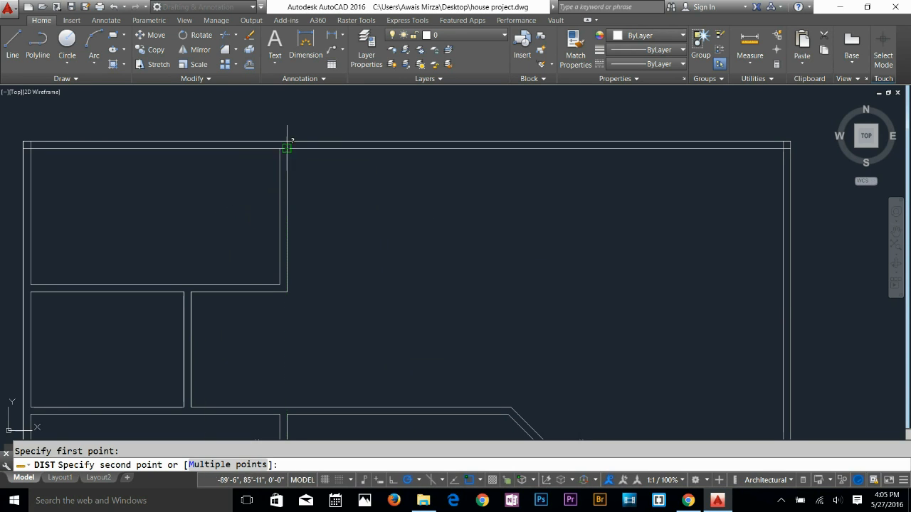
left_click(289, 293)
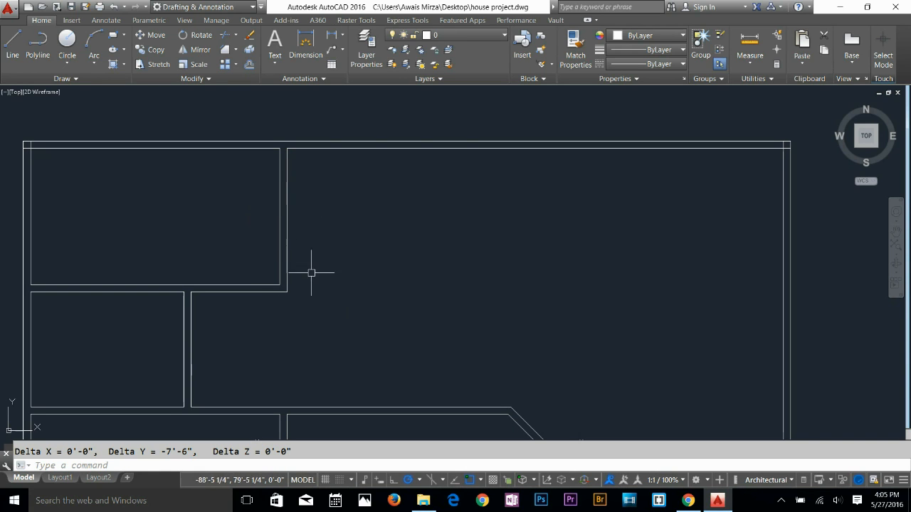
key("Escape")
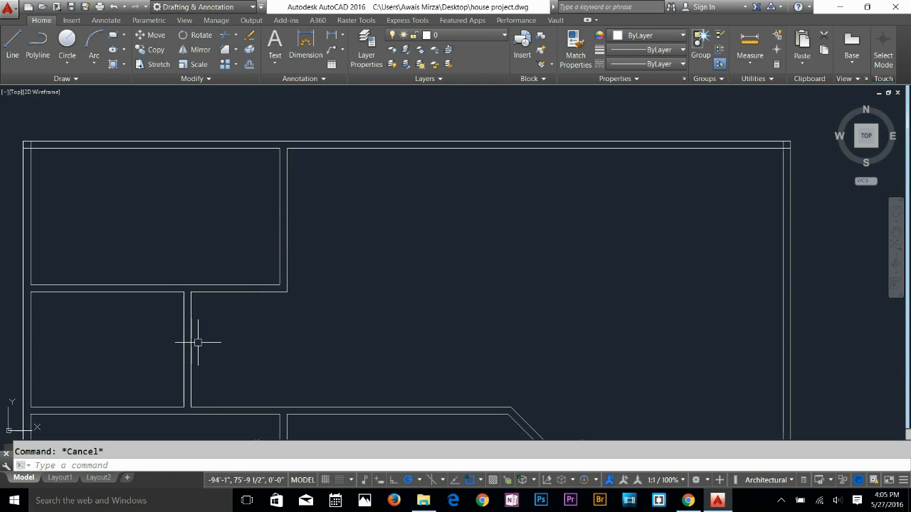
middle_click_drag(181, 340, 449, 274)
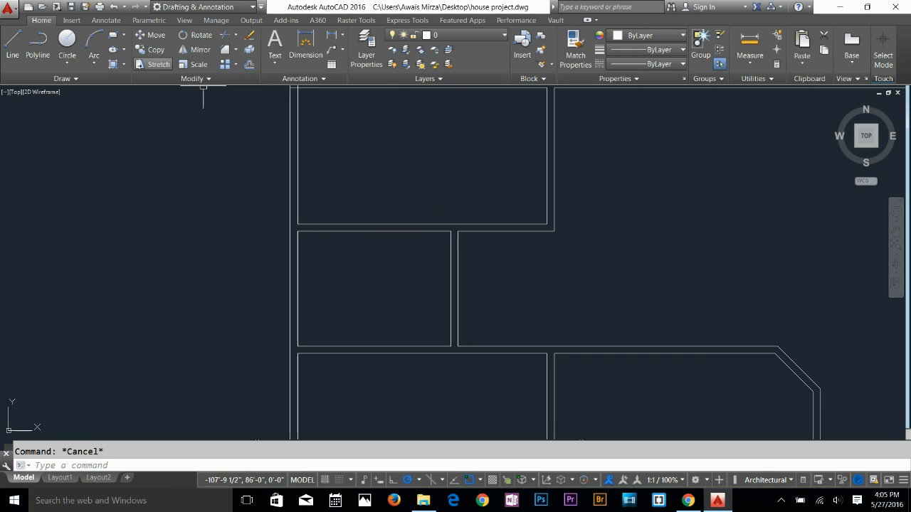
left_click(156, 64)
left_click(649, 173)
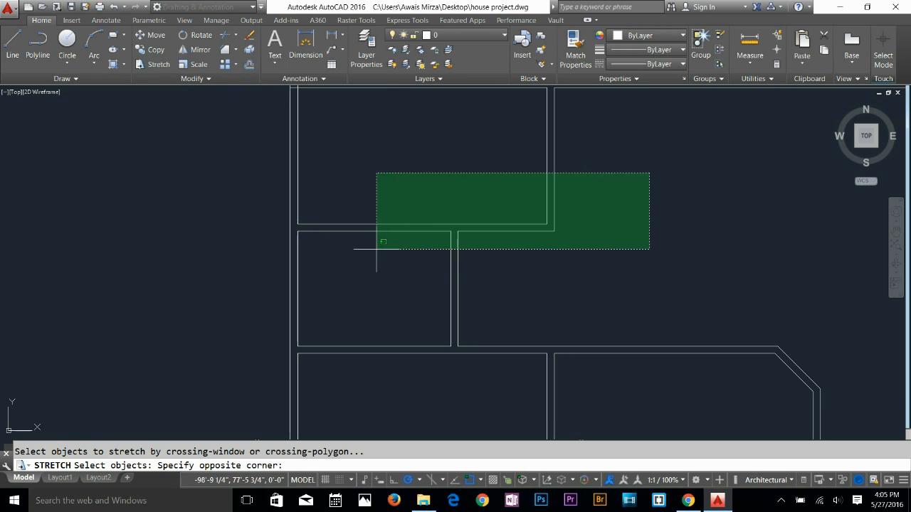
left_click(333, 267)
left_click(370, 175)
left_click(175, 267)
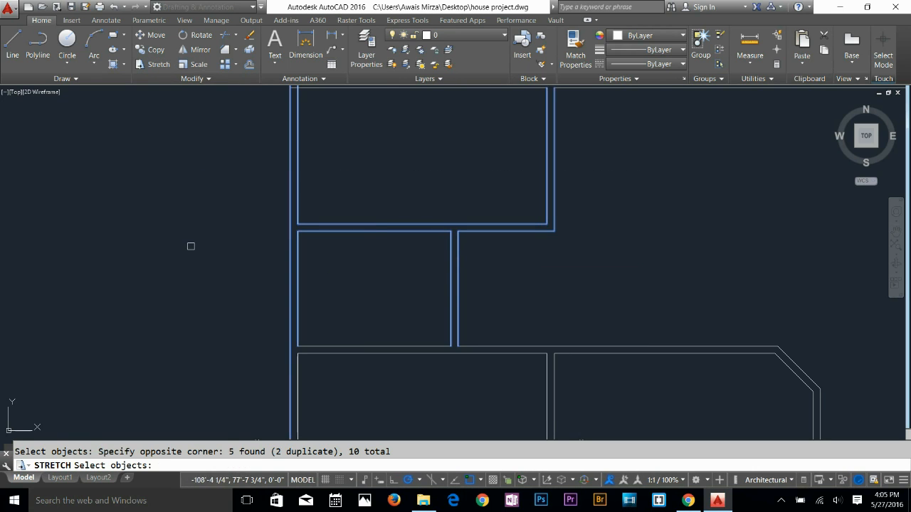
key("Return")
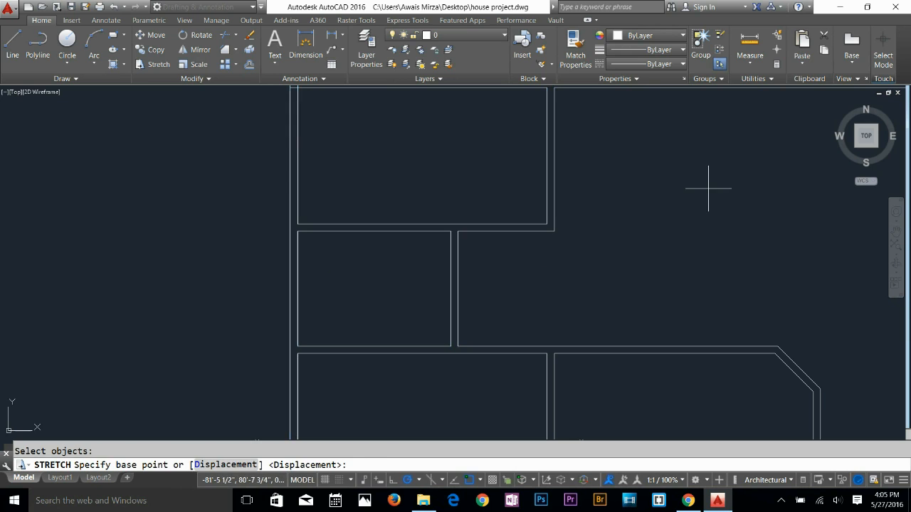
left_click(707, 187)
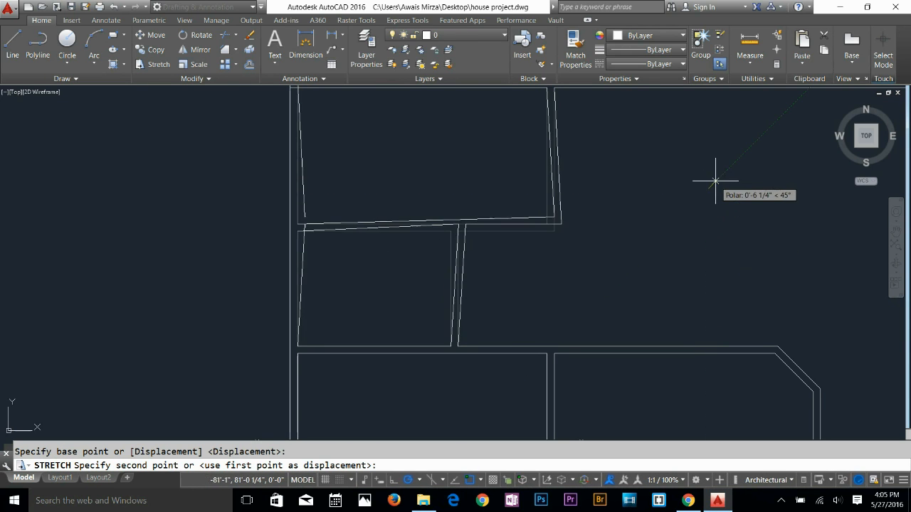
key("Escape")
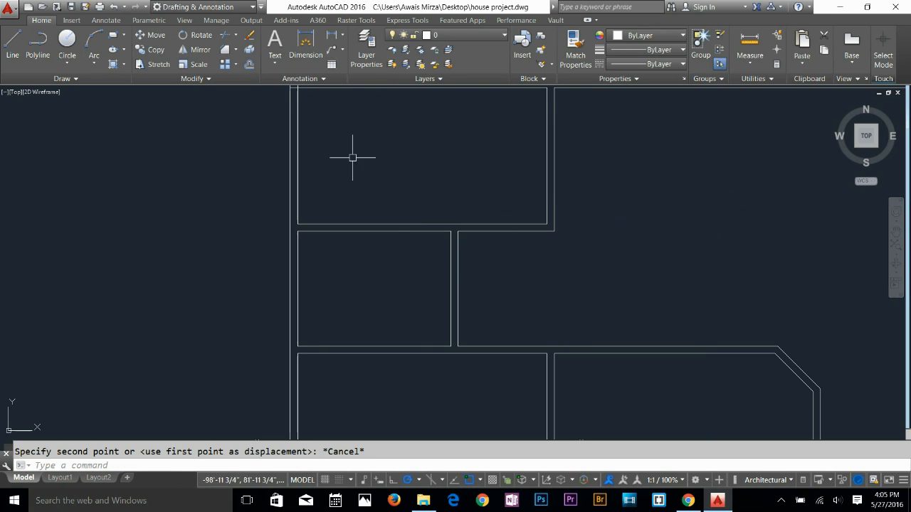
left_click(154, 64)
left_click(613, 161)
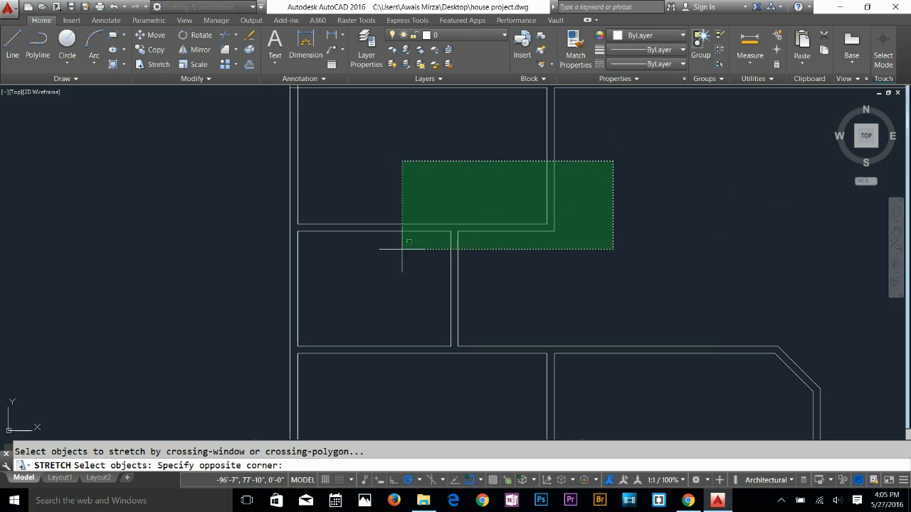
left_click(403, 252)
mouse_move(660, 188)
middle_mouse_down()
mouse_move(553, 277)
mouse_move(583, 173)
mouse_move(581, 181)
middle_mouse_up()
key("Return")
left_click(536, 188)
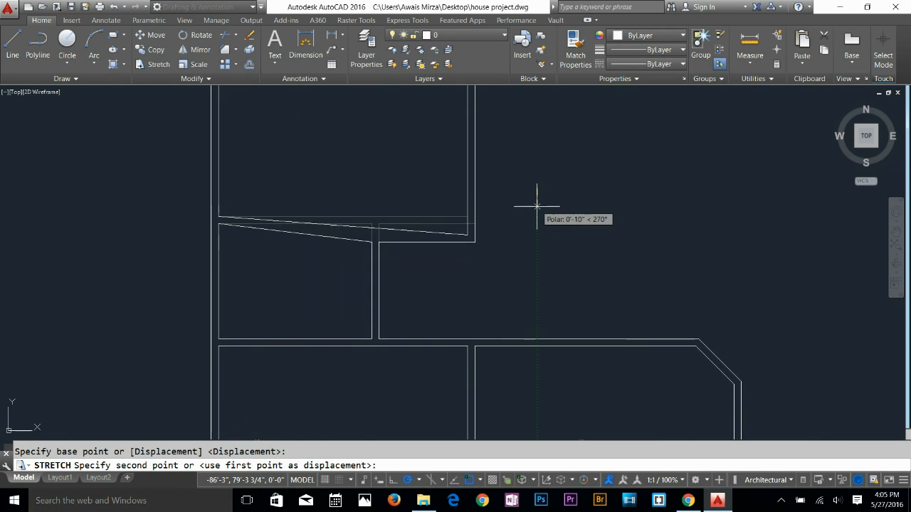
key("Escape")
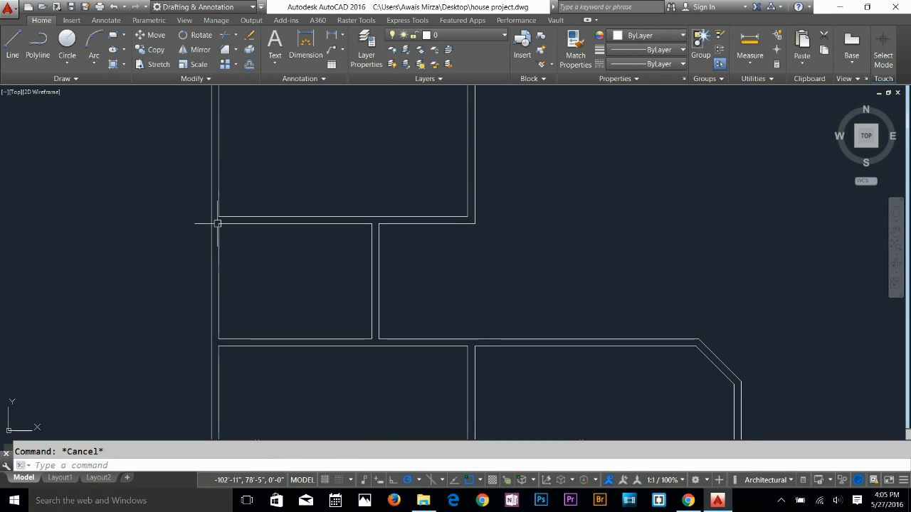
key("Return")
left_click(524, 164)
left_click(304, 246)
scroll(192, 267, "down", 2)
middle_click_drag(209, 278, 276, 177)
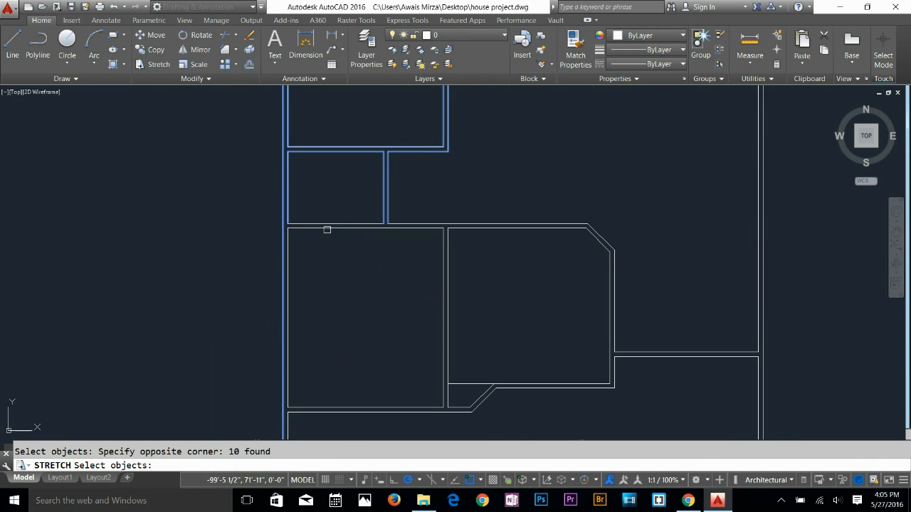
scroll(327, 230, "up", 2)
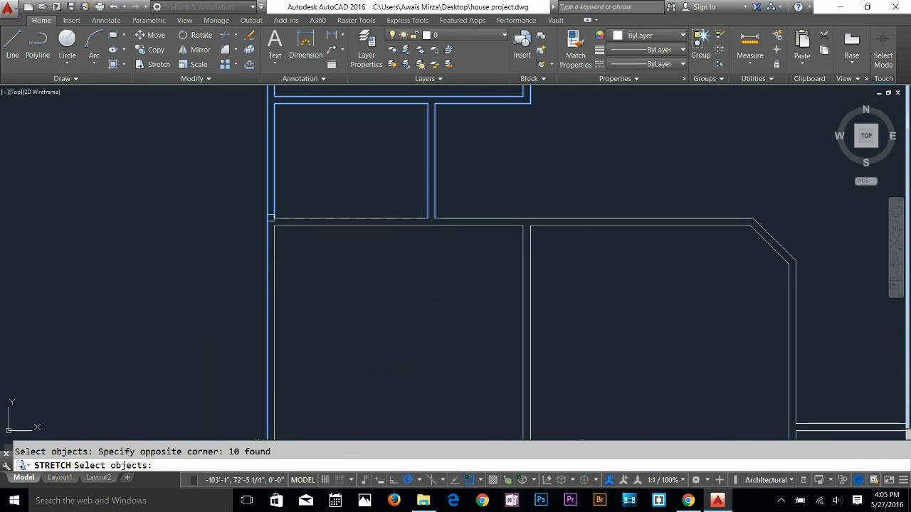
key("Escape")
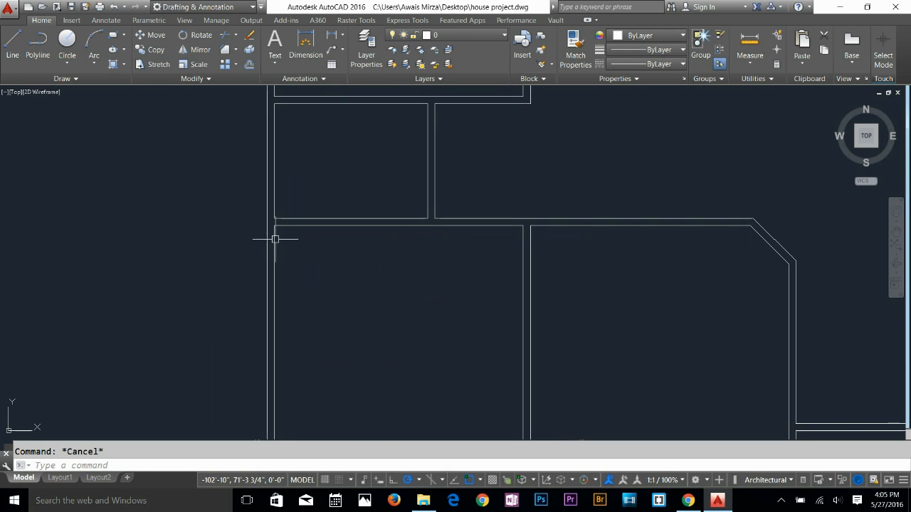
Extend the lower line of the horizontal wall beneath the small left room to the outer line of the left exterior wall
middle_click_drag(282, 214, 295, 250)
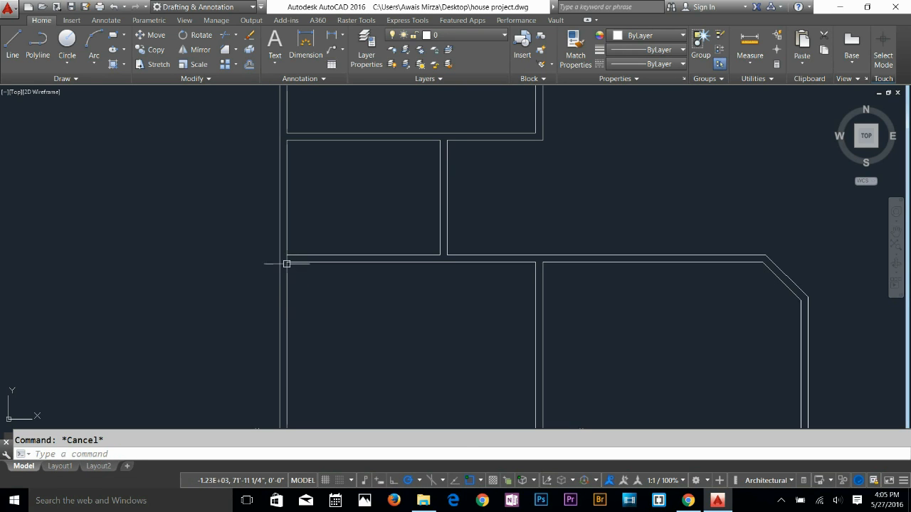
type("e")
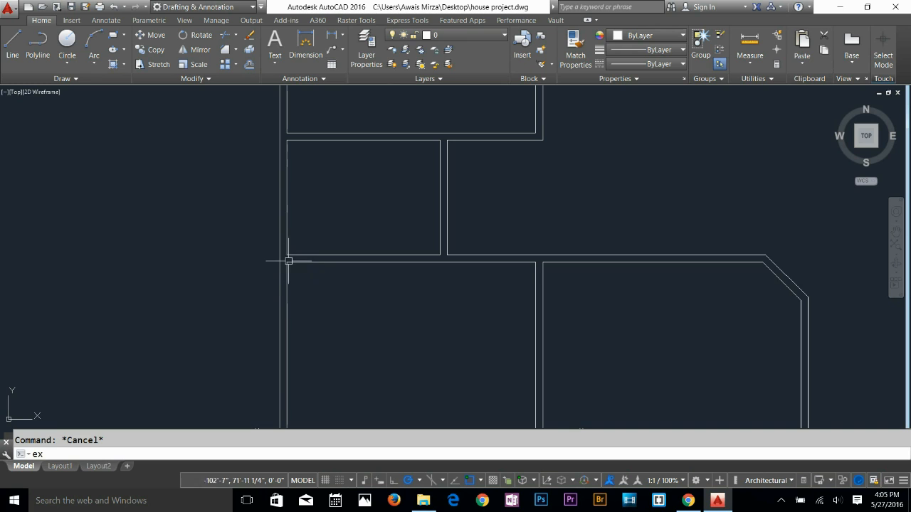
type("x")
key("Return")
key("Return")
left_click(294, 264)
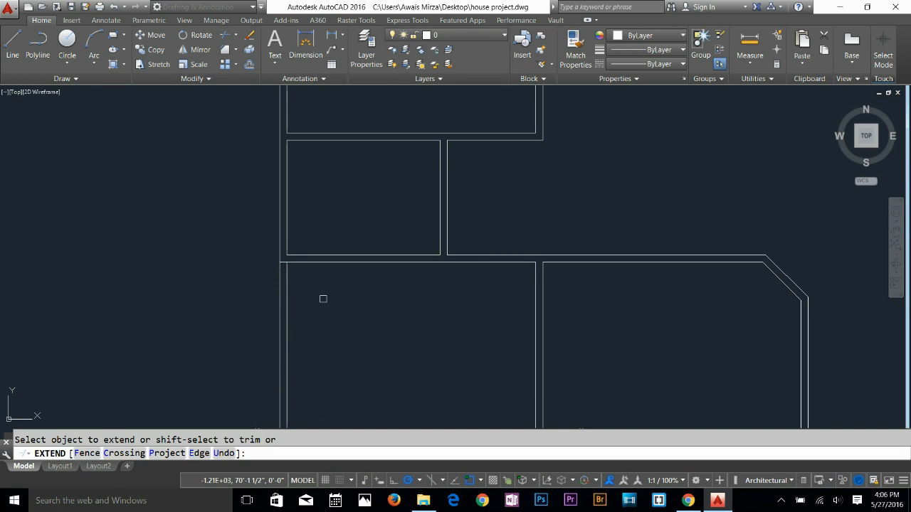
Trim away the outer line of the left exterior wall below the extended horizontal line
key("Escape")
type("tr")
key("Return")
key("Return")
scroll(277, 299, "down", 2)
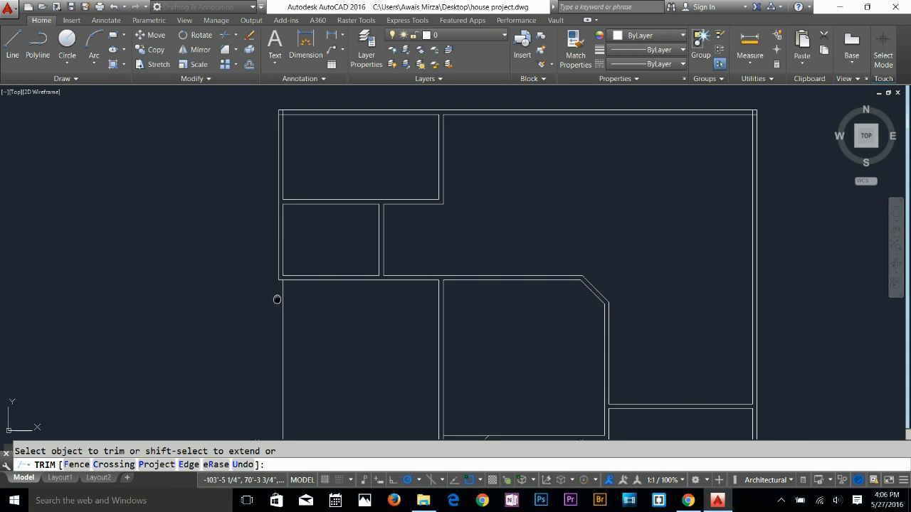
middle_click_drag(277, 299, 317, 152)
key("Escape")
Draw a line from the end of the extended line down to the plan's lower-left outer corner to close the exterior wall
key("Return")
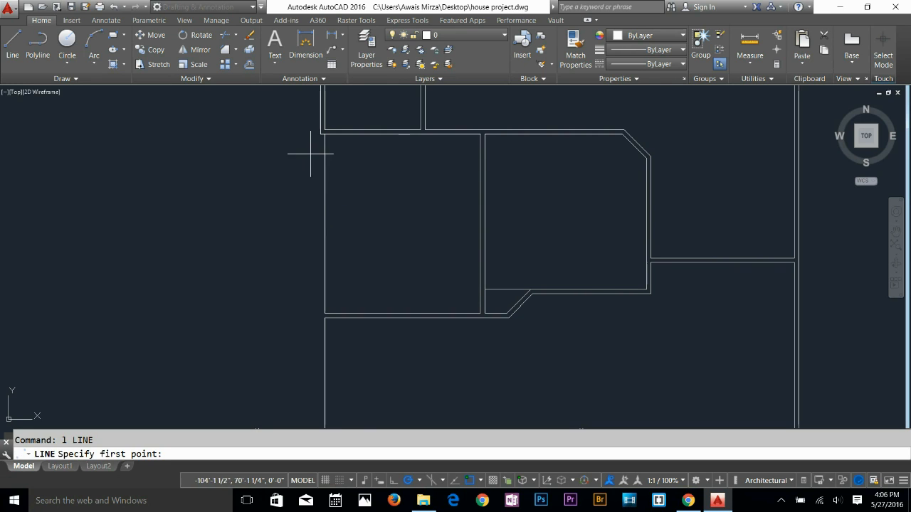
left_click(320, 133)
scroll(318, 281, "down", 2)
middle_click_drag(318, 282, 321, 168)
scroll(323, 249, "up", 4)
left_click(338, 307)
scroll(402, 316, "down", 2)
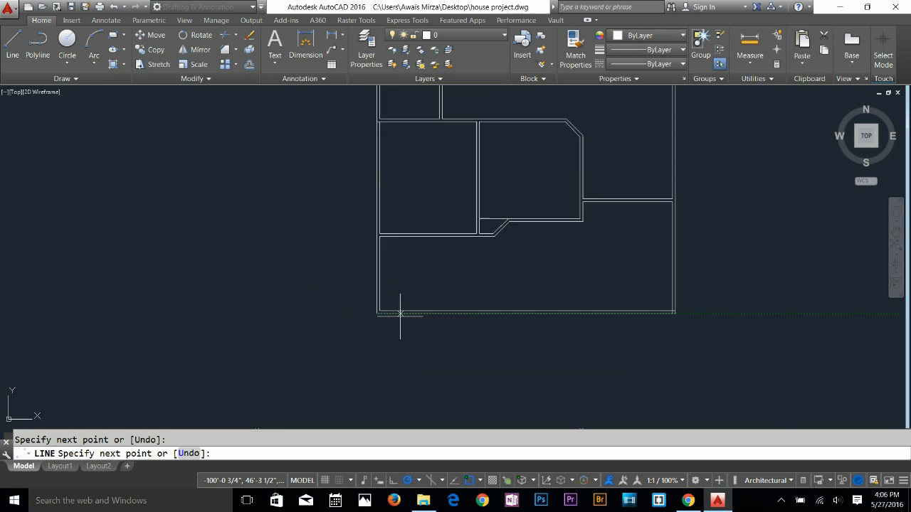
scroll(400, 315, "up", 1)
key("Return")
scroll(445, 203, "down", 1)
Stretch the horizontal wall between the two upper-left rooms 1.5' downward, enlarging the upper-left room
middle_click_drag(445, 128, 353, 377)
scroll(354, 377, "up", 1)
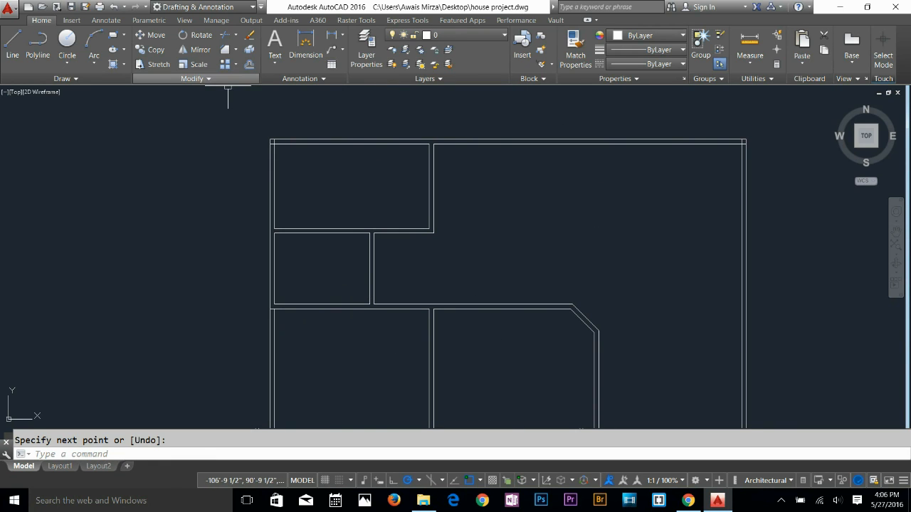
left_click(153, 64)
left_click(466, 193)
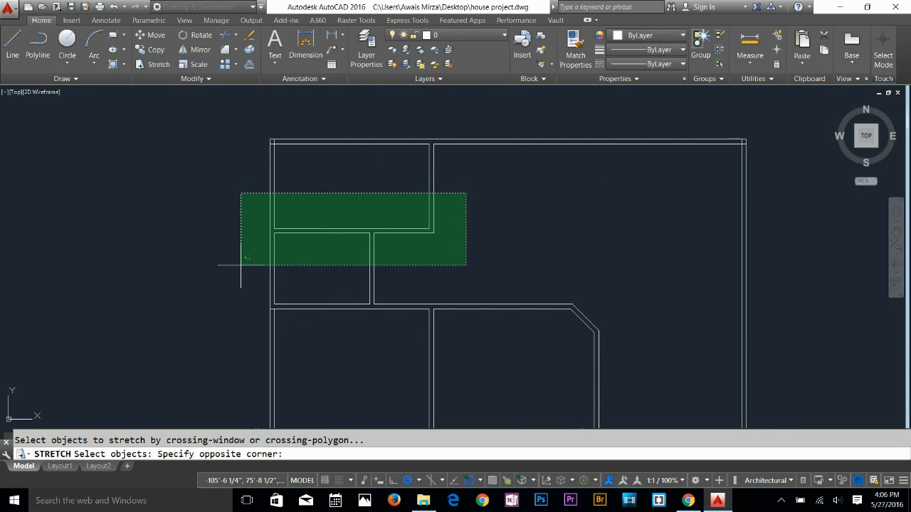
left_click(239, 264)
key("Return")
left_click(556, 205)
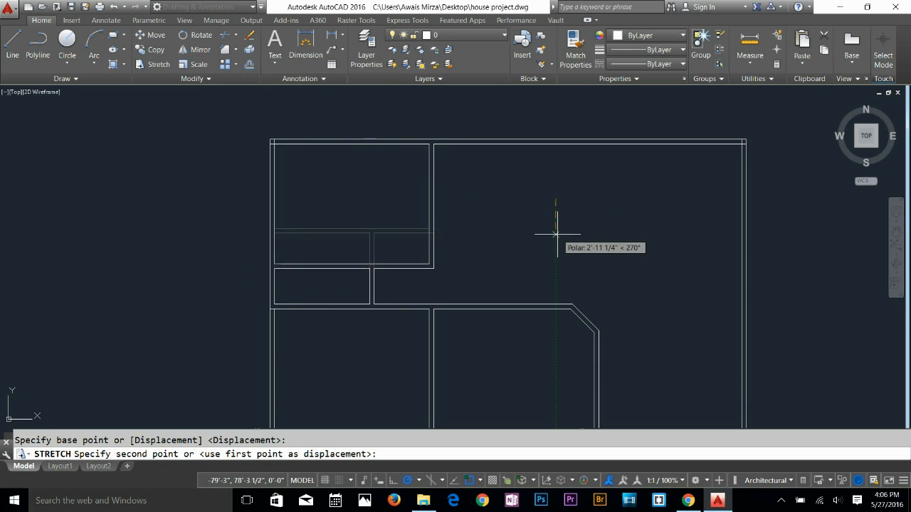
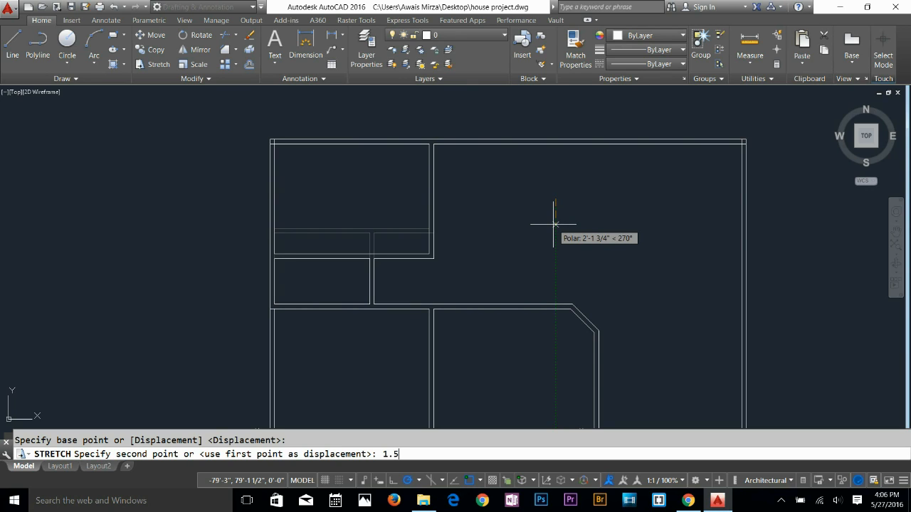
key("Return")
key("Escape")
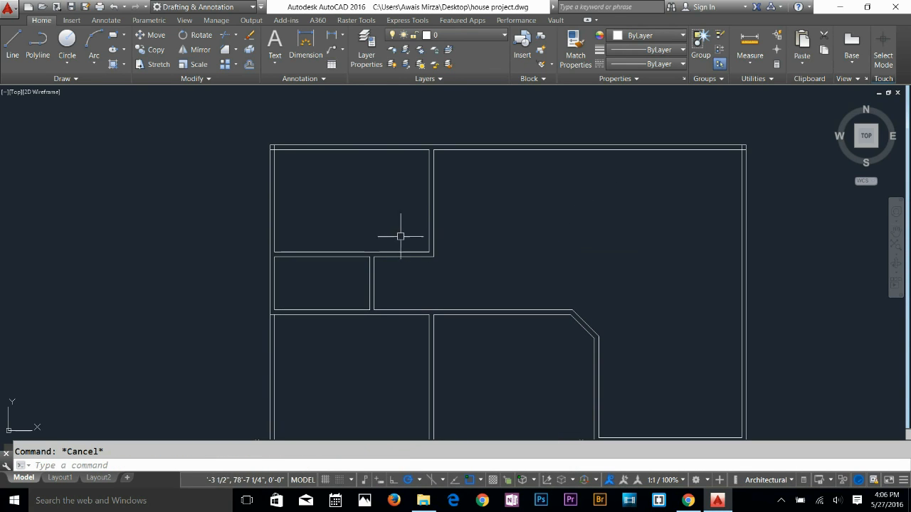
Measure the outer line of the upper-left room's right wall from the top wall's inner line to its lower corner
scroll(374, 203, "up", 2)
type("DI")
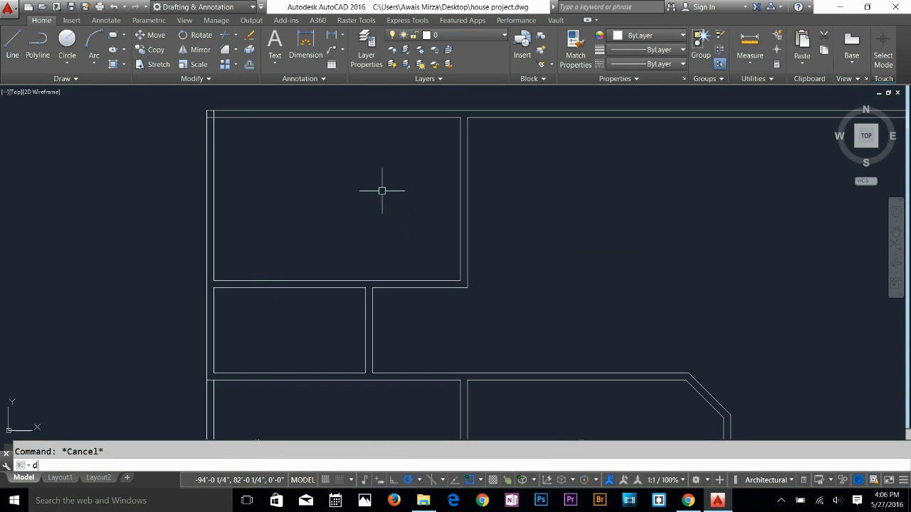
key("Return")
left_click(467, 117)
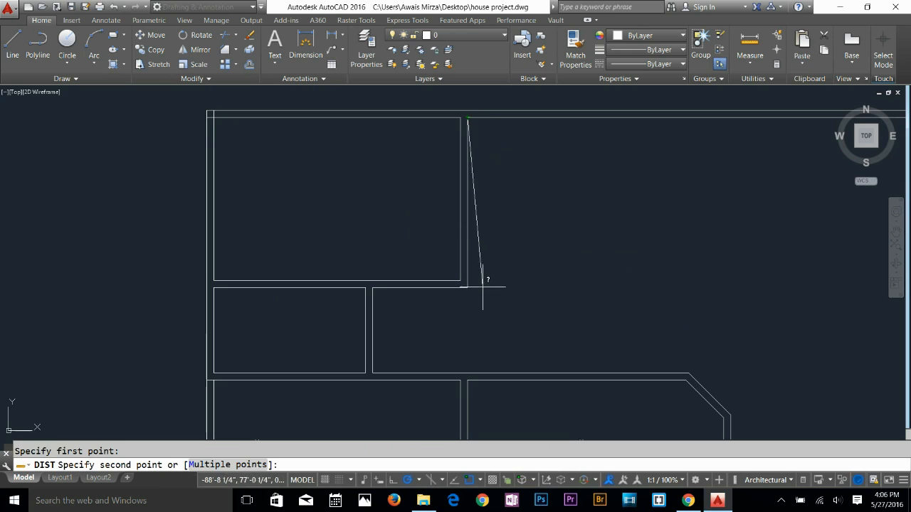
left_click(467, 287)
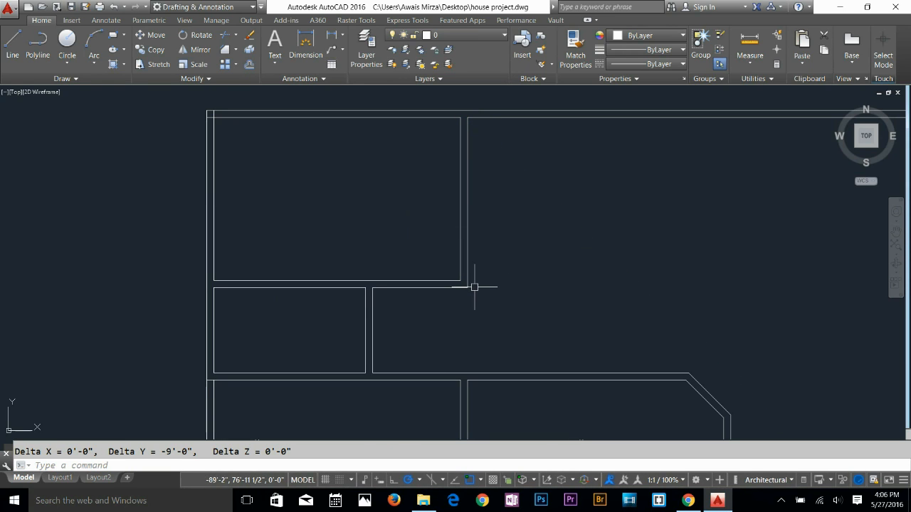
key("Escape")
mouse_move(646, 258)
middle_mouse_down()
mouse_move(545, 240)
mouse_move(490, 244)
middle_mouse_up()
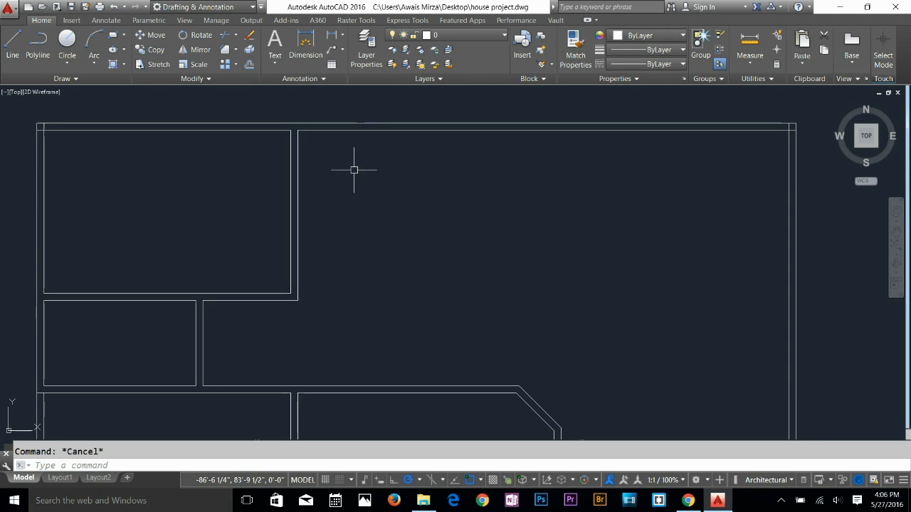
key("Escape")
type("p")
key("Escape")
key("Escape")
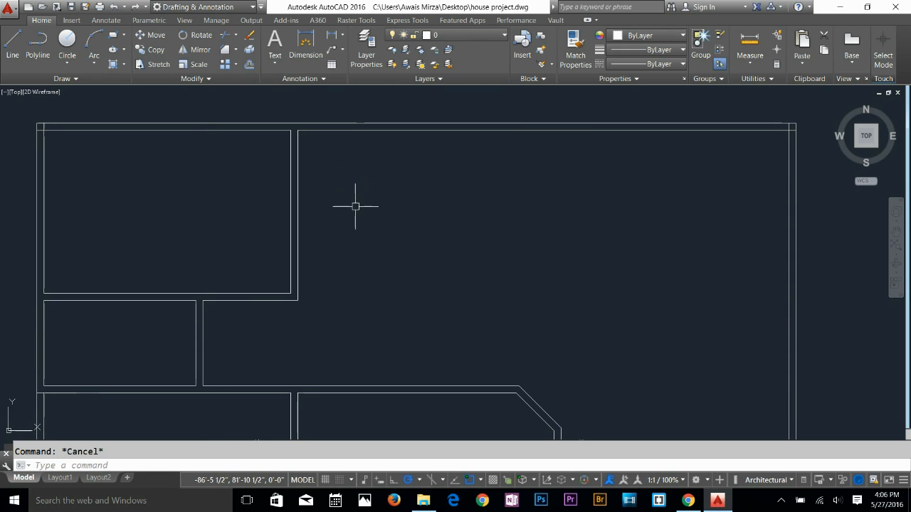
Offset the outer line of the upper-left room's right wall 12' to the right
type("o")
key("Return")
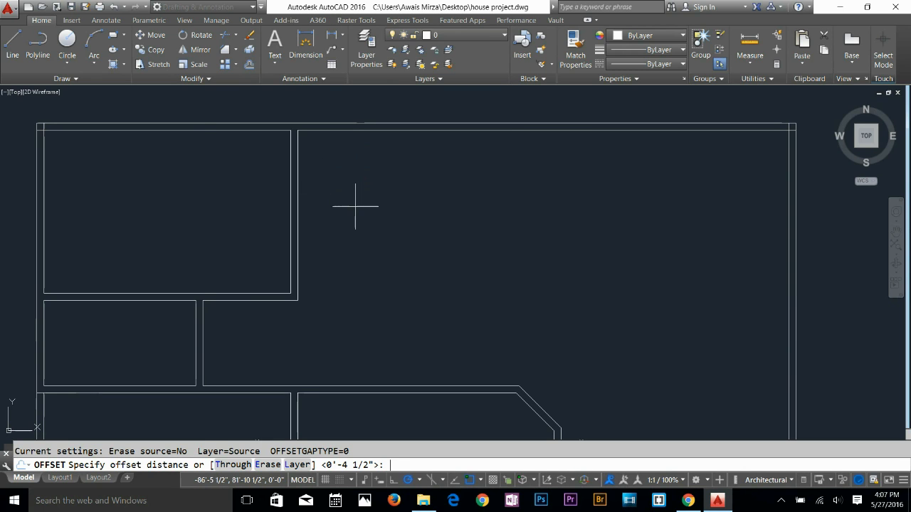
type("12'")
key("Return")
left_click(297, 228)
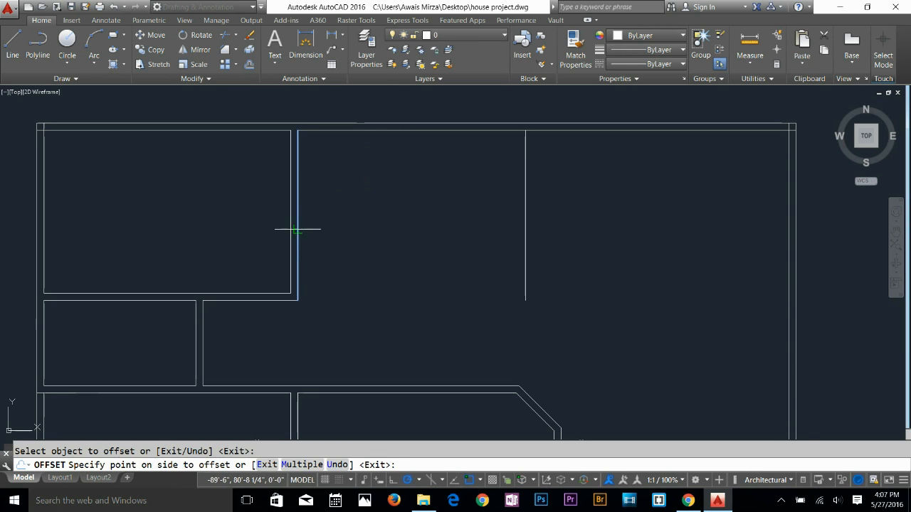
left_click(426, 230)
key("Escape")
key("Escape")
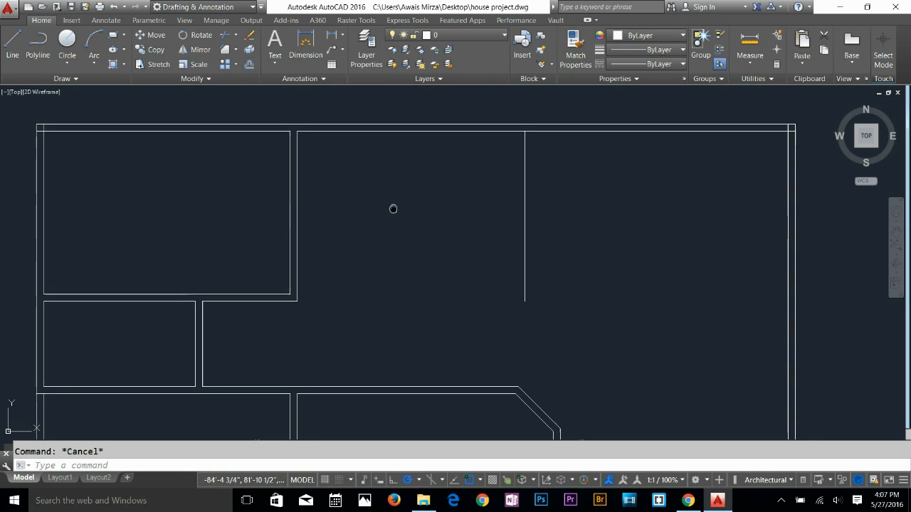
Delete the vertical line that was offset 12' from the upper-left room's right wall
middle_click_drag(392, 205, 401, 175)
left_click(558, 175)
left_click(476, 189)
key("Escape")
middle_click_drag(372, 194, 385, 229)
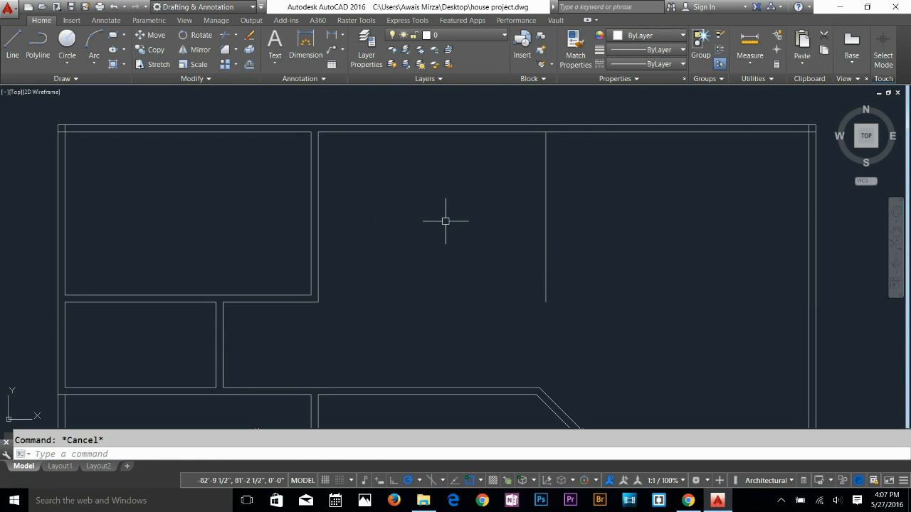
key("Return")
key("Escape")
left_click(559, 209)
left_click(470, 256)
key("Delete")
key("Escape")
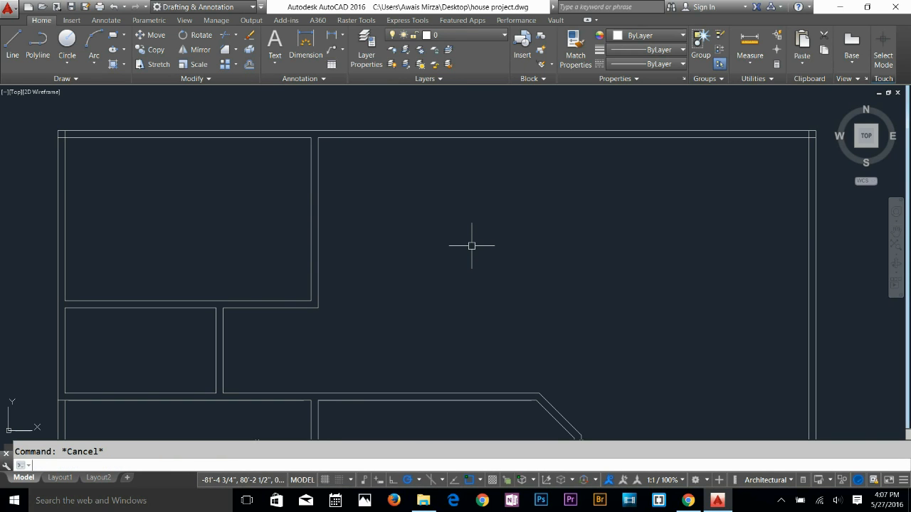
Offset the outer line of the upper-left room's right wall 9' to the right
type("o")
key("Return")
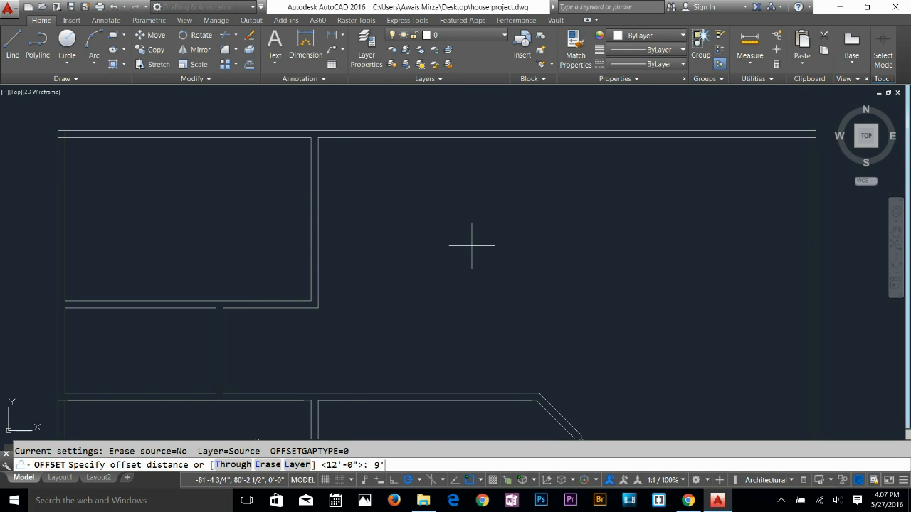
key("Return")
left_click(319, 228)
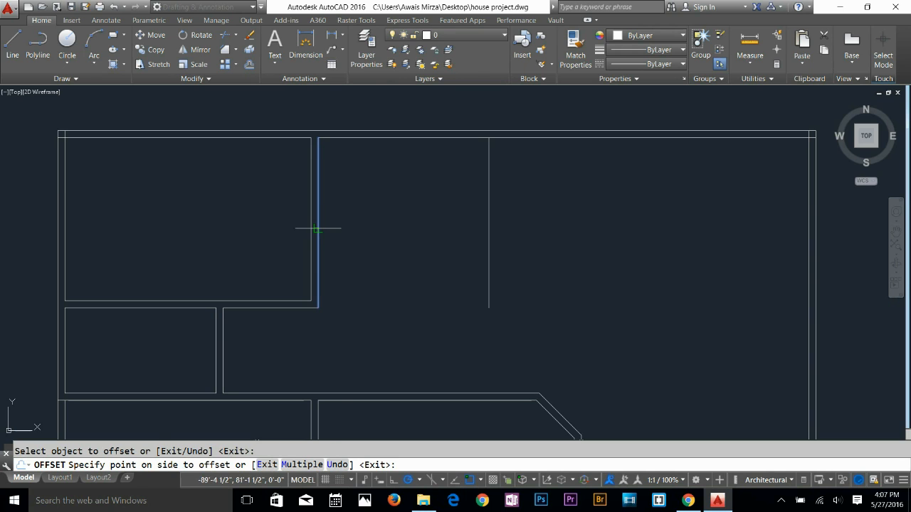
left_click(431, 229)
key("Return")
key("Escape")
Offset the inner line of the top exterior wall 8' downward
type("o")
key("Return")
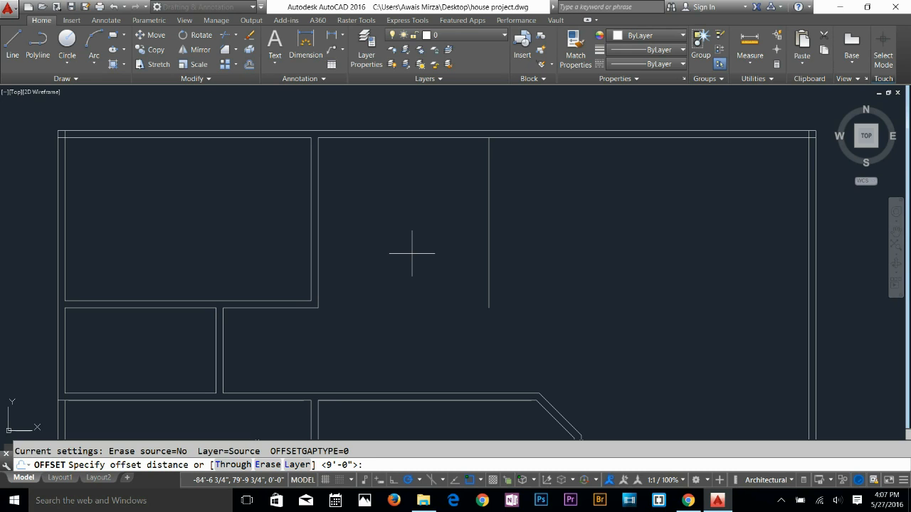
key("Return")
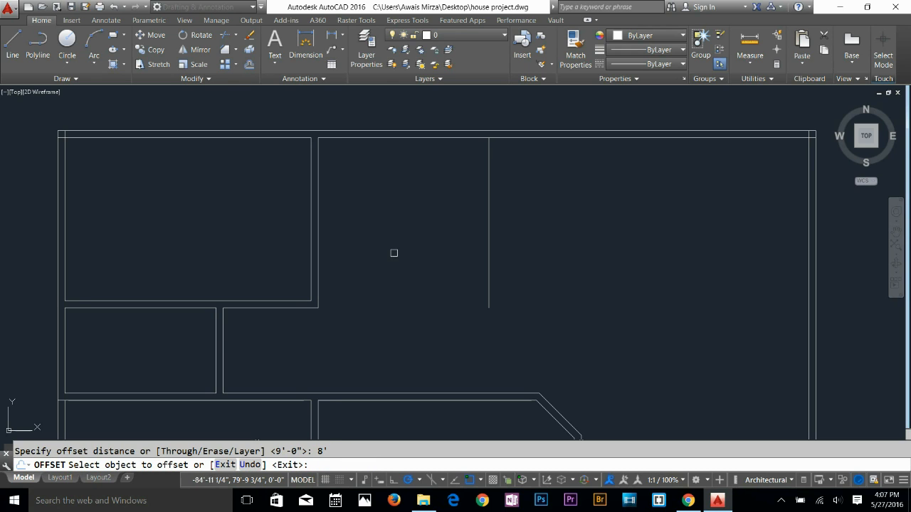
left_click(429, 138)
left_click(423, 177)
key("Escape")
Move the new horizontal line 1' upward
left_click(363, 317)
key("Escape")
type("m")
key("Return")
left_click(409, 289)
key("Return")
left_click(370, 350)
type("1'")
key("Return")
key("Escape")
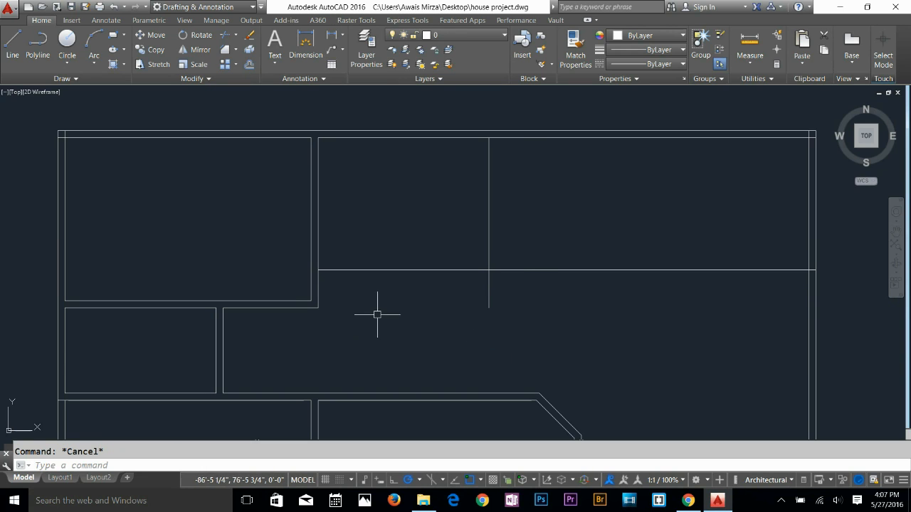
Offset the new horizontal line upward and the new vertical line to the left by the 4.5-inch wall thickness
type("o")
key("Return")
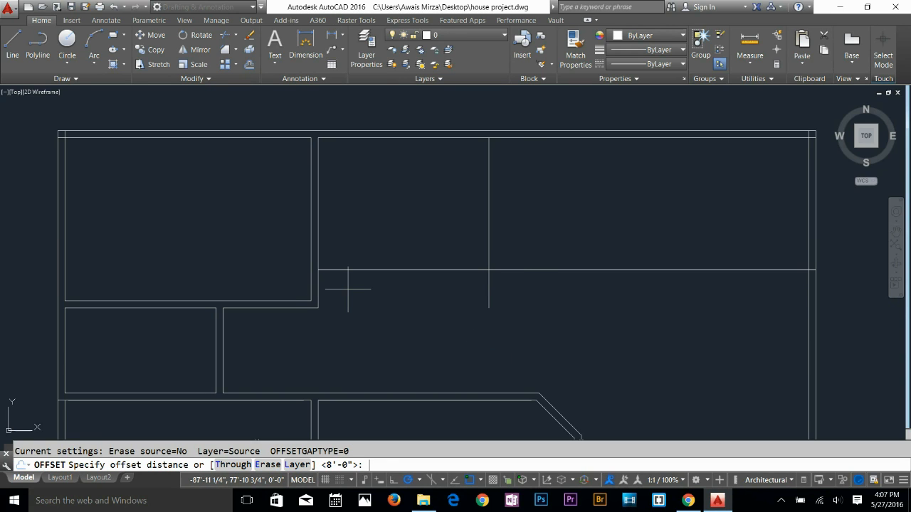
key("Return")
left_click(421, 267)
left_click(508, 230)
left_click(490, 225)
left_click(431, 228)
key("Escape")
Trim the new room's horizontal and vertical wall lines where they run past its lower-right corner, using a fence selection
type("tr")
key("Return")
key("Return")
type("f")
key("Return")
left_click(469, 296)
left_click(544, 235)
key("Return")
key("Escape")
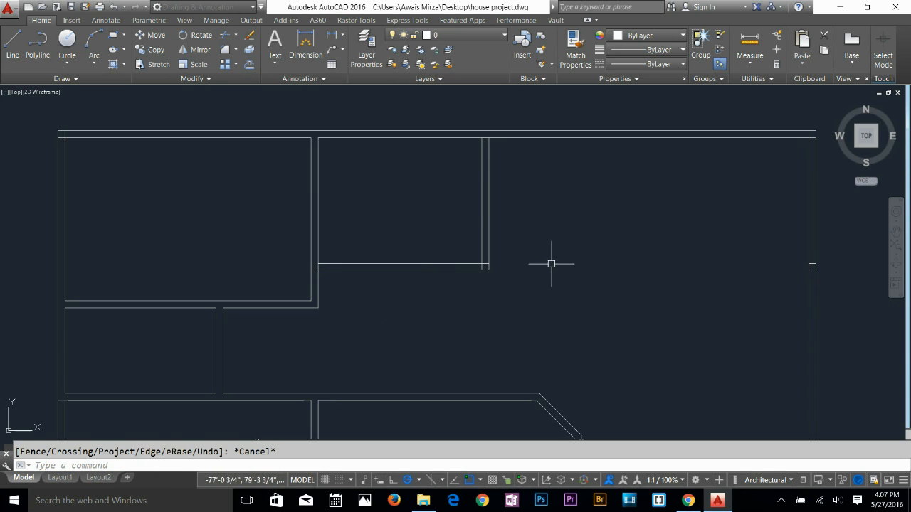
Fillet the two inner wall lines at the new room's lower-right corner into a sharp corner
scroll(396, 249, "up", 4)
middle_click_drag(429, 256, 435, 319)
type("f")
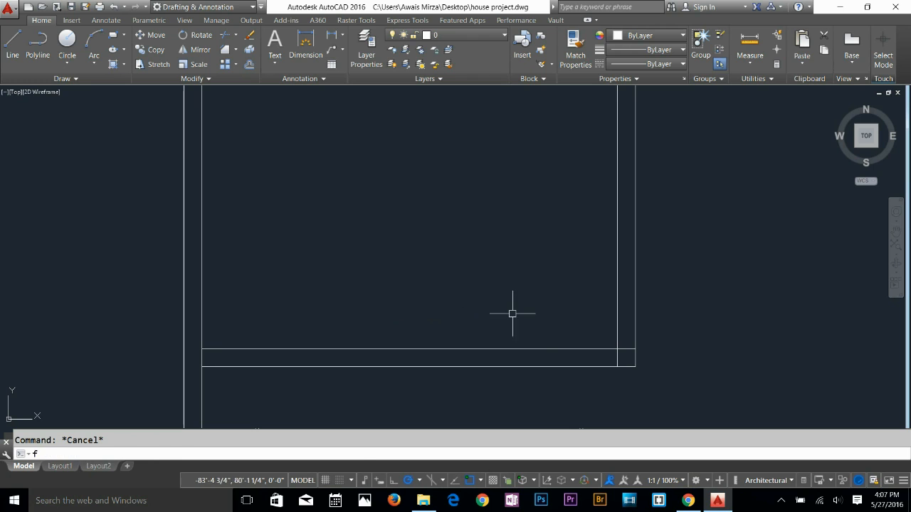
key("Return")
left_click(579, 349)
key("Escape")
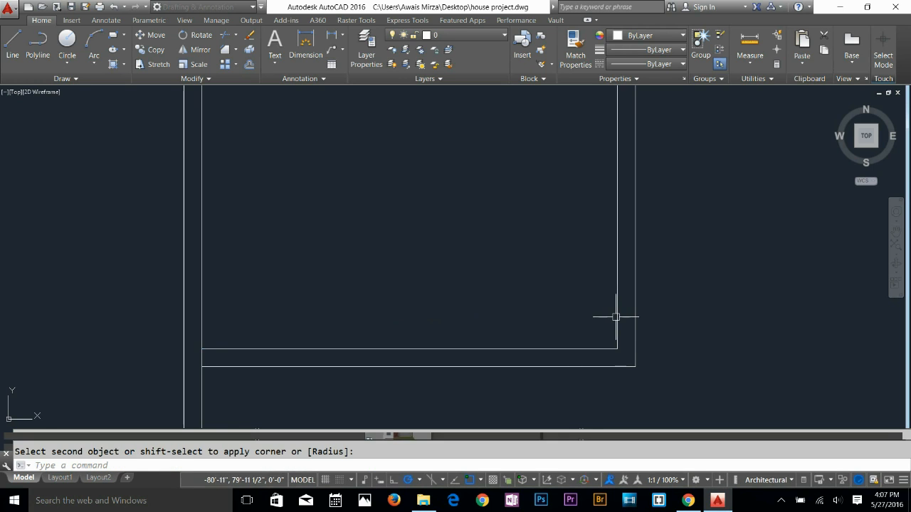
Trim the line segment crossing the junction of the new room's lower wall and the upper-left room's right wall
scroll(512, 367, "down", 3)
scroll(553, 283, "up", 5)
type("tr")
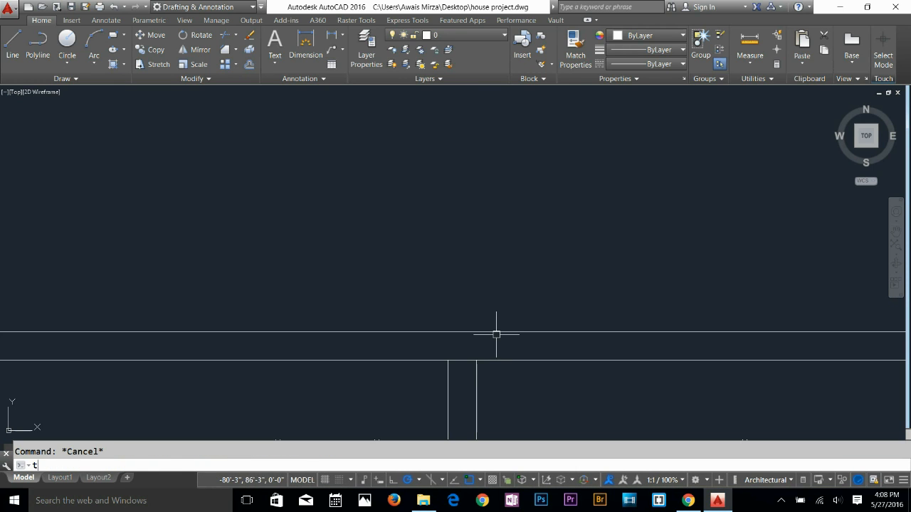
key("Return")
key("Return")
scroll(451, 372, "down", 4)
middle_click_drag(718, 366, 582, 168)
scroll(301, 370, "up", 5)
scroll(358, 279, "down", 3)
middle_click_drag(359, 280, 345, 211)
key("Escape")
key("Escape")
Chamfer the inside corner between the new room's lower outer wall line and the upper-left room's right wall, using 2' for both distances
scroll(367, 191, "up", 1)
left_click(225, 49)
left_click(279, 464)
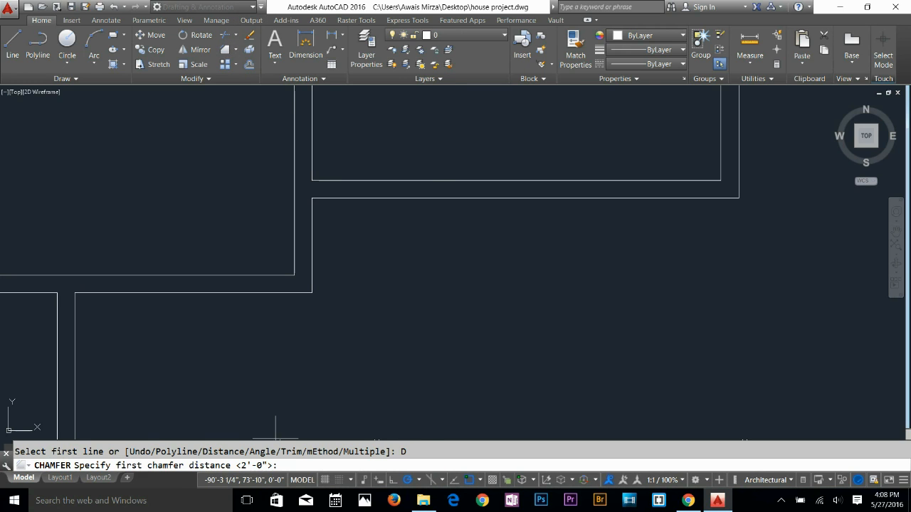
key("Return")
key("Return")
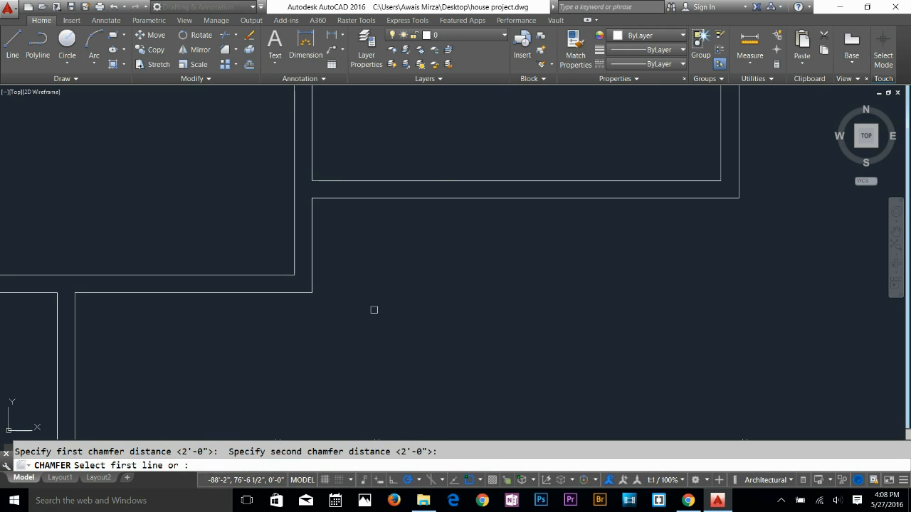
left_click(310, 275)
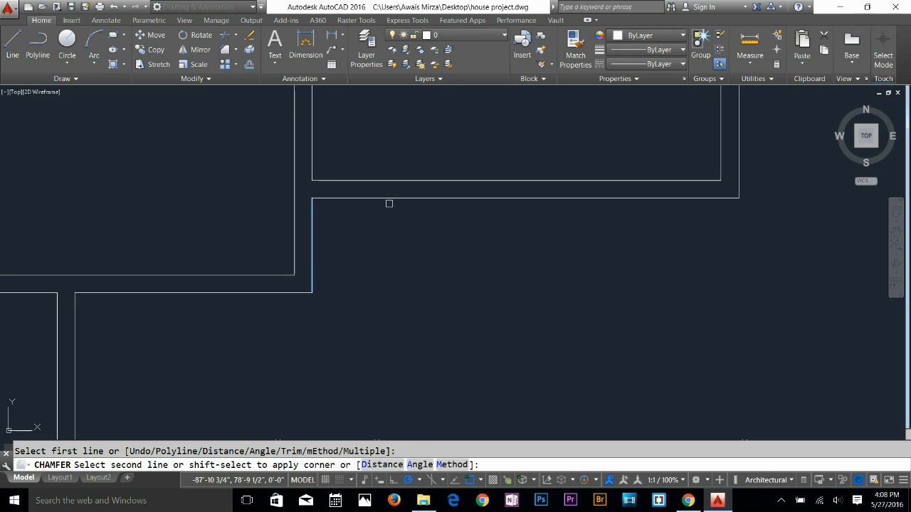
left_click(391, 198)
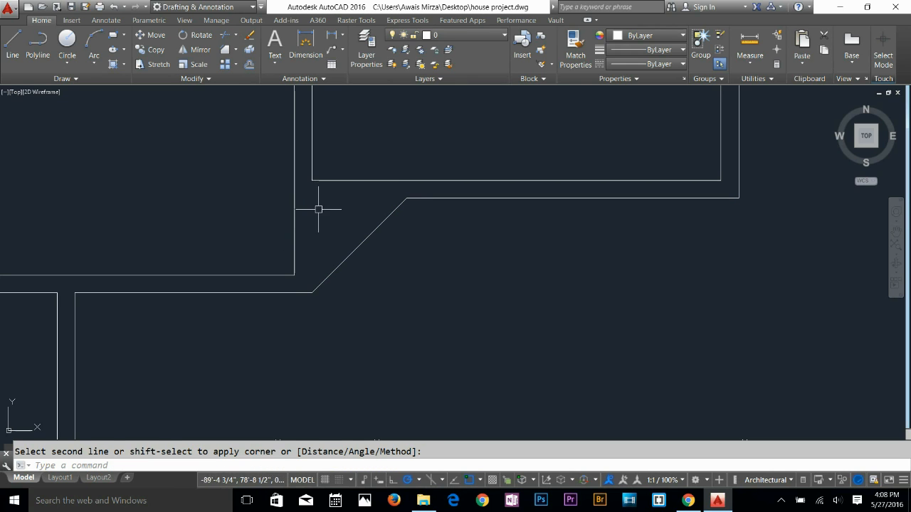
Offset the diagonal chamfer line 4 1/2" toward the inside of the upper middle room
key("Escape")
type("o")
key("Return")
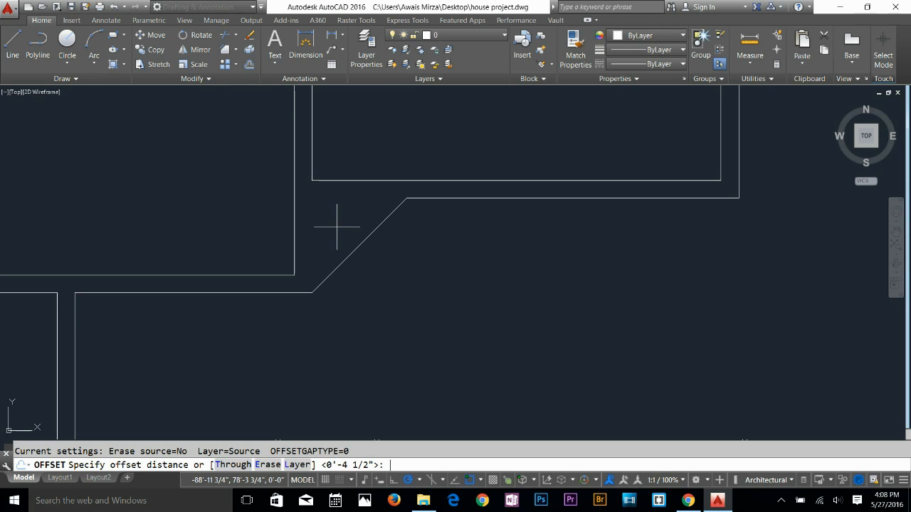
key("Return")
left_click(364, 239)
left_click(336, 212)
key("Escape")
Fillet the offset diagonal line into sharp corners with the upper middle room's inner lower wall line and the upper-left room's lower wall line
type("f")
key("Return")
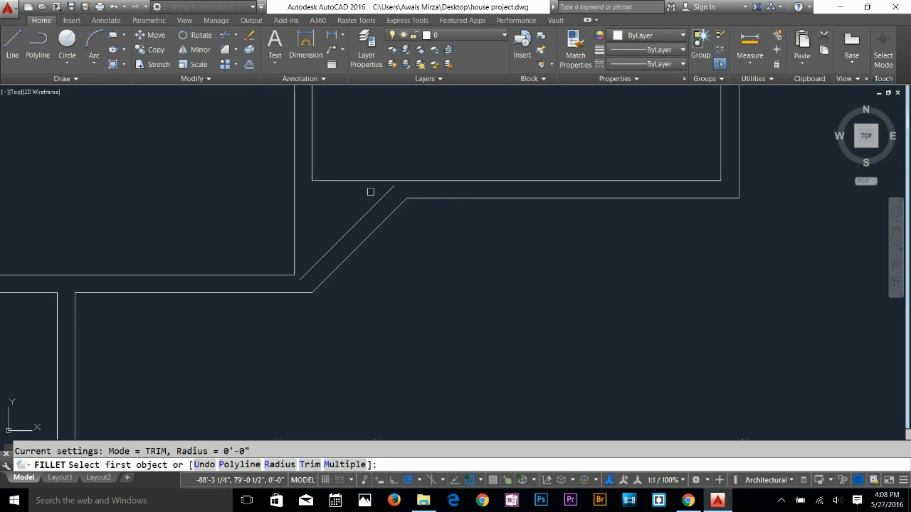
left_click(380, 198)
left_click(415, 182)
key("Return")
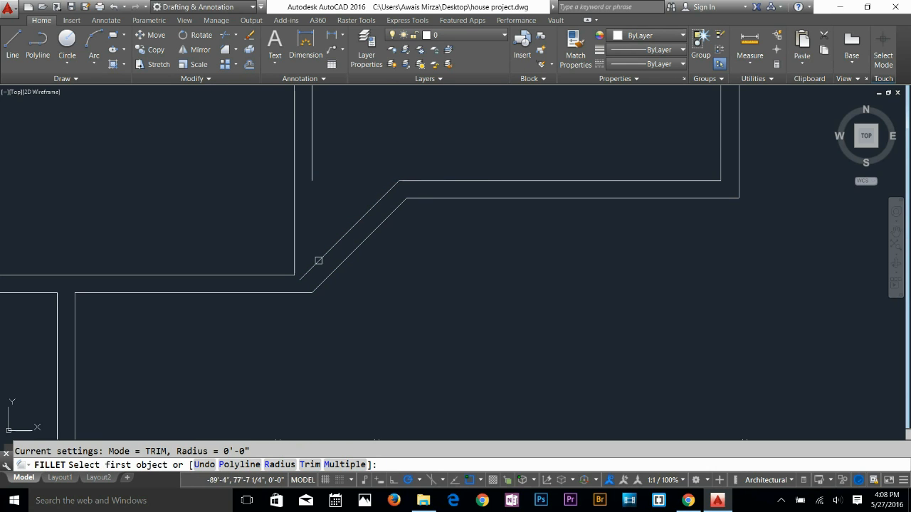
left_click(281, 275)
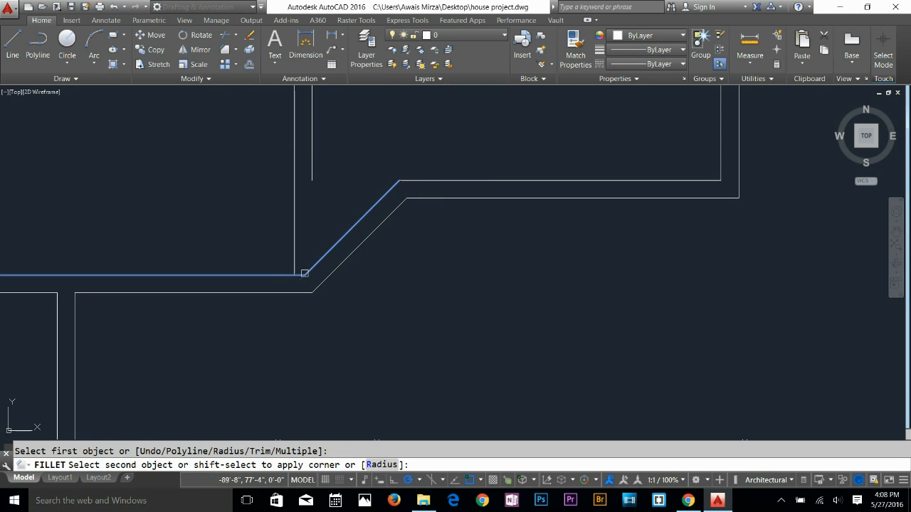
left_click(305, 274)
key("Escape")
mouse_move(323, 257)
middle_mouse_down()
mouse_move(341, 315)
mouse_move(360, 335)
middle_mouse_up()
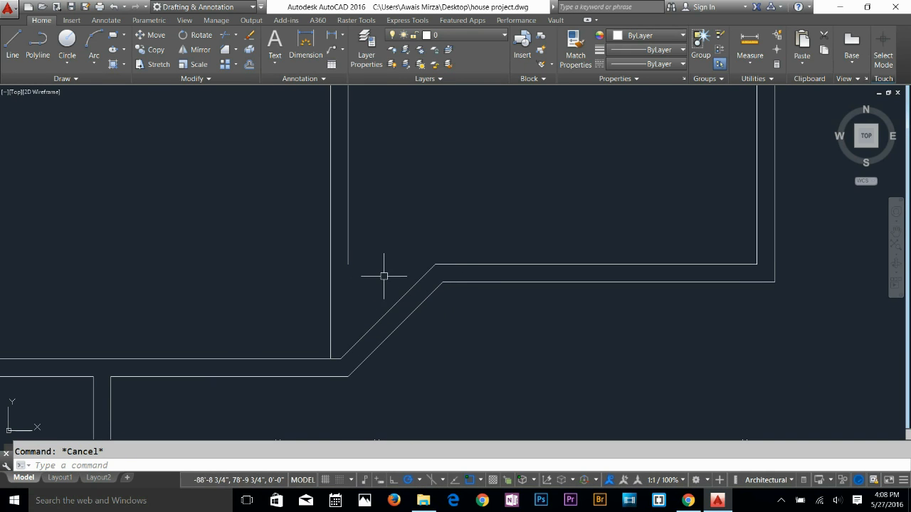
scroll(352, 310, "down", 2)
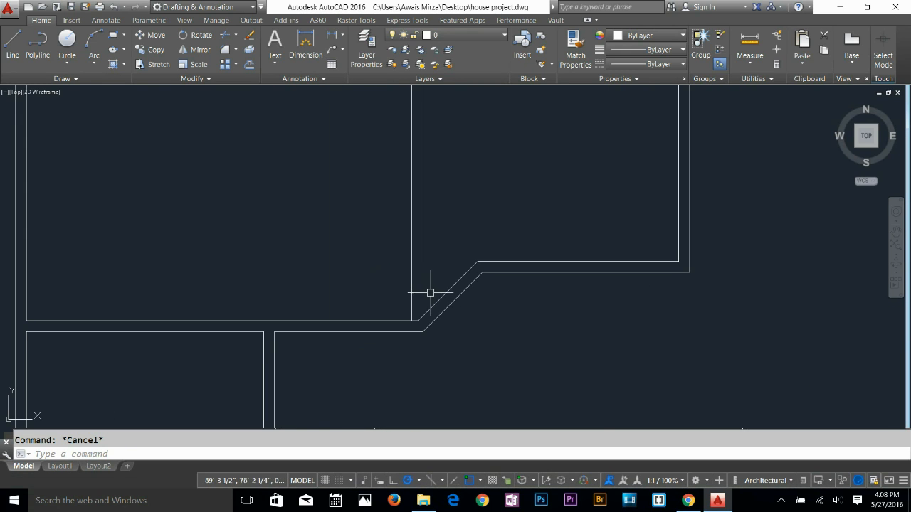
middle_click_drag(424, 282, 406, 329)
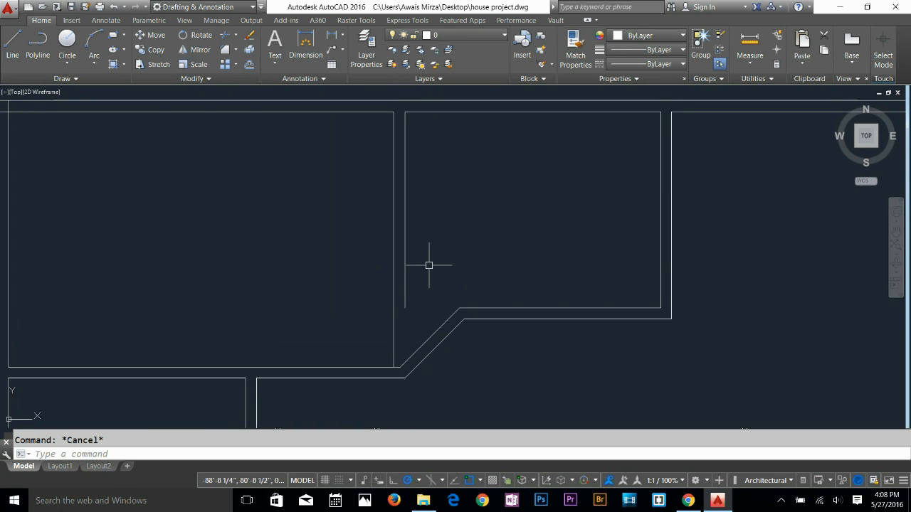
type("m")
key("Return")
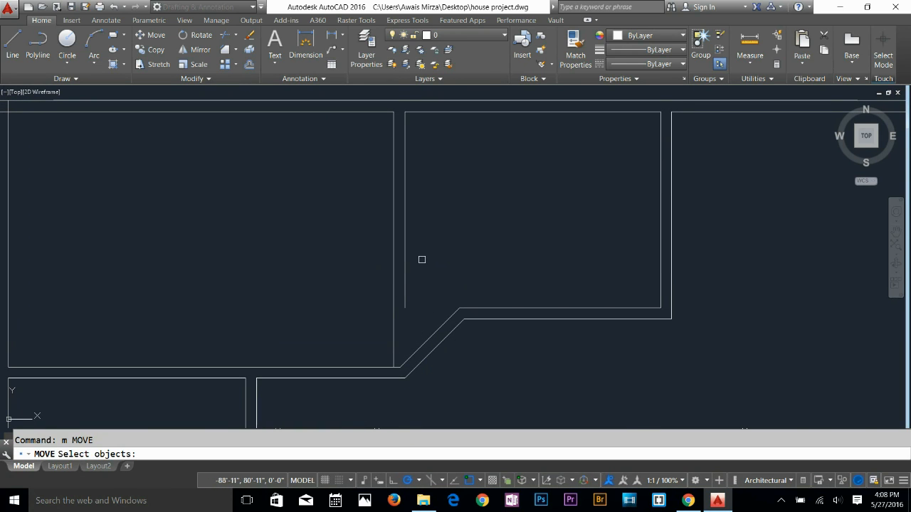
scroll(420, 259, "down", 2)
key("Escape")
left_click(153, 64)
left_click(428, 136)
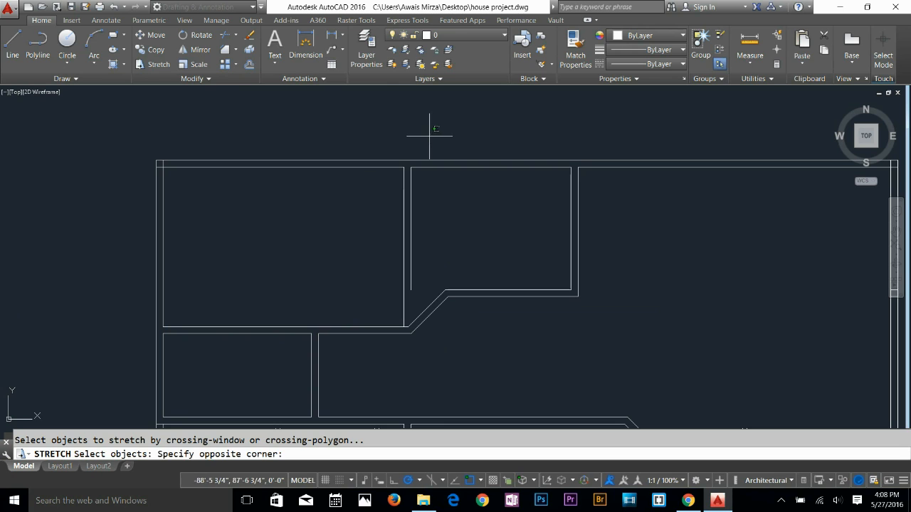
left_click(370, 329)
key("Return")
left_click(544, 358)
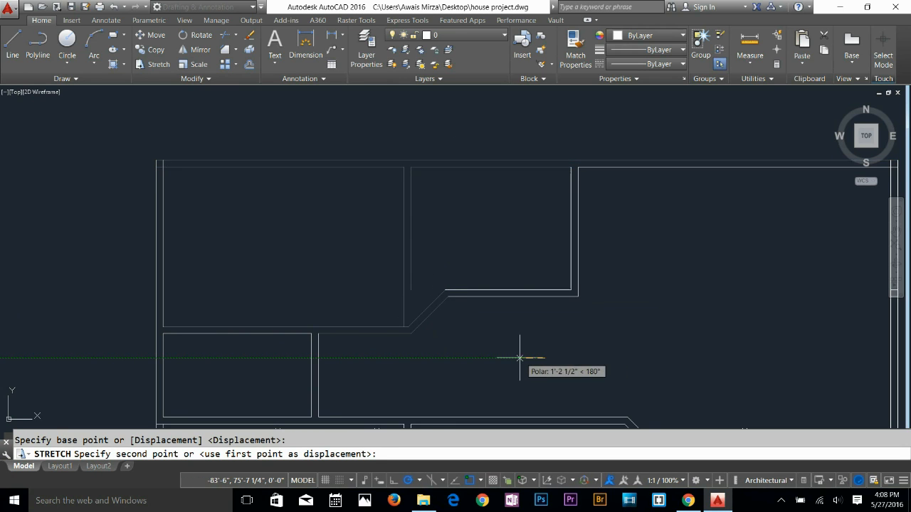
key("Escape")
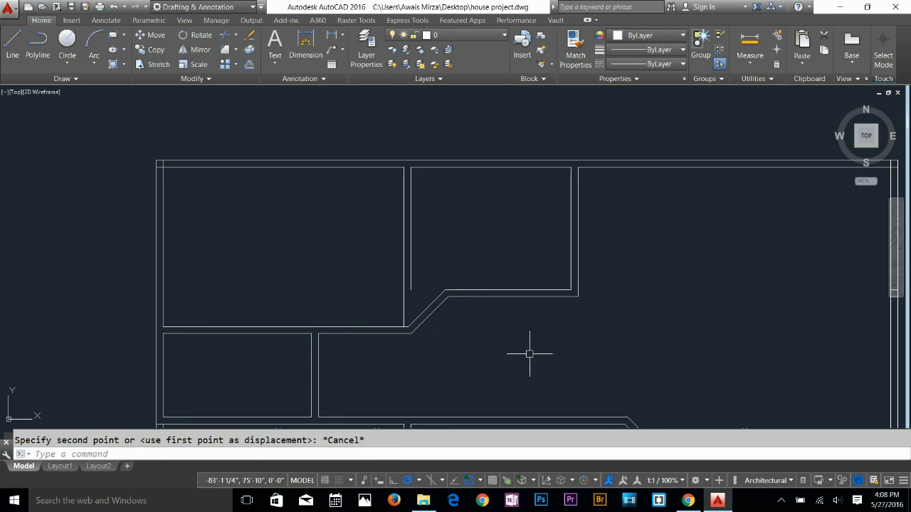
Move both lines of the partition between the upper-left and upper middle rooms 2' to the left
scroll(416, 303, "up", 4)
type("m")
key("Return")
left_click(414, 246)
left_click(373, 242)
key("Return")
left_click(308, 271)
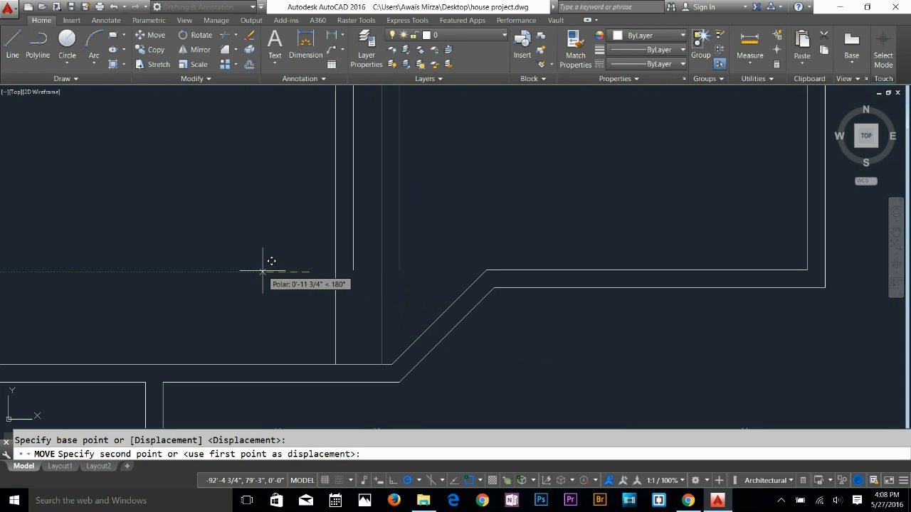
type("2'")
key("Return")
scroll(277, 281, "down", 2)
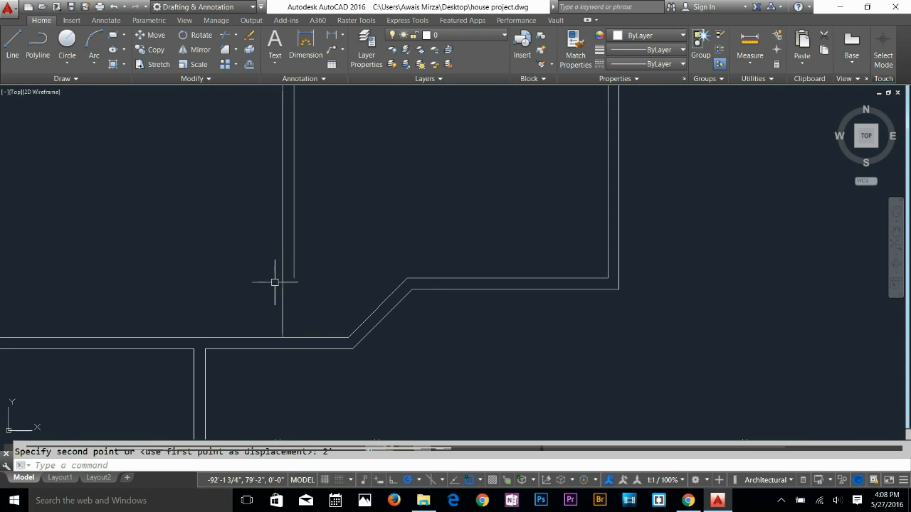
middle_click_drag(274, 283, 528, 342)
key("Escape")
Measure the horizontal distance from the partition's lower end to the right wall line of the small room below
middle_click_drag(512, 373, 462, 293)
scroll(470, 348, "up", 2)
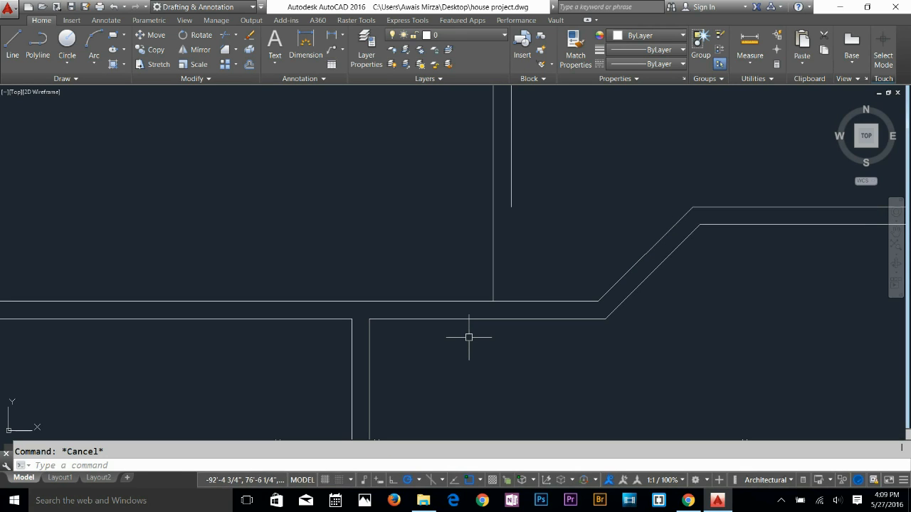
type("d poi")
key("Return")
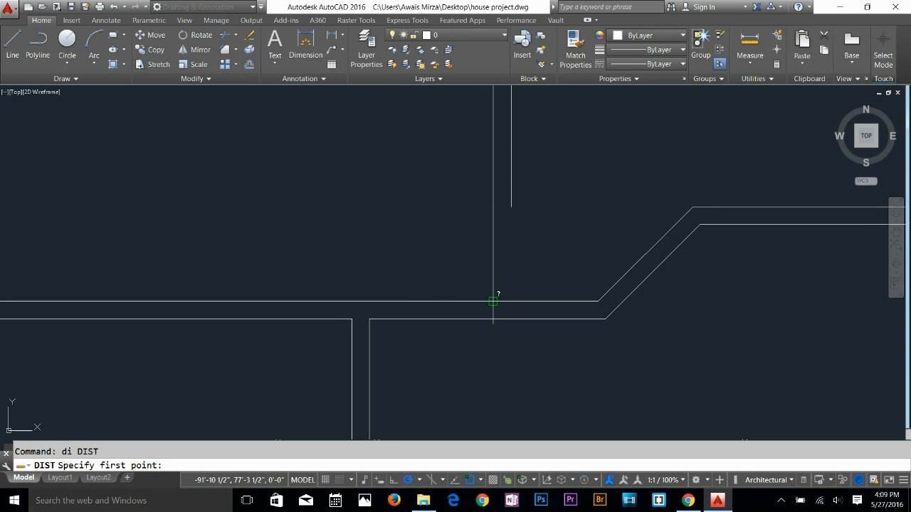
left_click(493, 301)
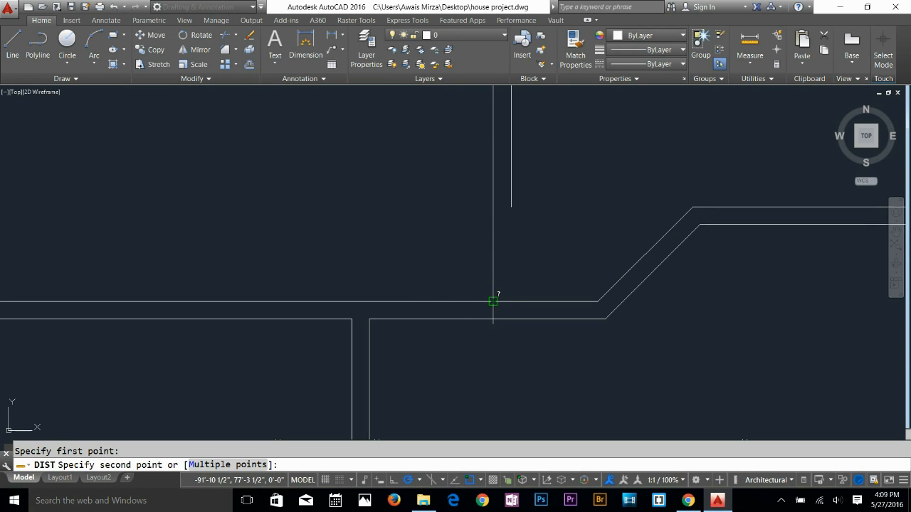
left_click(370, 301)
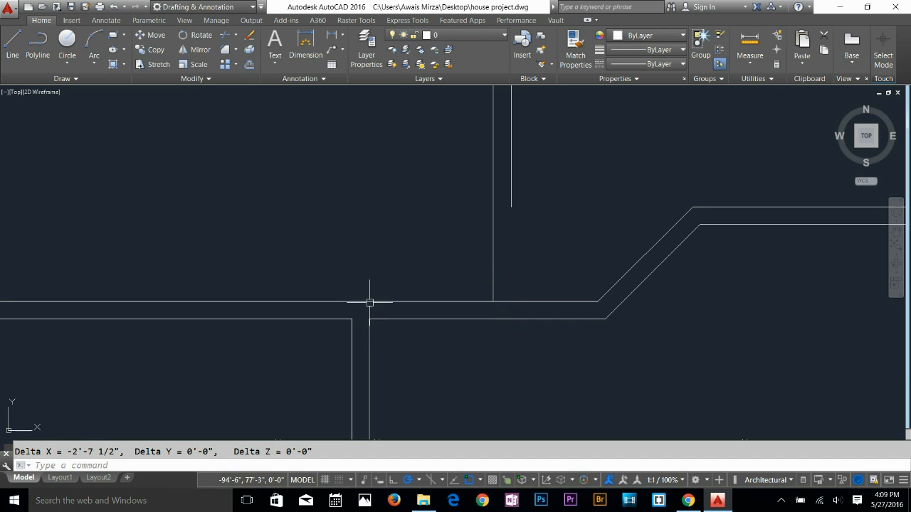
key("Escape")
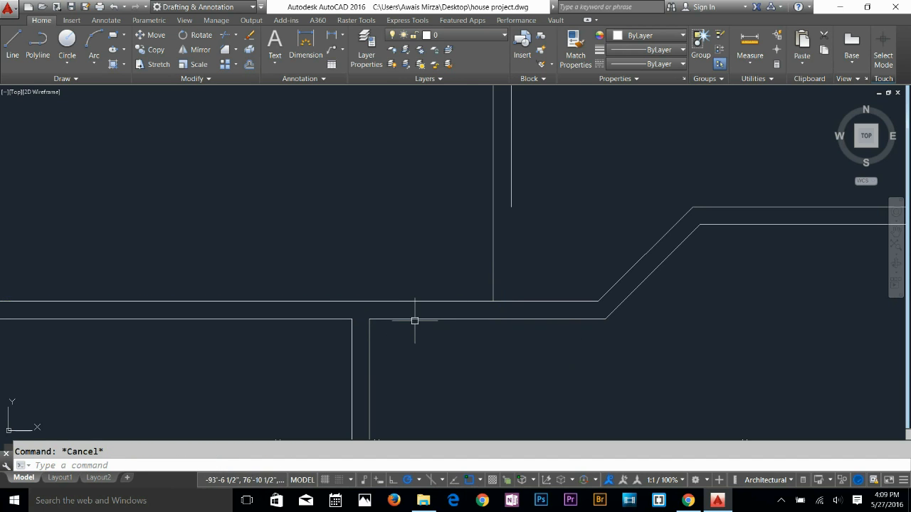
Move both partition lines between the upper-left and upper middle rooms back toward the right
scroll(482, 340, "down", 1)
middle_click_drag(482, 338, 479, 342)
type("m")
key("Return")
left_click(511, 232)
left_click(416, 235)
key("Return")
left_click(438, 368)
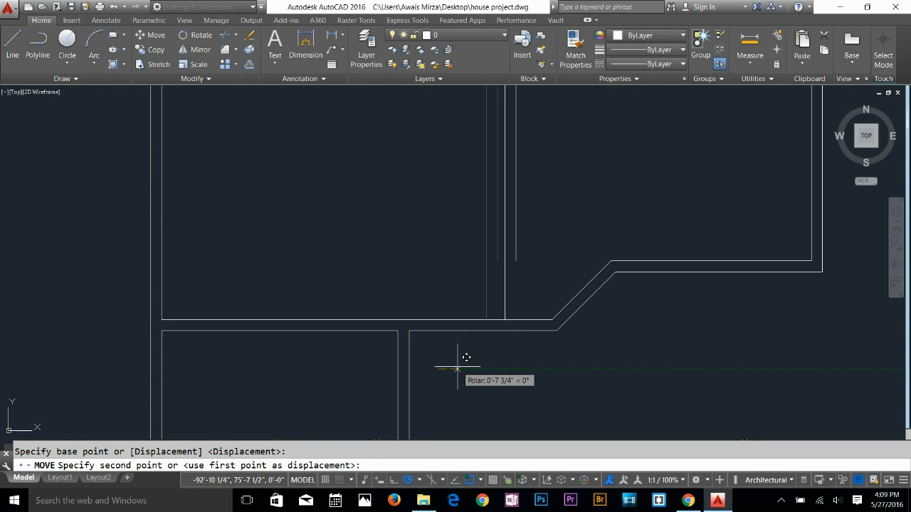
key("Escape")
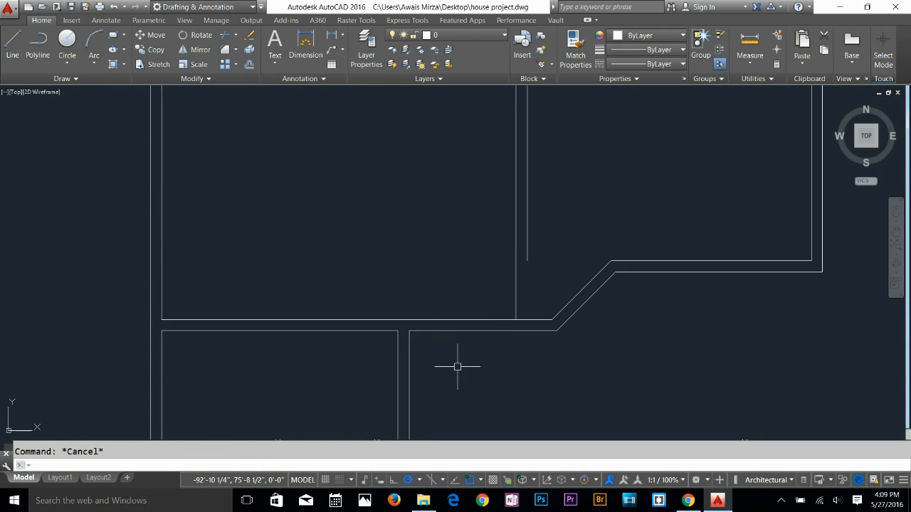
Extend the partition's right line down to the lower wall line
key("Return")
left_click(529, 252)
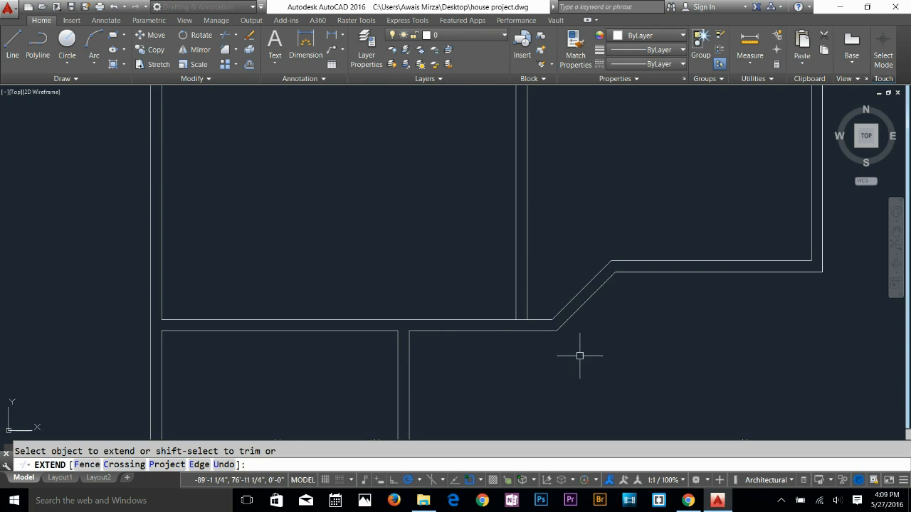
key("Escape")
Fillet both partition lines with the inner top wall lines of their adjoining rooms to form sharp upper corners
scroll(579, 356, "down", 4)
middle_click_drag(580, 356, 500, 354)
scroll(545, 264, "up", 4)
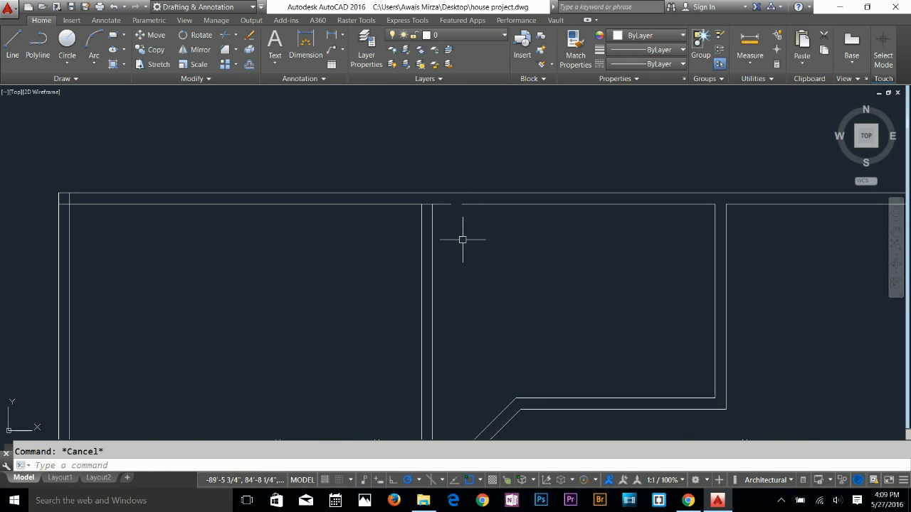
type("f")
key("Return")
left_click(418, 218)
left_click(410, 208)
key("Return")
left_click(433, 213)
left_click(474, 205)
scroll(505, 299, "down", 2)
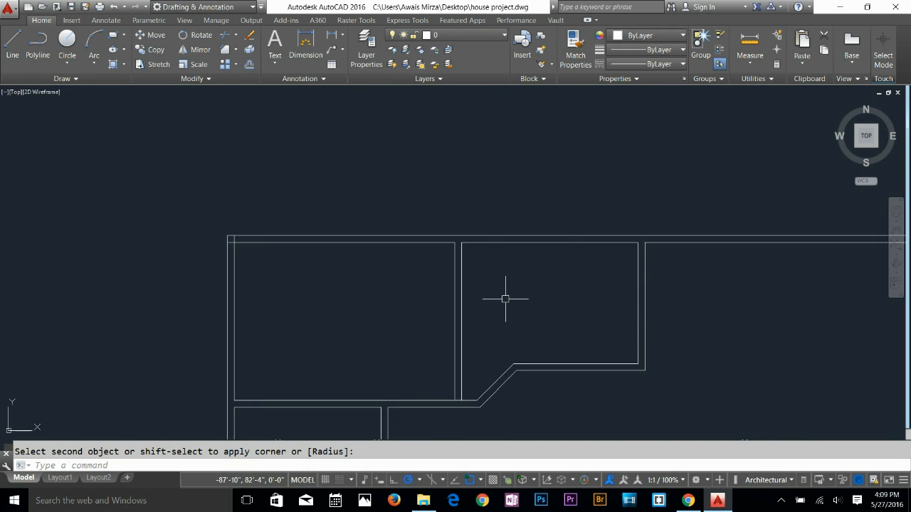
scroll(491, 263, "down", 2)
key("Escape")
Trim the lower wall segment crossing between the two partition lines at their lower end
scroll(490, 325, "up", 4)
type("t")
key("Return")
key("Return")
scroll(463, 333, "down", 4)
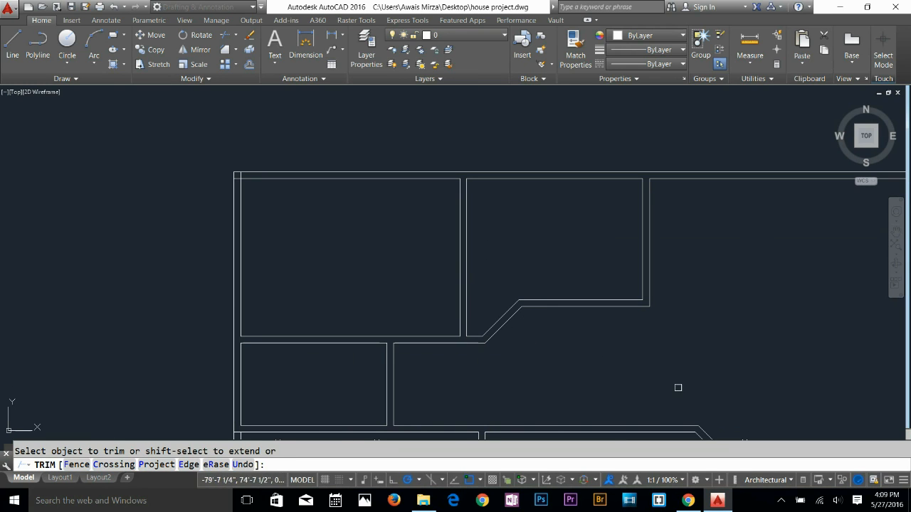
key("Escape")
Delete the two leftover short lines inside the right exterior wall
middle_click_drag(647, 367, 560, 327)
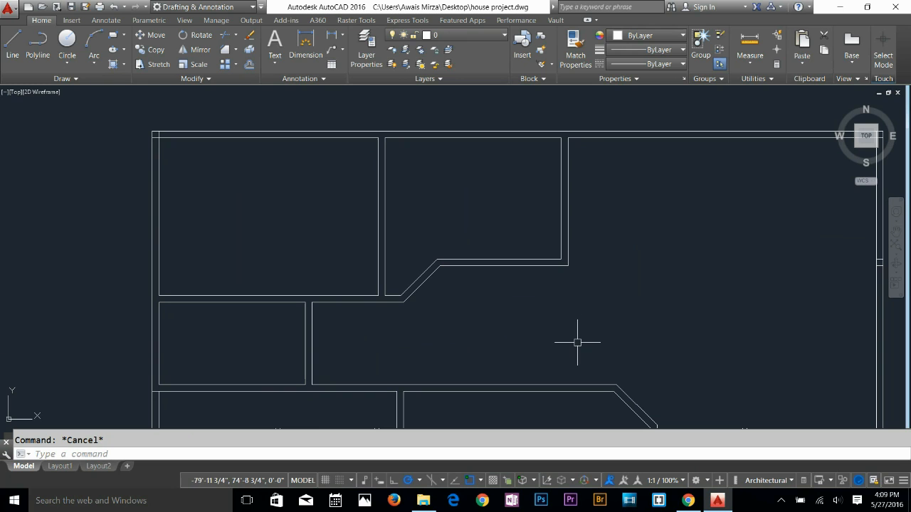
scroll(481, 290, "down", 4)
scroll(373, 235, "up", 2)
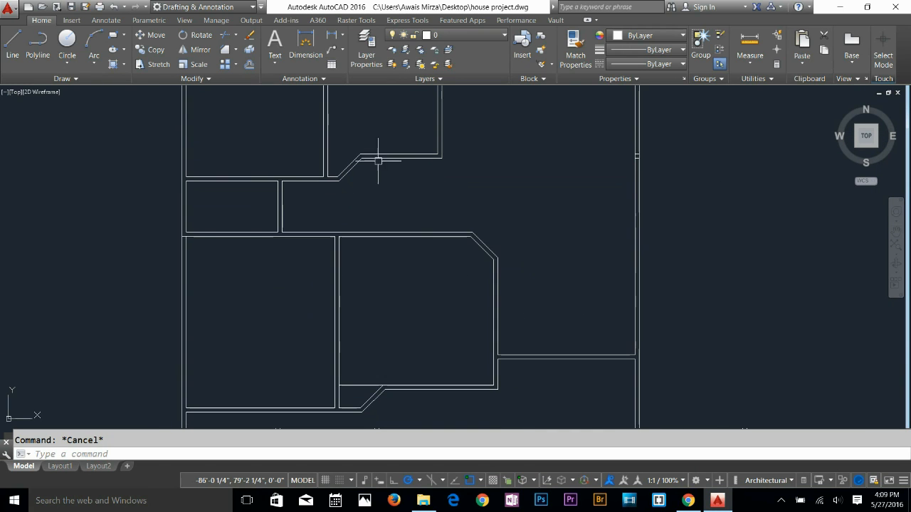
left_click(602, 131)
left_click(703, 197)
key("Delete")
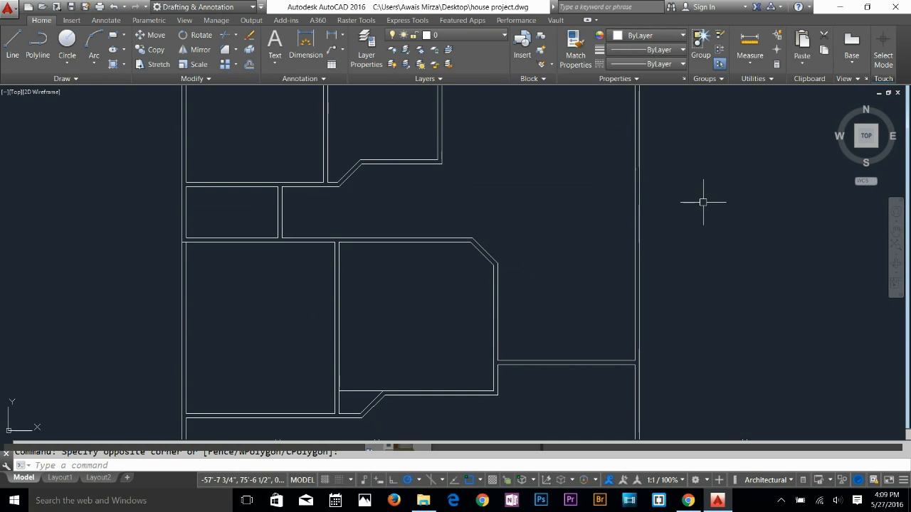
Move both lines of the upper middle room's right wall 1' to the left
mouse_move(402, 314)
middle_mouse_down()
mouse_move(441, 303)
mouse_move(545, 244)
mouse_move(442, 406)
mouse_move(342, 406)
middle_mouse_up()
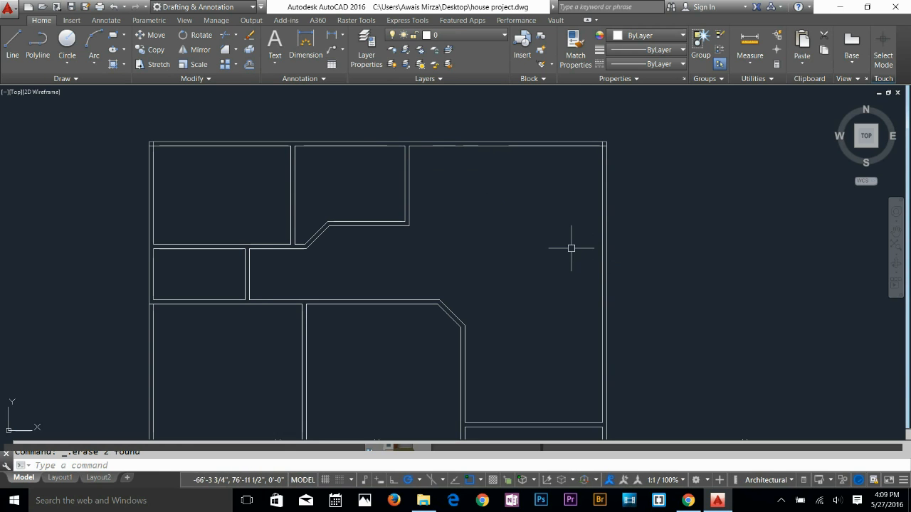
mouse_move(505, 296)
middle_mouse_down()
mouse_move(622, 230)
mouse_move(577, 283)
middle_mouse_up()
key("Escape")
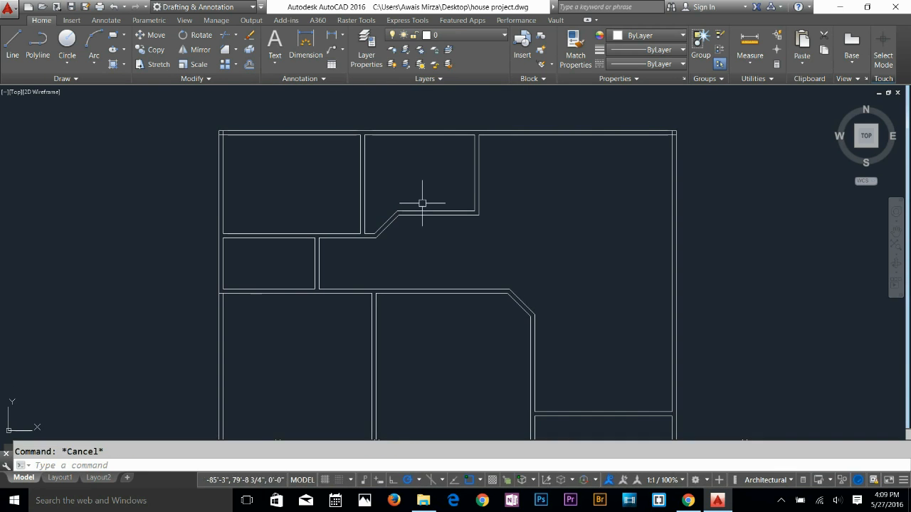
scroll(449, 222, "up", 5)
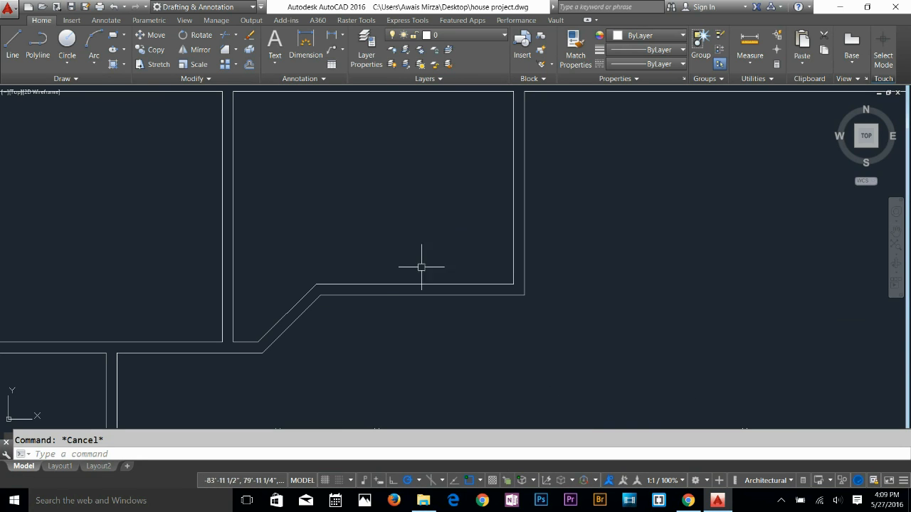
mouse_move(309, 350)
middle_mouse_down()
mouse_move(323, 325)
mouse_move(346, 312)
middle_mouse_up()
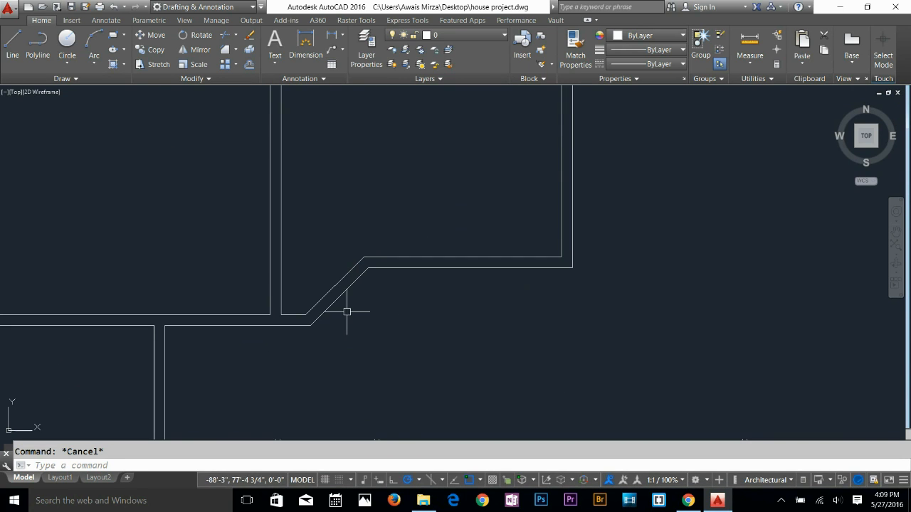
type("m")
key("Return")
left_click(621, 202)
left_click(512, 221)
key("Return")
left_click(532, 306)
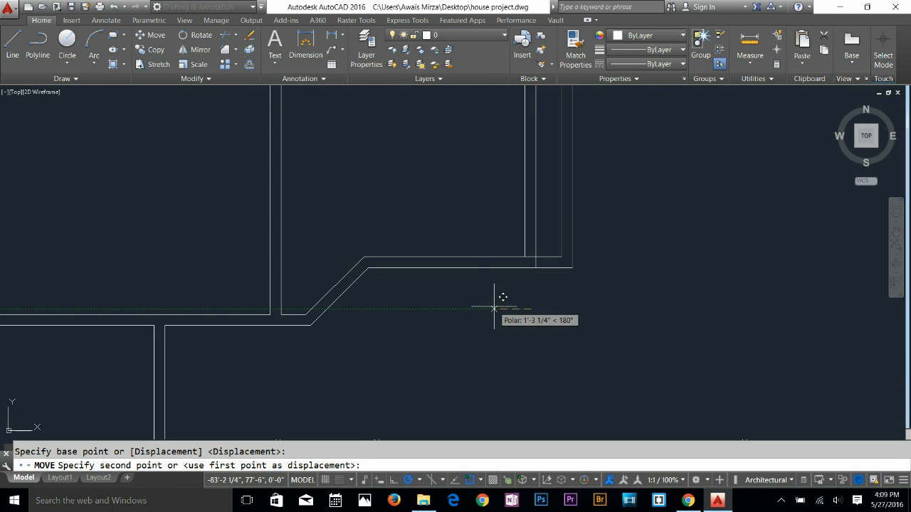
type("1'")
key("Escape")
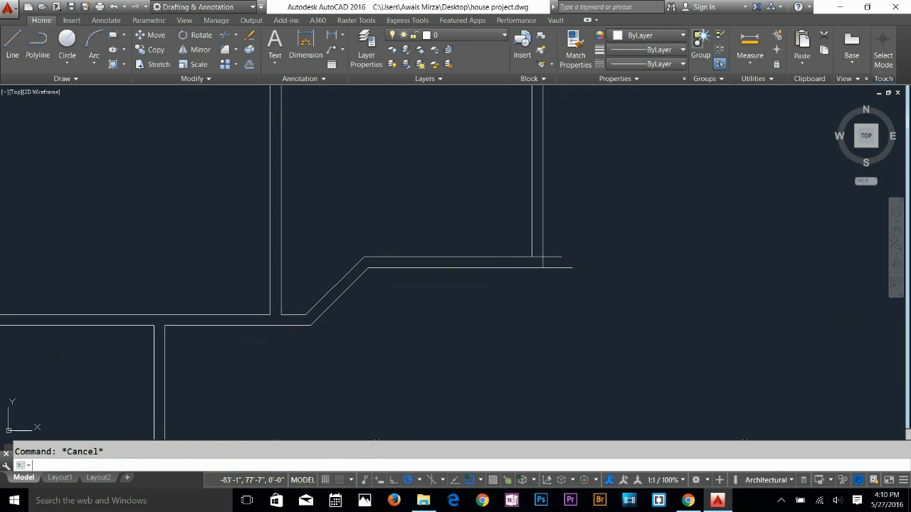
Fillet the inner and outer wall lines at the upper middle room's lower-right corner into sharp corners
type("f")
key("Return")
left_click(513, 256)
left_click(532, 241)
key("Return")
left_click(535, 266)
key("Escape")
scroll(530, 269, "down", 3)
scroll(345, 300, "up", 1)
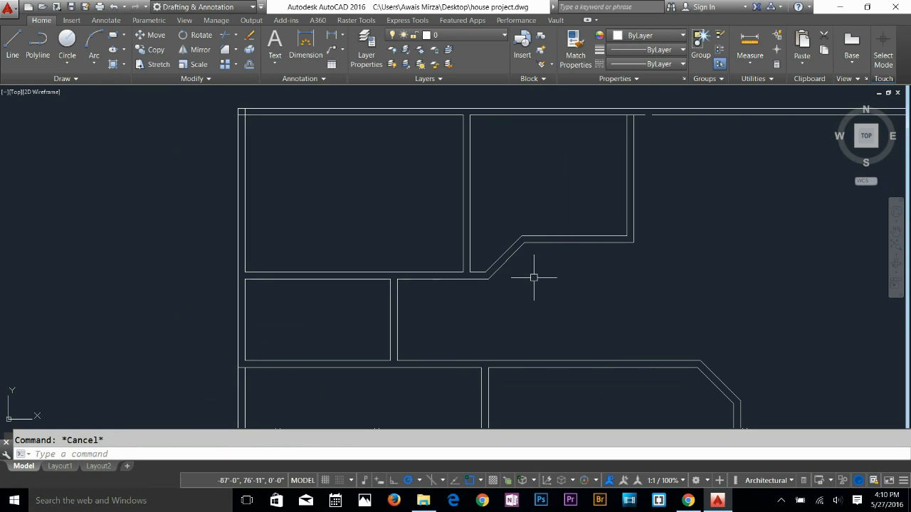
scroll(520, 280, "up", 2)
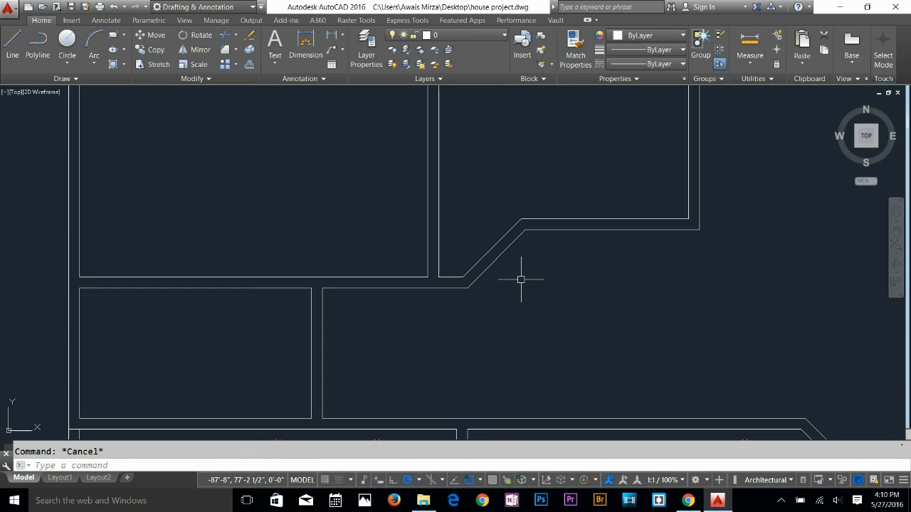
Delete the two diagonal wall lines at the upper middle room's lower-left corner
left_click(521, 242)
left_click(487, 260)
key("Delete")
key("Escape")
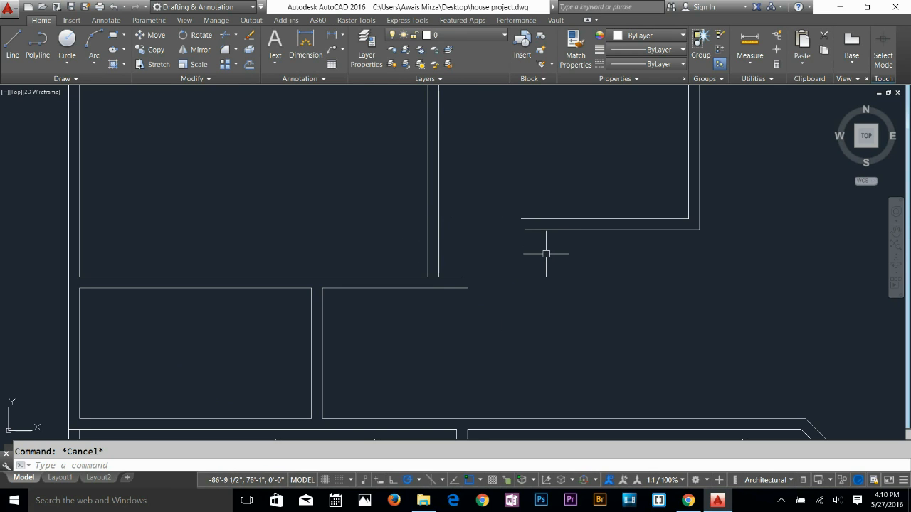
key("BackSpace")
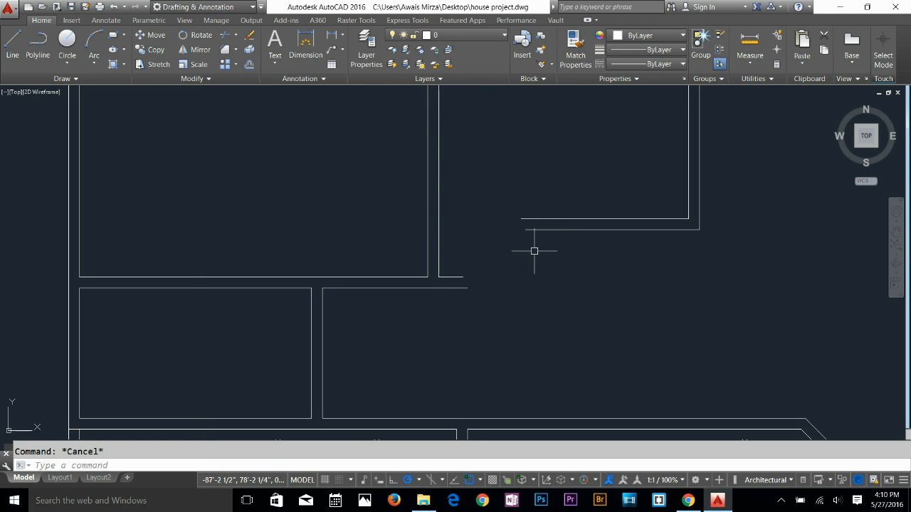
Draw a vertical line about 1'-1 1/2" long straight down from the left end of the outer horizontal wall line
type("l")
key("Return")
left_click(526, 231)
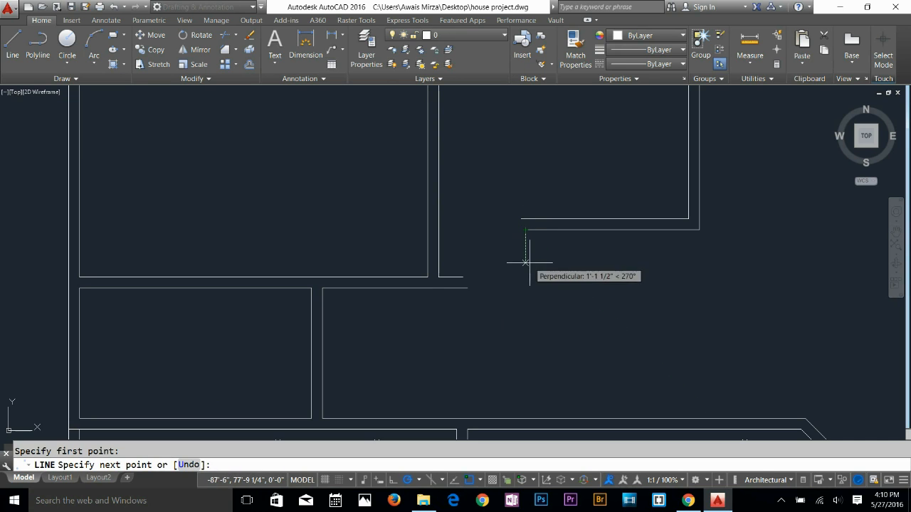
key("Escape")
Fillet the new vertical line with the lower outer wall line into a sharp corner
type("f")
key("Return")
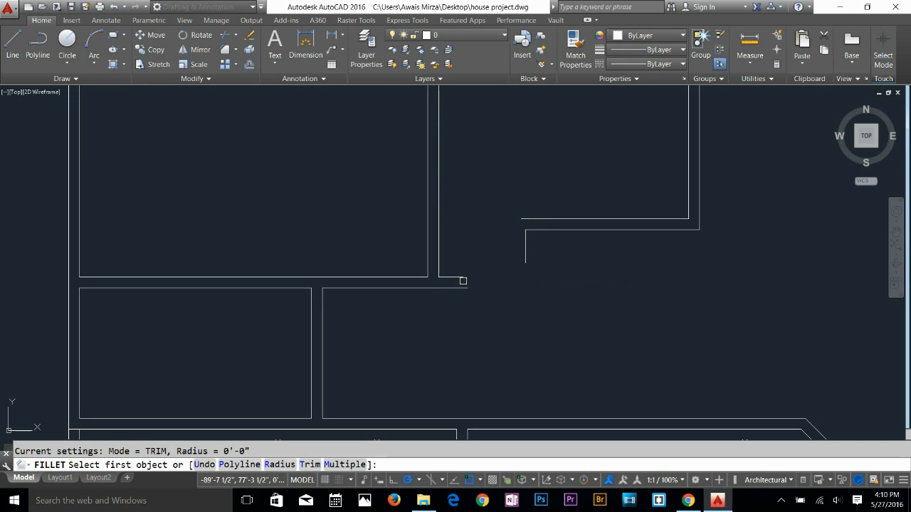
left_click(463, 289)
left_click(525, 260)
key("Return")
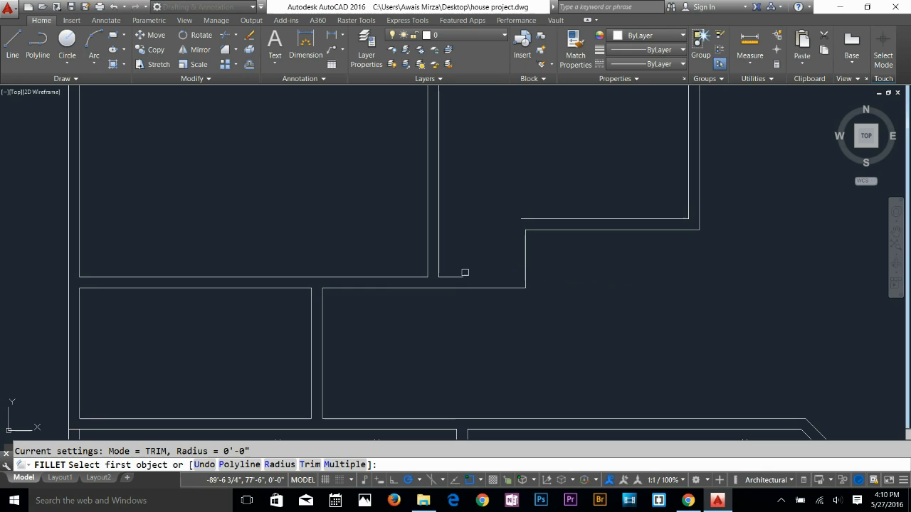
left_click(461, 276)
key("Escape")
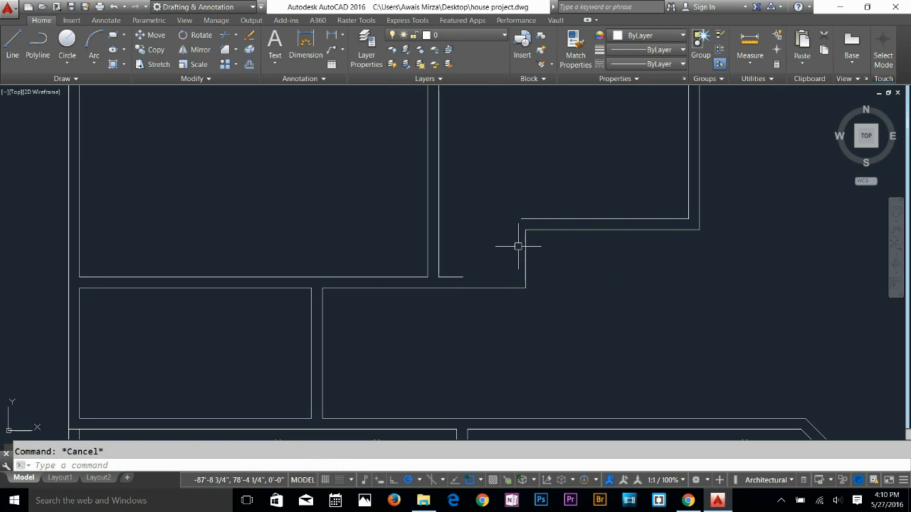
type("l")
key("Return")
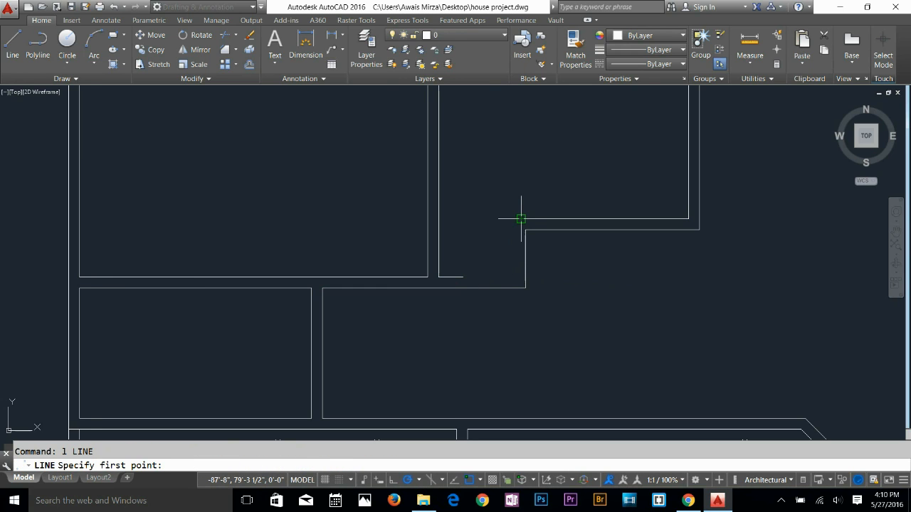
key("Escape")
Offset the short vertical wall line 4.5" to the left, toward the upper middle room
type("o")
key("Return")
type("4.5")
key("Return")
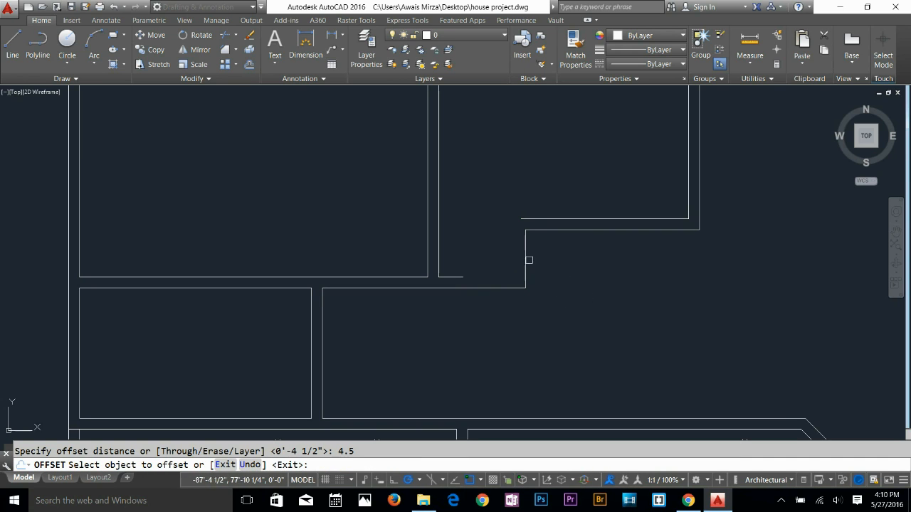
left_click(525, 261)
left_click(481, 259)
key("Escape")
Fillet the offset line with the upper middle room's lower and upper inner wall lines to form sharp corners
type("f")
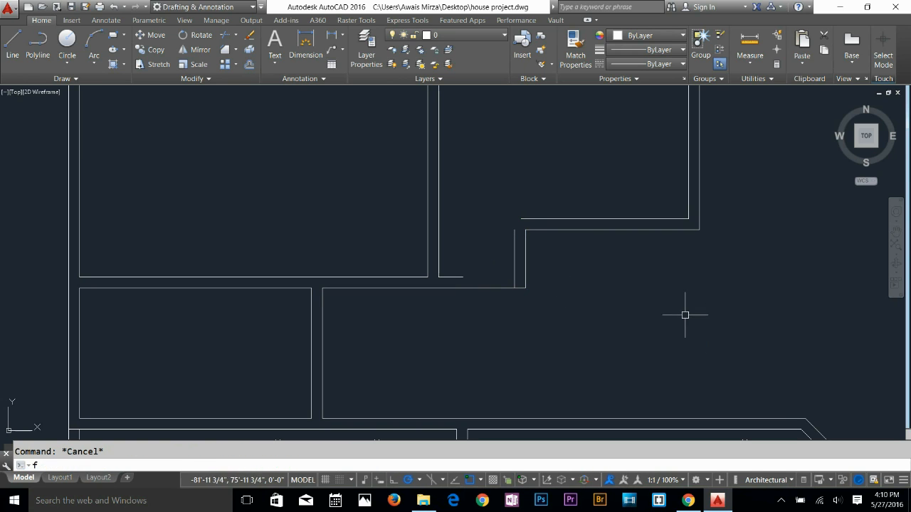
key("Return")
left_click(451, 276)
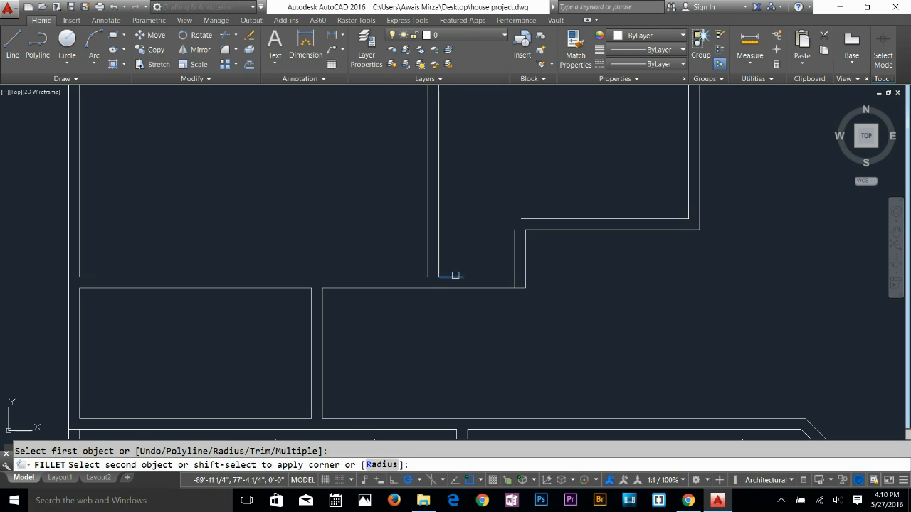
left_click(510, 248)
left_click(506, 250)
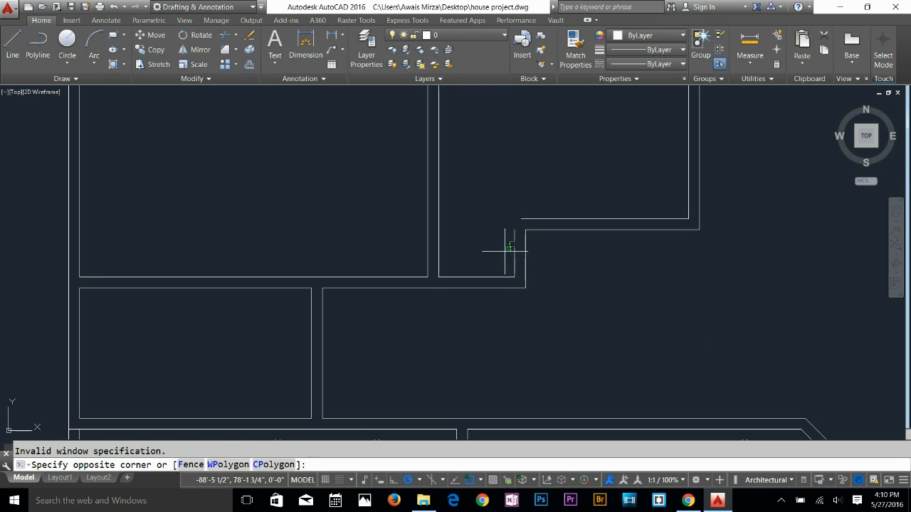
key("Escape")
key("Return")
left_click(514, 242)
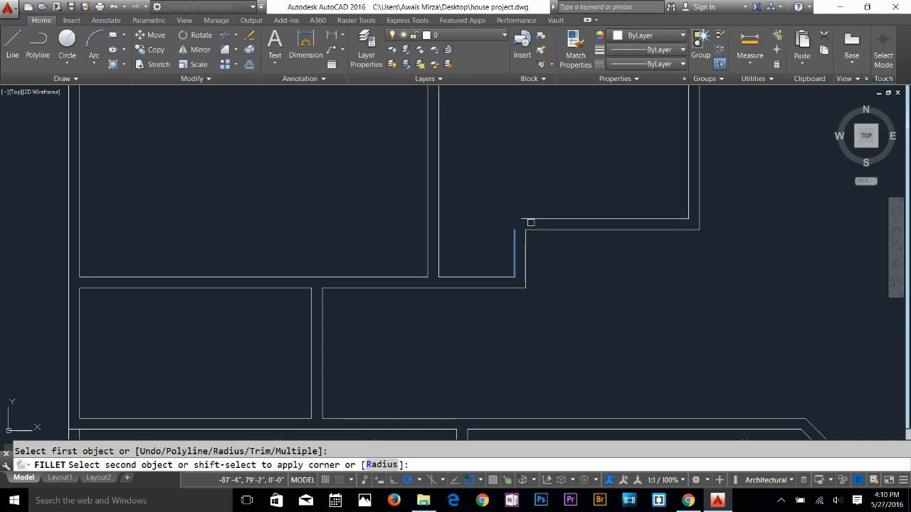
left_click(530, 219)
key("Escape")
Measure the inside width of the upper middle room's narrow lower part
type("d poi")
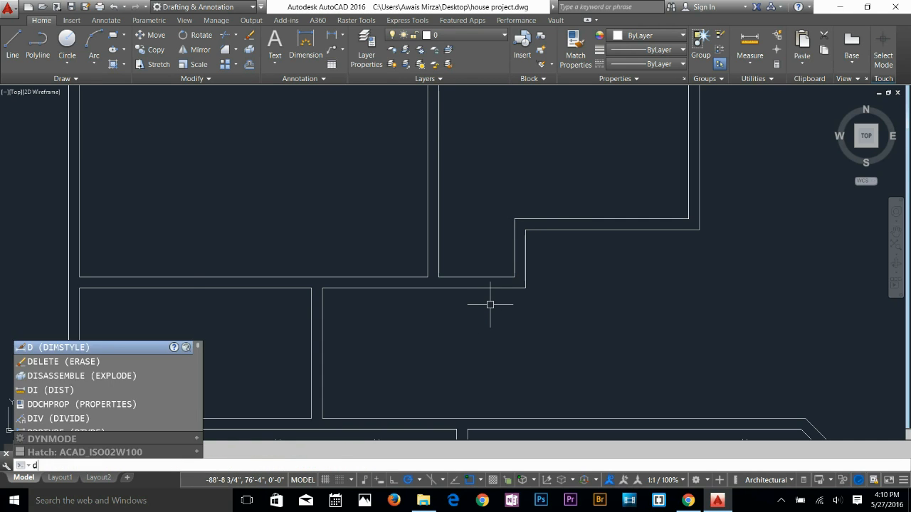
key("Return")
left_click(439, 276)
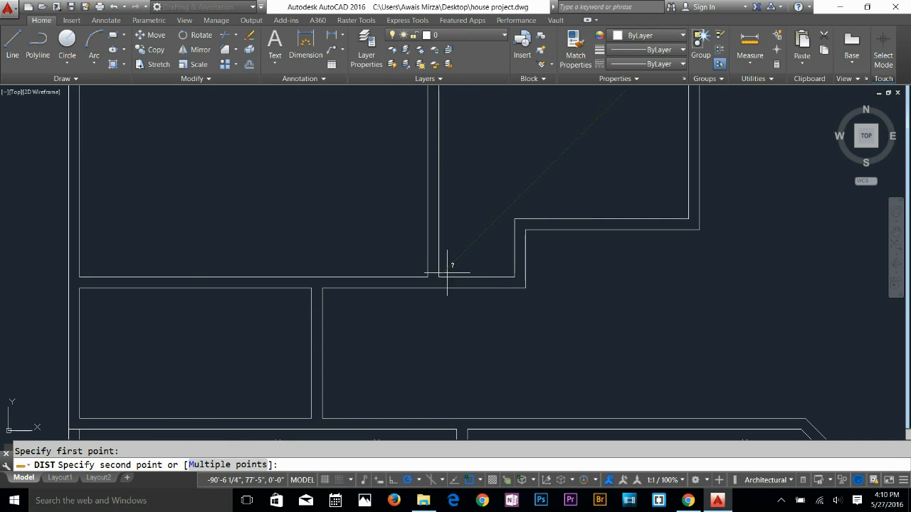
left_click(514, 277)
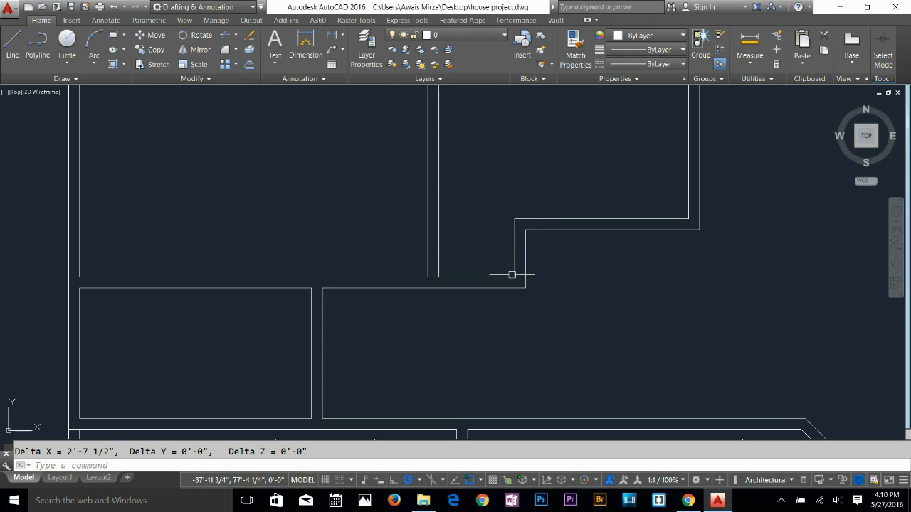
key("Escape")
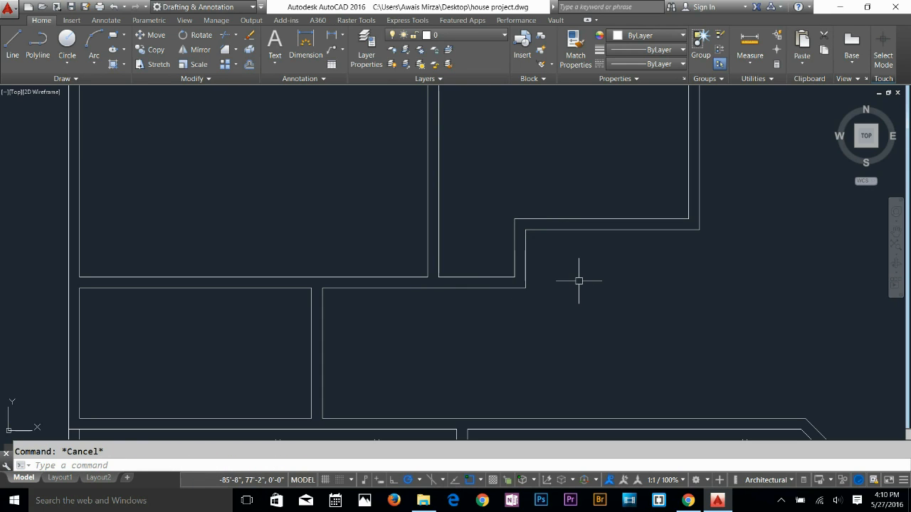
type("m")
key("Return")
left_click(565, 254)
left_click(490, 254)
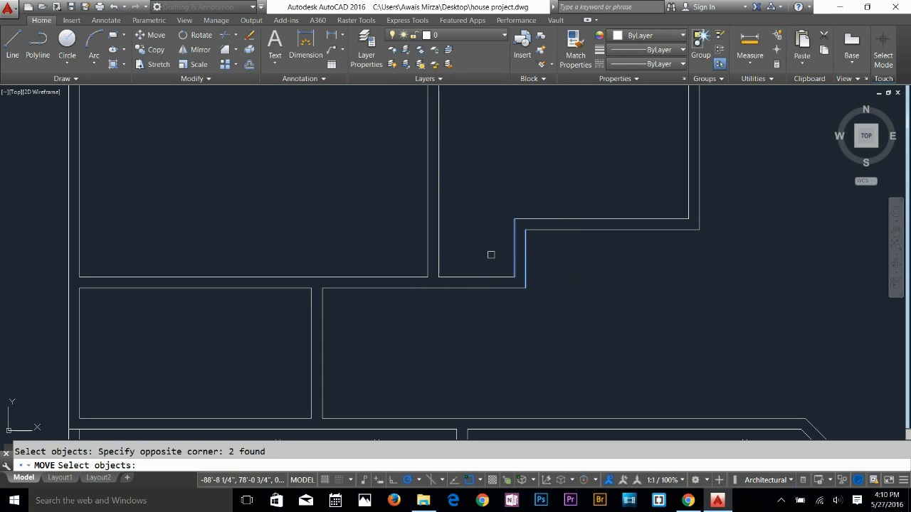
key("Return")
left_click(582, 341)
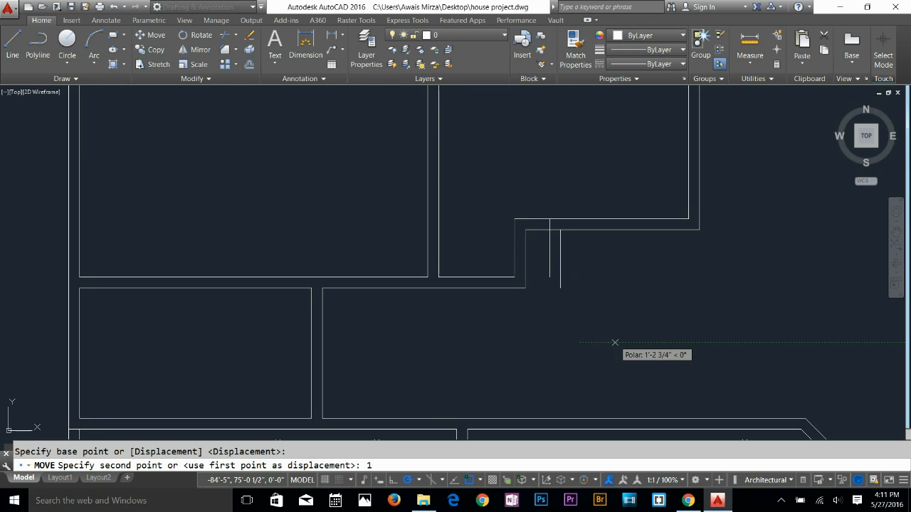
key("Escape")
key("Return")
type("3'")
key("Return")
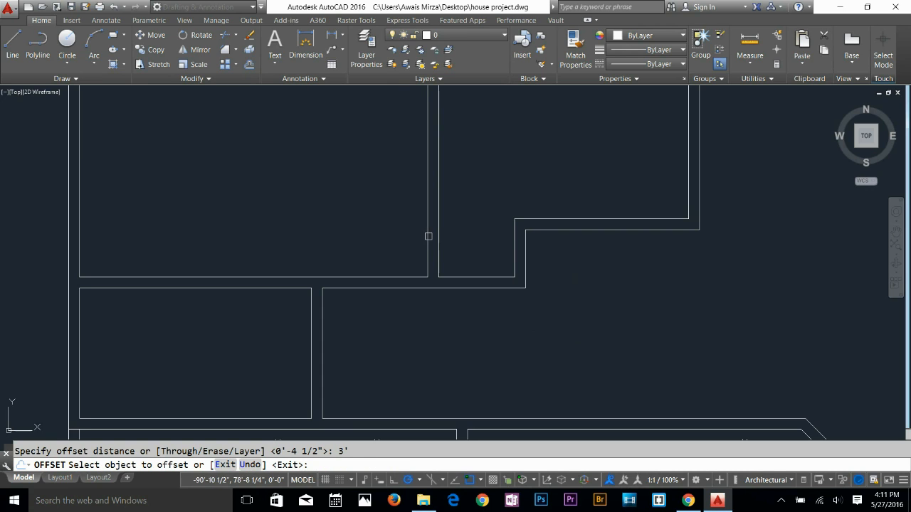
left_click(439, 239)
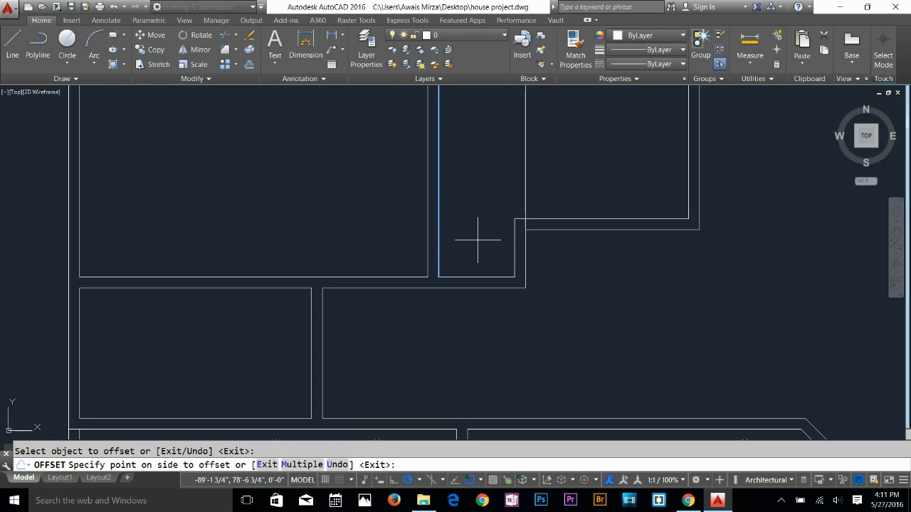
key("Escape")
Move both short vertical wall lines of the upper middle room's stepped corner 4.5" to the right
type("m")
key("Return")
left_click(558, 244)
left_click(525, 317)
key("Return")
left_click(527, 318)
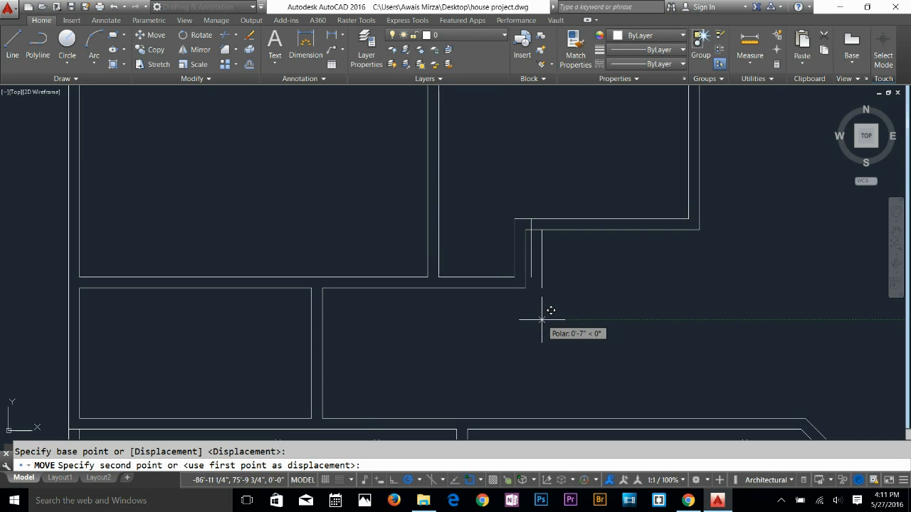
key("Escape")
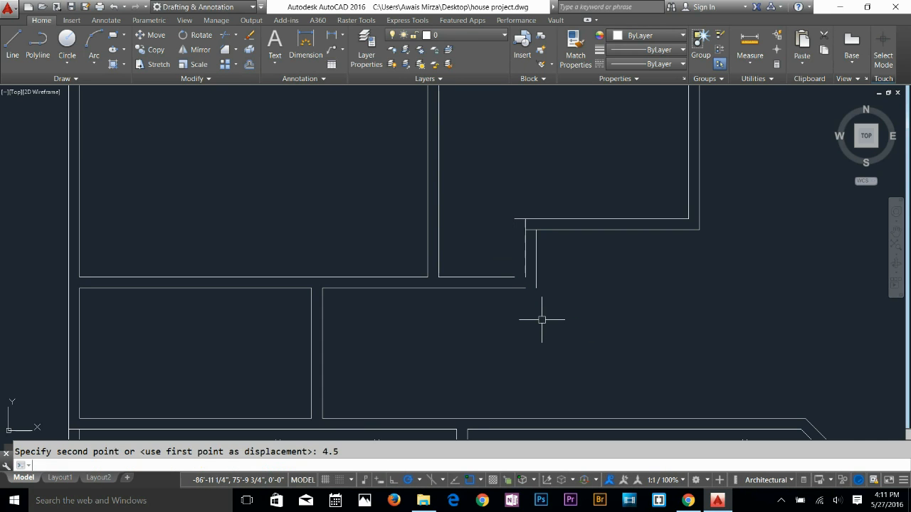
Fillet the moved vertical lines with the inner and outer lower wall lines at the bottom of the step
type("f")
key("Return")
left_click(510, 276)
left_click(525, 265)
key("Return")
left_click(517, 288)
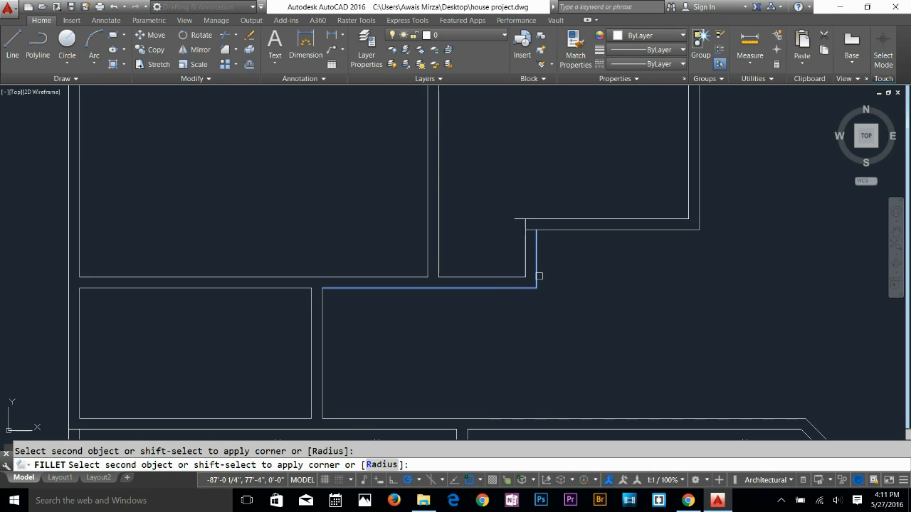
left_click(526, 243)
key("Return")
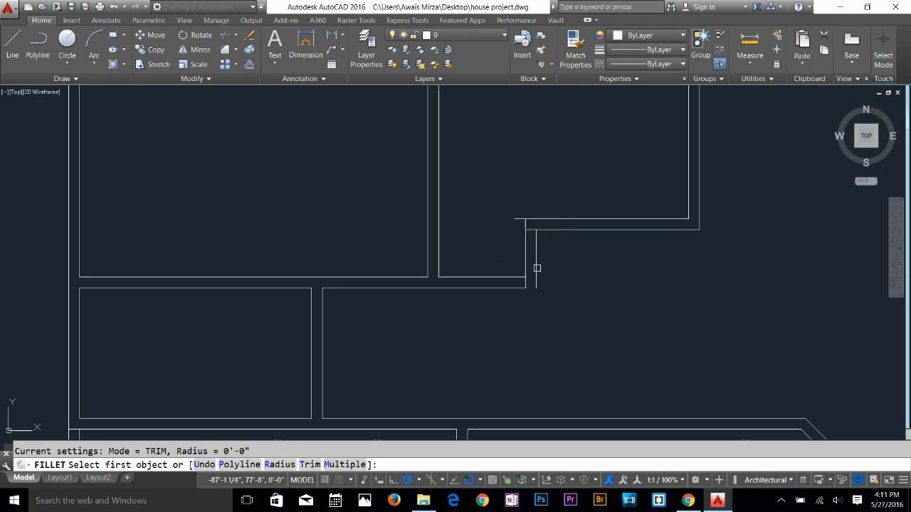
left_click(512, 288)
left_click(536, 278)
Fillet the moved vertical lines with both upper horizontal wall lines, and clean up the step's lower inner corner
key("Return")
left_click(526, 238)
left_click(555, 229)
key("Return")
left_click(549, 231)
left_click(539, 248)
key("Return")
left_click(509, 276)
key("Escape")
Measure the inside width of the narrow lower part after the wall move
type("d poi")
key("Return")
left_click(438, 276)
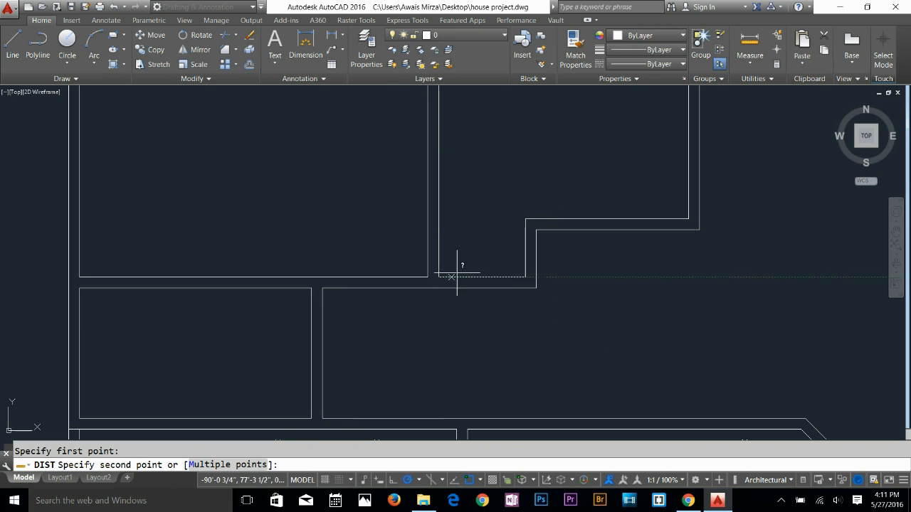
left_click(525, 277)
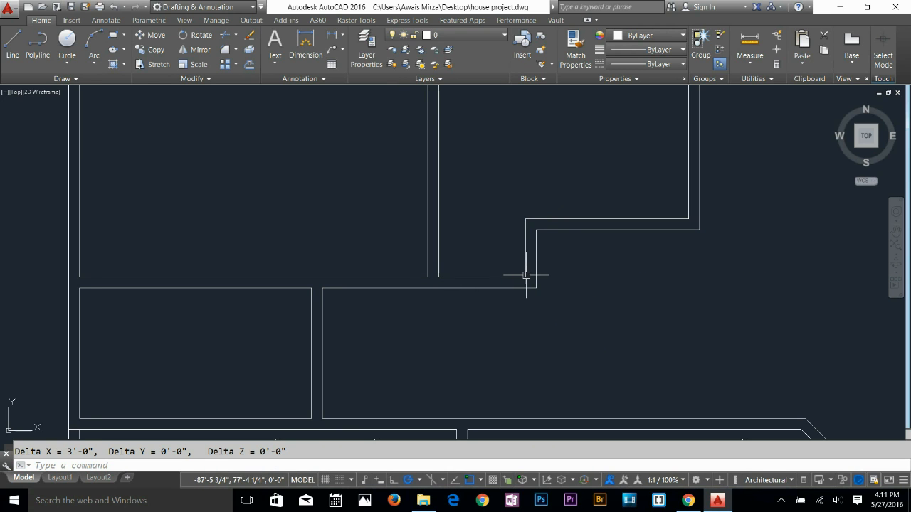
key("Escape")
Fillet both lines of the upper middle room's right wall with the top exterior wall's inner line
middle_click_drag(670, 228, 613, 341)
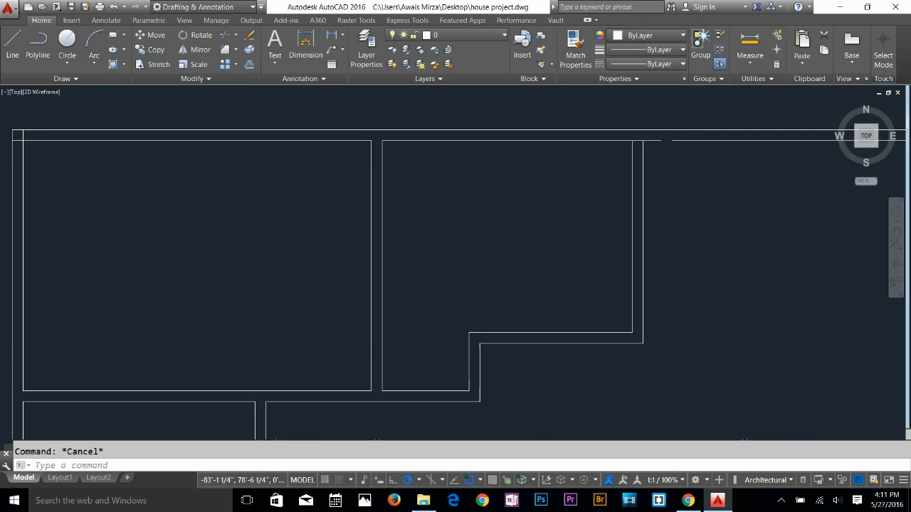
middle_click_drag(673, 125, 545, 208)
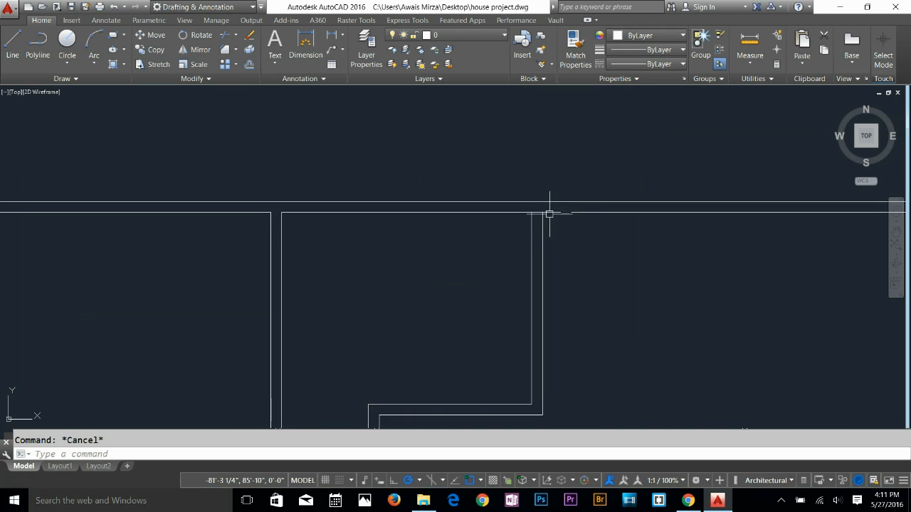
scroll(545, 207, "up", 2)
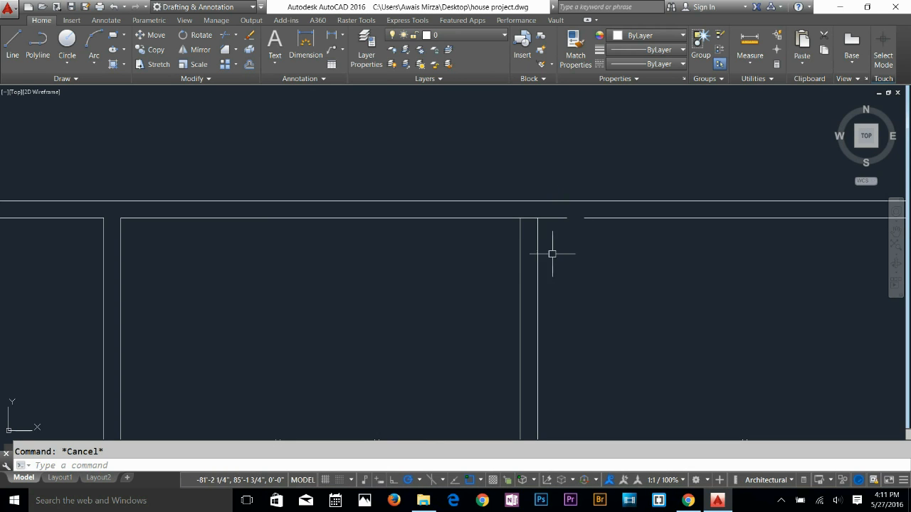
type("f")
key("space")
left_click(519, 249)
left_click(509, 219)
key("space")
left_click(538, 228)
scroll(567, 249, "down", 5)
middle_click_drag(567, 248, 471, 158)
scroll(533, 280, "down", 2)
middle_click_drag(533, 280, 518, 195)
key("Escape")
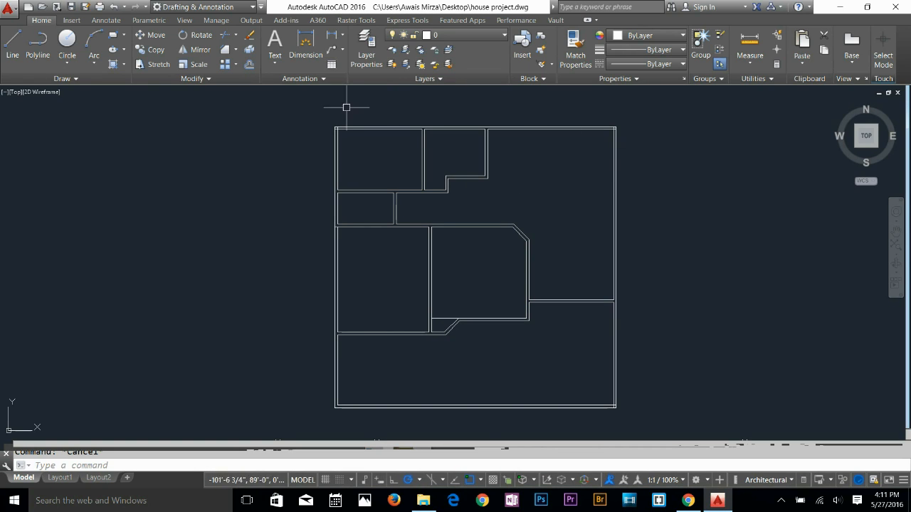
Create three new layers in the layer manager named 2d walls, Doors and windows
left_click(365, 48)
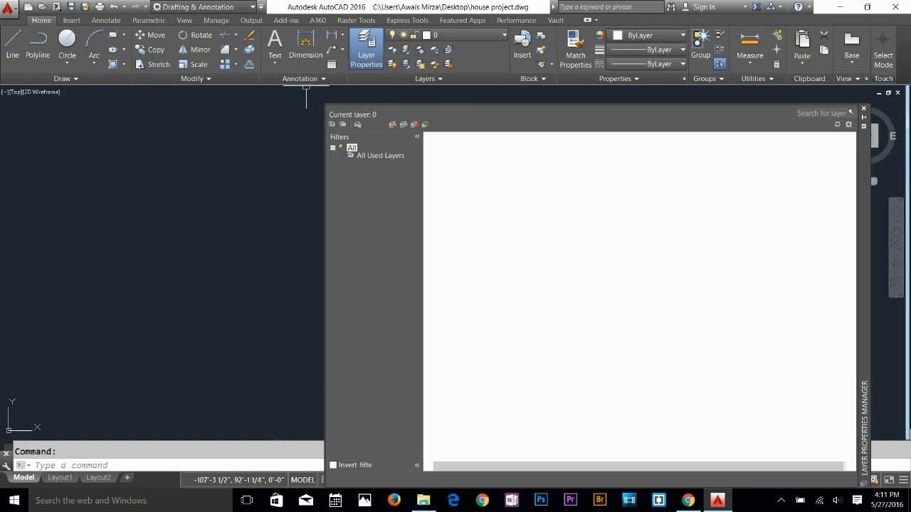
key("alt+n")
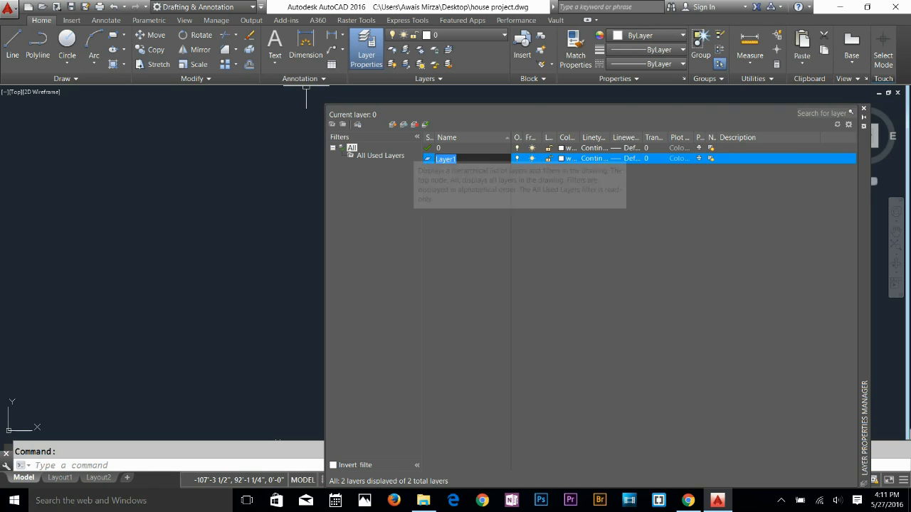
type("2d walls")
key("Return")
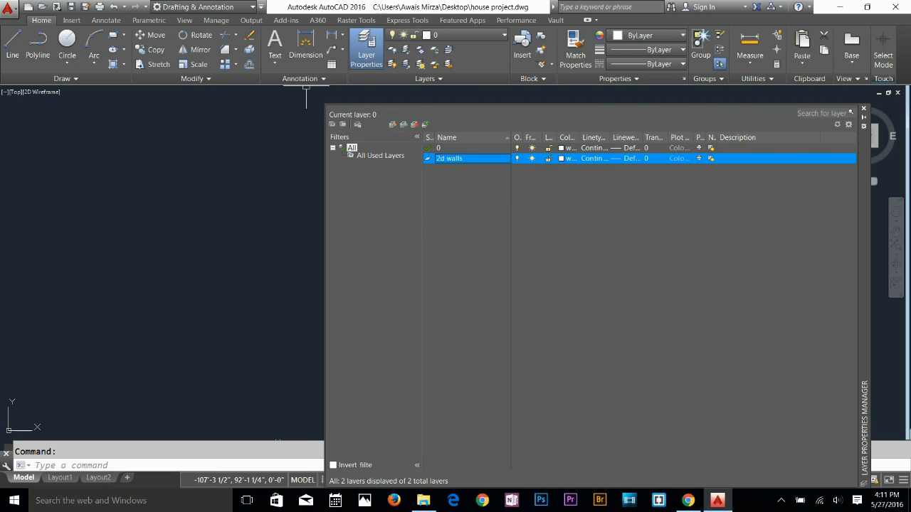
key("alt+n")
type("Doors")
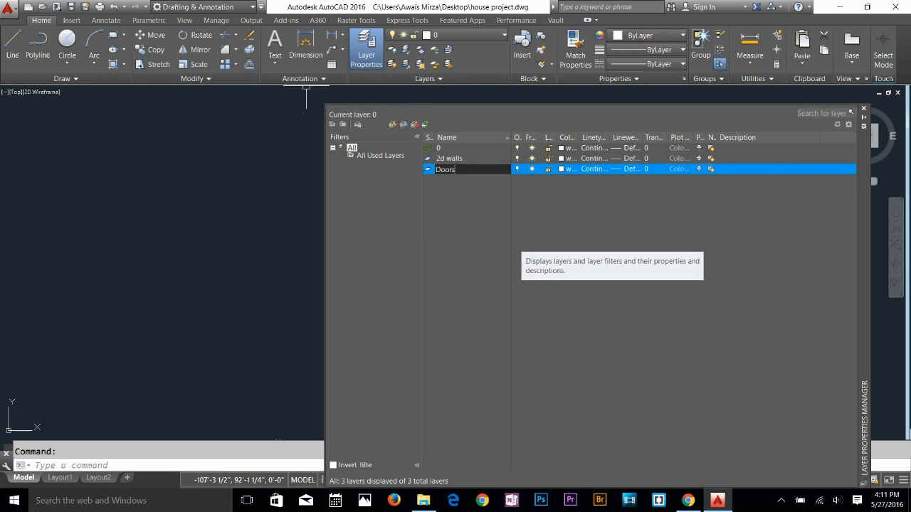
key("Return")
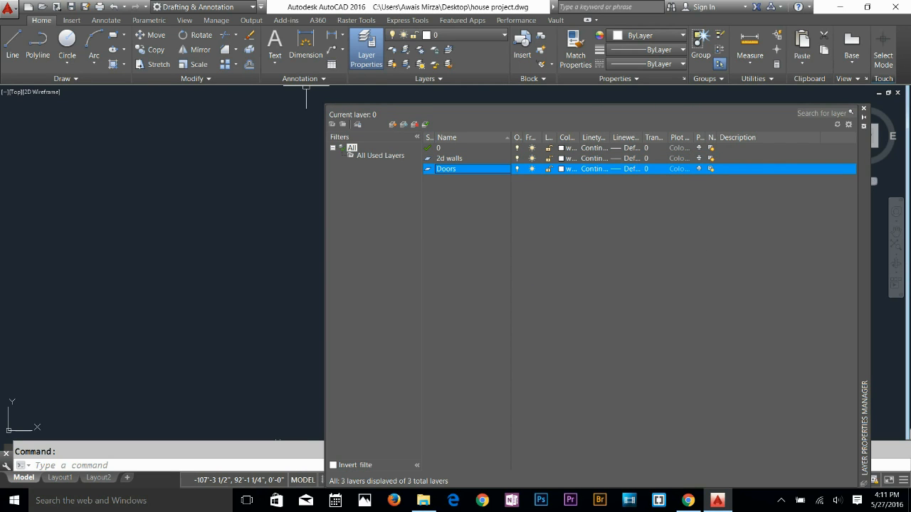
key("alt+n")
type("windows")
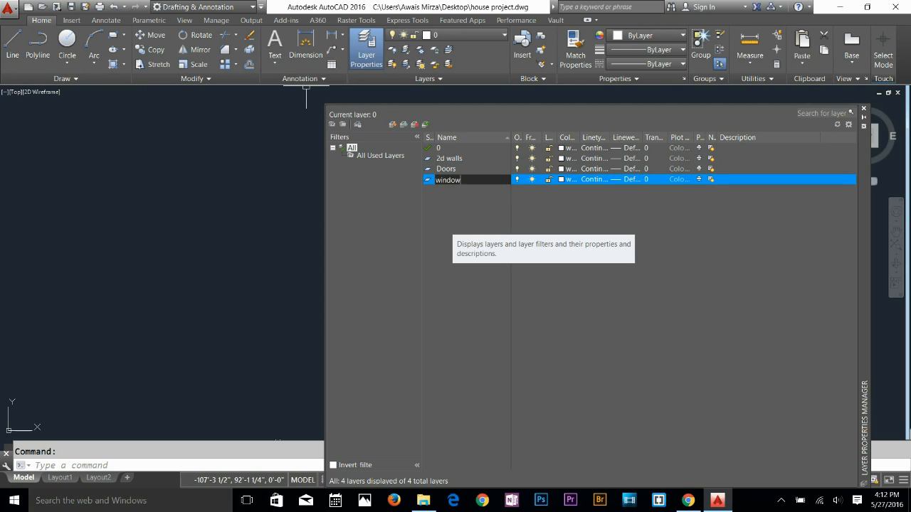
key("Return")
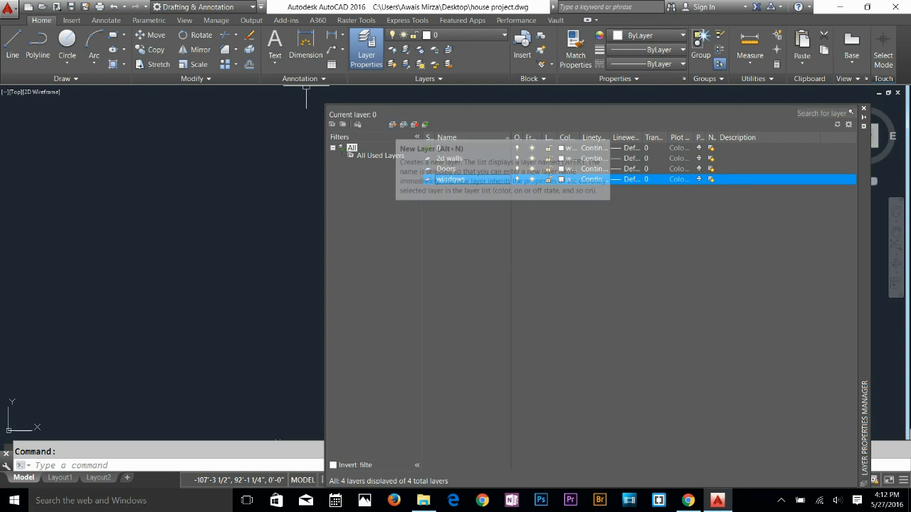
Add two more layers named Interior and Dimensions
key("alt+n")
key("BackSpace")
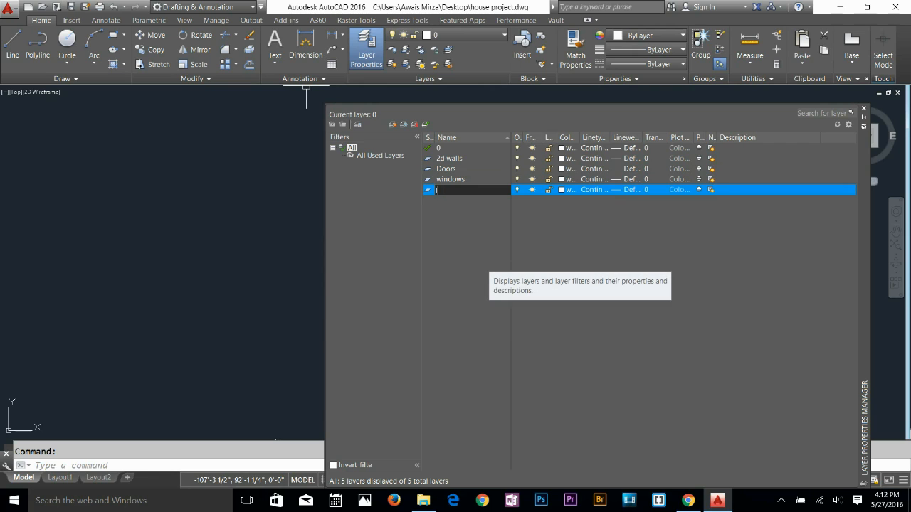
type("Interior")
key("Return")
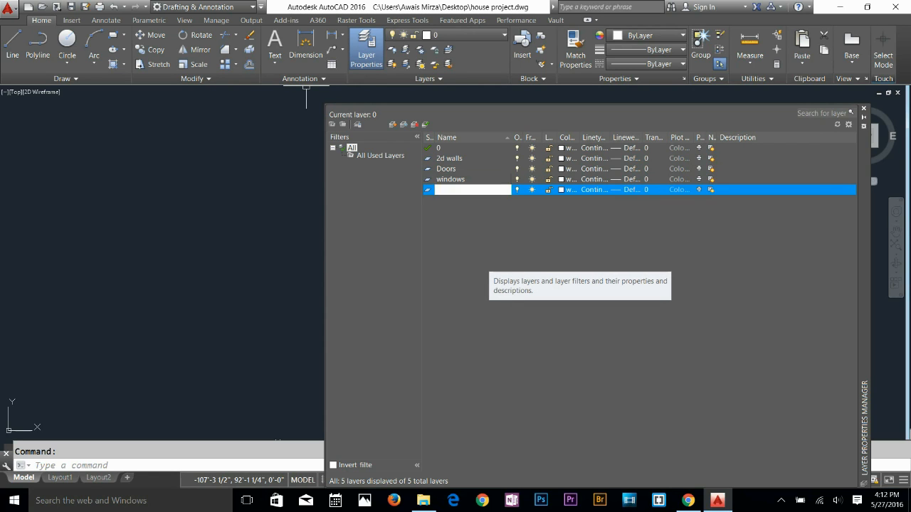
key("alt+n")
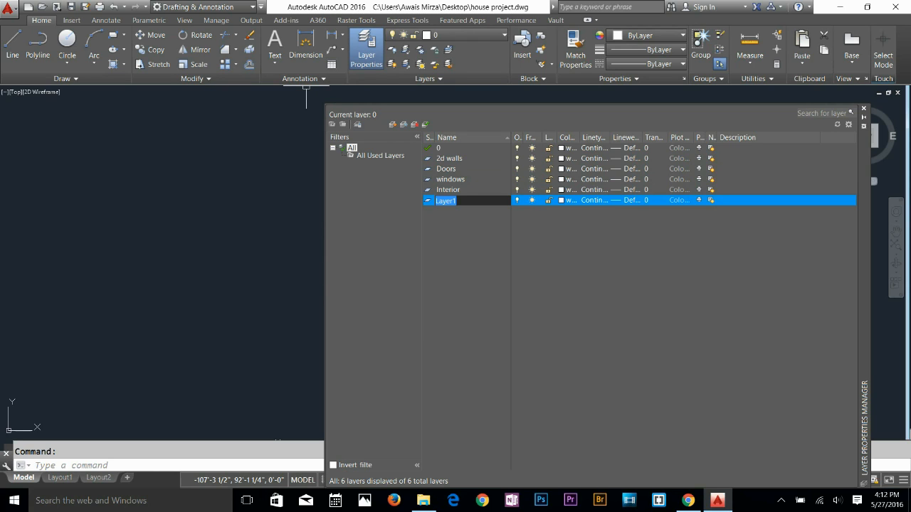
type("Dimensions")
key("Return")
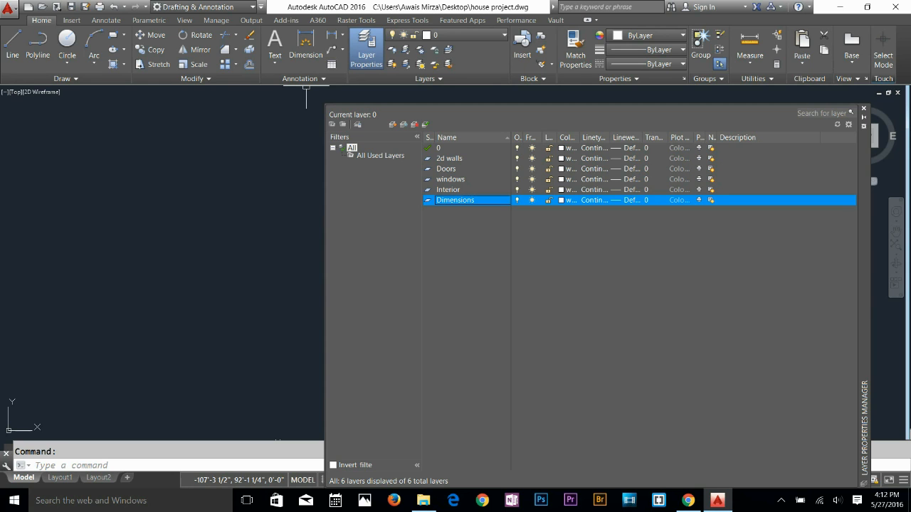
Set the colour of the Doors layer to green, index colour 75
left_click(567, 169)
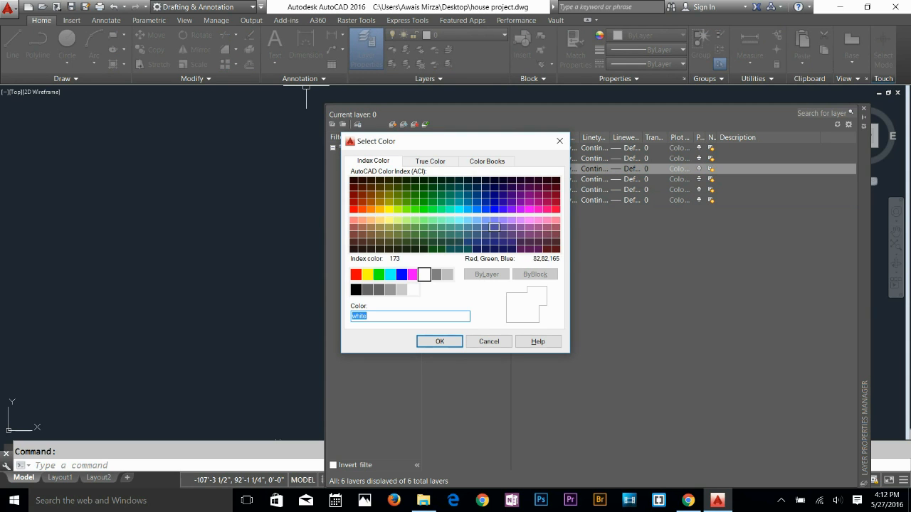
left_click(423, 234)
left_click(406, 234)
left_click(440, 341)
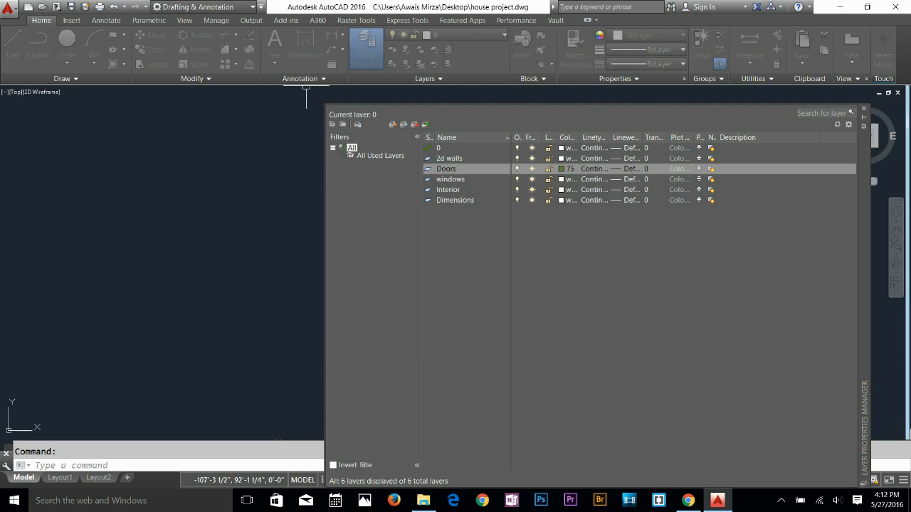
Set the windows layer's colour to blue, index colour 163, and close the layer manager
left_click(561, 179)
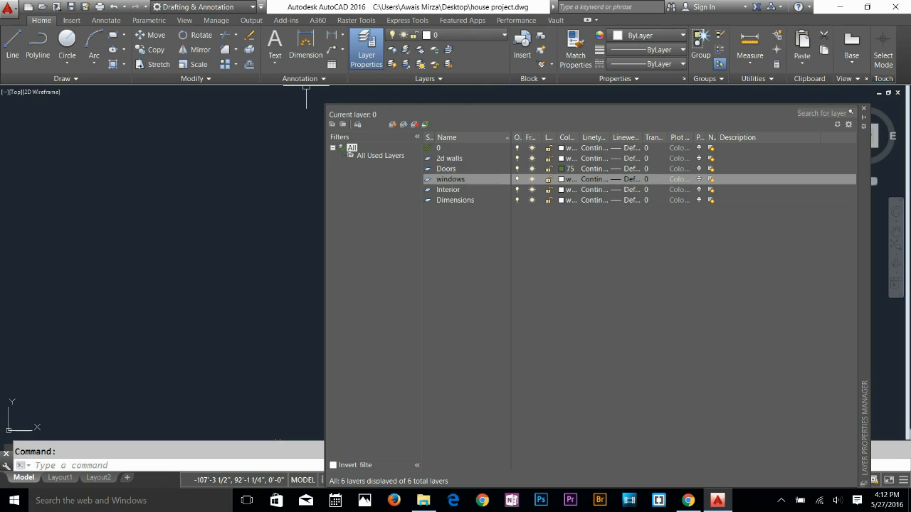
left_click(485, 227)
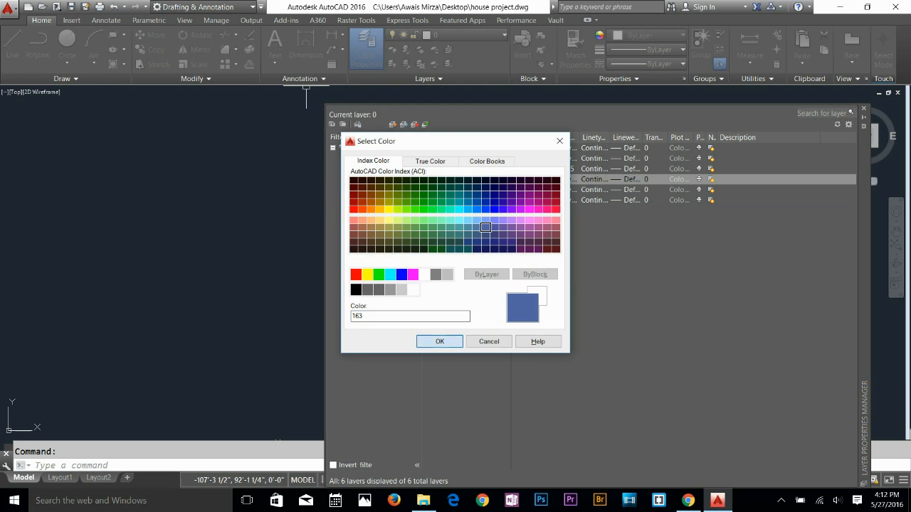
left_click(440, 341)
left_click(863, 108)
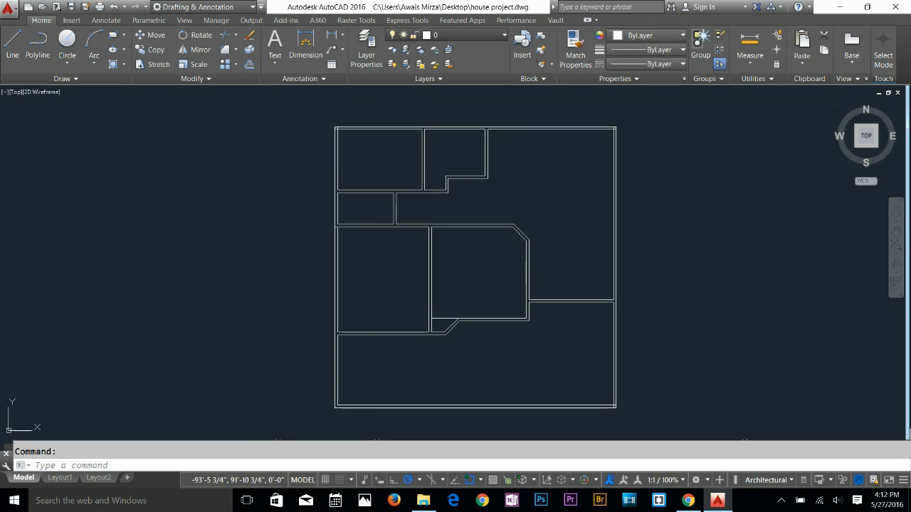
Move all lines of the floor plan onto the 2d walls layer and make that layer current
left_click(426, 35)
key("Escape")
left_click(658, 109)
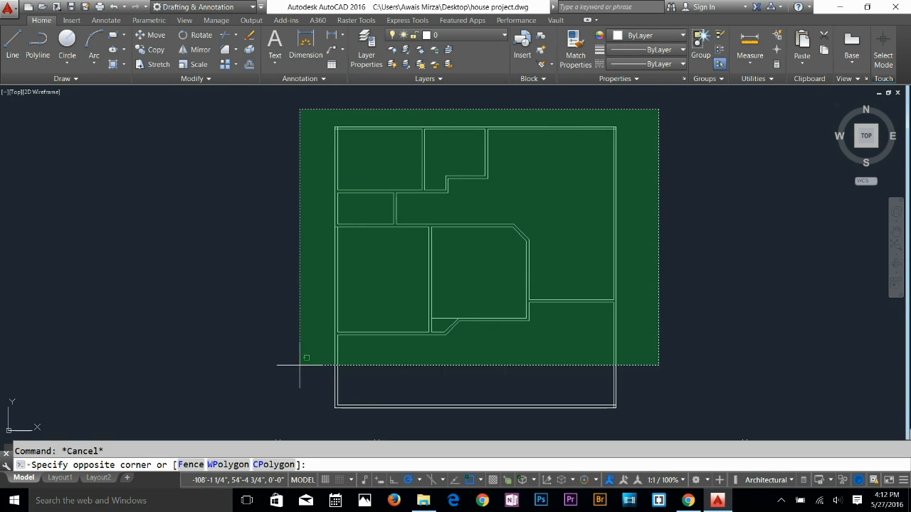
left_click(298, 416)
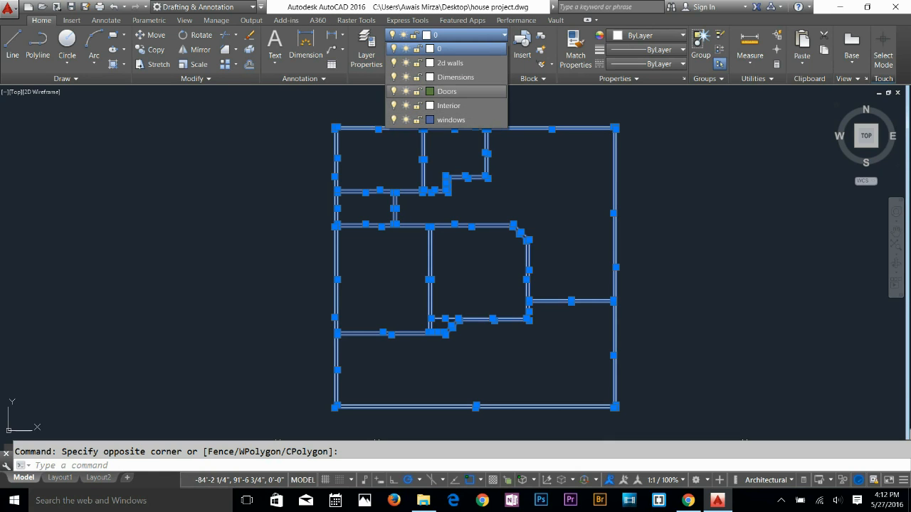
left_click(450, 62)
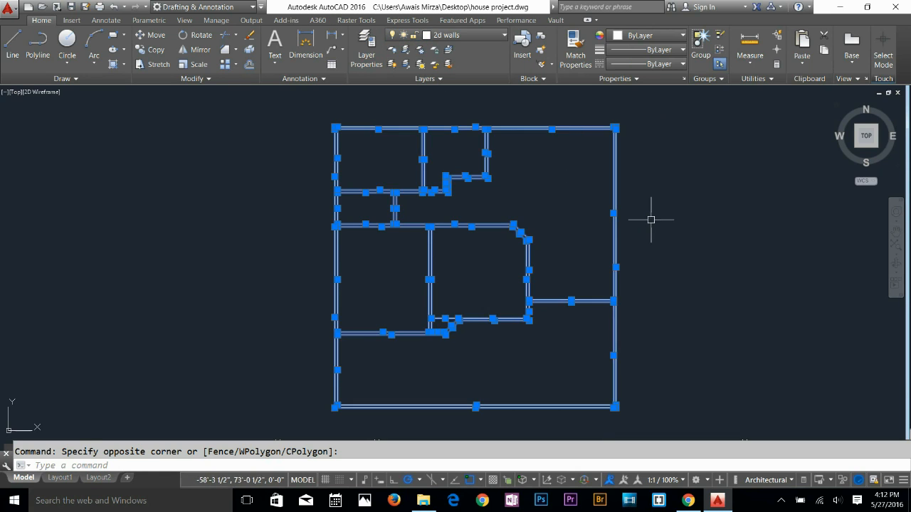
key("Escape")
left_click(462, 35)
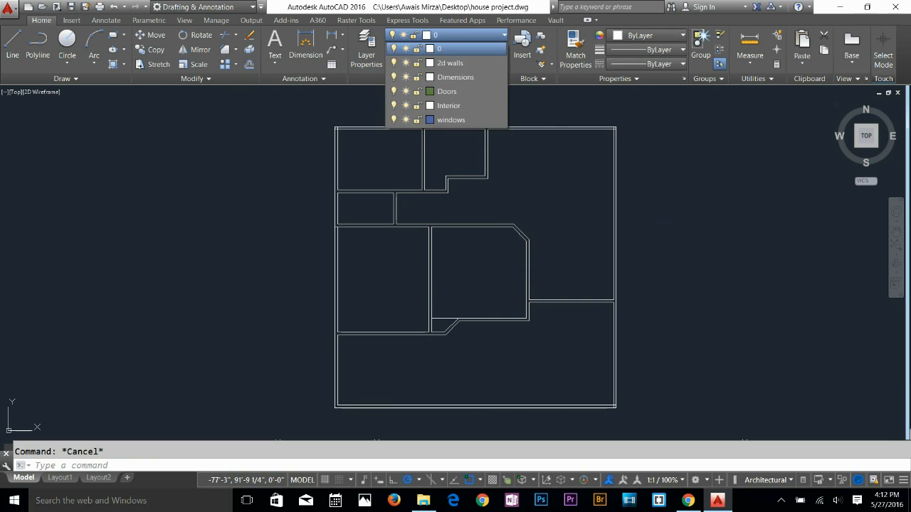
left_click(450, 63)
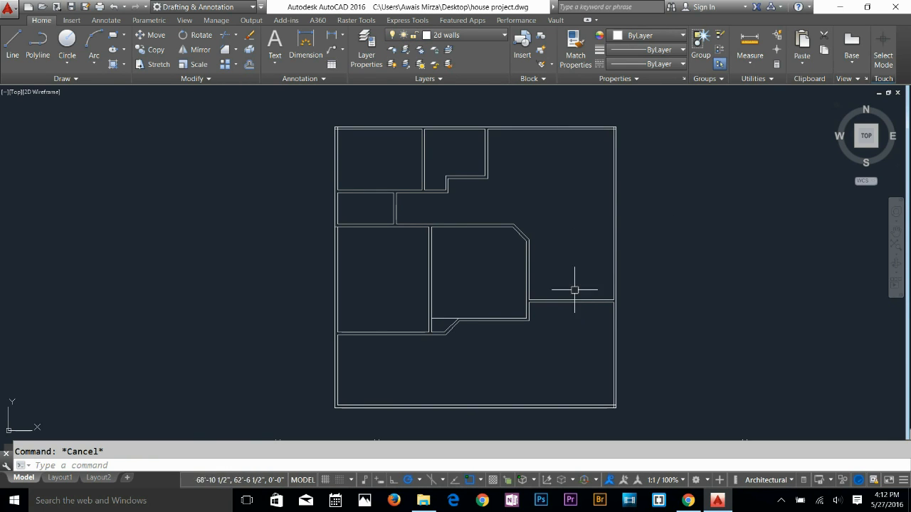
Offset the lower line of the short horizontal wall beside the eastern outer wall 9 inches downward
scroll(569, 285, "up", 6)
mouse_move(534, 275)
middle_mouse_down()
mouse_move(486, 161)
mouse_move(449, 187)
mouse_move(445, 224)
middle_mouse_up()
middle_click_drag(486, 342, 483, 274)
type("o")
key("Return")
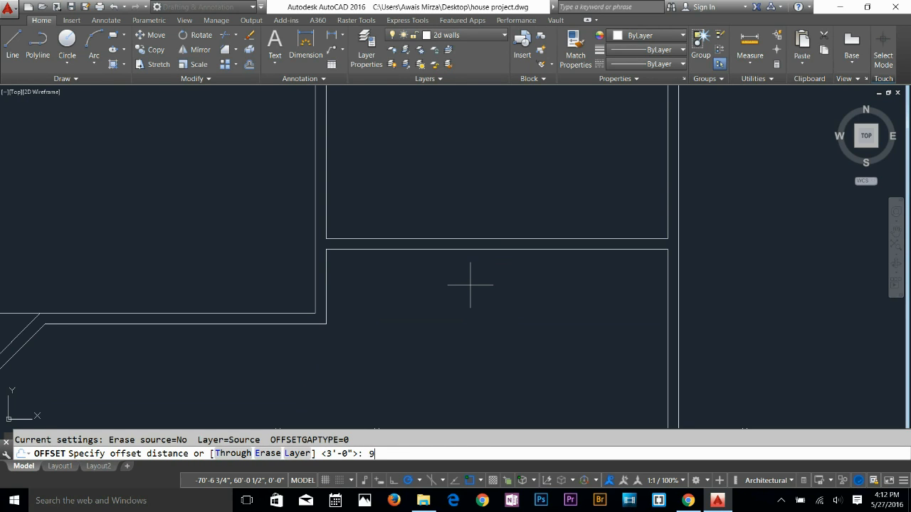
key("Return")
left_click(486, 250)
left_click(480, 285)
key("Escape")
Load the ISO dash linetype ACAD_ISO02W100 from acad.lin into the drawing
left_click(519, 276)
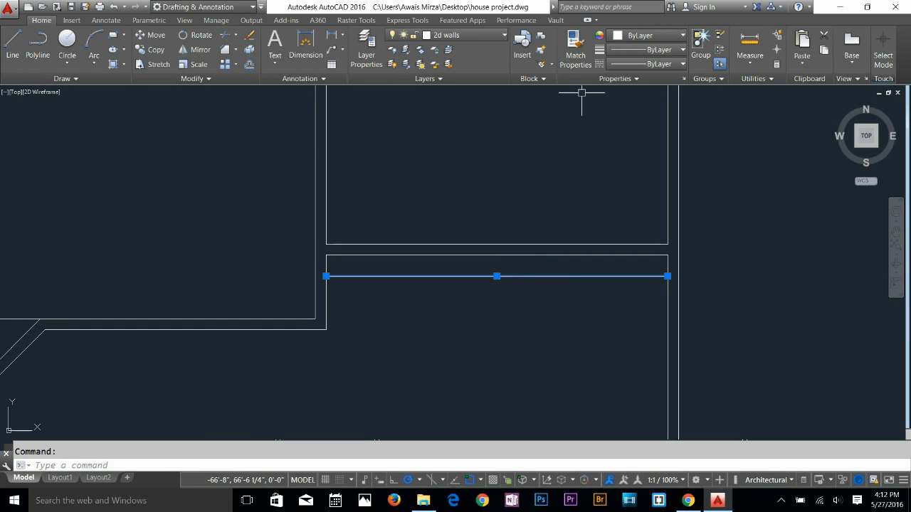
left_click(645, 63)
left_click(645, 64)
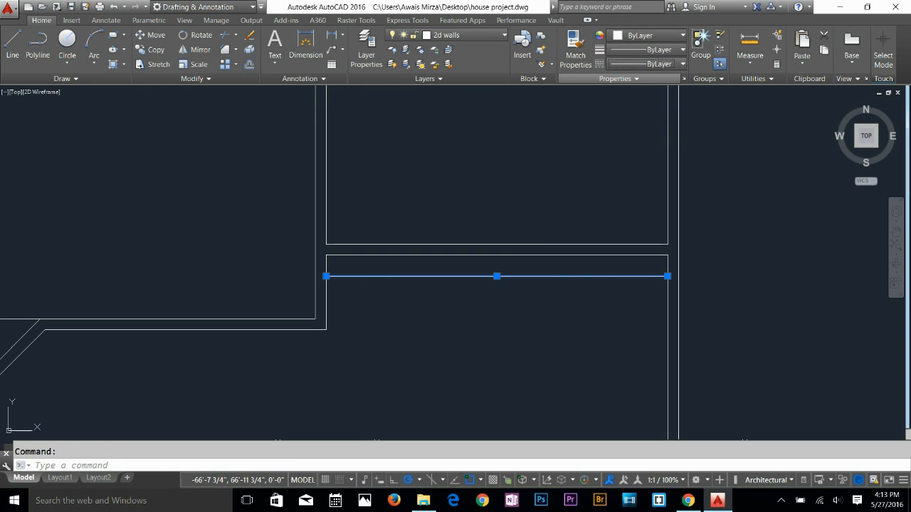
left_click(644, 63)
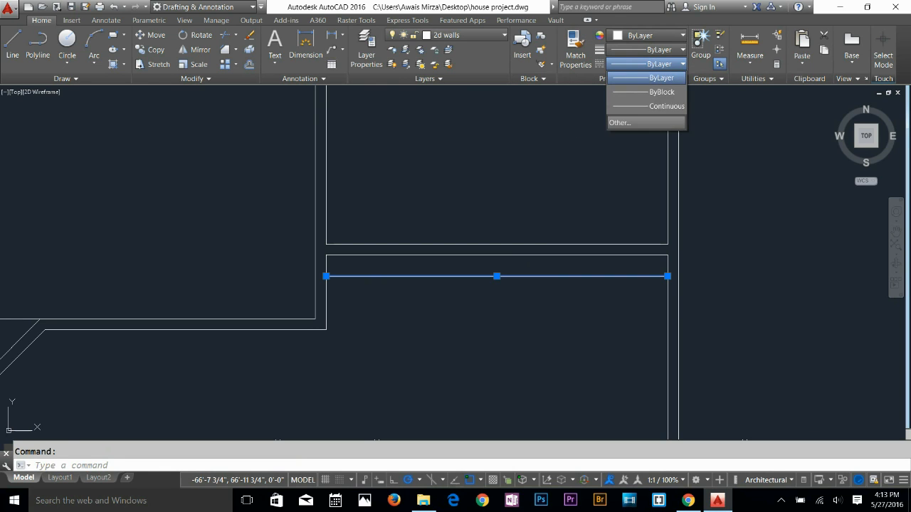
left_click(619, 122)
left_click(553, 151)
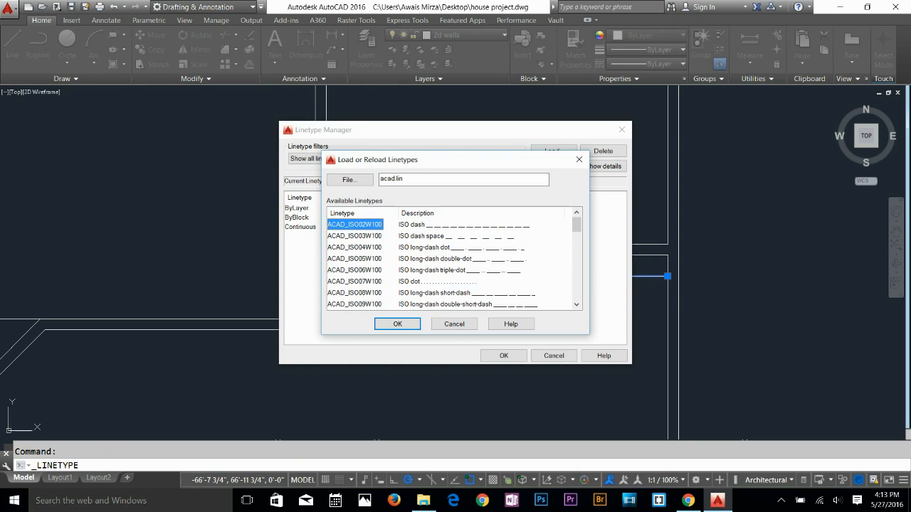
left_click(397, 323)
left_click(503, 356)
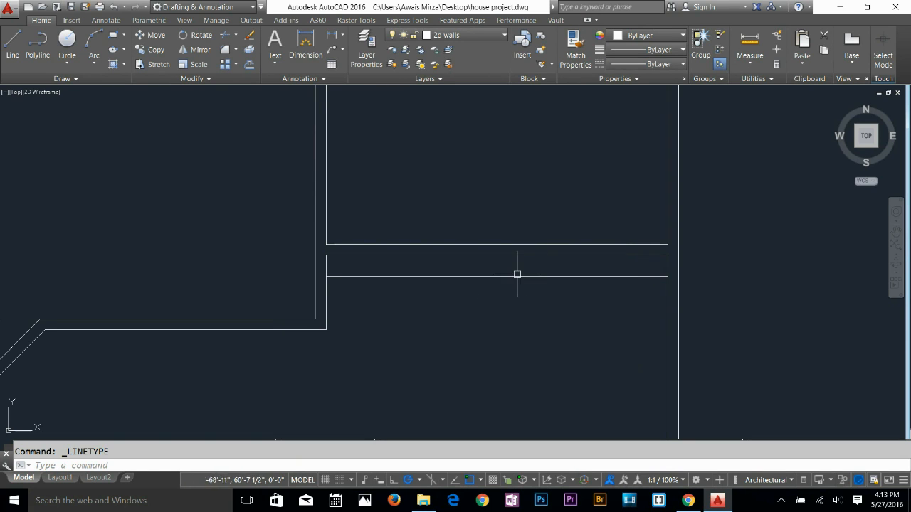
Apply the ISO dash linetype ACAD_ISO02W100 to the offset line below the short horizontal wall
left_click(518, 275)
left_click(643, 63)
left_click(649, 115)
key("Escape")
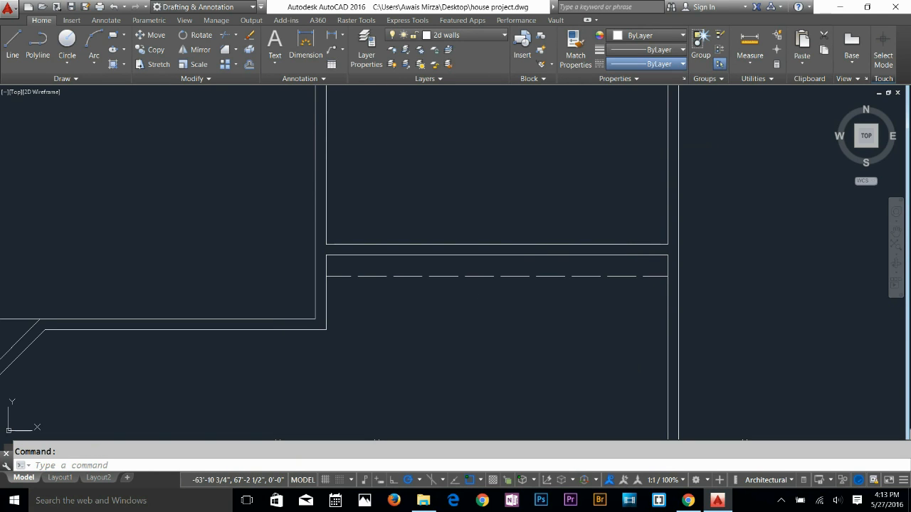
key("Escape")
scroll(484, 234, "down", 3)
mouse_move(471, 248)
middle_mouse_down()
mouse_move(614, 245)
mouse_move(457, 262)
middle_mouse_up()
scroll(494, 230, "up", 1)
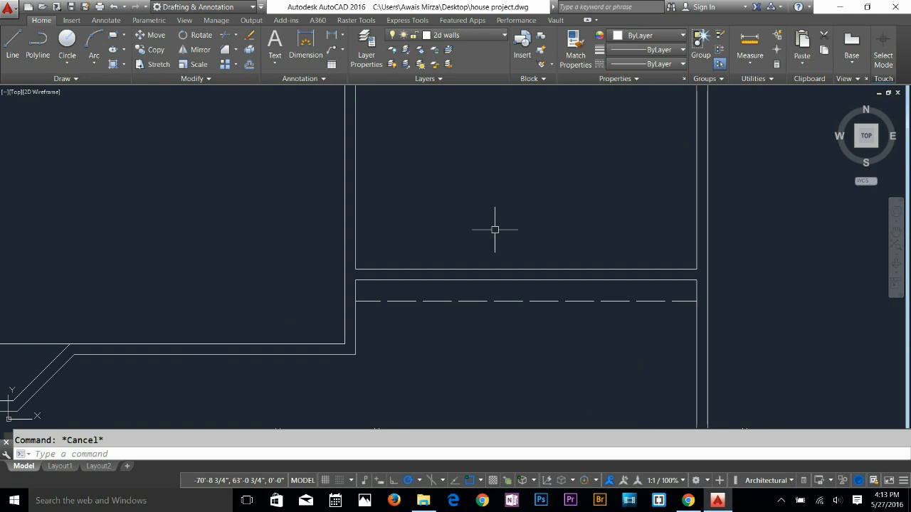
scroll(552, 228, "up", 2)
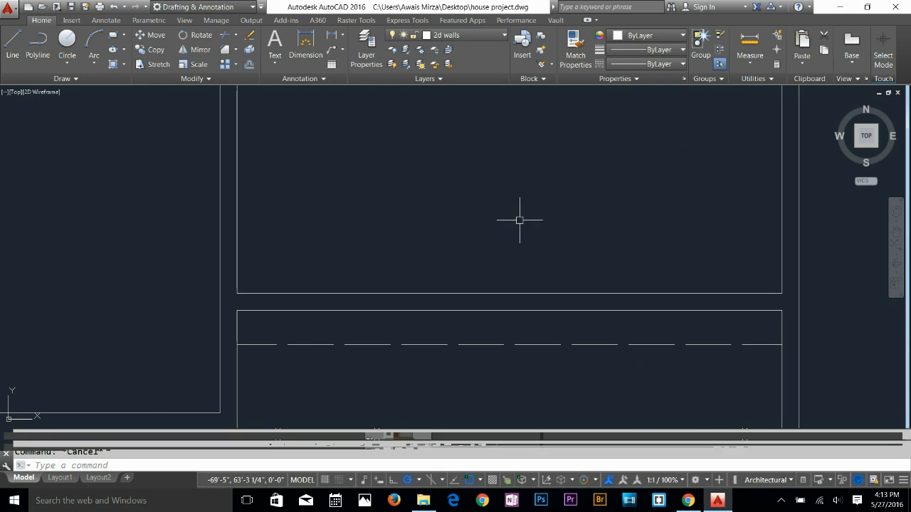
scroll(450, 243, "down", 8)
scroll(471, 289, "up", 2)
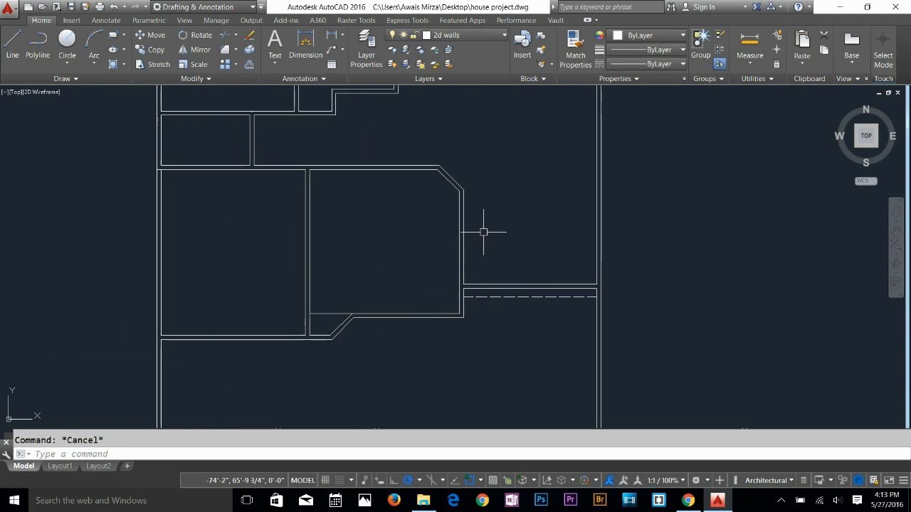
scroll(299, 106, "up", 6)
scroll(299, 197, "down", 6)
middle_click_drag(530, 247, 502, 246)
scroll(622, 357, "up", 4)
type("l")
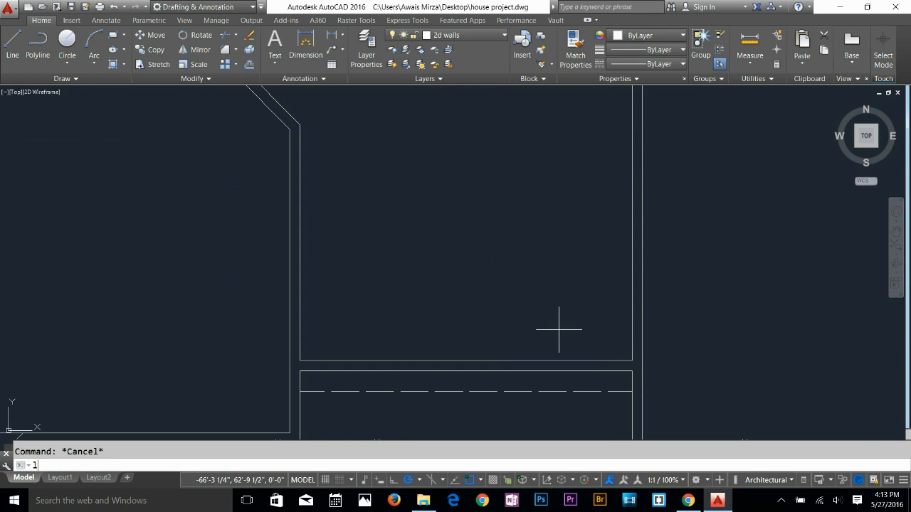
key("Return")
mouse_move(486, 282)
middle_mouse_down()
mouse_move(504, 202)
mouse_move(483, 205)
middle_mouse_up()
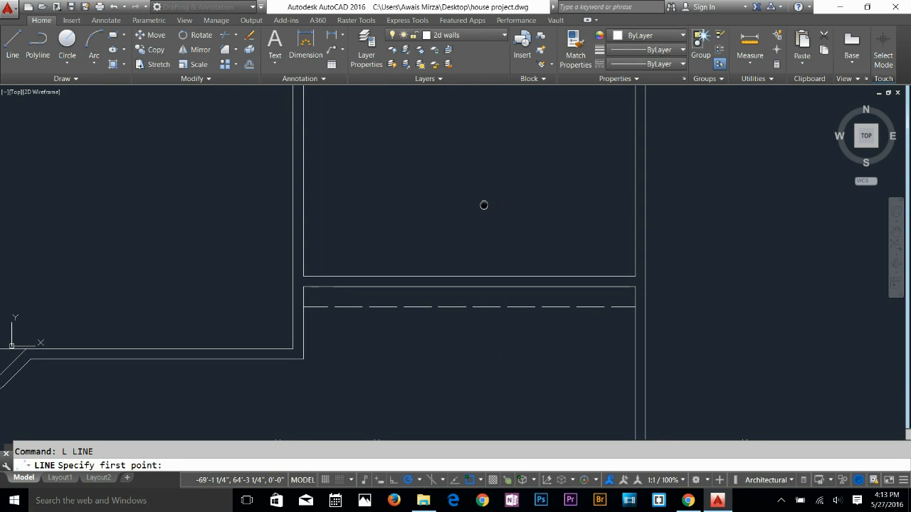
key("Escape")
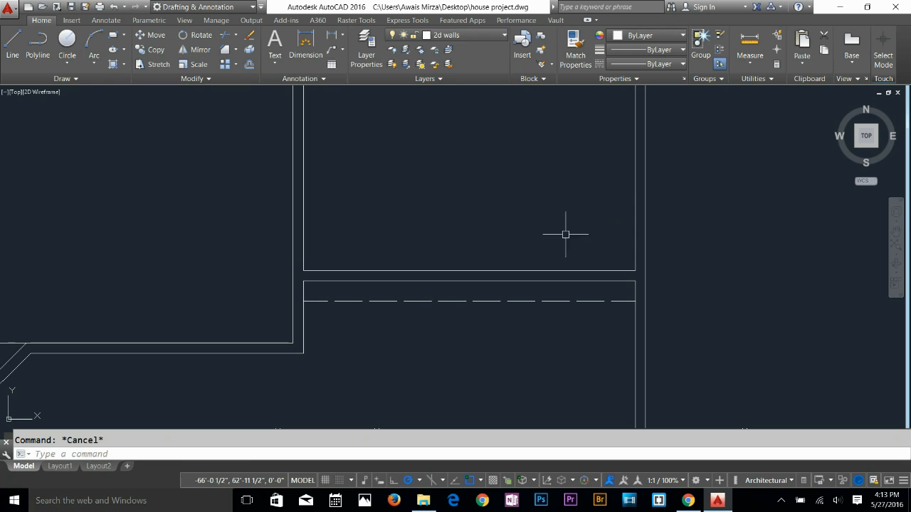
scroll(327, 265, "up", 4)
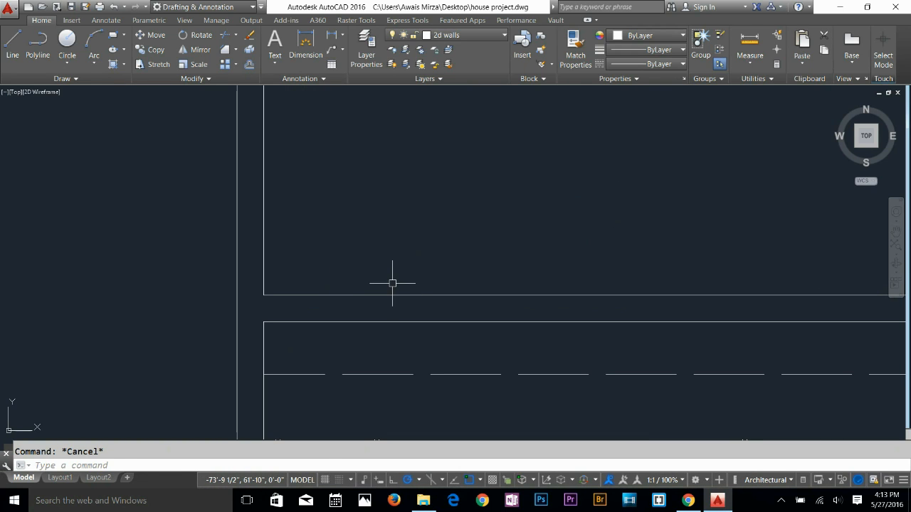
Offset the vertical wall line above the short horizontal wall 4.5 inches to the right
type("o")
key("Return")
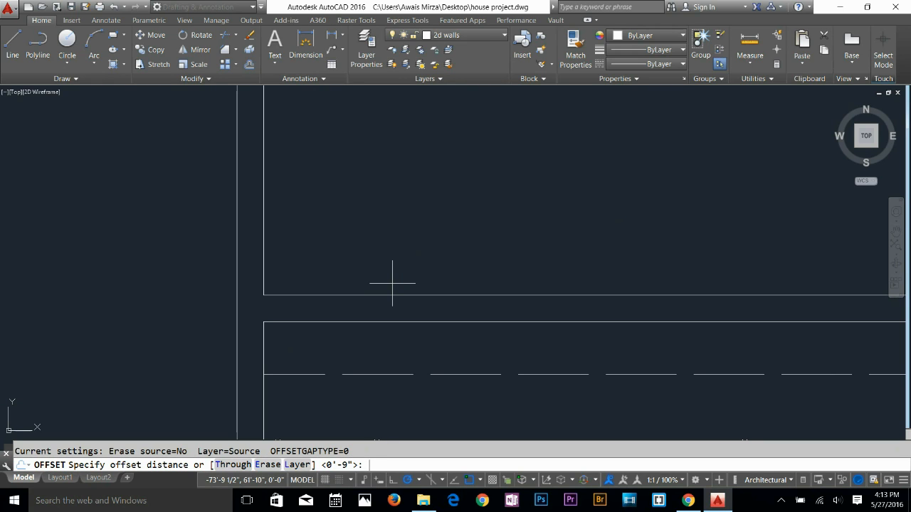
key("Return")
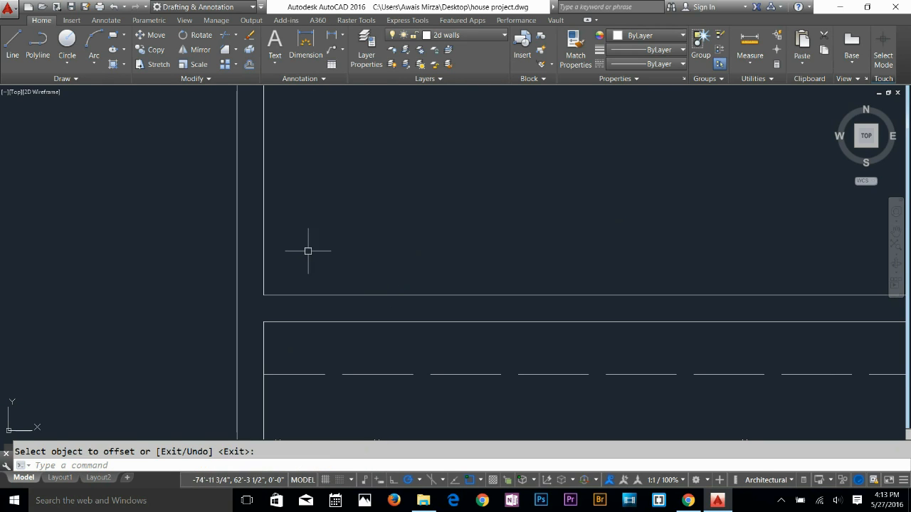
key("Return")
key("Return")
left_click(264, 265)
left_click(339, 268)
key("Escape")
key("Escape")
Stretch the offset line down across the horizontal wall to its lower line and trim off the part above the wall
left_click(289, 260)
left_click(289, 295)
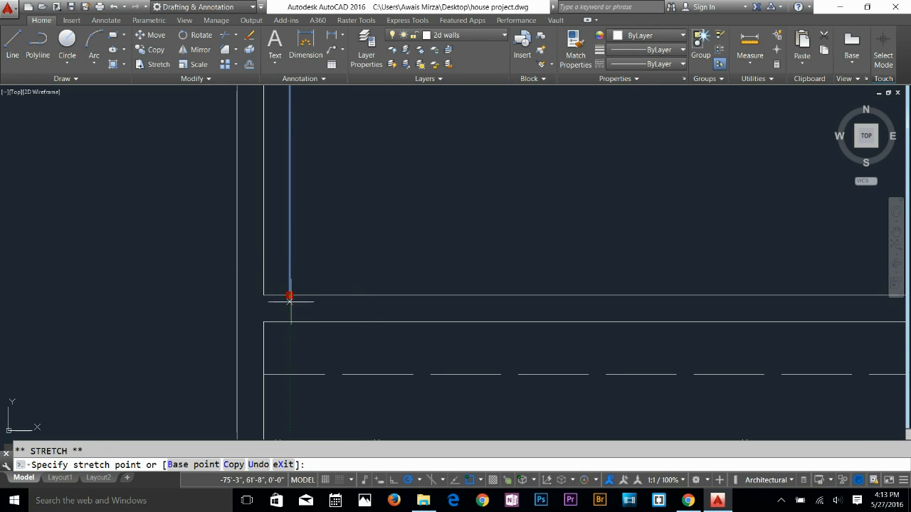
left_click(290, 322)
key("Escape")
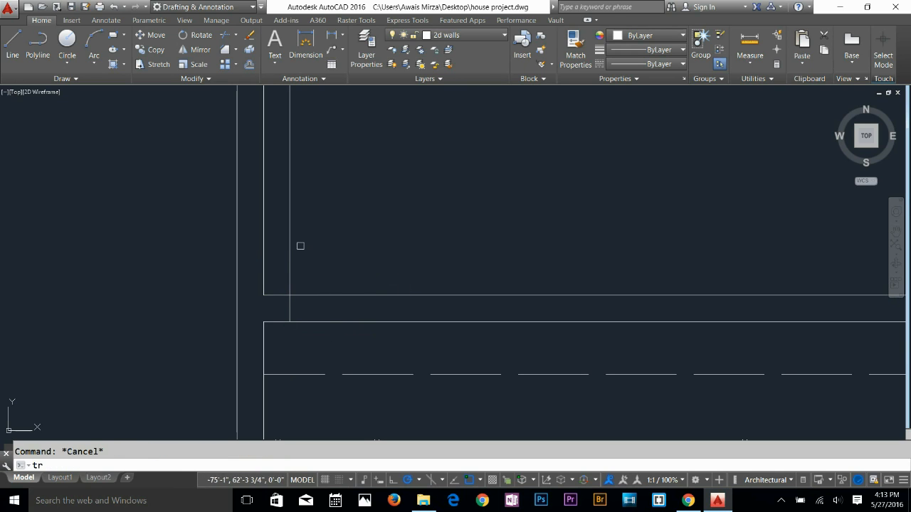
type("tr")
key("Return")
left_click(290, 252)
key("Escape")
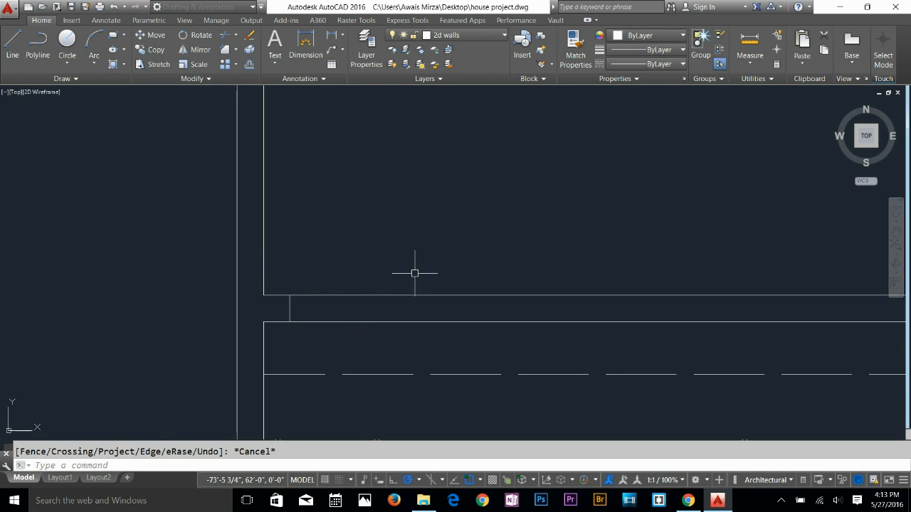
Offset the short jamb line inside the horizontal wall 2.5' to the right
type("o")
key("Return")
type("2.")
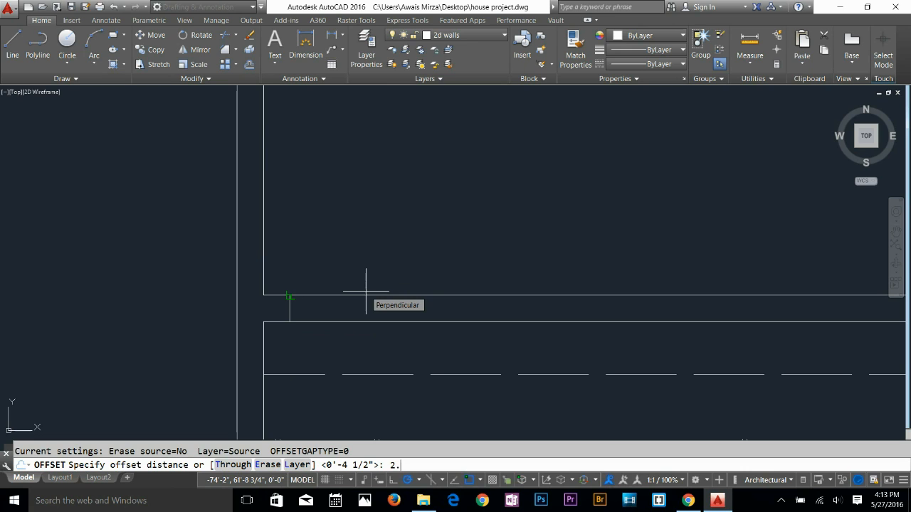
type("5")
key("Return")
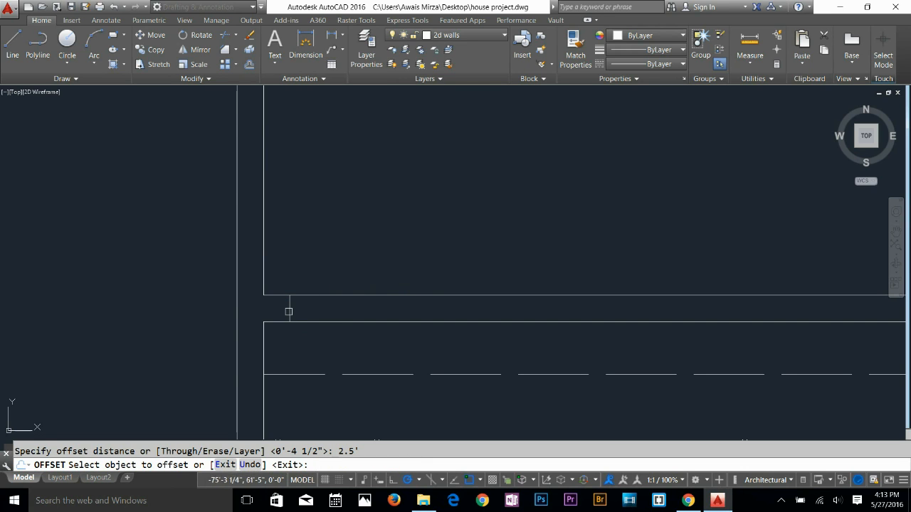
left_click(289, 311)
left_click(328, 311)
key("Return")
Offset the new centre line another 2.5' to the right to mark the far side of the double-door opening
key("Return")
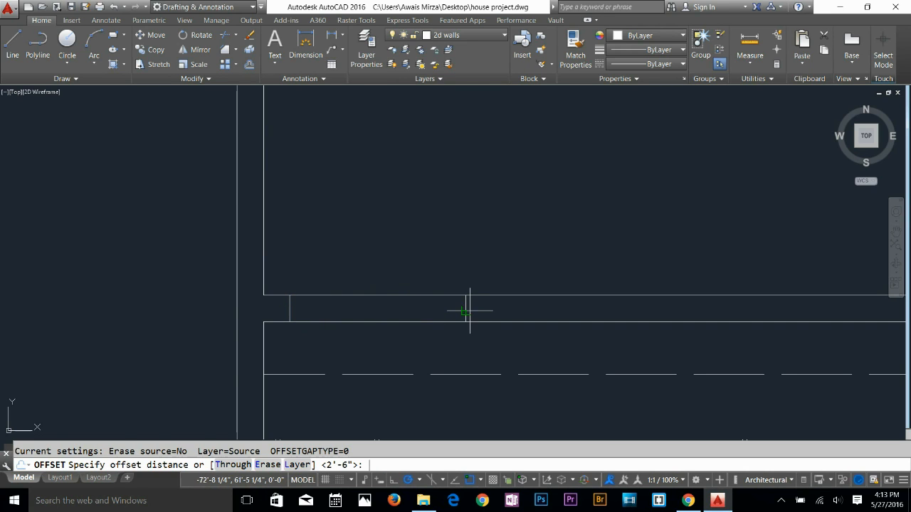
key("Return")
left_click(466, 308)
left_click(501, 310)
key("Return")
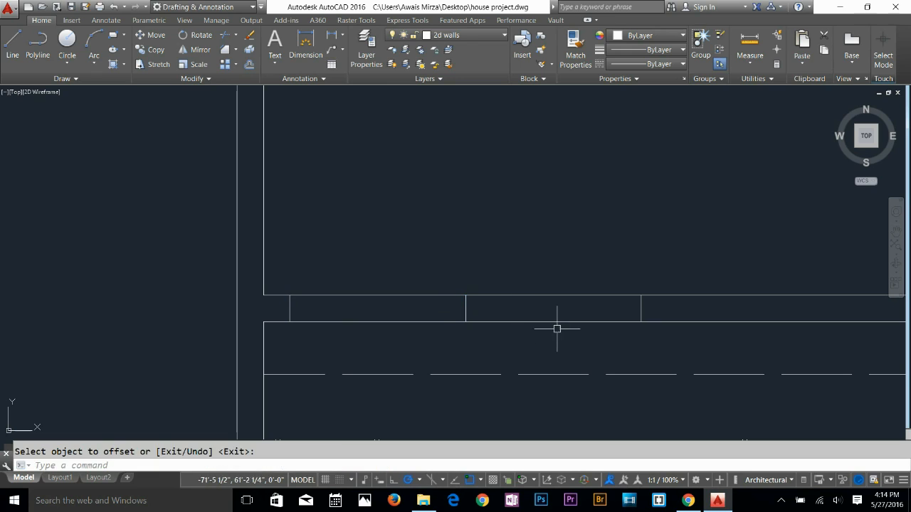
key("Escape")
Trim both horizontal wall lines on either side of the centre line to open the gap between the two jambs
left_click(435, 264)
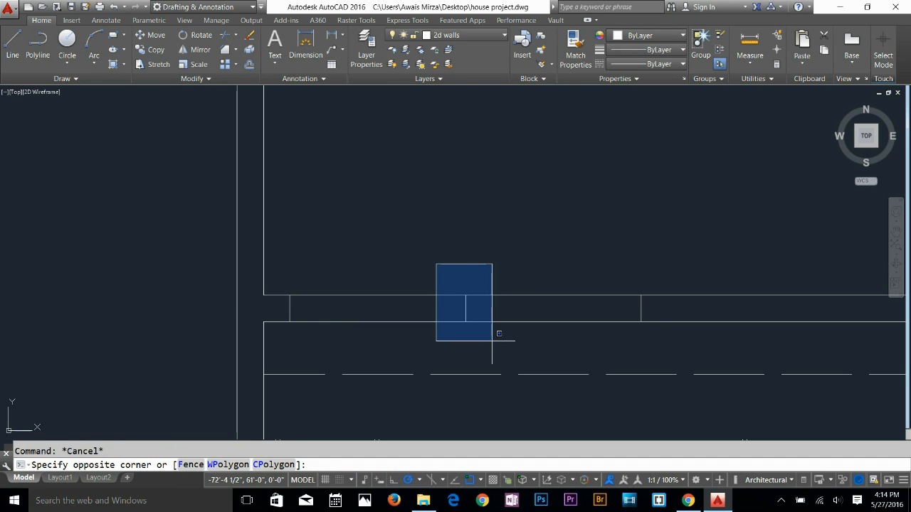
key("Escape")
type("t")
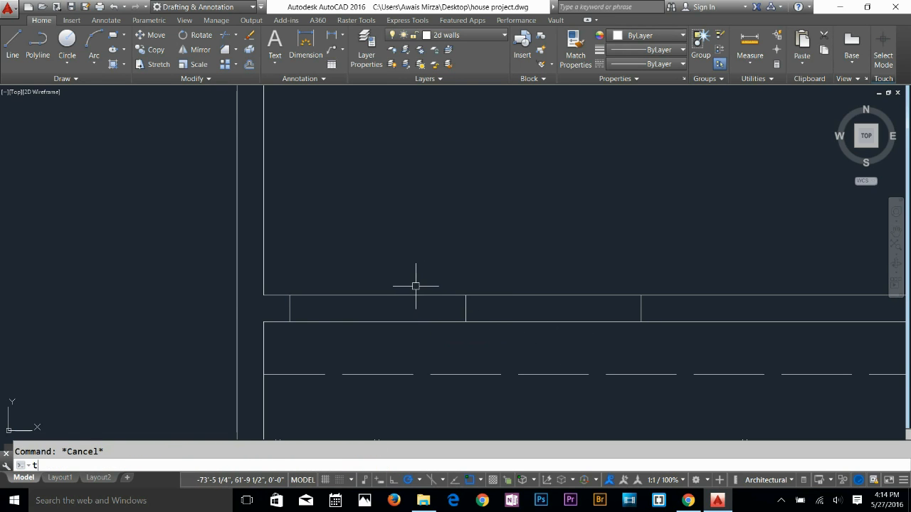
type("r")
key("Return")
key("Return")
left_click(425, 280)
left_click(421, 335)
left_click(559, 266)
left_click(544, 328)
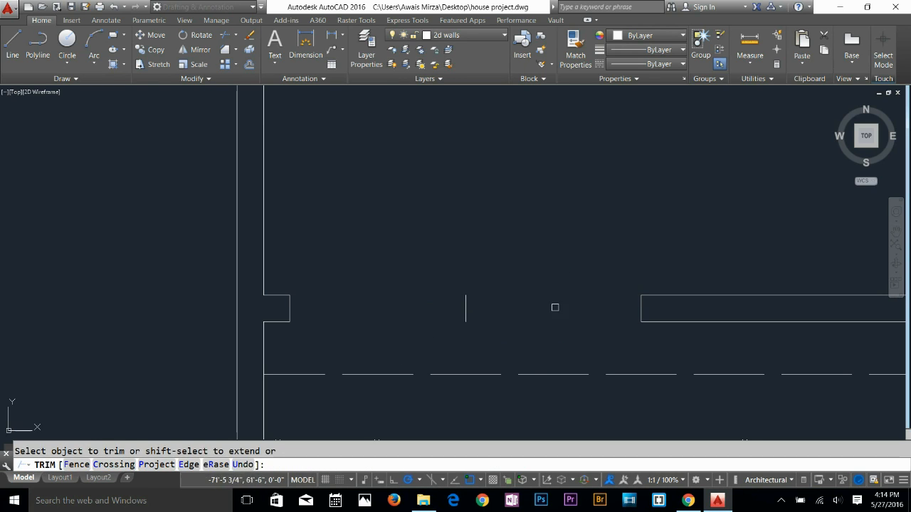
key("Escape")
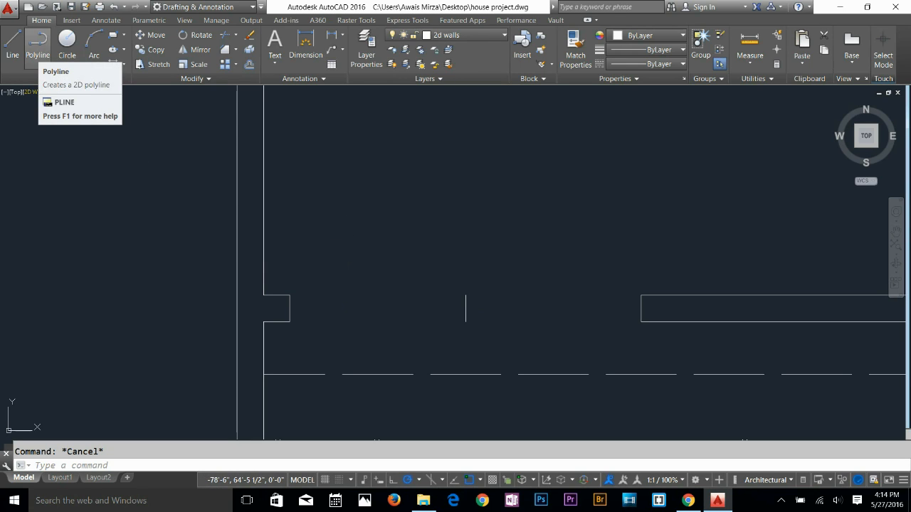
Draw a polyline door leaf from the left jamb's midpoint, 2.5' up and 1 inch right, ending in an arc at the centre line's midpoint
left_click(38, 43)
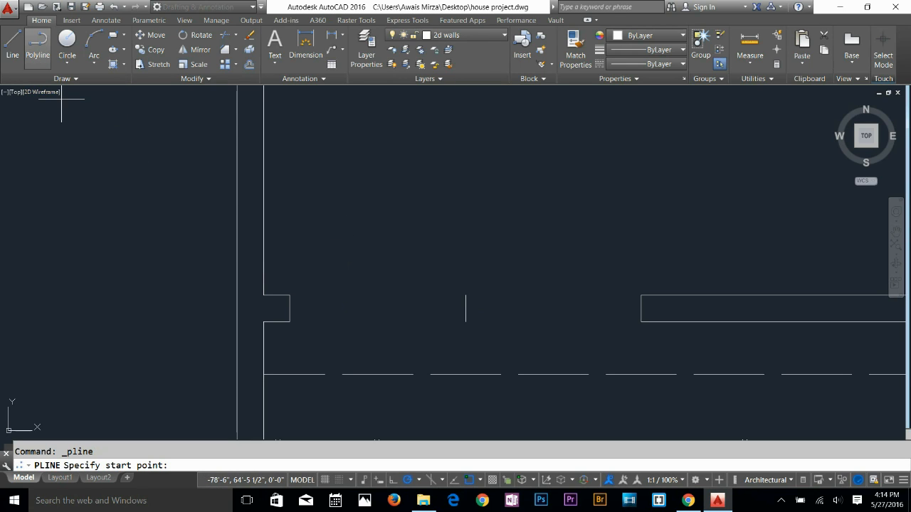
left_click(290, 304)
key("Escape")
key("Return")
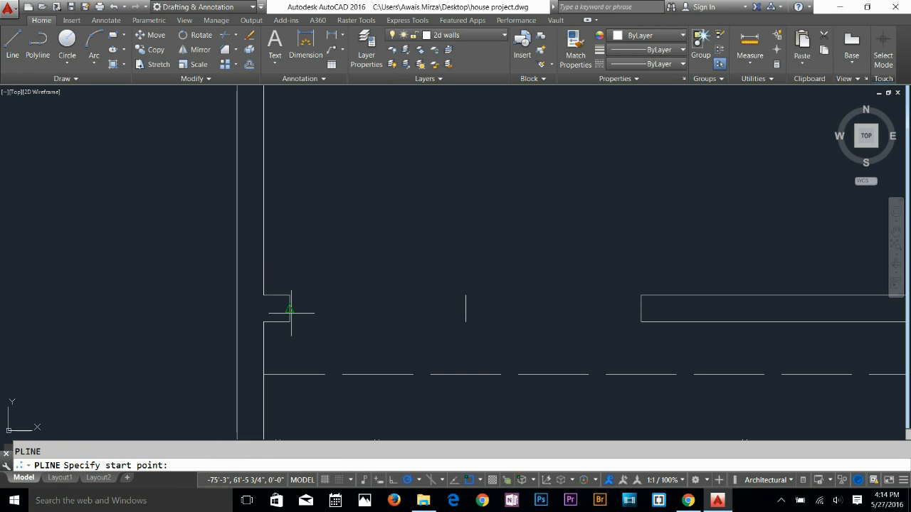
left_click(290, 308)
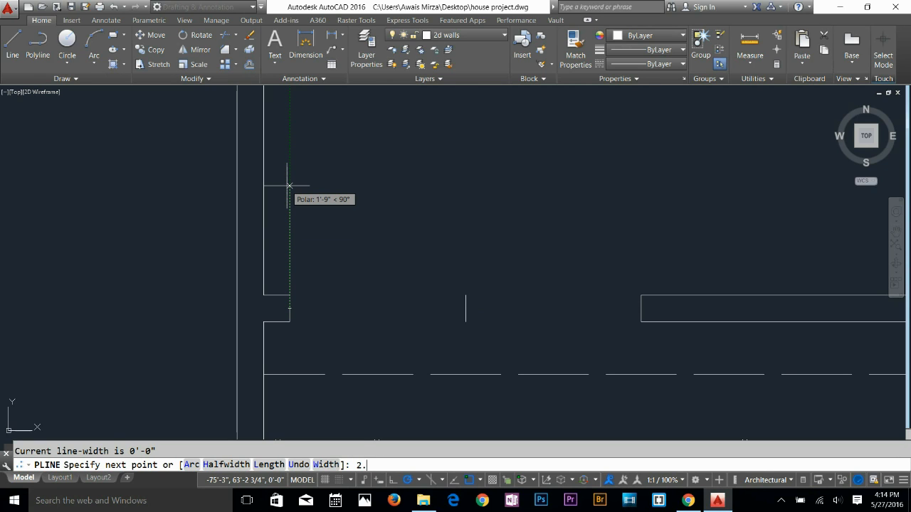
type("2.5'")
key("Return")
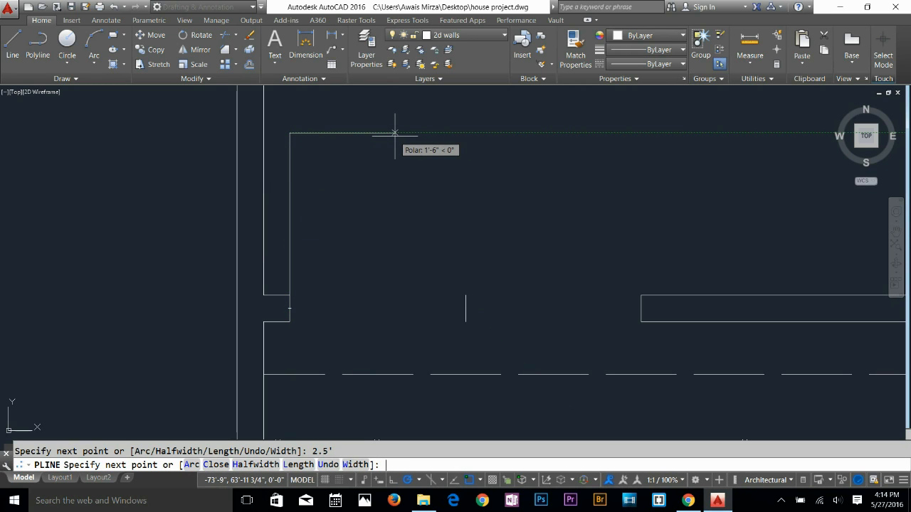
type("1")
key("Return")
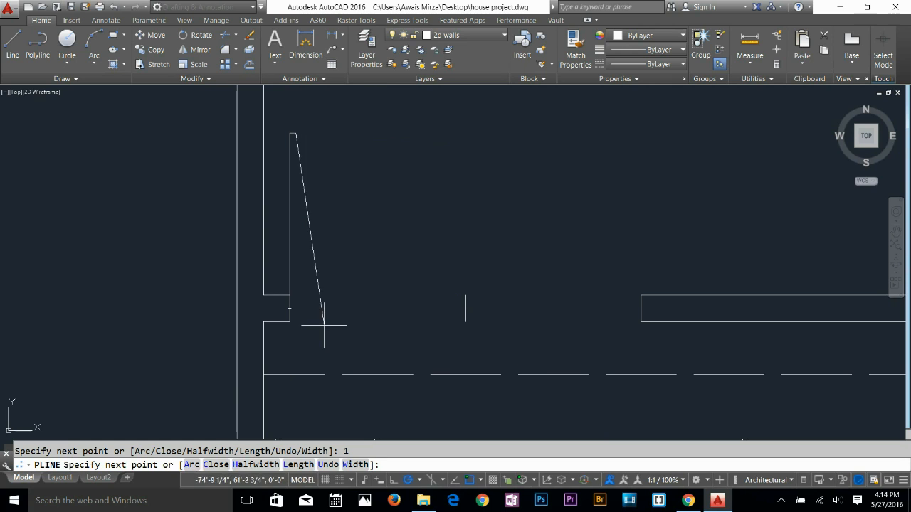
left_click(191, 464)
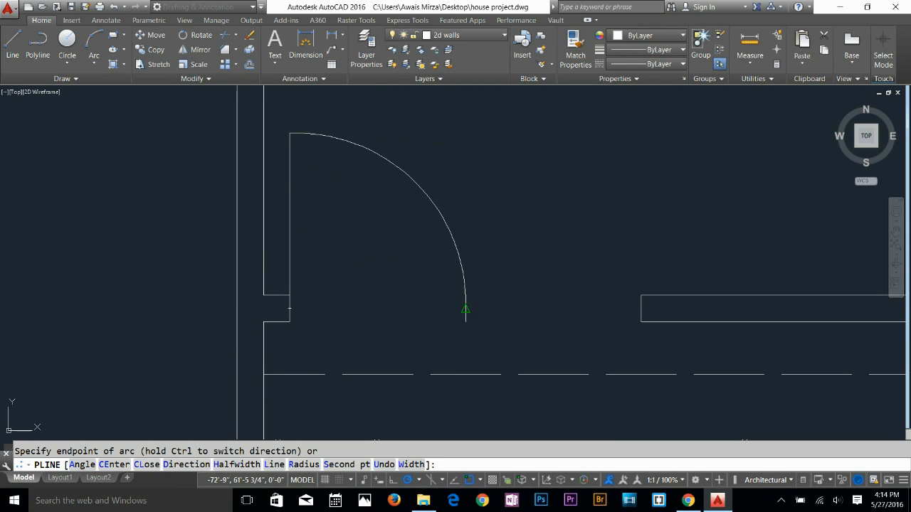
key("Escape")
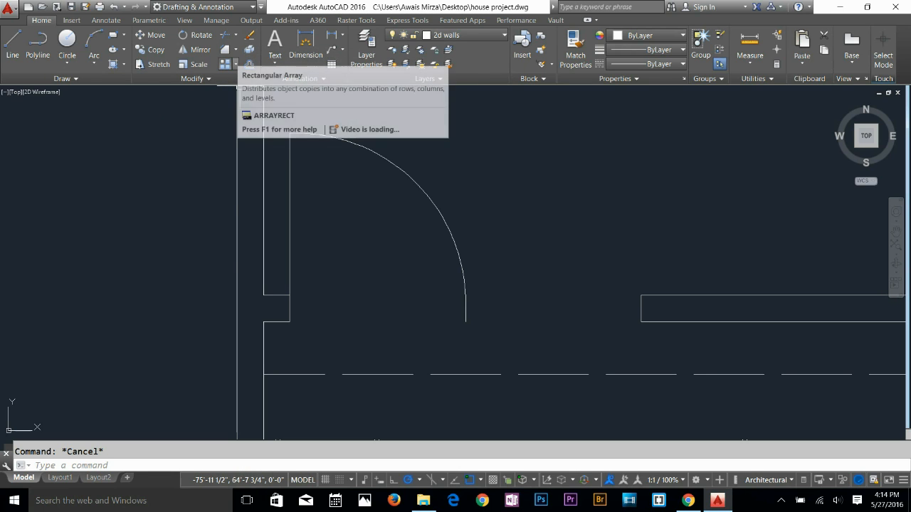
Mirror the door polyline about a vertical axis through the centre line's midpoint, keeping the original
left_click(236, 64)
left_click(235, 64)
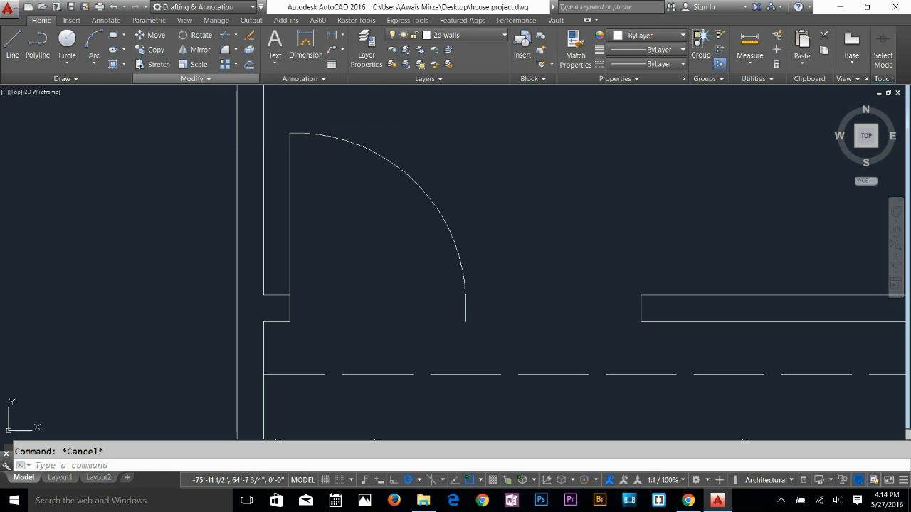
left_click(196, 78)
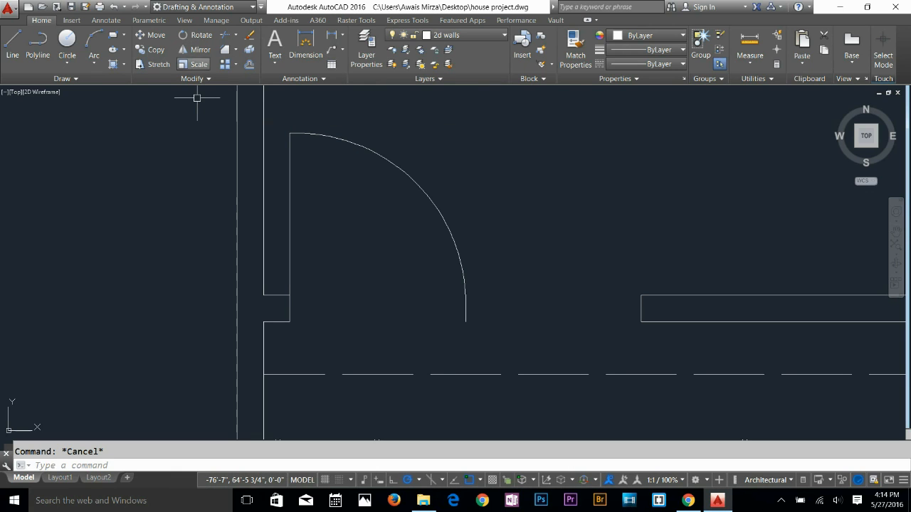
left_click(195, 49)
left_click(432, 205)
key("Return")
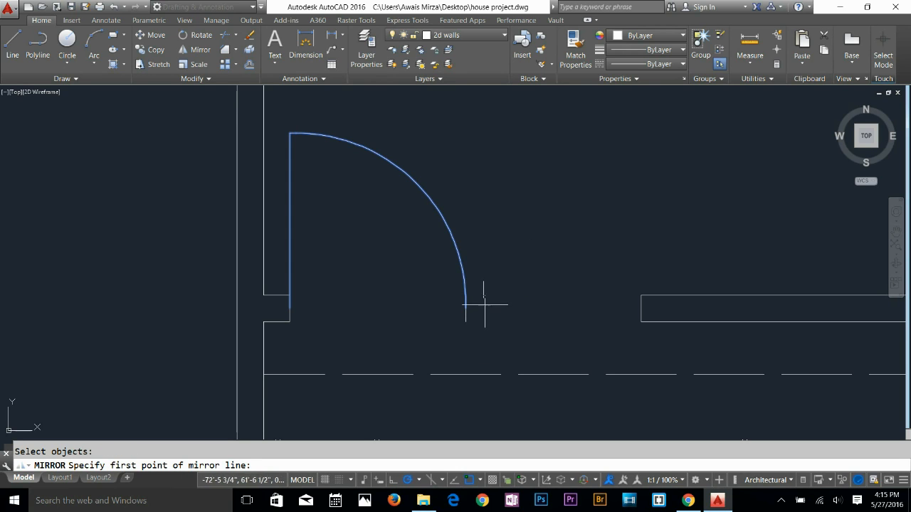
left_click(466, 308)
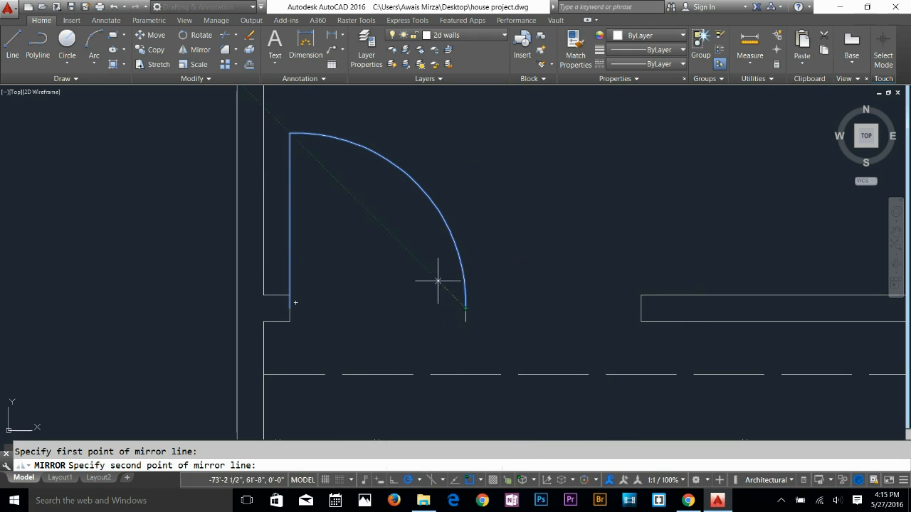
left_click(466, 116)
key("Return")
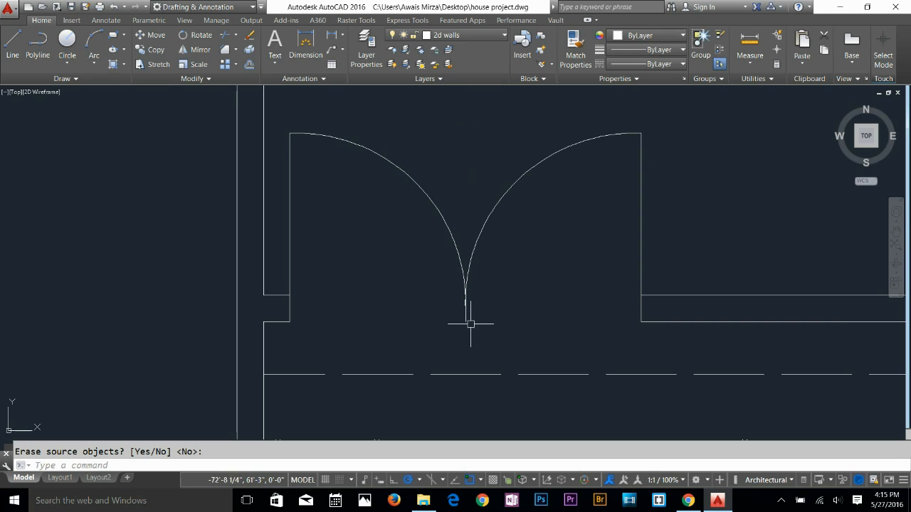
Remove the leftover piece of the centre line below the point where the two door arcs meet
left_click(470, 324)
key("Delete")
scroll(509, 266, "up", 4)
key("Escape")
type("t")
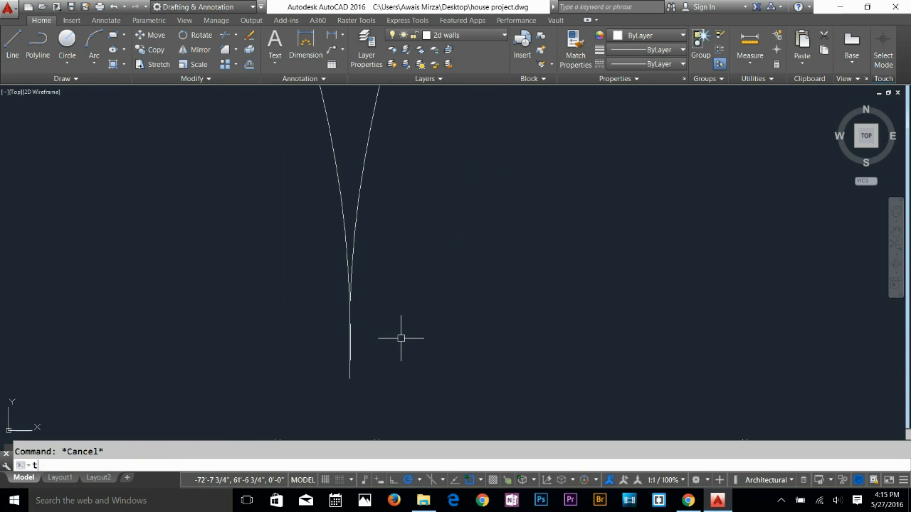
type("r")
key("Return")
key("Return")
left_click(404, 351)
left_click(294, 387)
key("Escape")
scroll(327, 271, "up", 3)
scroll(328, 276, "down", 4)
scroll(548, 279, "down", 6)
mouse_move(494, 209)
middle_mouse_down()
mouse_move(488, 251)
mouse_move(628, 246)
mouse_move(504, 207)
mouse_move(517, 200)
middle_mouse_up()
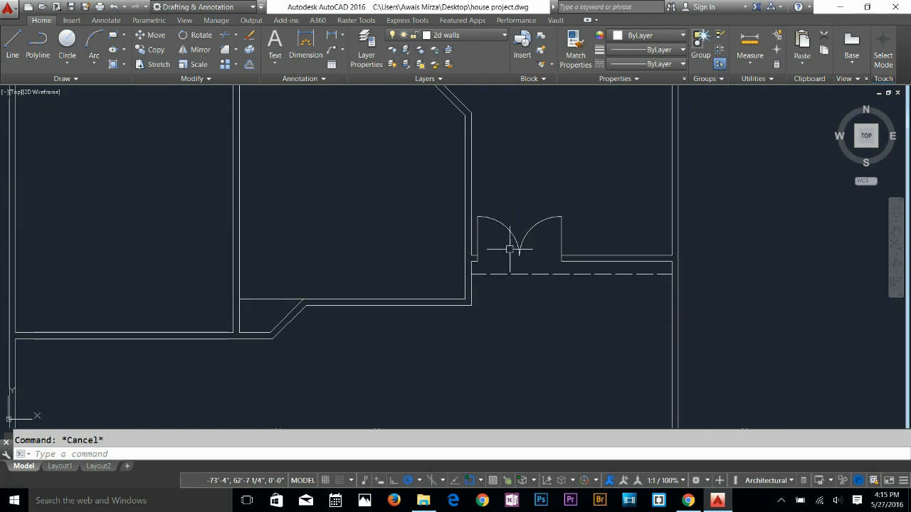
middle_click_drag(425, 190, 517, 268)
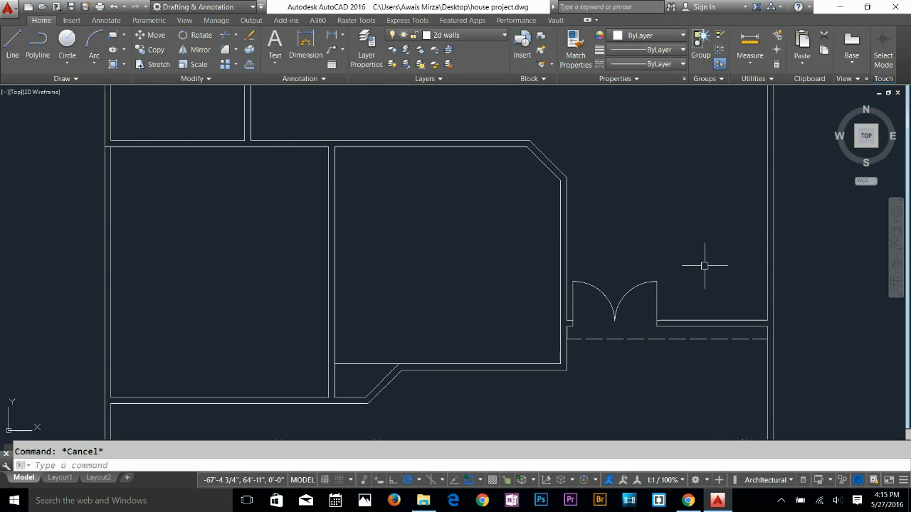
middle_click_drag(280, 165, 426, 255)
middle_click_drag(454, 183, 331, 264)
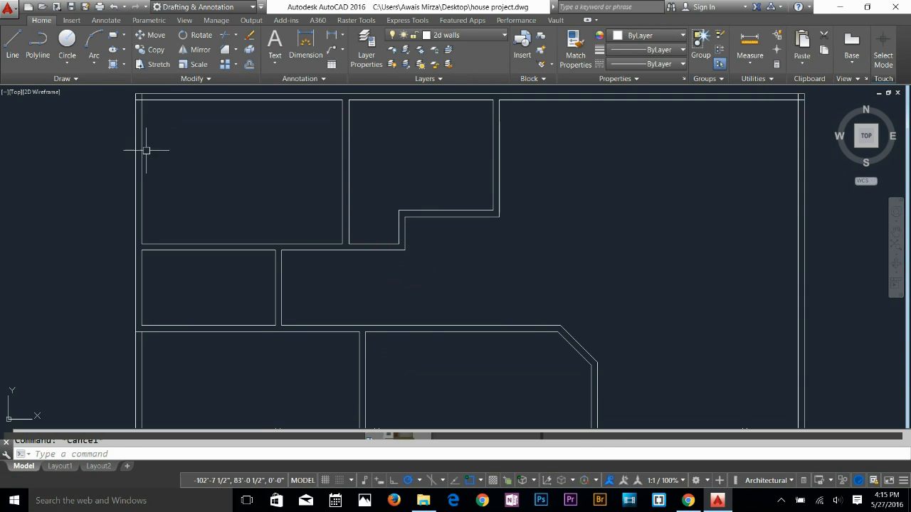
middle_click_drag(143, 148, 251, 263)
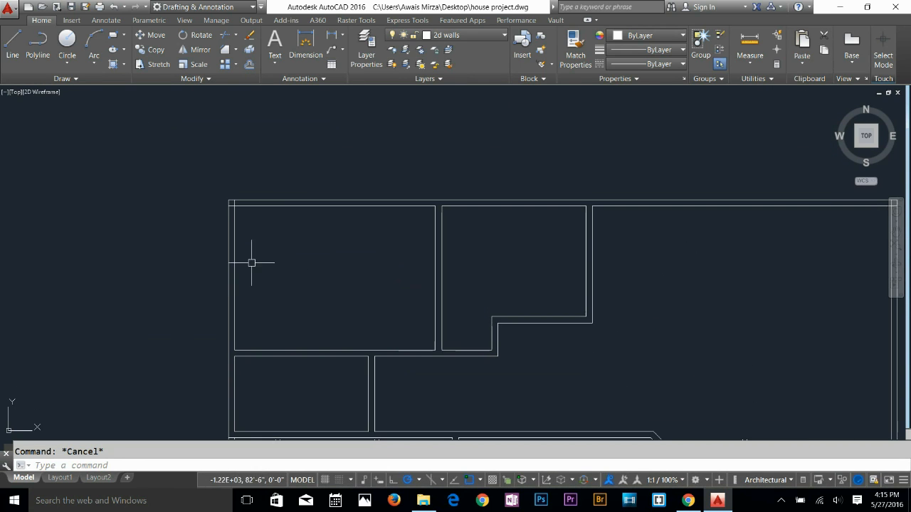
type("f")
key("Return")
left_click(230, 226)
scroll(297, 260, "down", 4)
key("Escape")
Offset the left line of the vertical wall between the two rooms below the corridor 4.5 inches to the left
scroll(269, 187, "up", 6)
middle_click_drag(245, 206, 376, 260)
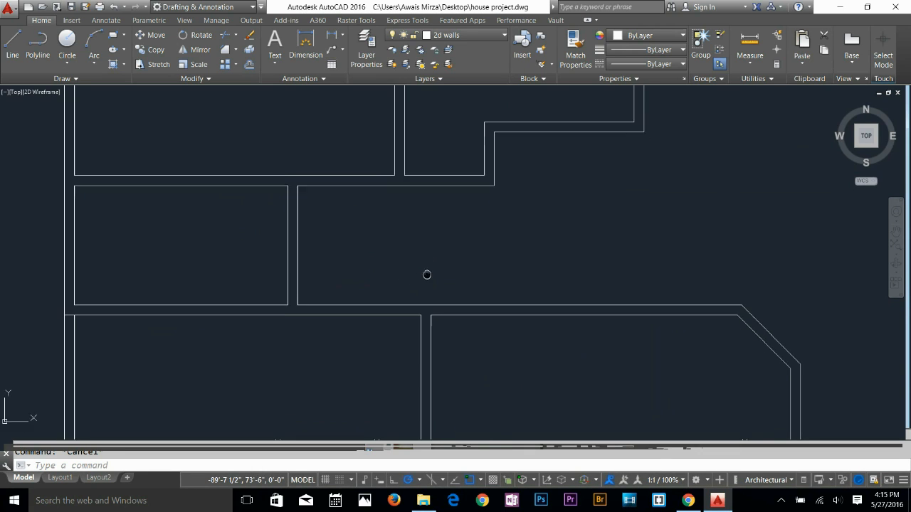
middle_click_drag(427, 274, 415, 195)
scroll(415, 195, "up", 2)
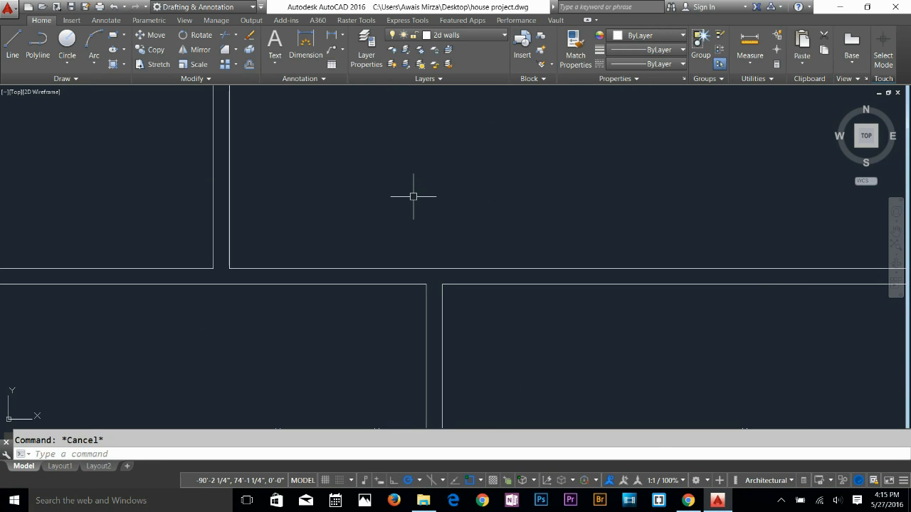
type("o")
key("Return")
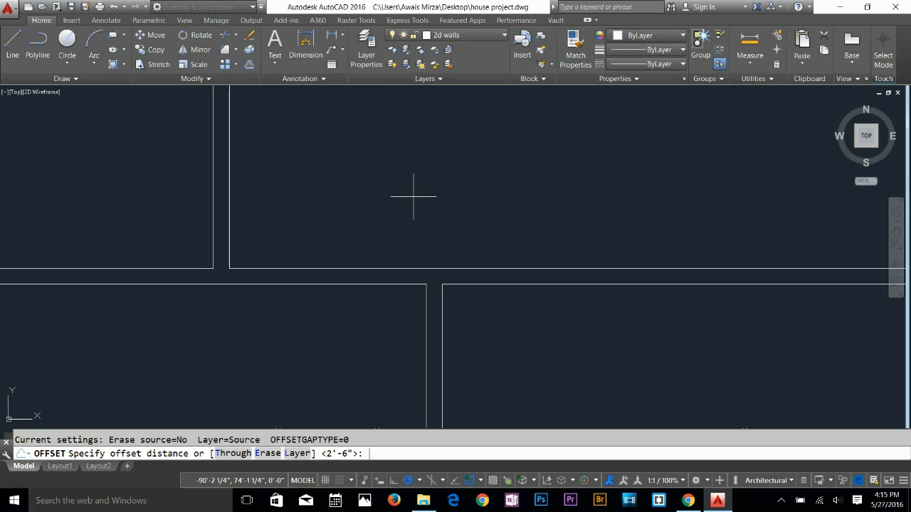
key("Return")
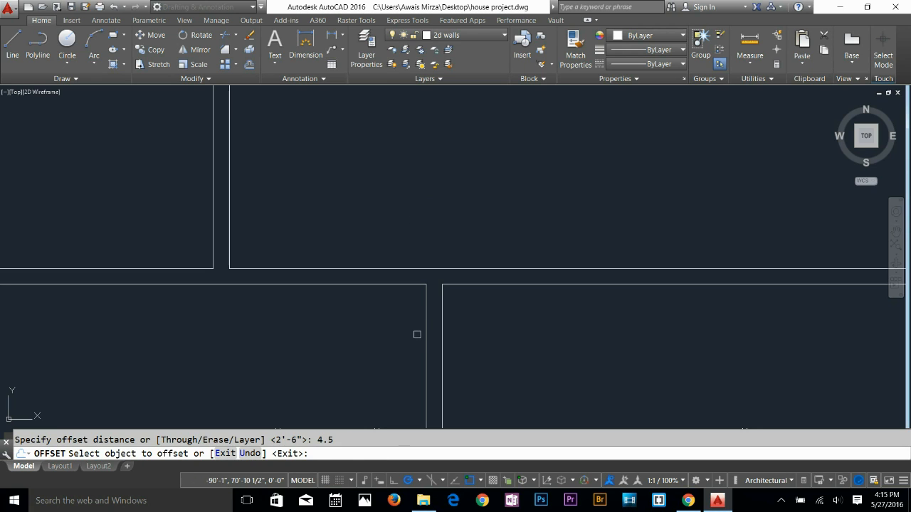
left_click(425, 336)
left_click(335, 337)
key("Escape")
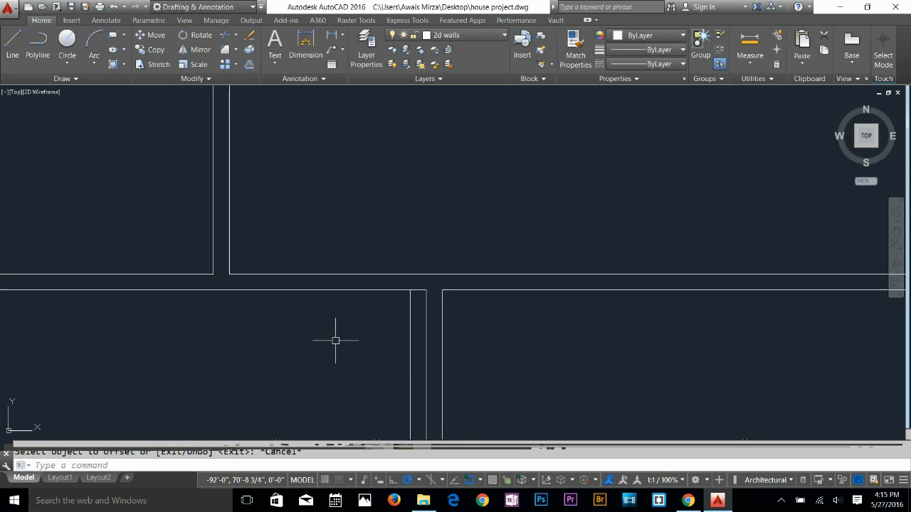
Offset the new jamb line beside the vertical wall 2.5' to the left
type("o")
key("Return")
type("2.5")
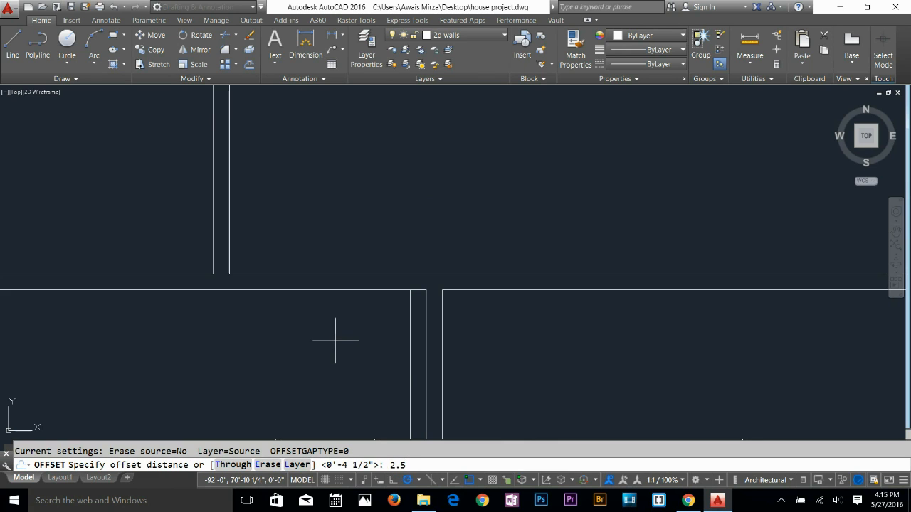
type("'")
key("Return")
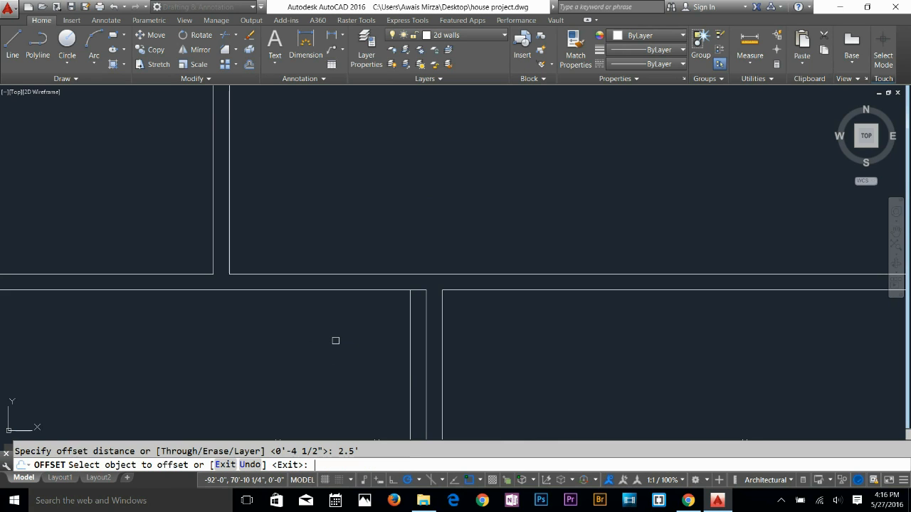
left_click(406, 329)
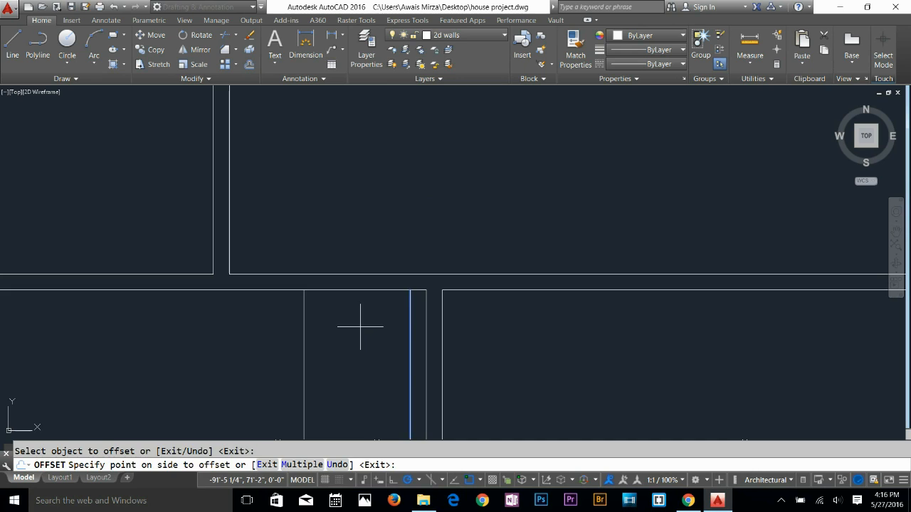
key("Return")
key("Return")
key("Return")
left_click(408, 336)
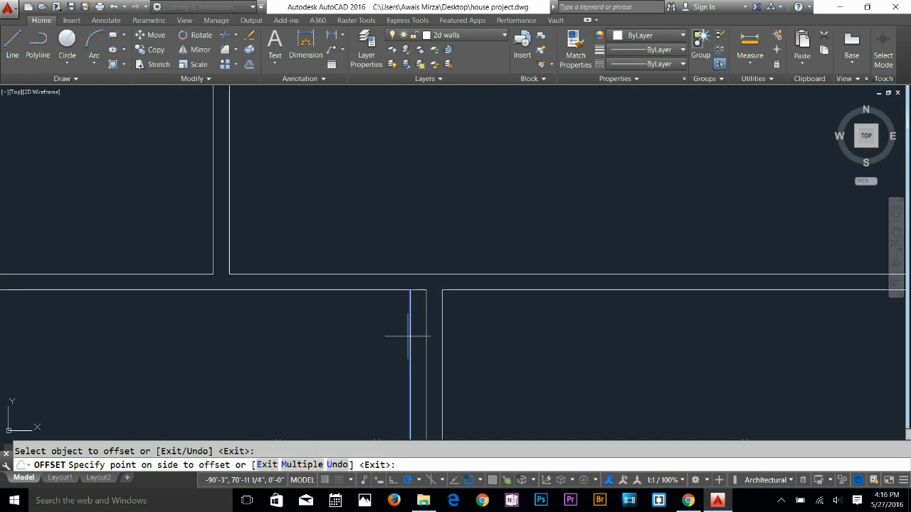
left_click(320, 326)
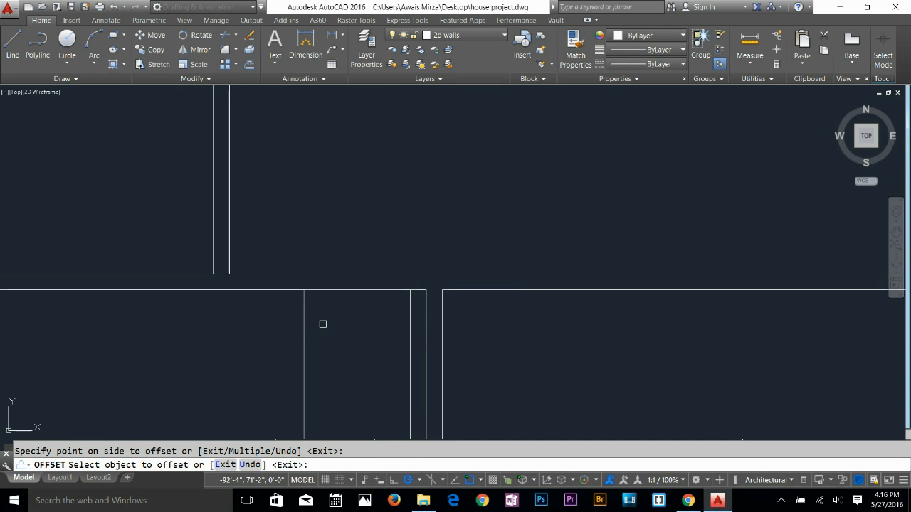
key("Escape")
middle_click_drag(337, 321, 385, 256)
key("Escape")
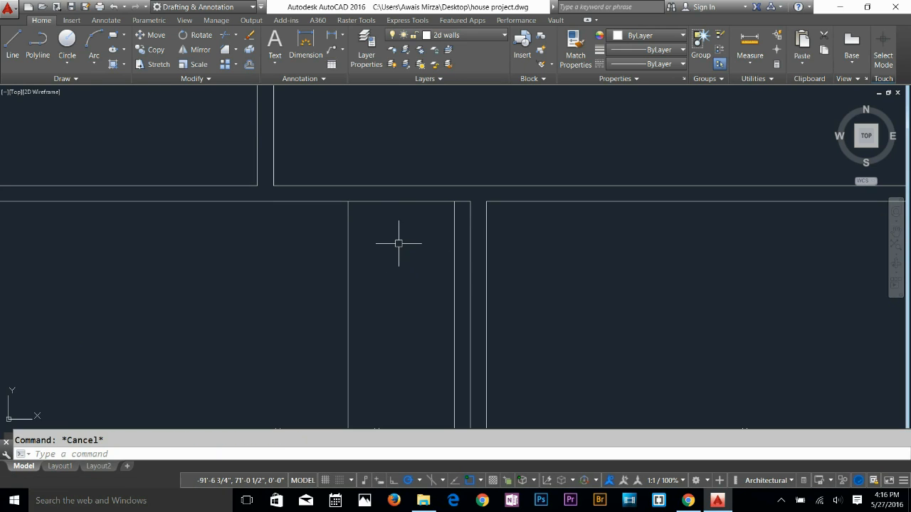
Move the left jamb line 6 inches further left
type("m")
key("Return")
left_click(398, 258)
left_click(311, 270)
key("Return")
left_click(312, 270)
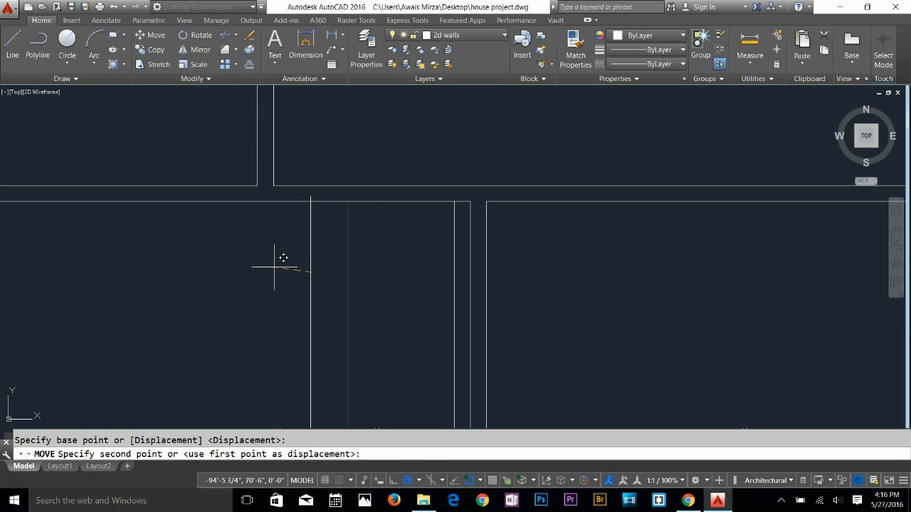
type("6")
key("Return")
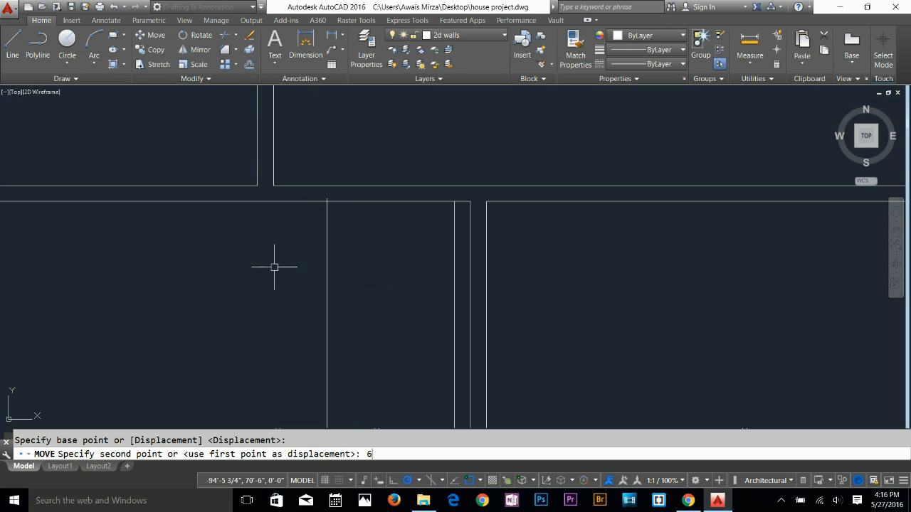
key("Escape")
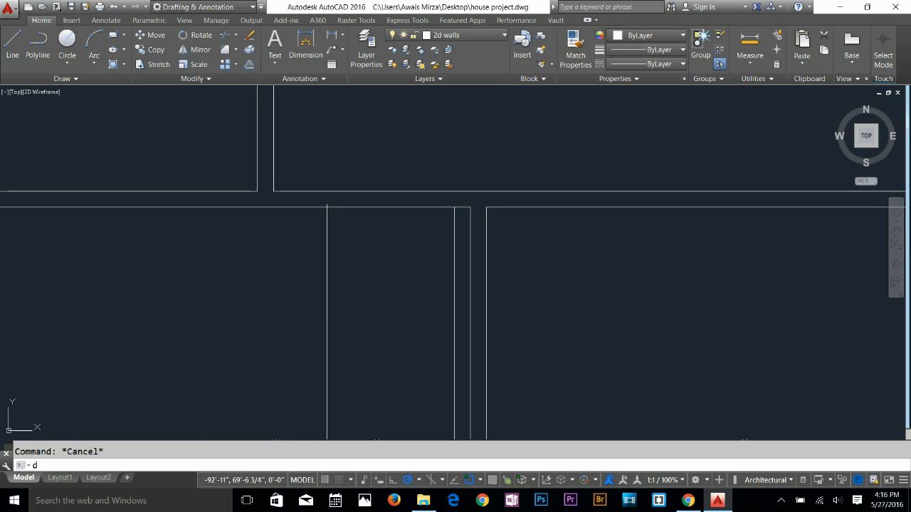
Turn off the running Intersection object snap while a distance measurement is active
key("Return")
type("di")
key("Return")
scroll(326, 204, "up", 5)
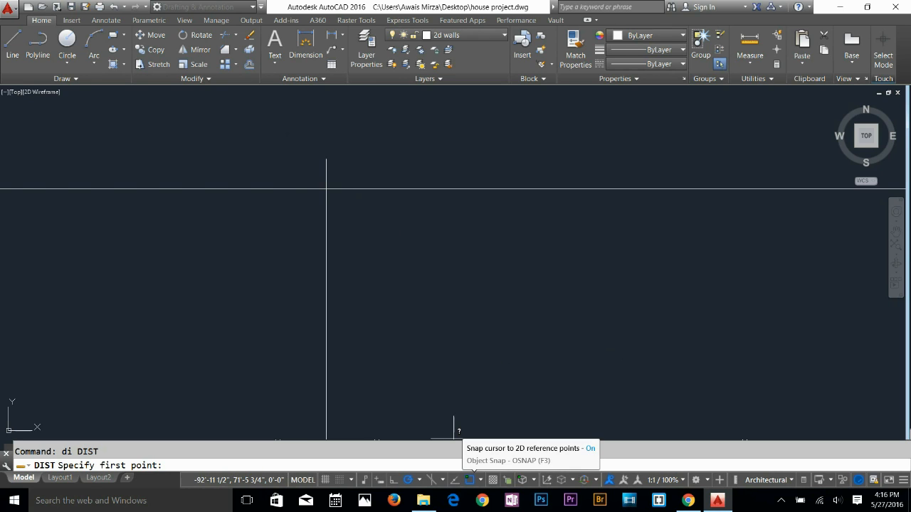
right_click(469, 480)
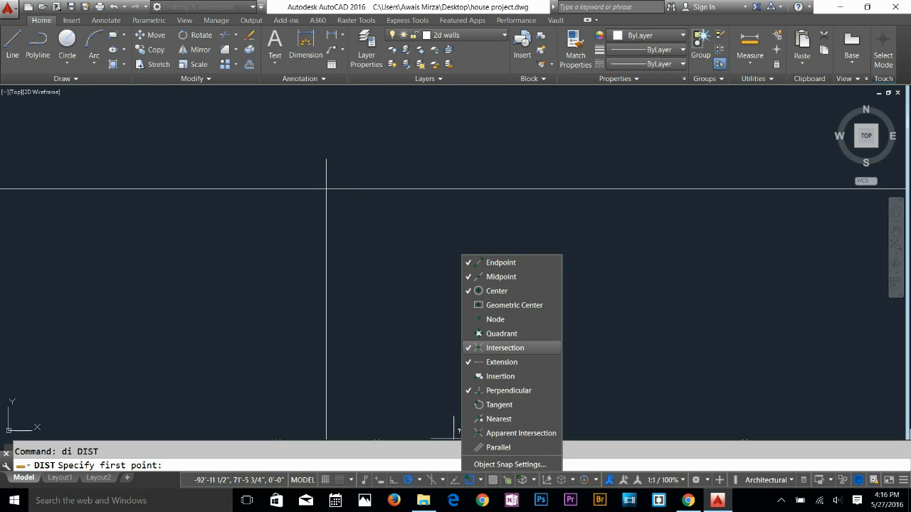
left_click(505, 348)
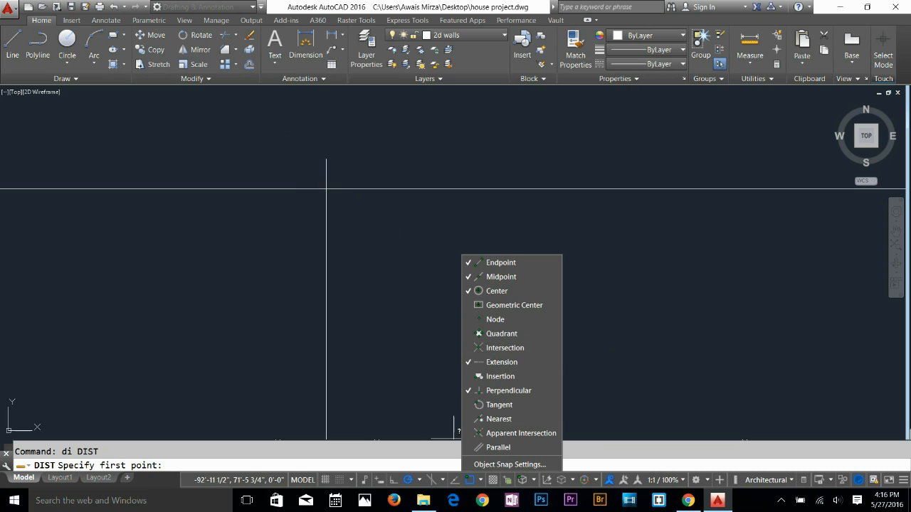
Measure the distance between the two jamb lines along the wall's lower line, starting from a one-time intersection snap
right_click(338, 202, "shift")
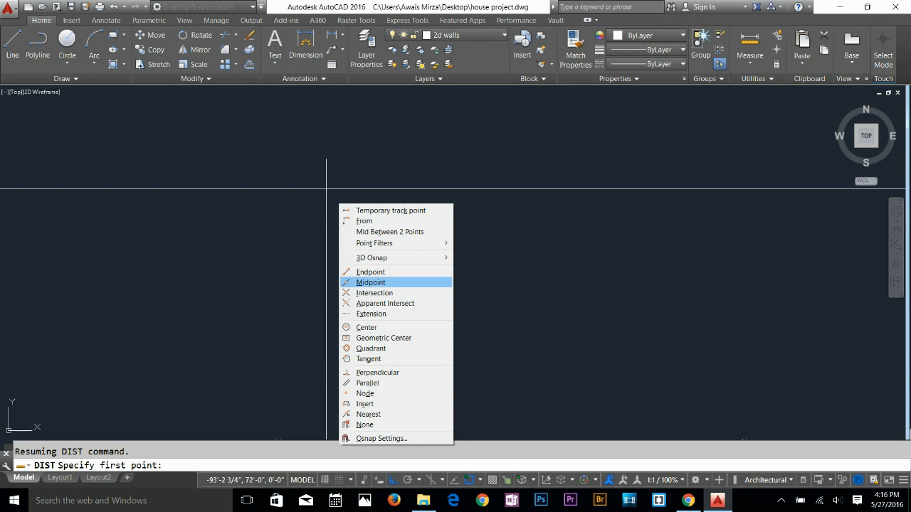
left_click(374, 293)
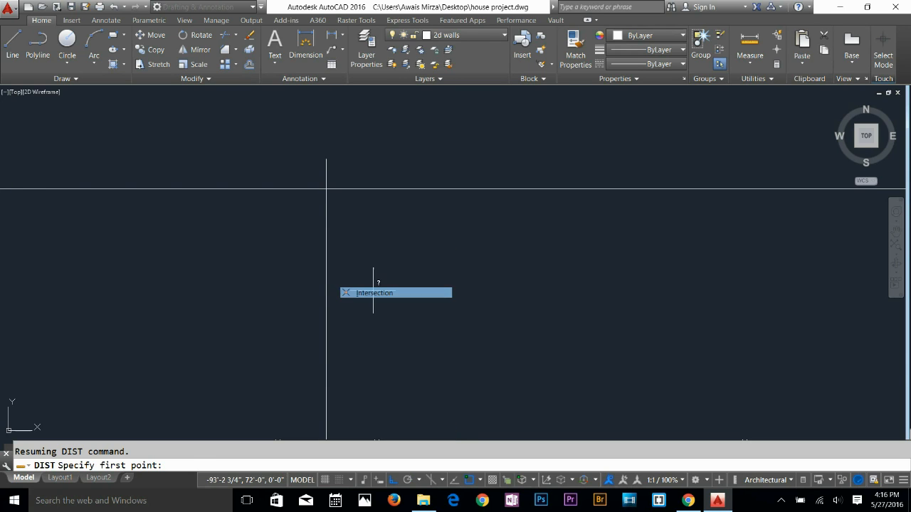
left_click(326, 188)
scroll(348, 234, "down", 2)
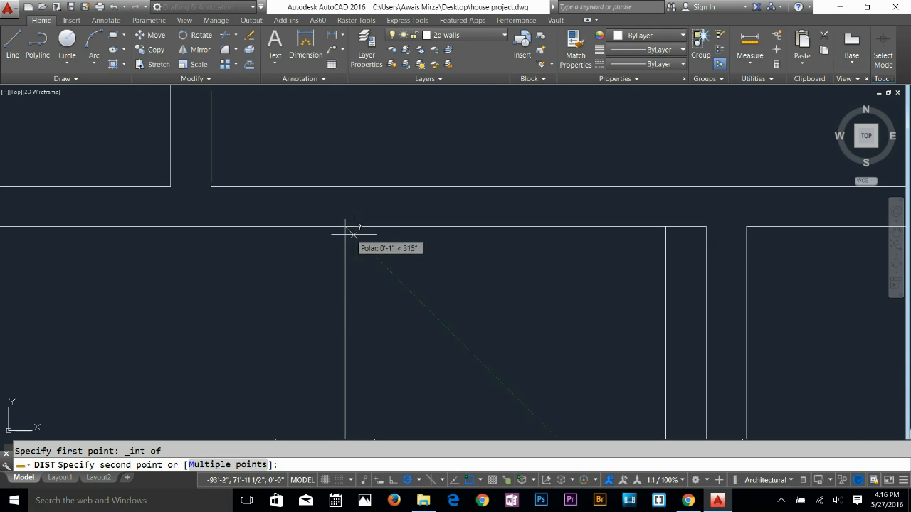
left_click(665, 226)
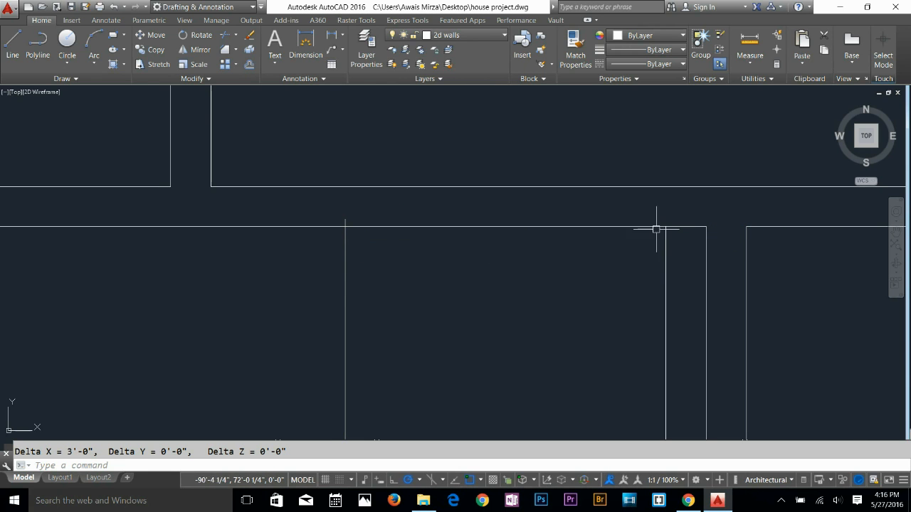
key("Escape")
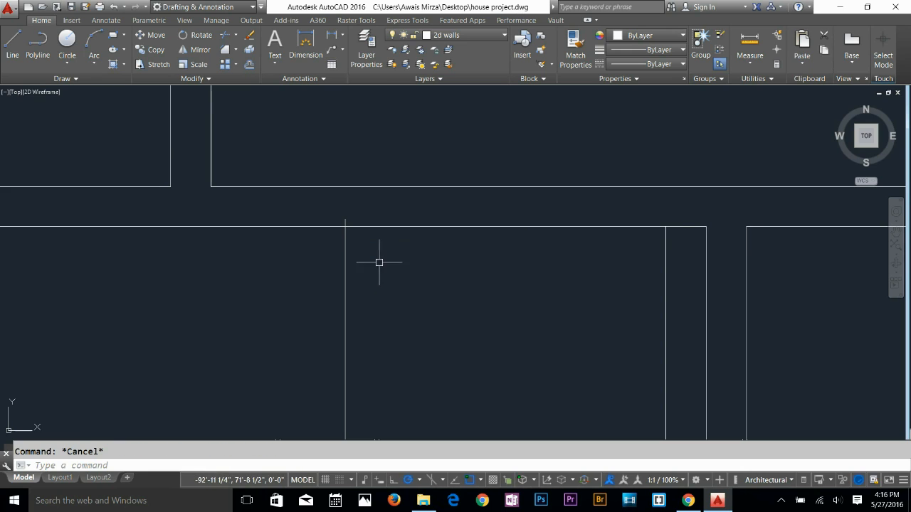
Extend both jamb lines up to the upper line of the horizontal wall
type("ex")
key("Return")
key("Return")
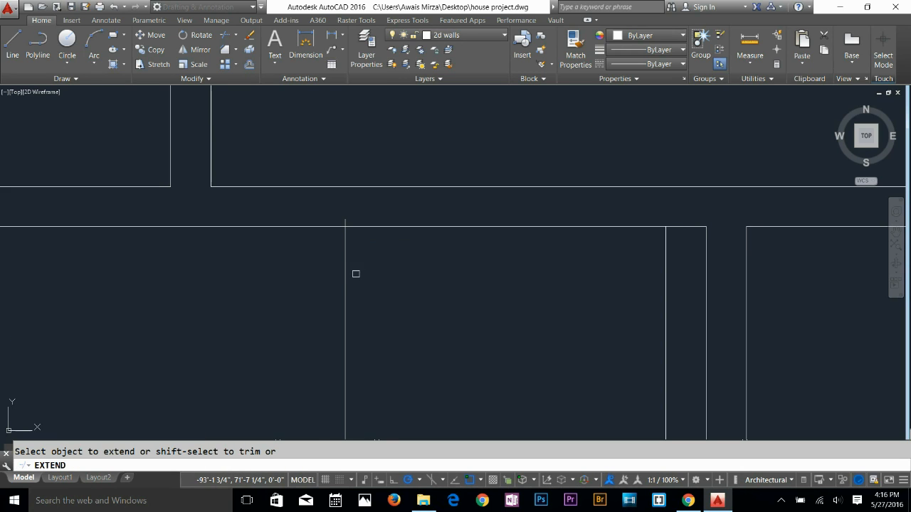
left_click(345, 278)
left_click(667, 259)
key("Escape")
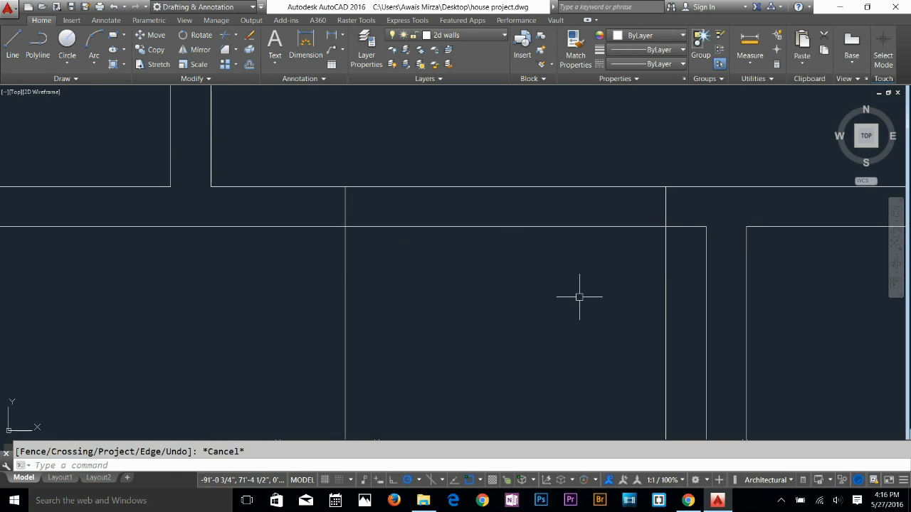
Trim the jamb lines below the horizontal wall and remove both wall lines between the jambs to open the doorway
type("tr")
key("Return")
key("Return")
left_click(676, 277)
left_click(330, 310)
key("Return")
key("Return")
key("Return")
left_click(519, 156)
left_click(474, 254)
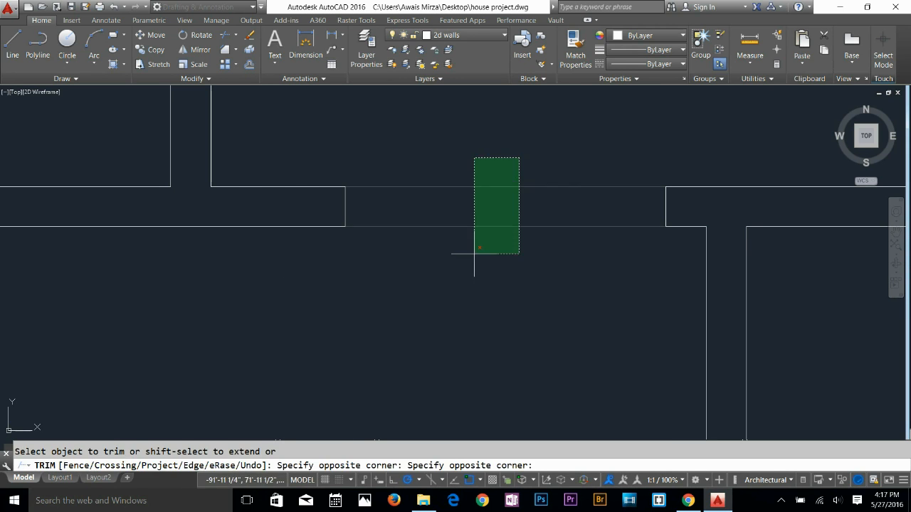
key("Return")
key("Escape")
Draw a polyline door from the right jamb's midpoint, 3' down and 1 inch left, ending in an arc at the left jamb's midpoint
type("pl")
key("Return")
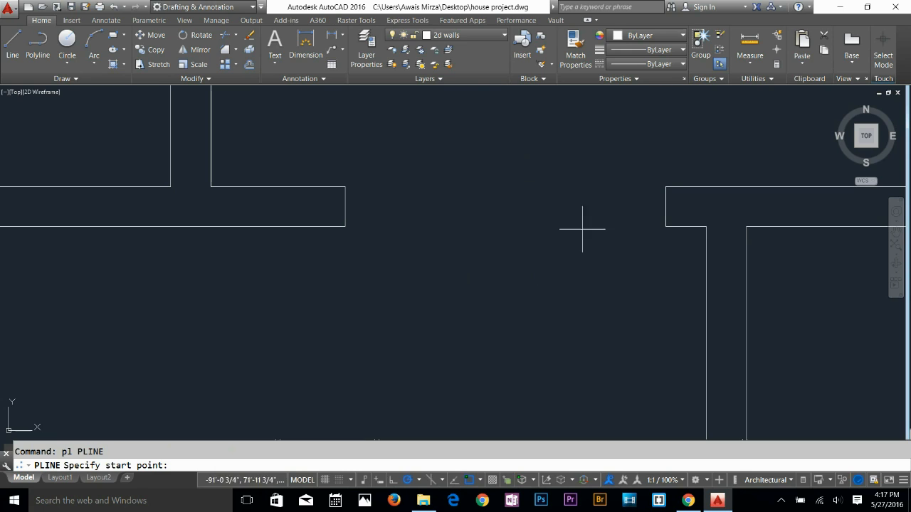
left_click(665, 208)
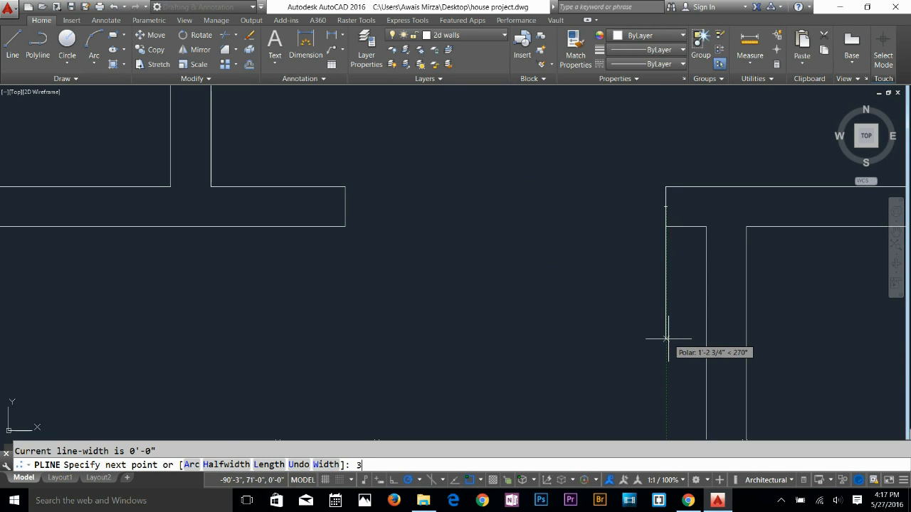
type("3'")
key("Return")
scroll(666, 339, "down", 2)
middle_click_drag(636, 343, 610, 242)
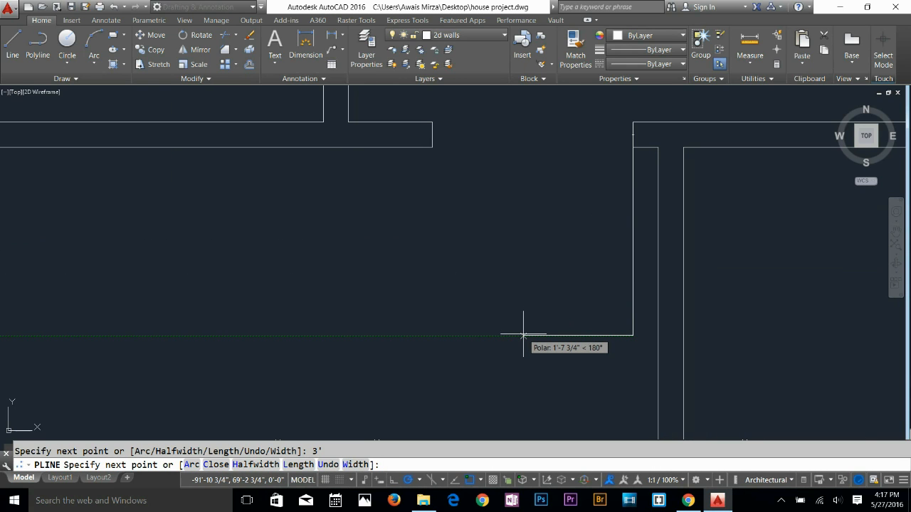
type("1")
key("Return")
type("a")
key("Return")
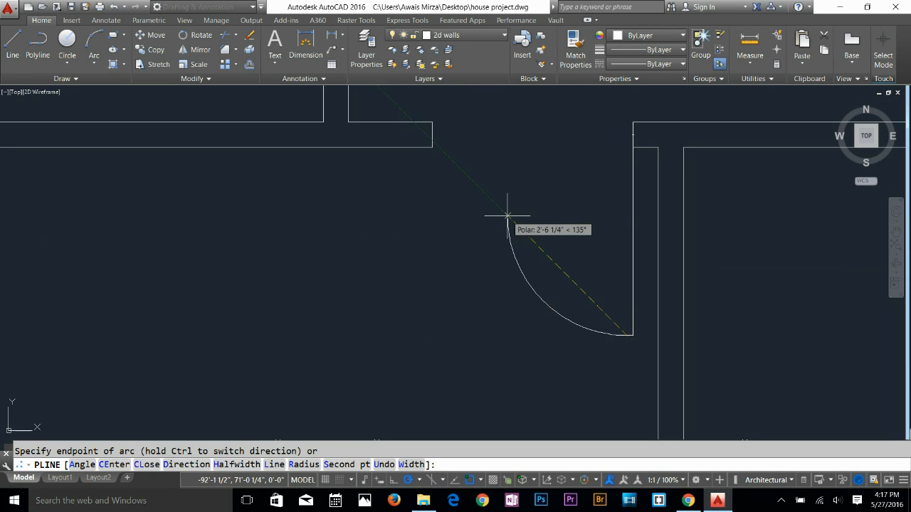
left_click(432, 135)
key("Escape")
scroll(534, 260, "down", 4)
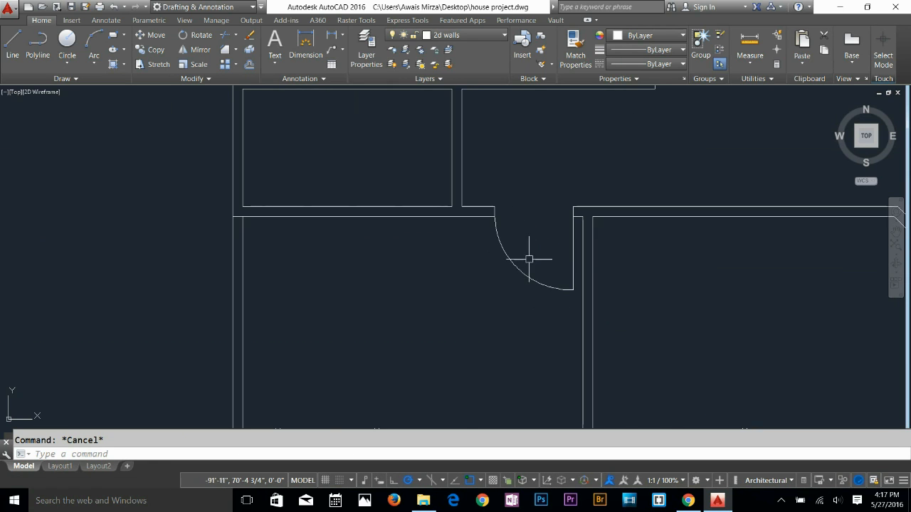
middle_click_drag(423, 308, 438, 216)
scroll(424, 164, "up", 2)
scroll(425, 164, "up", 1)
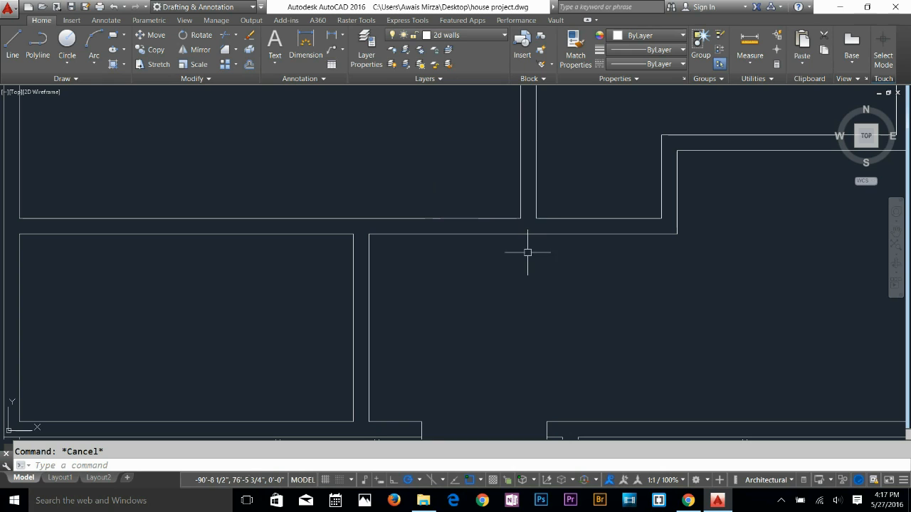
type("l")
key("Return")
key("Escape")
Offset the left line of the vertical wall between the two upper rooms 4.5 inches to the left
type("o")
key("Return")
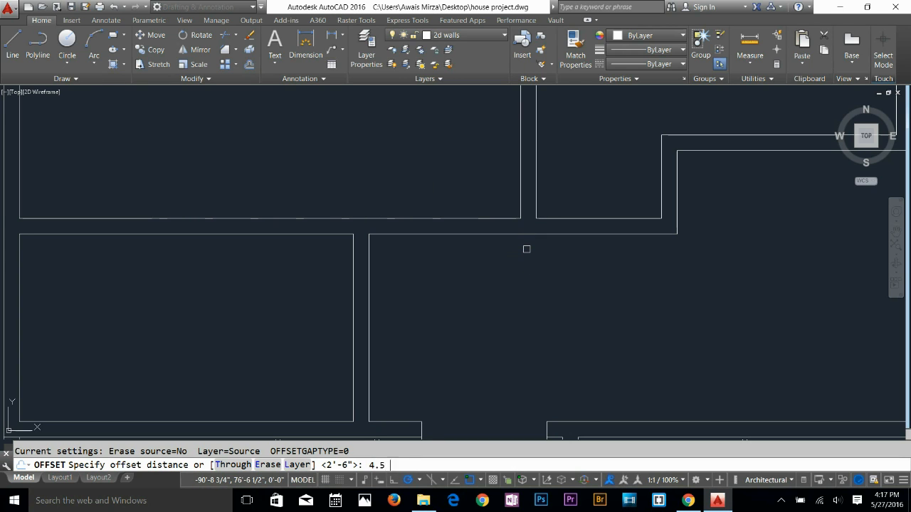
type("4.5")
key("Return")
left_click(519, 178)
left_click(489, 179)
key("Escape")
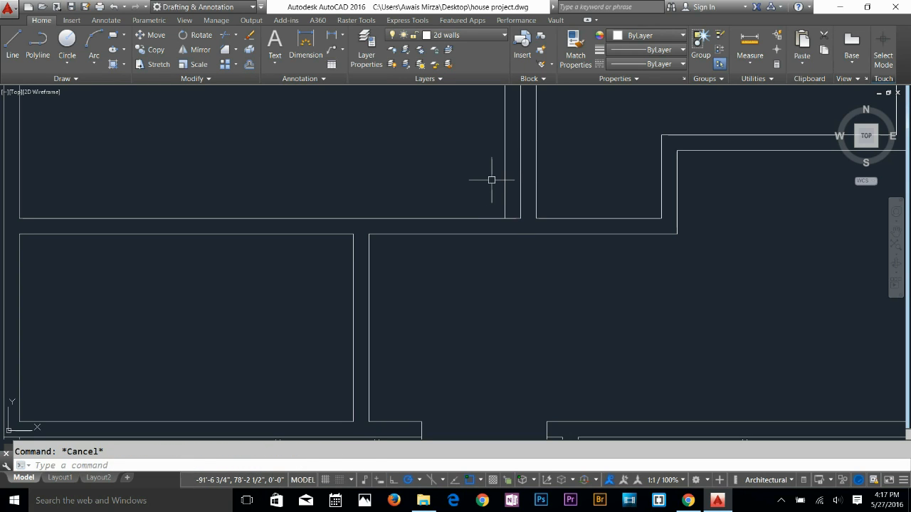
Offset the new jamb line in the upper room 3' to the left
type("o")
key("Return")
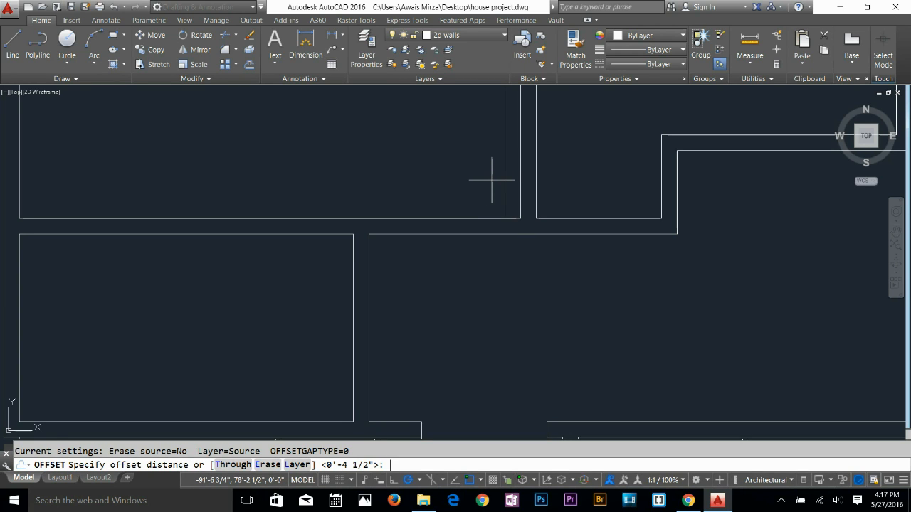
type("3'")
key("Return")
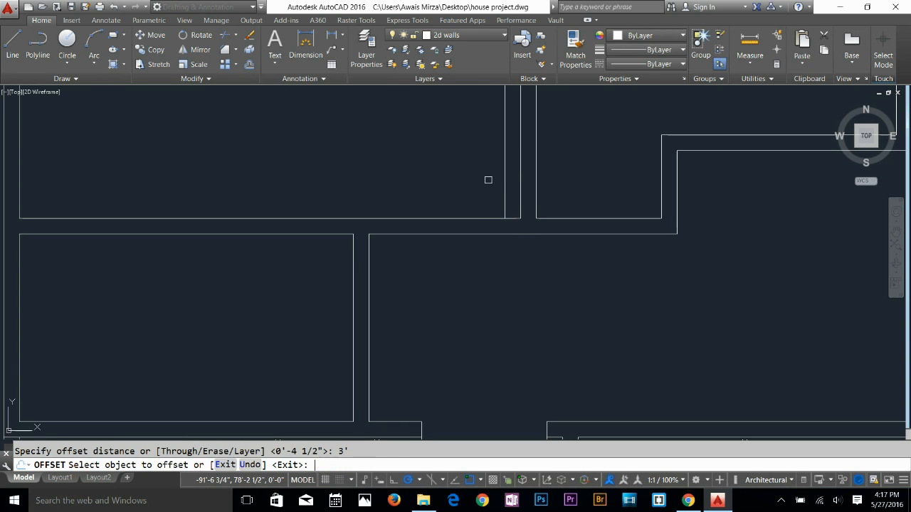
left_click(503, 181)
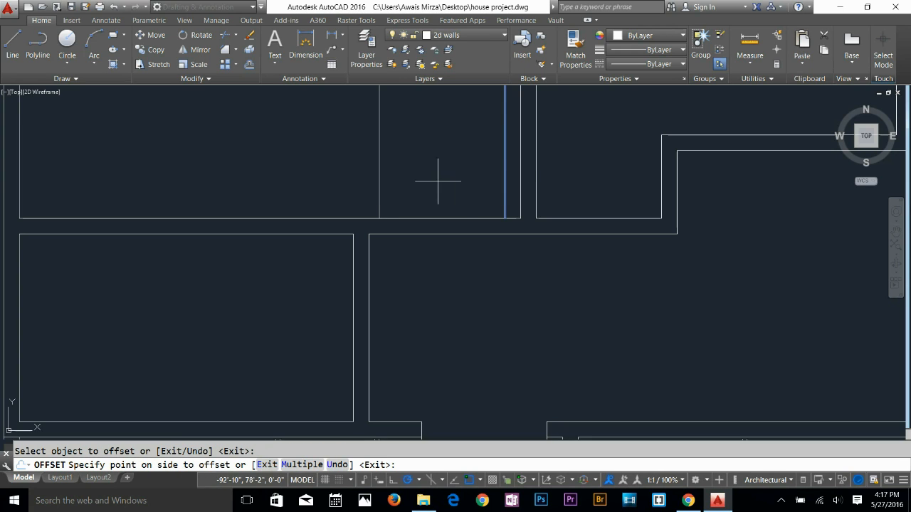
left_click(380, 183)
key("Escape")
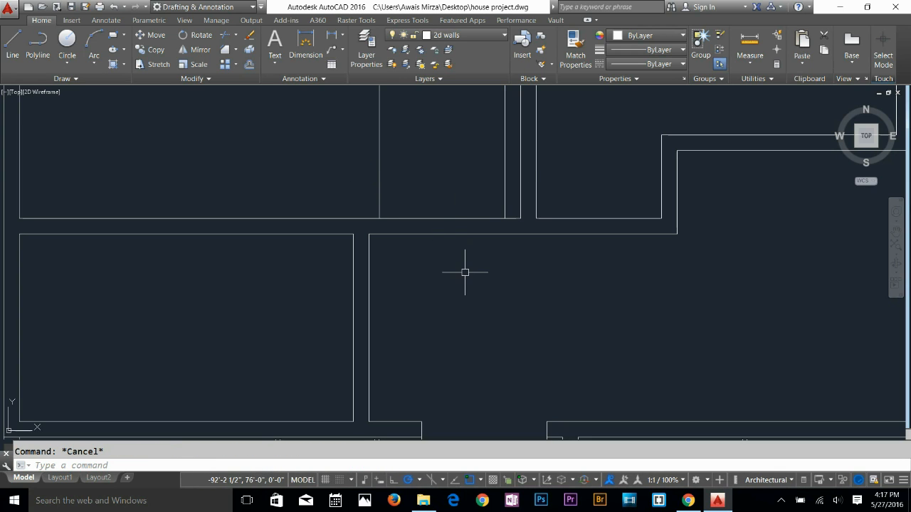
Stretch the lower ends of both upper-room jamb lines down to the lower line of the horizontal wall
left_click(503, 205)
left_click(504, 218)
key("Escape")
left_click(377, 191)
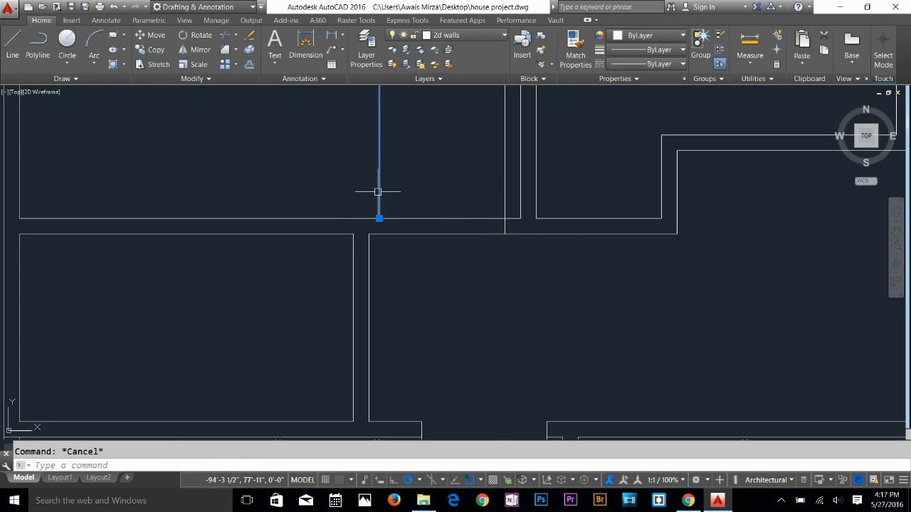
left_click(378, 219)
left_click(378, 233)
key("Escape")
Trim both jamb lines above the upper room's bottom wall and remove the wall lines between them to open the doorway
type("tr")
key("Return")
key("Return")
left_click(498, 197)
left_click(366, 184)
left_click(502, 189)
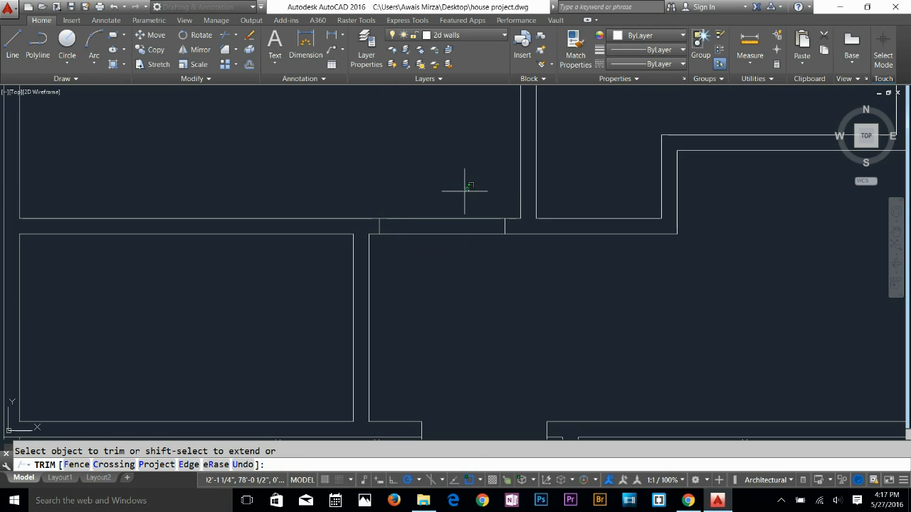
key("Return")
scroll(426, 210, "down", 3)
key("Escape")
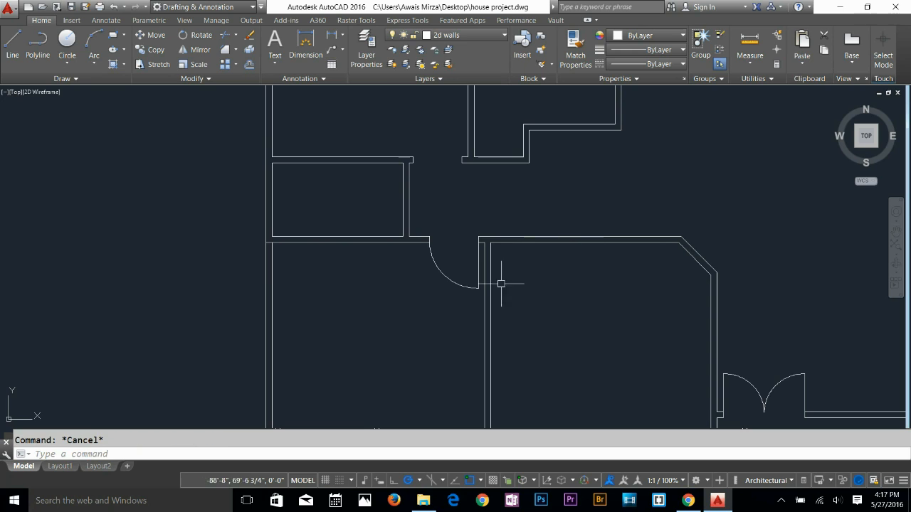
Copy the single door symbol from the lower doorway onto the midpoint of the upper-room doorway's right jamb
scroll(463, 237, "up", 2)
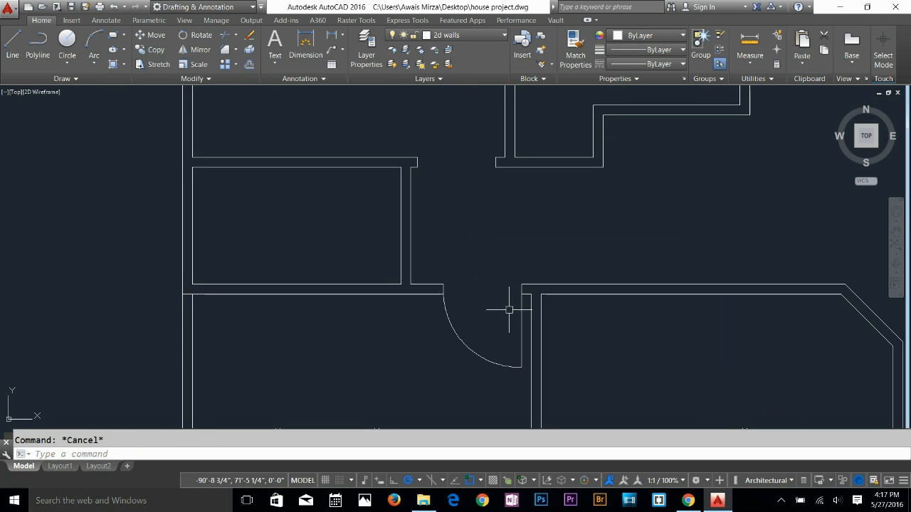
type("co")
key("Return")
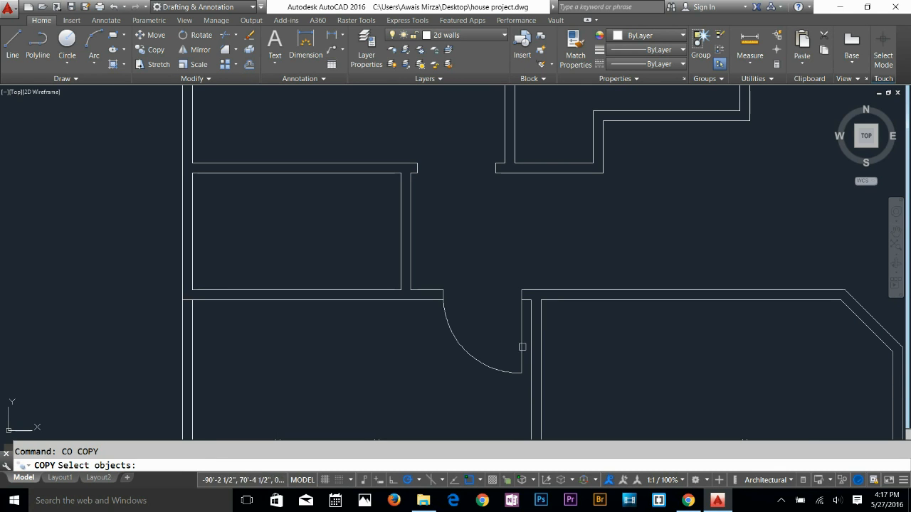
left_click(522, 351)
key("Return")
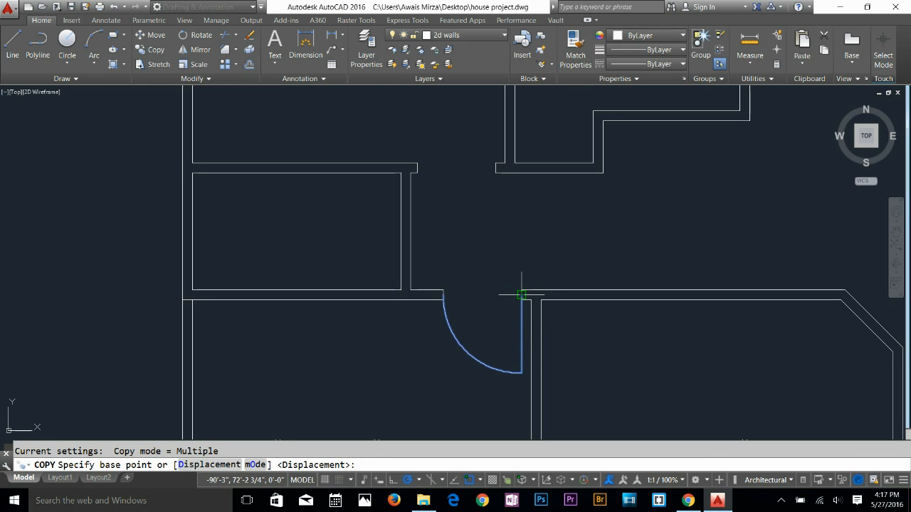
left_click(521, 293)
scroll(490, 152, "up", 4)
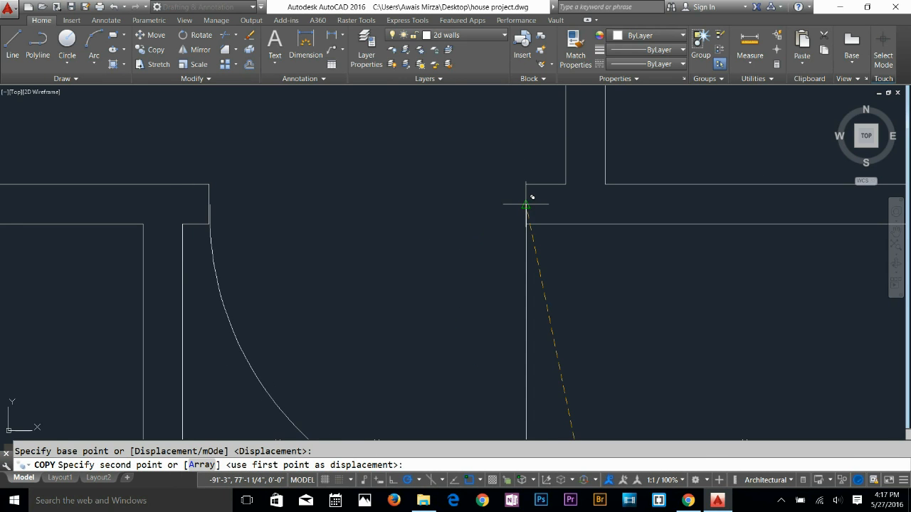
left_click(520, 210)
key("Return")
scroll(593, 288, "down", 4)
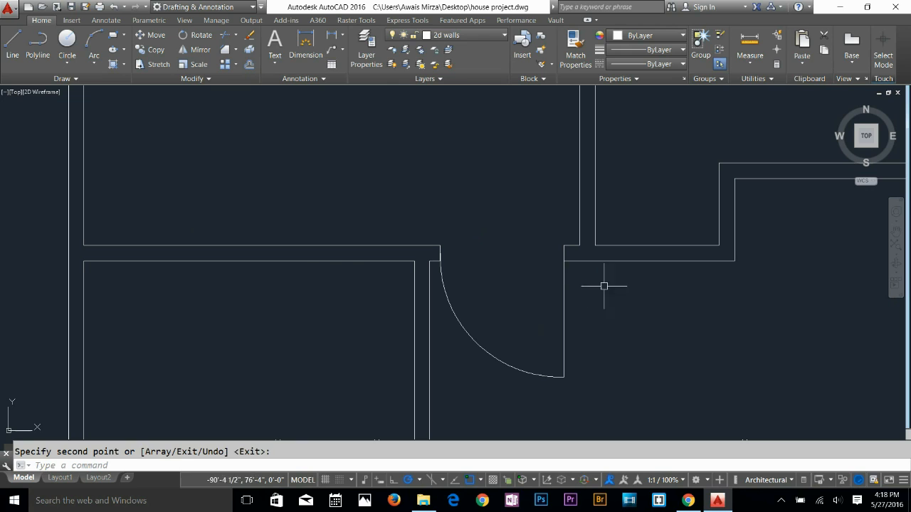
key("Escape")
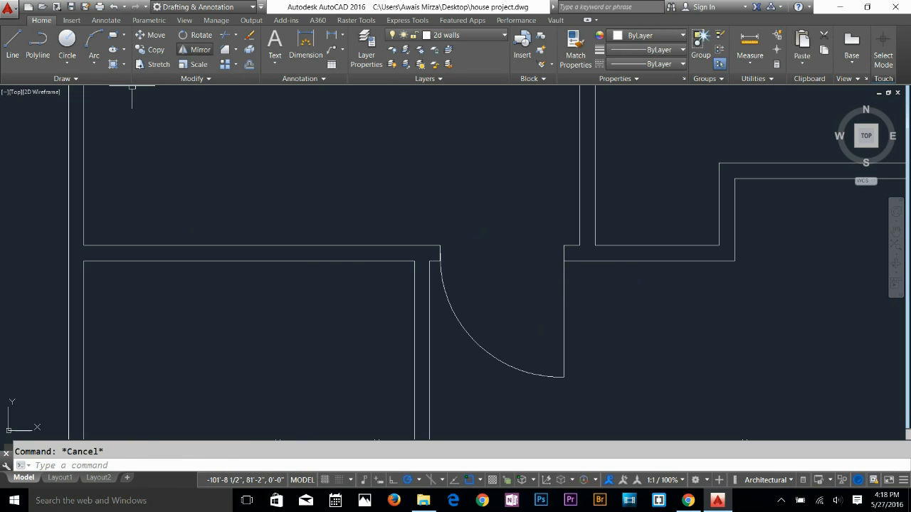
left_click(197, 50)
left_click(565, 330)
key("Return")
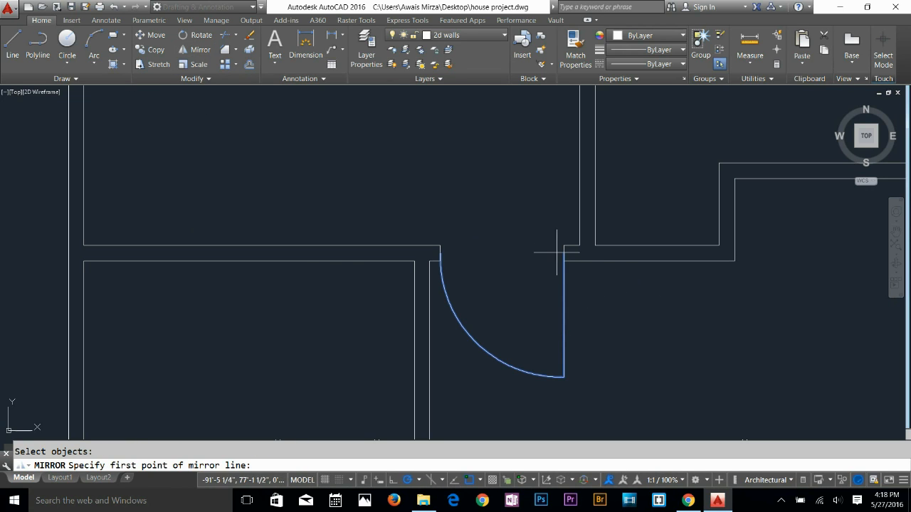
left_click(564, 253)
left_click(525, 249)
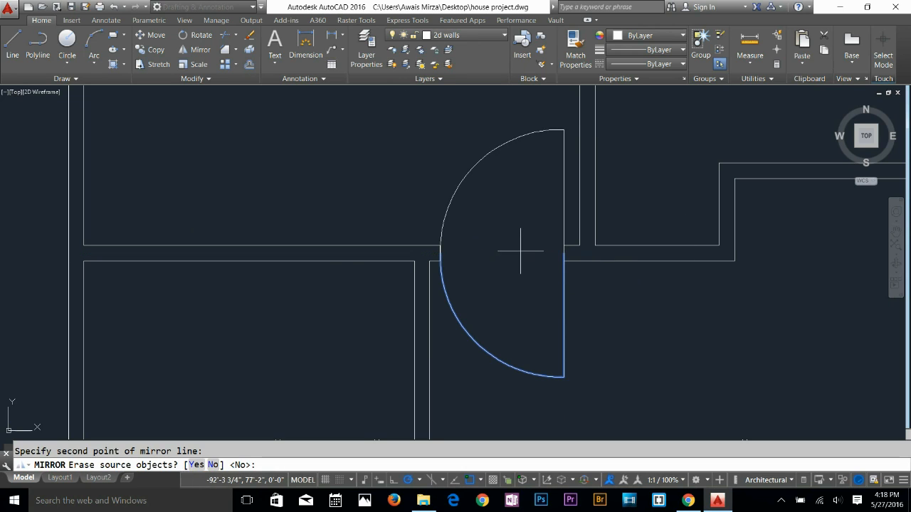
key("Escape")
Mirror the copied door upward across the wall's horizontal centreline so it swings into the upper room, and delete the original copy
key("Return")
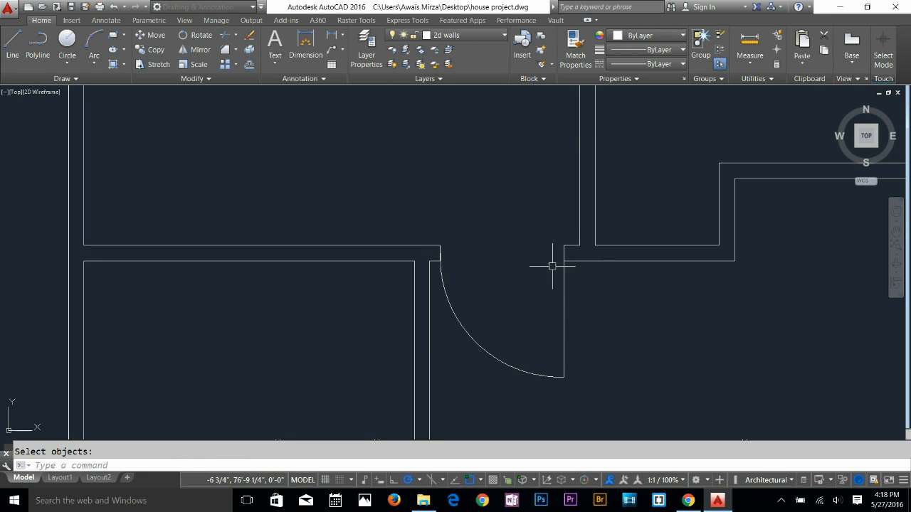
left_click(561, 286)
key("Return")
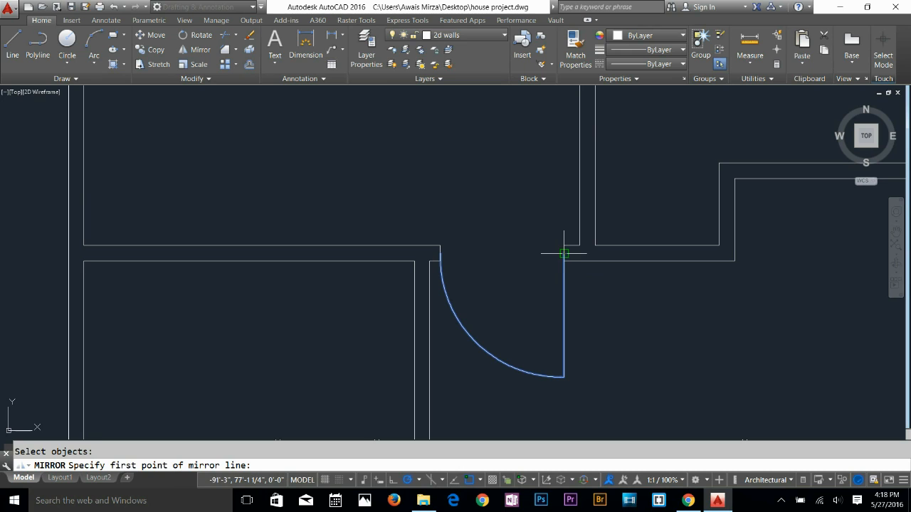
left_click(564, 253)
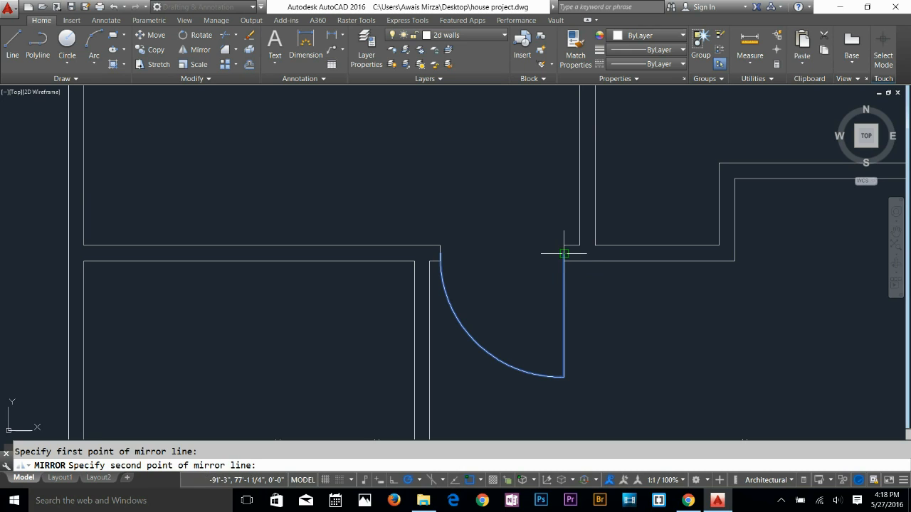
left_click(488, 252)
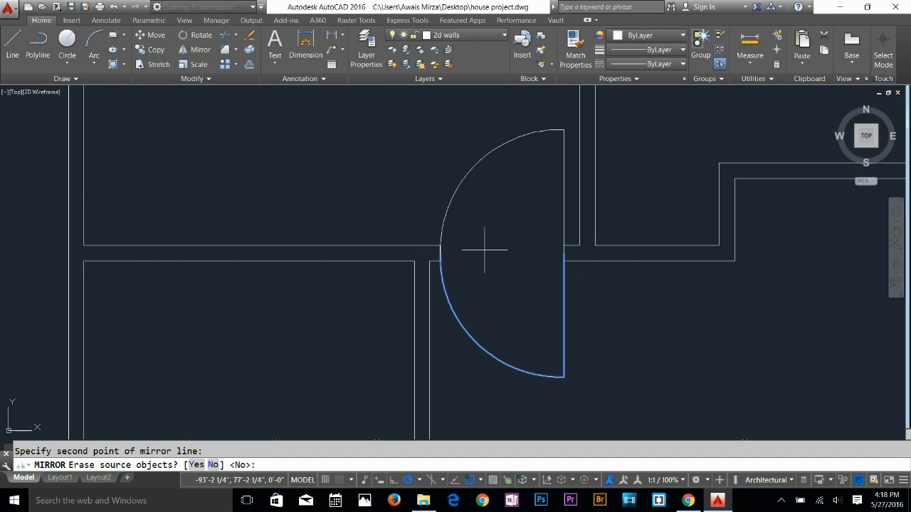
key("Return")
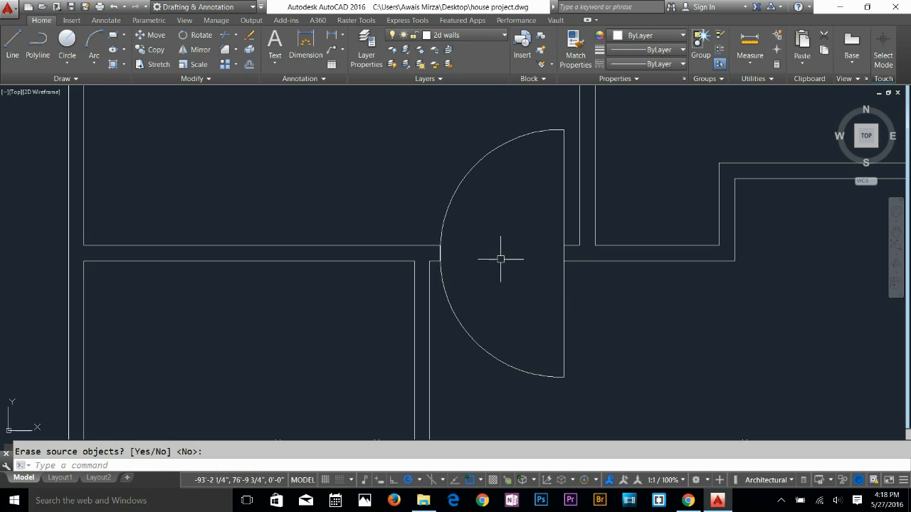
left_click(581, 298)
left_click(535, 325)
key("Delete")
scroll(497, 288, "up", 5)
scroll(230, 278, "up", 3)
mouse_move(289, 276)
middle_mouse_down()
mouse_move(343, 364)
mouse_move(370, 347)
middle_mouse_up()
left_click(359, 338)
left_click(353, 350)
left_click(354, 350)
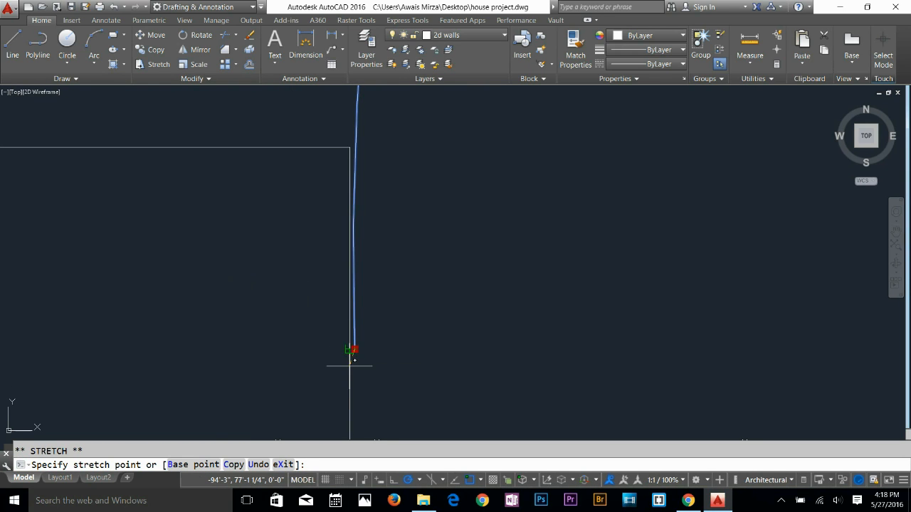
key("Escape")
scroll(461, 351, "down", 8)
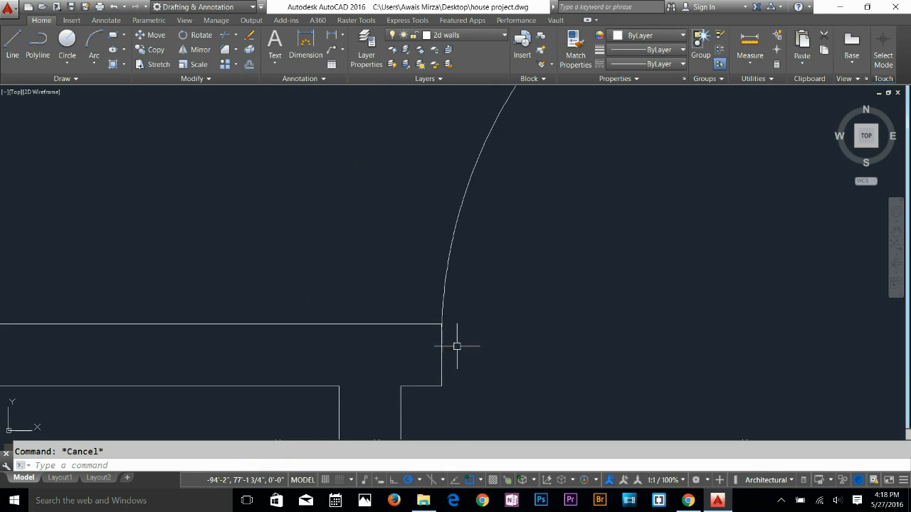
Offset the small left room's bottom inner wall line 4.5 inches upward
middle_click_drag(504, 338, 435, 198)
scroll(335, 270, "up", 2)
middle_click_drag(409, 326, 410, 246)
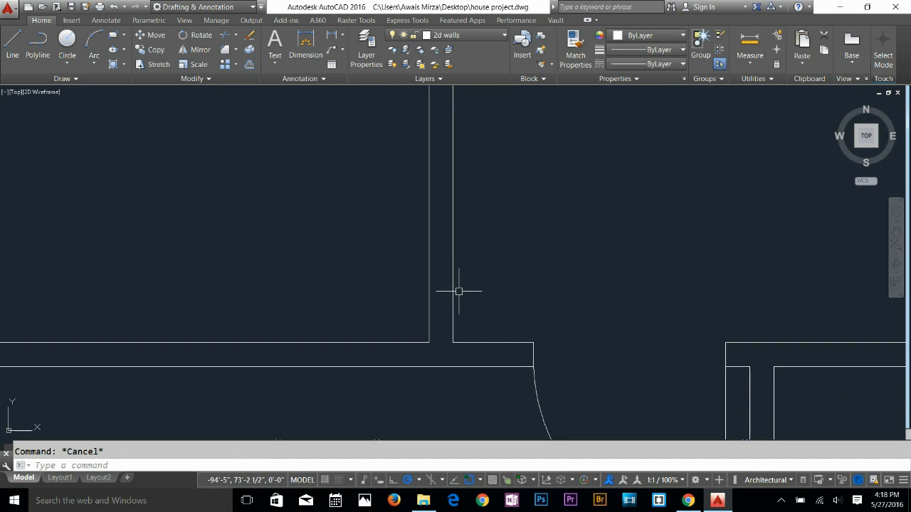
type("o")
key("Return")
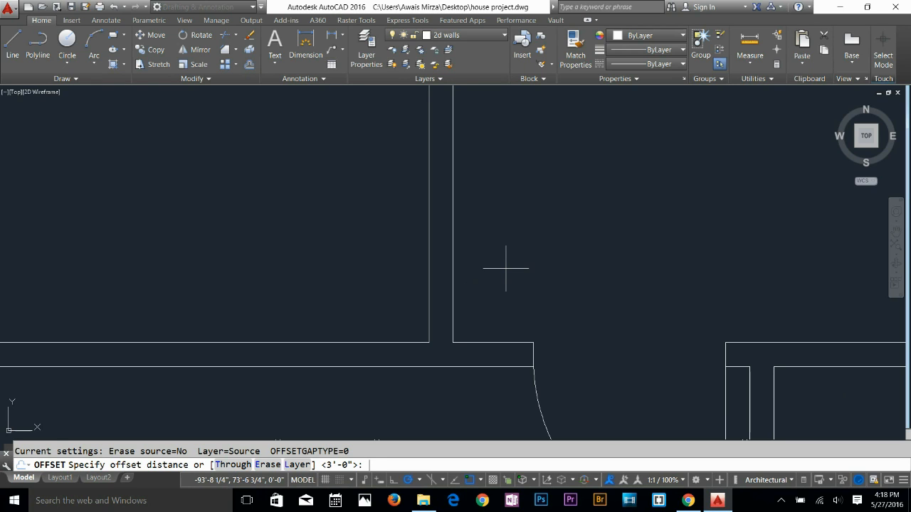
type("4.5")
key("Return")
left_click(398, 342)
left_click(392, 284)
key("Escape")
Offset the new jamb line in the small left room 2' upward
key("Return")
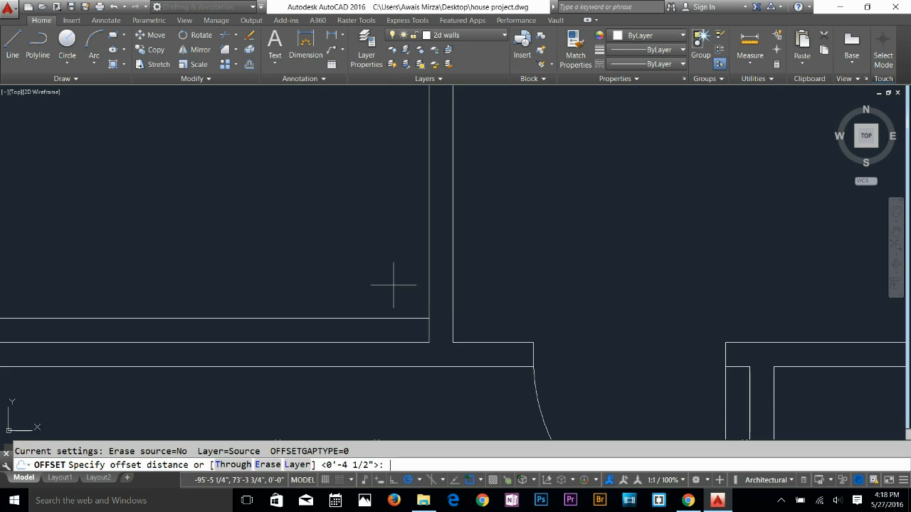
type("2'")
key("Return")
left_click(379, 318)
left_click(383, 249)
scroll(384, 249, "down", 2)
key("Escape")
Stretch the right ends of both small-room jamb lines to the outer line of the room's right wall
scroll(385, 227, "up", 1)
left_click(399, 204)
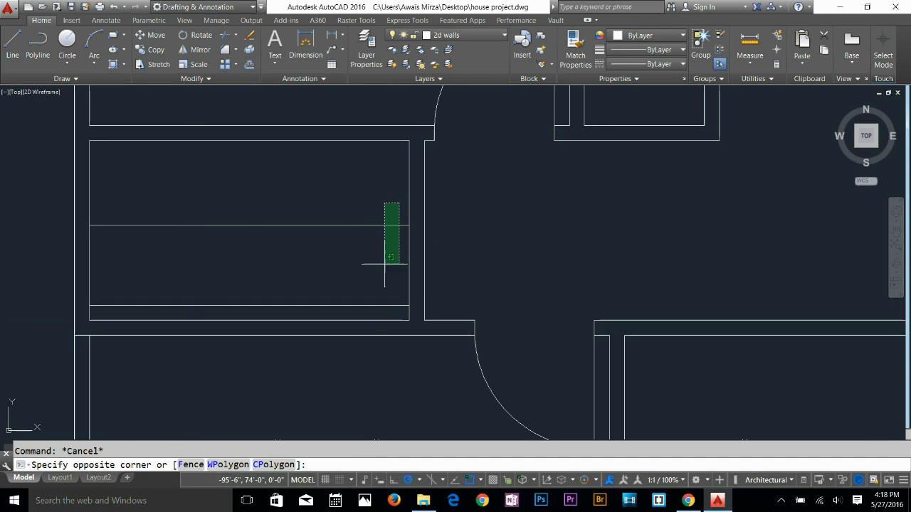
left_click(384, 309)
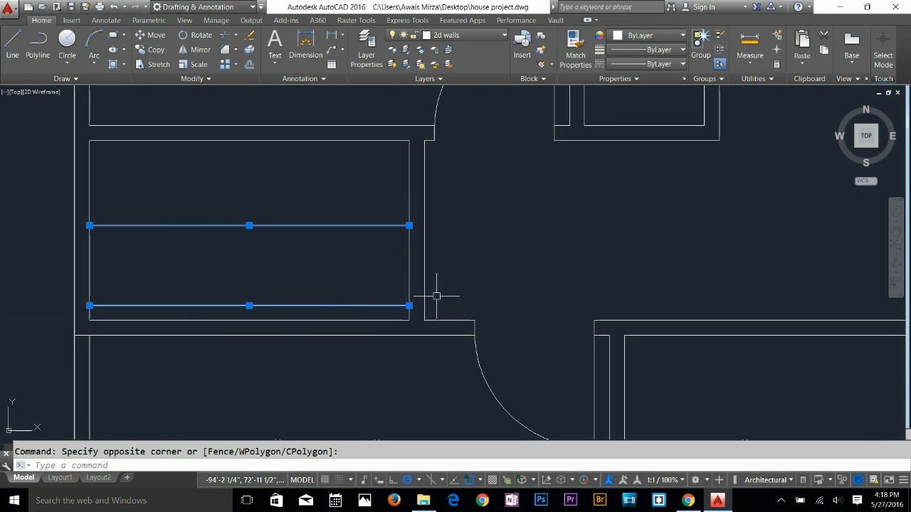
left_click(409, 226)
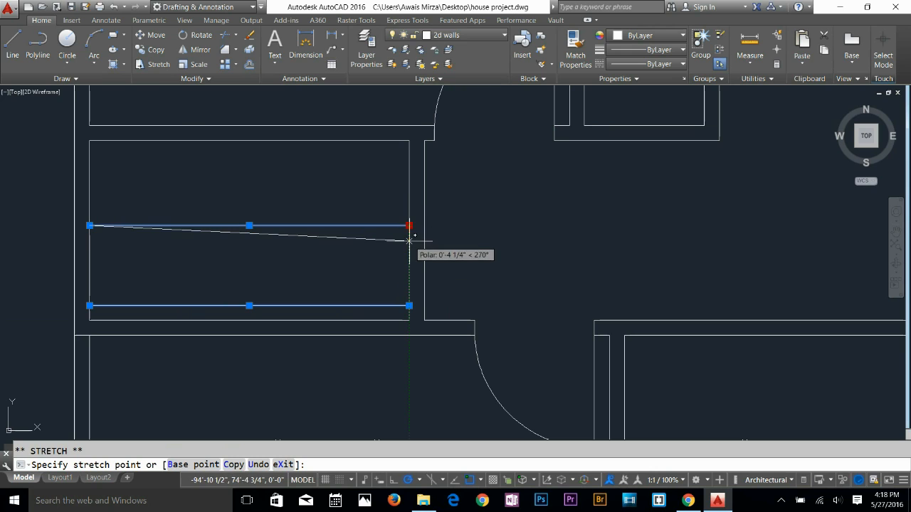
key("Escape")
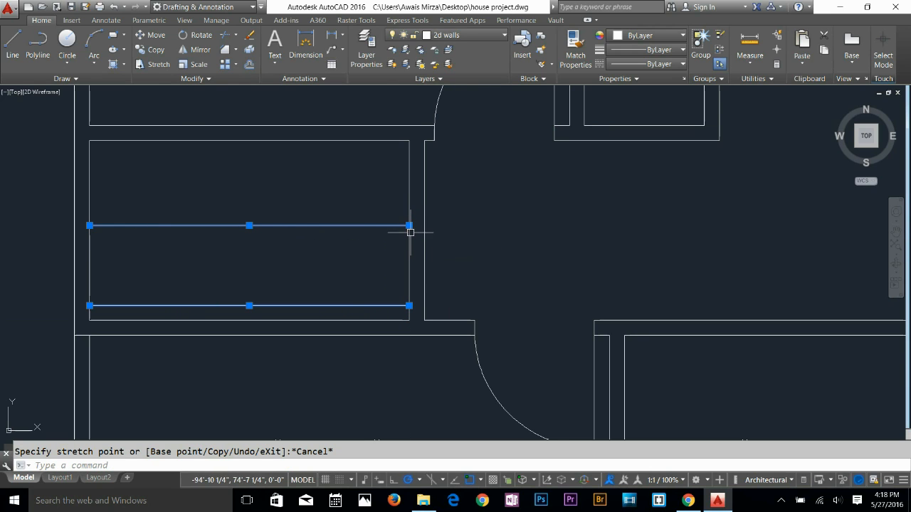
left_click(409, 226, "shift")
left_click(409, 306, "shift")
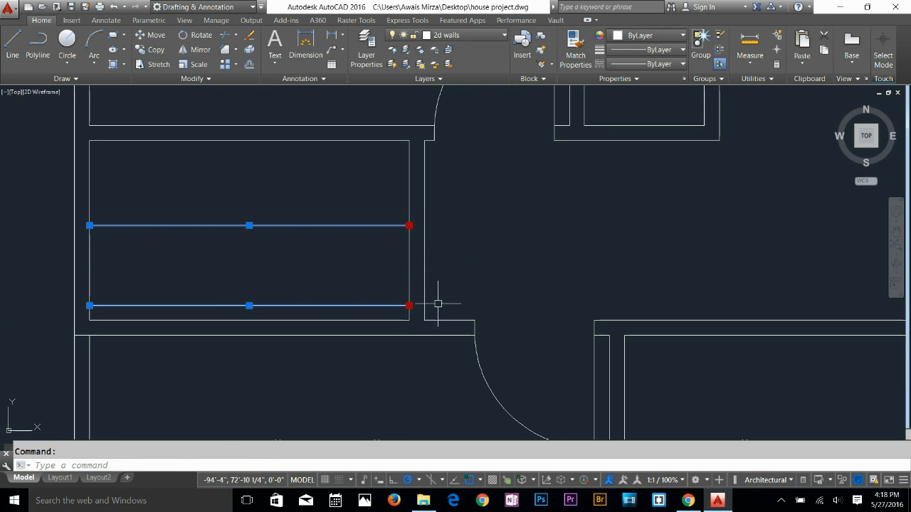
left_click(408, 306)
left_click(424, 305)
key("Escape")
key("Escape")
Trim both jamb lines inside the small room and remove the right wall's lines between them to open the doorway
type("tr")
key("Return")
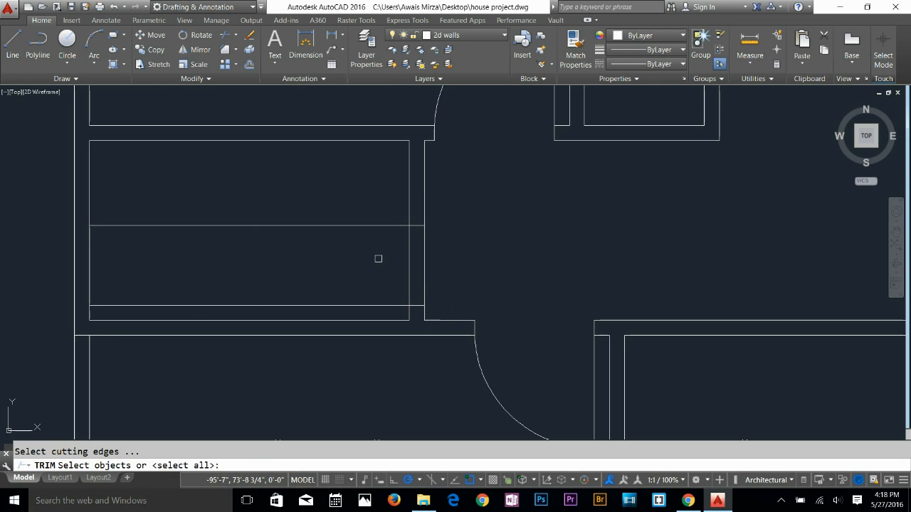
key("Return")
left_click(384, 216)
left_click(357, 308)
left_click(427, 280)
left_click(366, 272)
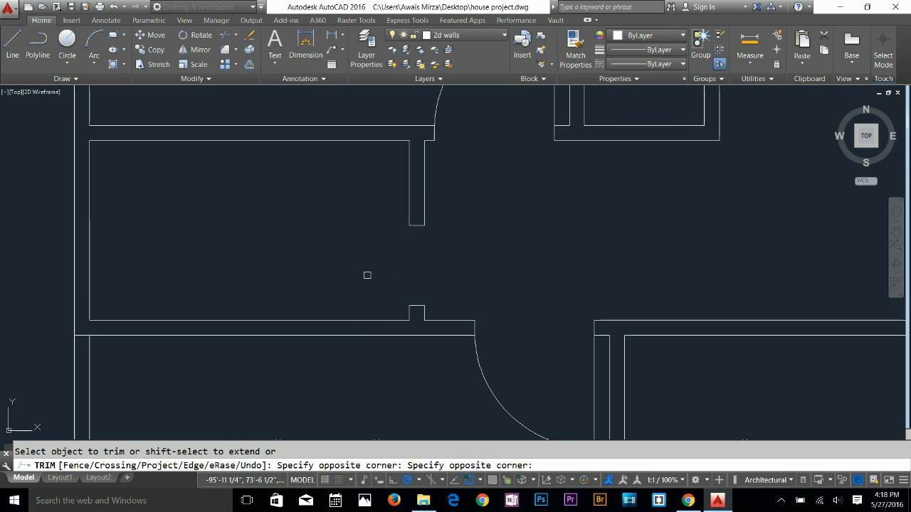
key("Return")
key("Escape")
Draw the small room's door as a polyline from the lower jamb's midpoint: 2' left, 1" up, and an arc to the upper jamb's midpoint
type("pl")
key("Return")
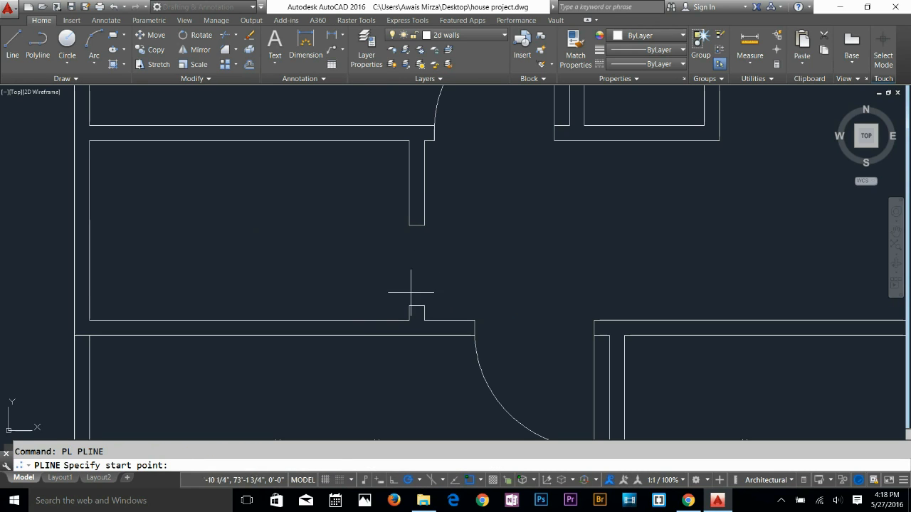
left_click(417, 306)
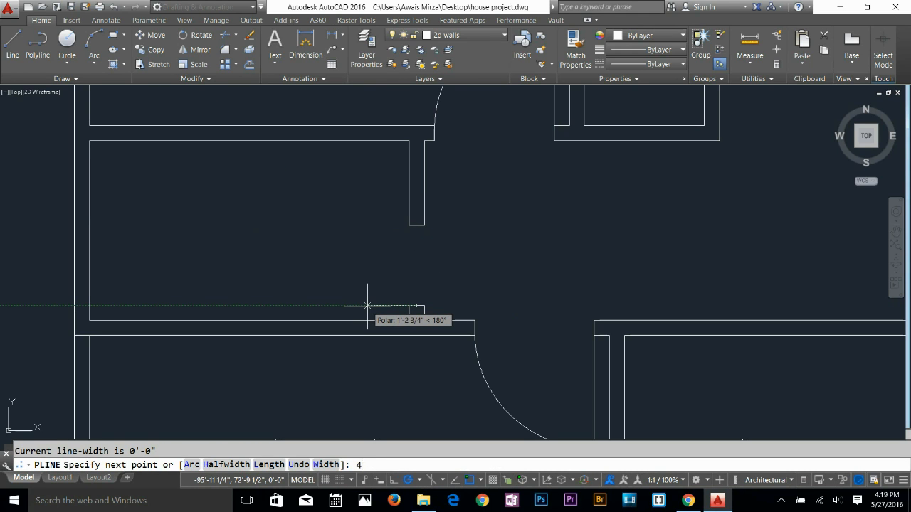
type("2'")
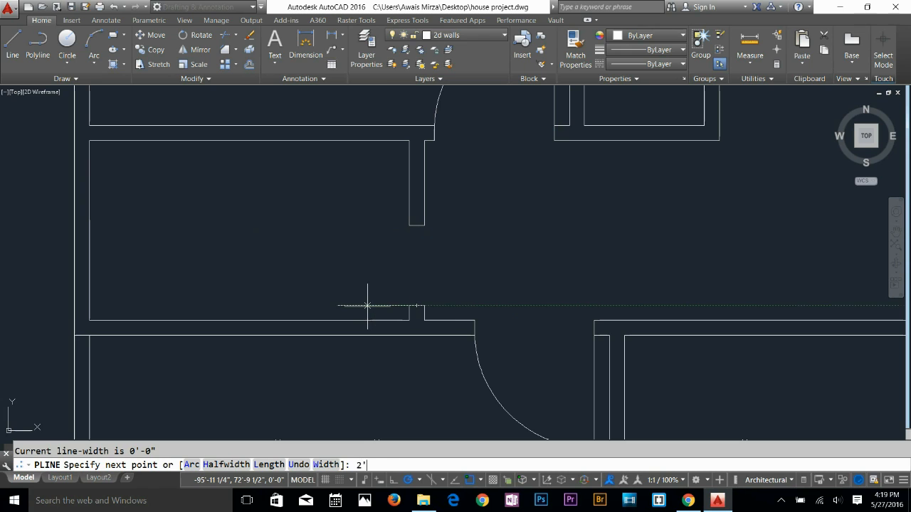
key("Return")
type("1")
key("Return")
type("a")
key("Return")
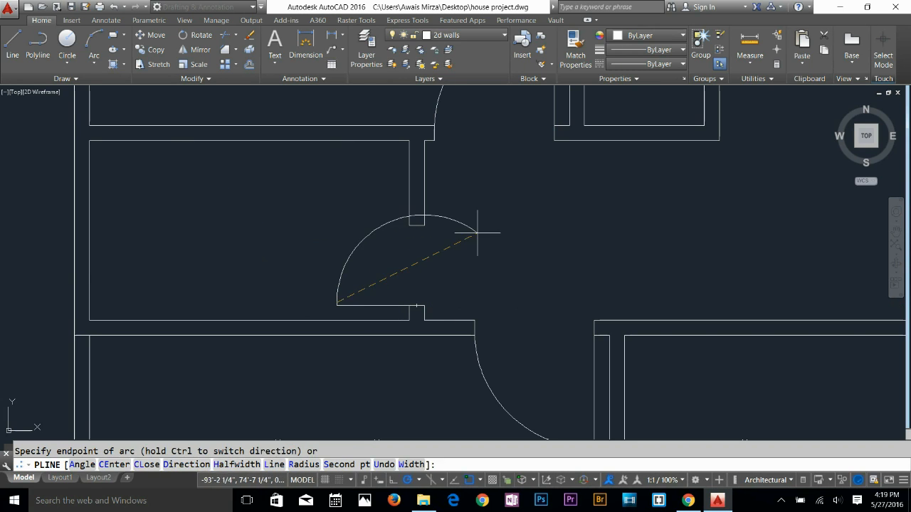
key("Escape")
Offset the inner line of the upper middle room's right wall 4.5 inches to the left
scroll(480, 280, "down", 5)
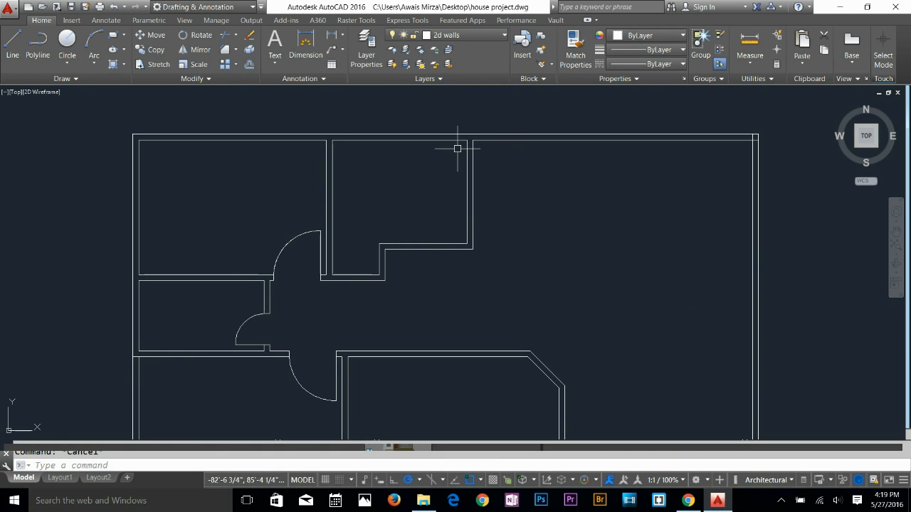
scroll(454, 198, "up", 5)
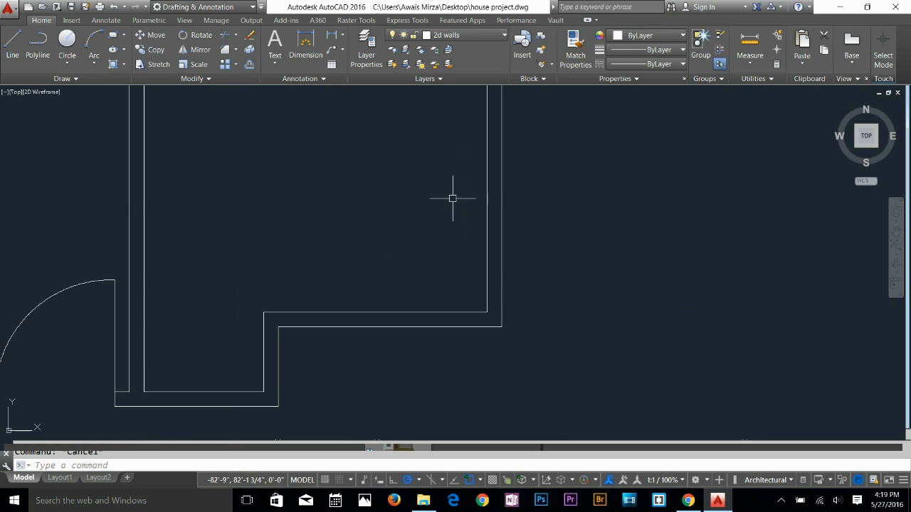
scroll(399, 249, "down", 5)
mouse_move(399, 249)
middle_mouse_down()
mouse_move(519, 171)
mouse_move(522, 160)
middle_mouse_up()
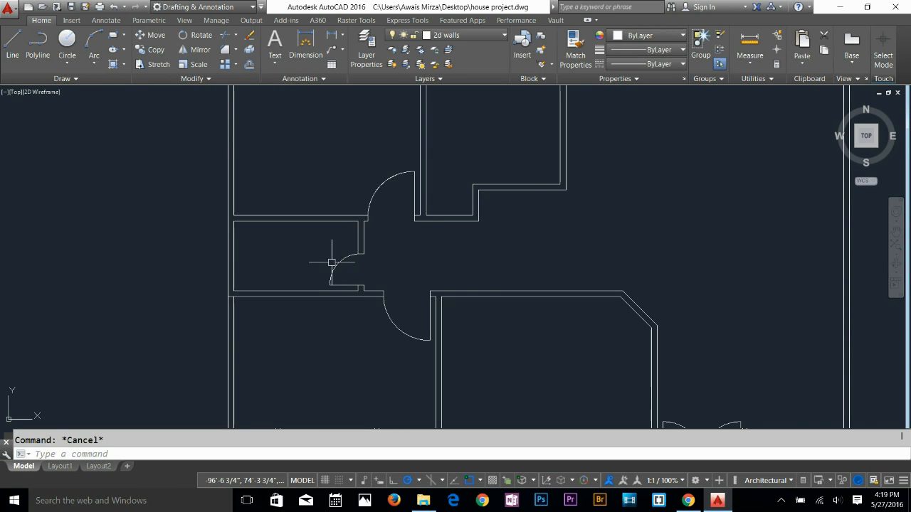
type("o")
key("Return")
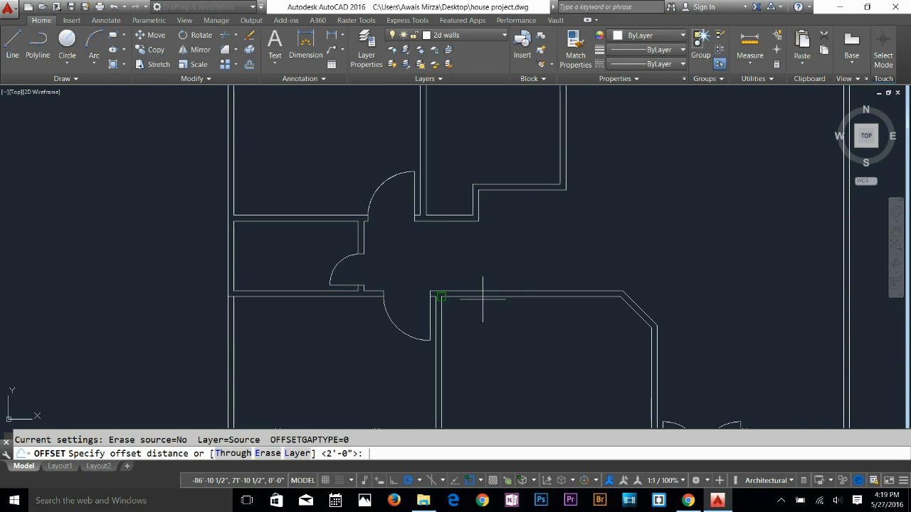
type("4.5")
key("Return")
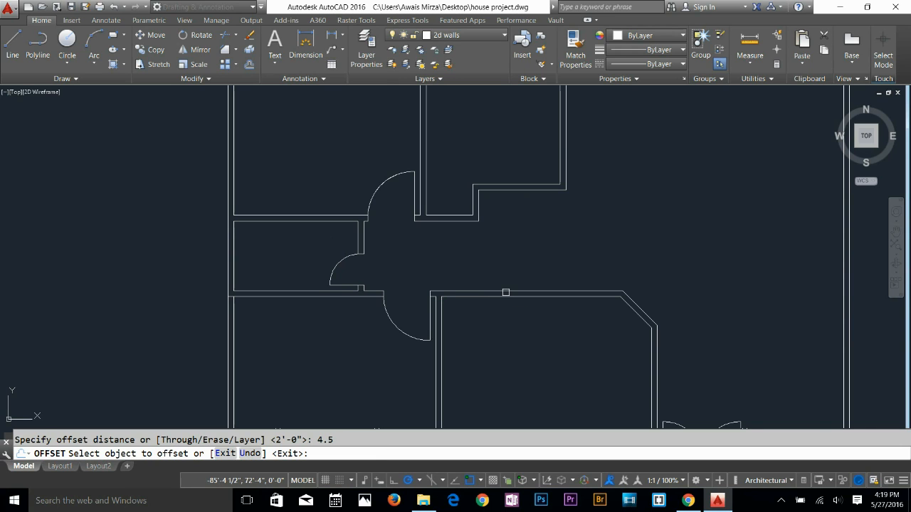
left_click(560, 147)
left_click(533, 150)
key("Escape")
Offset the new jamb line in the upper middle room 2' to the left
type("o")
key("Return")
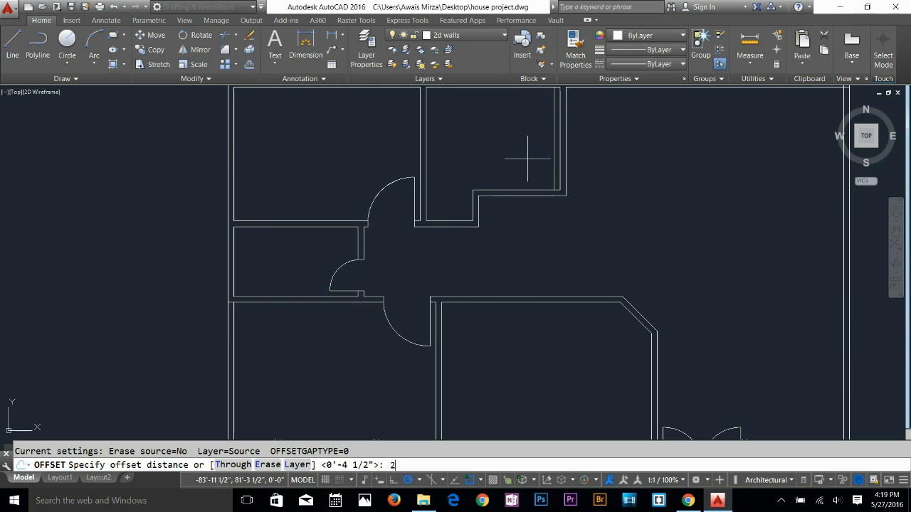
key("Return")
left_click(552, 161)
left_click(518, 183)
key("Escape")
Stretch the lower ends of both jamb lines to the outer line of the upper middle room's bottom wall
scroll(557, 151, "up", 8)
left_click(539, 267)
left_click(189, 305)
scroll(224, 249, "down", 4)
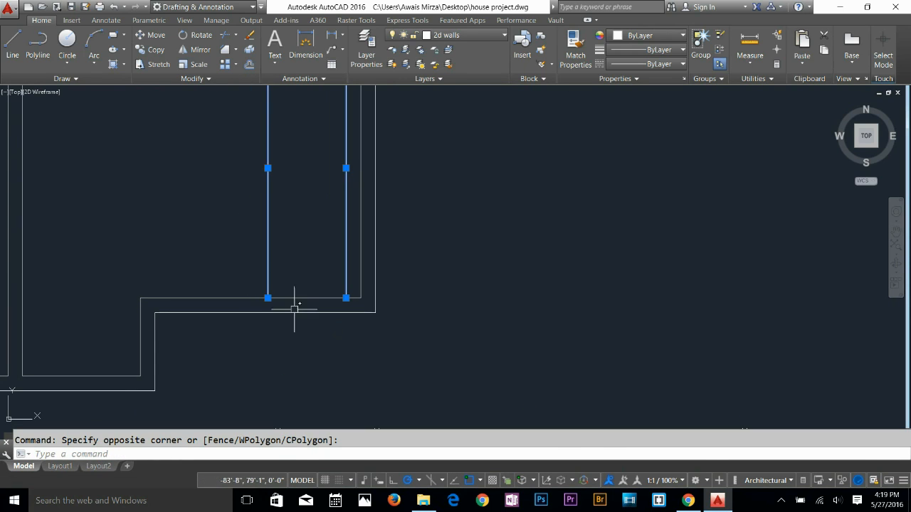
left_click(346, 297)
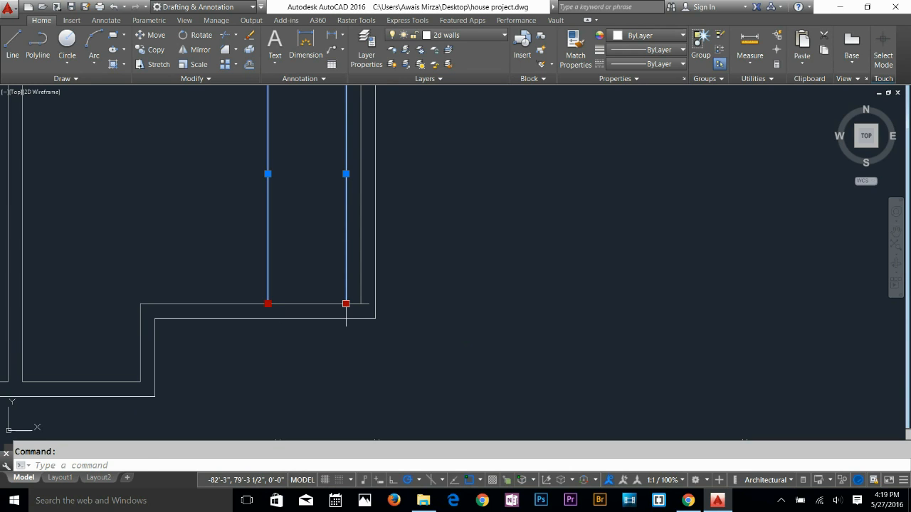
left_click(346, 304)
left_click(346, 318)
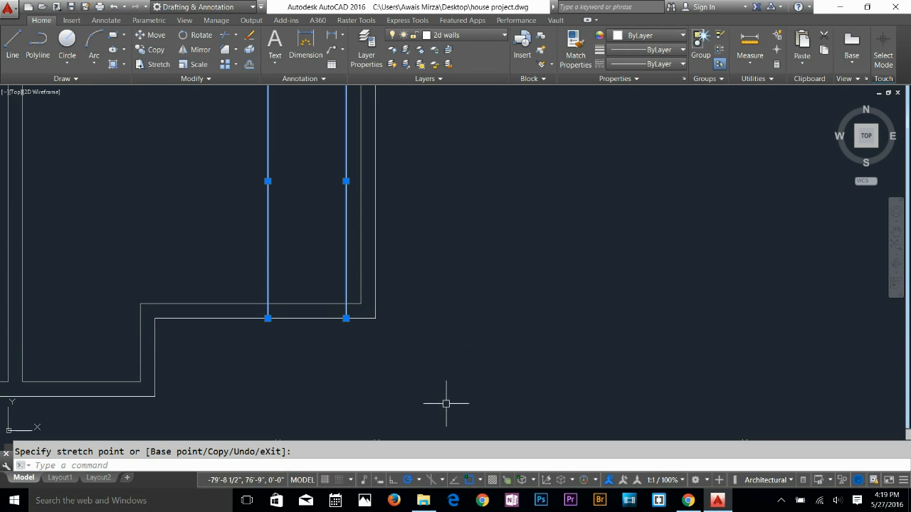
key("Escape")
Trim both jamb lines inside the upper middle room and remove the bottom wall's lines between them to open the doorway
type("tr")
key("Return")
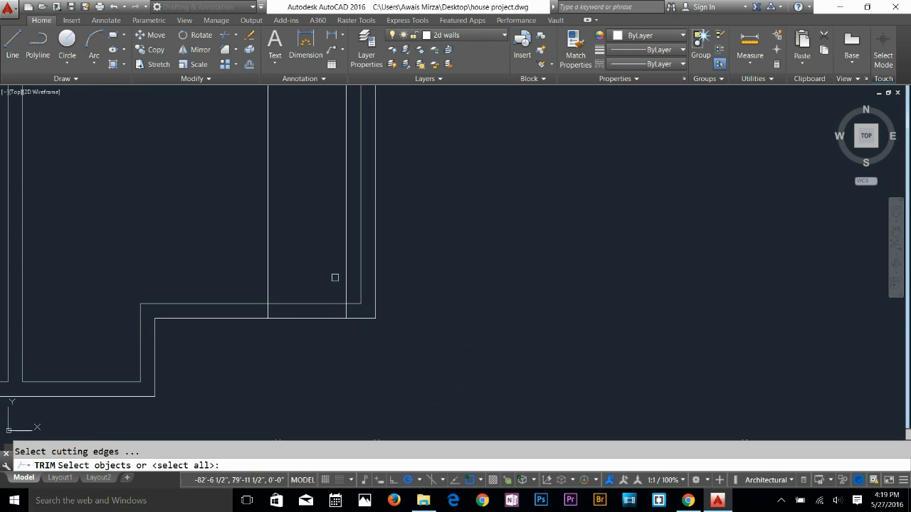
key("Return")
left_click(345, 277)
left_click(282, 274)
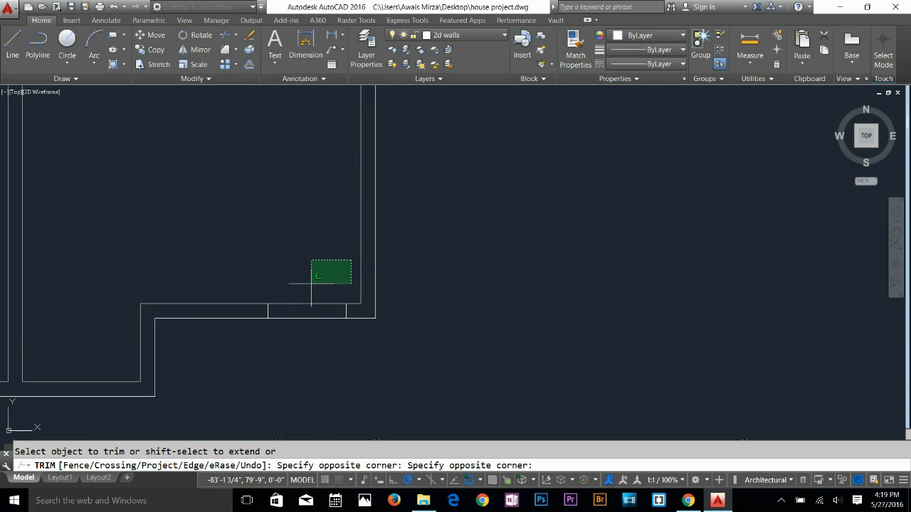
left_click(288, 347)
key("Return")
Copy the small room's door from its lower jamb's midpoint to the midpoint of the new doorway's right jamb
scroll(287, 346, "down", 2)
middle_click_drag(289, 344, 484, 247)
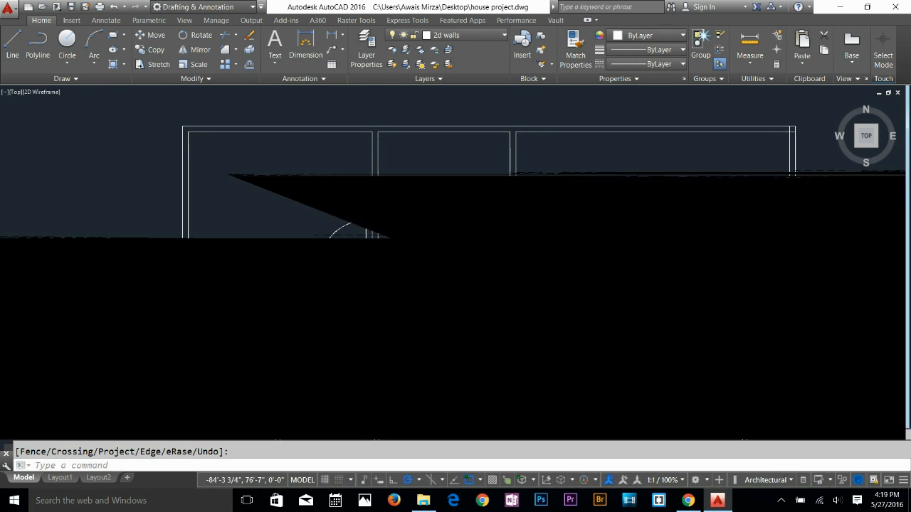
key("Escape")
type("co")
key("Return")
left_click(294, 308)
key("Return")
scroll(325, 325, "up", 4)
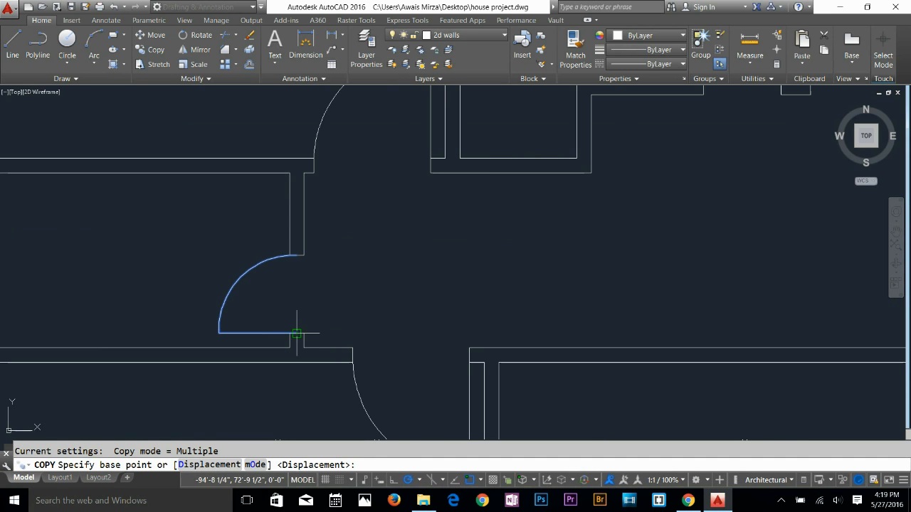
left_click(316, 331)
scroll(413, 332, "down", 4)
scroll(573, 245, "up", 6)
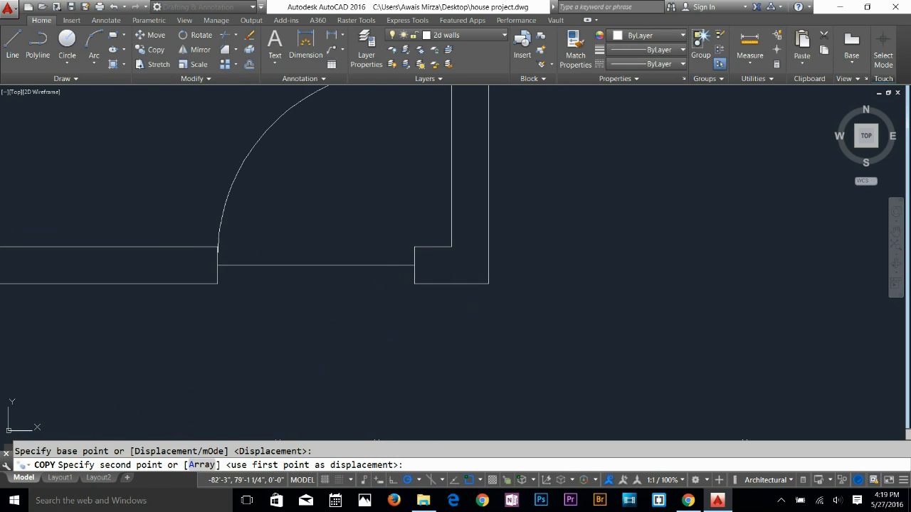
left_click(414, 265)
key("Return")
key("Escape")
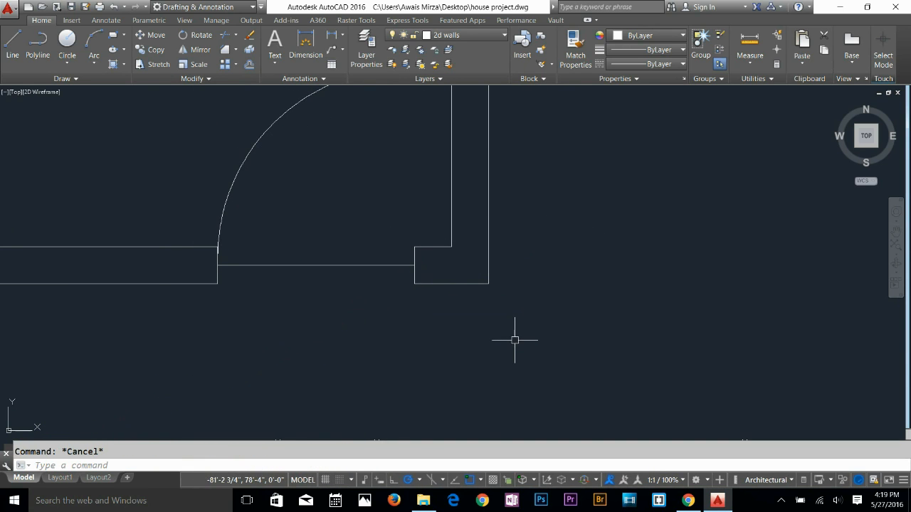
Rotate the copied door 90 degrees clockwise about its hinge point on the right jamb so its leaf points up
left_click(197, 35)
left_click(268, 126)
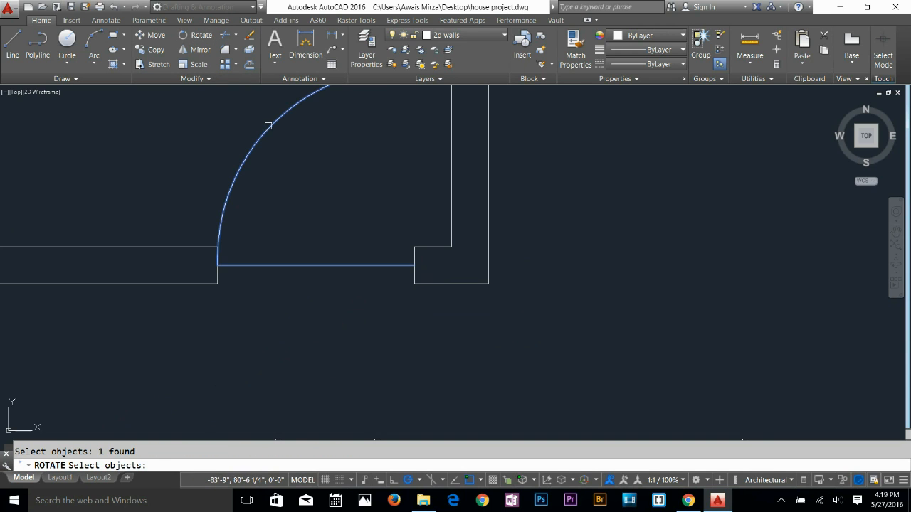
key("Return")
left_click(414, 265)
left_click(415, 350)
key("Return")
key("Escape")
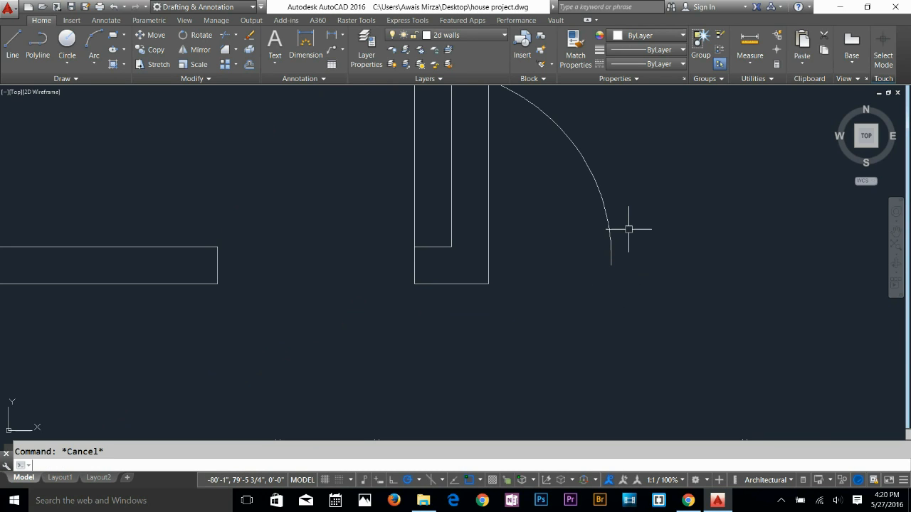
key("Return")
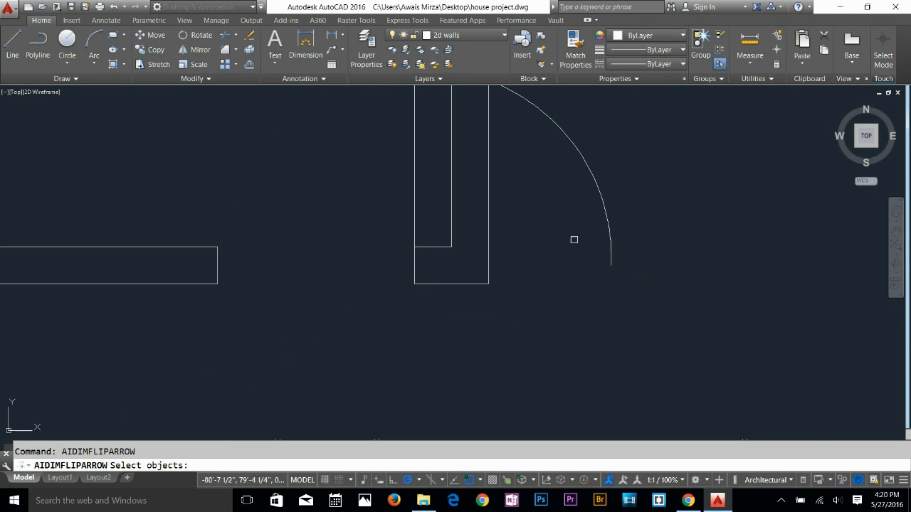
left_click(607, 231)
key("Return")
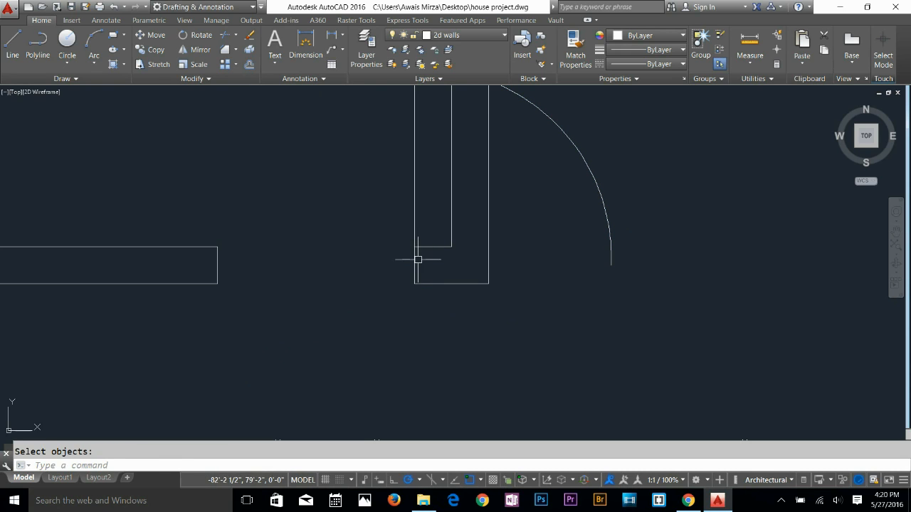
key("Return")
left_click(413, 219)
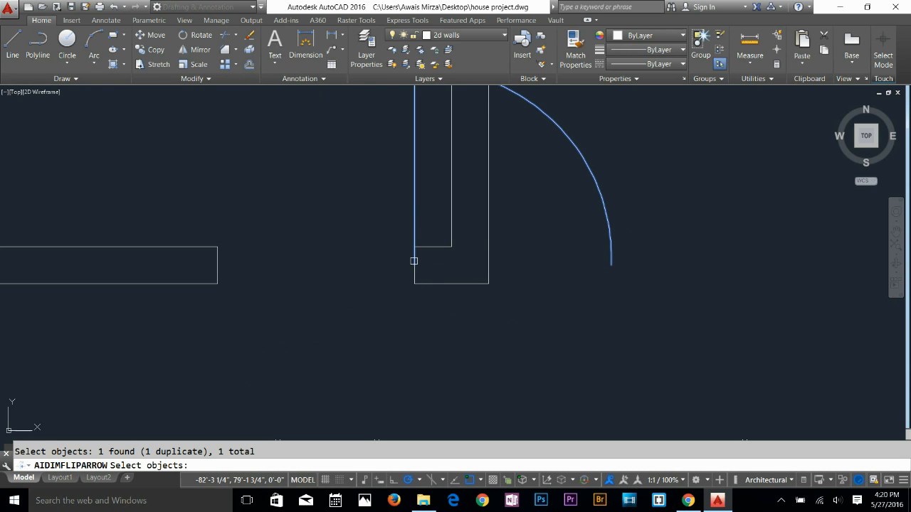
key("Return")
key("Escape")
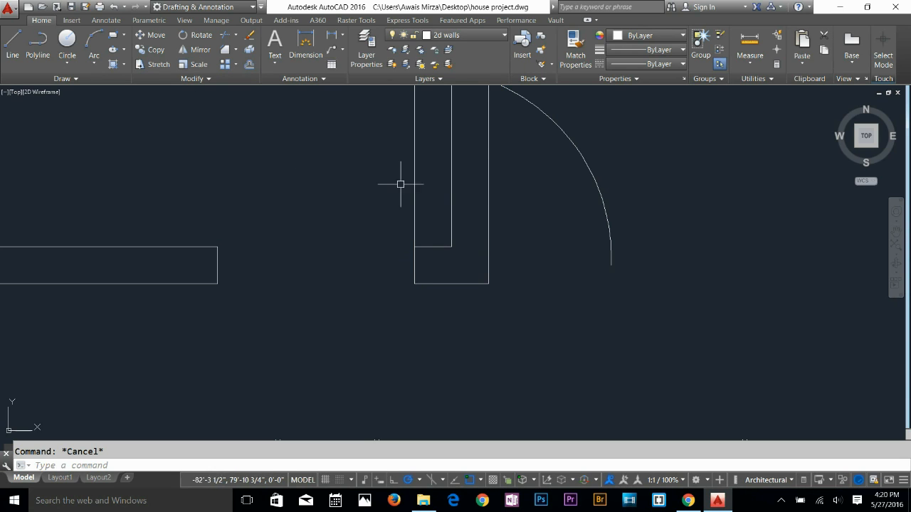
Mirror the rotated door about its vertical leaf so the arc swings over the doorway, keeping the source object
middle_click_drag(586, 216, 597, 290)
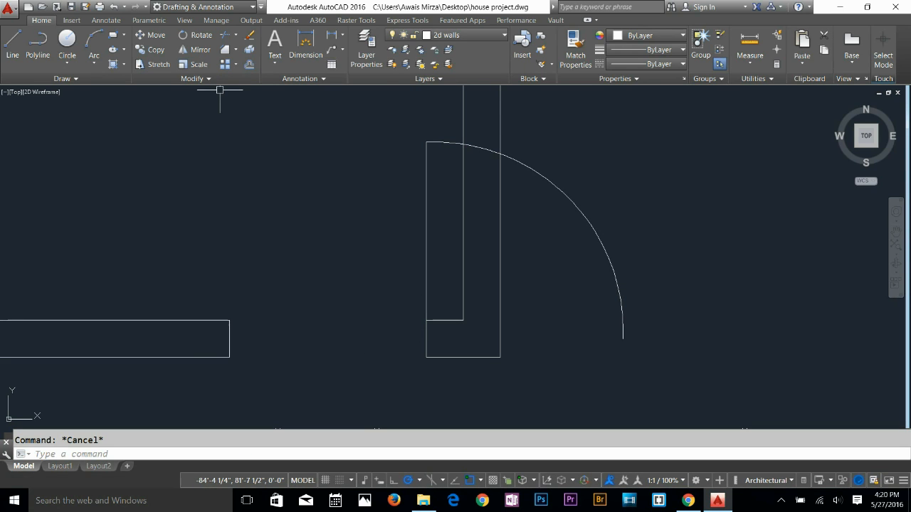
left_click(196, 49)
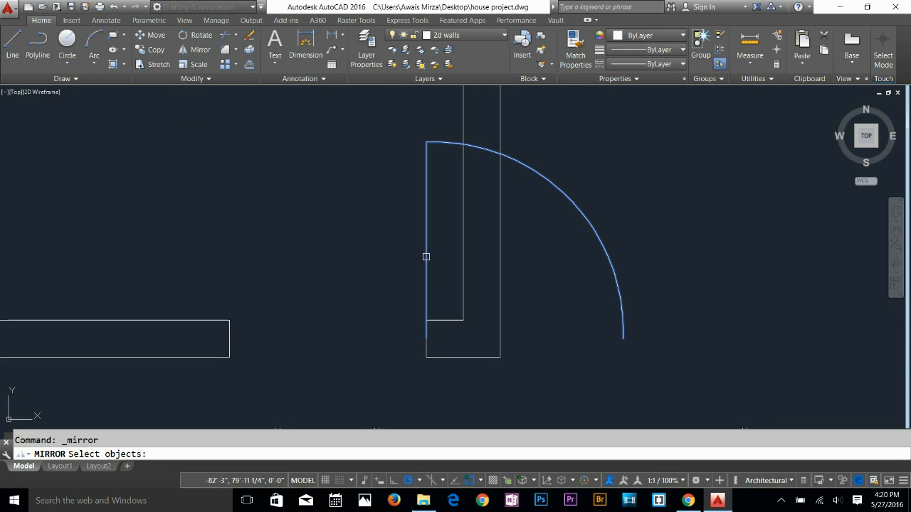
left_click(425, 256)
key("Return")
left_click(426, 338)
left_click(427, 269)
key("Return")
key("Escape")
Delete the original rotated door whose arc lies outside the upper middle room's right wall
left_click(661, 228)
left_click(595, 306)
key("Delete")
scroll(589, 284, "down", 2)
key("Escape")
Draw a short line across the top end of the partition wall between the two lower rooms
middle_click_drag(323, 313, 495, 244)
scroll(495, 244, "down", 2)
middle_click_drag(481, 293, 337, 159)
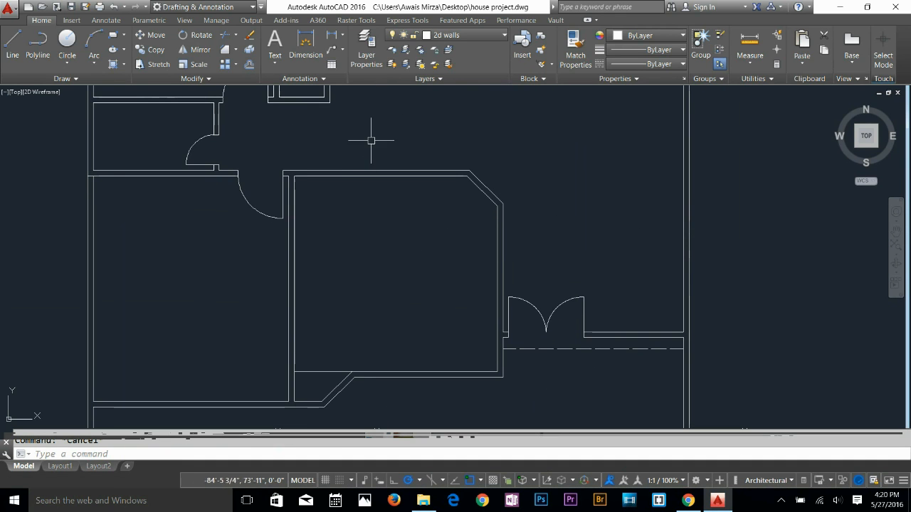
scroll(290, 165, "up", 3)
scroll(279, 192, "up", 3)
scroll(315, 166, "down", 2)
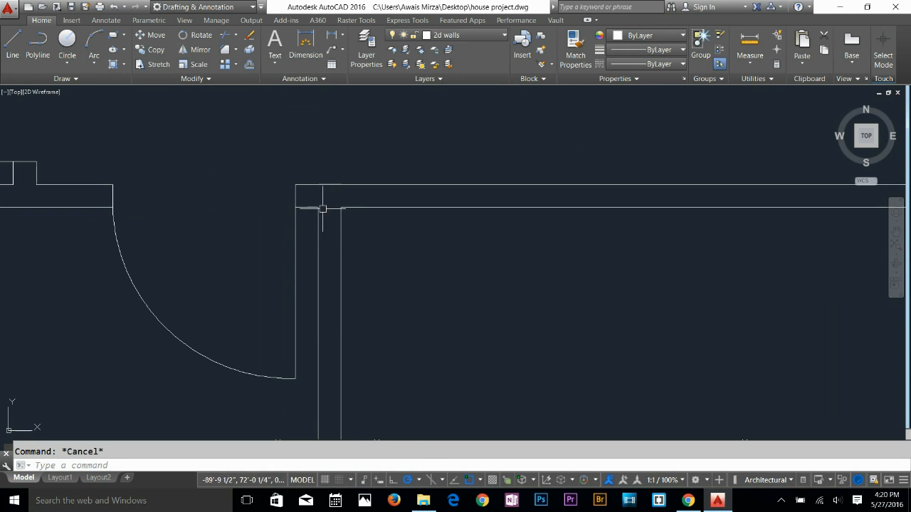
type("l")
key("Return")
left_click(318, 207)
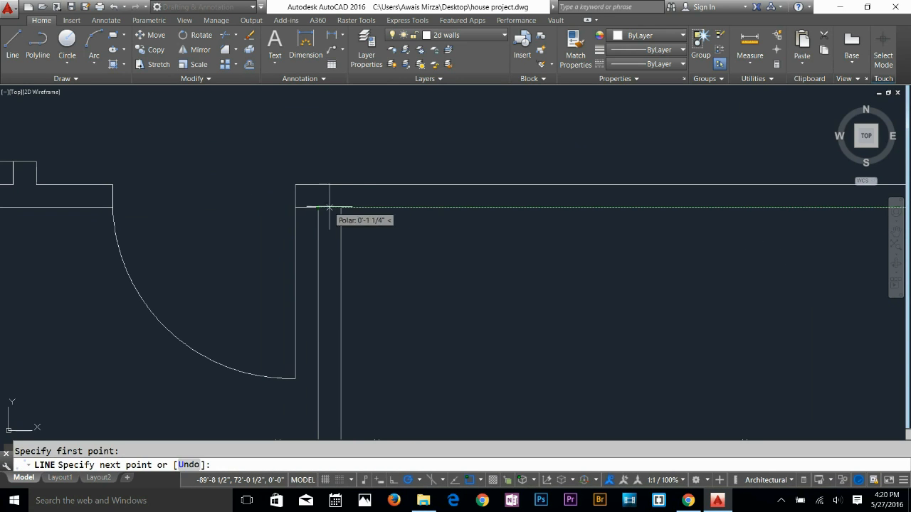
left_click(340, 207)
key("Escape")
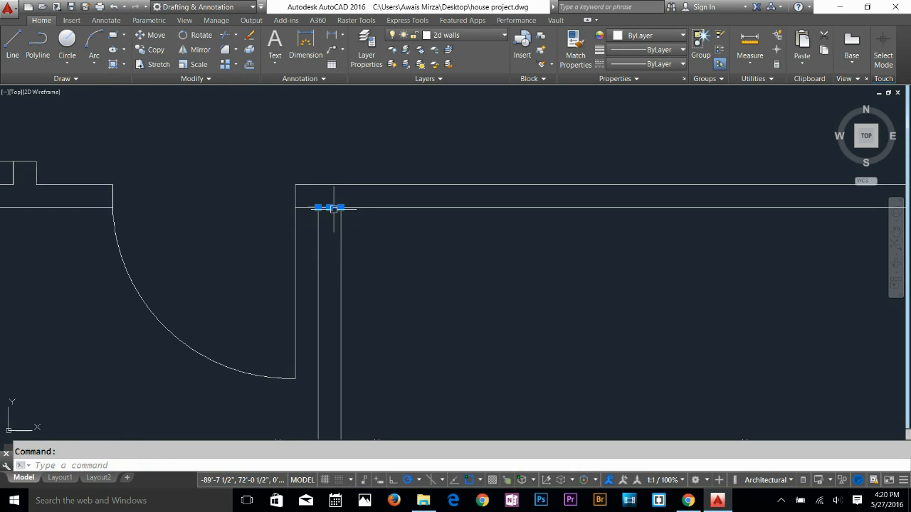
Mirror the lower left room's door and both its jamb lines about the vertical axis through the short line's midpoint
type("m")
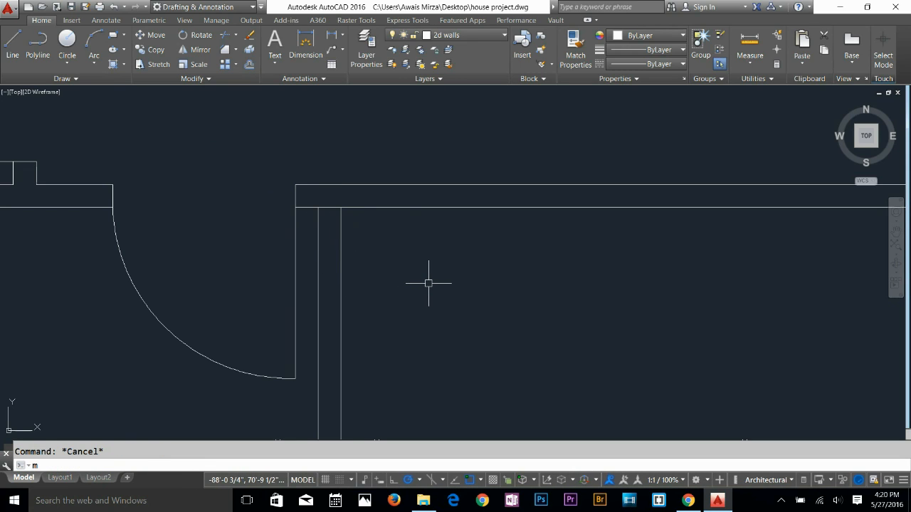
type("i")
key("Return")
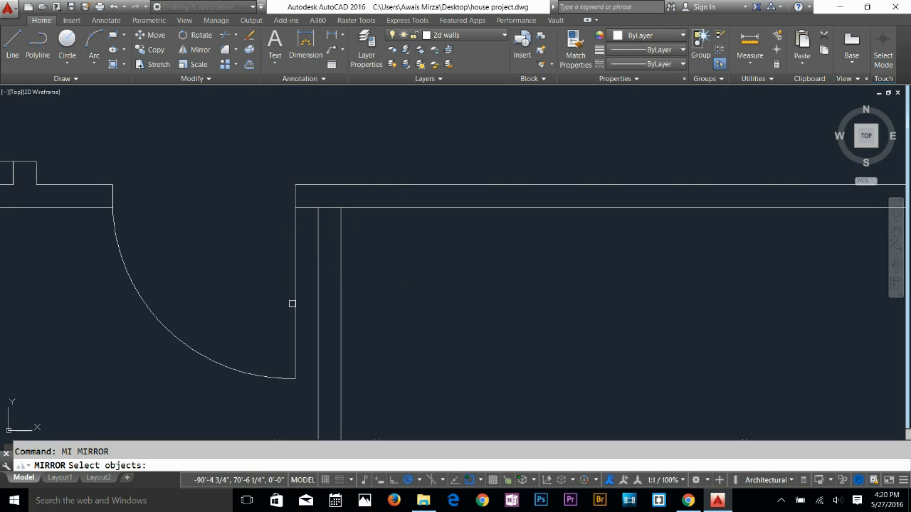
left_click(295, 308)
scroll(108, 200, "up", 4)
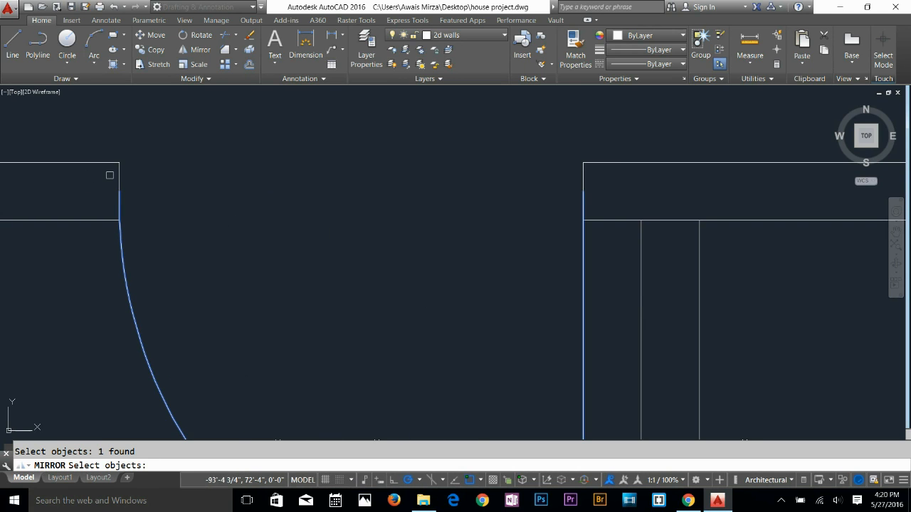
left_click(549, 136)
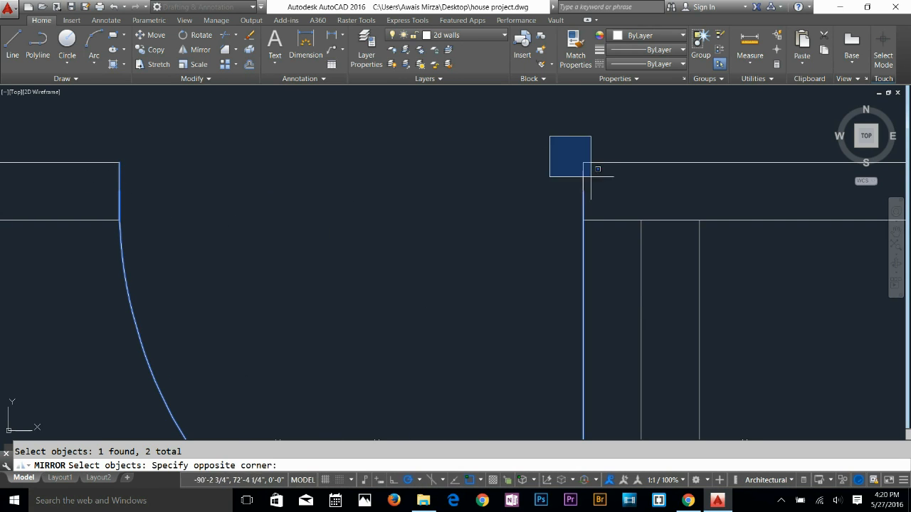
left_click(610, 252)
left_click(104, 130)
left_click(148, 256)
scroll(588, 260, "down", 2)
middle_click_drag(634, 248, 470, 150)
key("Return")
left_click(456, 148)
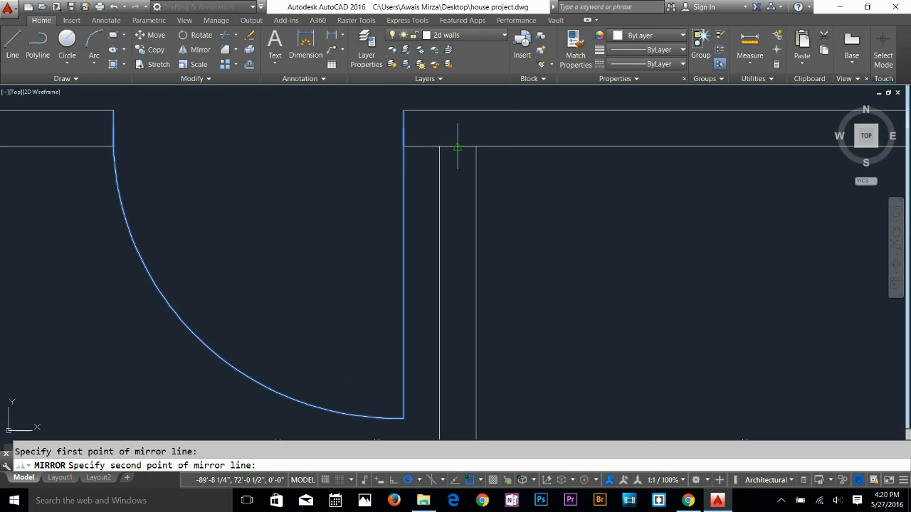
left_click(455, 204)
key("Escape")
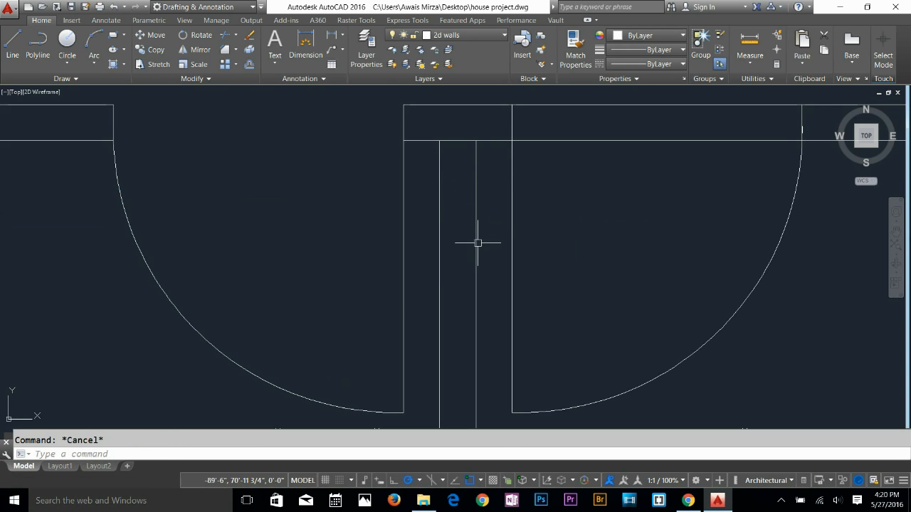
Trim the top wall's lines between the mirrored jambs to open the lower middle room's doorway
key("Return")
key("Return")
left_click(671, 95)
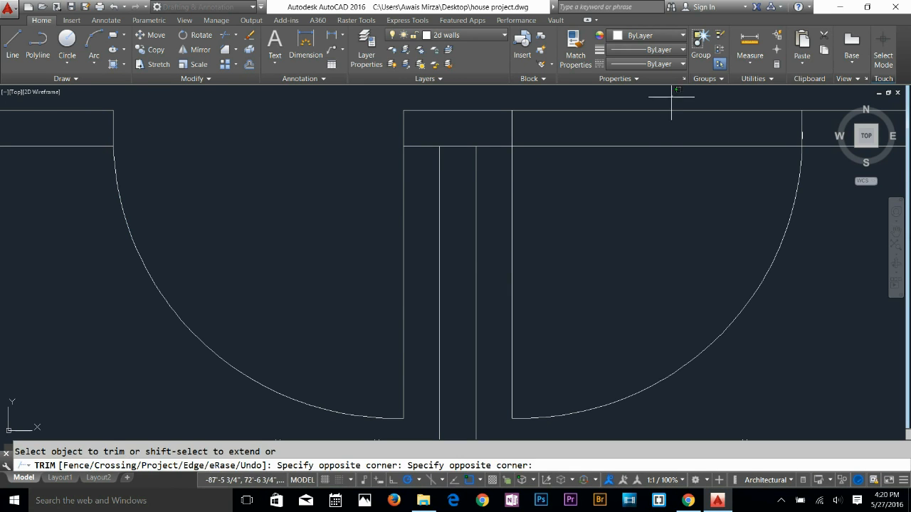
left_click(611, 221)
key("Return")
scroll(611, 230, "down", 2)
key("Escape")
Delete the short helper line across the top of the partition wall between the two doors
scroll(591, 196, "up", 5)
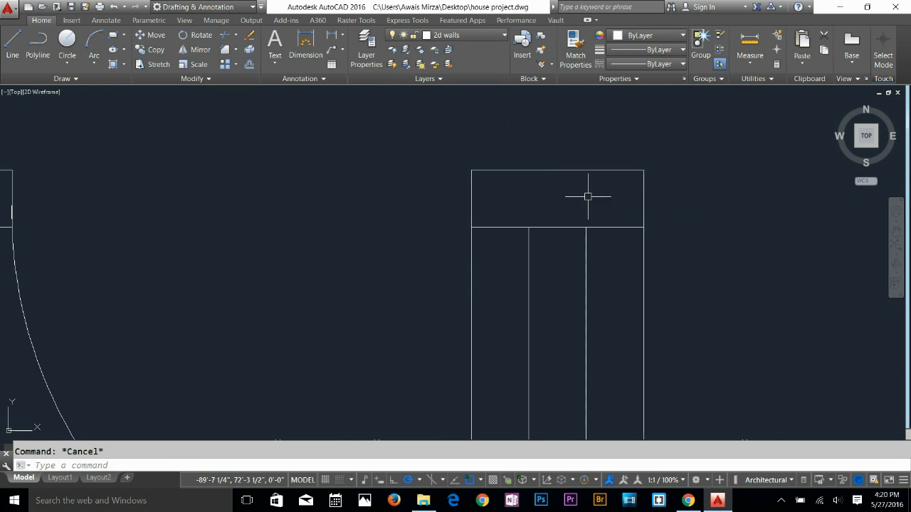
scroll(334, 263, "down", 4)
scroll(413, 282, "down", 2)
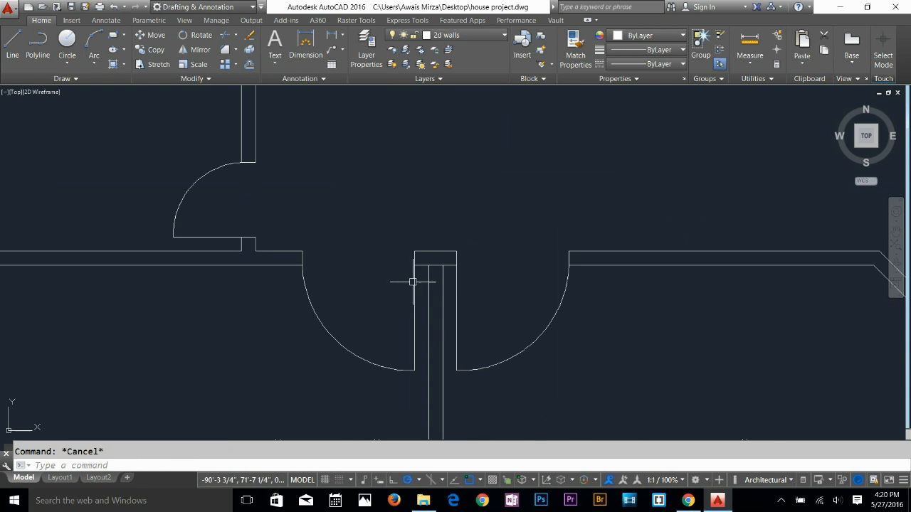
scroll(430, 271, "up", 2)
left_click(436, 262)
key("Delete")
scroll(420, 295, "down", 3)
key("Escape")
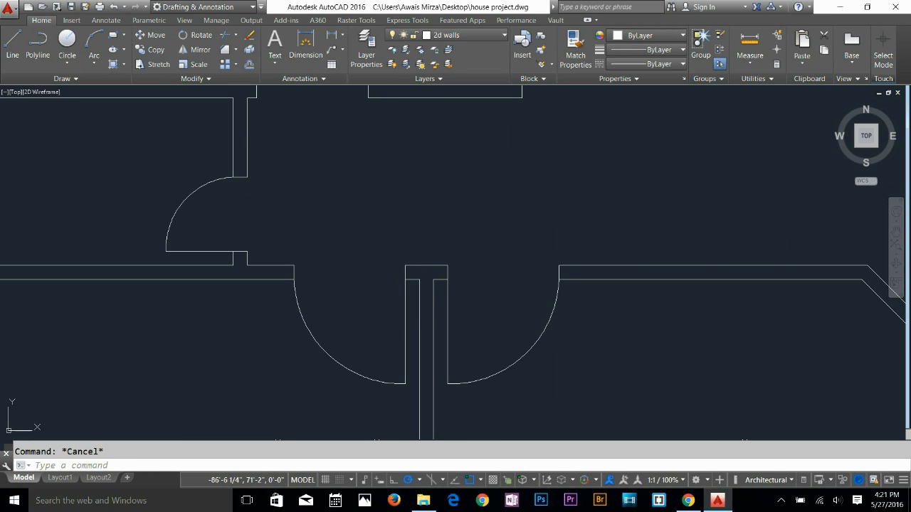
Save the drawing
key("ctrl+s")
scroll(481, 224, "down", 6)
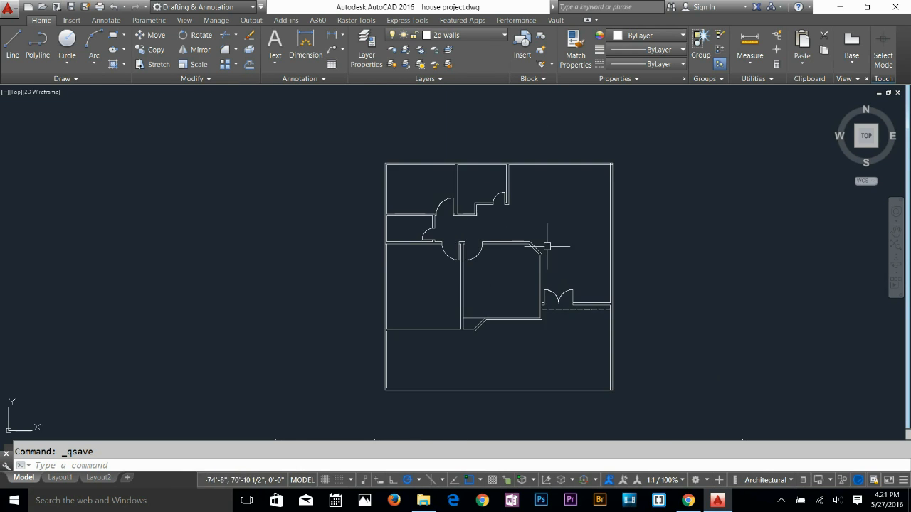
scroll(545, 242, "up", 2)
scroll(327, 380, "up", 3)
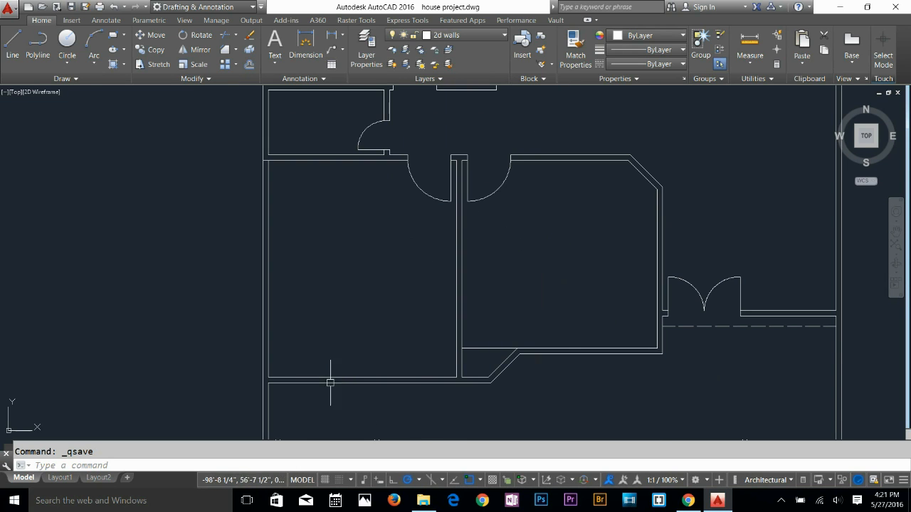
scroll(405, 388, "up", 2)
key("Escape")
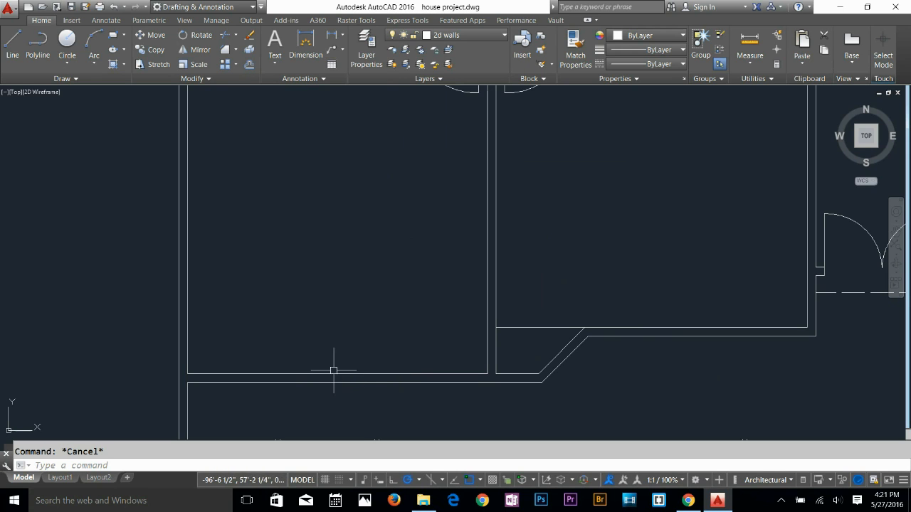
Draw a short line across the lower left room's bottom wall from the midpoint of its inner line to the outer line
scroll(349, 368, "down", 4)
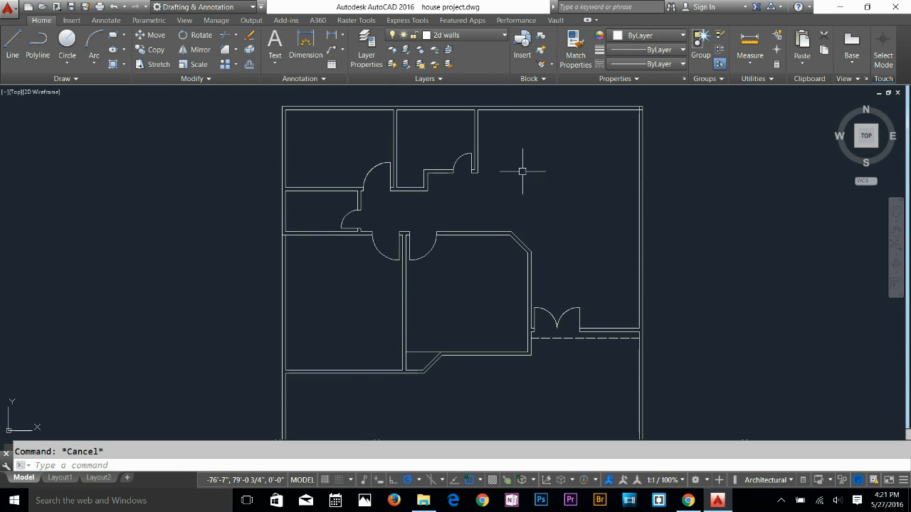
scroll(318, 399, "up", 4)
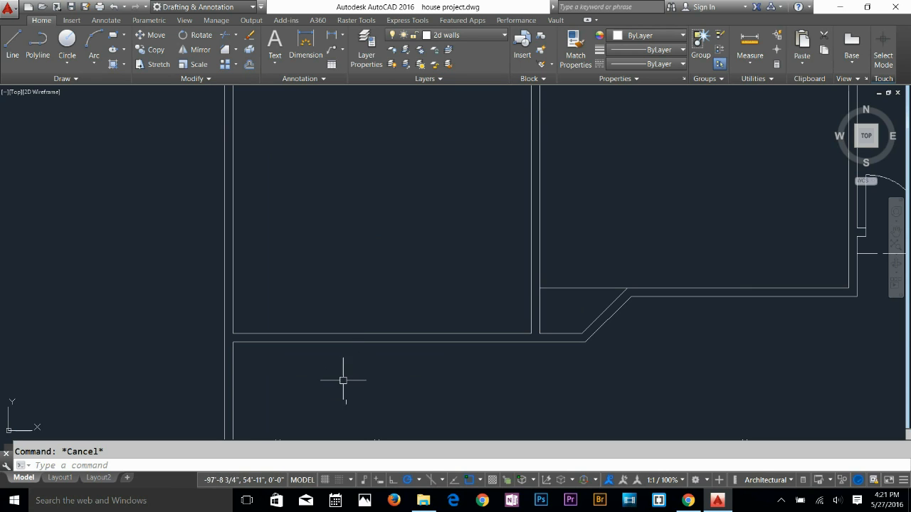
type("L")
key("Return")
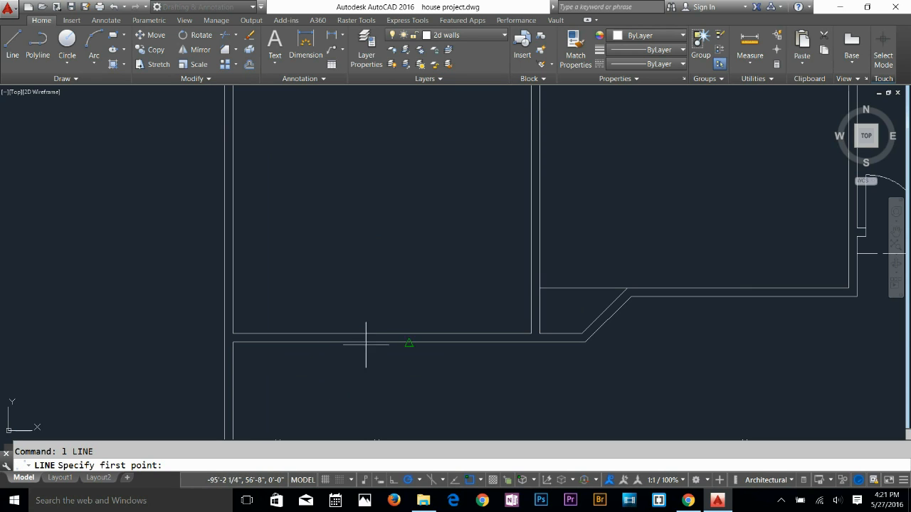
left_click(382, 332)
key("Escape")
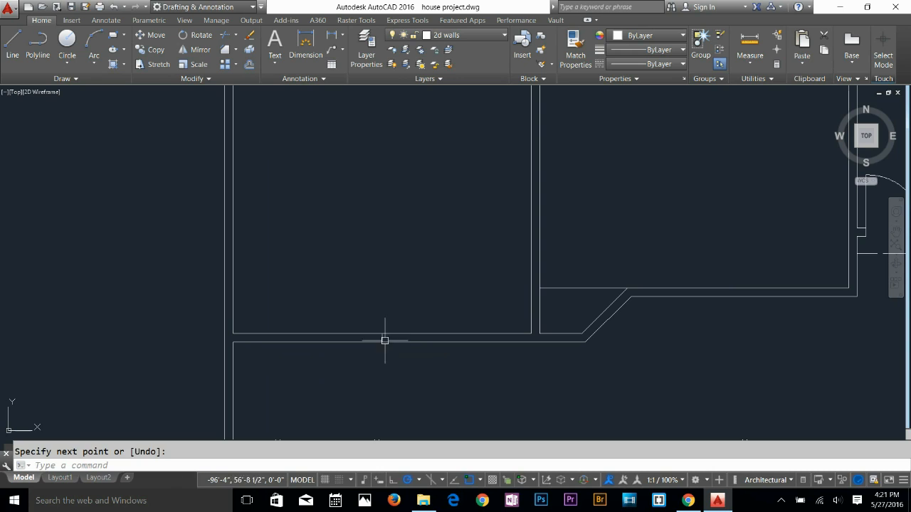
Offset the short midpoint line 2'-6" to both sides as window jambs, and delete the original line
scroll(397, 308, "up", 4)
type("o")
key("Return")
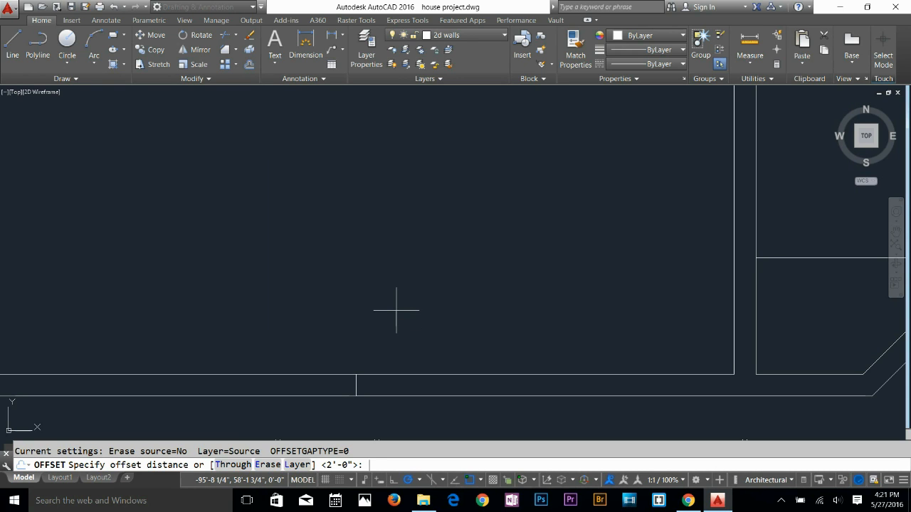
left_click(321, 278)
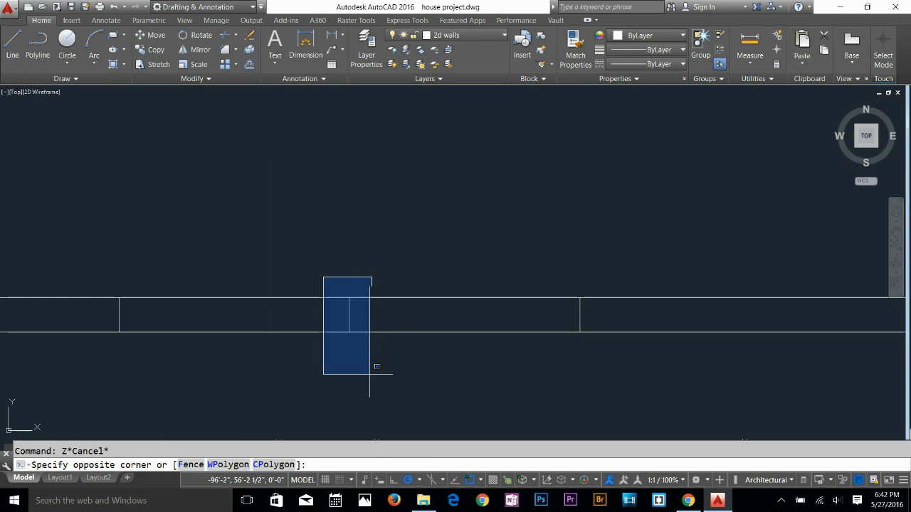
left_click(375, 367)
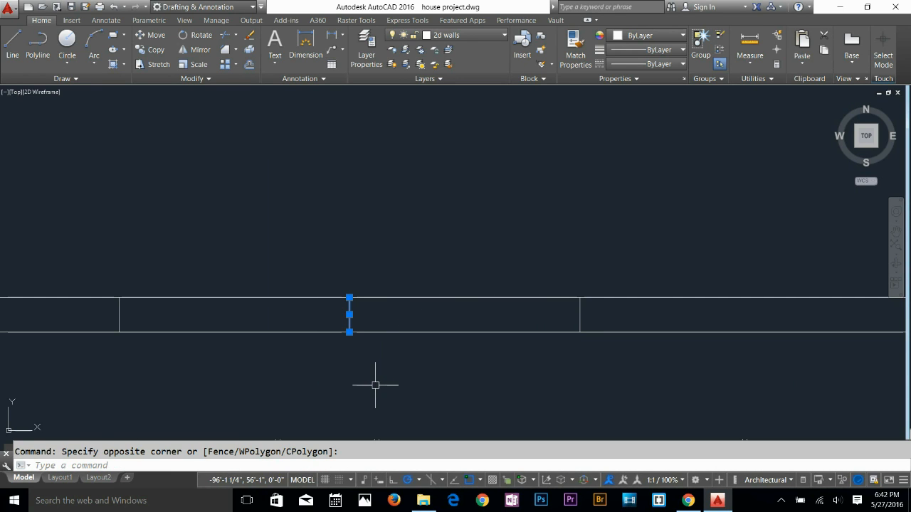
key("Delete")
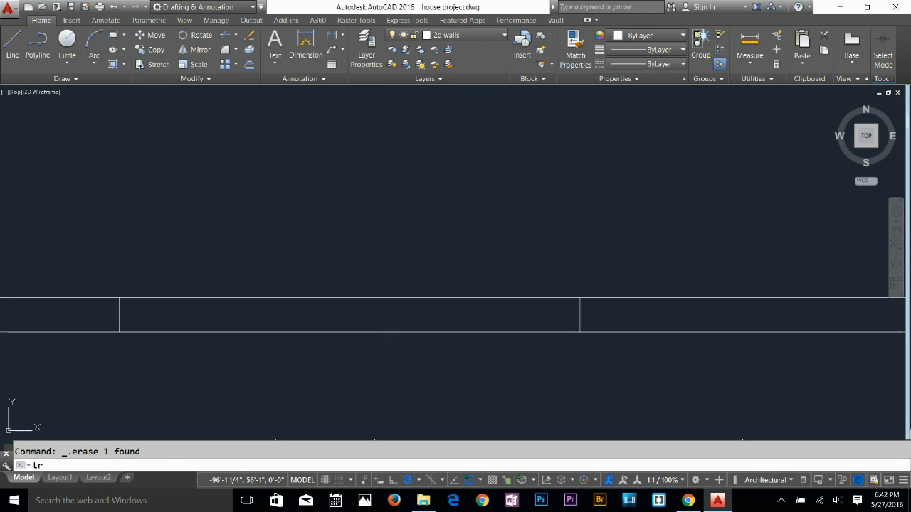
Trim the bottom wall's inner and outer lines between the two jambs to open the lower left room's window
type("tr")
key("Return")
left_click(337, 252)
left_click(293, 359)
key("Escape")
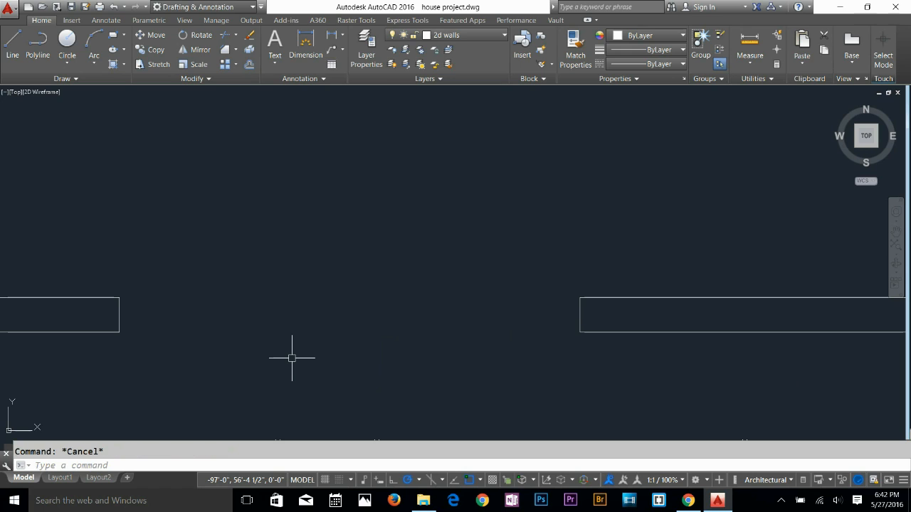
Draw two separate lines across the window opening, joining the upper ends and the lower ends of the jambs
type("l")
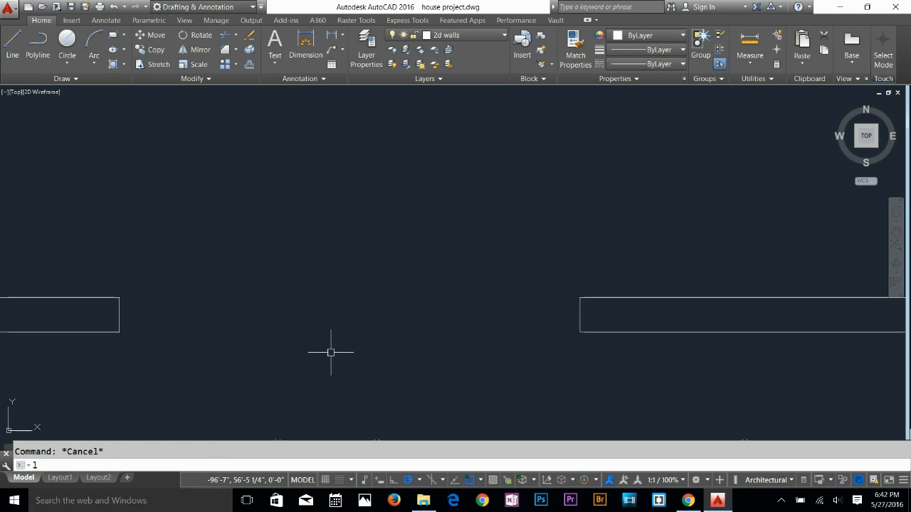
key("Return")
left_click(119, 297)
left_click(580, 297)
key("Return")
key("Return")
left_click(580, 332)
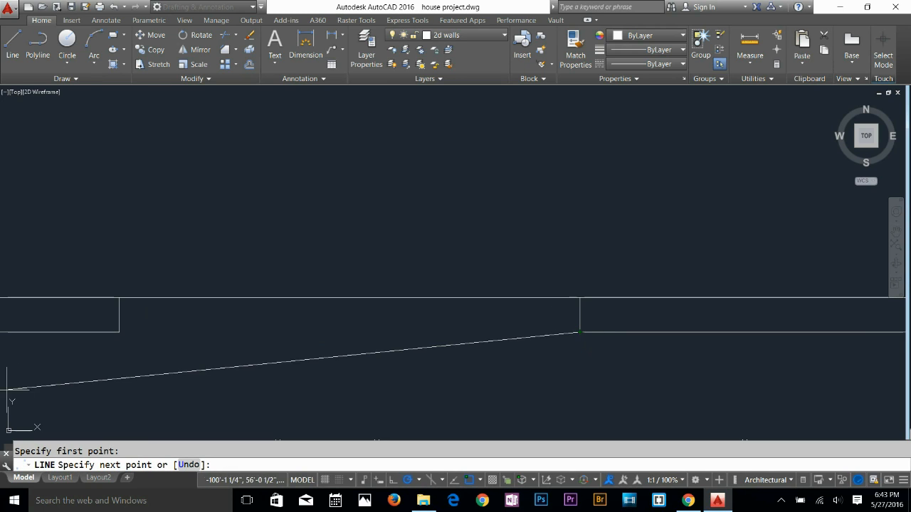
left_click(119, 331)
key("Escape")
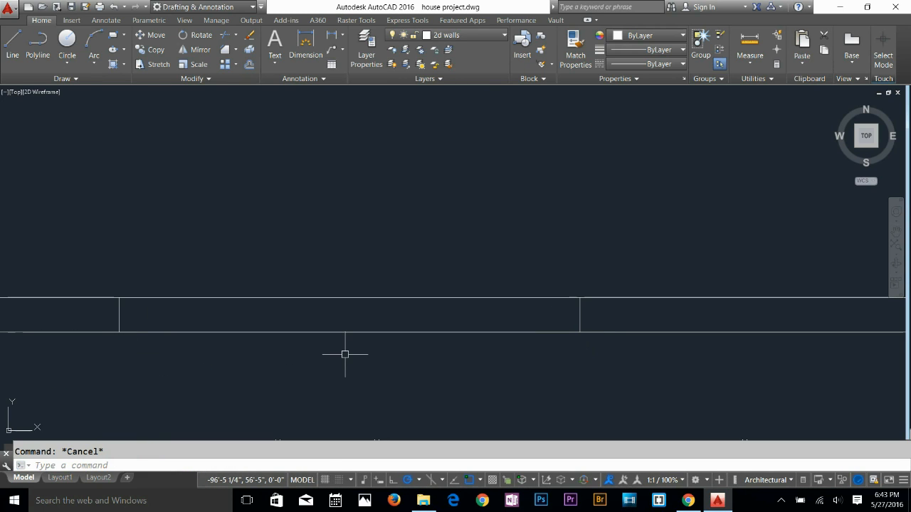
Offset the window opening's lower line and upper line inward by 3.5"
type("o")
key("Return")
type("3.5")
key("Return")
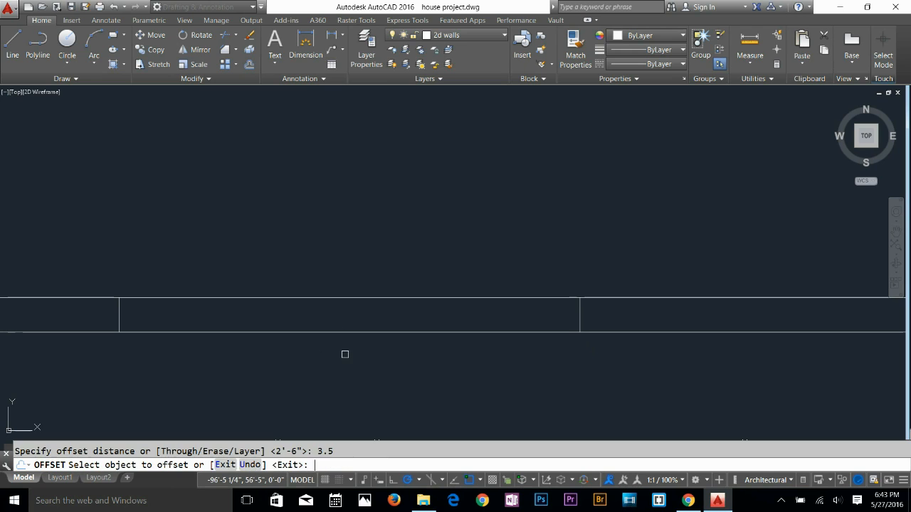
left_click(488, 333)
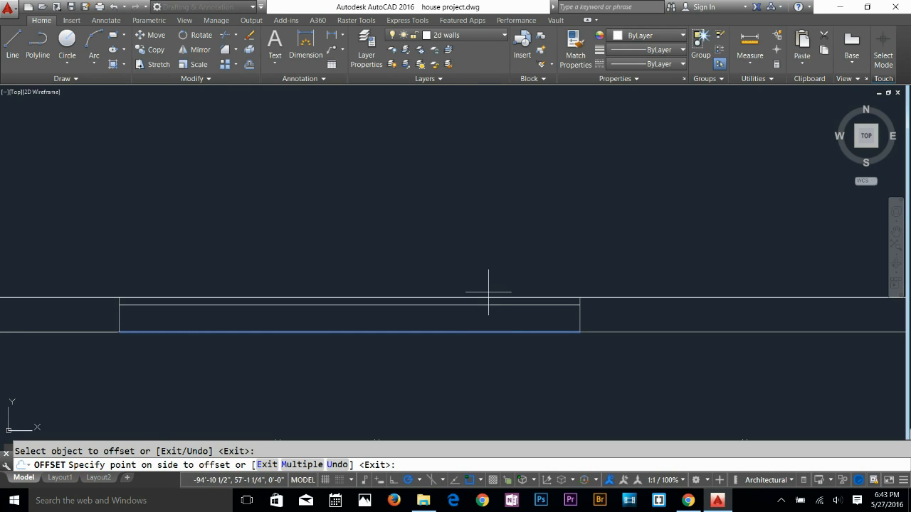
left_click(463, 207)
left_click(455, 306)
left_click(444, 394)
key("Escape")
scroll(479, 365, "down", 2)
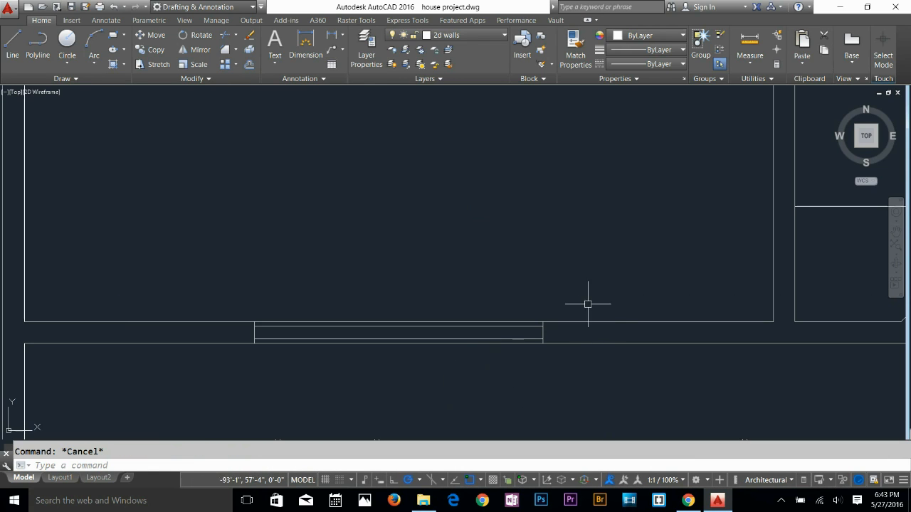
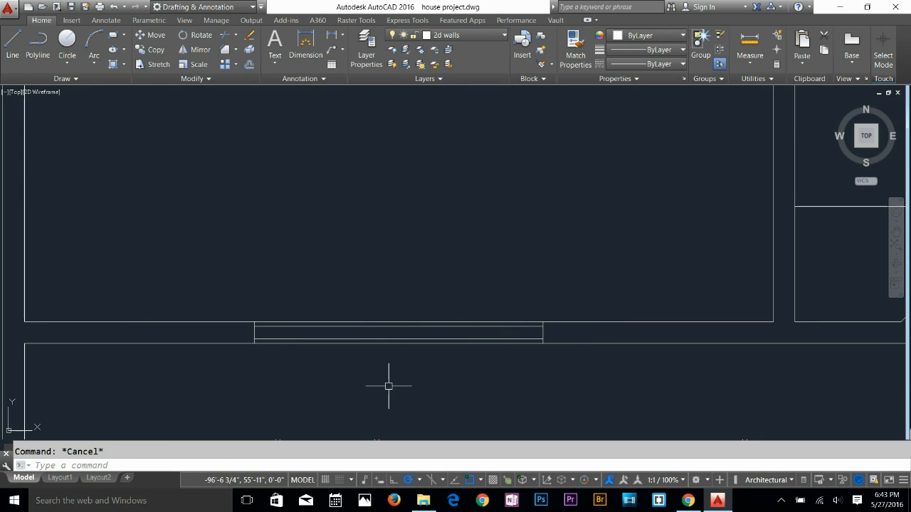
Delete the two inner lines offset inside the window opening
scroll(488, 323, "up", 4)
left_click(453, 328)
key("Delete")
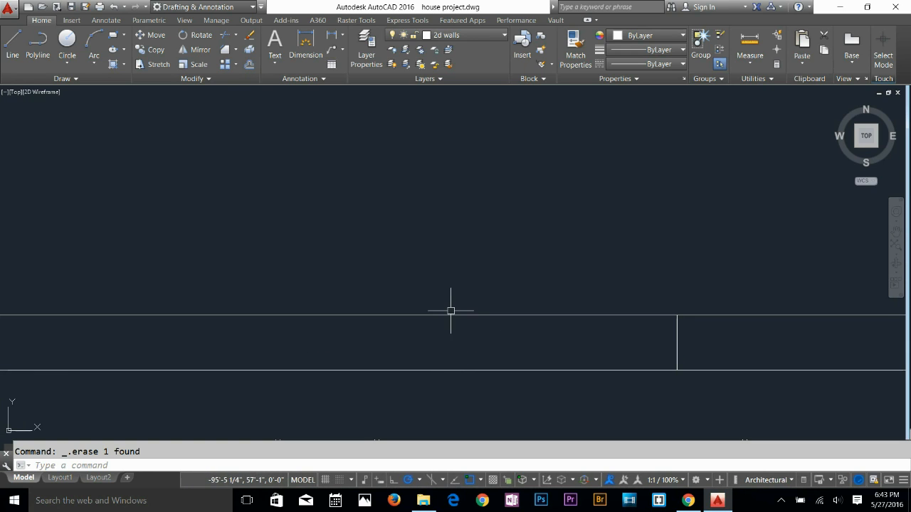
Offset the window's upper and lower lines inward to form two glass lines at thirds of the wall thickness
type("o")
key("Return")
type("1")
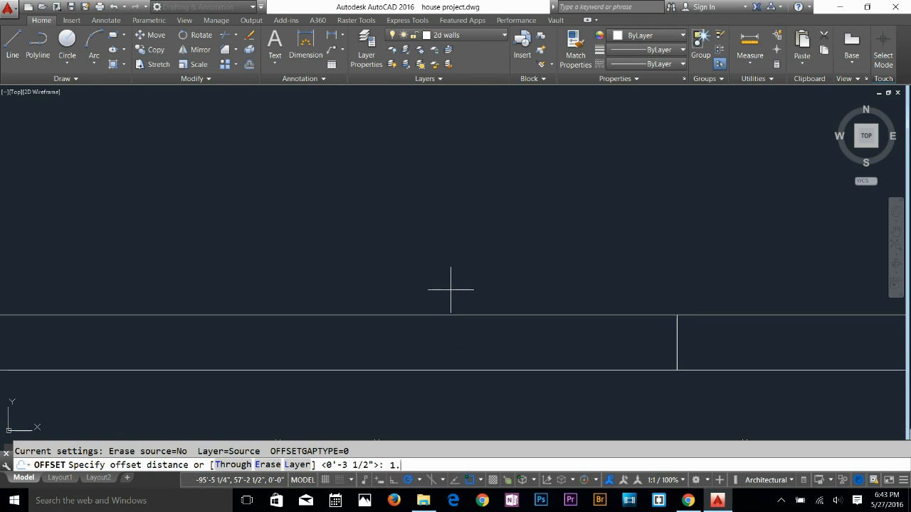
key("Return")
left_click(476, 316)
left_click(480, 356)
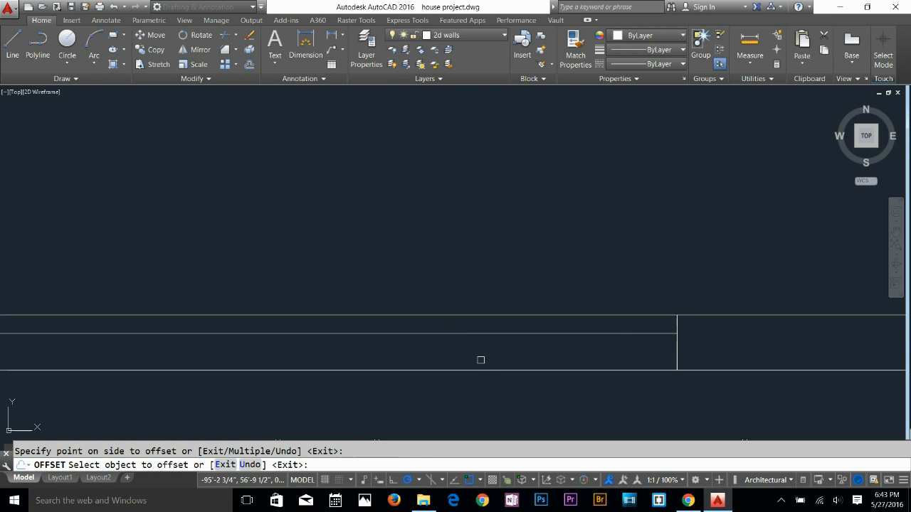
left_click(478, 370)
left_click(479, 270)
key("Return")
key("Escape")
Copy the complete window from its upper line's midpoint to the midpoint of the lower middle room's bottom inner wall line
scroll(595, 350, "down", 5)
middle_click_drag(616, 323, 392, 325)
scroll(332, 366, "down", 4)
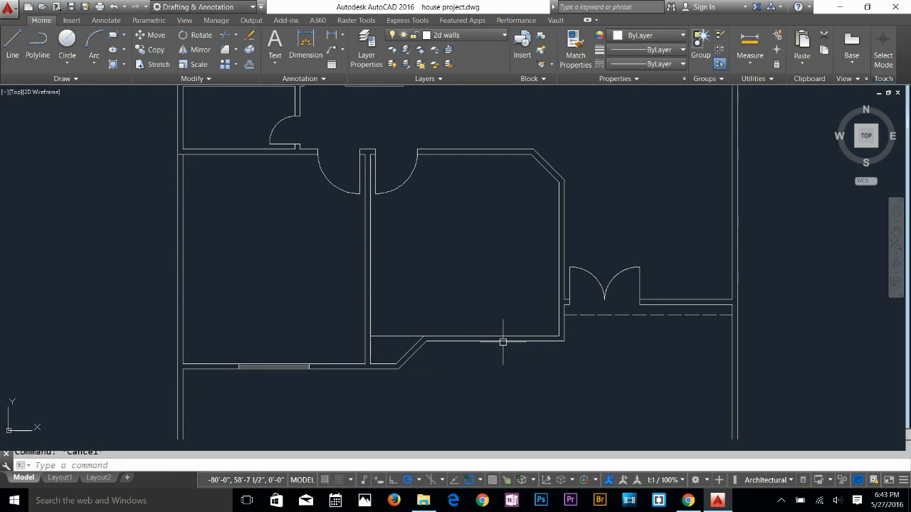
scroll(462, 353, "up", 2)
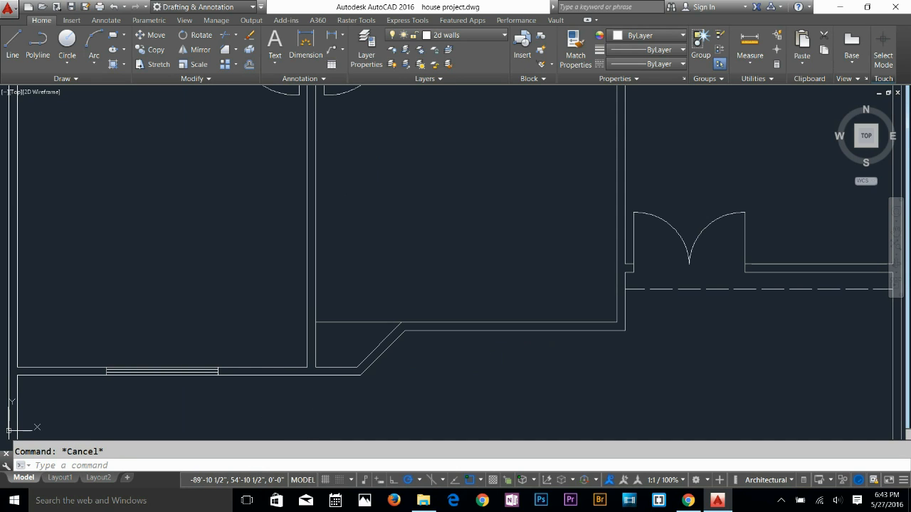
type("co")
key("Return")
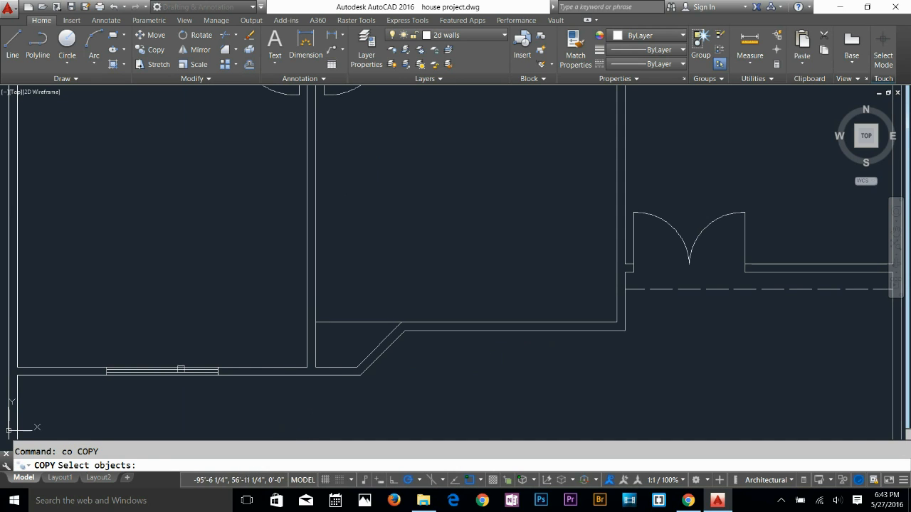
left_click(199, 355)
left_click(192, 424)
left_click(79, 352)
left_click(130, 394)
left_click(175, 350)
left_click(239, 393)
key("Return")
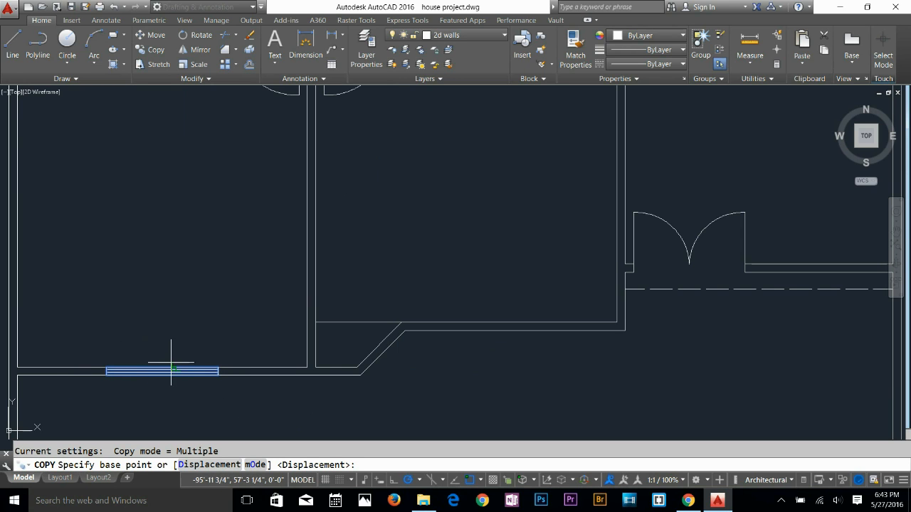
left_click(163, 367)
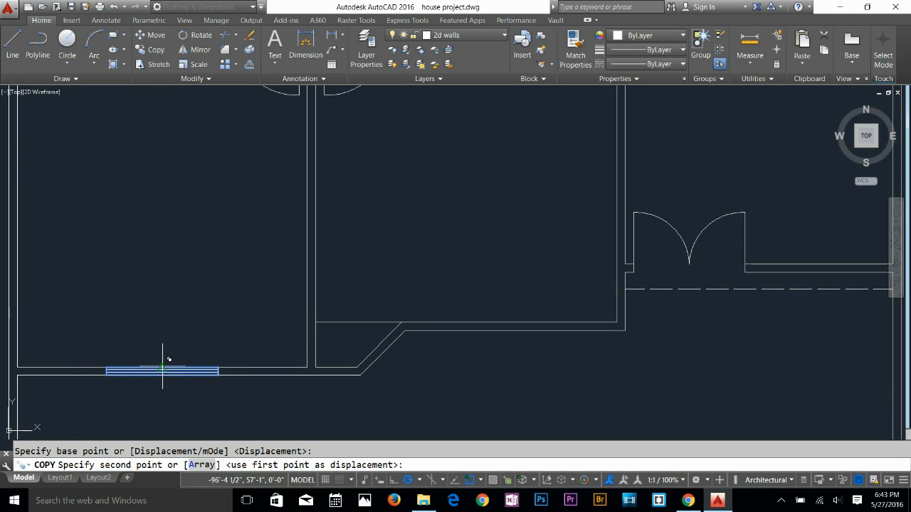
left_click(510, 323)
key("Escape")
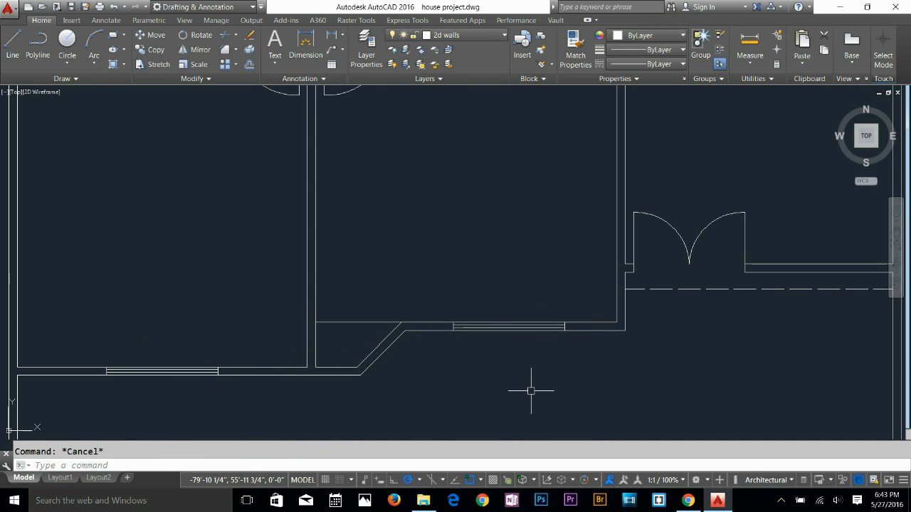
Delete the copied window's upper line where it overlaps the lower middle room's inner wall line
scroll(524, 341, "up", 4)
left_click(408, 292)
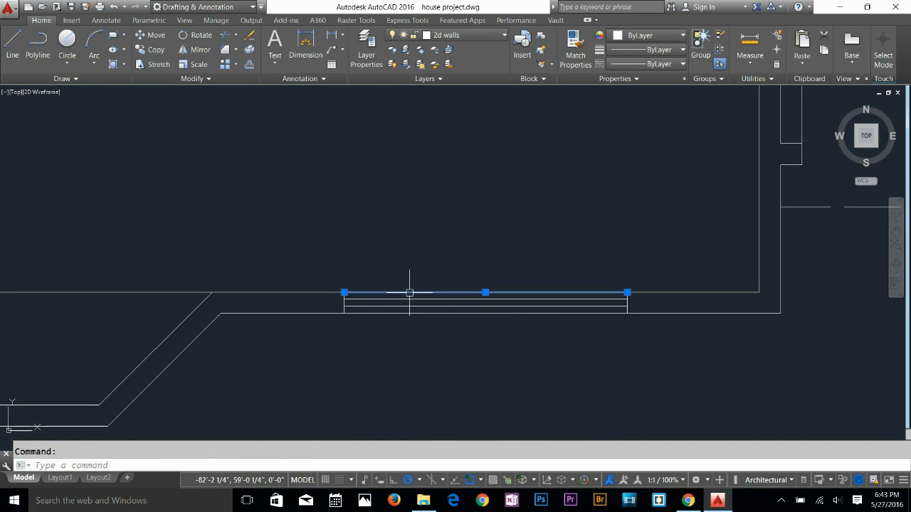
key("Escape")
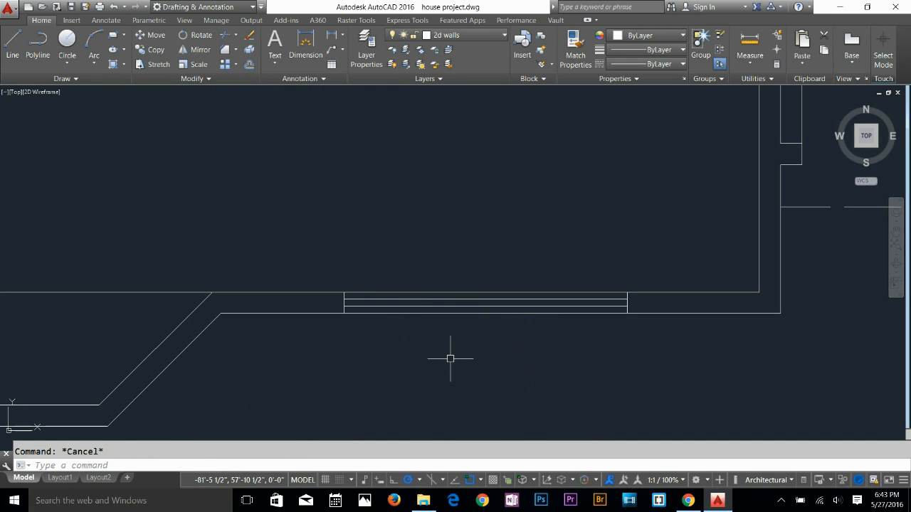
left_click(450, 295)
key("Delete")
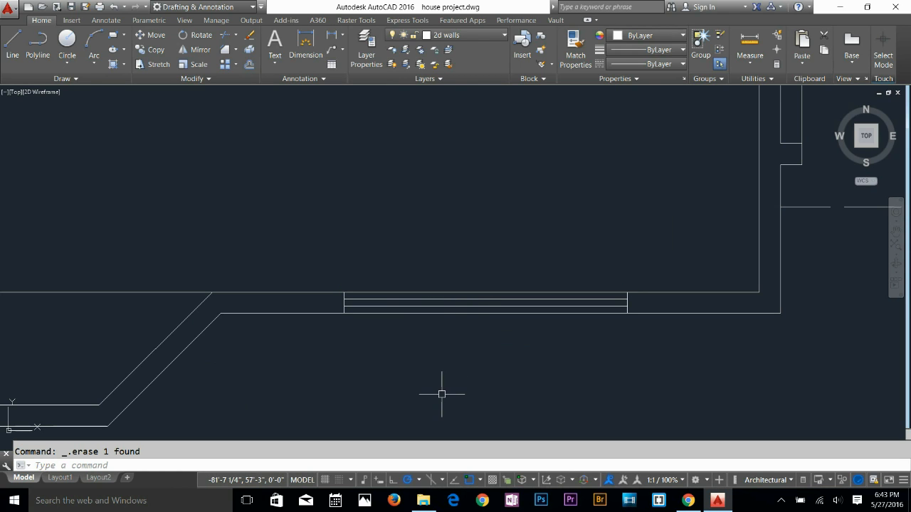
left_click(460, 292)
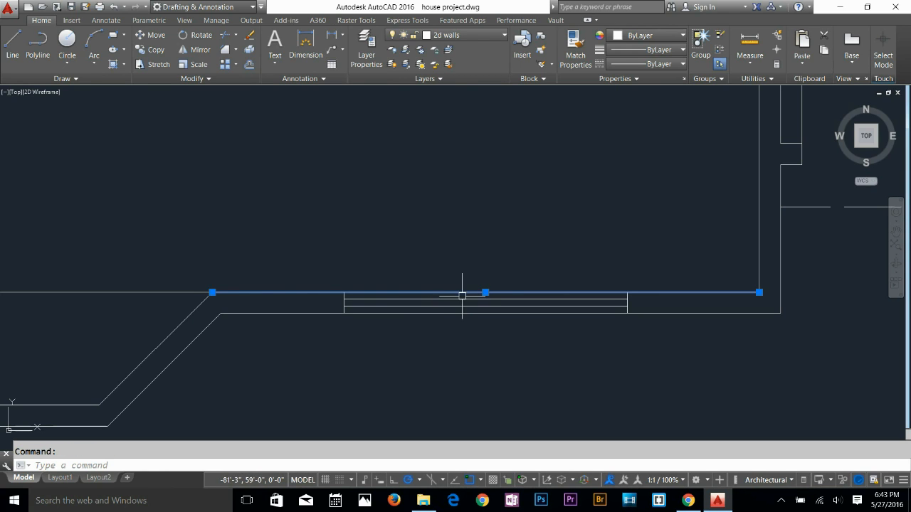
key("Escape")
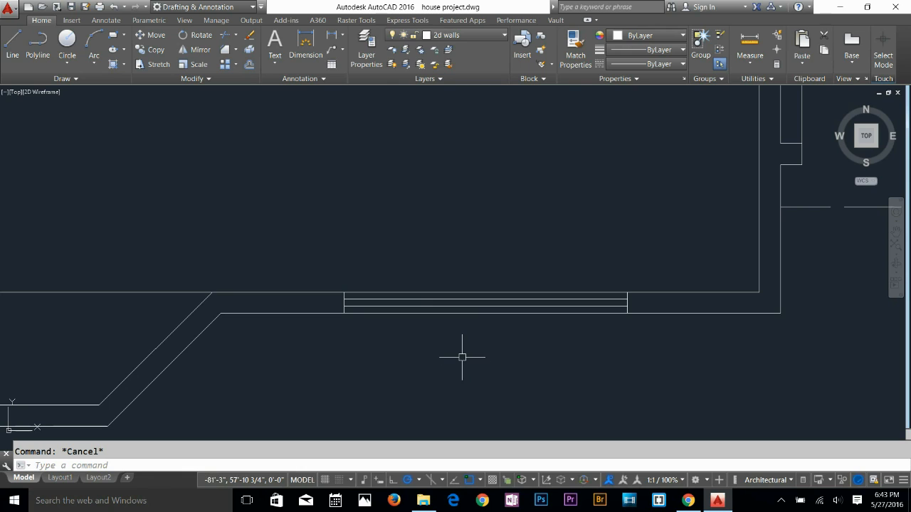
Restore the copied window's upper line and trim the wall line running beneath it between the two jambs
key("Return")
type("tr")
key("Return")
key("Return")
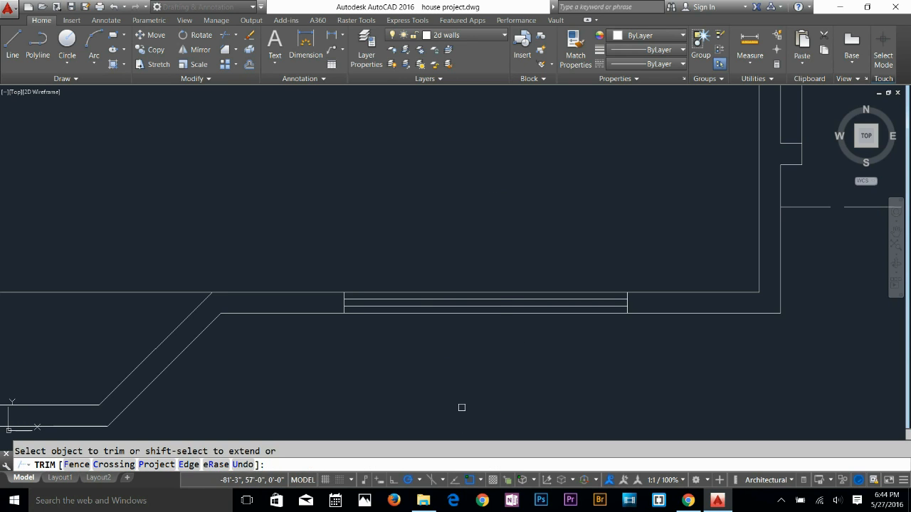
key("Return")
Delete the copied window's upper line to check the trimmed wall beneath it, and undo that deletion
left_click(433, 291)
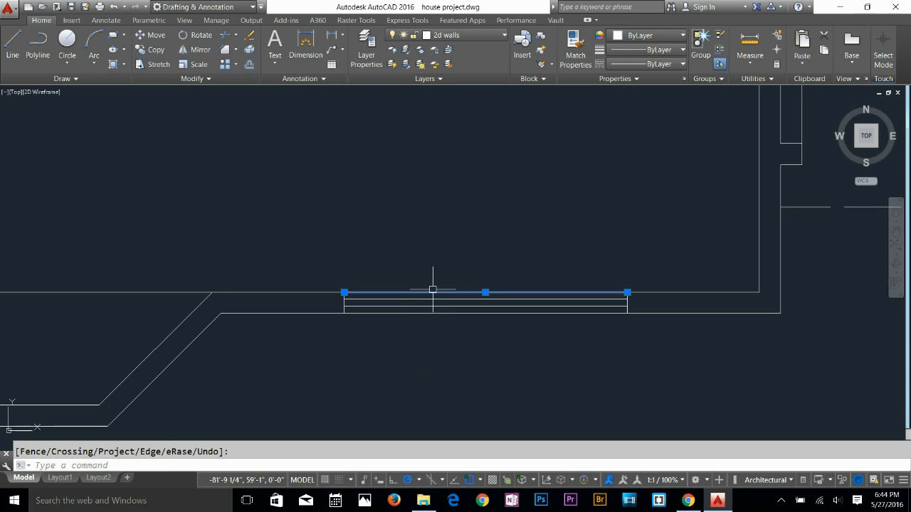
key("Delete")
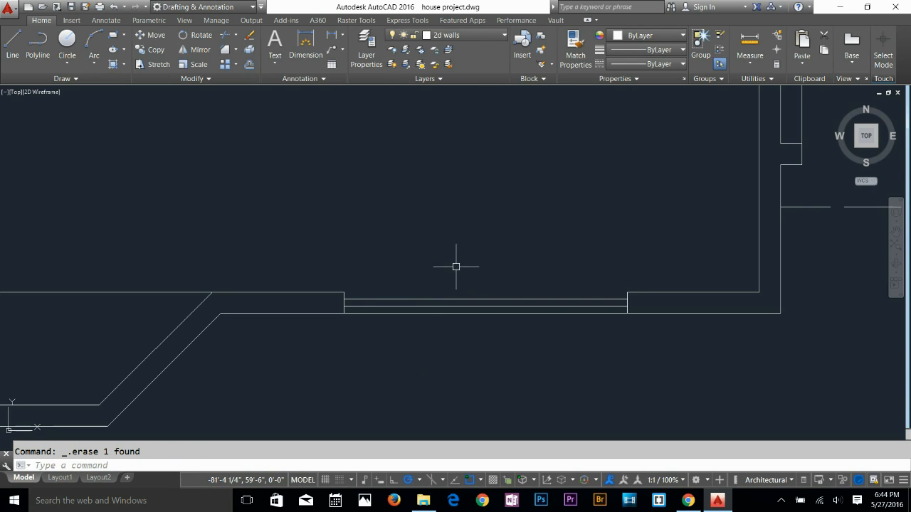
key("Escape")
type("u")
key("Return")
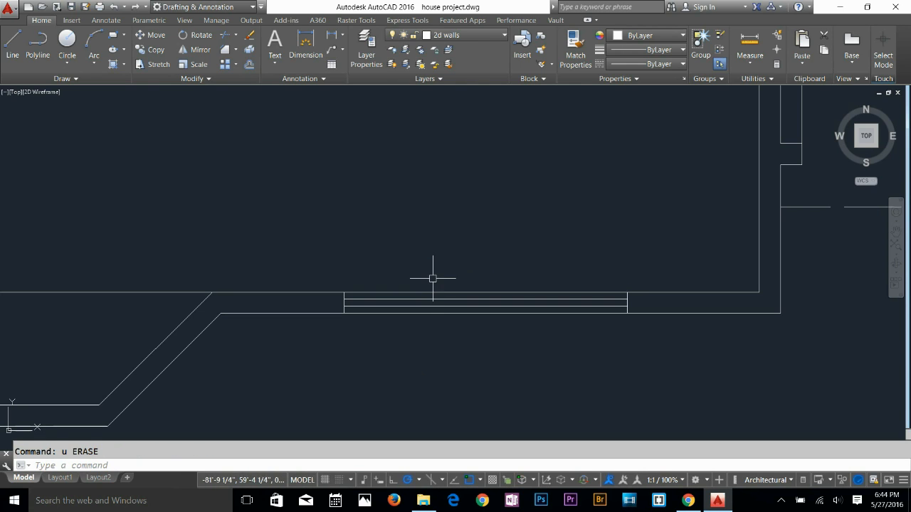
key("Escape")
scroll(494, 319, "down", 3)
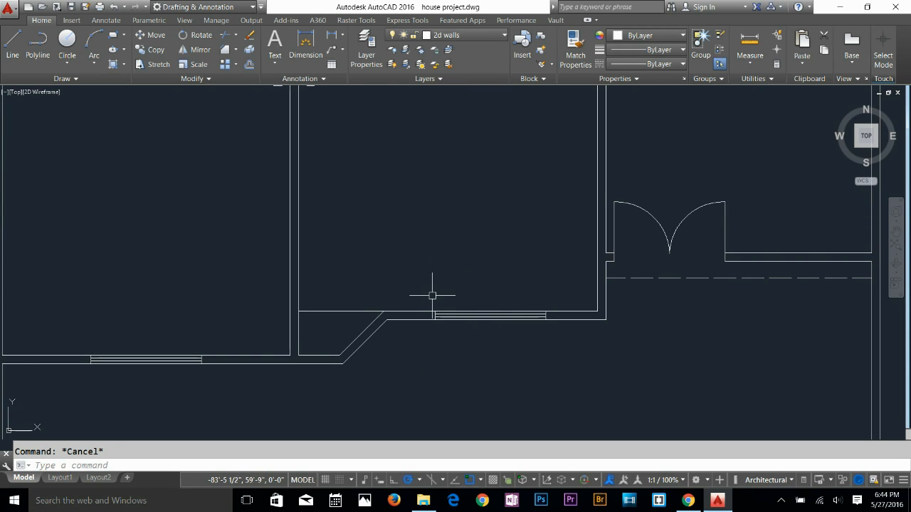
Copy the lower middle room's window from its upper line's midpoint to the midpoint of the wall's upper line beside the double door
scroll(306, 339, "down", 2)
middle_click_drag(488, 248, 370, 258)
scroll(527, 283, "up", 2)
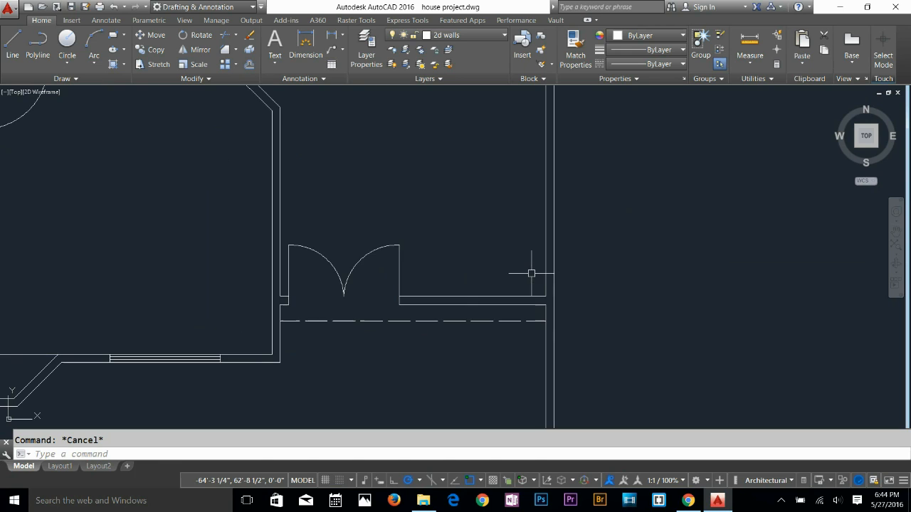
scroll(503, 291, "up", 2)
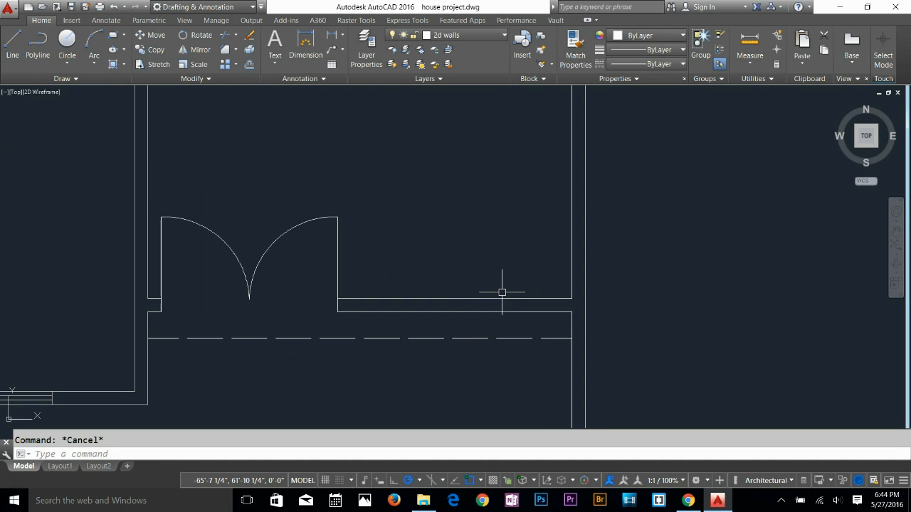
scroll(245, 312, "down", 1)
mouse_move(245, 313)
middle_mouse_down()
mouse_move(350, 299)
mouse_move(510, 246)
middle_mouse_up()
scroll(511, 247, "down", 1)
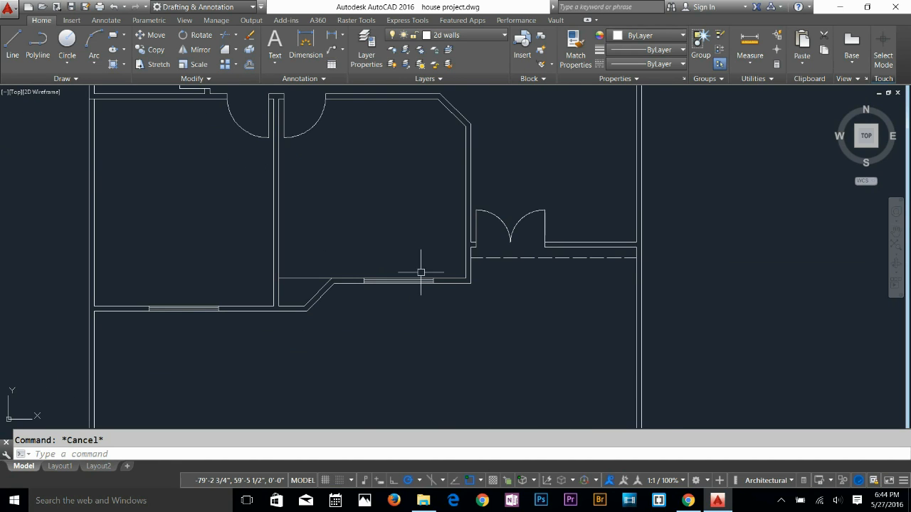
type("co")
key("Return")
left_click(406, 261)
left_click(384, 313)
left_click(365, 258)
left_click(450, 318)
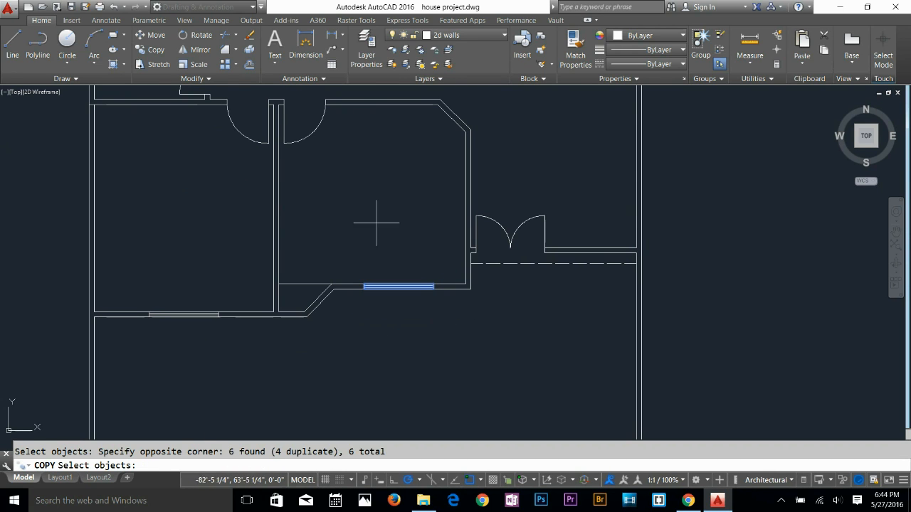
key("Return")
left_click(398, 286)
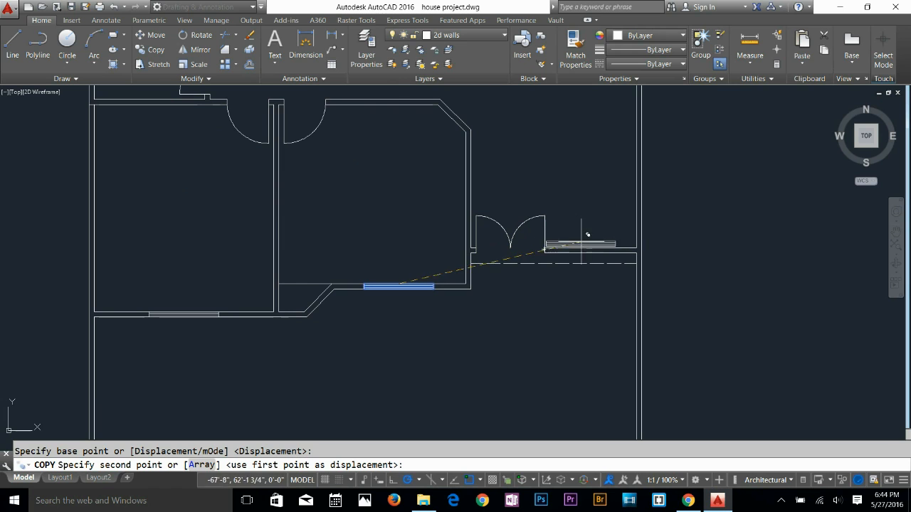
key("Escape")
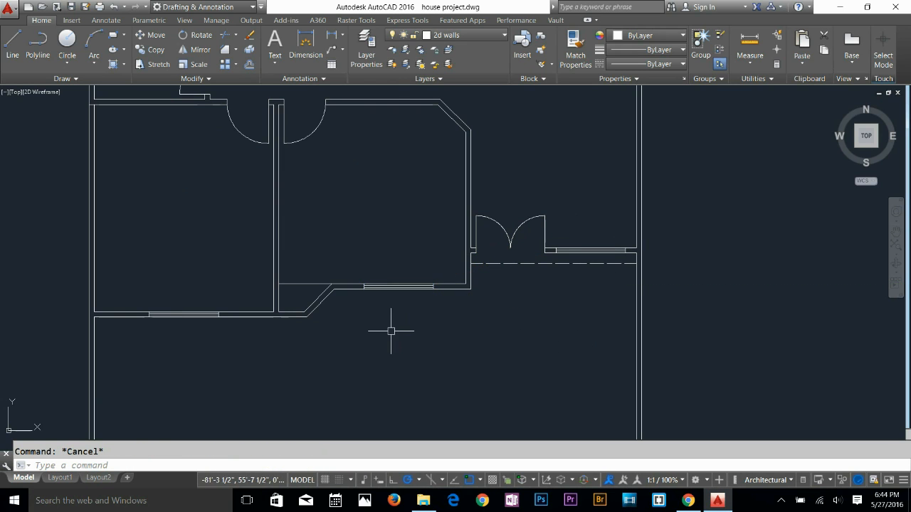
Look over the lower rooms and the upper part of the plan for another wall that needs a window
middle_click_drag(382, 268, 419, 368)
middle_click_drag(405, 298, 447, 215)
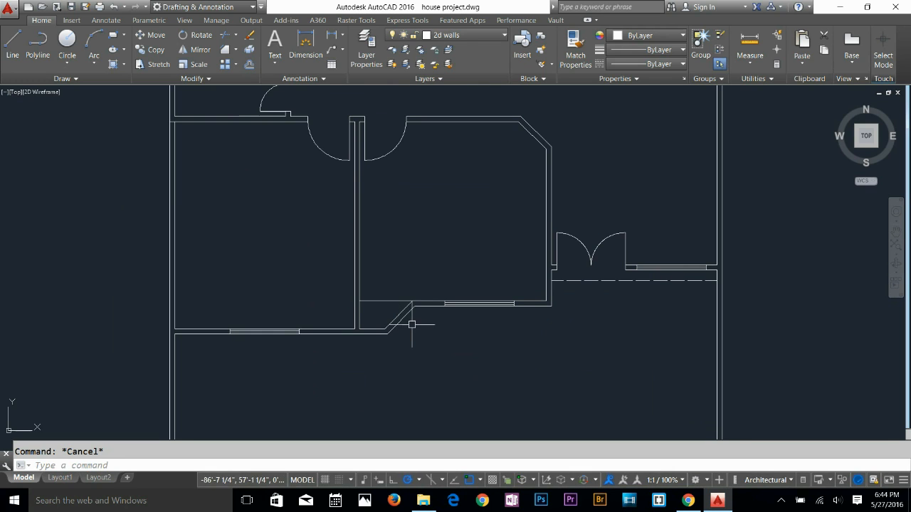
mouse_move(643, 270)
middle_mouse_down()
mouse_move(551, 291)
mouse_move(536, 283)
middle_mouse_up()
mouse_move(417, 239)
middle_mouse_down()
mouse_move(331, 280)
mouse_move(619, 285)
mouse_move(327, 285)
mouse_move(330, 367)
middle_mouse_up()
mouse_move(366, 187)
middle_mouse_down()
mouse_move(375, 266)
mouse_move(364, 258)
middle_mouse_up()
middle_click_drag(337, 190, 392, 247)
middle_click_drag(271, 296, 289, 223)
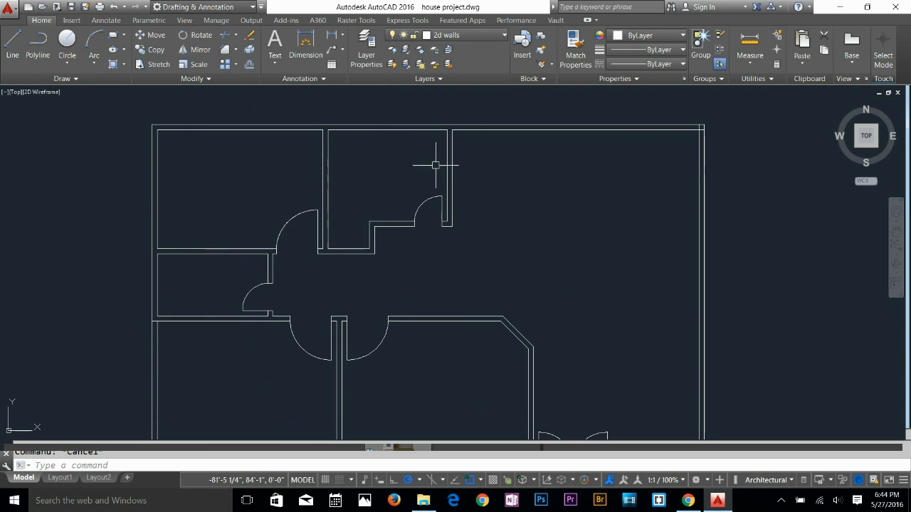
middle_click_drag(180, 302, 203, 199)
middle_click_drag(418, 191, 323, 302)
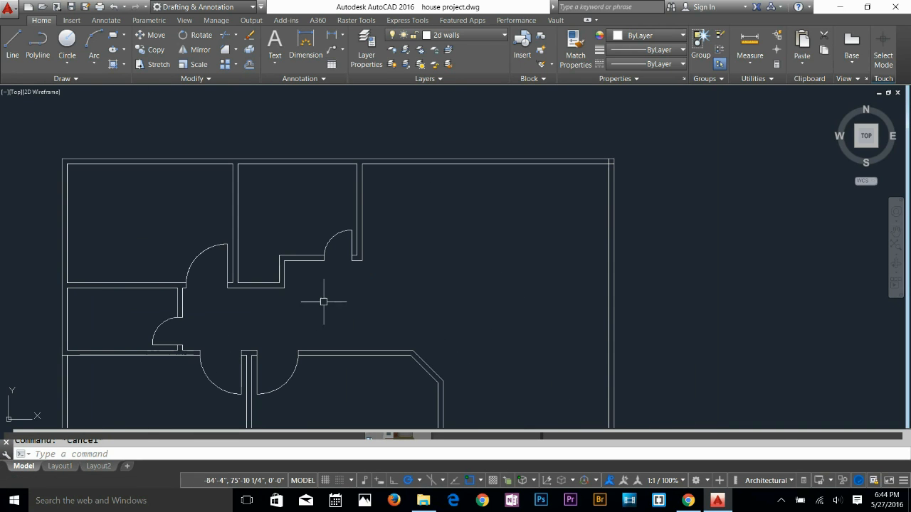
scroll(373, 170, "up", 4)
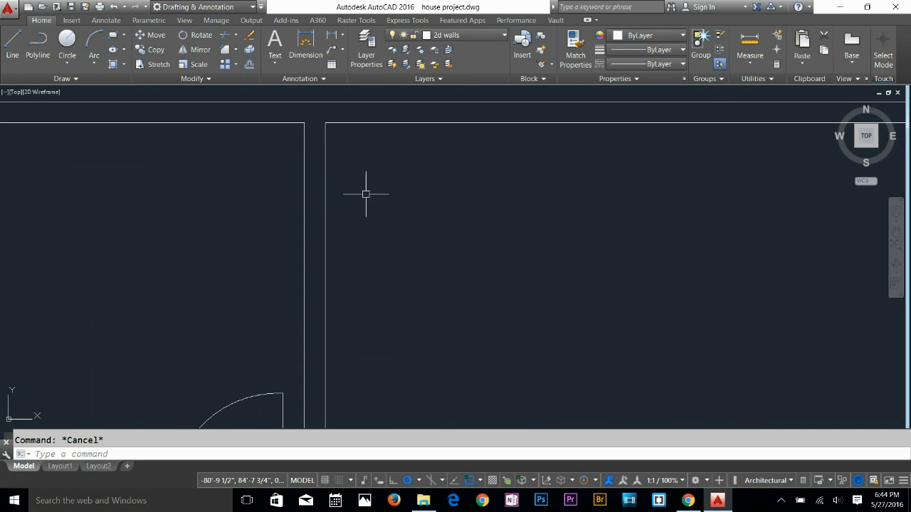
scroll(365, 249, "down", 3)
scroll(534, 157, "up", 4)
Draw a short line across the upper middle room's right-hand wall at the midpoint of its inner line
key("Return")
left_click(546, 180)
left_click(562, 187)
scroll(386, 258, "down", 5)
middle_click_drag(381, 253, 567, 155)
scroll(395, 173, "up", 5)
type("l")
key("Return")
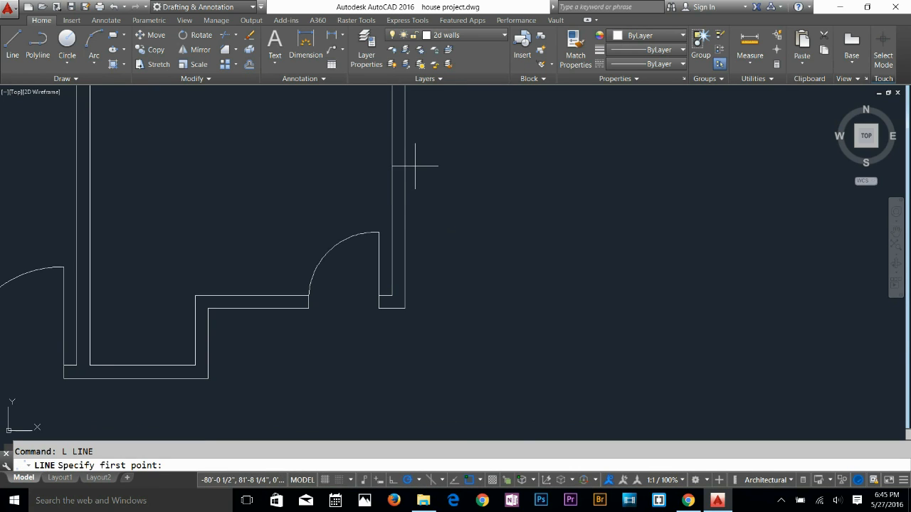
middle_click_drag(407, 168, 392, 297)
left_click(389, 307)
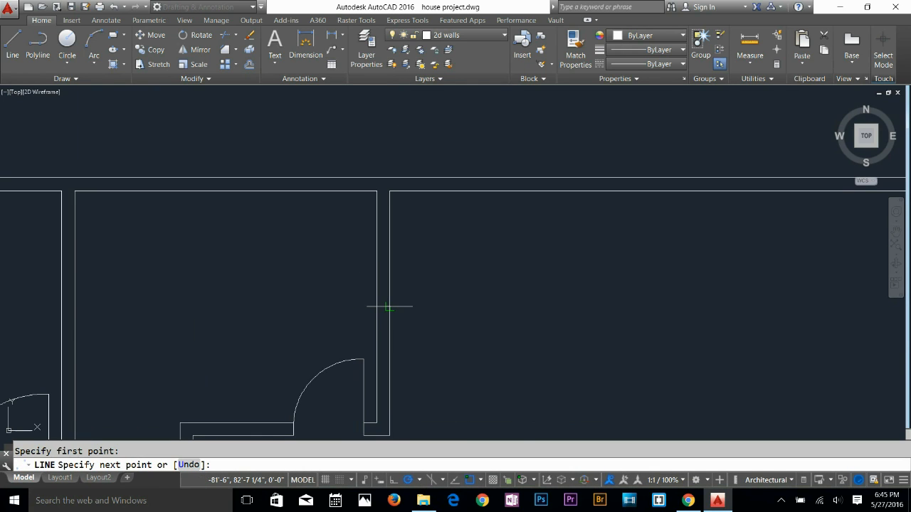
key("Escape")
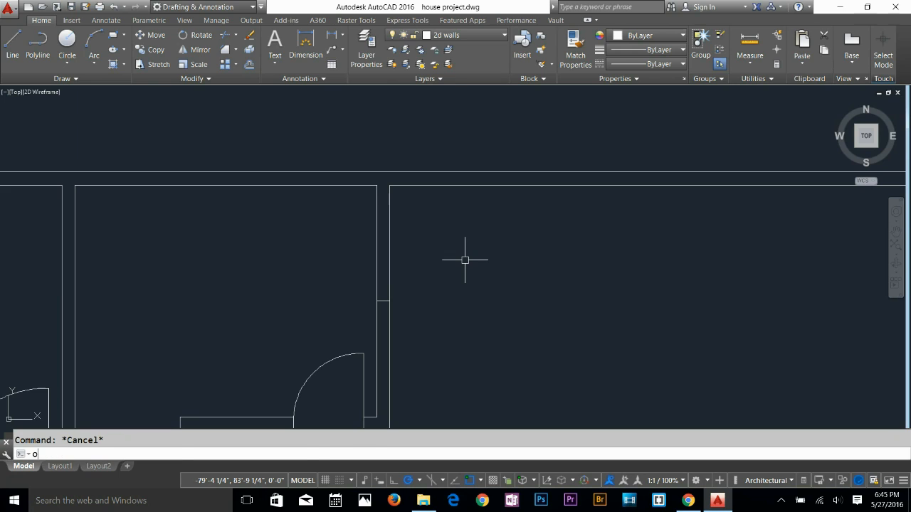
Offset the short cross line 2.5' to both sides along the wall and delete the middle line
type("o")
key("Return")
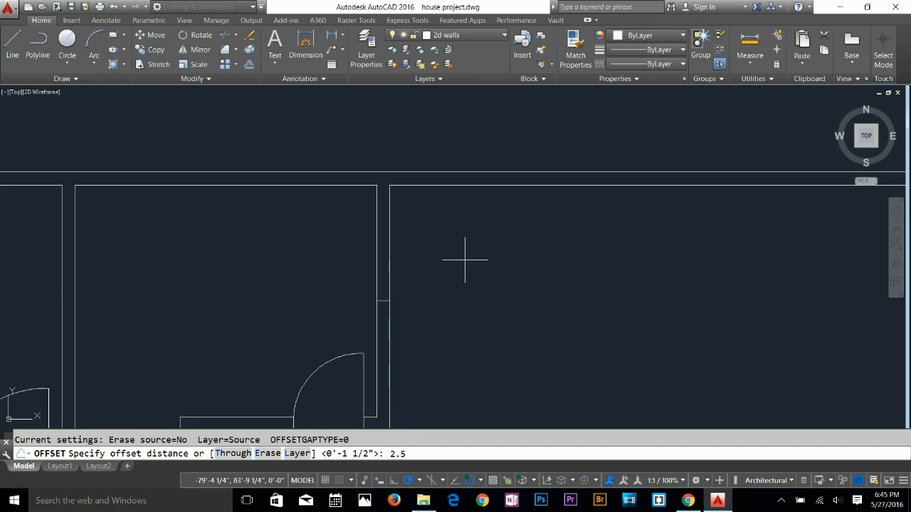
key("Return")
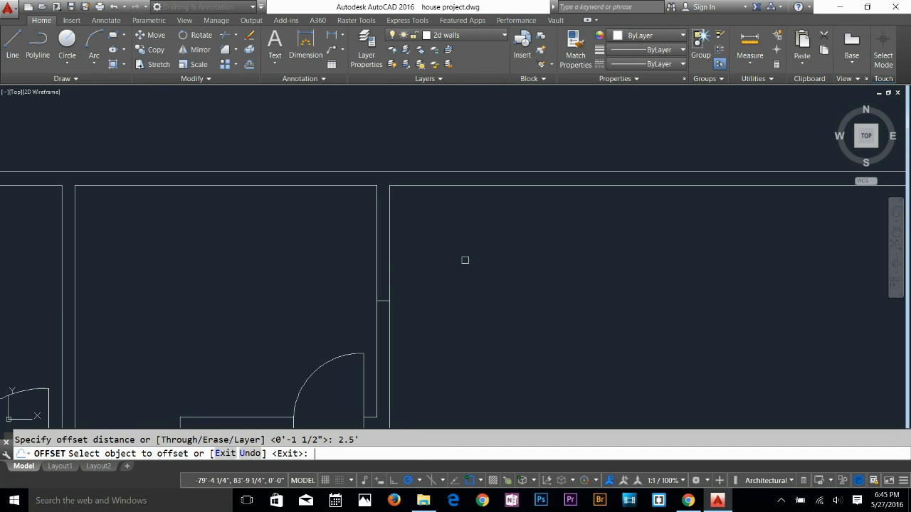
left_click(382, 301)
left_click(378, 302)
left_click(380, 301)
left_click(383, 329)
key("Return")
left_click(348, 280)
left_click(427, 347)
key("Delete")
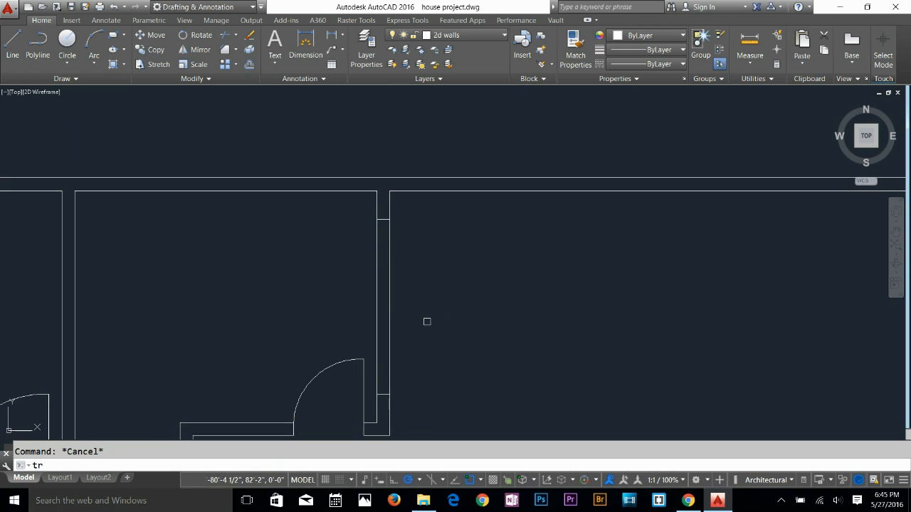
Trim both wall lines between the two jamb lines to open the upper middle room's right-hand wall
key("Return")
left_click(431, 282)
left_click(301, 311)
key("Escape")
type("tr")
key("Return")
key("Return")
Copy the lower left room's window from its upper left corner to the outer corner of the new opening's upper jamb
scroll(359, 298, "down", 3)
mouse_move(363, 294)
middle_mouse_down()
mouse_move(426, 97)
mouse_move(429, 153)
middle_mouse_up()
scroll(359, 299, "down", 2)
scroll(359, 225, "up", 4)
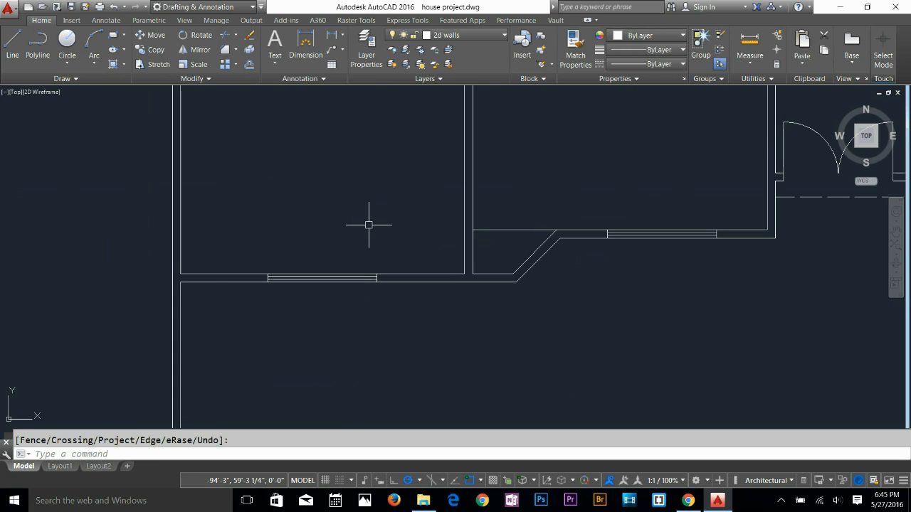
key("Escape")
scroll(337, 420, "down", 2)
scroll(346, 310, "up", 2)
type("ct o")
key("Return")
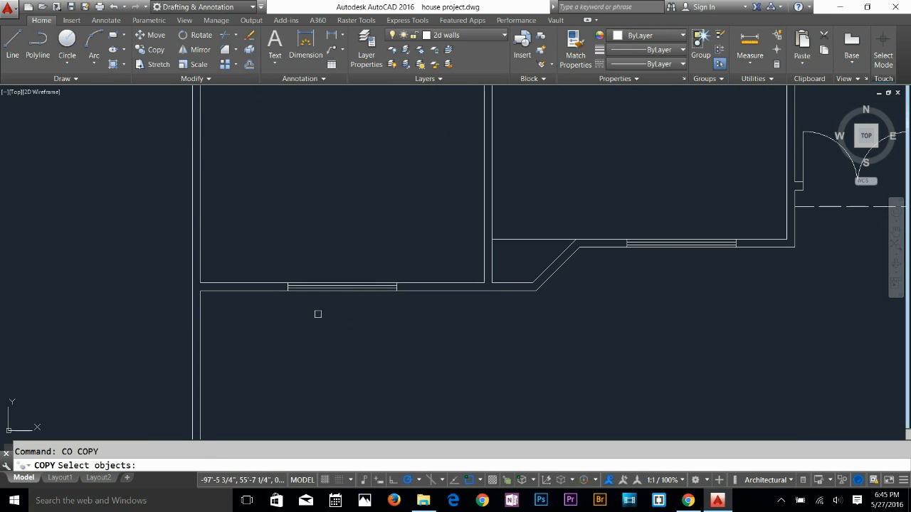
left_click(276, 246)
left_click(420, 325)
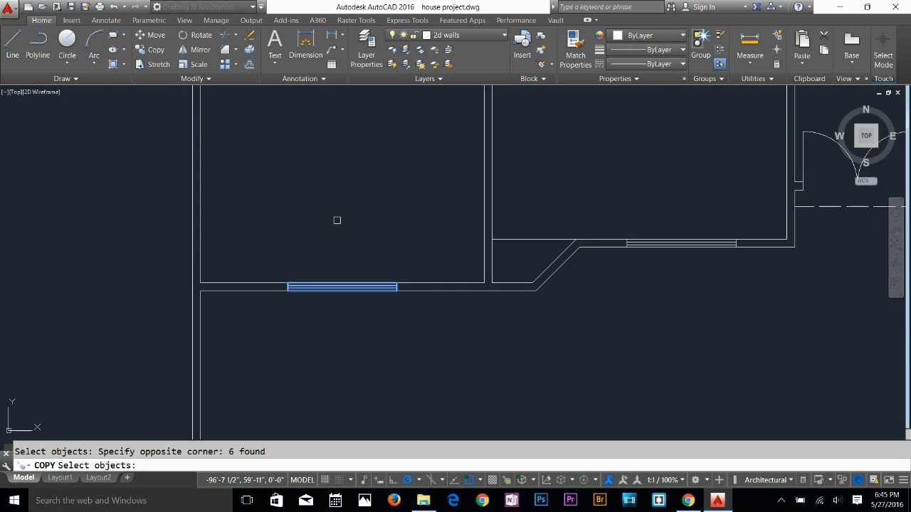
scroll(337, 219, "up", 4)
scroll(332, 255, "down", 3)
middle_click_drag(332, 255, 397, 162)
key("Return")
scroll(331, 298, "up", 3)
scroll(331, 298, "down", 2)
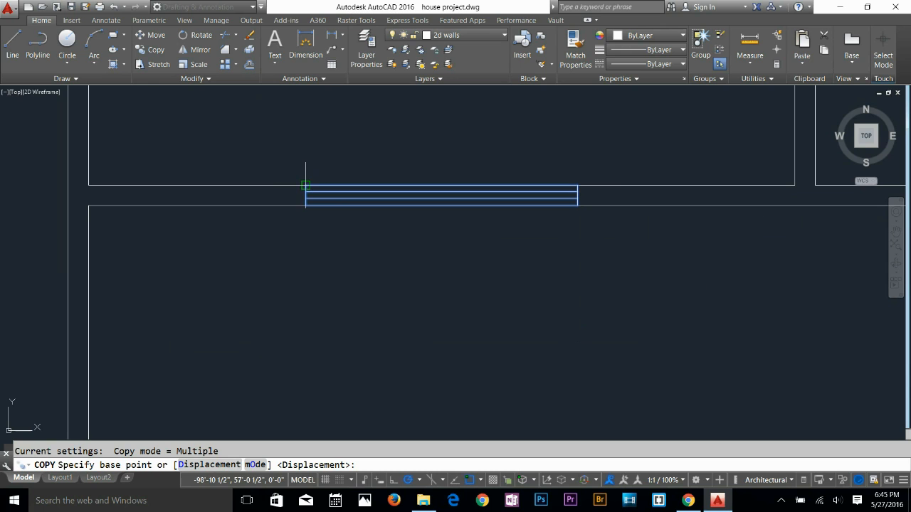
left_click(304, 185)
scroll(309, 259, "down", 5)
scroll(312, 378, "up", 2)
scroll(388, 242, "up", 4)
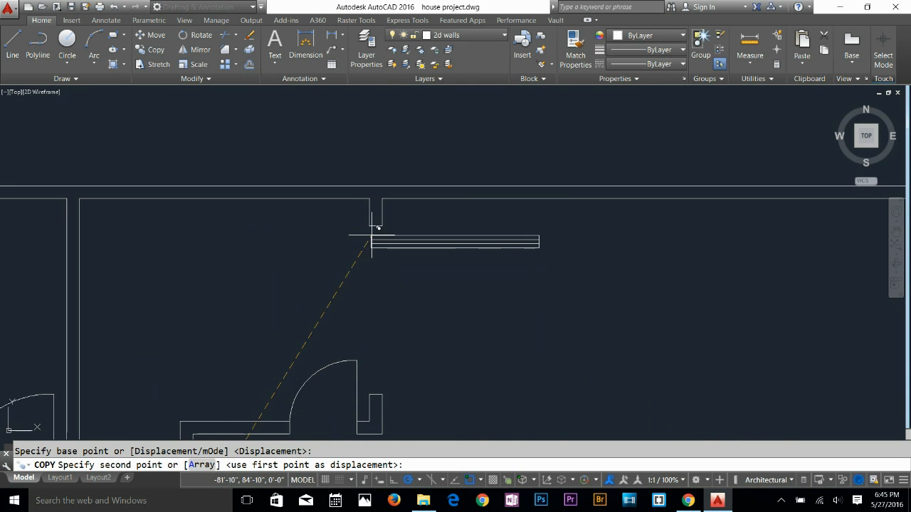
left_click(383, 226)
key("Escape")
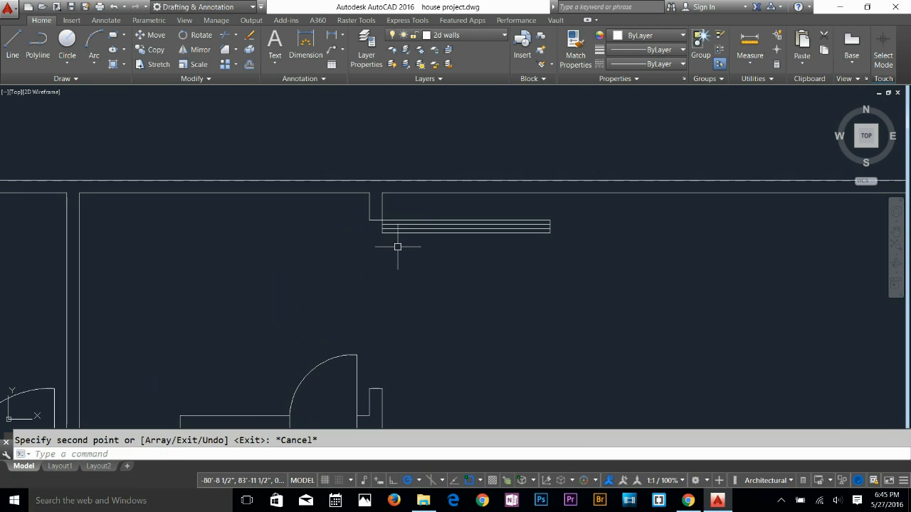
Rotate the copied window 90 degrees clockwise about its upper left corner so it fills the opening in the vertical wall
left_click(192, 35)
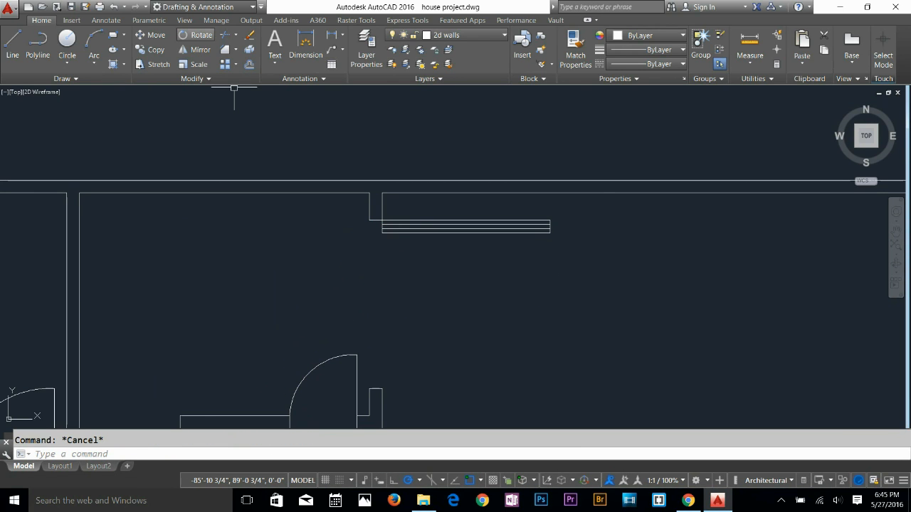
left_click(596, 201)
left_click(368, 261)
key("Return")
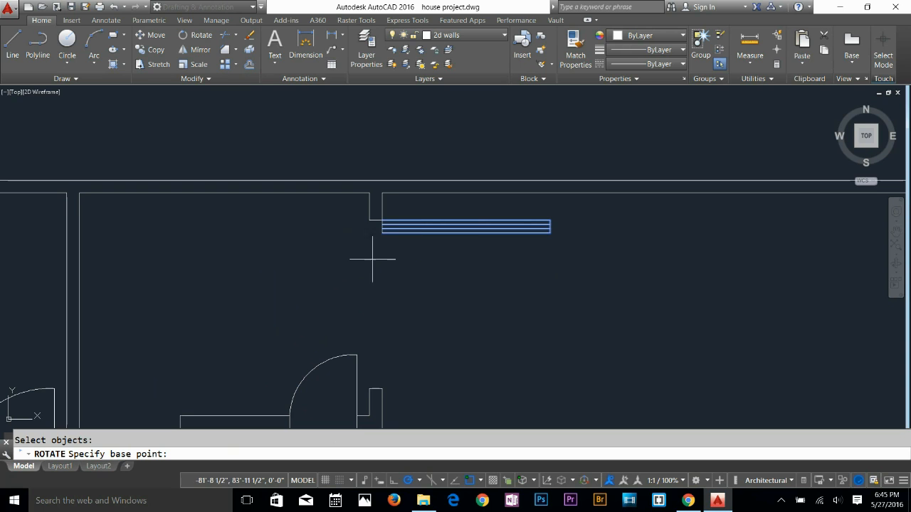
left_click(382, 221)
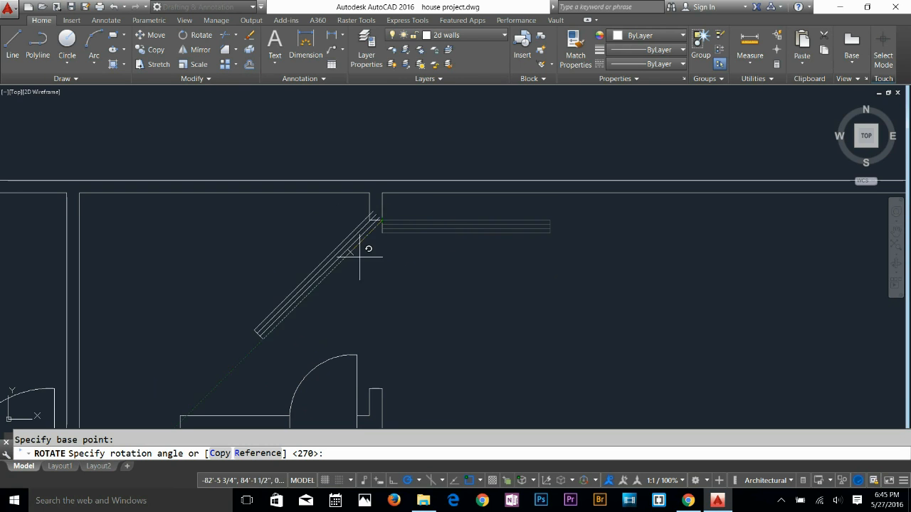
left_click(386, 290)
key("Escape")
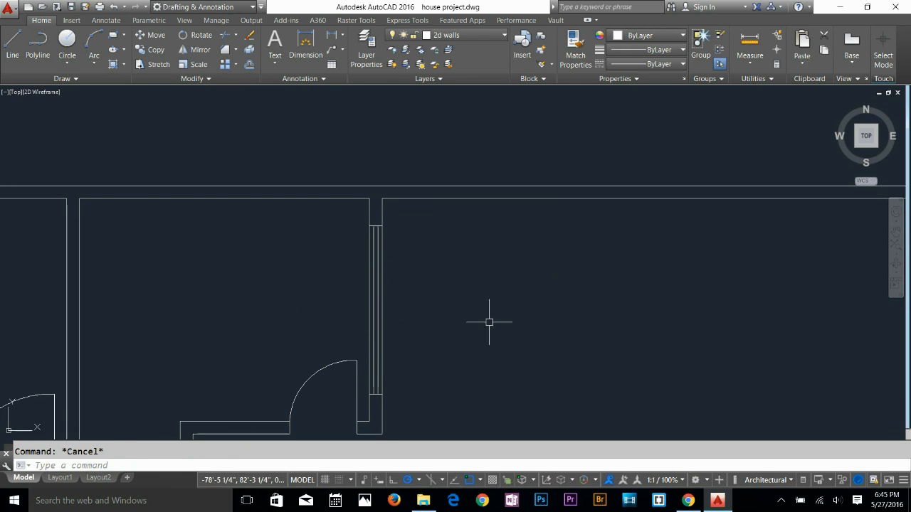
scroll(477, 325, "down", 2)
middle_click_drag(477, 325, 465, 281)
middle_click_drag(288, 279, 290, 274)
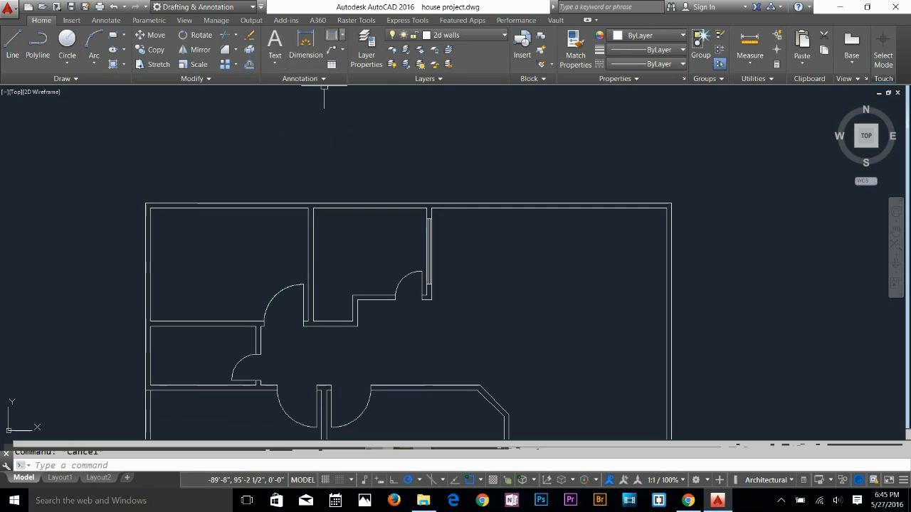
middle_click_drag(291, 105, 303, 143)
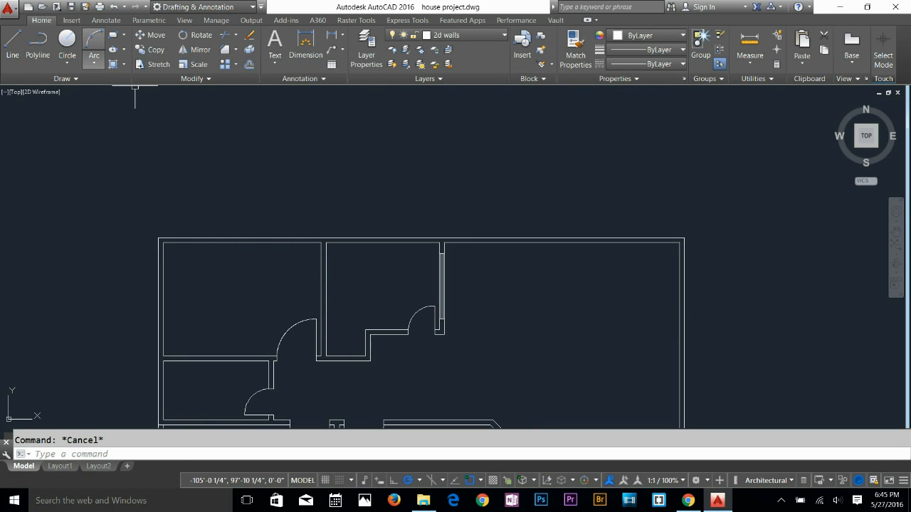
left_click(94, 62)
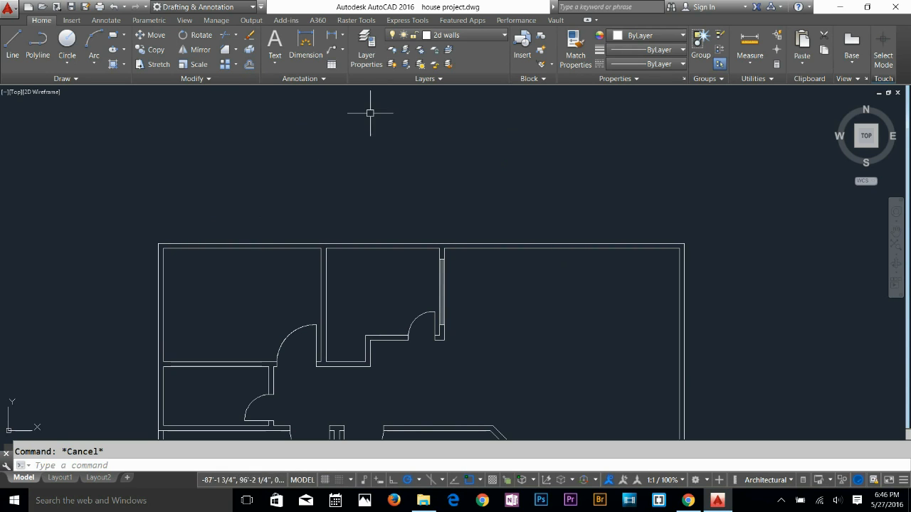
Select the windows in the two lower rooms, beside the double door and in the upper middle room, and assign them to the windows layer
middle_click_drag(330, 277, 313, 115)
middle_click_drag(322, 213, 372, 170)
scroll(307, 211, "down", 1)
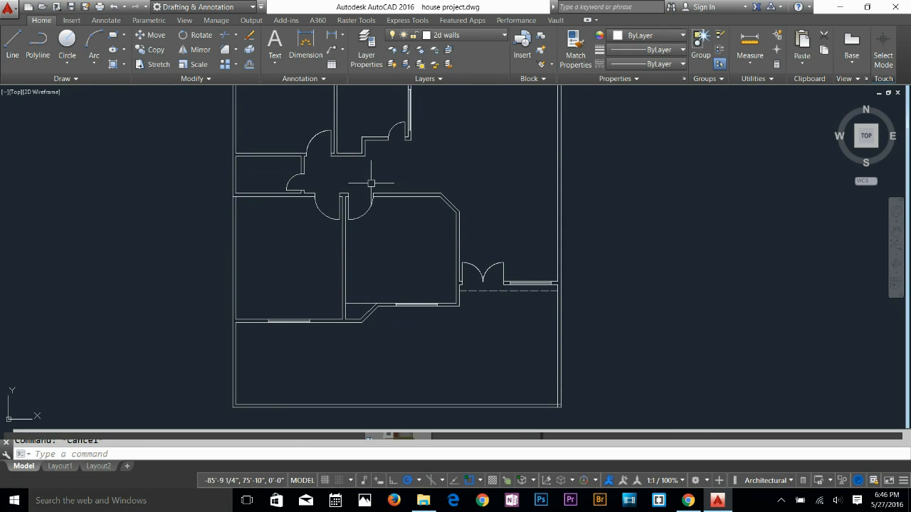
left_click(292, 290)
left_click(286, 350)
key("Escape")
left_click(309, 280)
left_click(280, 326)
left_click(428, 278)
left_click(413, 336)
left_click(536, 262)
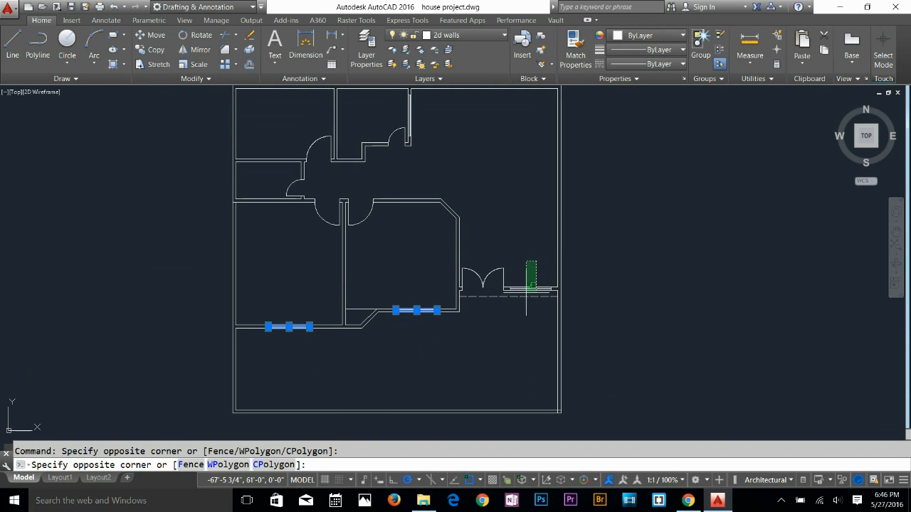
left_click(526, 293)
middle_click_drag(406, 136, 415, 163)
left_click(436, 138)
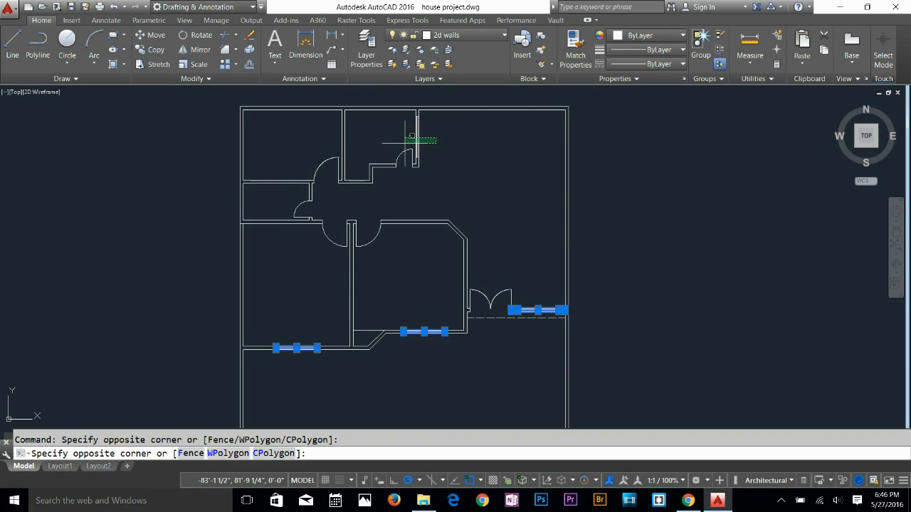
left_click(411, 135)
left_click(463, 35)
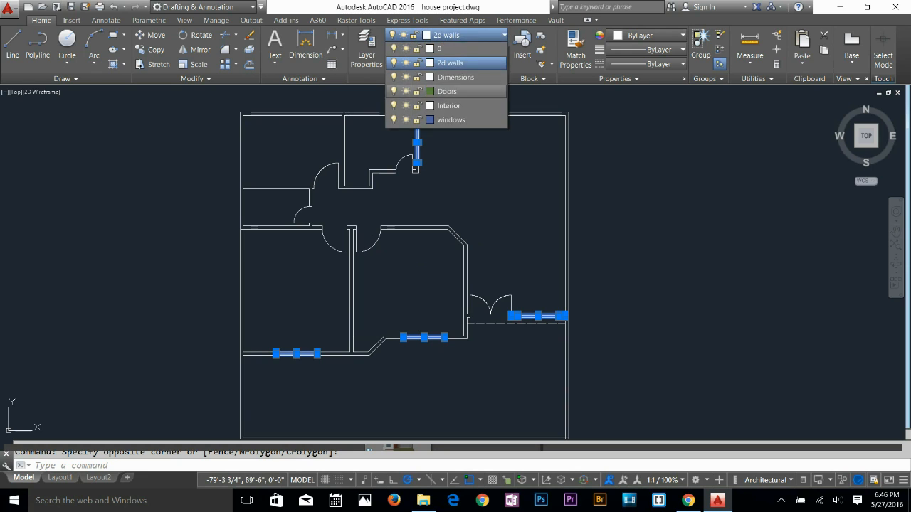
left_click(450, 120)
key("Escape")
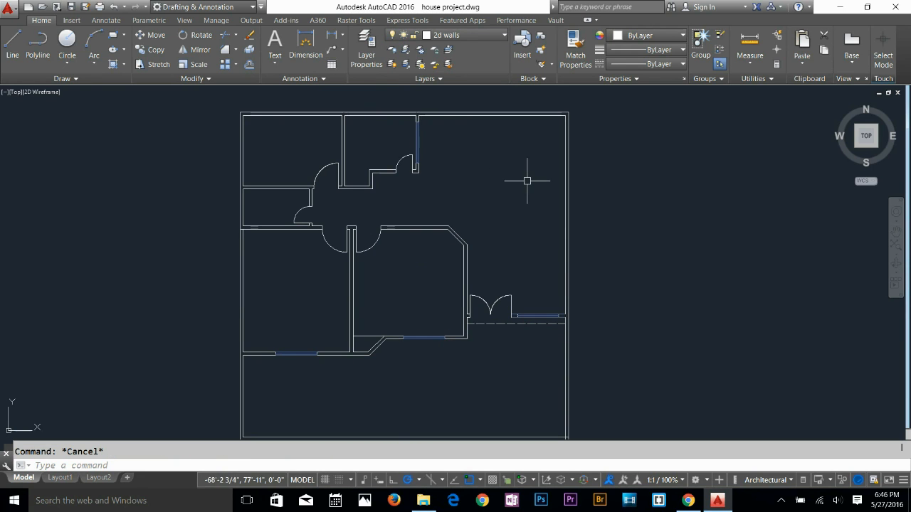
scroll(544, 309, "up", 8)
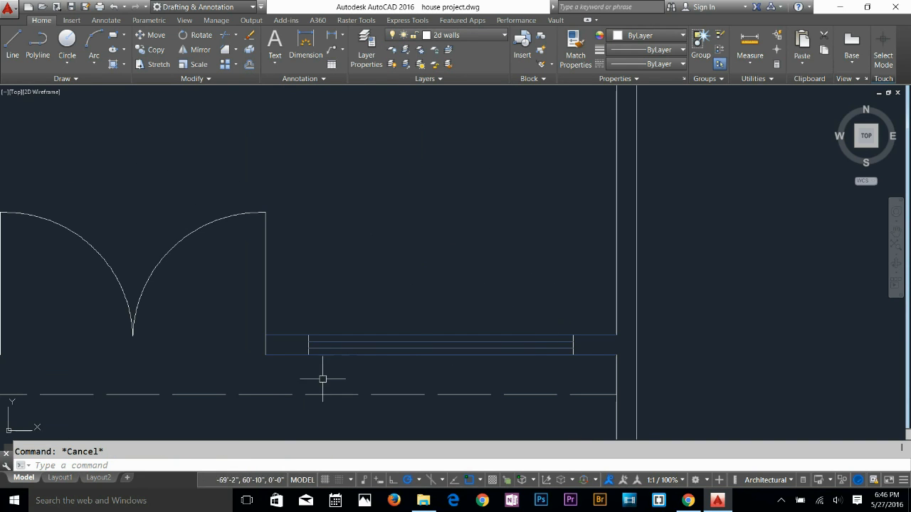
type("tr")
key("Return")
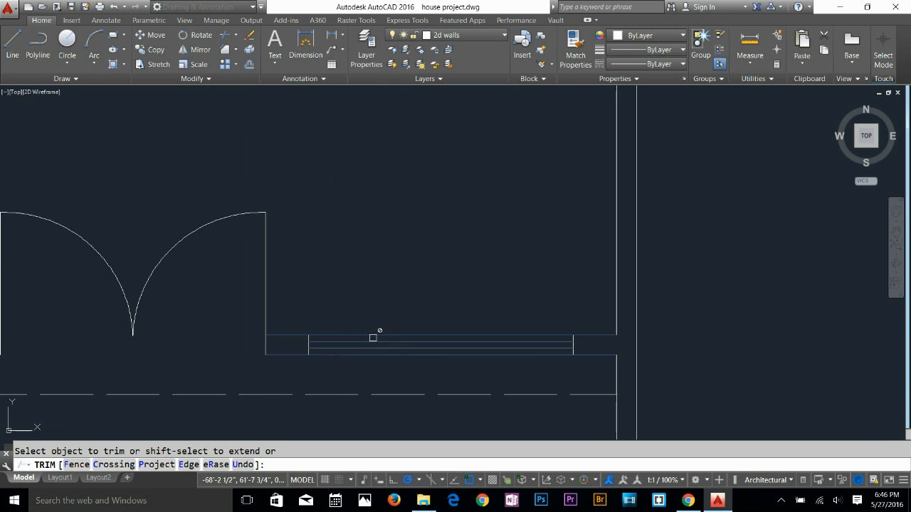
left_click(373, 361)
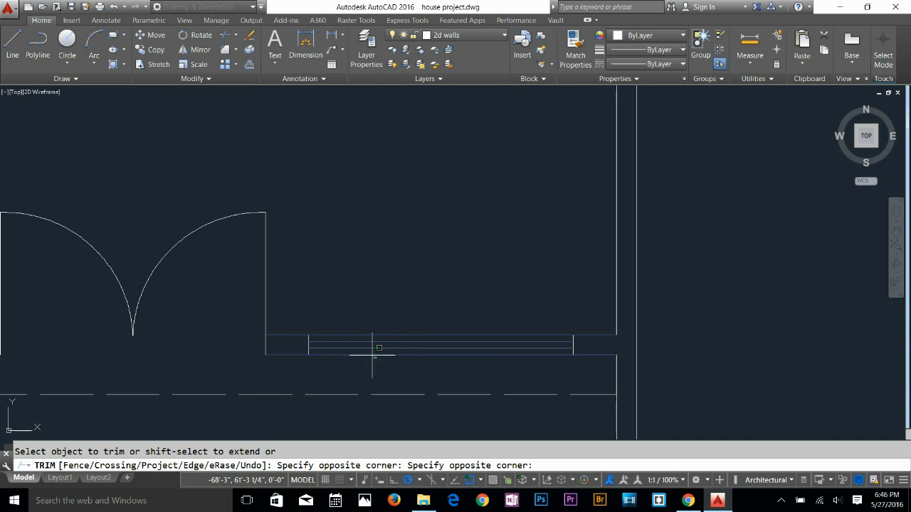
key("Escape")
key("Escape")
Assign the short wall lines on both sides of the window beside the double door to the 2d walls layer
left_click(286, 335)
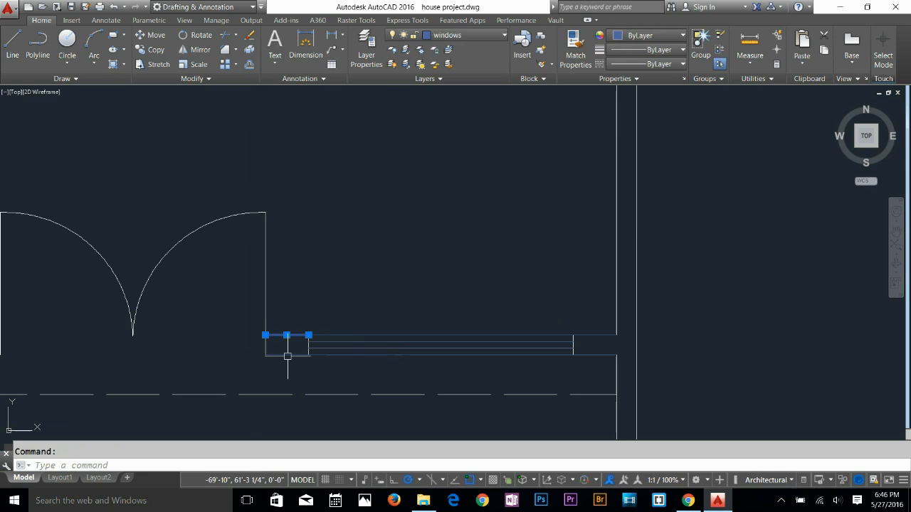
left_click(304, 309)
left_click(285, 367)
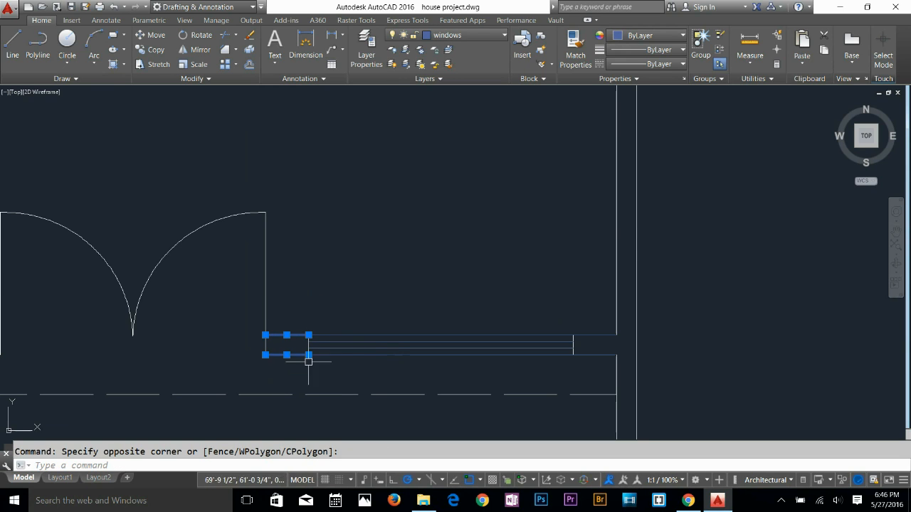
left_click(585, 370)
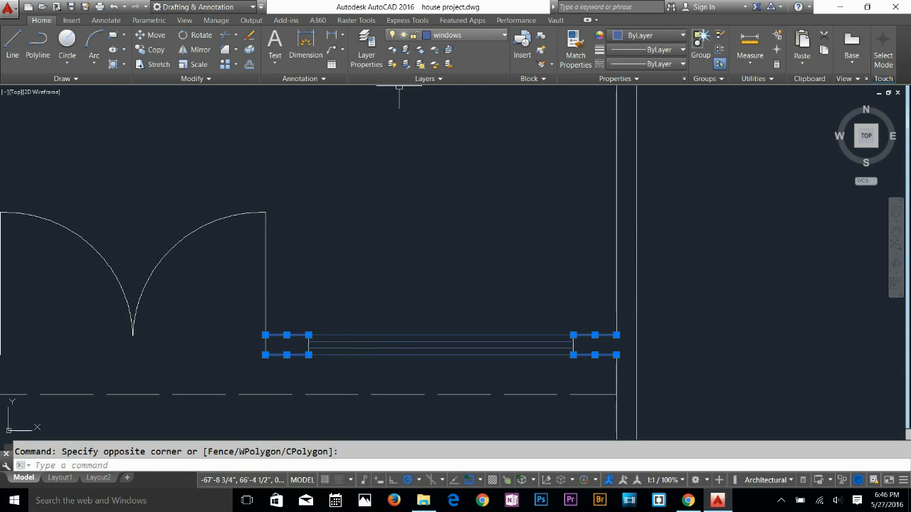
left_click(446, 35)
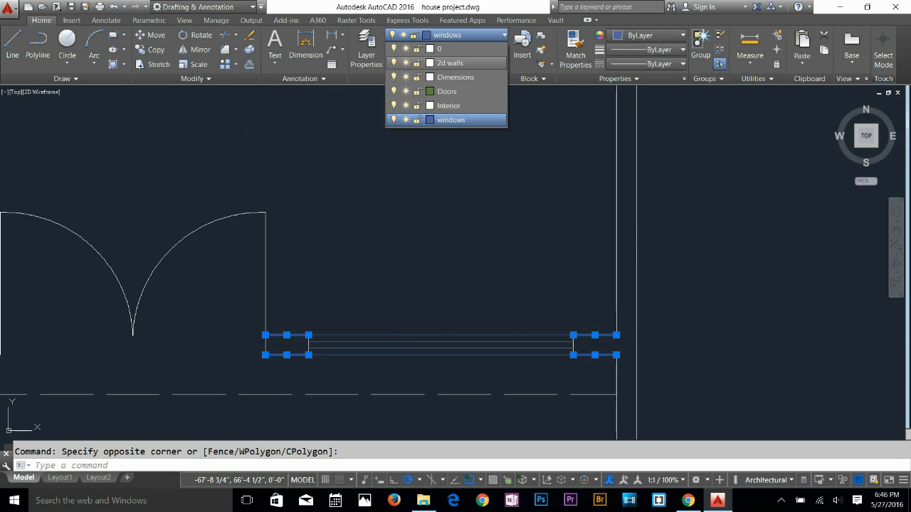
left_click(450, 63)
key("Escape")
Select the right leaf of the double door and assign it to the Doors layer
scroll(319, 209, "down", 2)
middle_click_drag(319, 209, 515, 260)
left_click(488, 248)
left_click(469, 270)
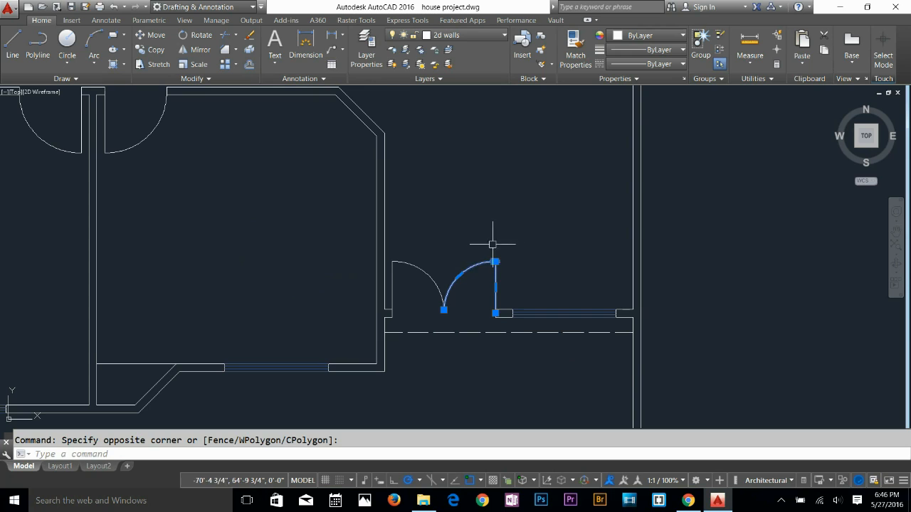
key("Escape")
left_click(517, 231)
key("Escape")
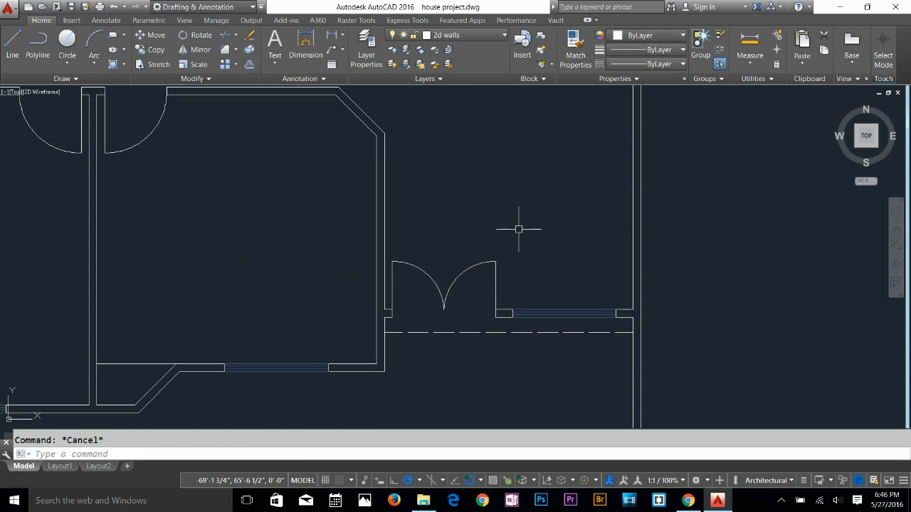
left_click(516, 244)
left_click(451, 312)
left_click(466, 35)
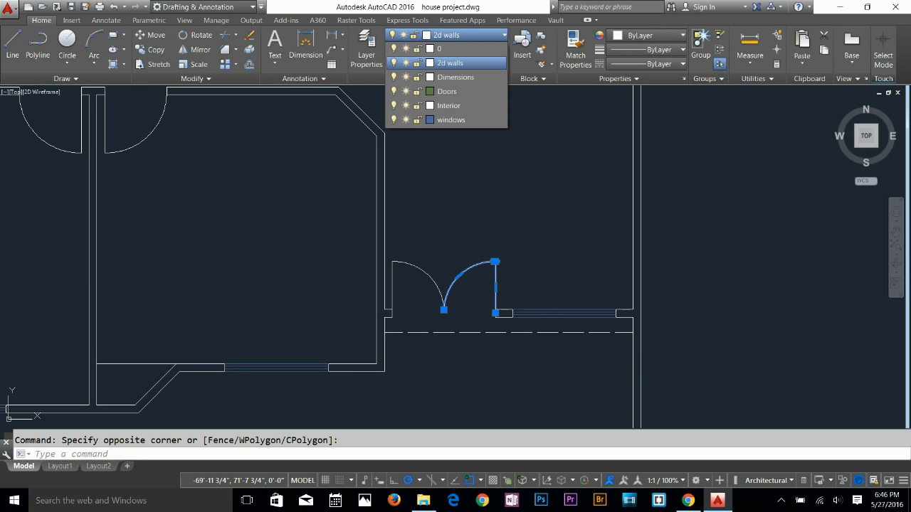
left_click(447, 92)
key("Escape")
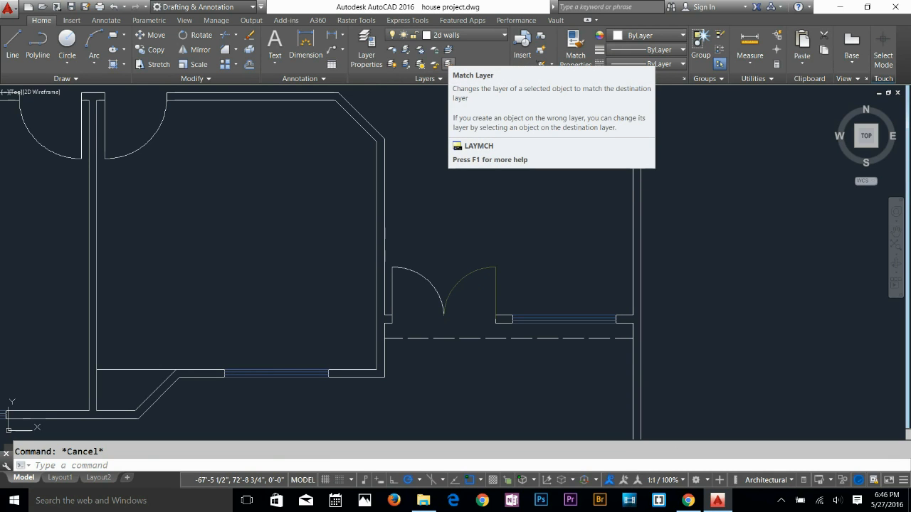
Try to match layers between the double door's right leaf and the single door of the adjacent lower room
left_click(448, 64)
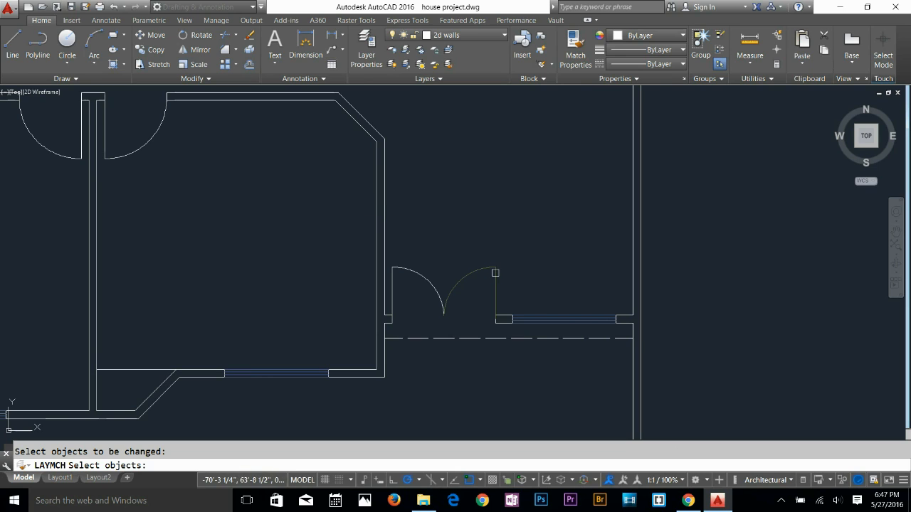
key("Return")
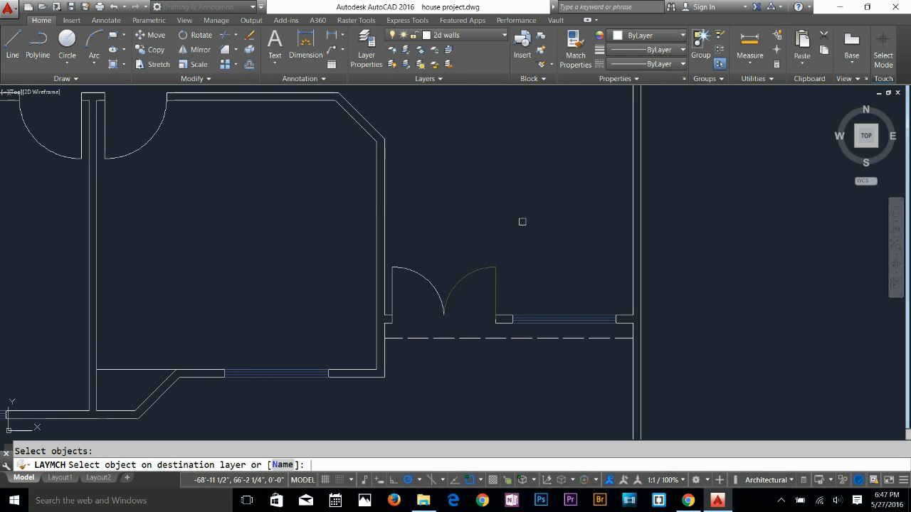
middle_click_drag(251, 246, 351, 248)
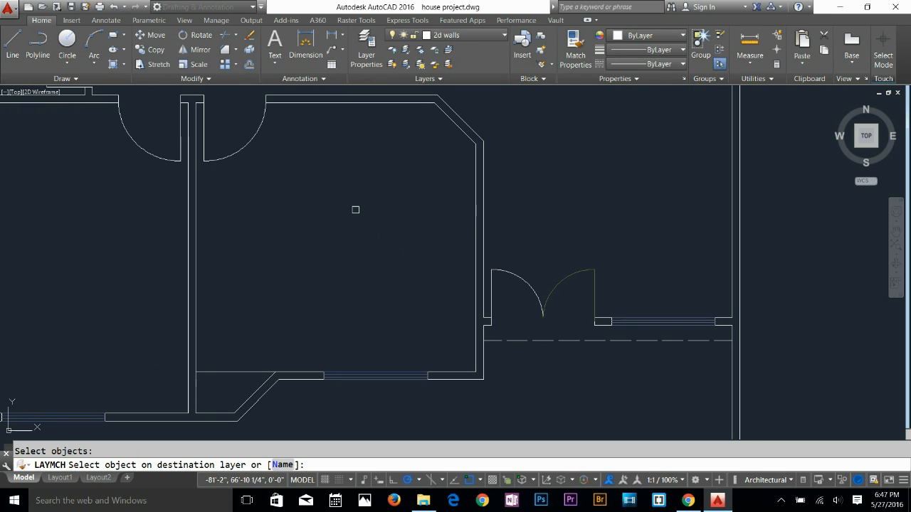
left_click(252, 143)
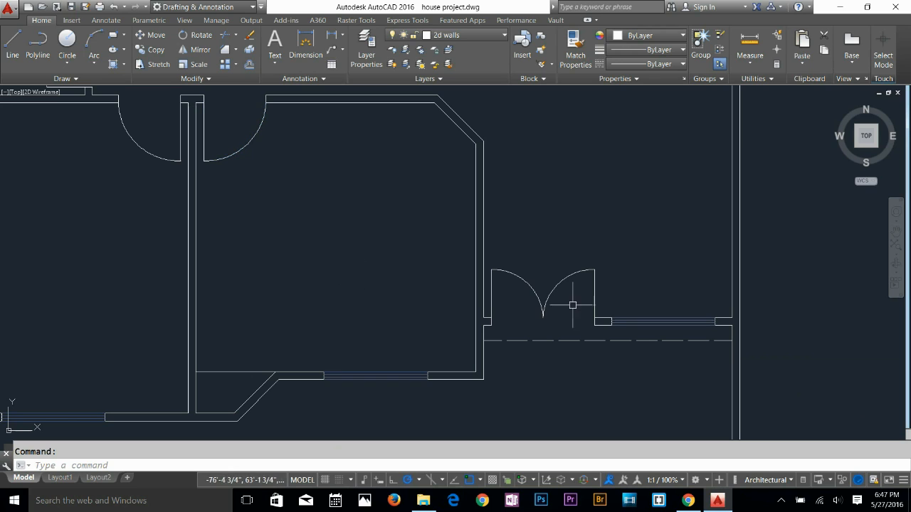
left_click(595, 292)
key("Escape")
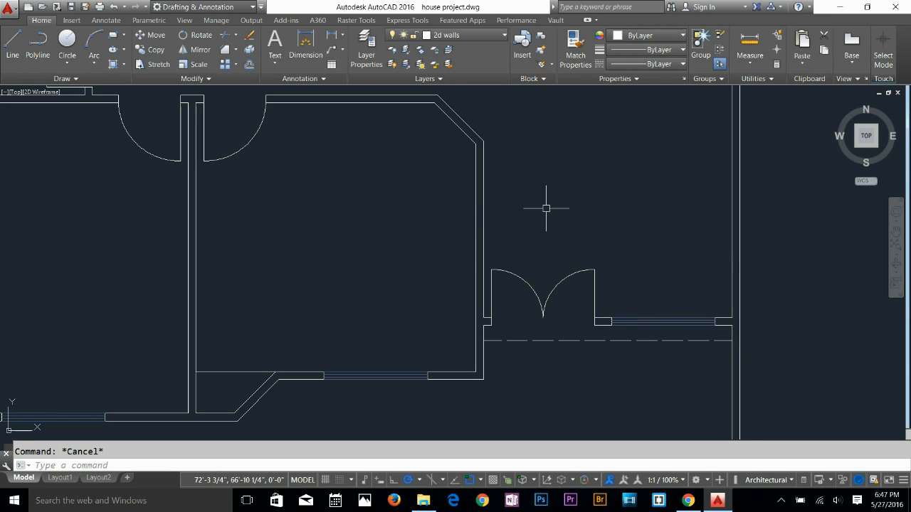
Put the double door's right leaf back on the Doors layer
left_click(449, 64)
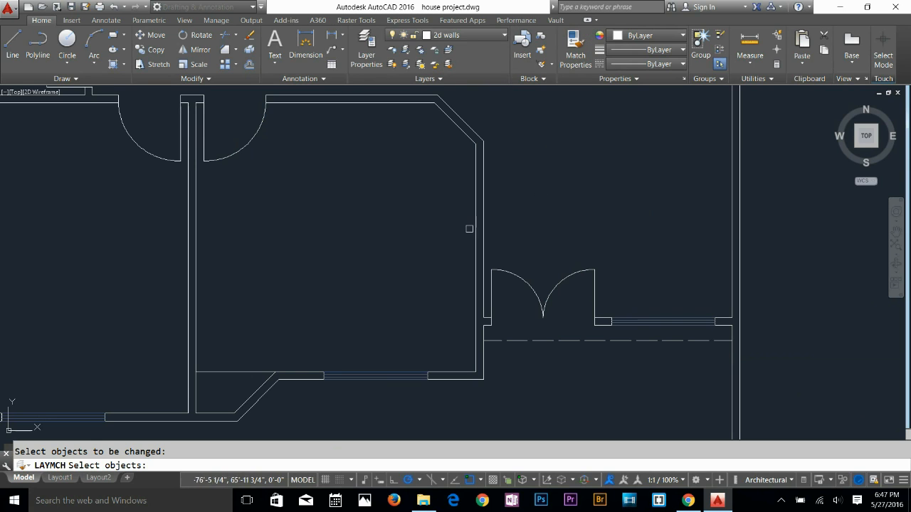
key("Escape")
left_click(640, 253)
left_click(593, 273)
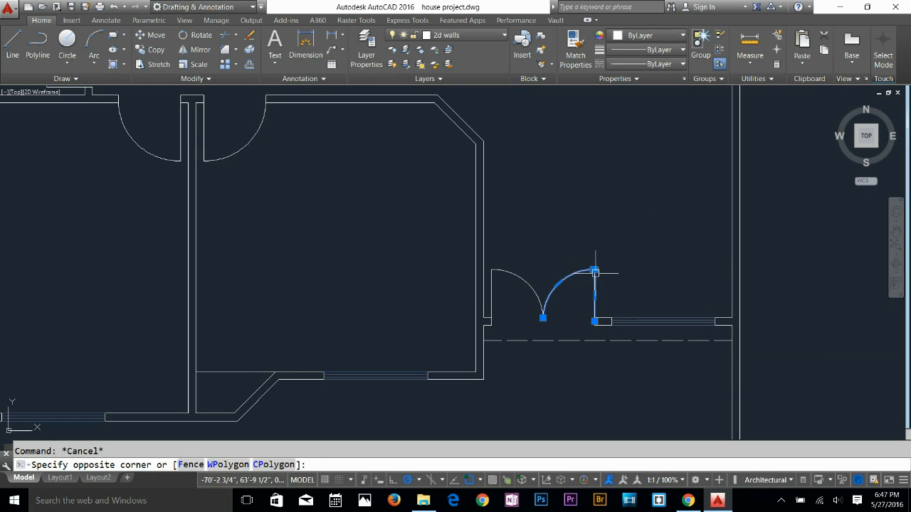
left_click(463, 35)
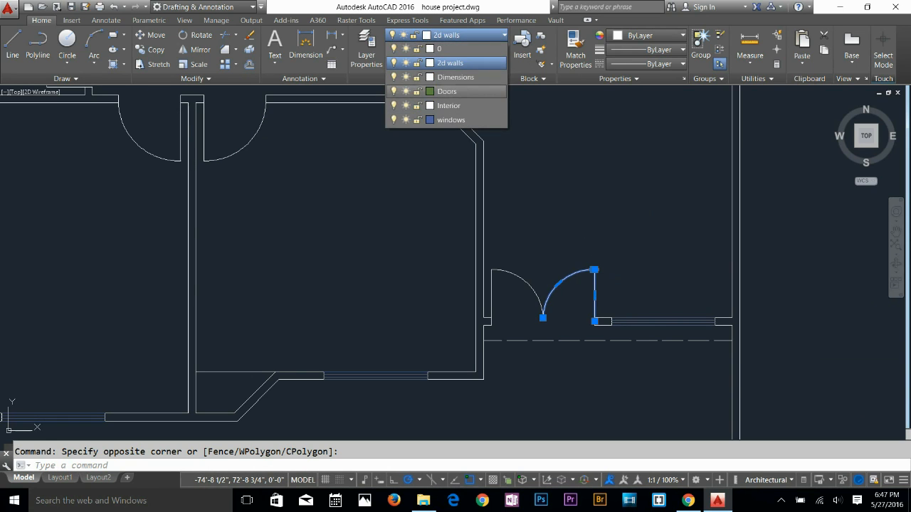
left_click(447, 81)
key("Escape")
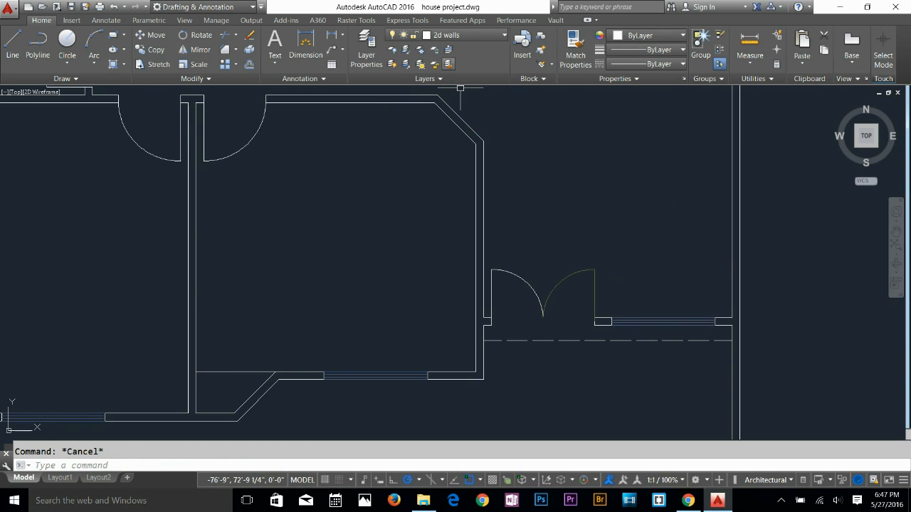
Match the layer of the double door's left leaf and all five single doors to the right leaf on the Doors layer
key("Return")
left_click(500, 272)
left_click(232, 150)
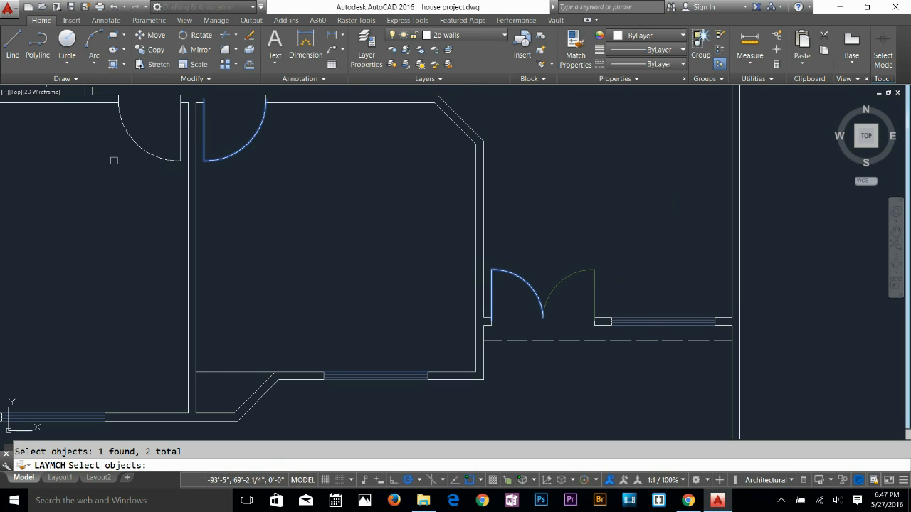
mouse_move(138, 144)
middle_mouse_down()
mouse_move(330, 393)
mouse_move(401, 393)
middle_mouse_up()
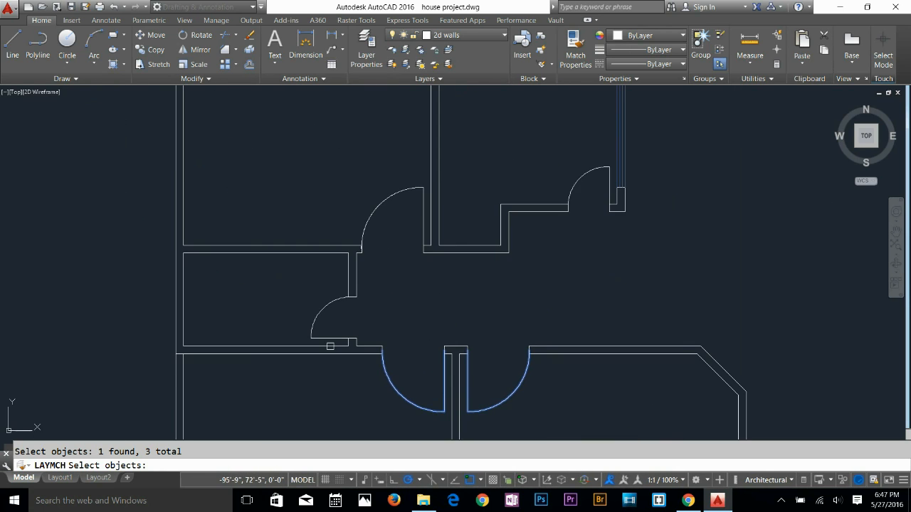
left_click(317, 311)
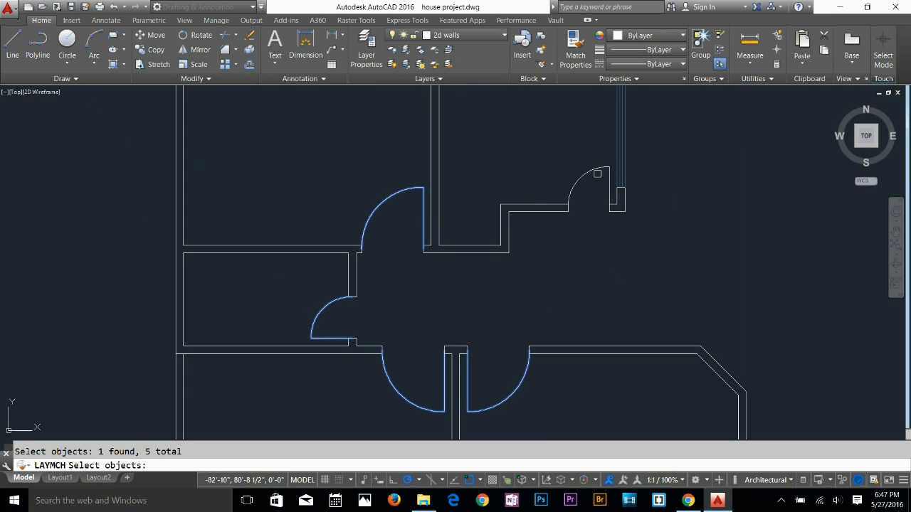
key("Return")
middle_click_drag(636, 335, 368, 173)
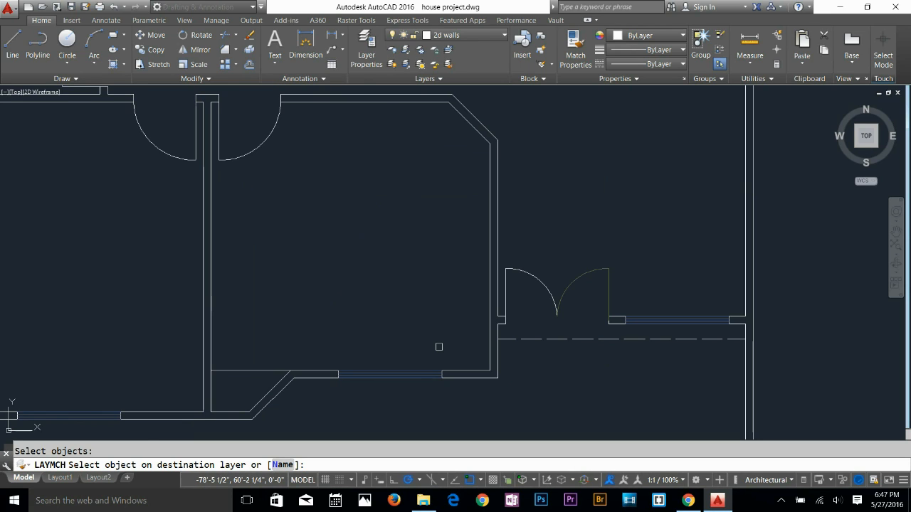
left_click(442, 35)
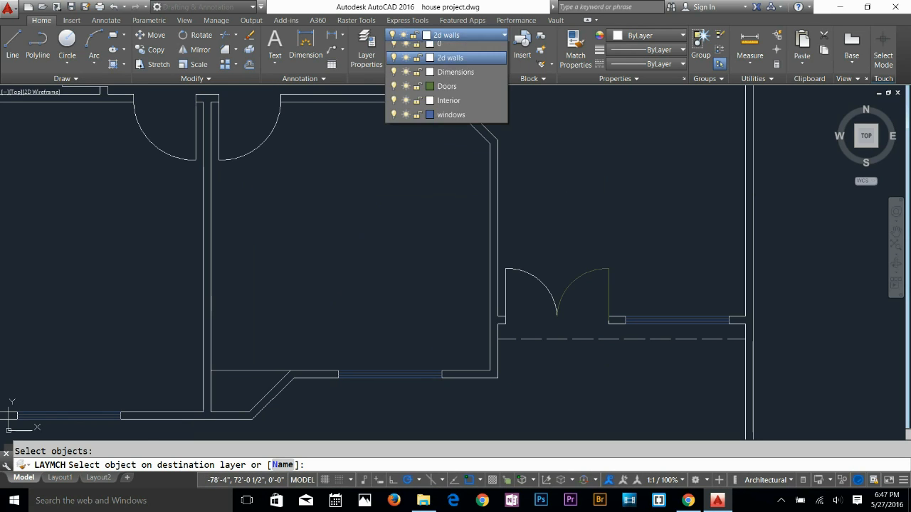
left_click(442, 35)
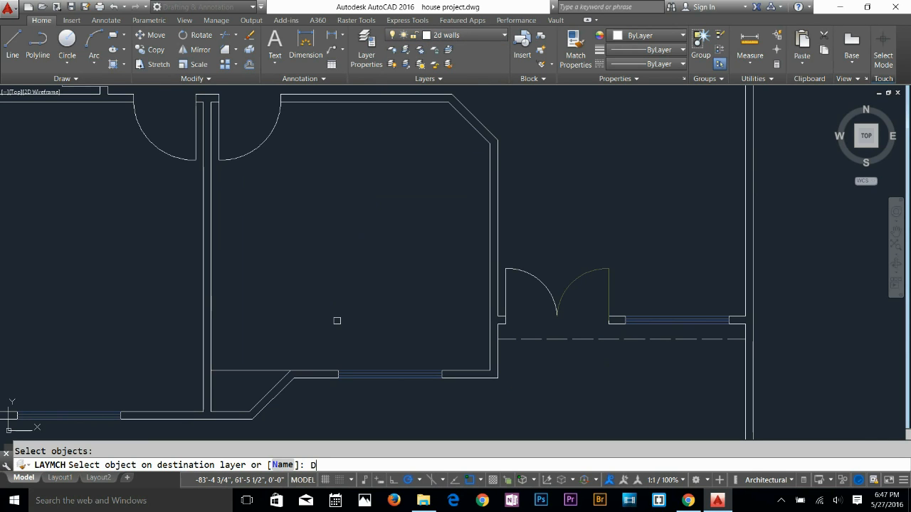
left_click(582, 274)
key("space")
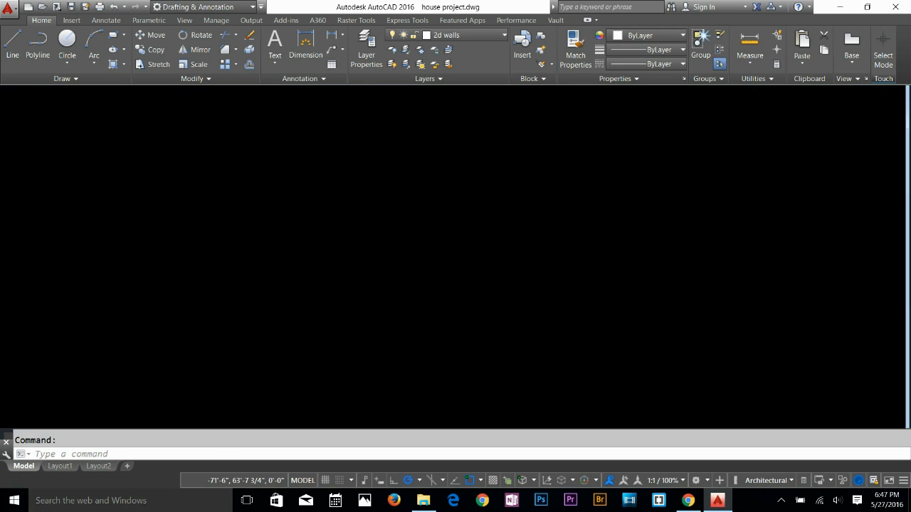
key("Escape")
key("Escape")
scroll(317, 252, "down", 3)
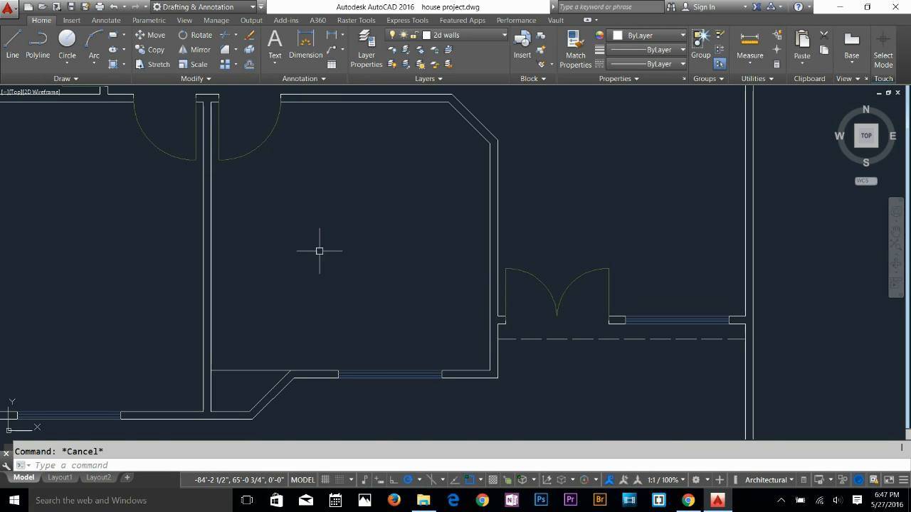
scroll(277, 271, "up", 3)
scroll(426, 229, "down", 2)
middle_click_drag(427, 230, 396, 284)
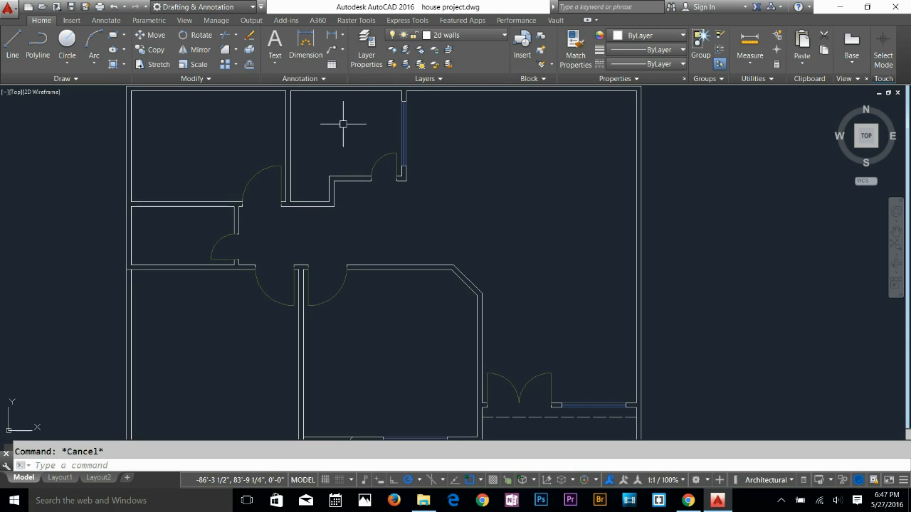
scroll(301, 264, "down", 4)
scroll(364, 285, "up", 2)
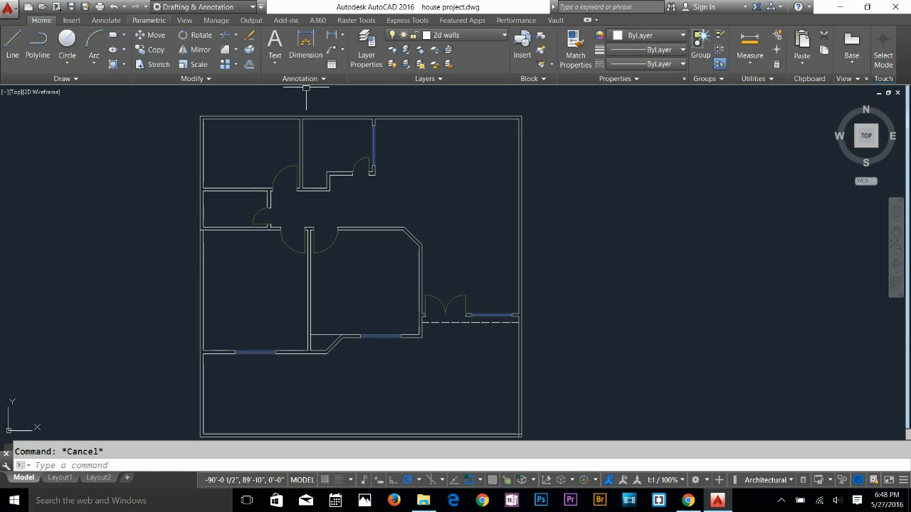
left_click(106, 20)
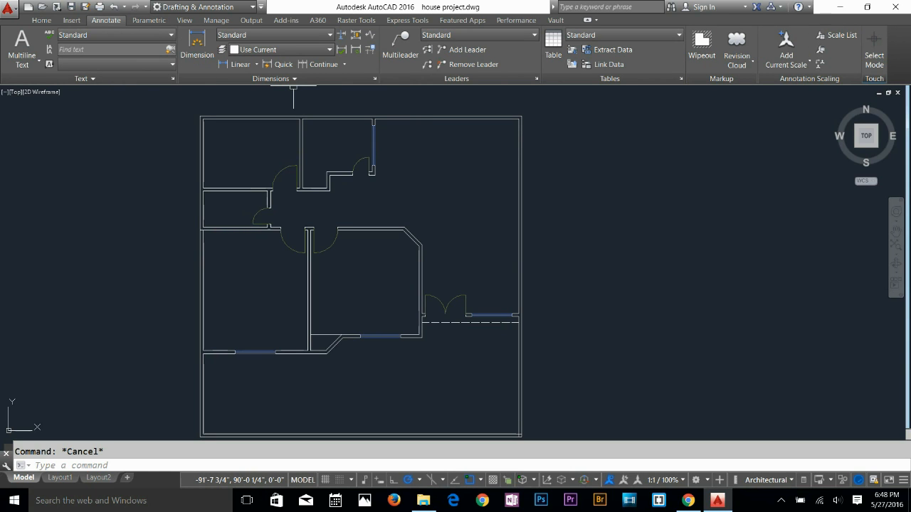
left_click(41, 20)
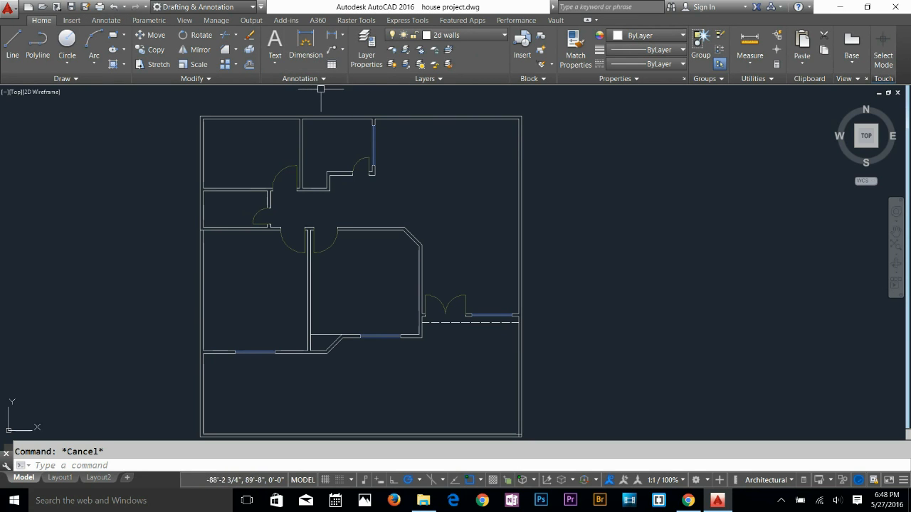
left_click(320, 79)
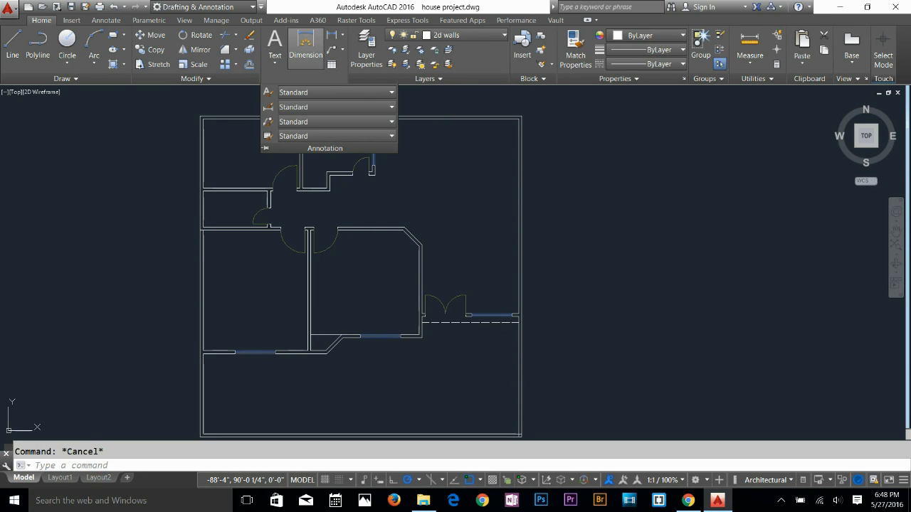
left_click(558, 159)
key("Escape")
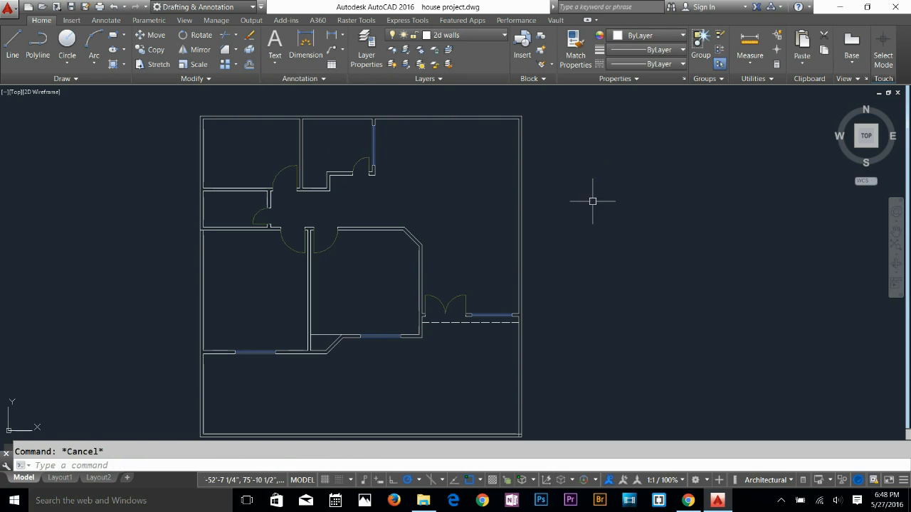
Modify the Standard dimension style's primary units to Architectural format with 0'-0 1/4" precision
type("D")
key("Return")
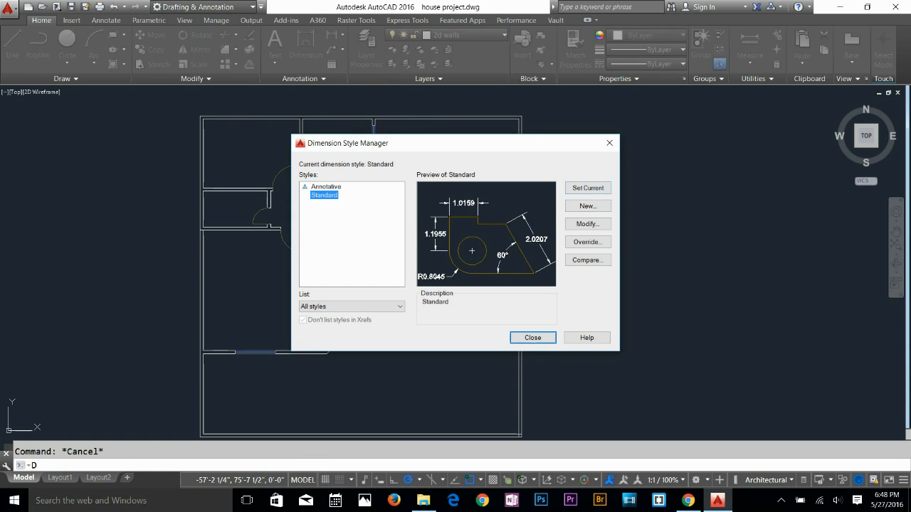
left_click_drag(441, 146, 467, 151)
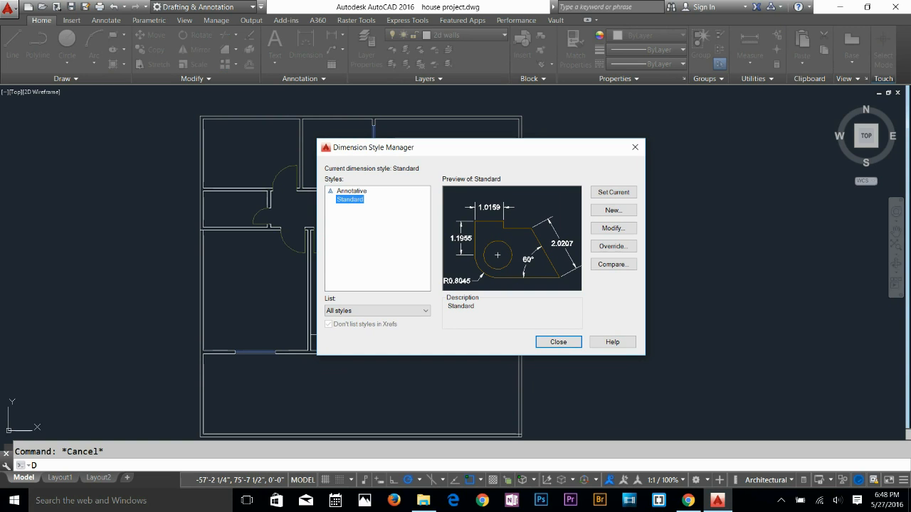
left_click(612, 227)
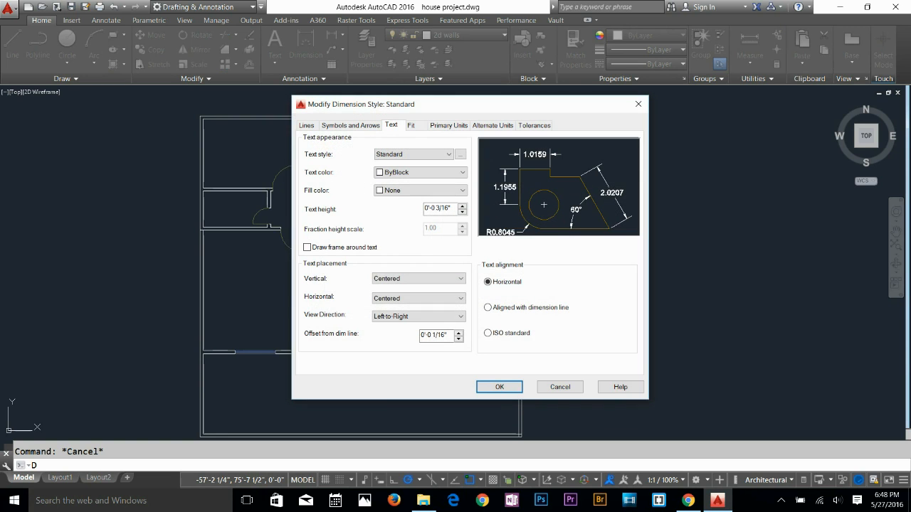
left_click(448, 125)
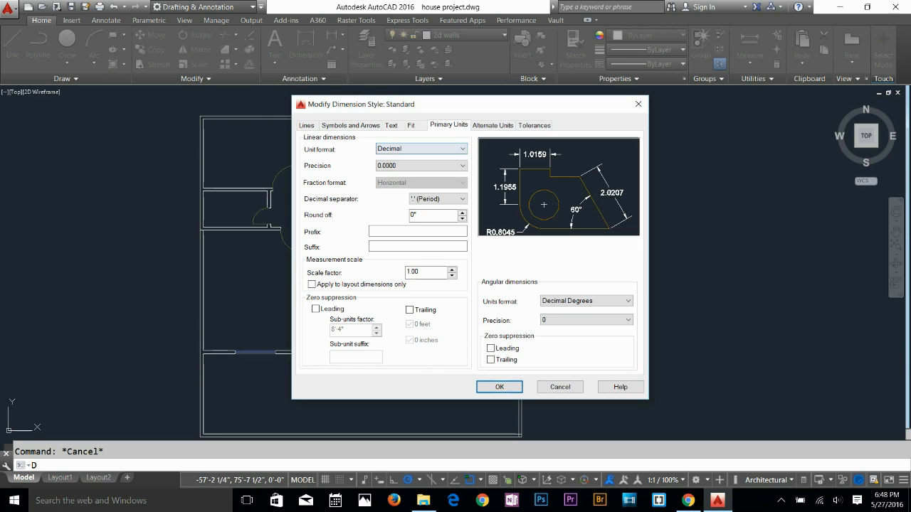
left_click(421, 148)
left_click(394, 181)
left_click(421, 165)
left_click(390, 191)
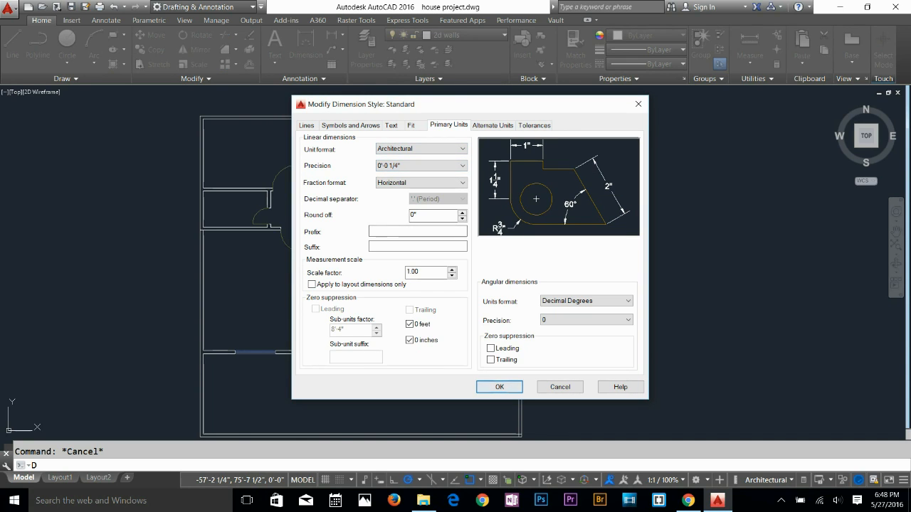
left_click(499, 387)
Set the Standard dimension style's text height to 4.5 and align the text with the dimension line
left_click(613, 228)
left_click(391, 126)
left_click_drag(451, 208, 424, 208)
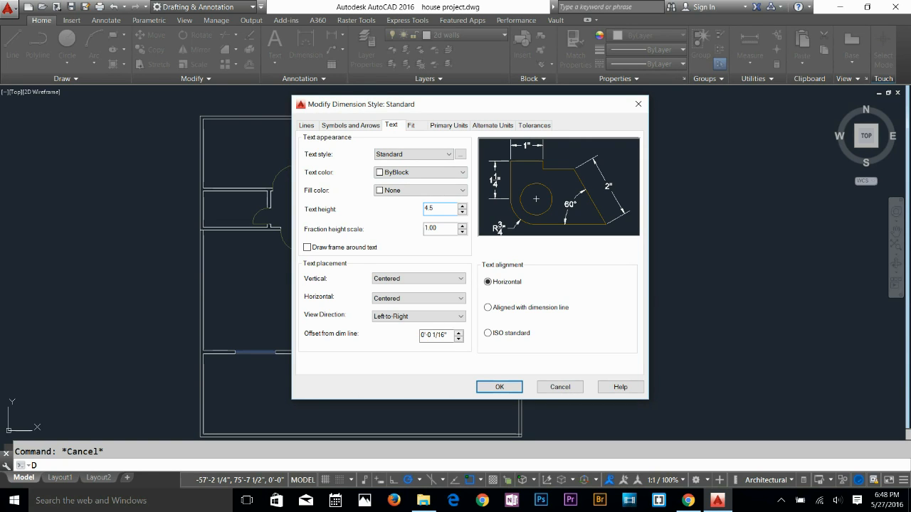
left_click(488, 307)
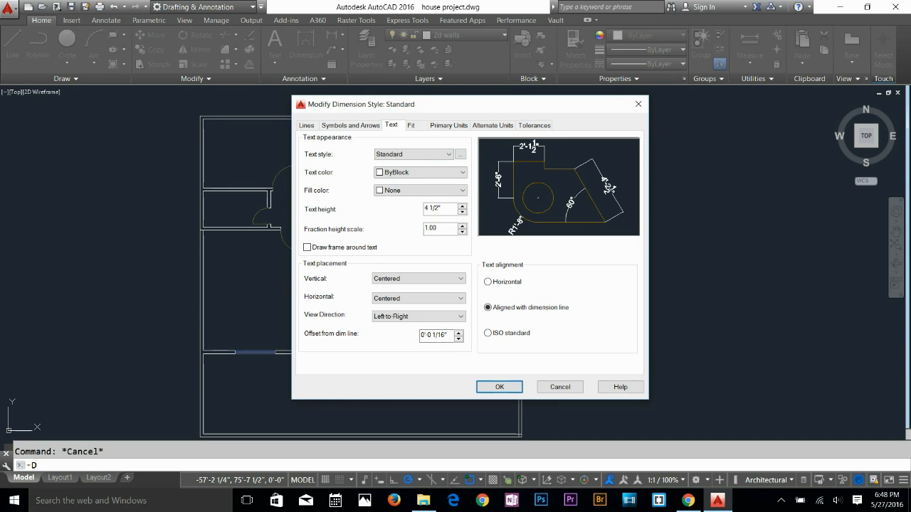
key("Return")
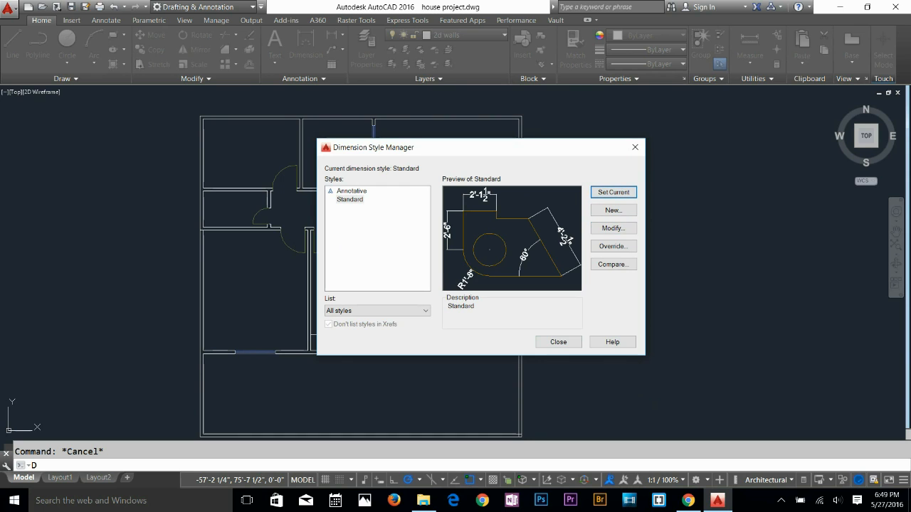
left_click(558, 341)
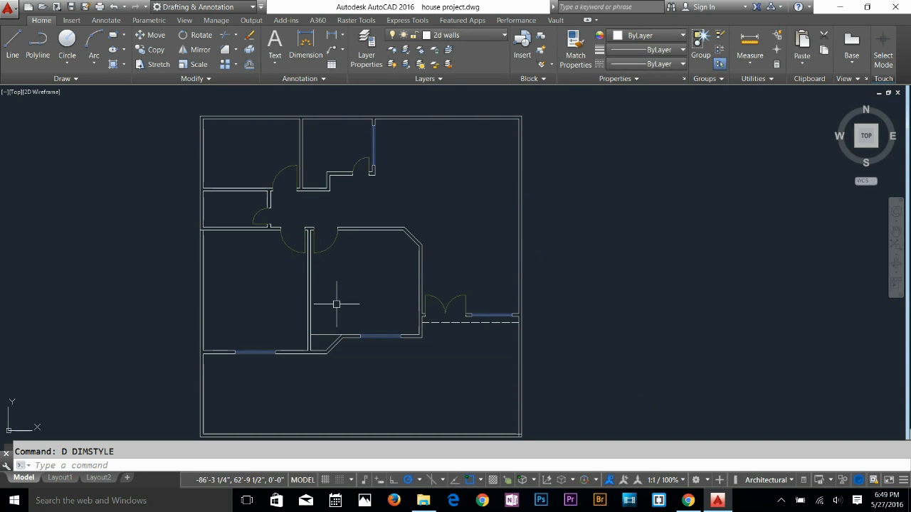
Dimension the inside width of the lower-left bedroom along its window wall, placing the dimension just inside the room
middle_click_drag(307, 275, 320, 296)
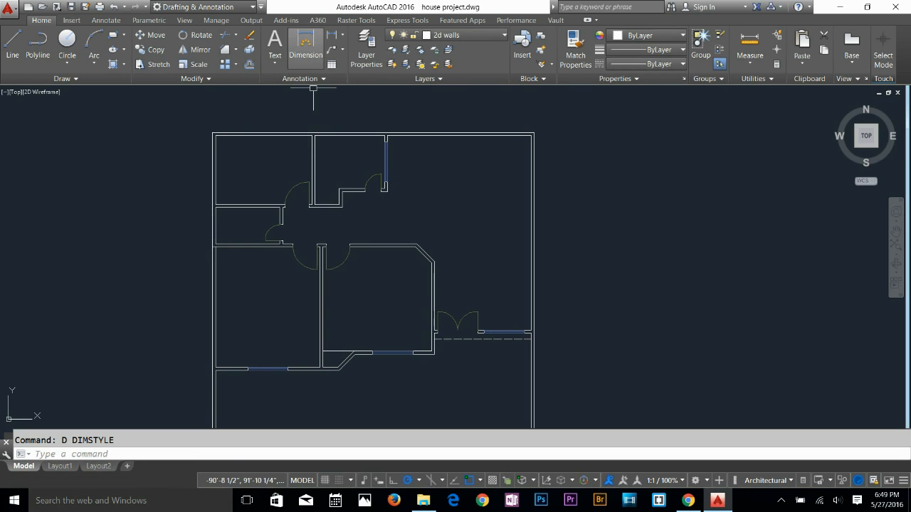
left_click(306, 46)
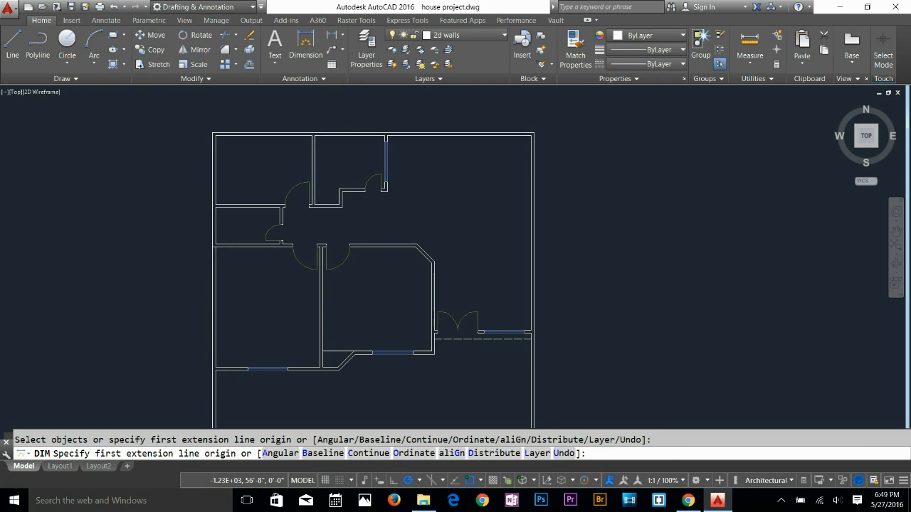
scroll(206, 363, "up", 5)
left_click(204, 361)
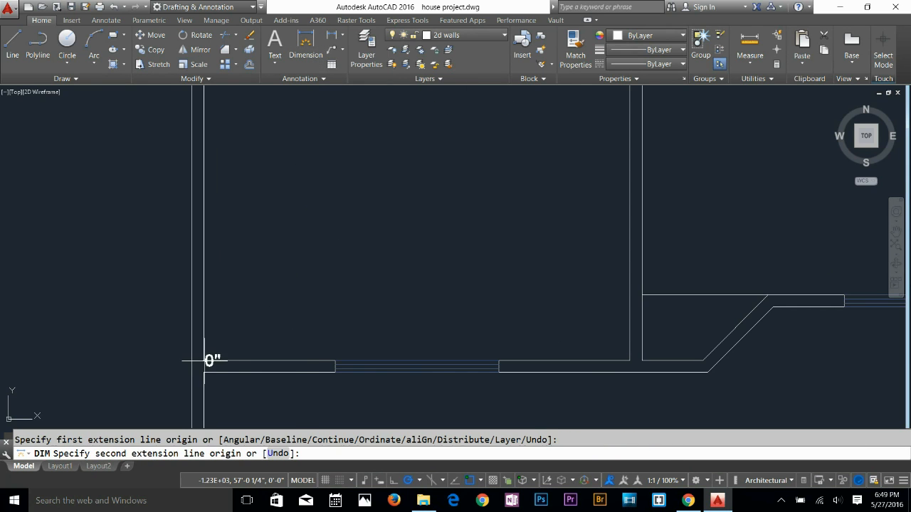
left_click(628, 360)
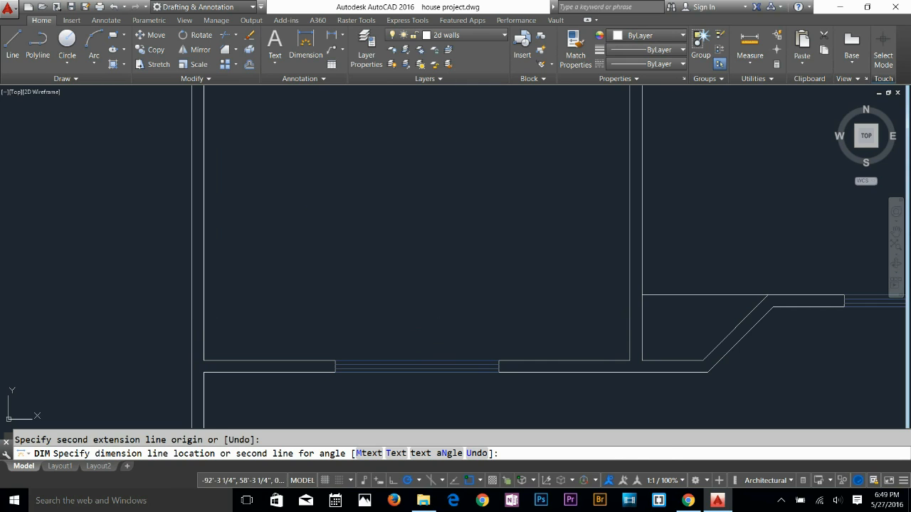
left_click(555, 320)
Examine the upper rooms' door arcs with the Dimension tool and review the available dimension types
scroll(505, 256, "down", 2)
middle_click_drag(559, 213, 241, 308)
scroll(268, 259, "up", 1)
middle_click_drag(268, 258, 417, 390)
scroll(358, 326, "down", 1)
middle_click_drag(358, 325, 476, 399)
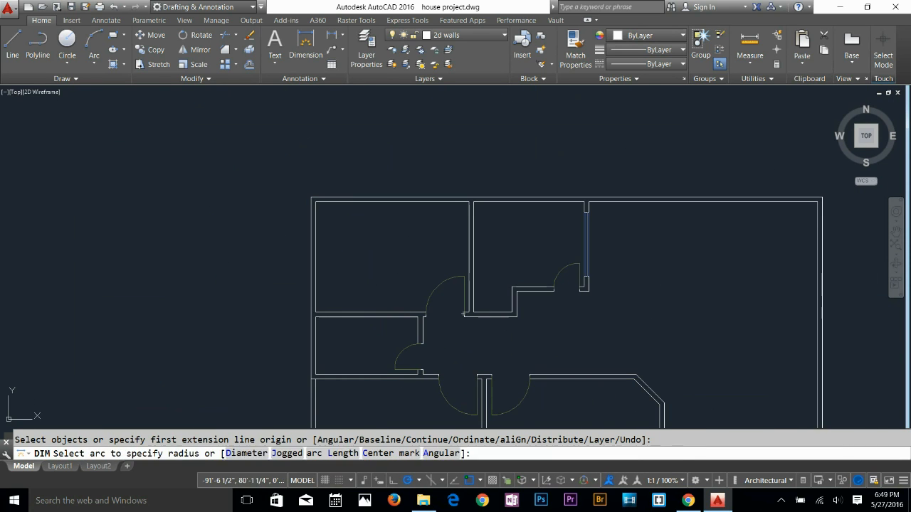
scroll(462, 256, "up", 1)
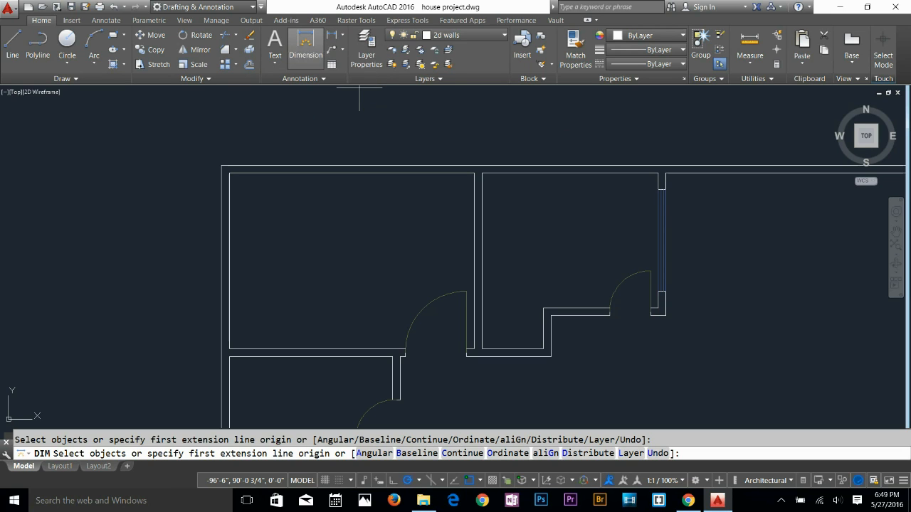
key("Escape")
left_click(342, 35)
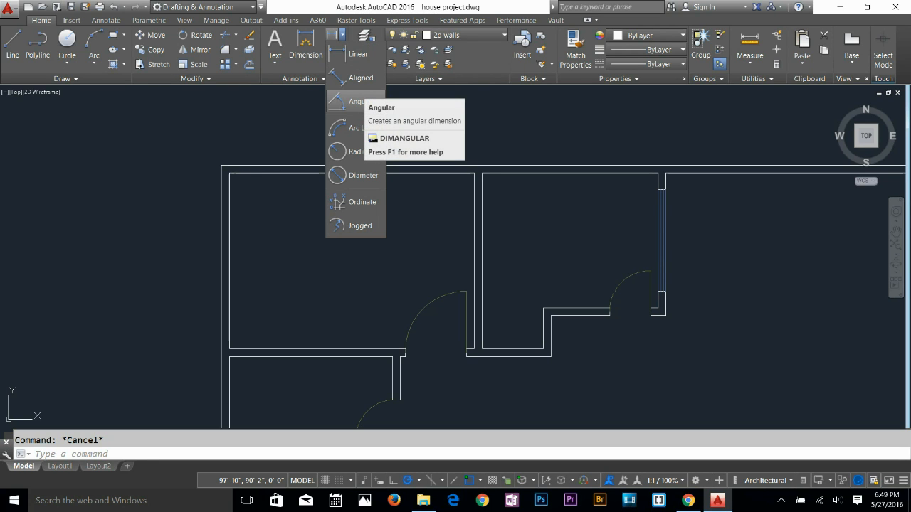
key("Escape")
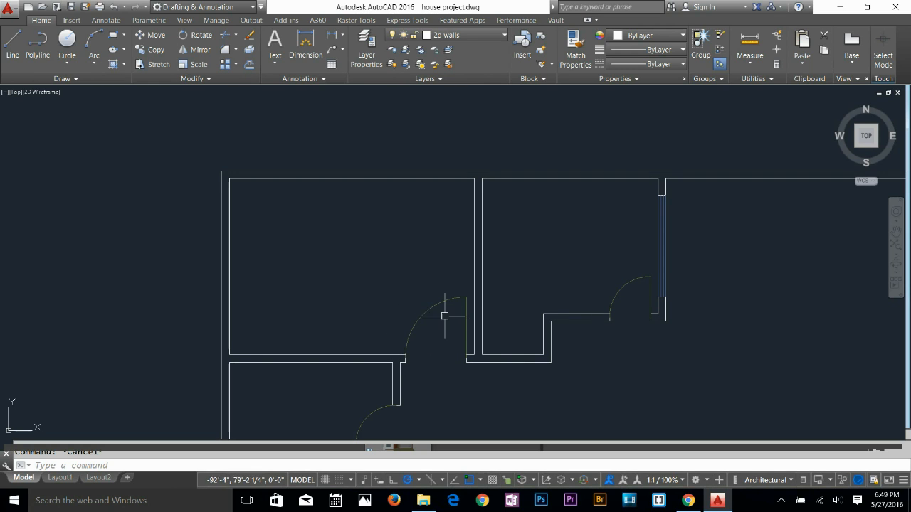
left_click(343, 35)
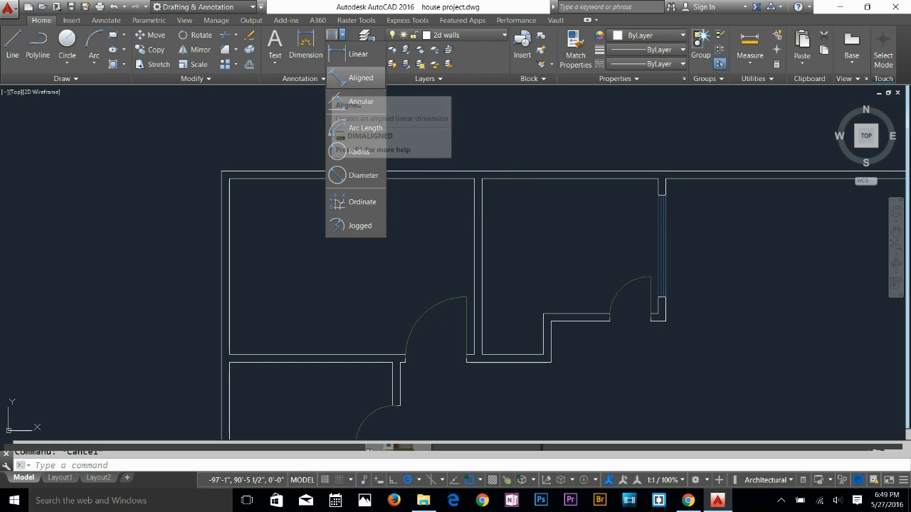
Preview a radius dimension on the door arc of the upper-left room without placing it
left_click(305, 44)
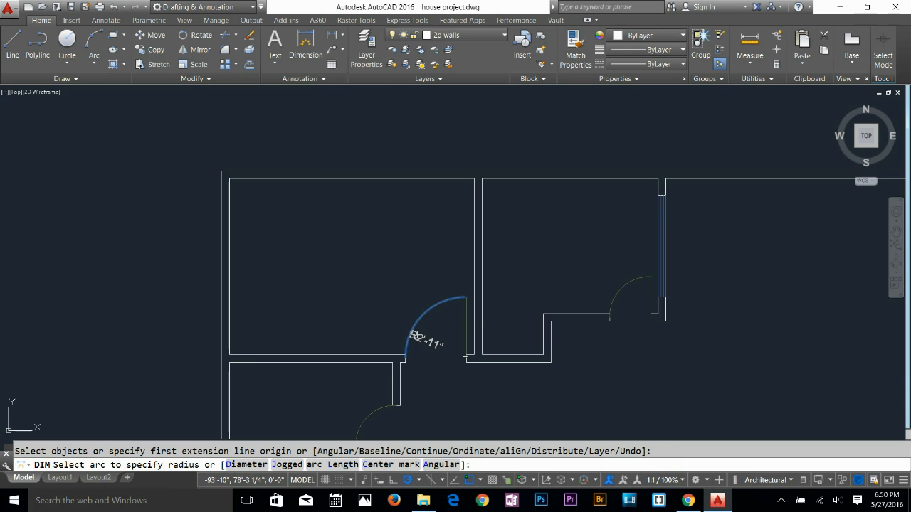
scroll(417, 323, "up", 4)
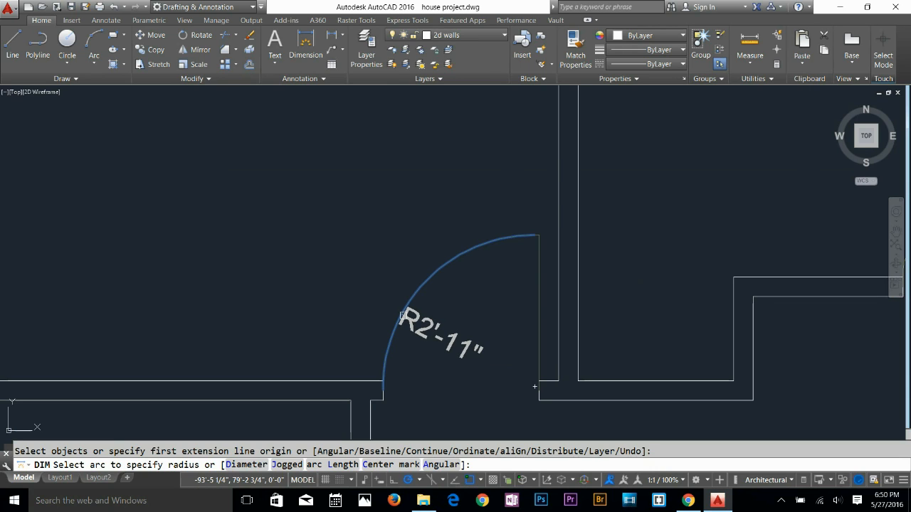
key("Escape")
scroll(383, 283, "down", 2)
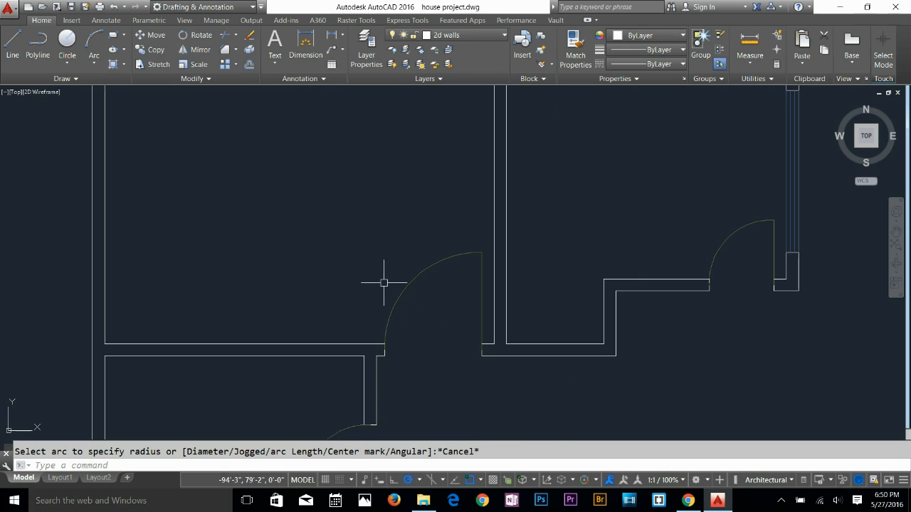
key("Escape")
scroll(345, 283, "down", 5)
left_click(306, 46)
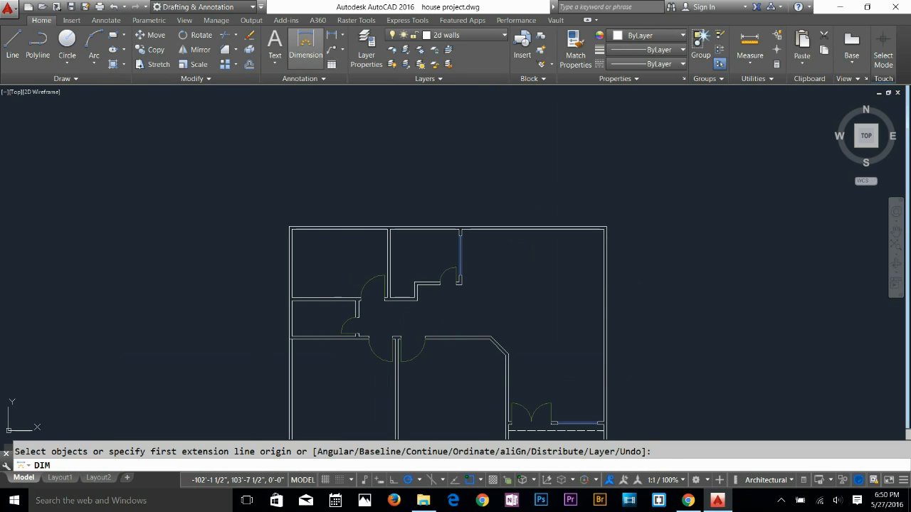
key("Escape")
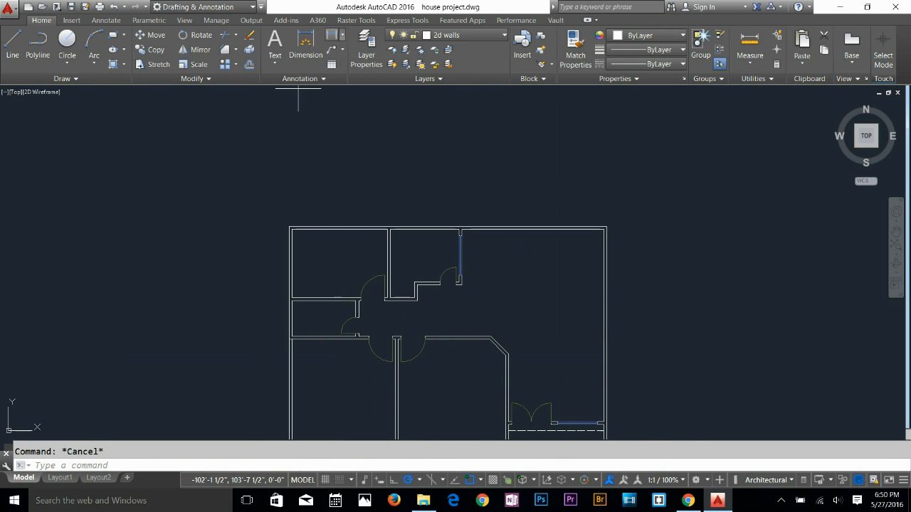
Start a linear dimension between the two inner upper corners of the upper-left room
left_click(332, 34)
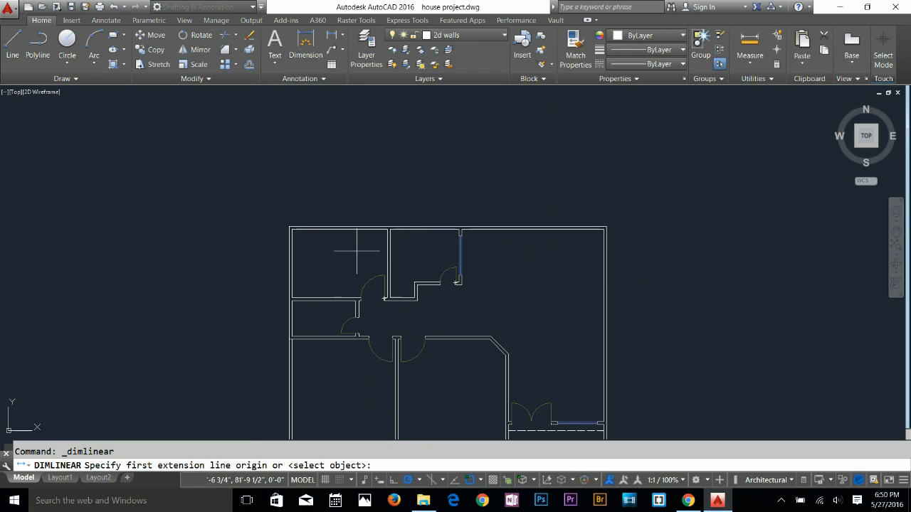
scroll(352, 248, "up", 5)
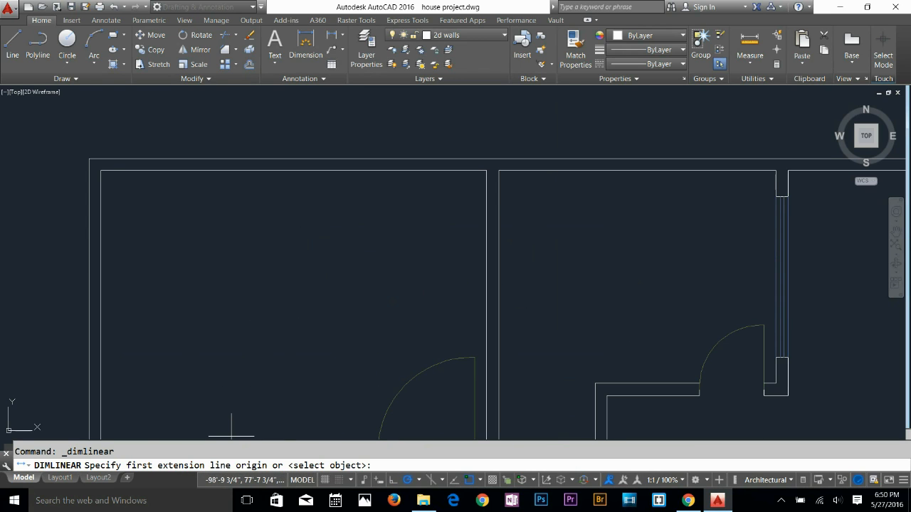
left_click(100, 171)
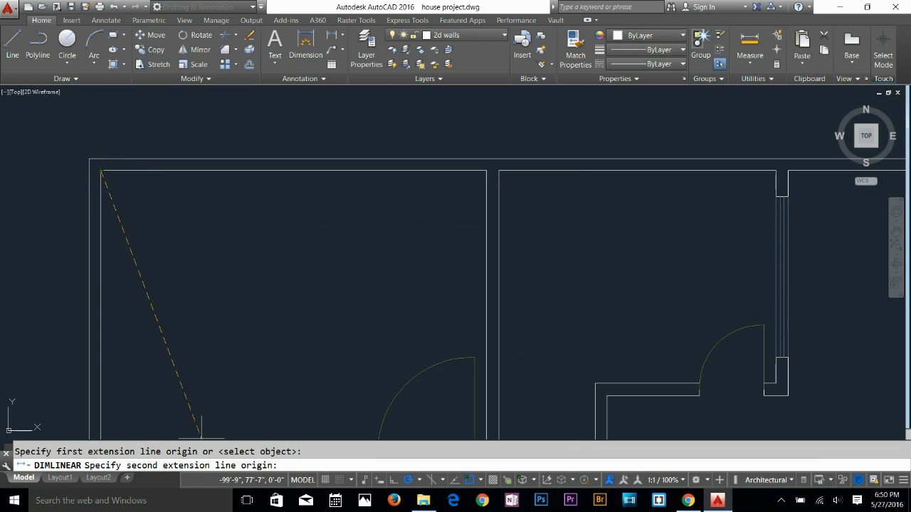
left_click(486, 170)
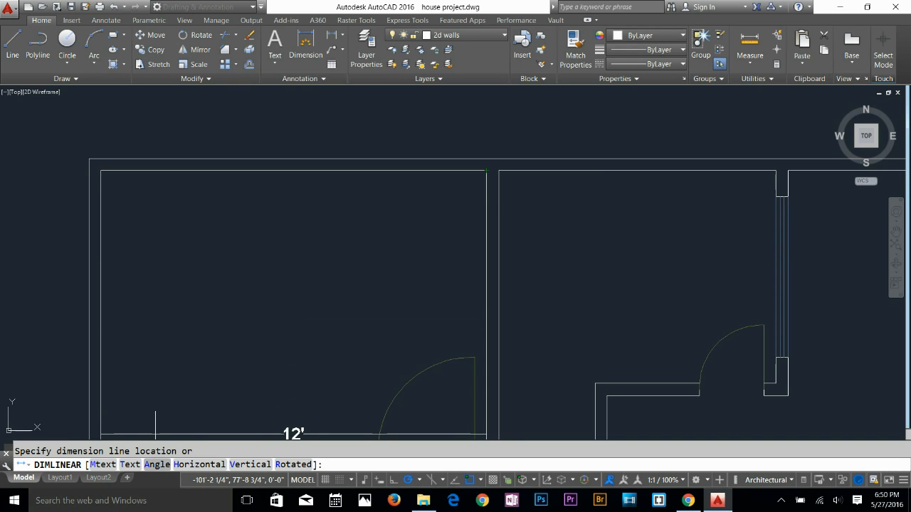
Set the text angle of the linear dimension to 45 degrees
left_click(157, 464)
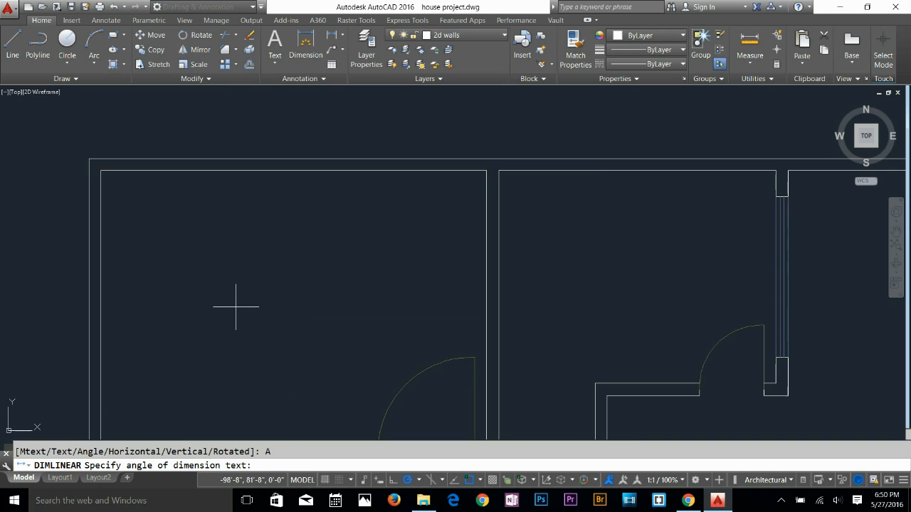
type("45")
key("Return")
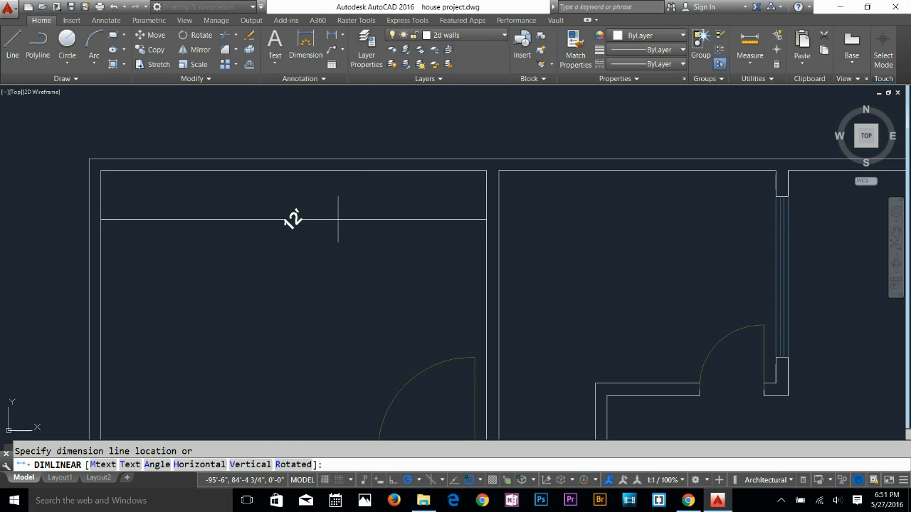
Set the dimension text angle to 0 and force the linear dimension to horizontal
type("A")
key("Return")
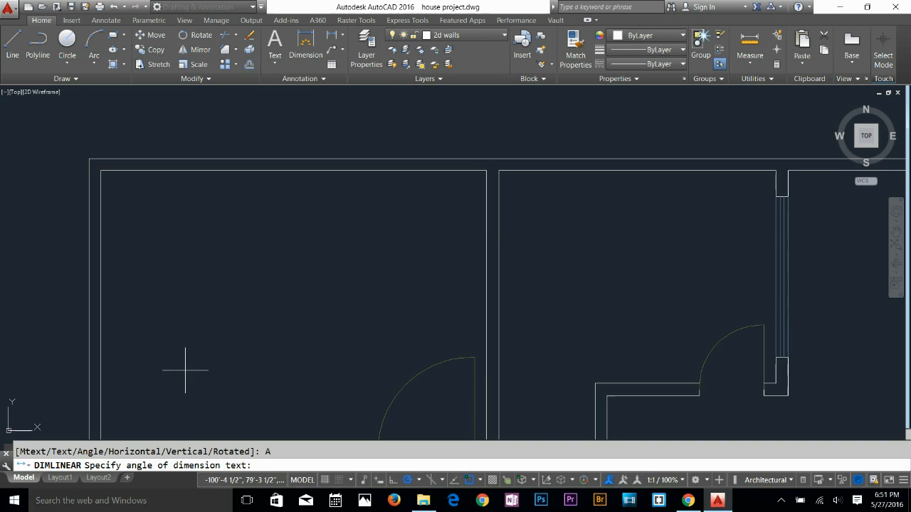
type("0")
key("Return")
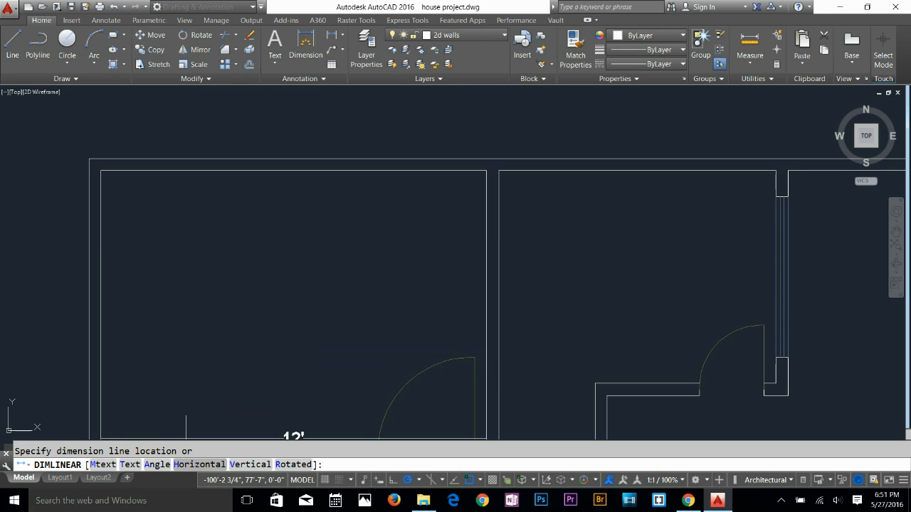
type("h")
key("Return")
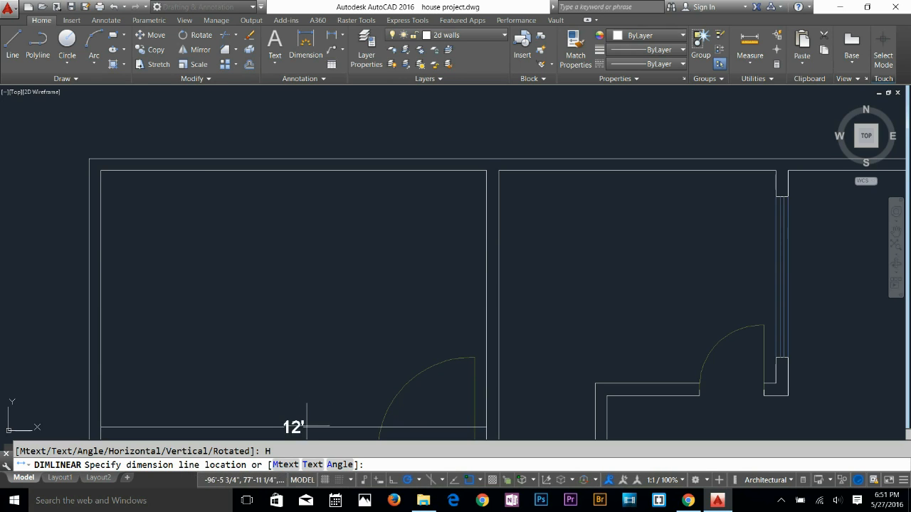
Override the dimension text with 14', place the dimension line just below the room's upper wall, and select the dimension
type("t")
key("Return")
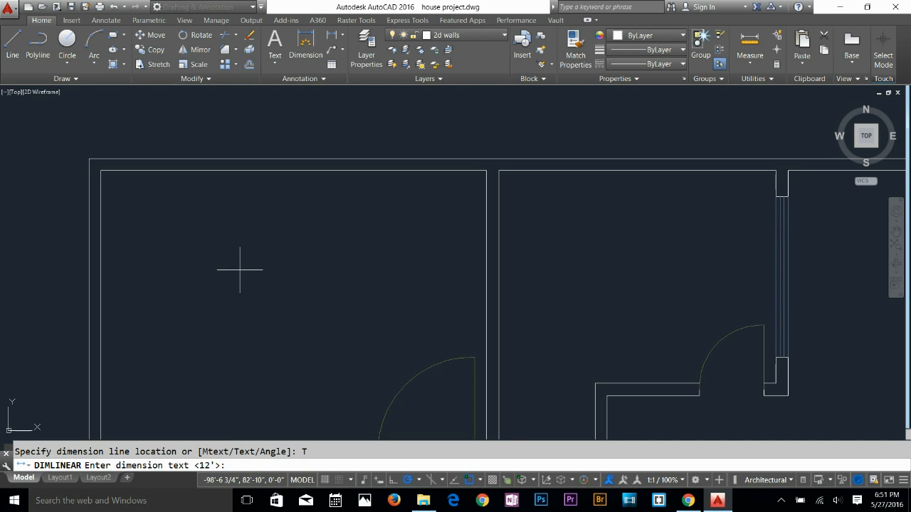
key("Return")
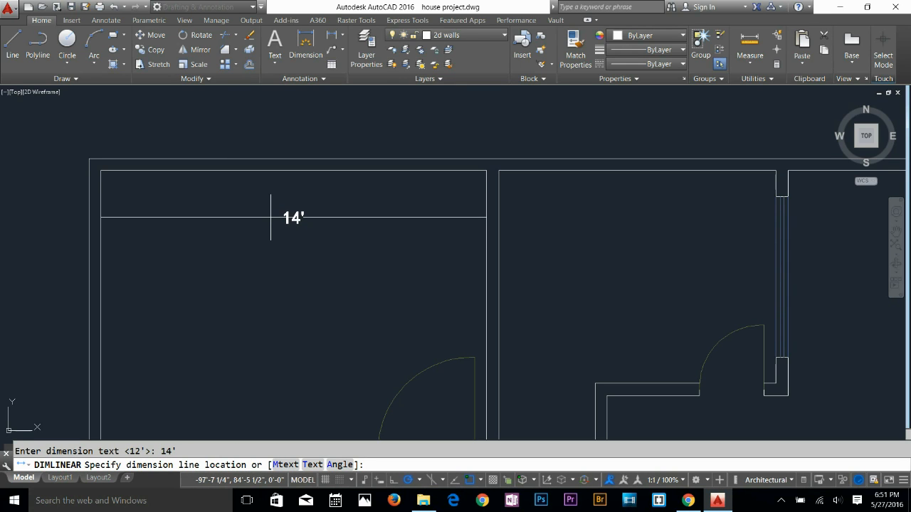
left_click(271, 217)
left_click(294, 217)
mouse_move(294, 217)
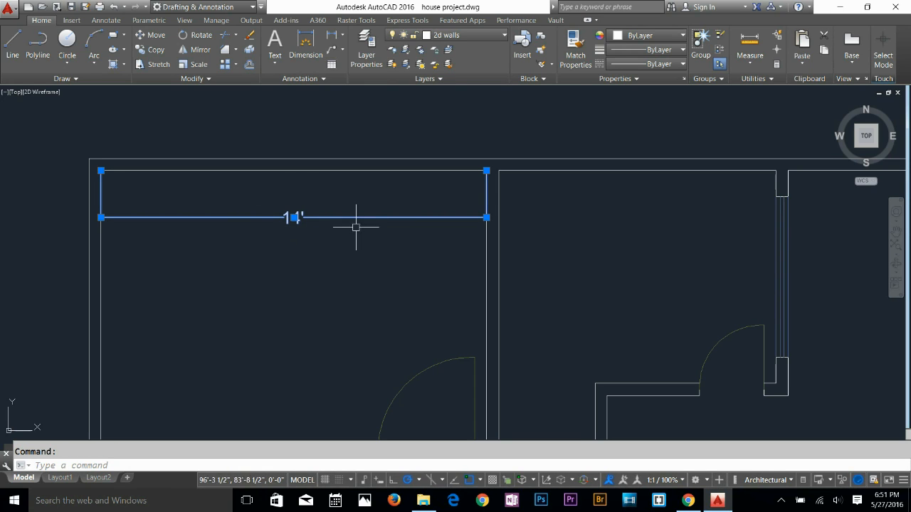
Delete the 14' dimension below the upper wall of the upper-left room
key("Escape")
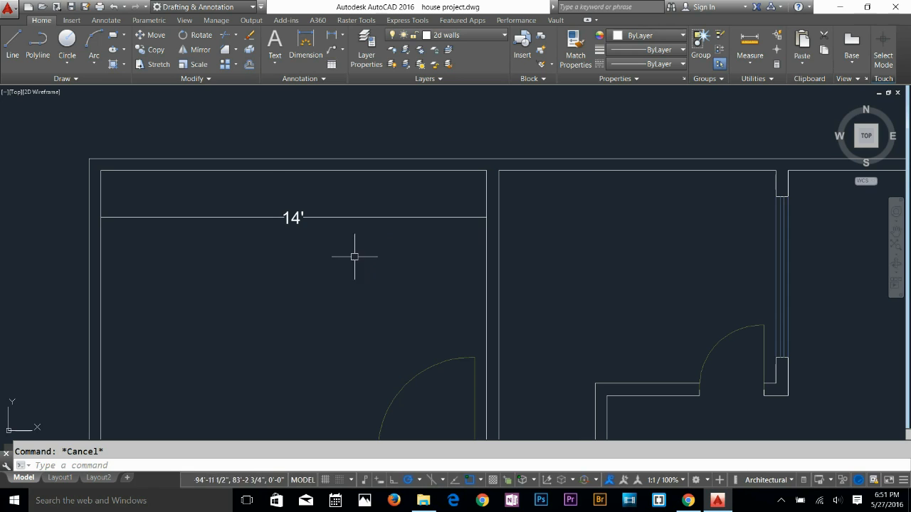
left_click(318, 217)
key("Delete")
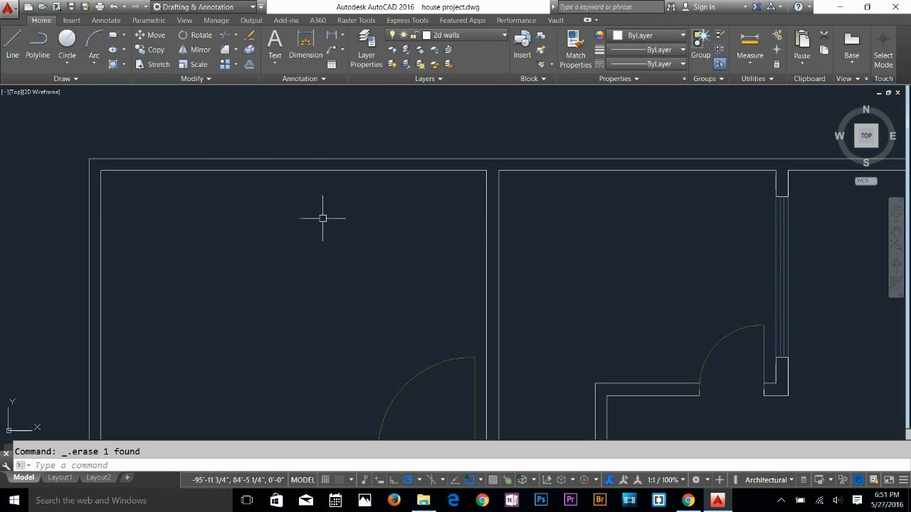
Try dimensioning the upper-left room's width with the Dimension command by picking its two inner upper corners
left_click(305, 44)
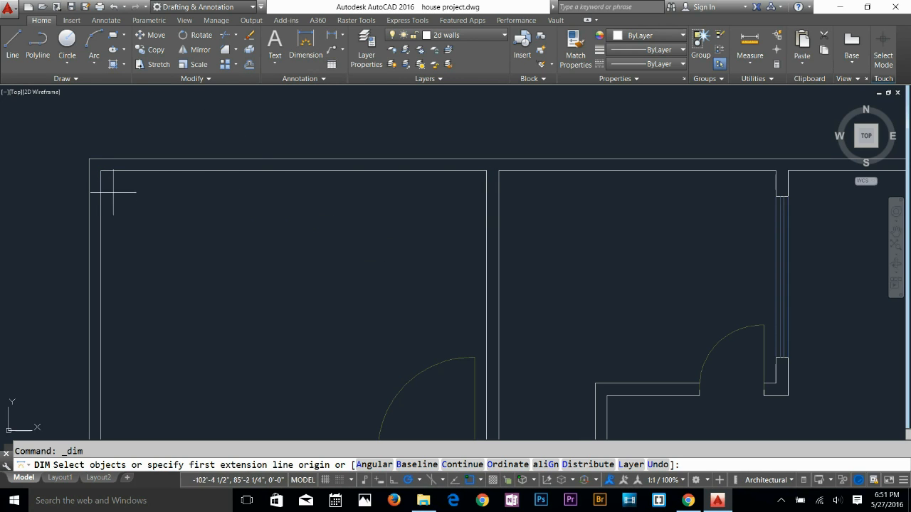
key("Escape")
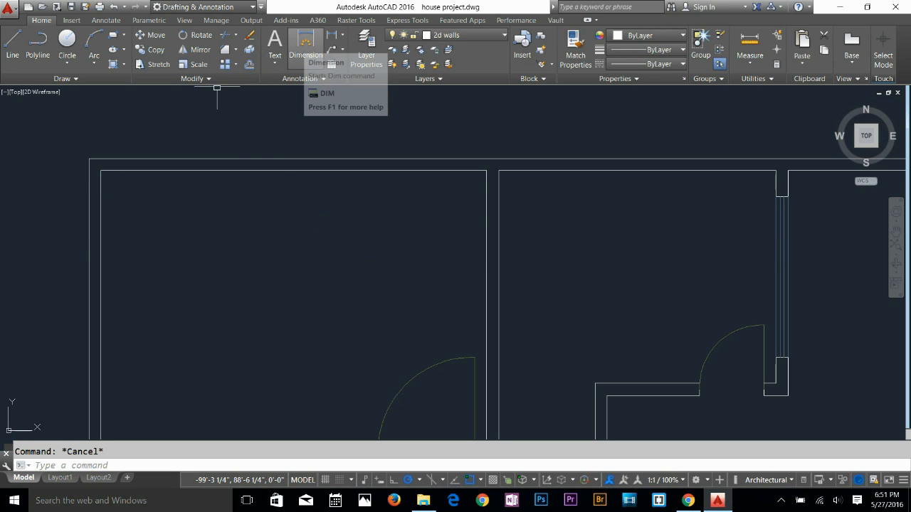
left_click(305, 44)
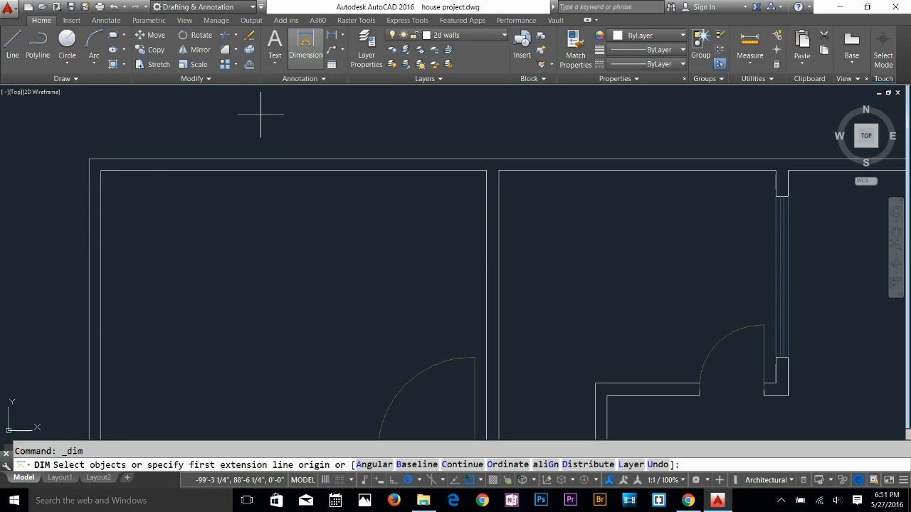
left_click(101, 171)
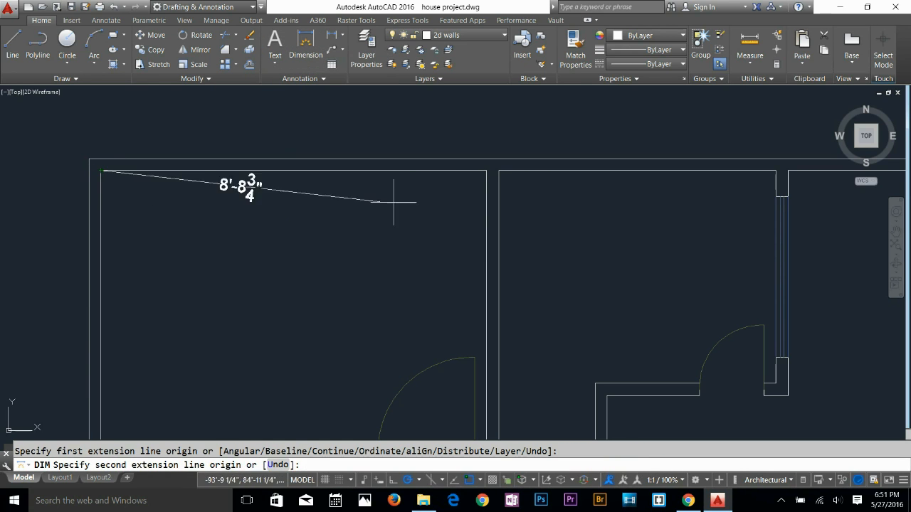
left_click(486, 171)
key("Escape")
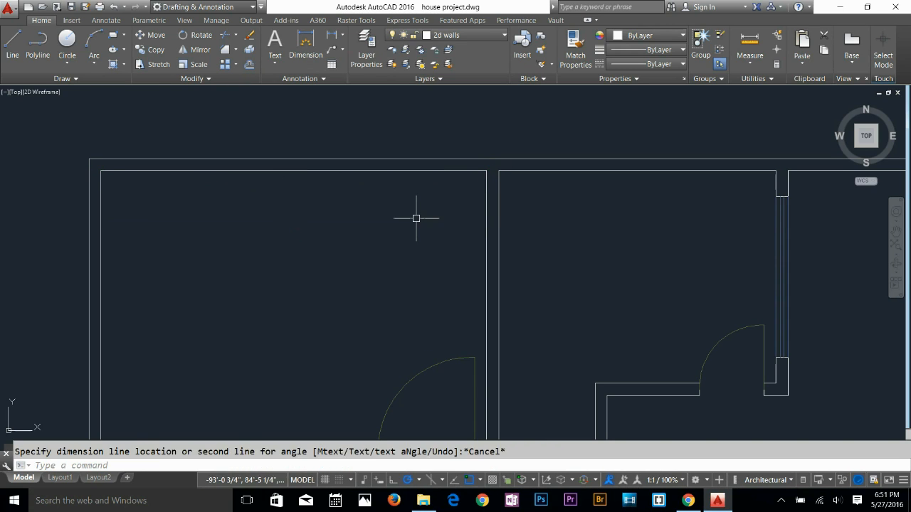
Try dimensioning the upper-left room's width by selecting its inner upper wall line instead of two points
left_click(305, 44)
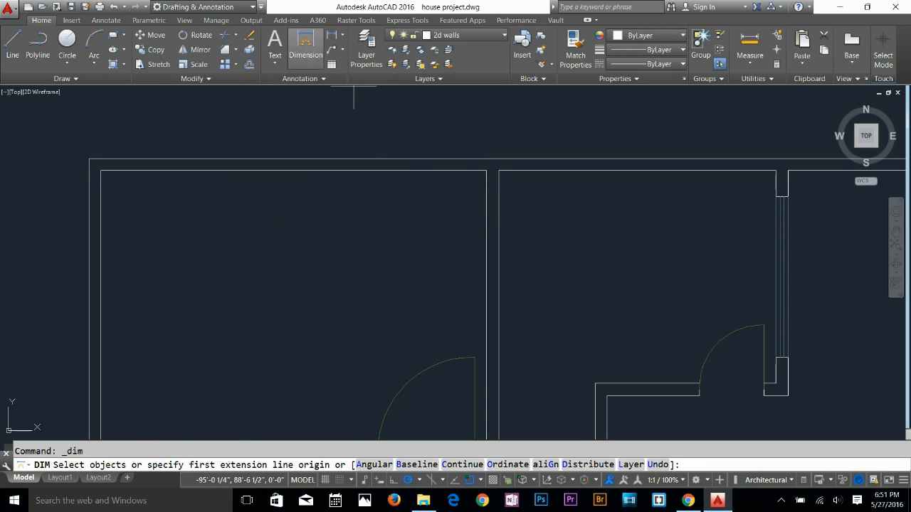
key("Return")
left_click(241, 171)
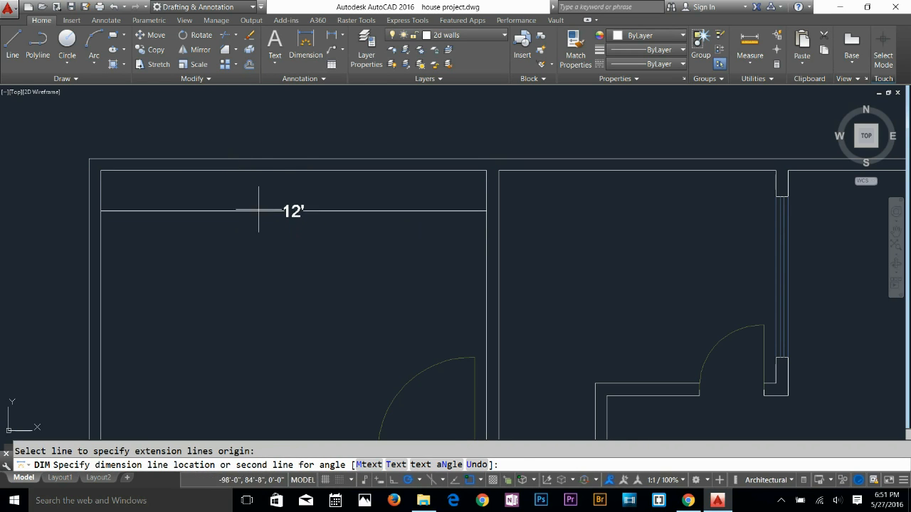
key("Escape")
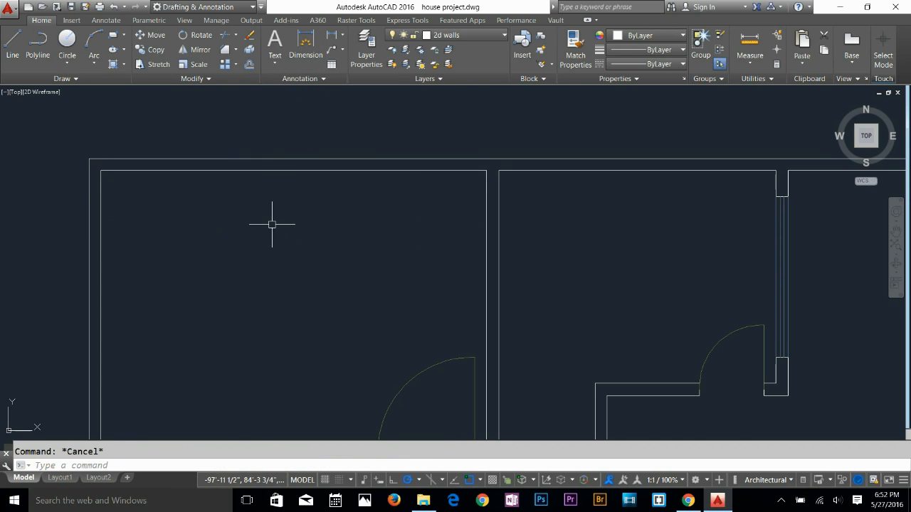
Start a single-line text inside the upper-left room, picking its start point, its height by a second point, and a horizontal rotation
scroll(225, 206, "down", 6)
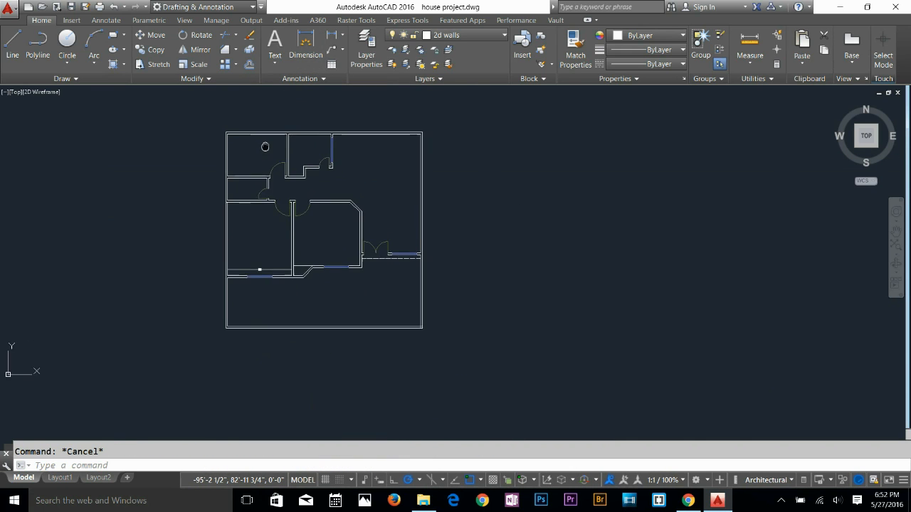
scroll(257, 213, "up", 2)
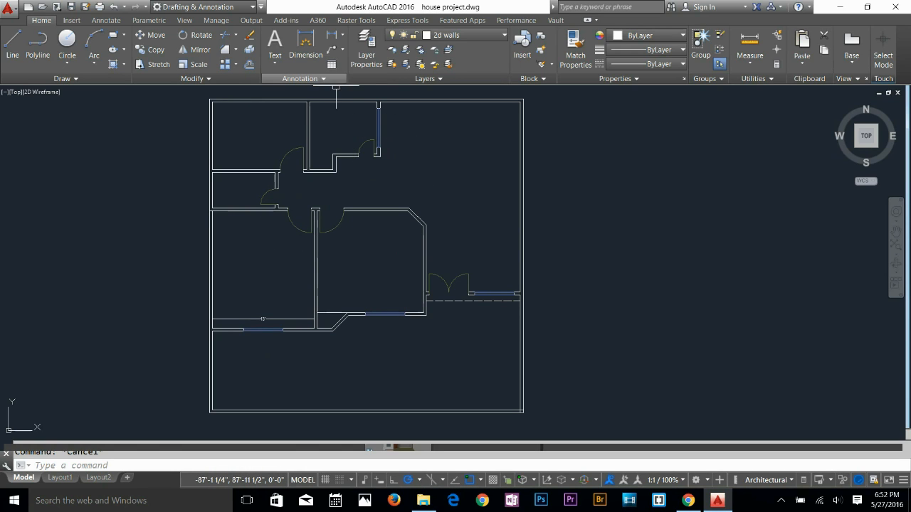
left_click(274, 57)
left_click(299, 106)
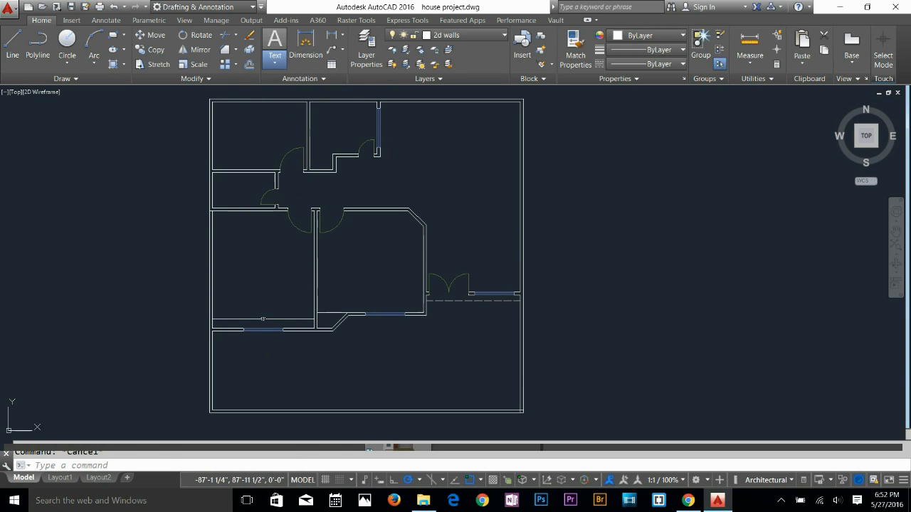
scroll(239, 124, "up", 4)
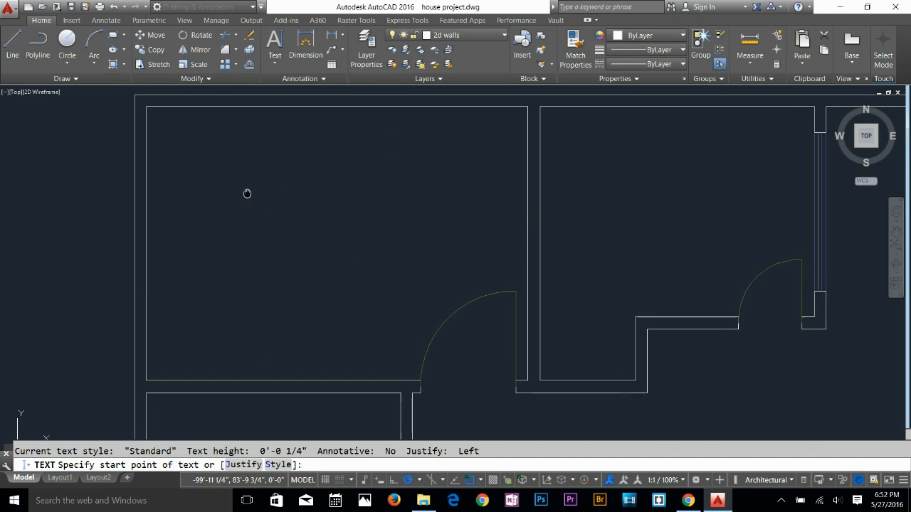
left_click(239, 214)
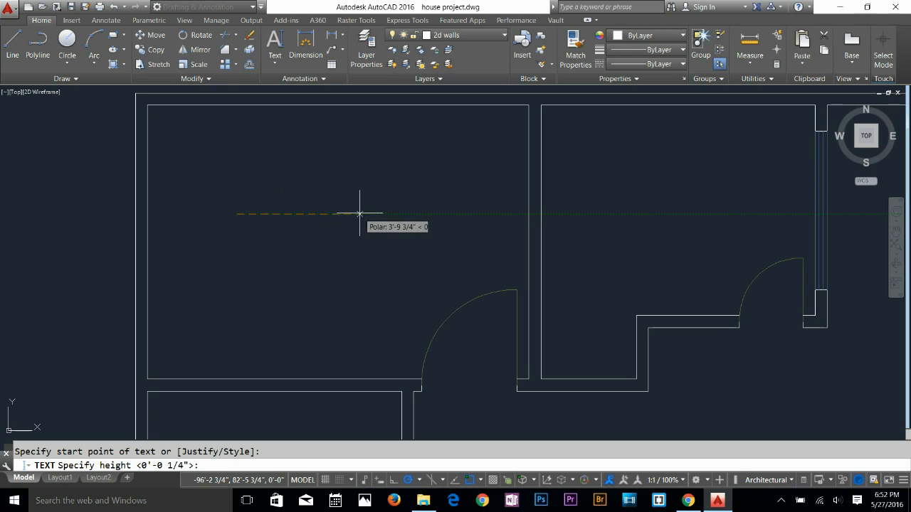
left_click(389, 214)
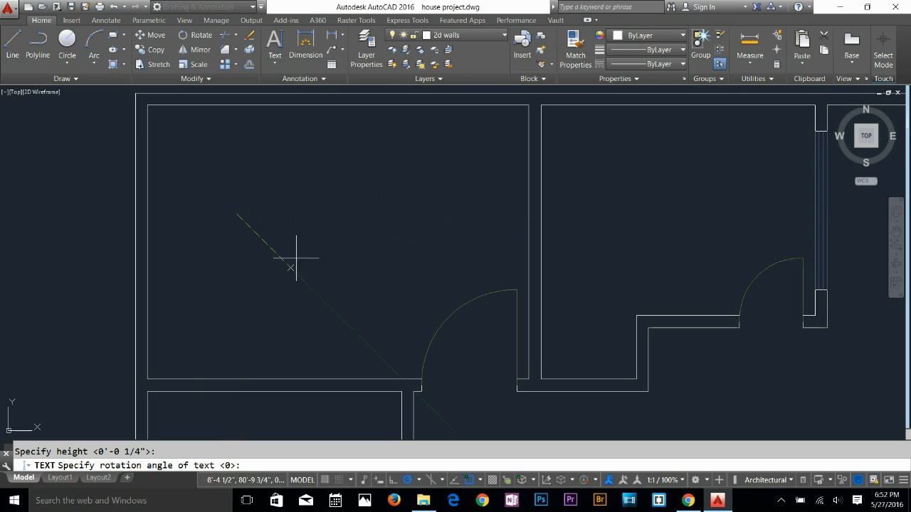
left_click(335, 214)
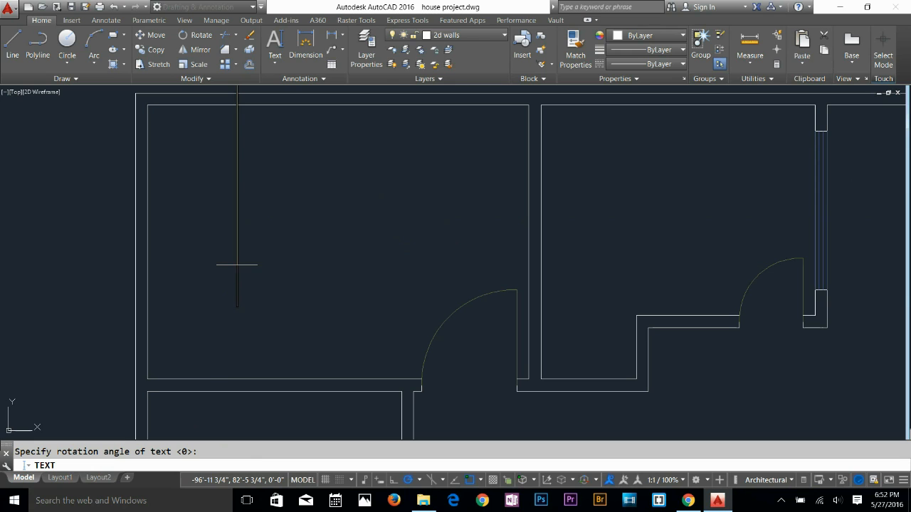
Enter "Bedroom" as the single-line text, finish it, and select the new label
type("BedR")
key("BackSpace")
type("room")
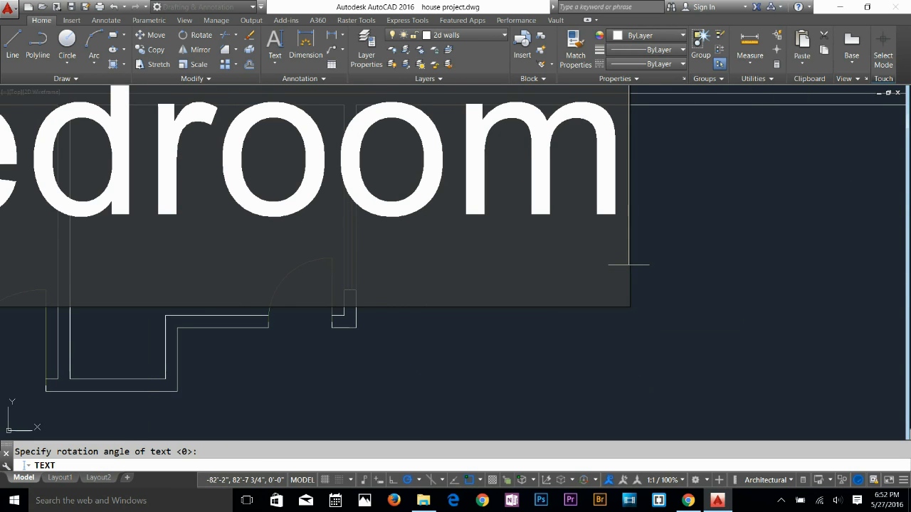
key("Return")
key("Return")
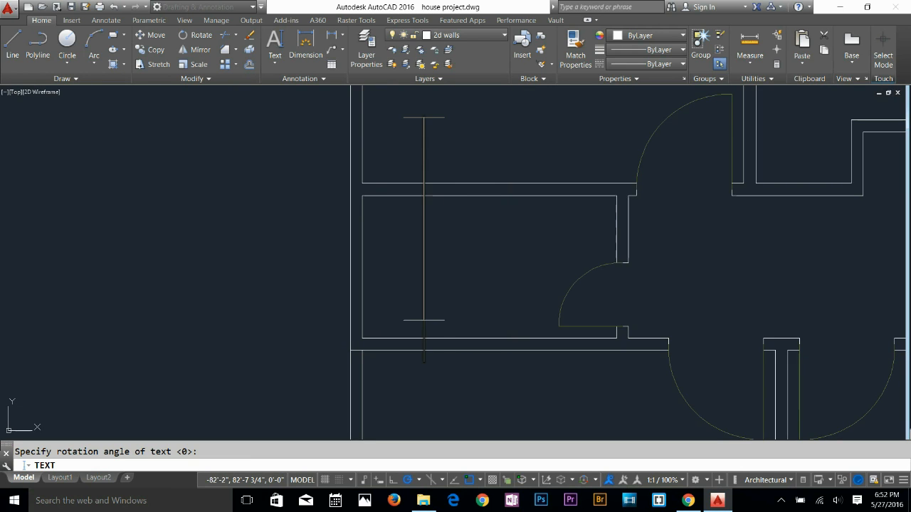
left_click(587, 204)
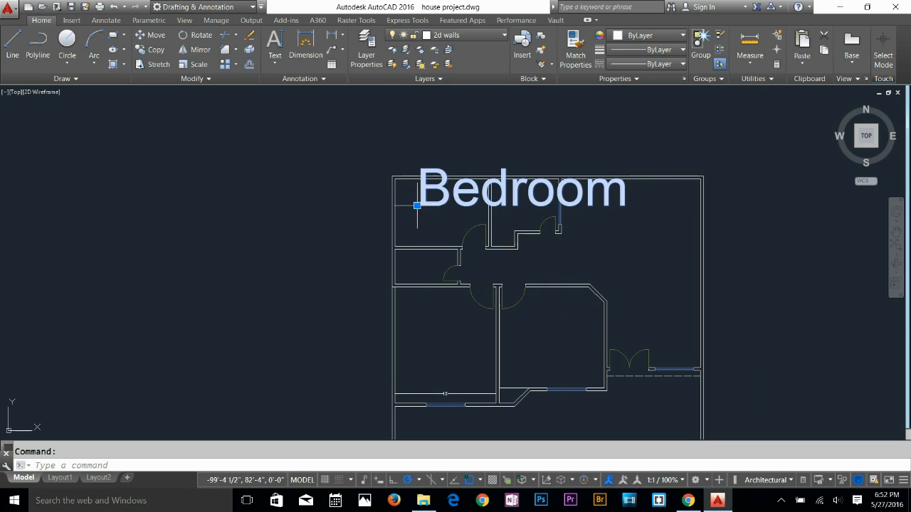
Reposition the oversized "Bedroom" text slightly lower in the upper-left room of the floor plan
left_click(417, 206)
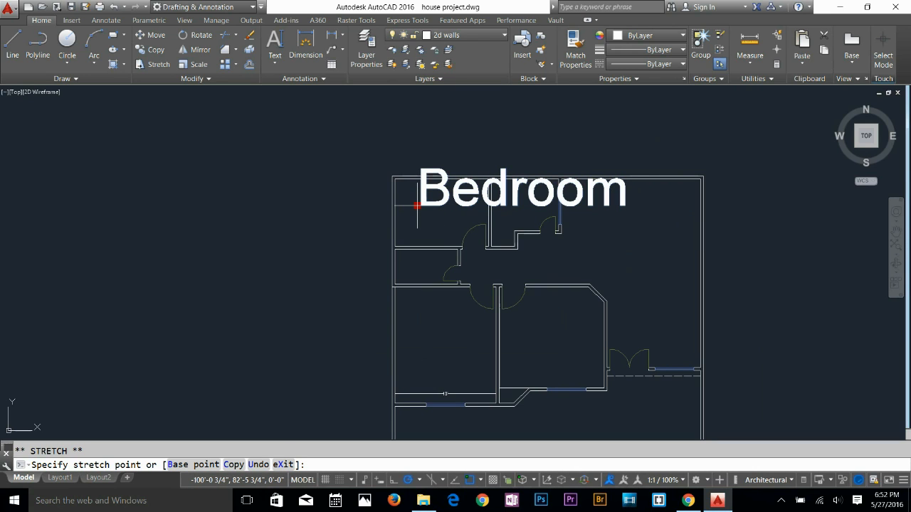
left_click(409, 230)
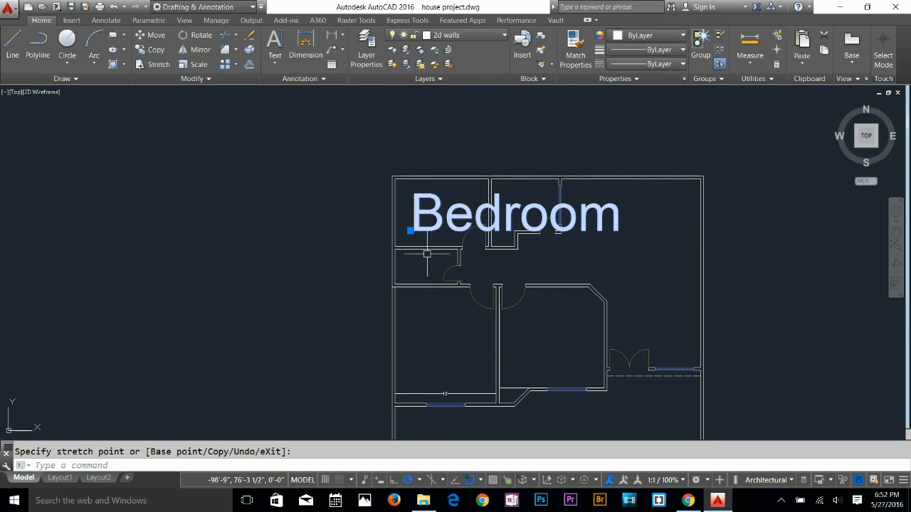
key("Escape")
Replace the content of the oversized room label with "bedroom"
double_click(449, 219)
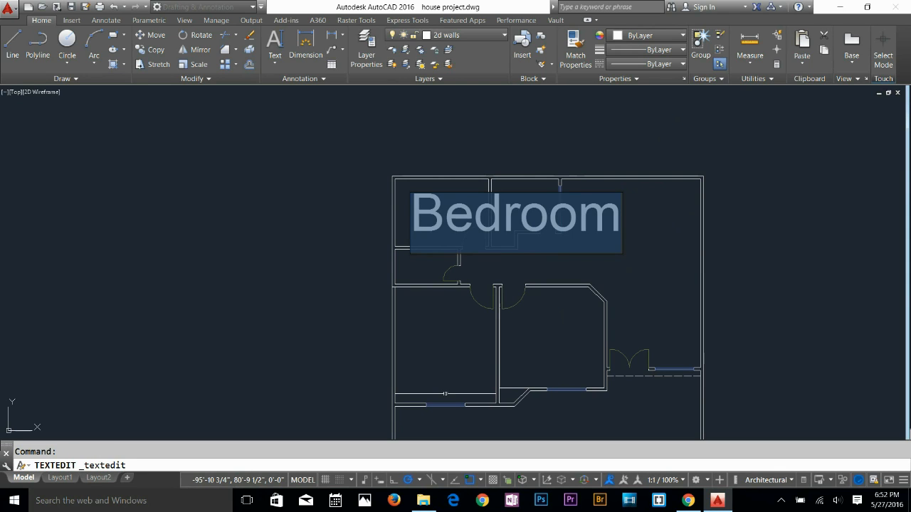
left_click(618, 217)
left_click_drag(618, 217, 411, 218)
left_click(548, 214)
type("sdf")
key("BackSpace")
key("BackSpace")
key("BackSpace")
key("BackSpace")
key("BackSpace")
key("BackSpace")
key("BackSpace")
key("BackSpace")
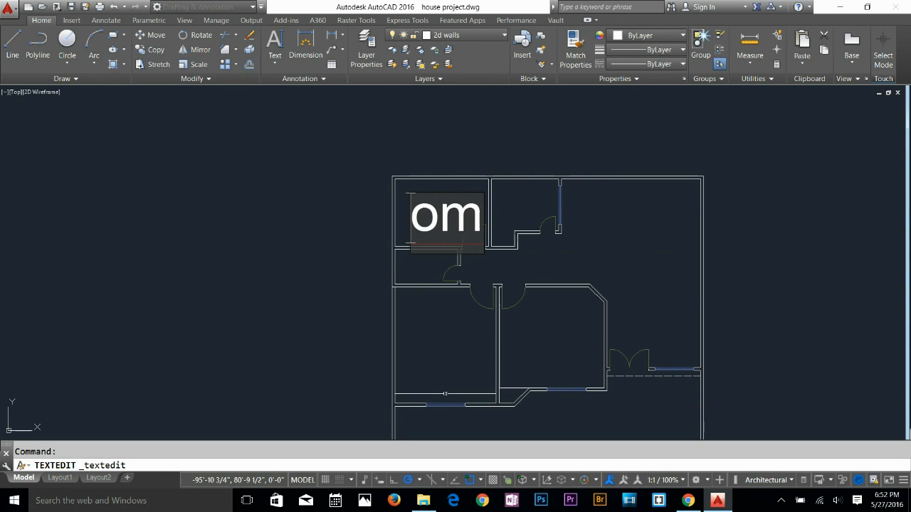
key("Delete")
key("Delete")
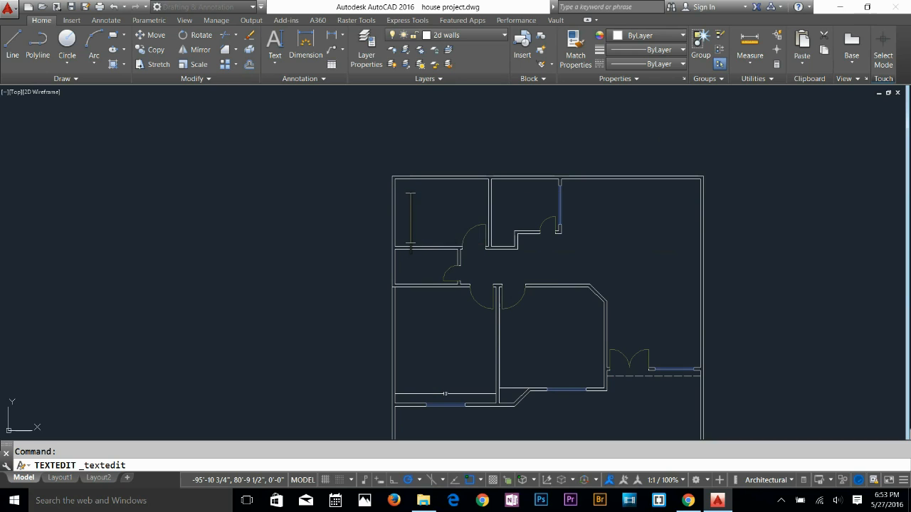
type("bedroom")
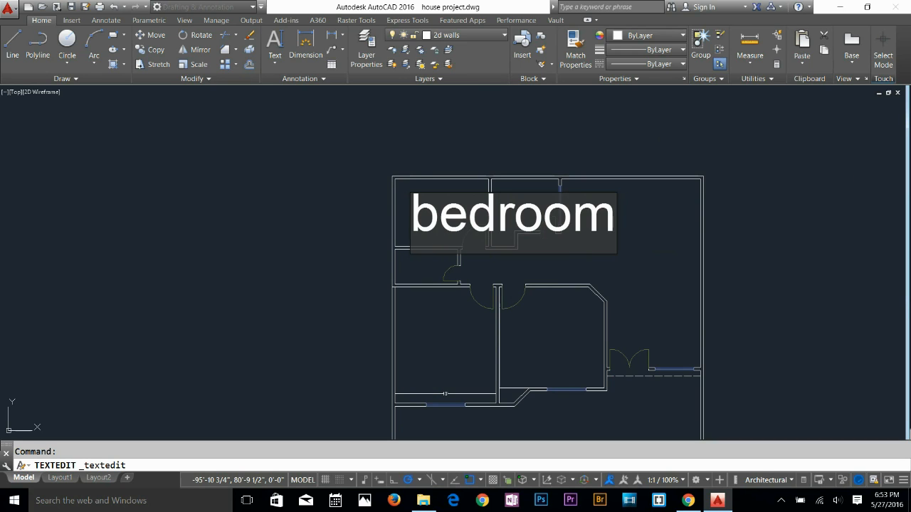
key("Return")
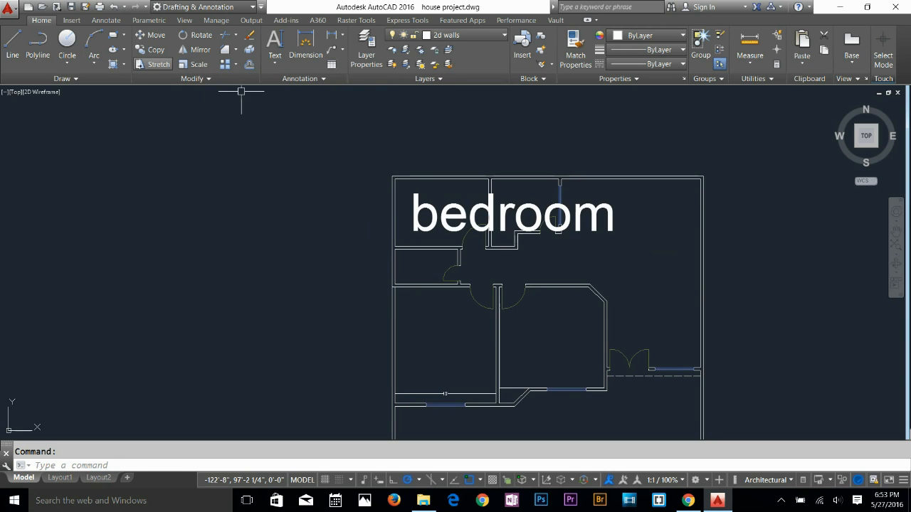
Scale the "bedroom" text by a factor of .2 from a base point at its lower-left corner
left_click(193, 64)
left_click(445, 234)
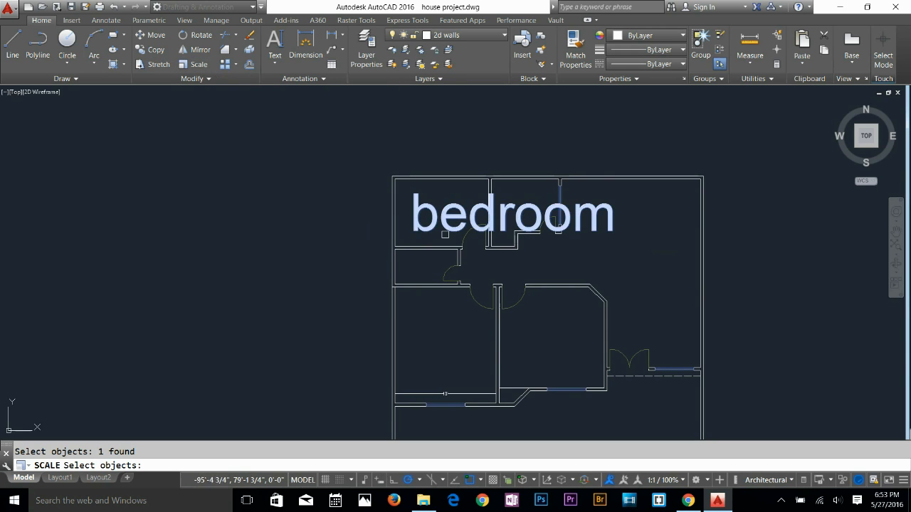
key("Return")
left_click(413, 217)
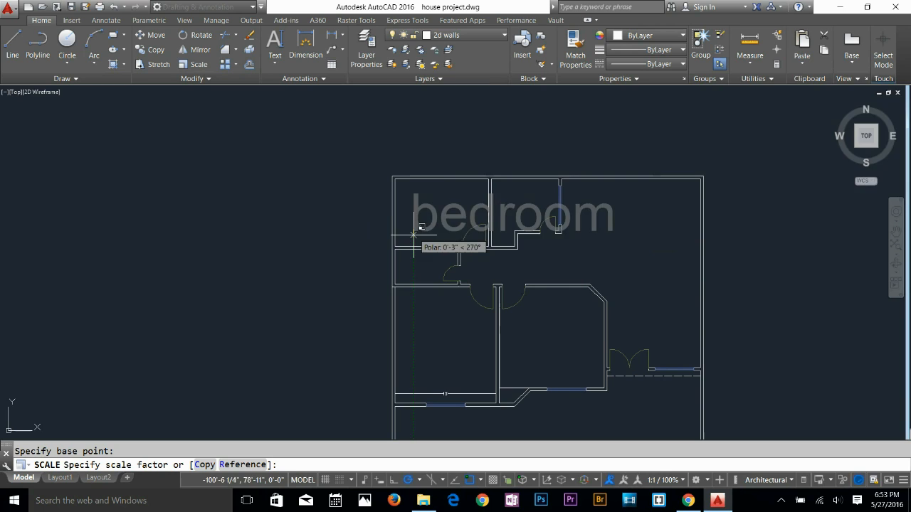
type(".")
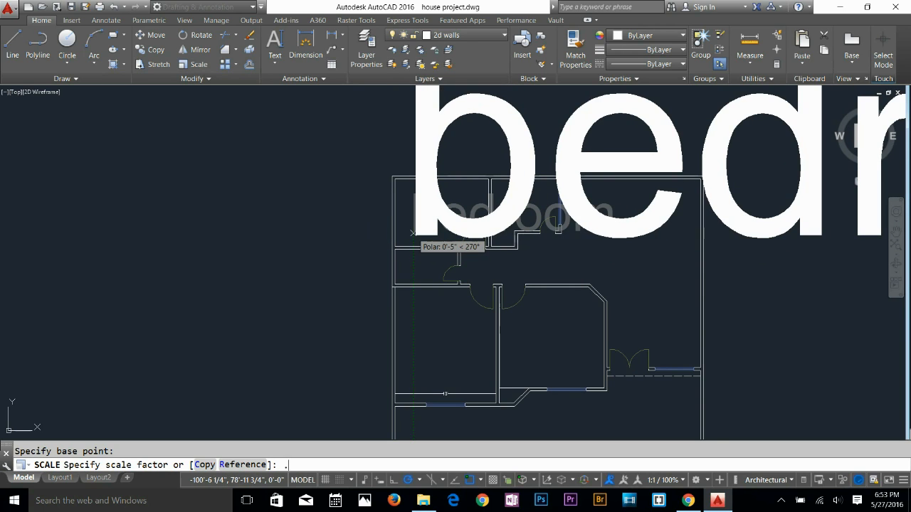
type("2")
key("Return")
scroll(448, 231, "up", 5)
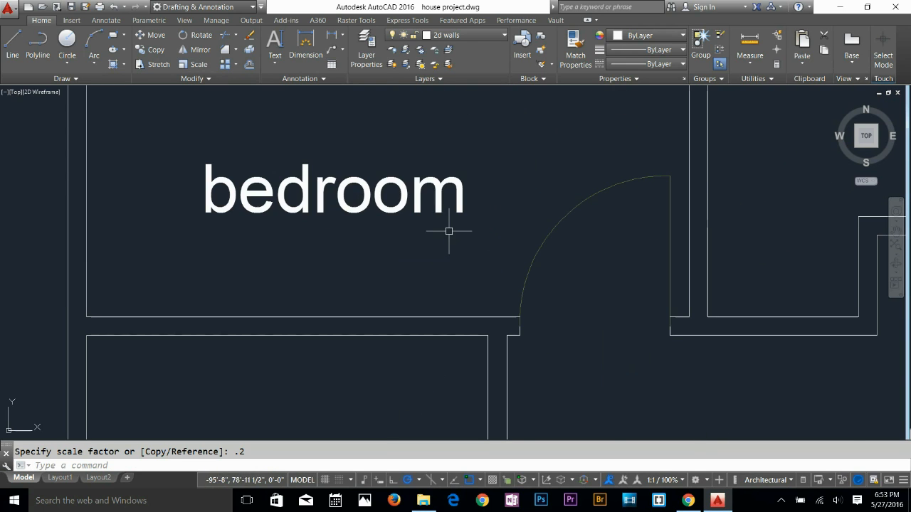
Erase the "bedroom" text from the upper-left room
key("Escape")
left_click(351, 202)
left_click(325, 219)
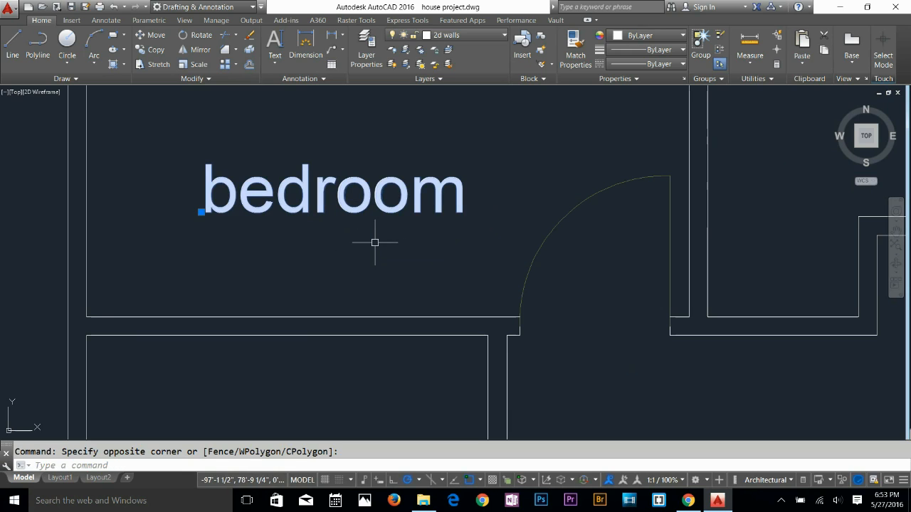
key("Delete")
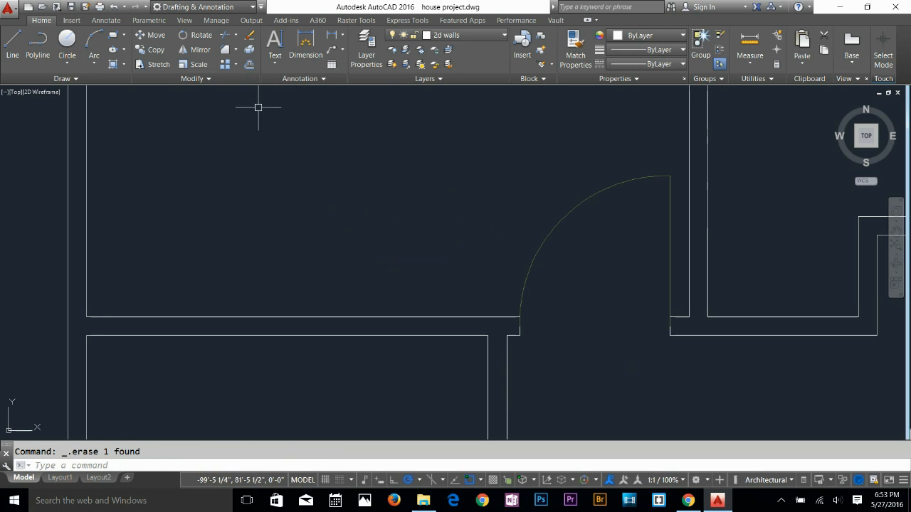
Place single-line text reading "Bedroom" in the upper-left room with a height of 4.5 and the default rotation of 0
left_click(275, 59)
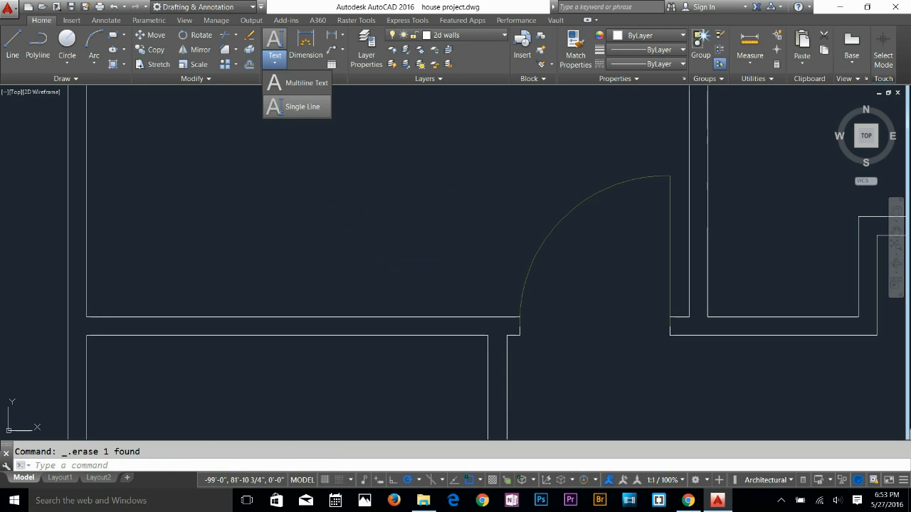
left_click(302, 106)
mouse_move(227, 220)
middle_mouse_down()
mouse_move(217, 285)
mouse_move(205, 290)
middle_mouse_up()
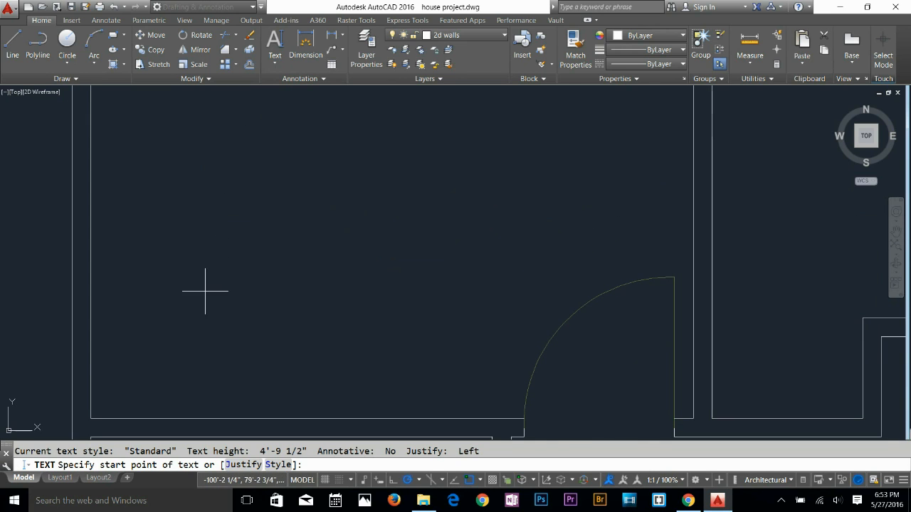
left_click(186, 239)
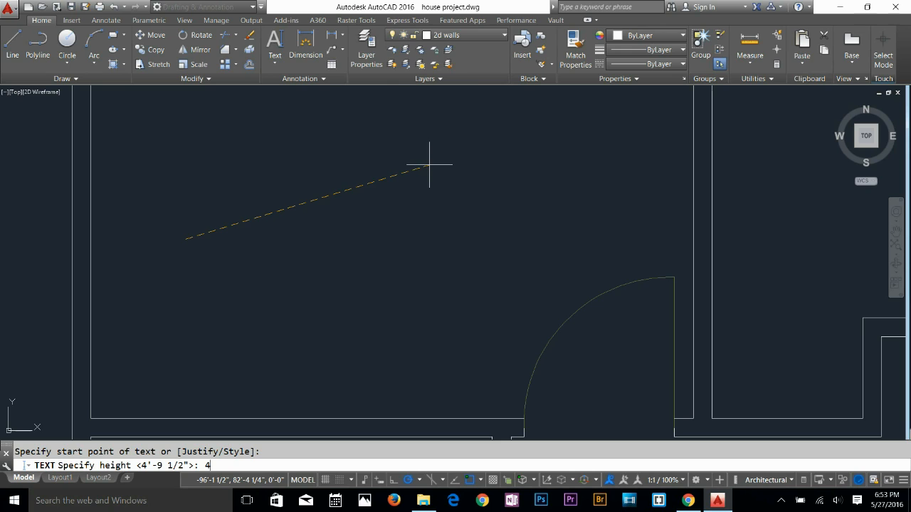
type("4.5")
key("Return")
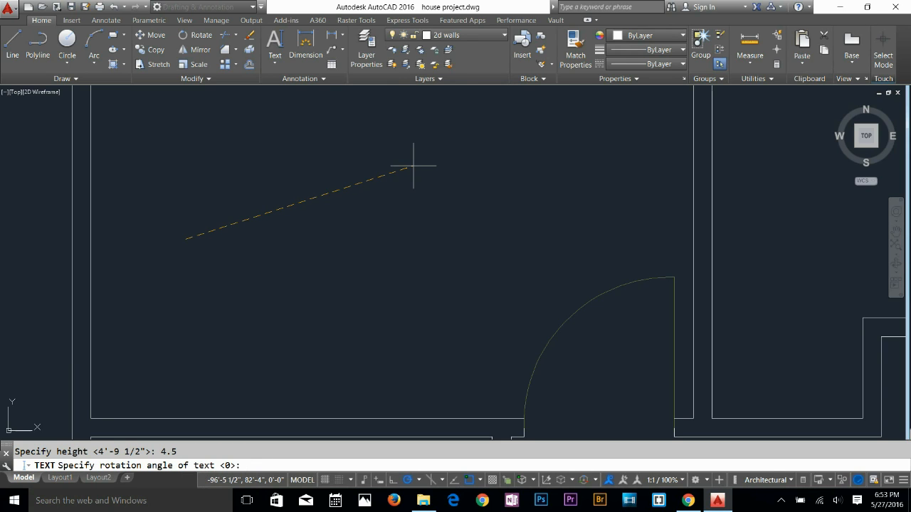
key("Return")
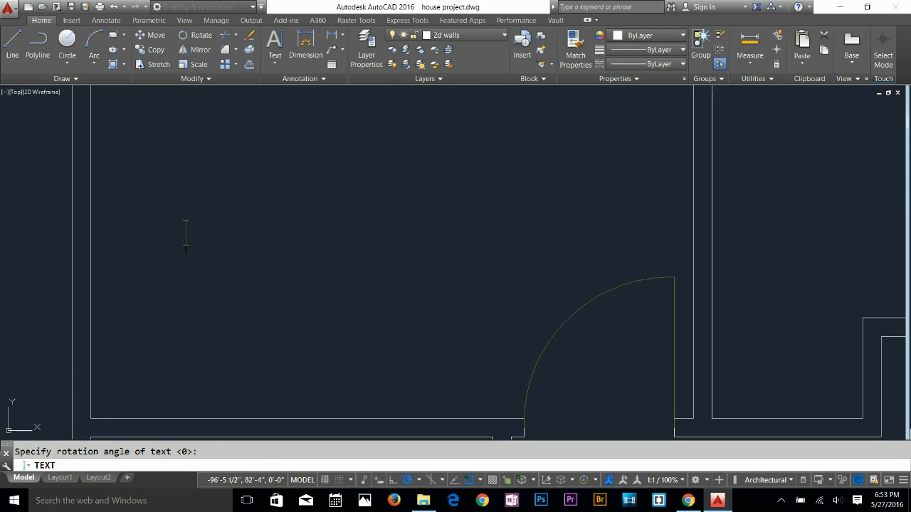
type("BedR")
key("BackSpace")
type("Room")
key("BackSpace")
key("BackSpace")
key("BackSpace")
key("BackSpace")
type("romm")
key("BackSpace")
key("BackSpace")
type("om")
key("Return")
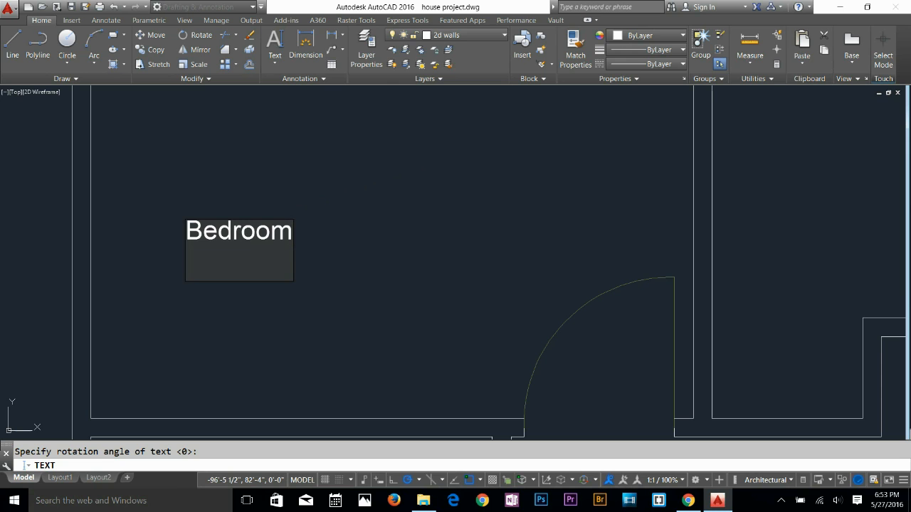
key("Return")
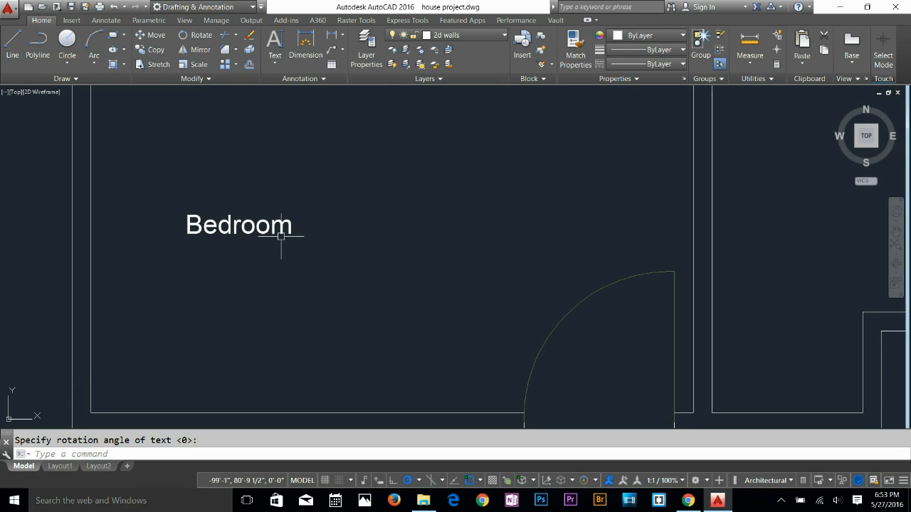
Move the "Bedroom" label to about the middle of the upper-left room
scroll(285, 257, "down", 5)
scroll(294, 265, "up", 2)
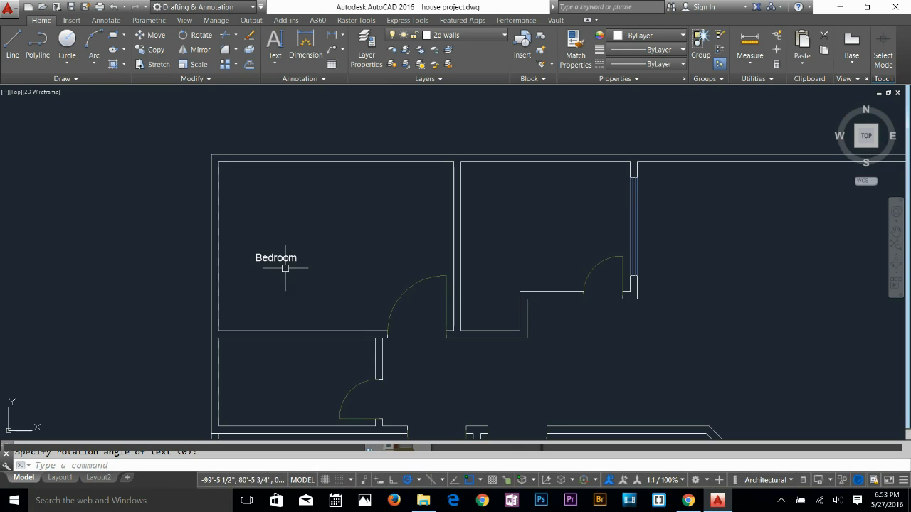
key("Escape")
key("Return")
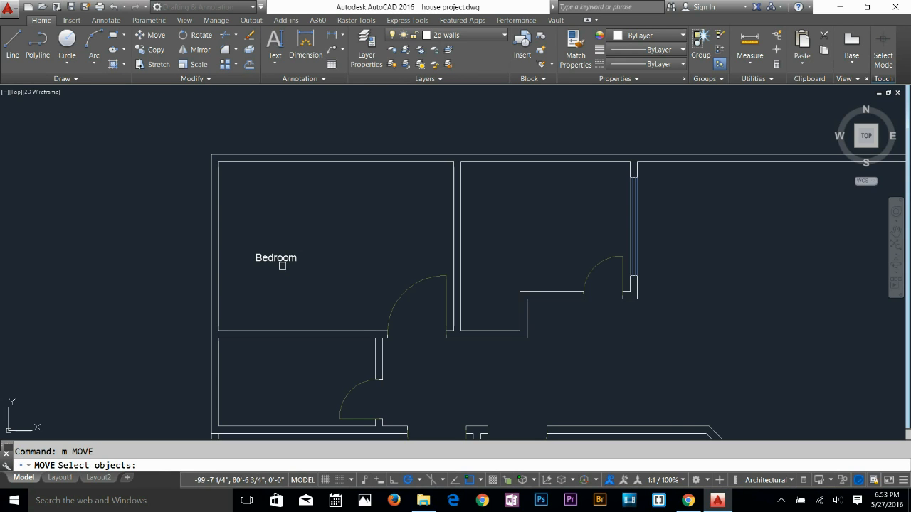
left_click(285, 259)
key("Return")
left_click(278, 258)
left_click(335, 233)
key("Escape")
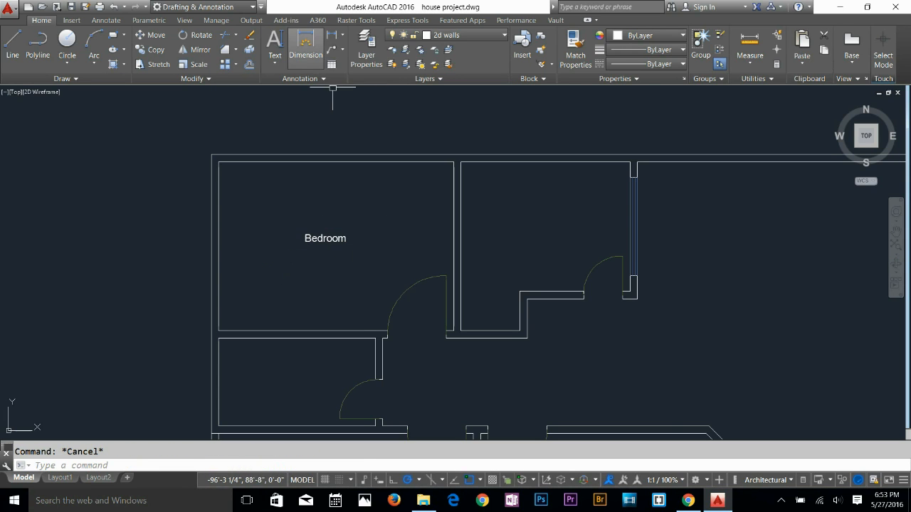
Dimension the bedroom's inner top wall and inner left wall, placing both dimension lines inside the room
left_click(278, 163)
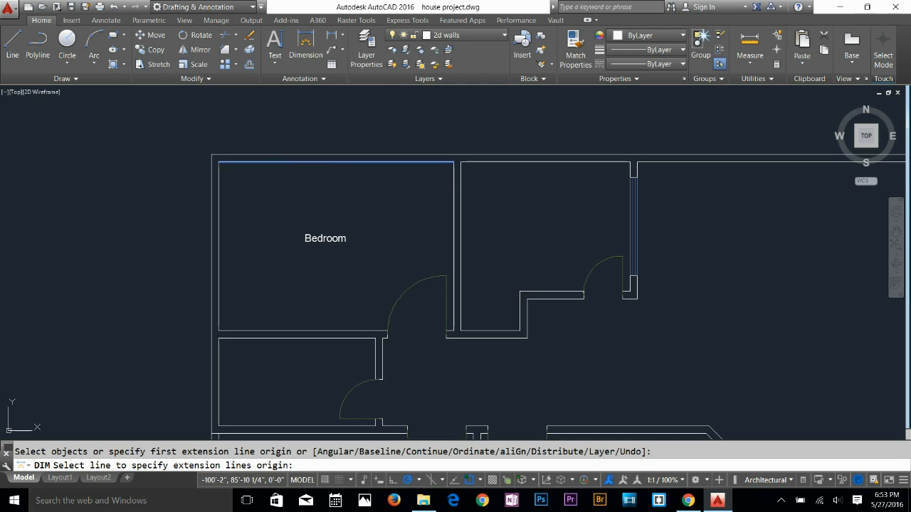
left_click(267, 189)
left_click(214, 229)
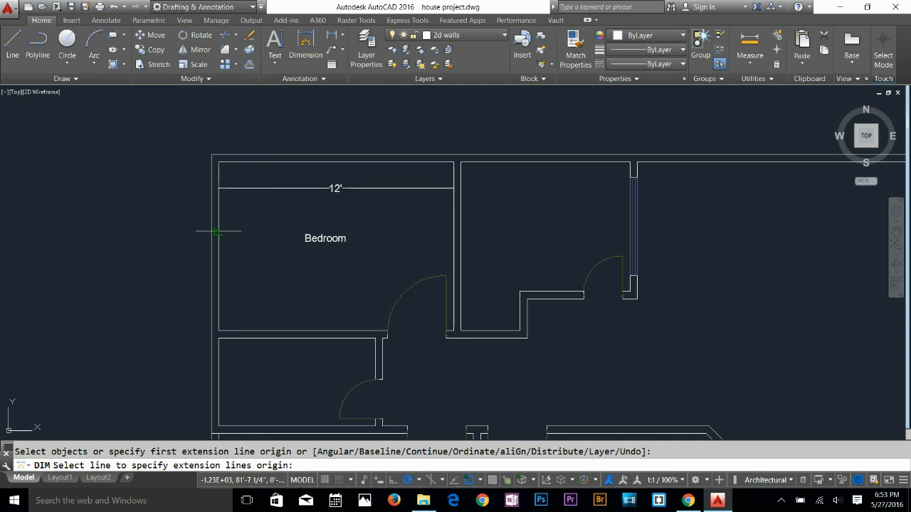
left_click(243, 235)
key("Escape")
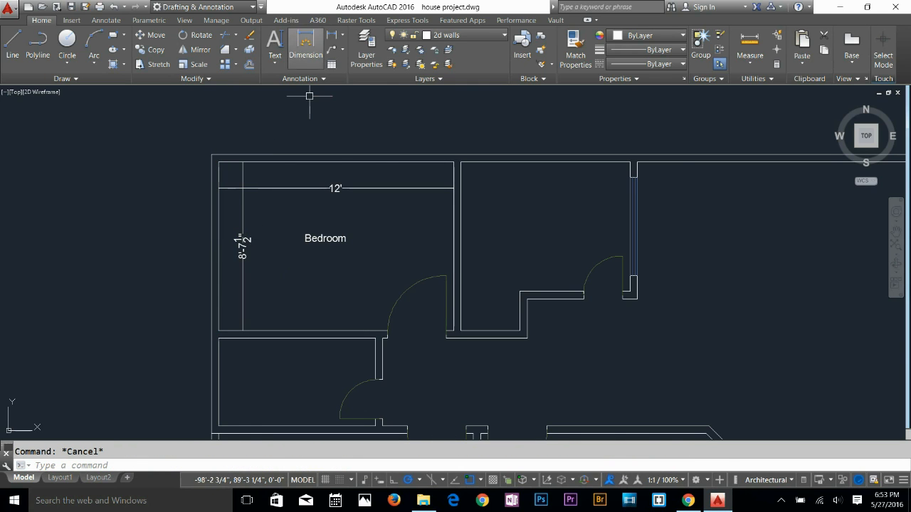
Copy the "Bedroom" label to a spot directly below the original
scroll(337, 218, "up", 4)
scroll(260, 214, "down", 2)
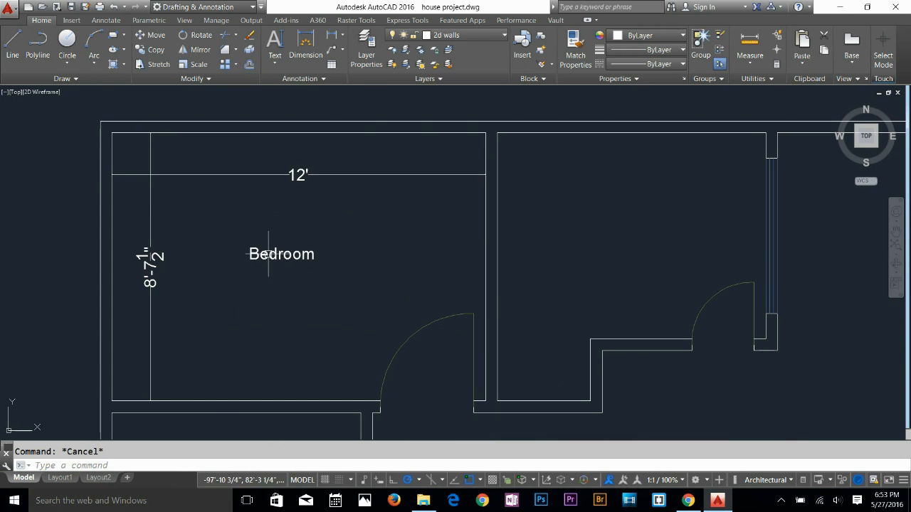
type("co")
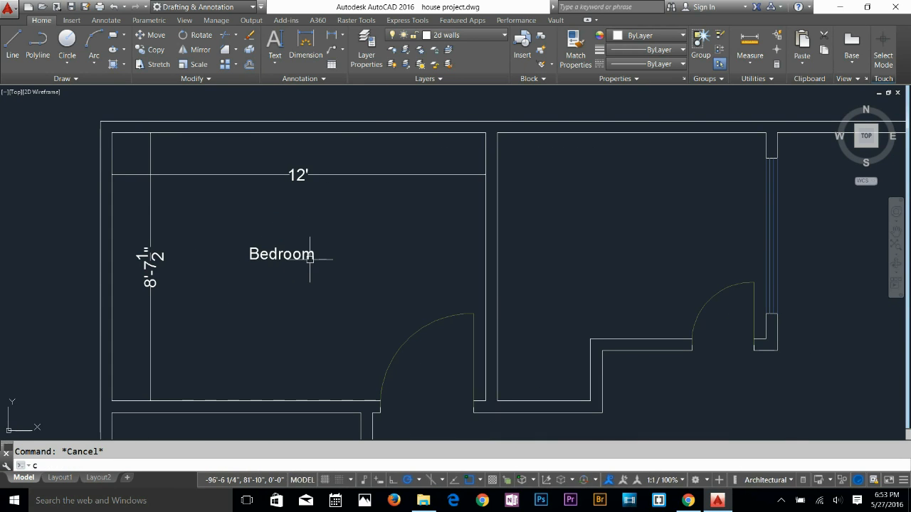
key("Return")
left_click(294, 259)
key("Return")
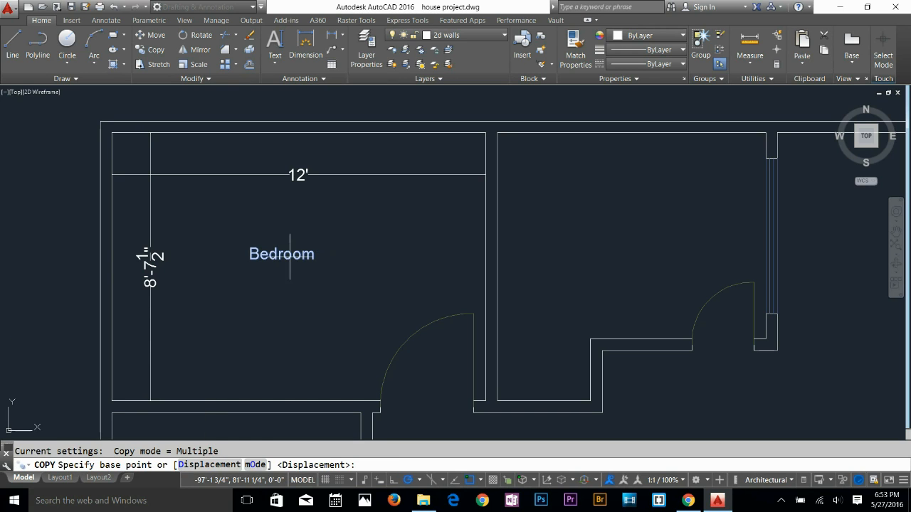
left_click(294, 258)
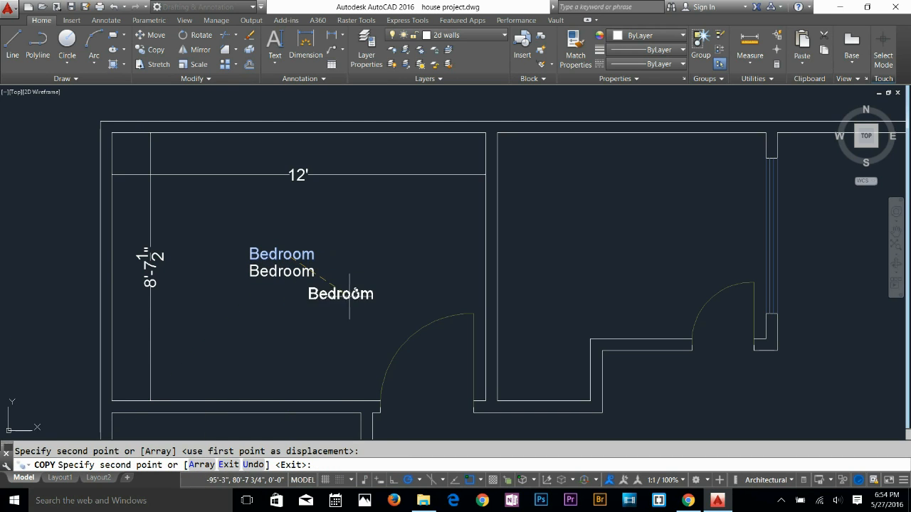
key("Escape")
Change the copied label below "Bedroom" to read 12',0"x 8',7 1/5"
double_click(299, 272)
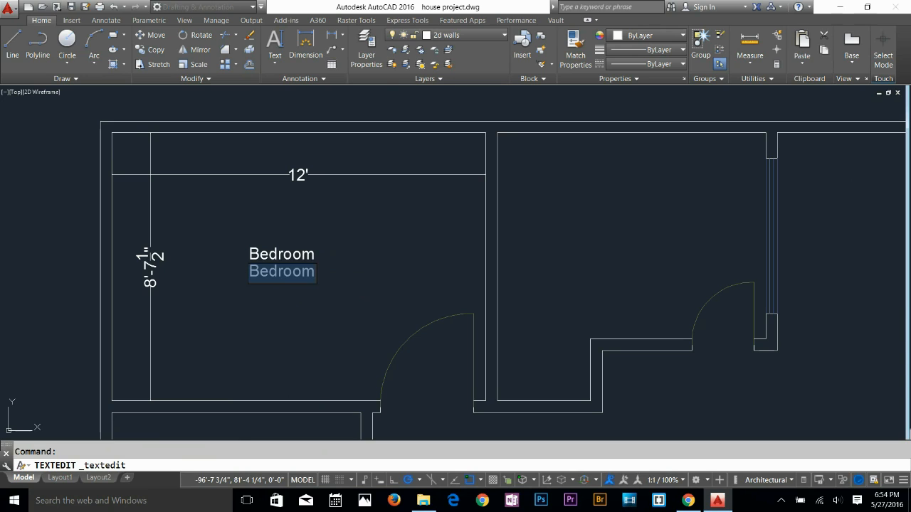
left_click(301, 275)
type("12',0\"x 8',7 1/5")
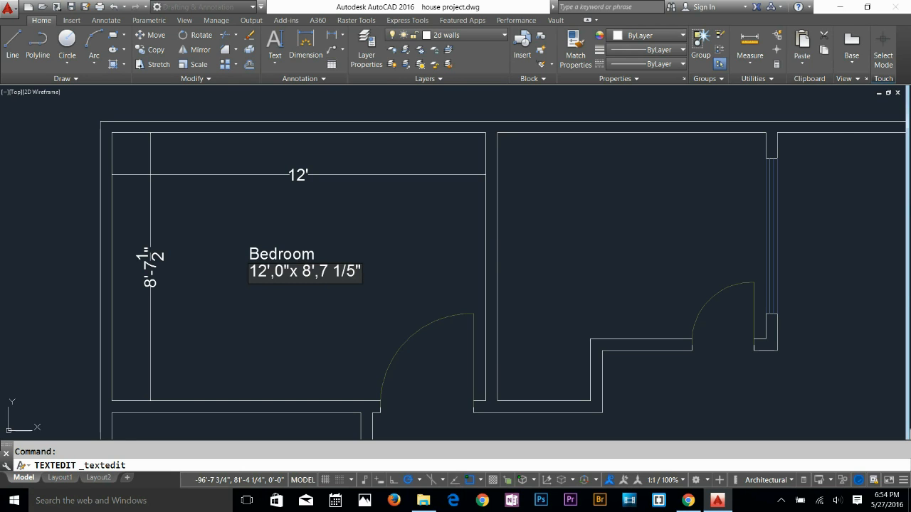
left_click(244, 227)
scroll(321, 290, "up", 2)
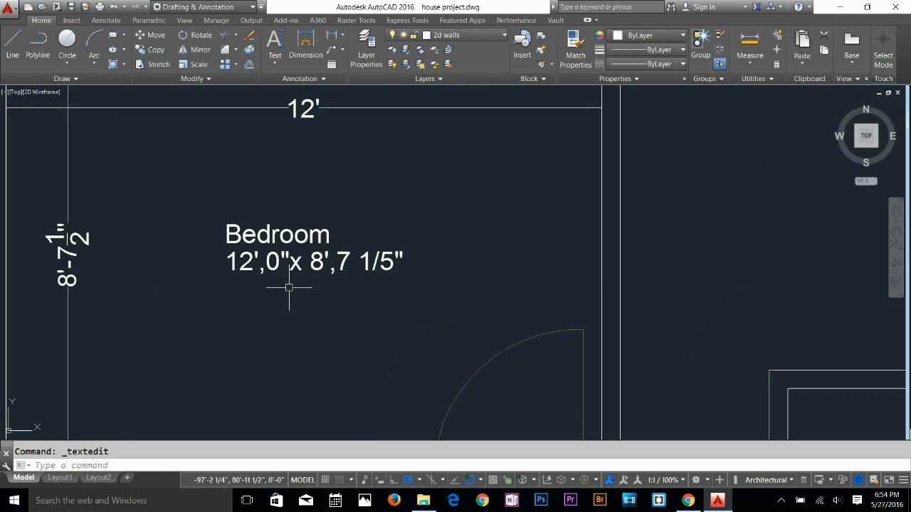
left_click(298, 266)
key("Escape")
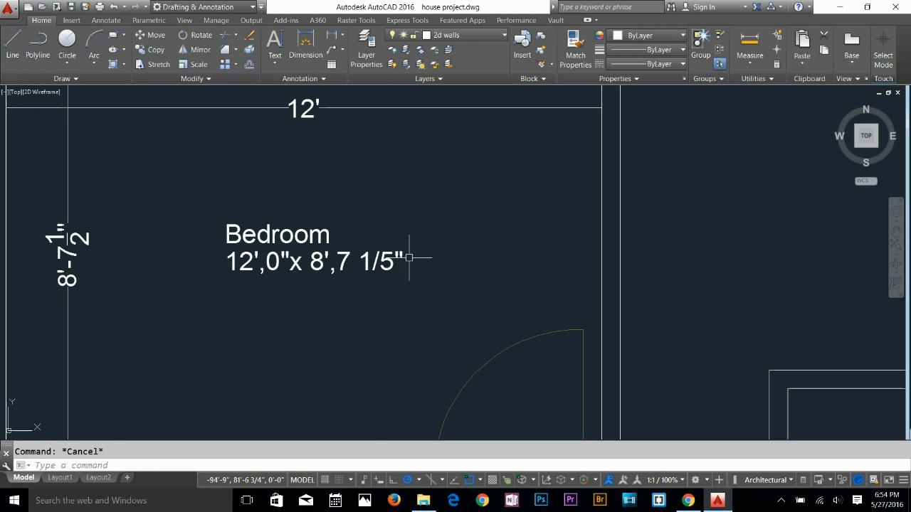
scroll(304, 238, "down", 2)
middle_click_drag(302, 236, 352, 252)
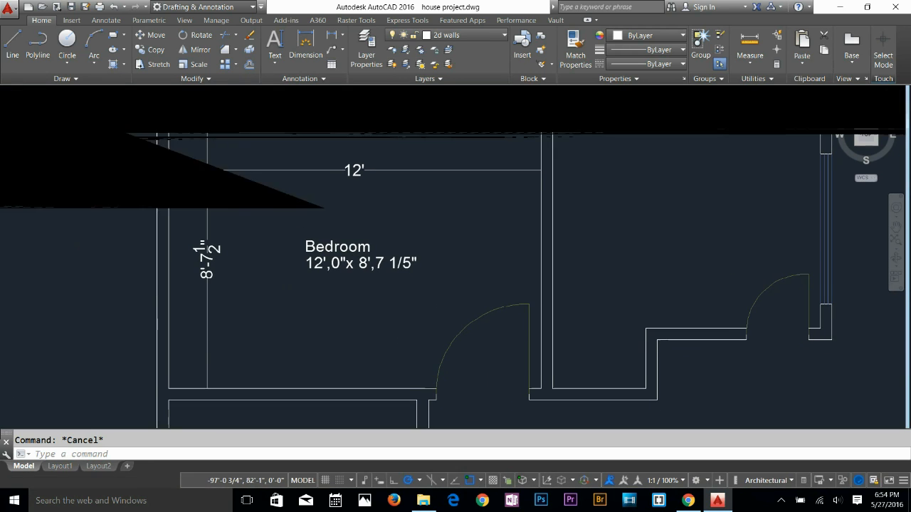
Delete the "Bedroom" label, the dimension text below it and both dimensions from the upper-left room
left_click(407, 269)
key("Delete")
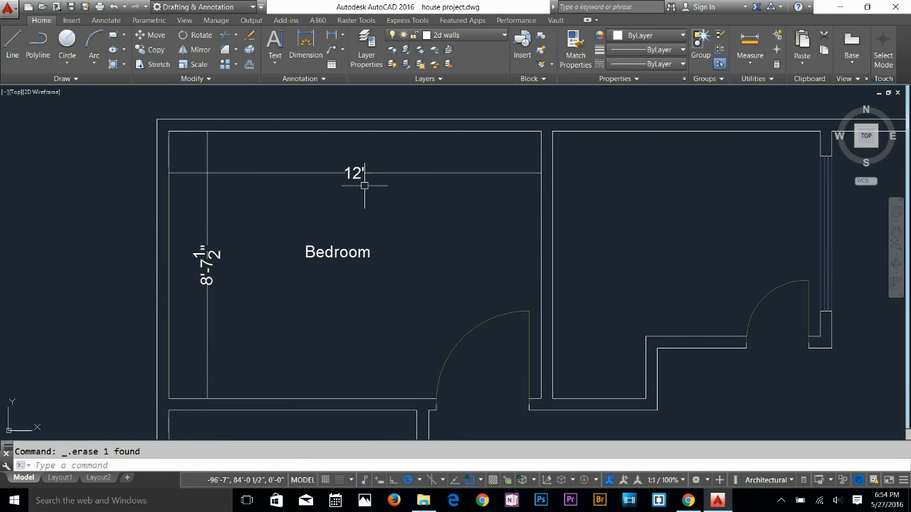
left_click(367, 163)
left_click(205, 298)
key("Delete")
scroll(292, 308, "down", 5)
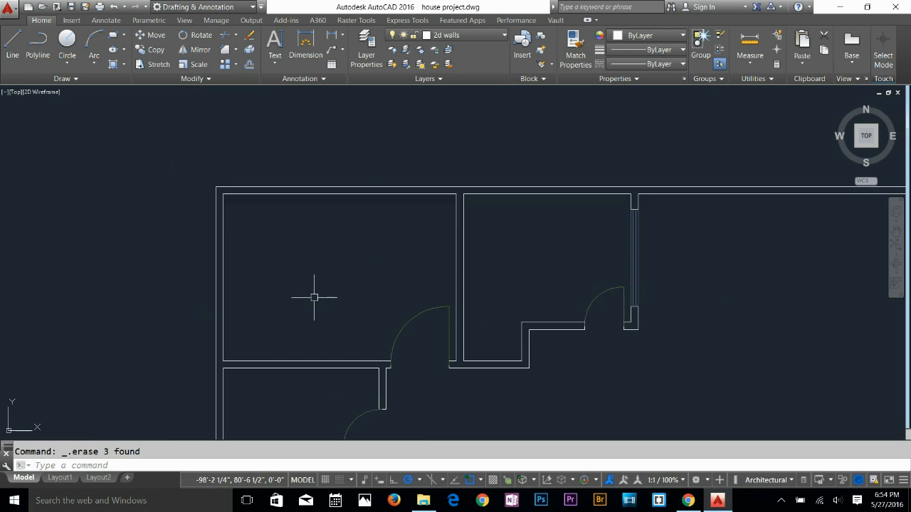
scroll(374, 195, "up", 4)
scroll(374, 194, "down", 4)
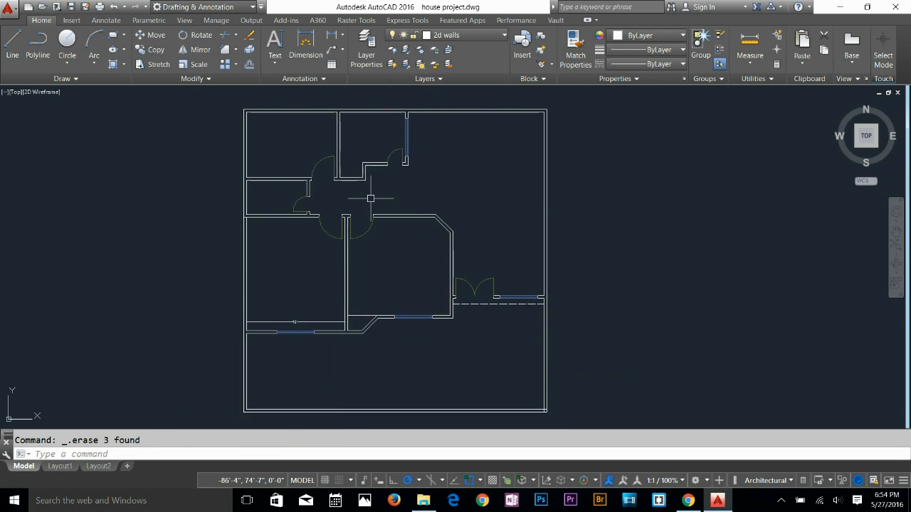
scroll(387, 209, "up", 2)
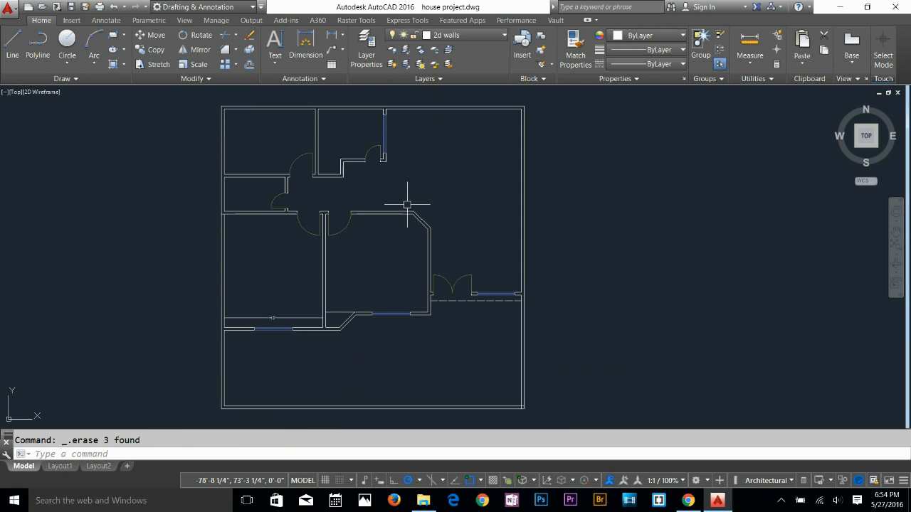
left_click(469, 172)
key("Escape")
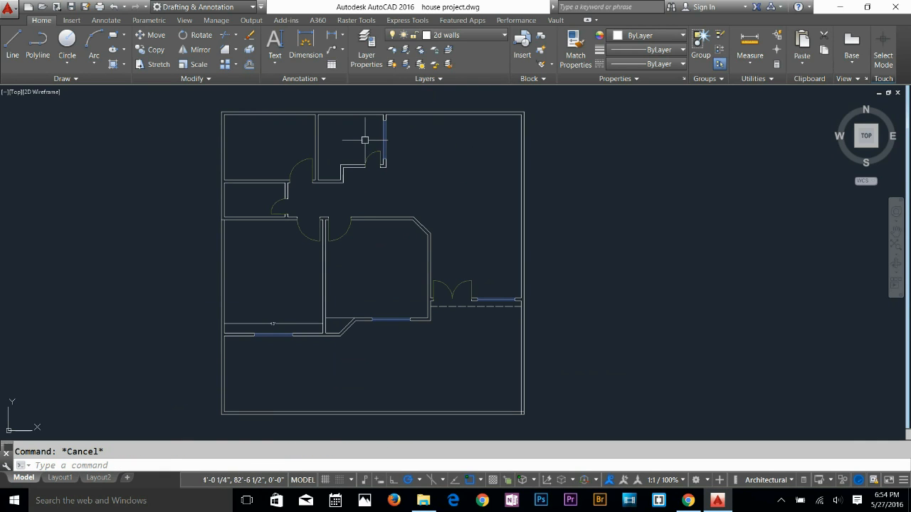
Switch to the 3D Modeling workspace and dock the command line beneath the drawing area
left_click(200, 6)
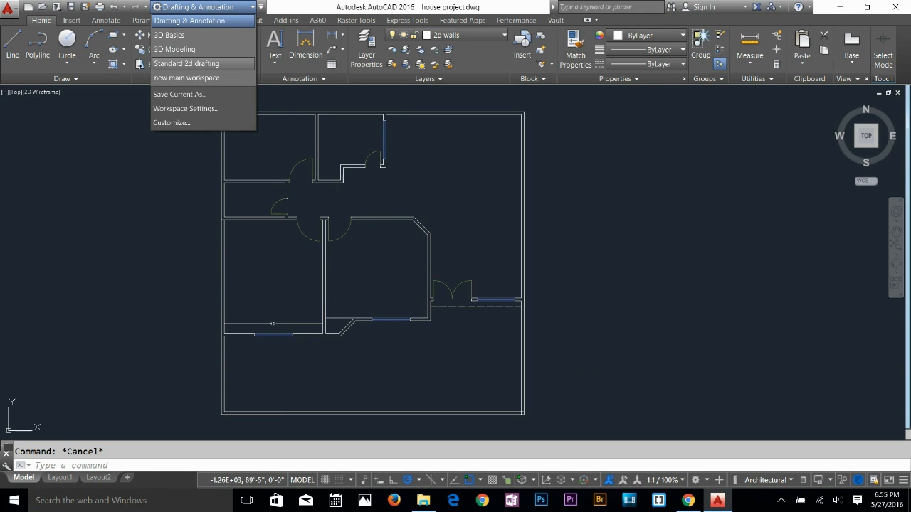
left_click(178, 49)
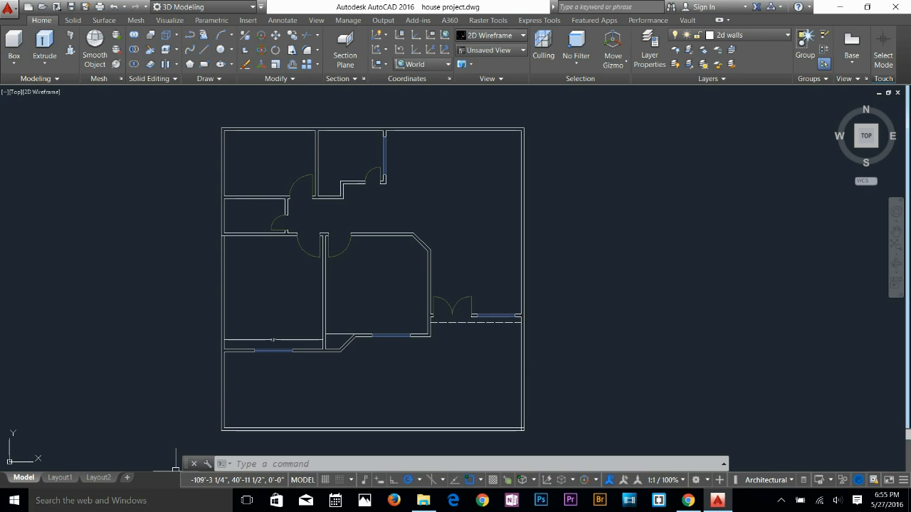
left_click_drag(187, 464, 175, 468)
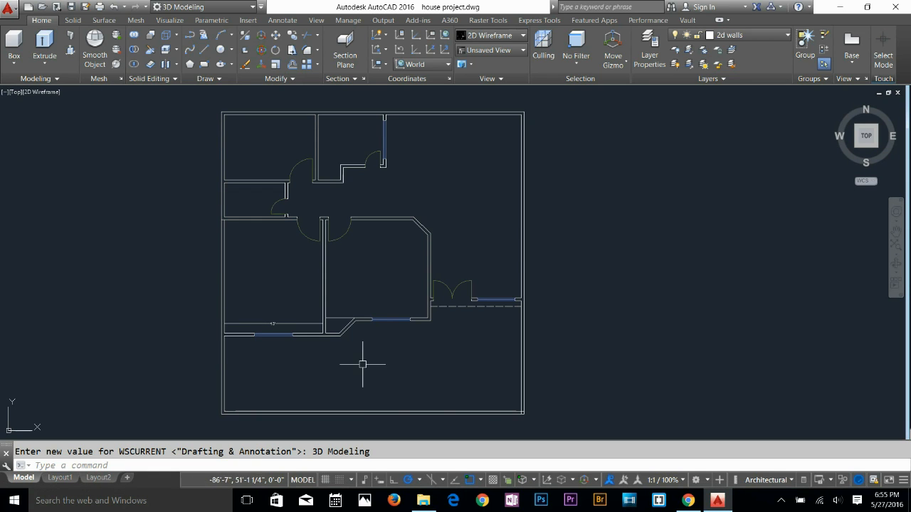
key("Escape")
Set the view of the floor plan to SW Isometric
scroll(450, 323, "down", 2)
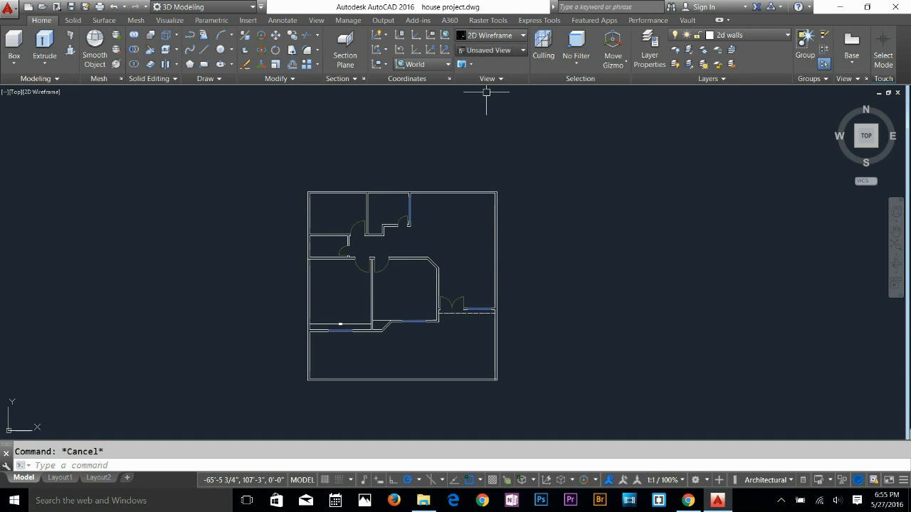
left_click(491, 50)
left_click(491, 134)
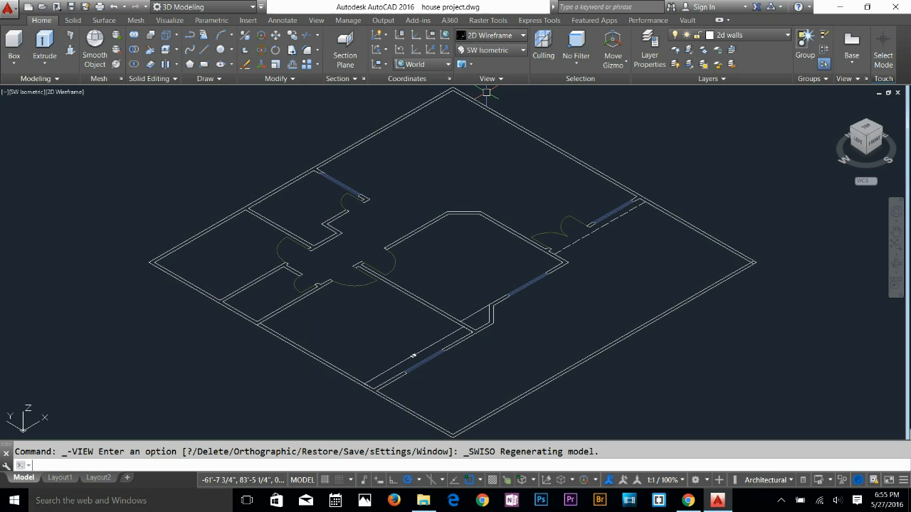
scroll(527, 263, "up", 2)
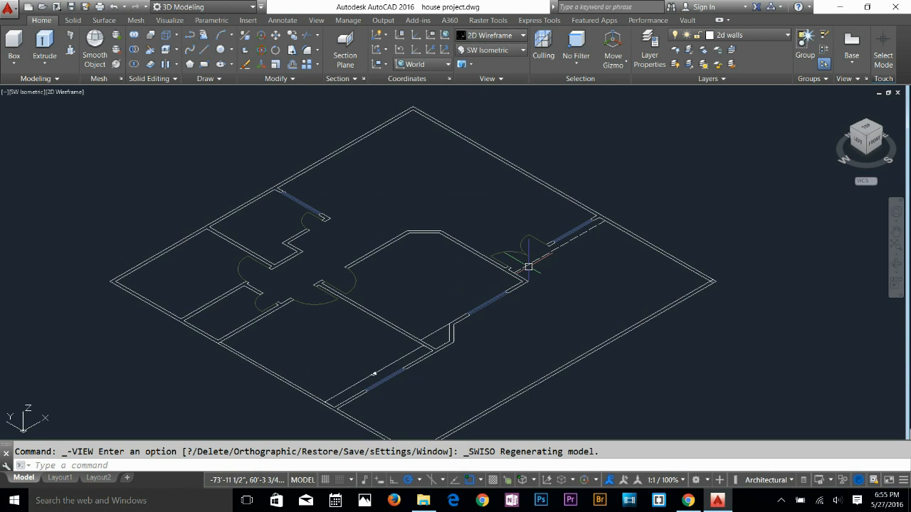
key("Escape")
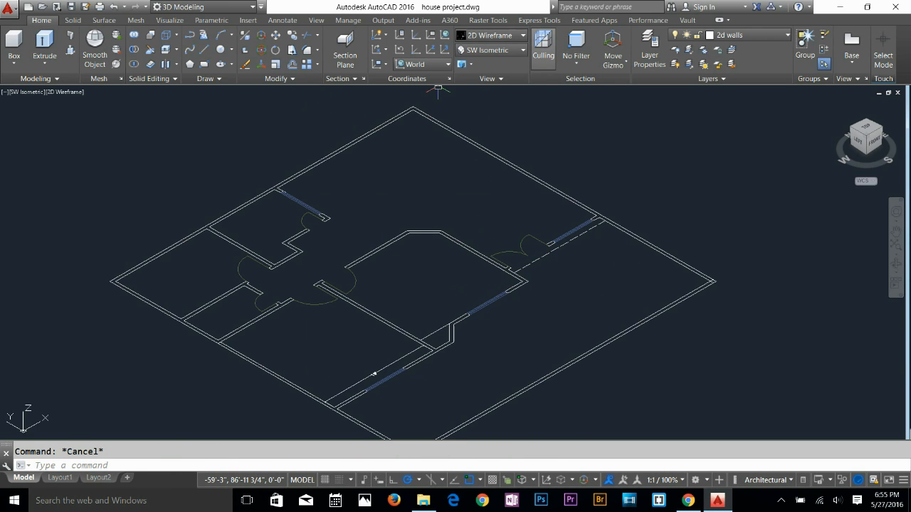
Create a new layer named "3d wall" and give it index color 91
left_click(649, 49)
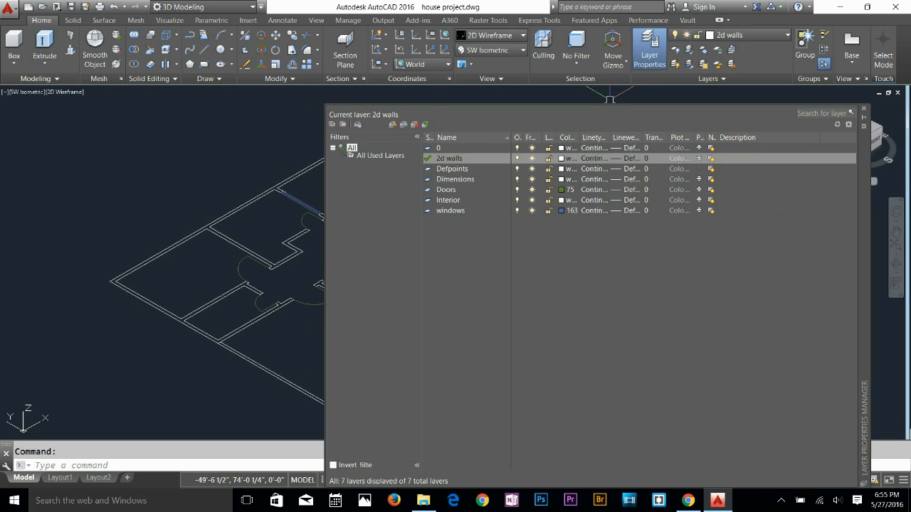
key("alt+n")
type("3d wall")
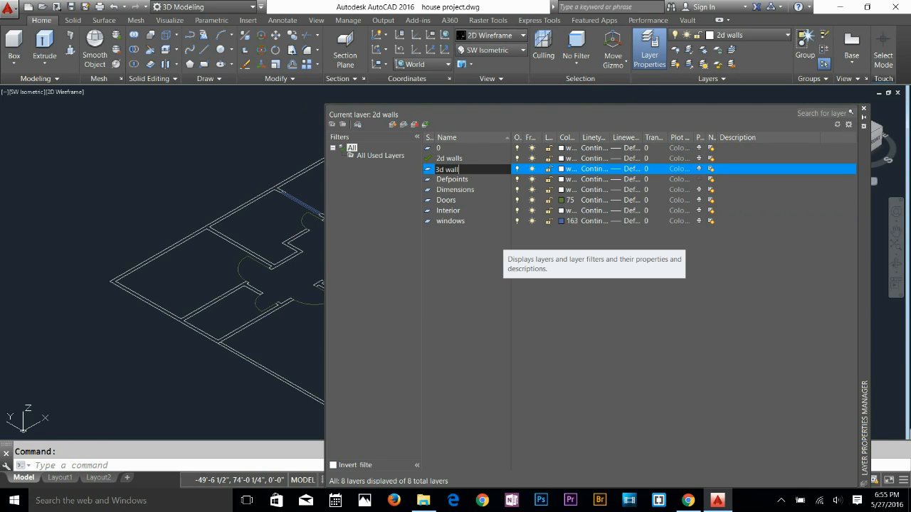
key("Return")
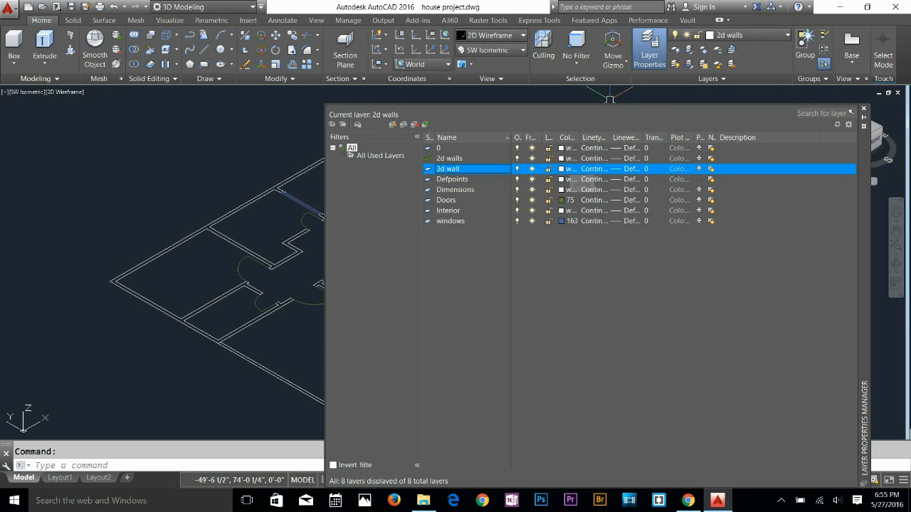
left_click(562, 168)
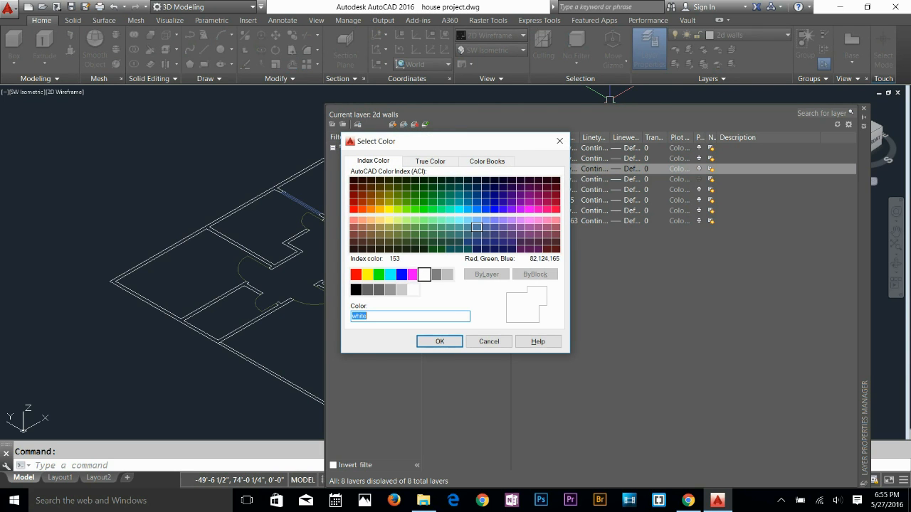
left_click(423, 219)
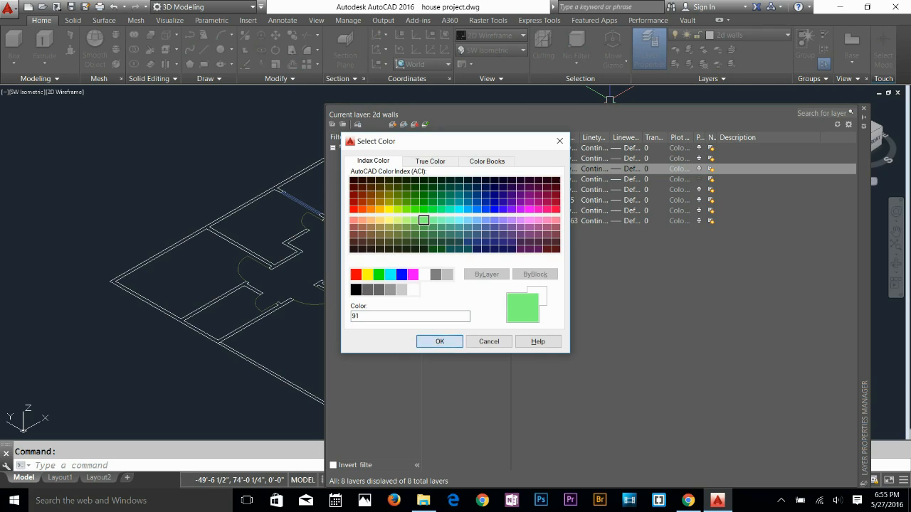
key("Return")
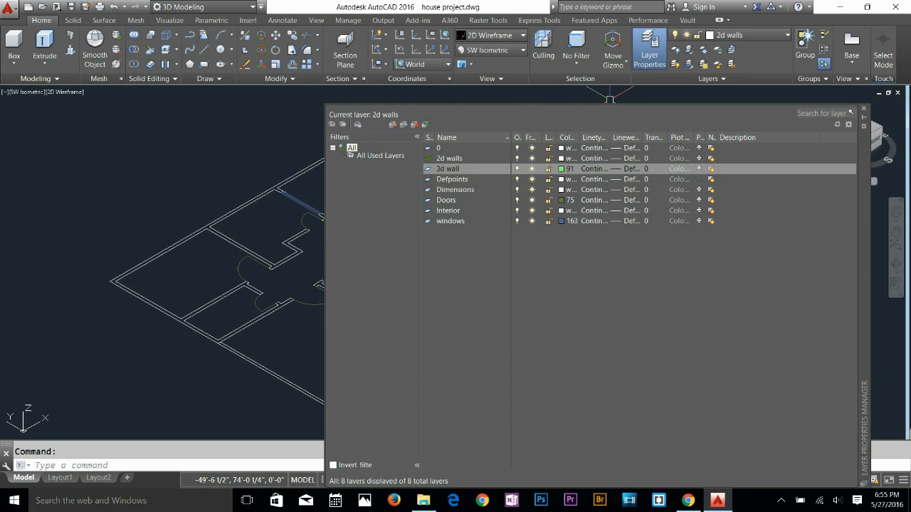
Close the layer manager and make "3d wall" the current layer
left_click(863, 108)
left_click(747, 35)
left_click(733, 71)
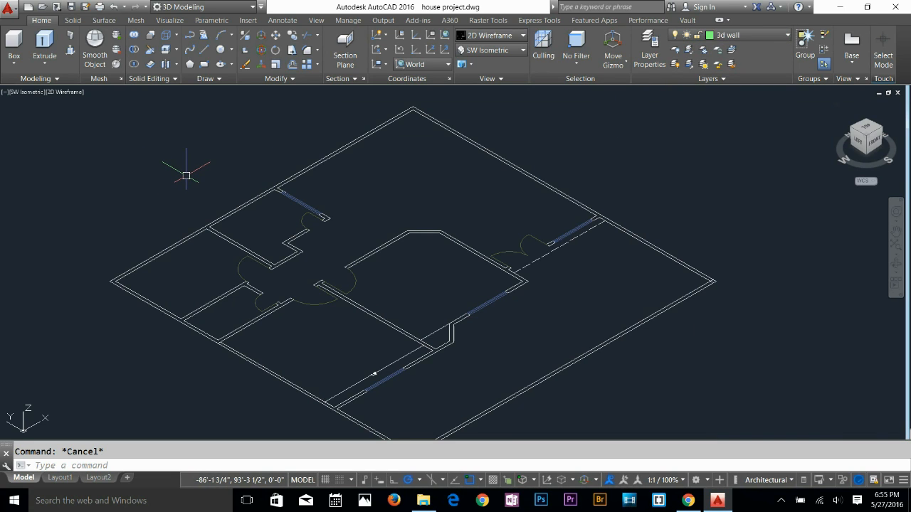
Start a polyline at the house's northeast outer corner and trace the north and west outer walls to the outer corner of the front window wall
type("pl")
key("Return")
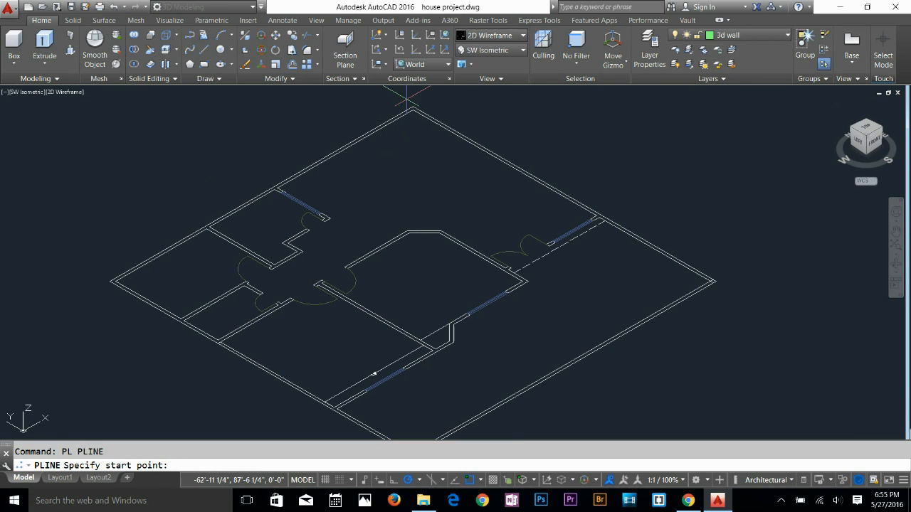
left_click(413, 108)
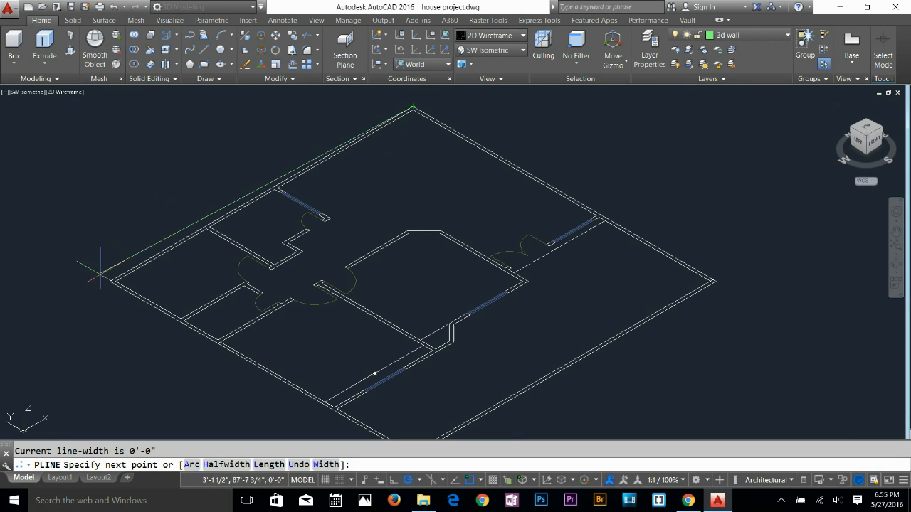
left_click(112, 282)
scroll(359, 421, "up", 5)
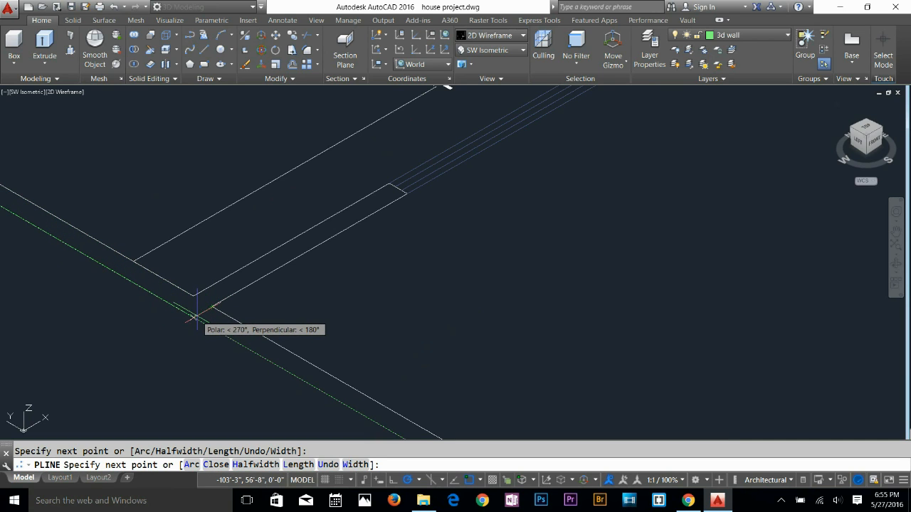
left_click(193, 315)
Continue the polyline along the outer face of the front wall, around its jog and past the second window to the outside corner
middle_click_drag(519, 183, 305, 315)
left_click(490, 187)
left_click(492, 115)
middle_click_drag(533, 167, 84, 404)
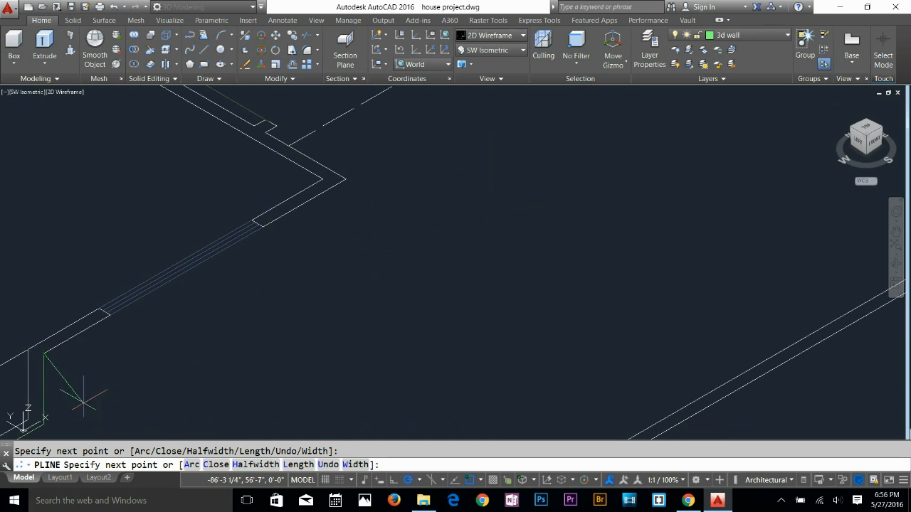
left_click(346, 179)
middle_click_drag(506, 238, 662, 394)
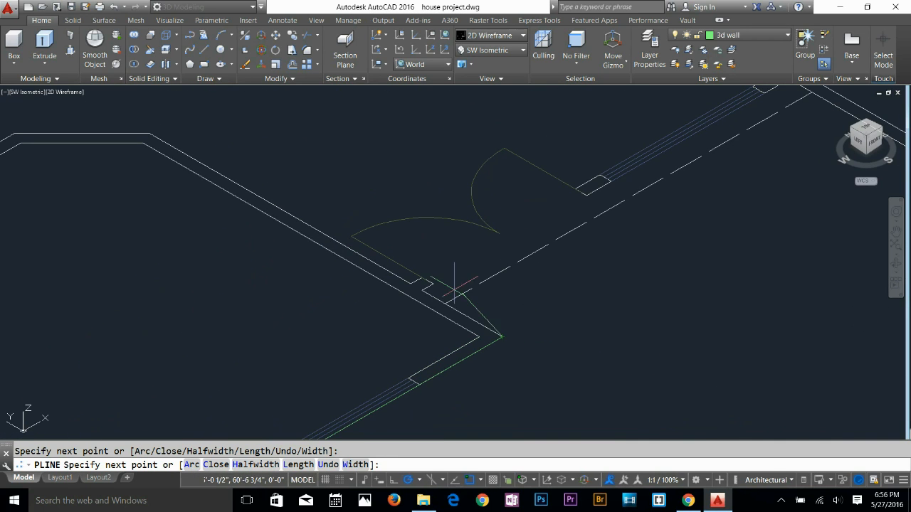
Finish the polyline along the double-door entrance wall to the east outer wall and back to the northeast starting corner
left_click(422, 290)
scroll(478, 301, "down", 1)
middle_click_drag(677, 215, 538, 332)
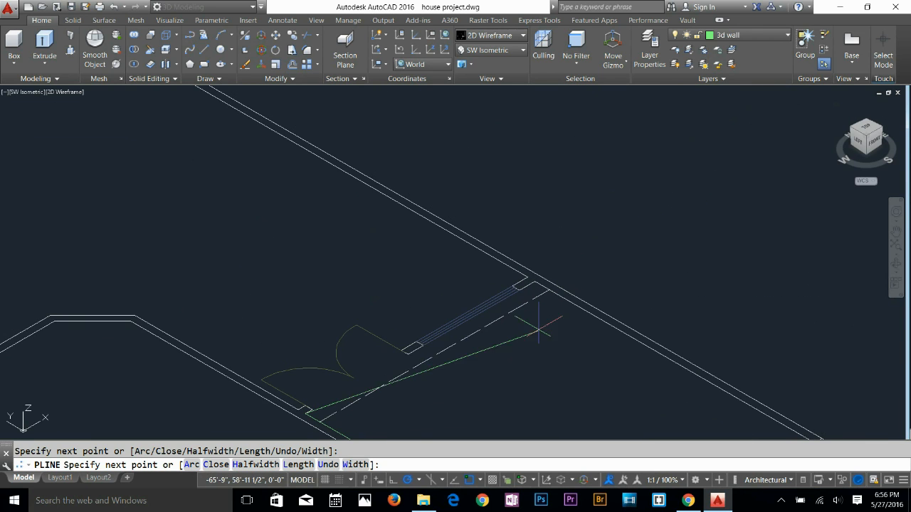
left_click(540, 278)
middle_click_drag(347, 222, 611, 389)
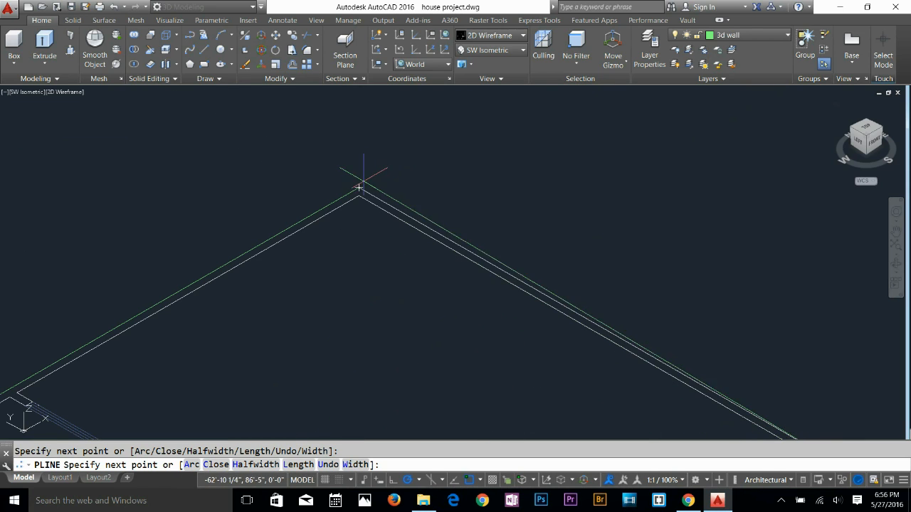
left_click(359, 187)
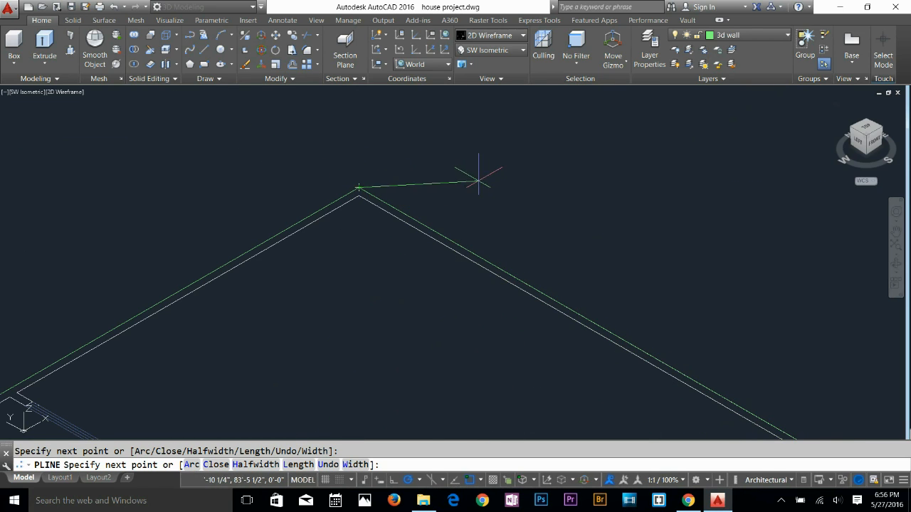
key("Return")
scroll(541, 206, "down", 5)
middle_click_drag(491, 314, 472, 263)
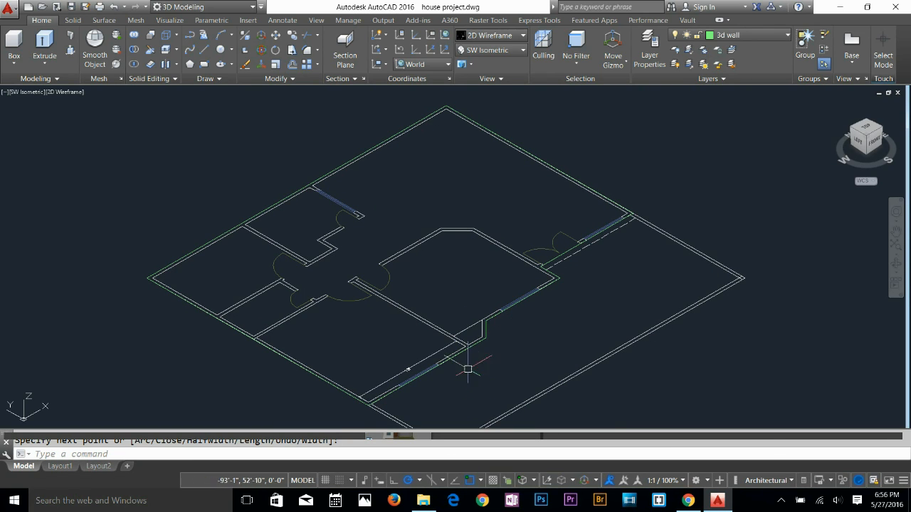
scroll(498, 306, "up", 3)
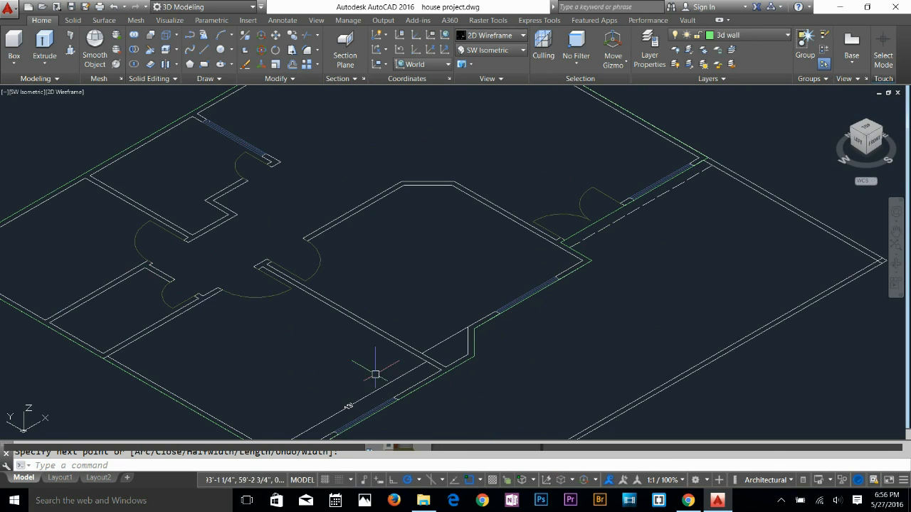
scroll(387, 350, "down", 2)
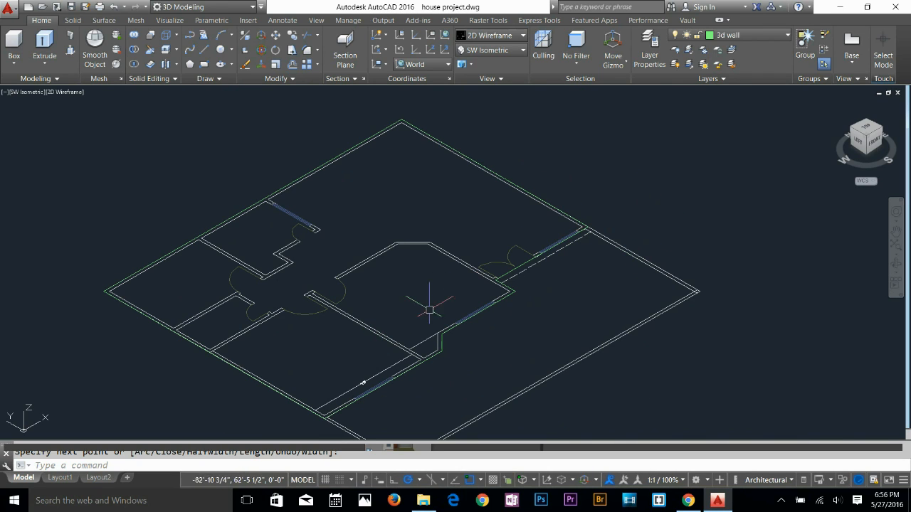
key("Escape")
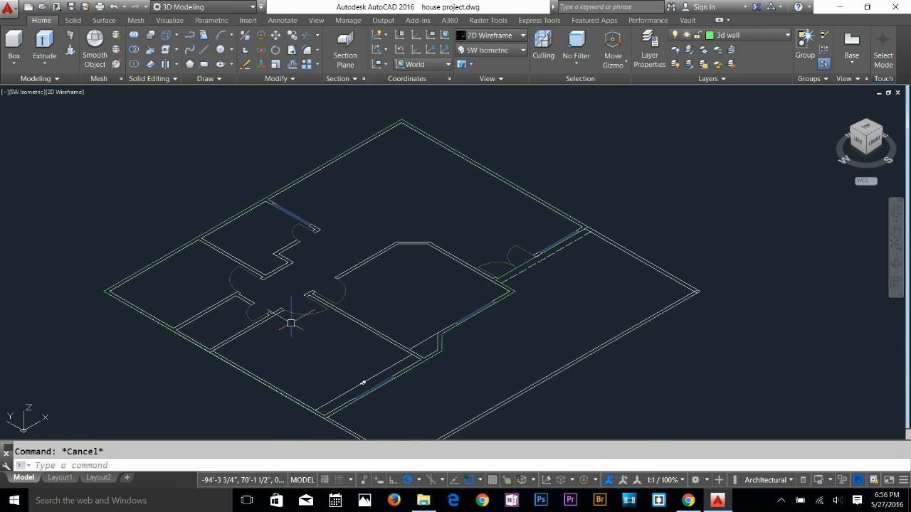
scroll(291, 323, "up", 2)
scroll(308, 319, "down", 2)
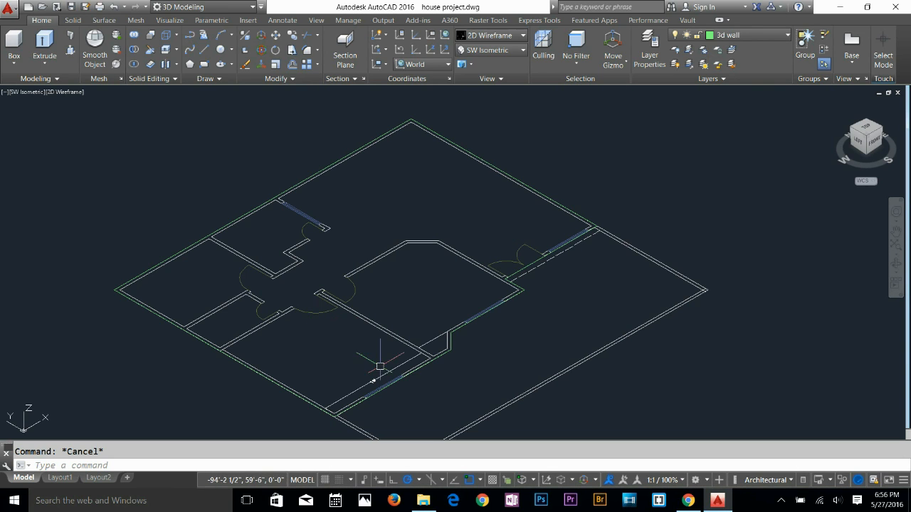
Offset the traced outer wall polyline inward by 4.5 to form the inner face of the exterior walls
scroll(282, 417, "up", 5)
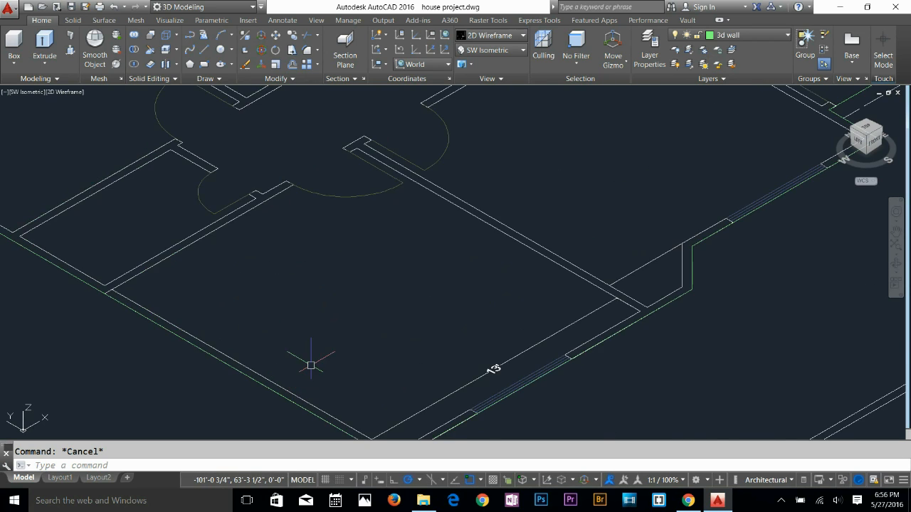
type("o")
key("Return")
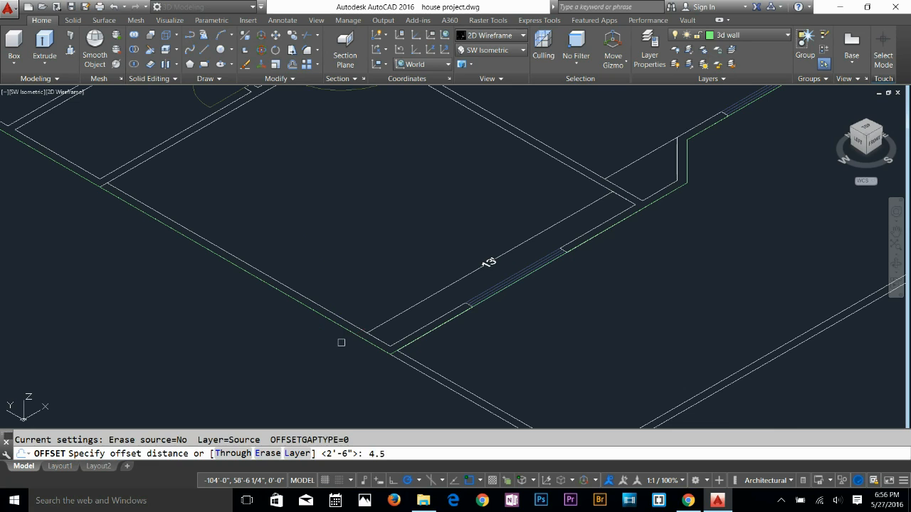
key("Return")
left_click(407, 343)
left_click(368, 249)
key("Return")
key("Escape")
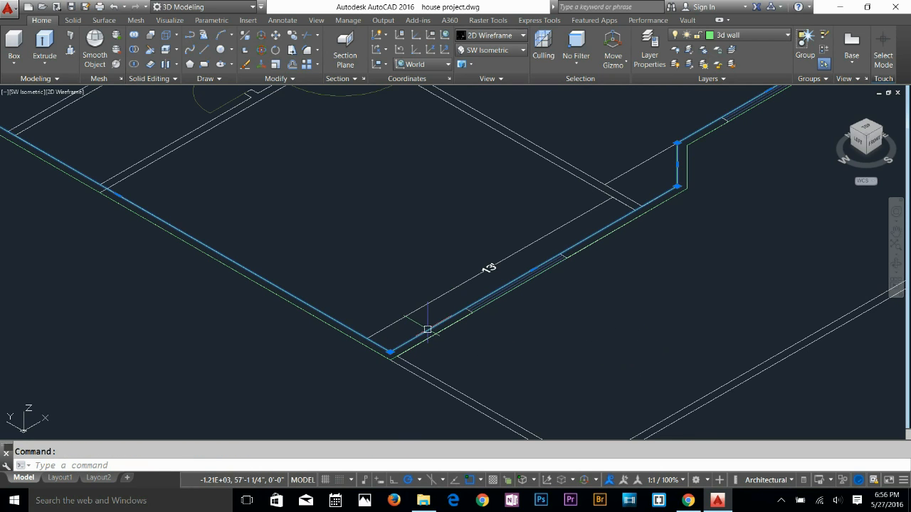
left_click(435, 332)
key("Escape")
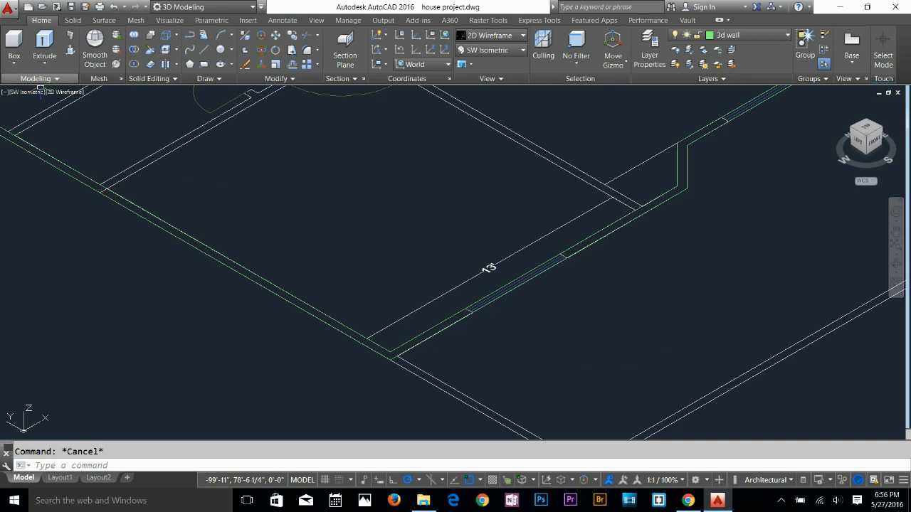
left_click(37, 78)
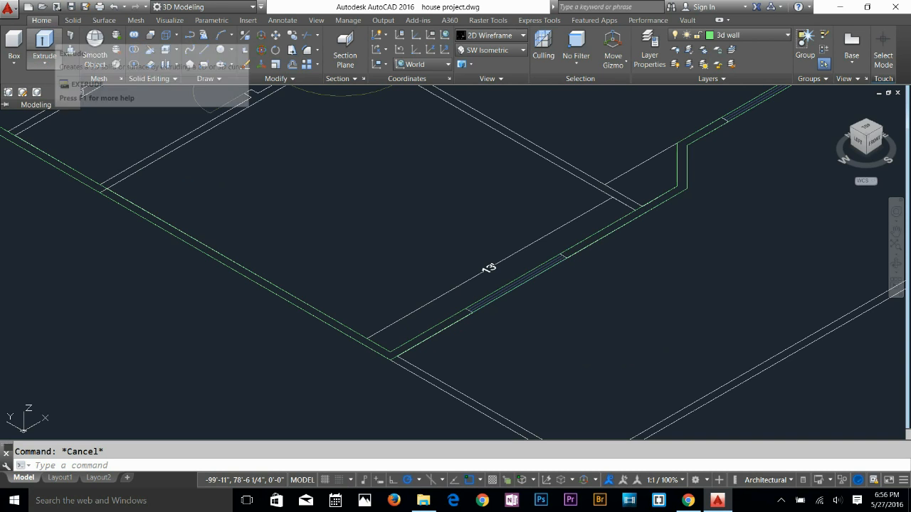
left_click(14, 59)
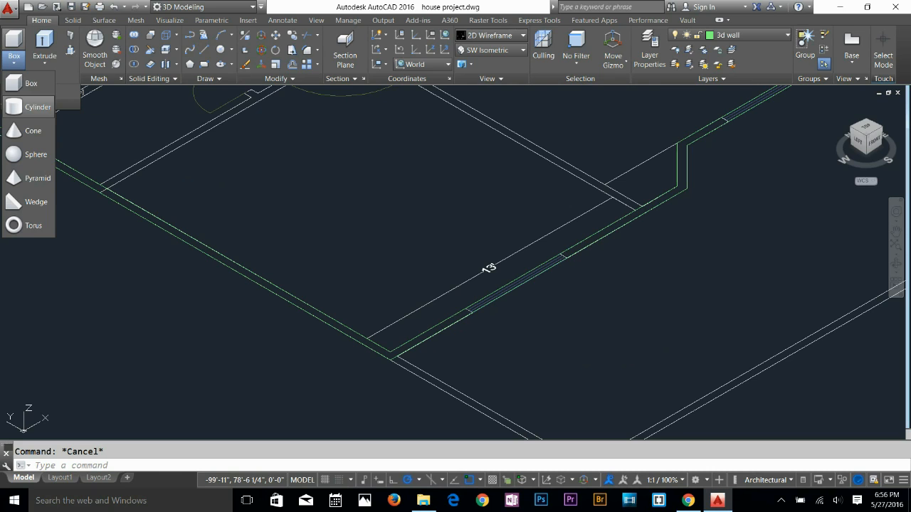
key("Escape")
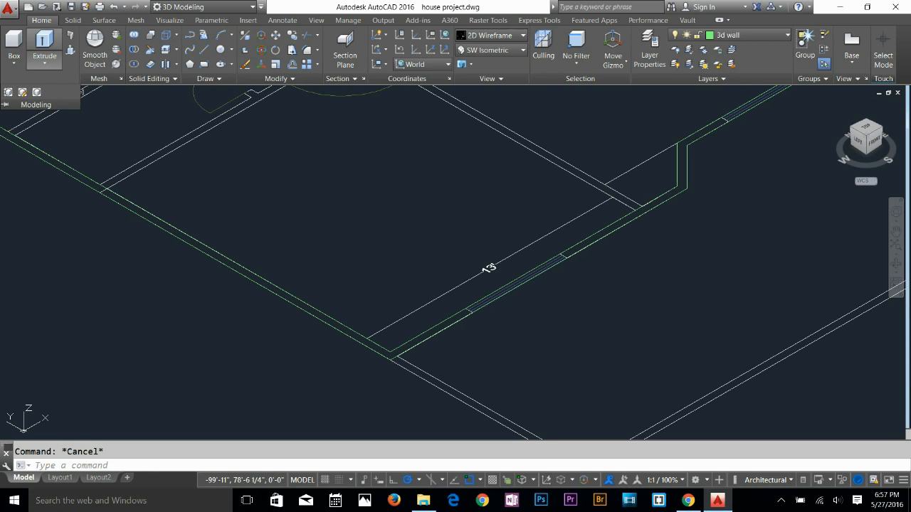
left_click(44, 44)
scroll(263, 264, "down", 1)
key("Escape")
double_click(272, 266)
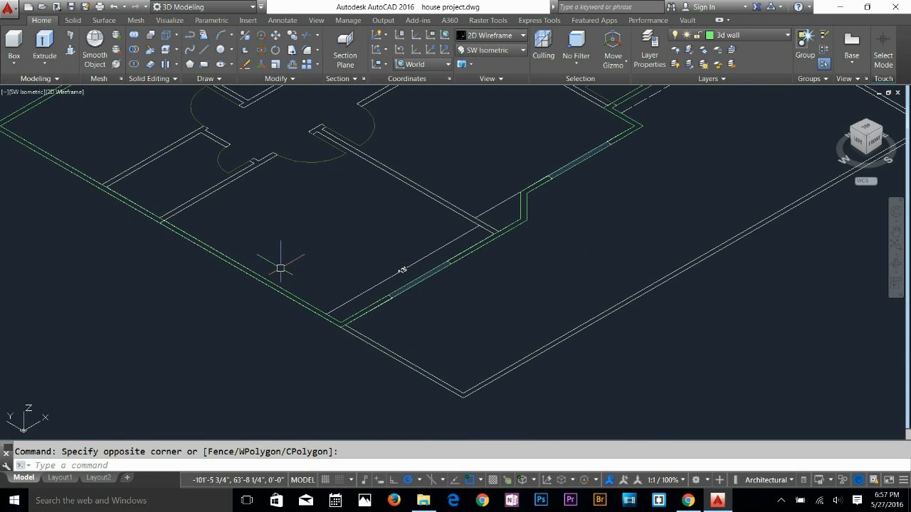
Extrude the outer and inner exterior wall polylines together to a height of 10'
scroll(363, 280, "up", 1)
left_click(44, 44)
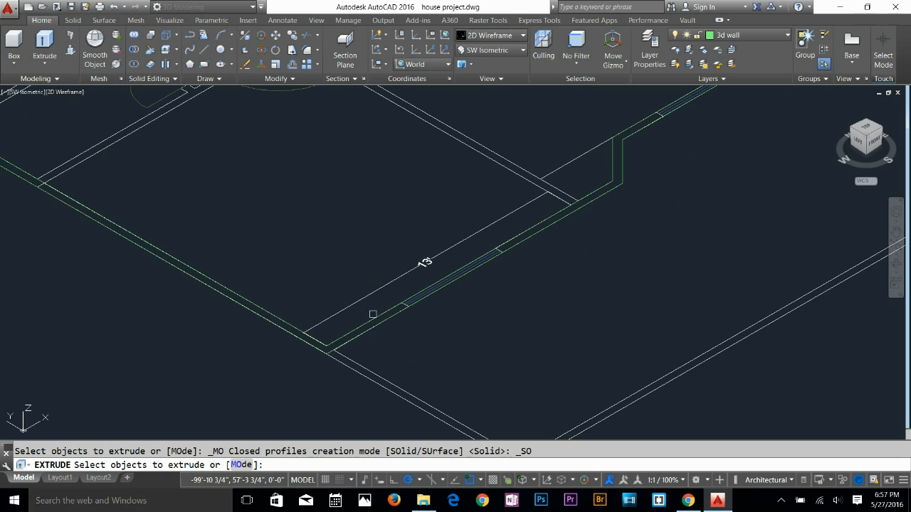
left_click(375, 325)
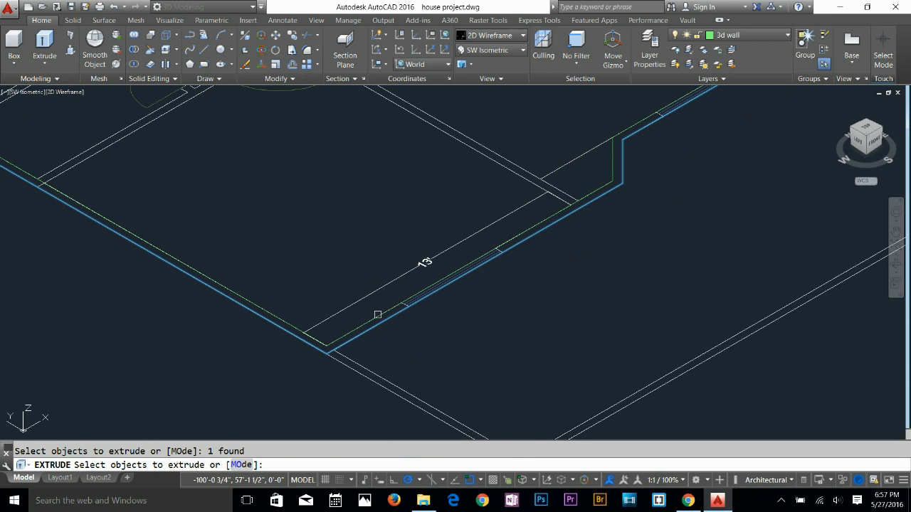
left_click(377, 314)
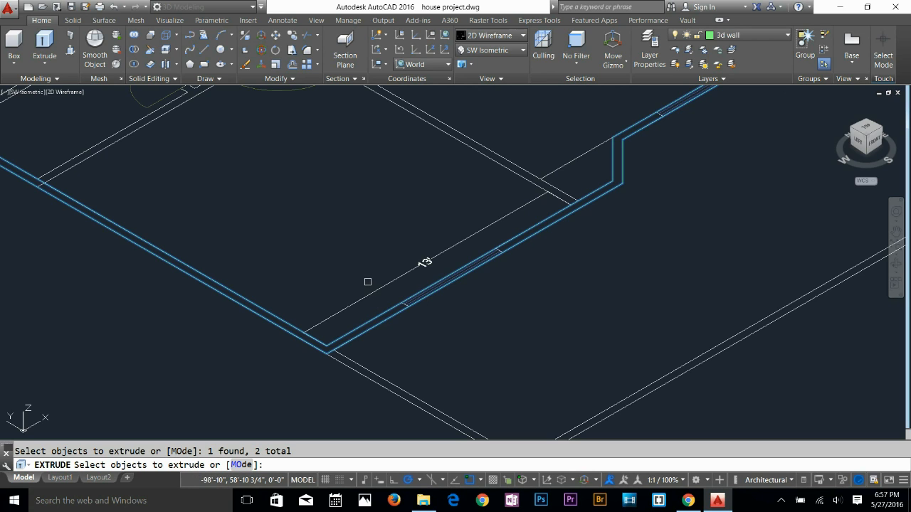
key("Return")
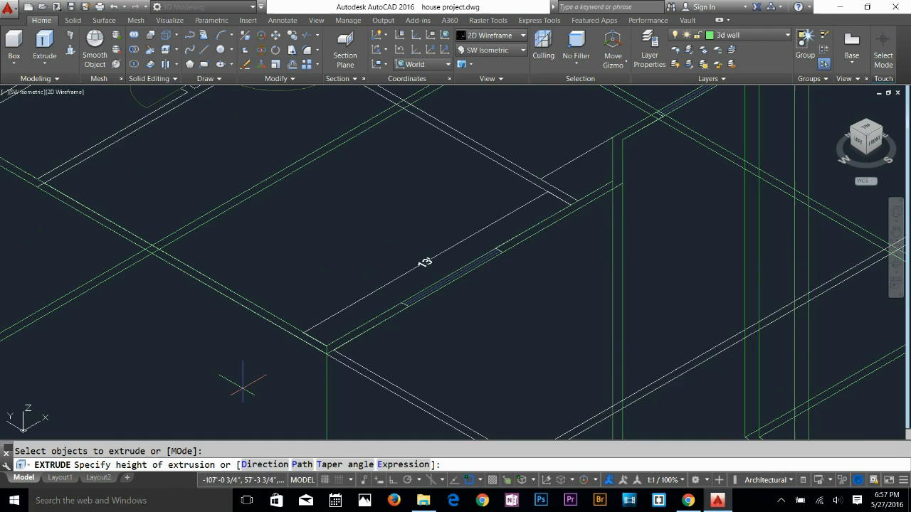
scroll(242, 385, "down", 10)
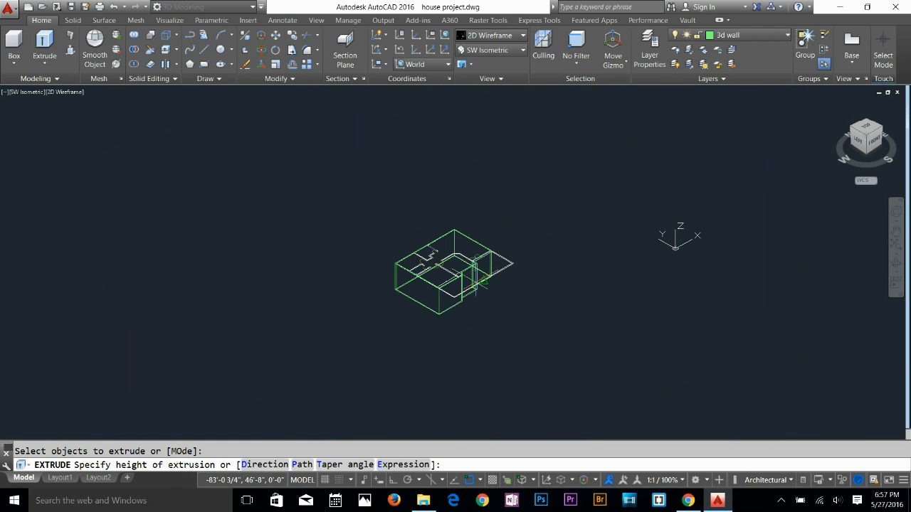
scroll(501, 255, "up", 2)
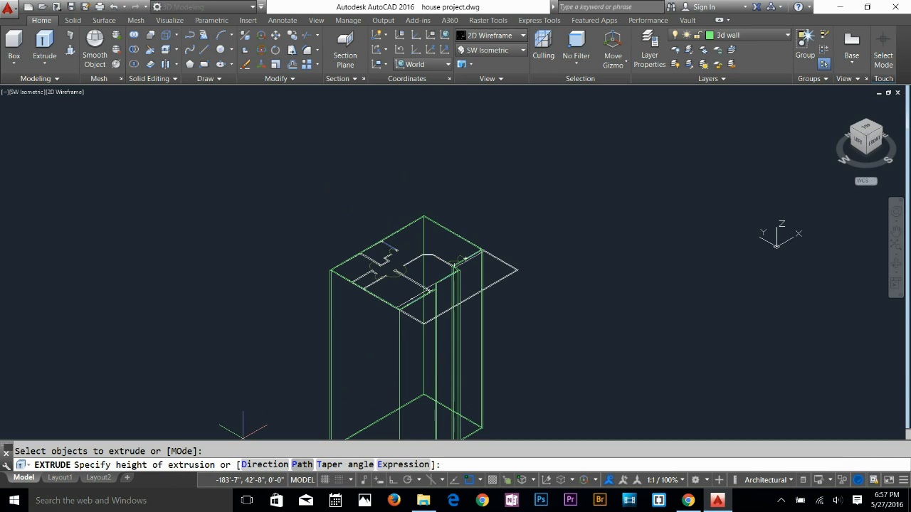
scroll(475, 191, "up", 1)
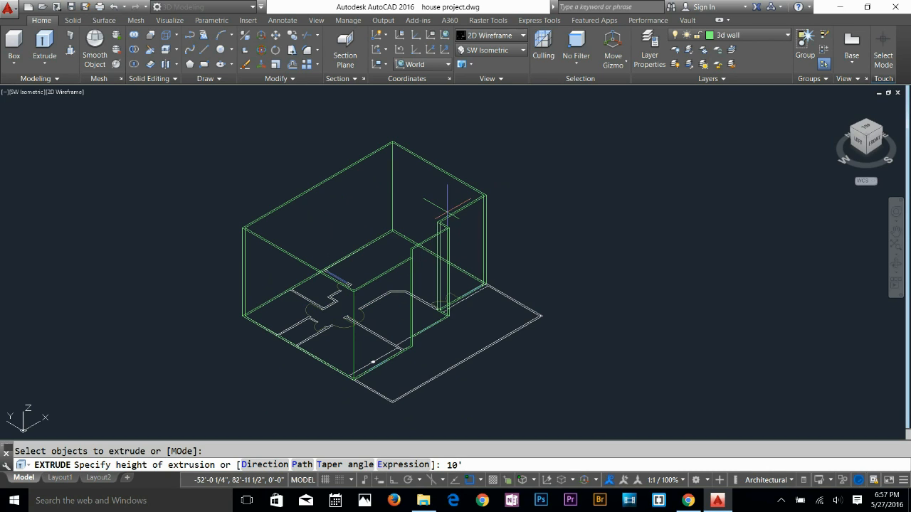
key("Return")
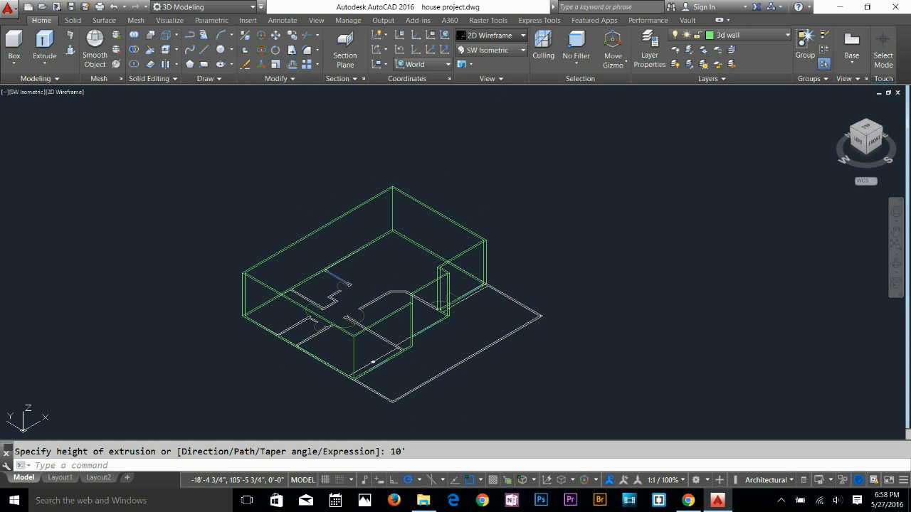
Apply the Shaded visual style and orbit slightly around the extruded house block to inspect it
left_click(491, 35)
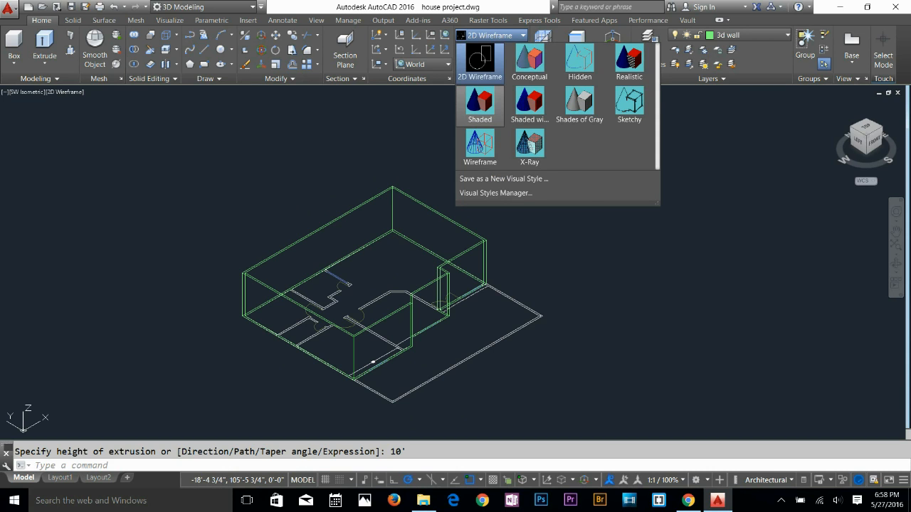
left_click(479, 101)
scroll(355, 271, "up", 4)
scroll(355, 271, "down", 3)
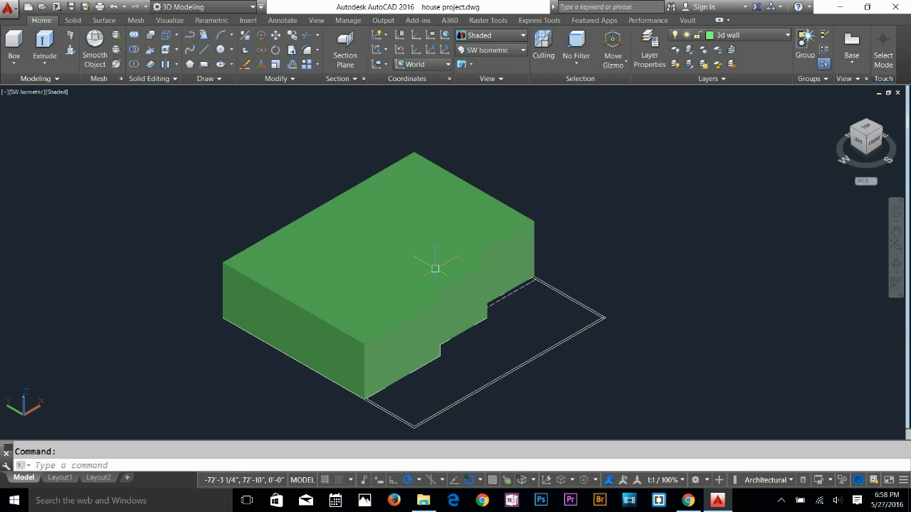
mouse_move(433, 269)
middle_mouse_down("shift")
mouse_move(363, 224)
mouse_move(316, 219)
mouse_move(286, 244)
mouse_move(214, 230)
mouse_move(217, 266)
mouse_move(416, 312)
mouse_move(501, 283)
mouse_move(425, 256)
mouse_move(447, 259)
middle_mouse_up("shift")
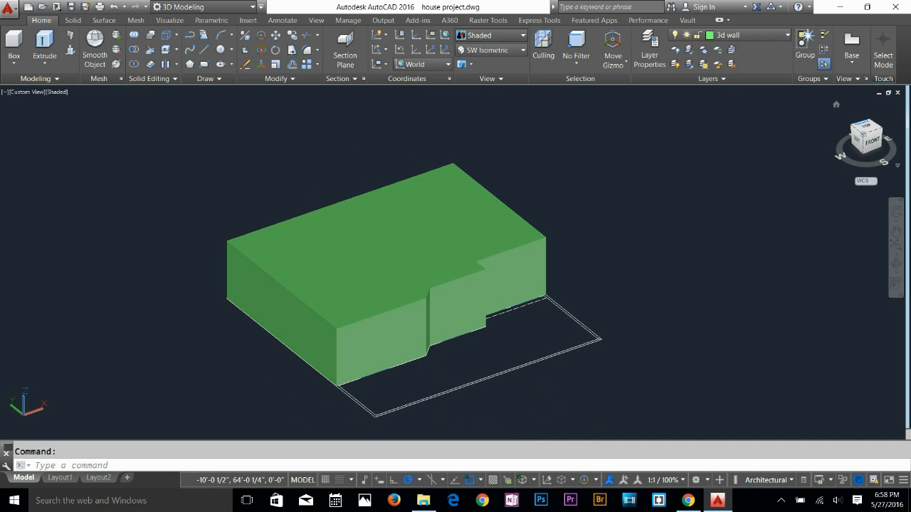
Inspect the extruded block in the SW Isometric, Front and SE Isometric views, ending back in SW Isometric
left_click(863, 133)
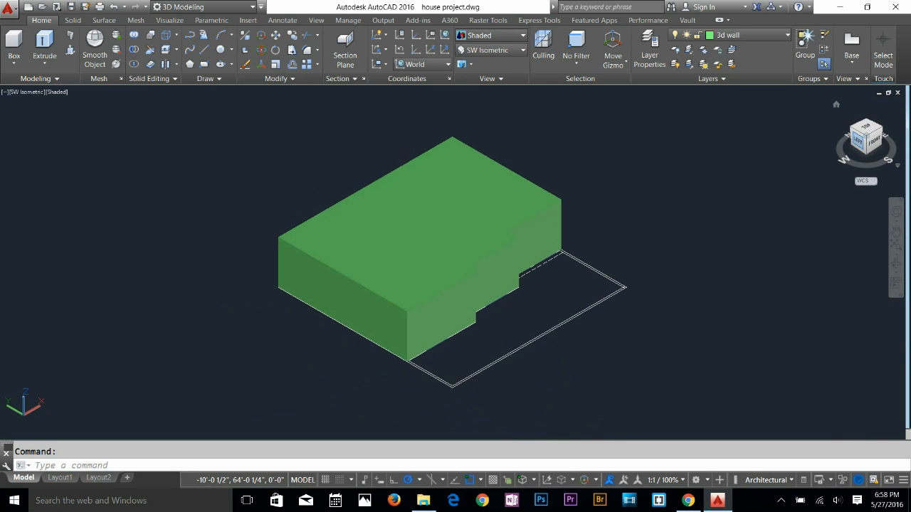
left_click(874, 140)
left_click(878, 136)
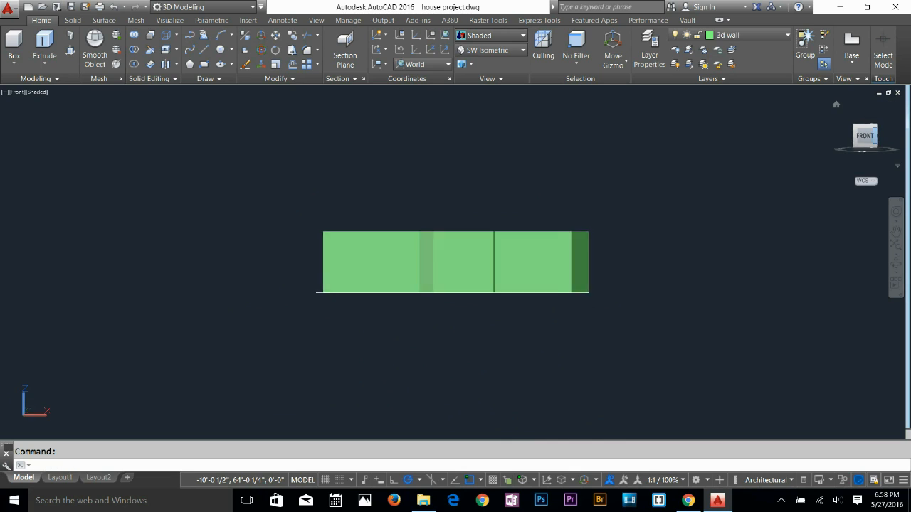
left_click(872, 136)
left_click(857, 126)
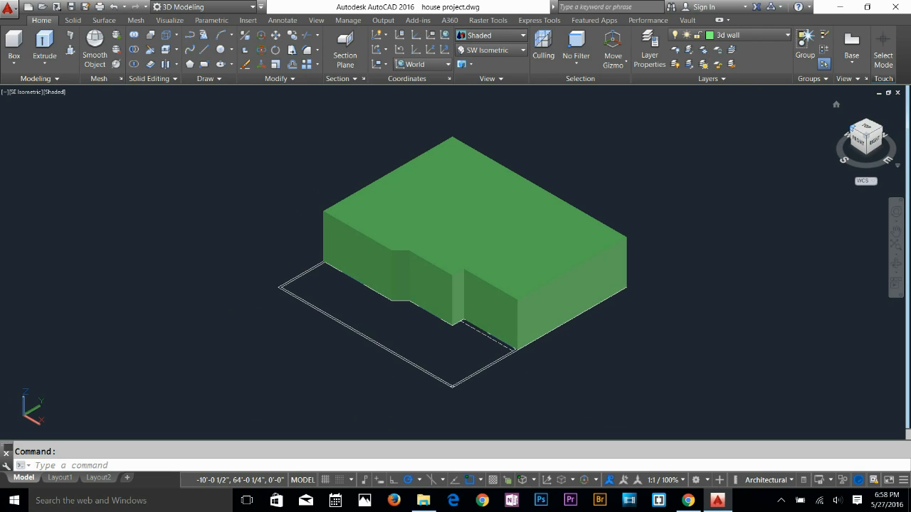
left_click(852, 128)
Open the View Manager, browse the SW, NE and SE Isometric and Left preset views, and close it without setting one current
key("Escape")
type("v")
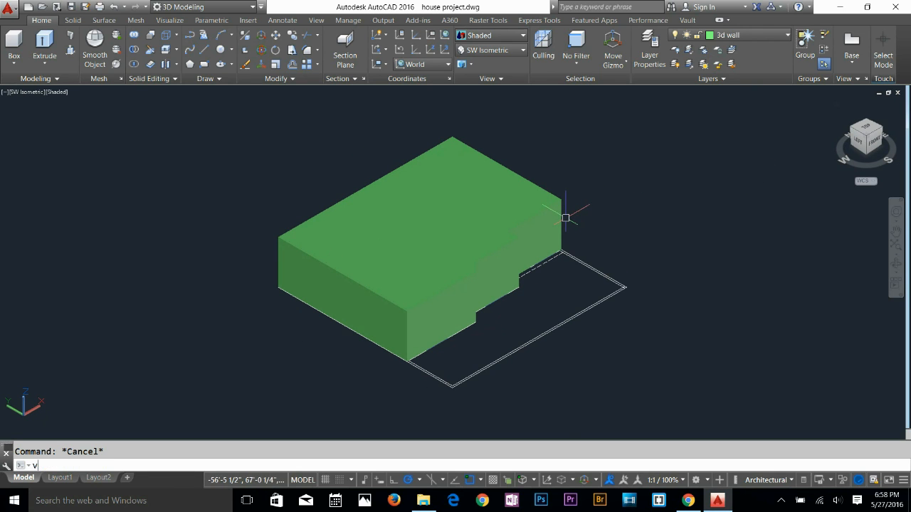
key("Return")
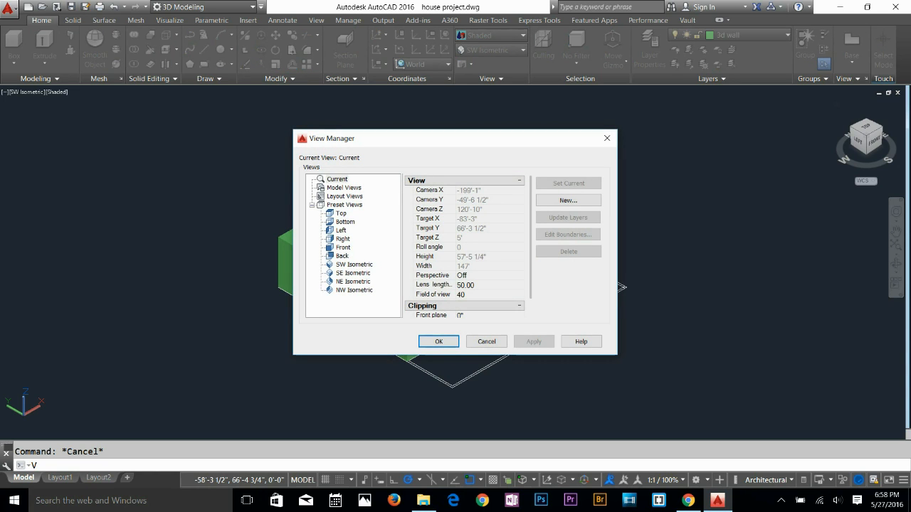
left_click(354, 264)
left_click(352, 281)
left_click(353, 272)
left_click(341, 230)
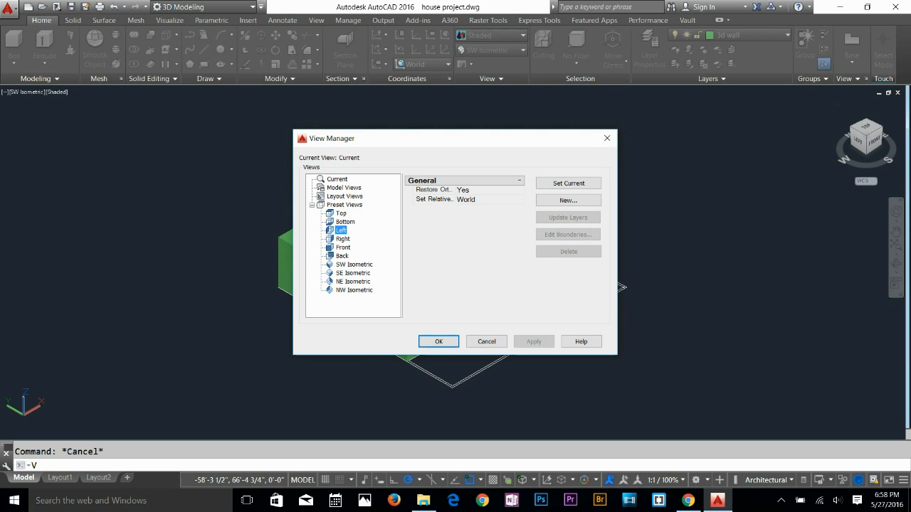
left_click(439, 342)
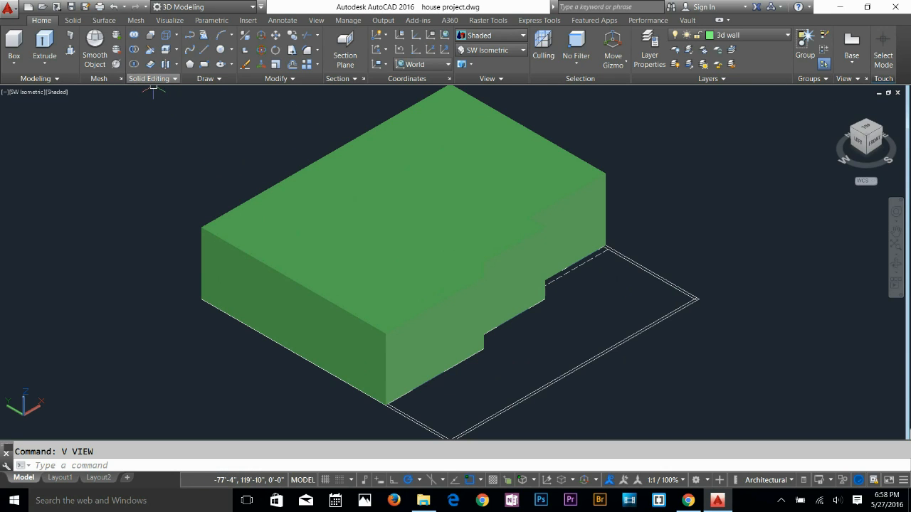
Change the visual style to Wireframe so both extruded solids can be picked
left_click(149, 78)
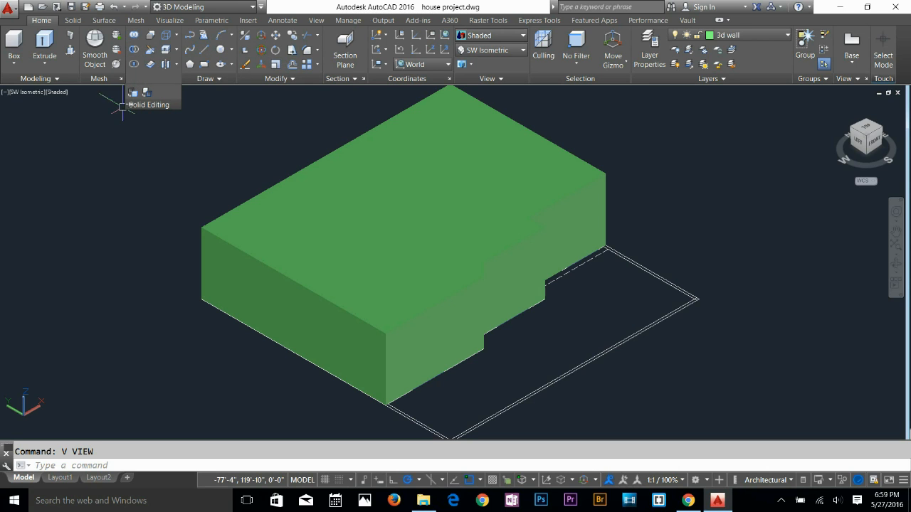
middle_click_drag(589, 206, 588, 226)
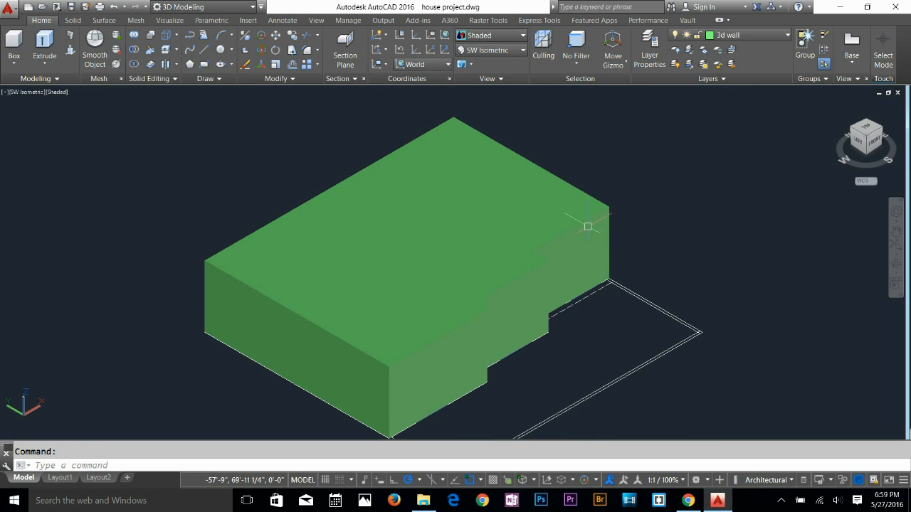
key("Escape")
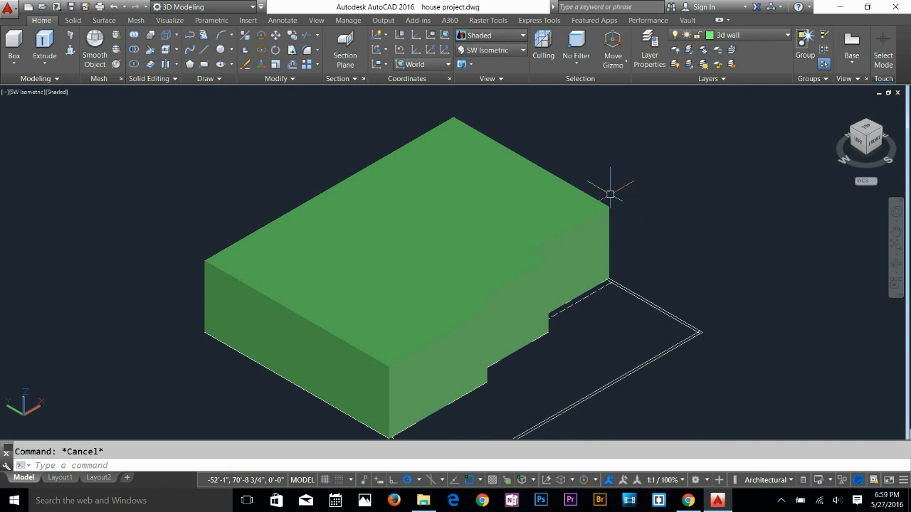
left_click(491, 35)
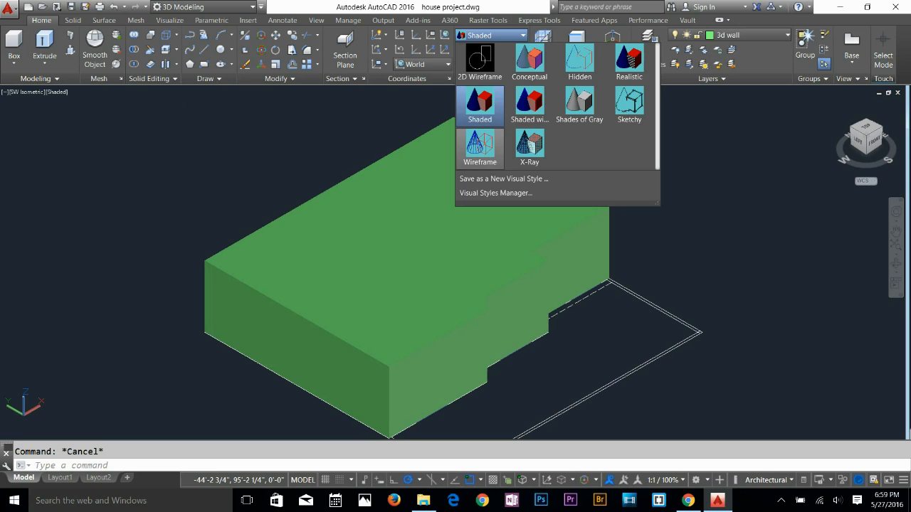
left_click(482, 186)
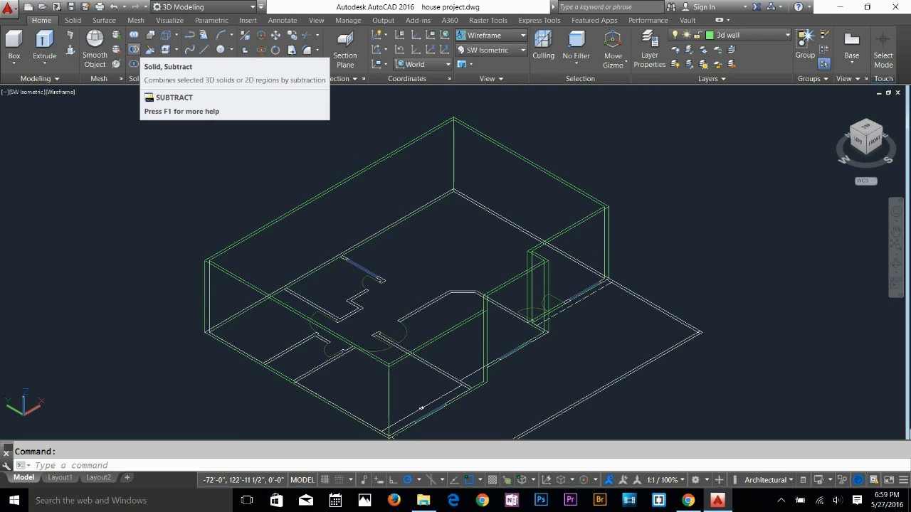
Subtract the inner extruded solid from the outer one to leave hollow exterior walls, and display them in the Shaded visual style
left_click(133, 49)
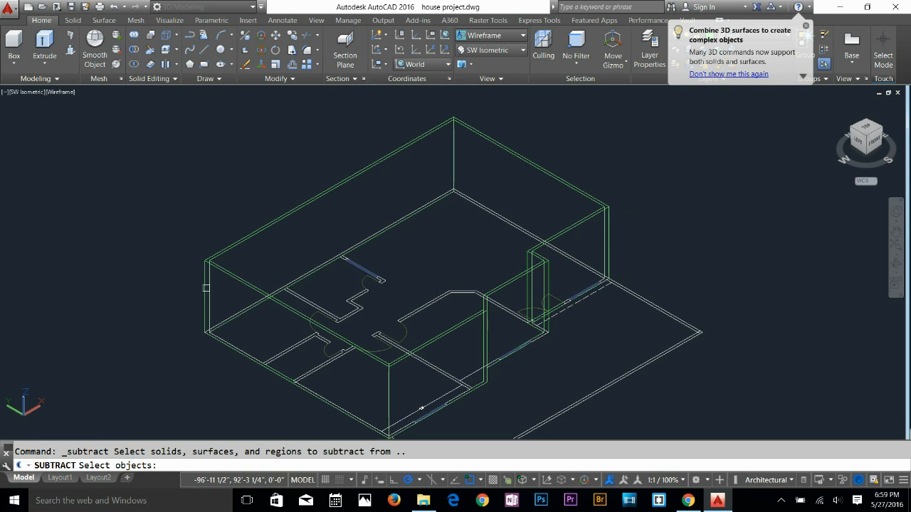
middle_click_drag(189, 289, 249, 266)
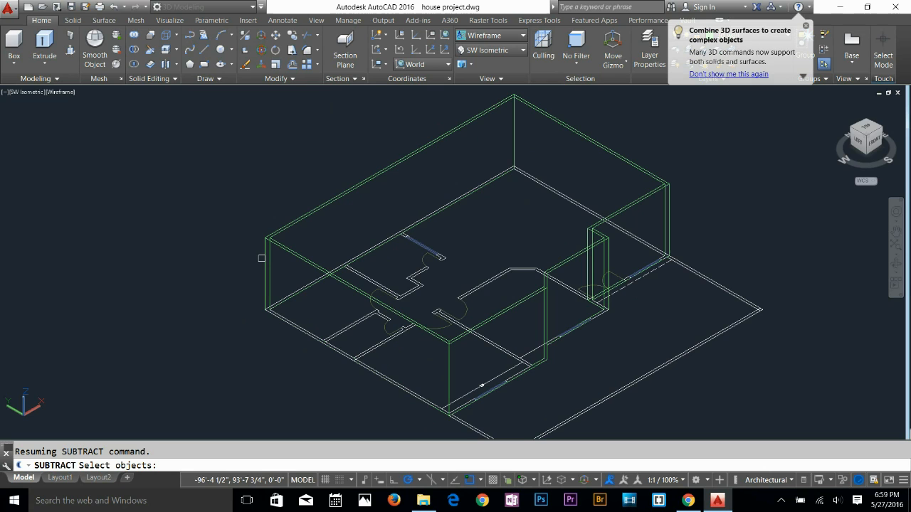
left_click(263, 259)
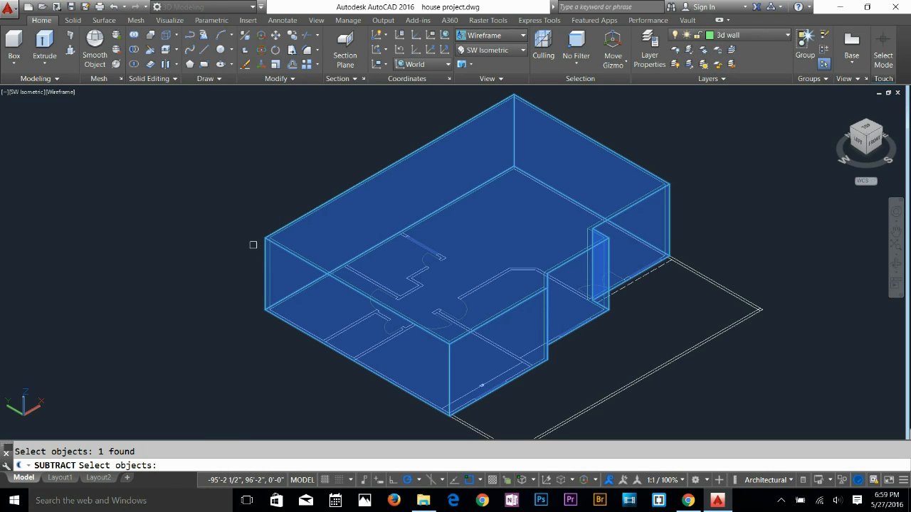
key("Return")
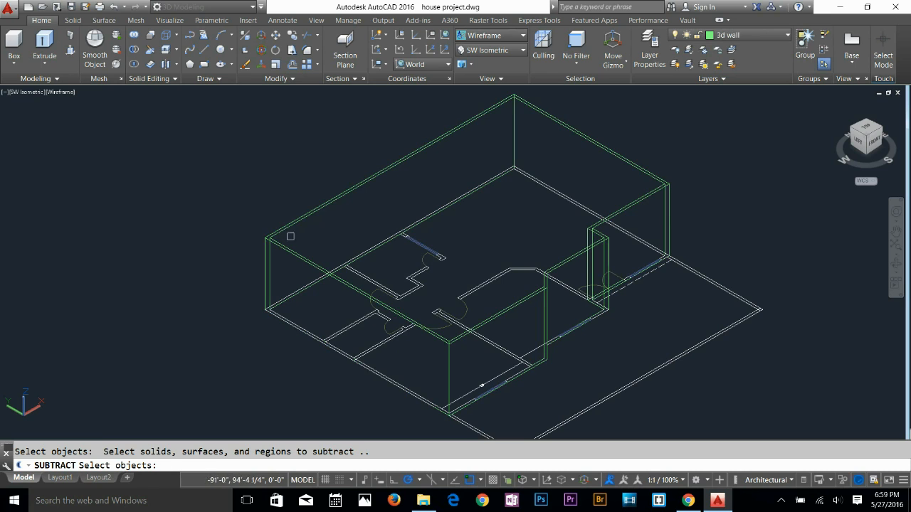
scroll(266, 243, "up", 3)
left_click(282, 254)
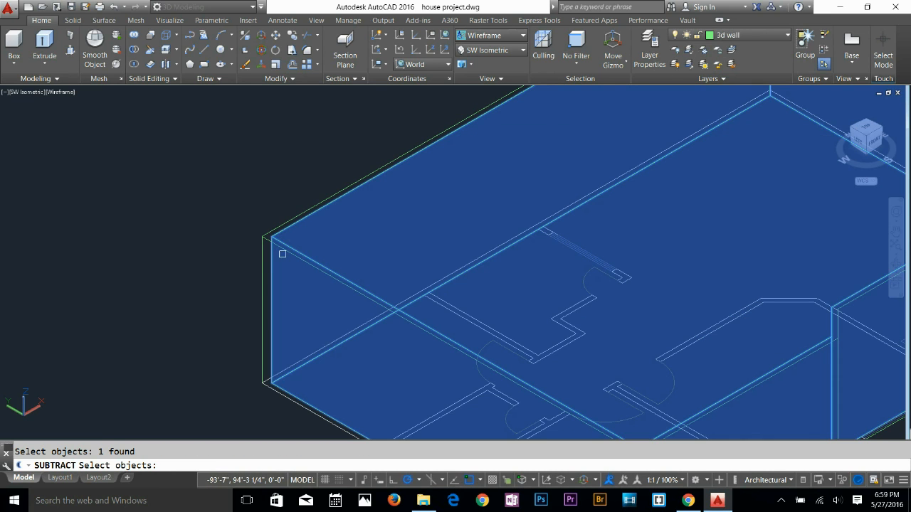
key("Return")
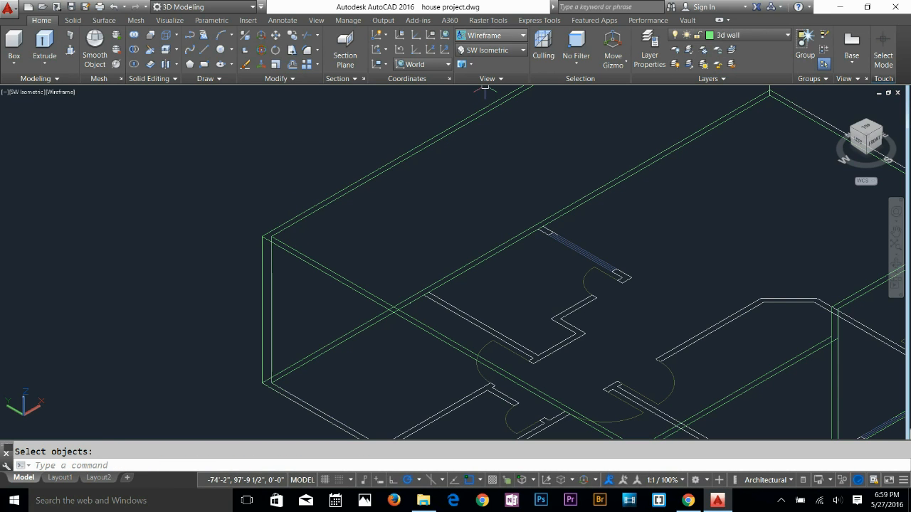
left_click(490, 35)
left_click(480, 102)
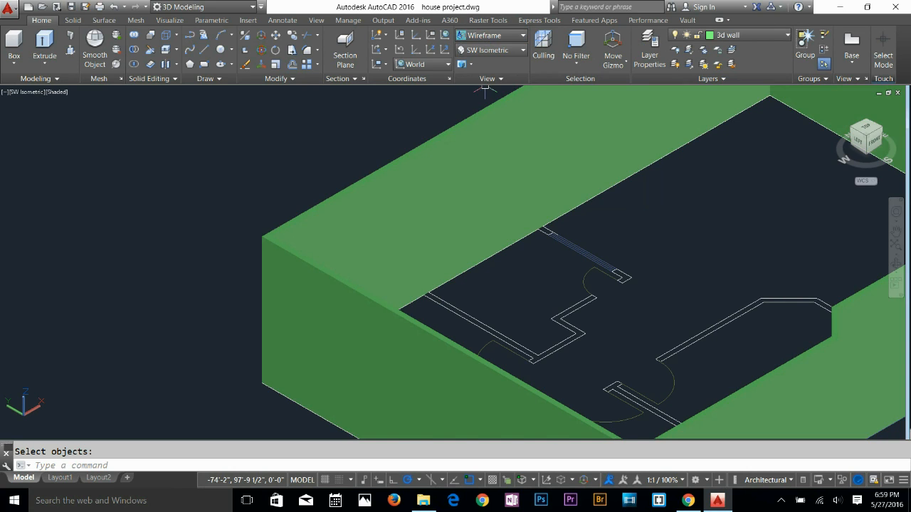
Inspect the hollow shaded exterior walls from several angles and zoom levels
scroll(444, 152, "down", 4)
scroll(657, 205, "up", 2)
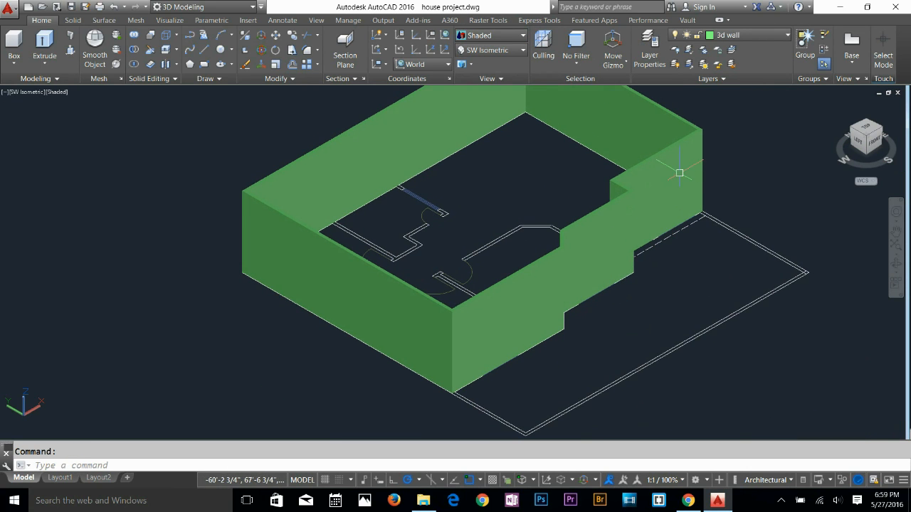
scroll(666, 125, "up", 2)
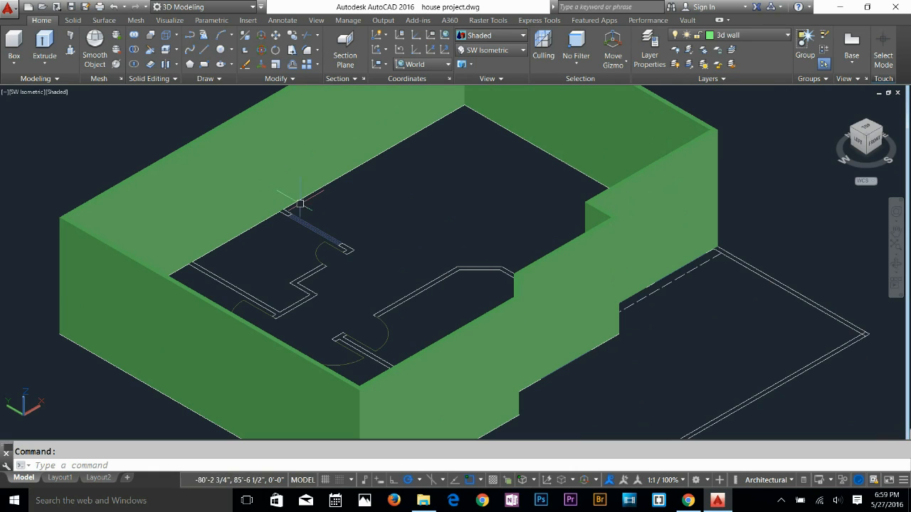
scroll(379, 275, "down", 2)
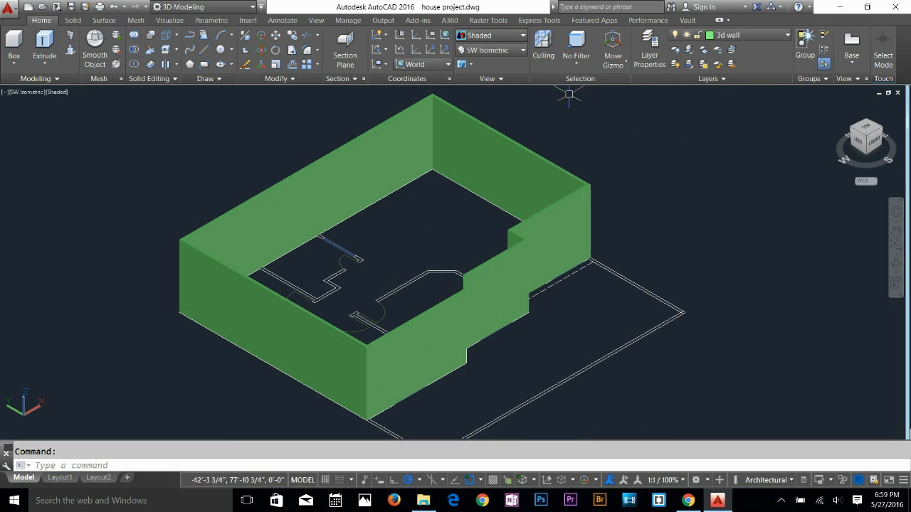
middle_click_drag(418, 392, 362, 315, "shift")
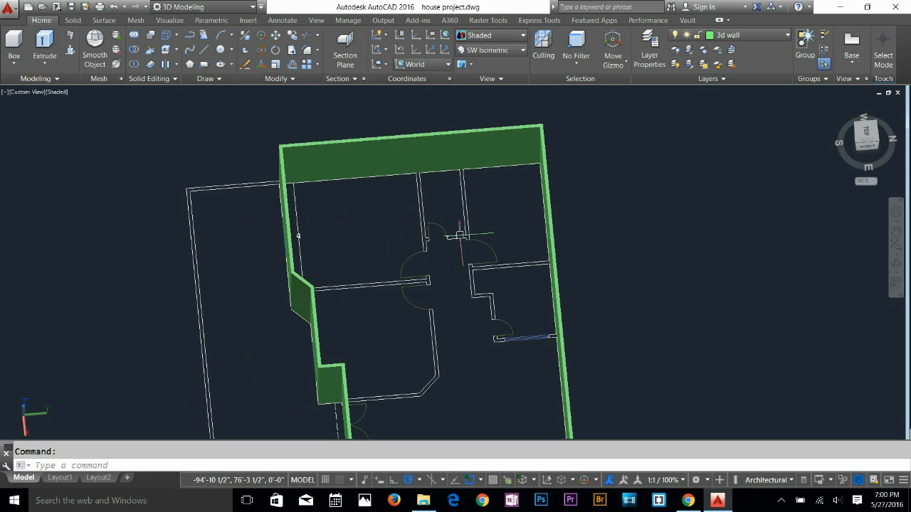
middle_click_drag(420, 285, 323, 349, "shift")
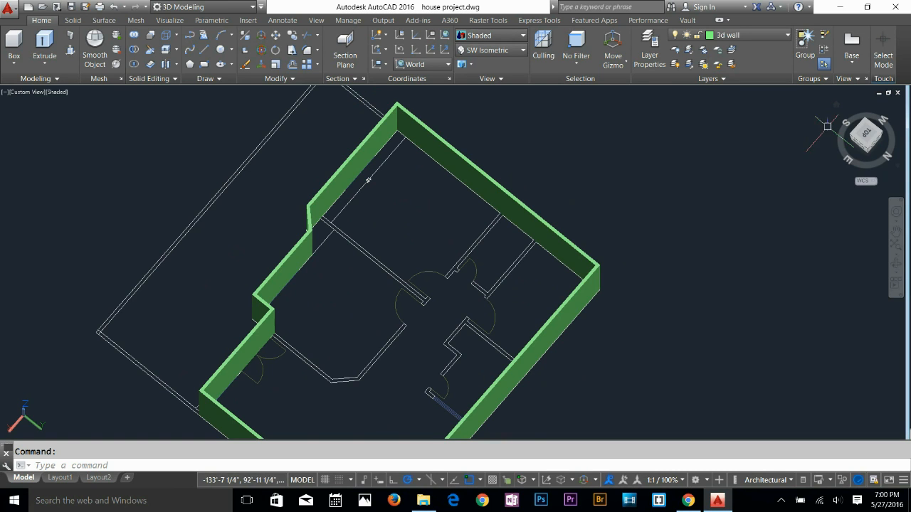
Switch to the Top view and set the visual style to 2D Wireframe
left_click(864, 136)
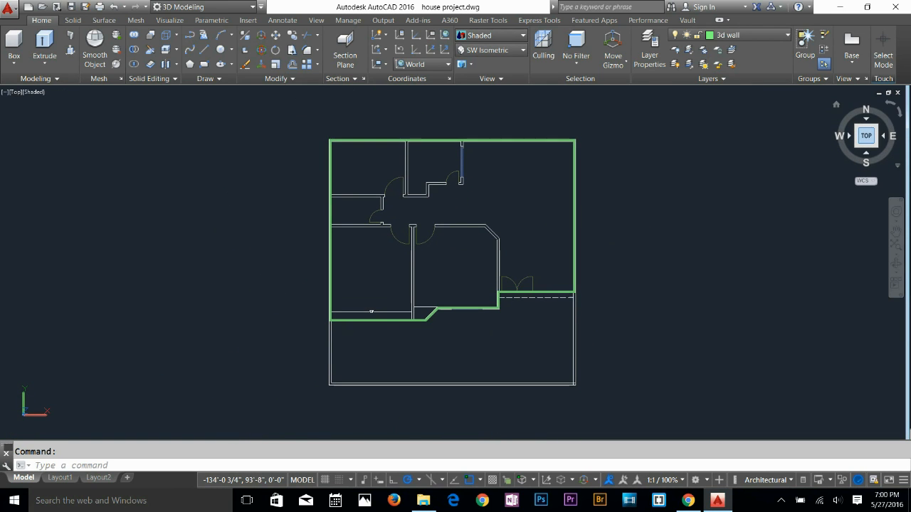
left_click(490, 50)
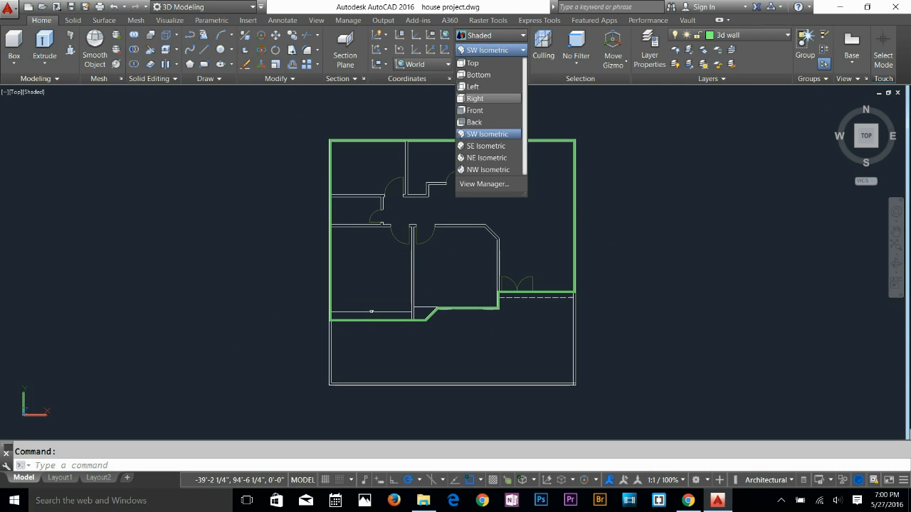
left_click(491, 35)
left_click(480, 59)
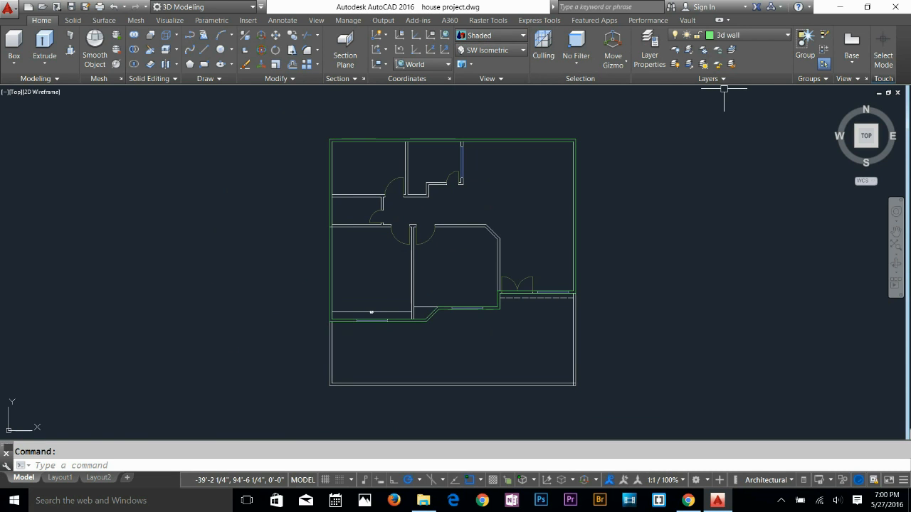
Erase the 13' dimension from the lower-left room of the plan
scroll(425, 302, "up", 4)
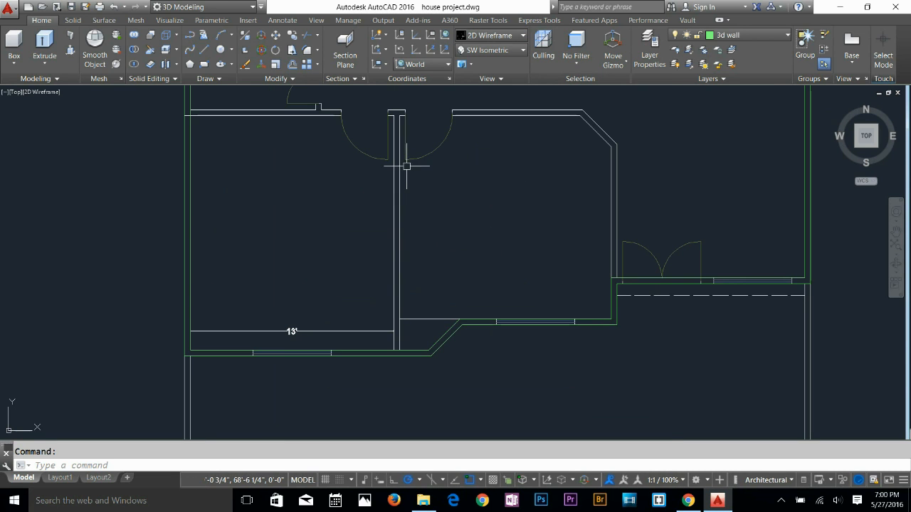
middle_click_drag(407, 166, 380, 267)
scroll(370, 270, "down", 2)
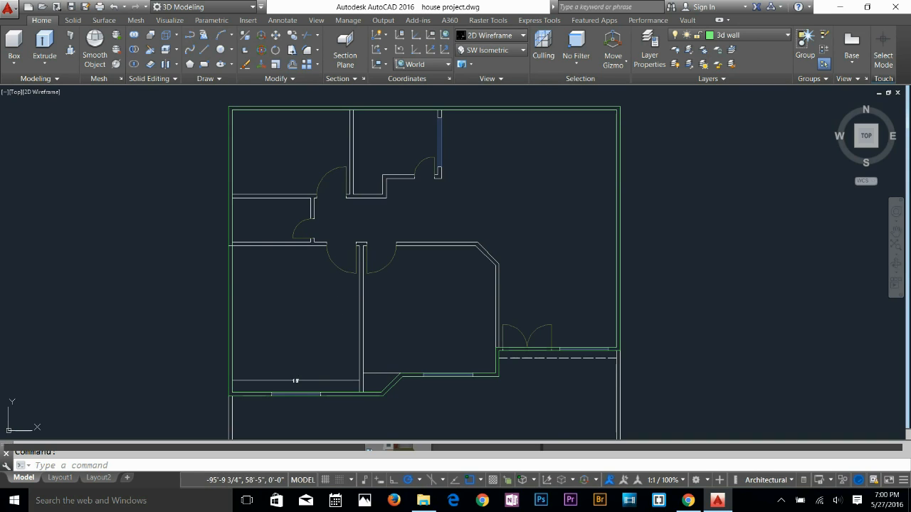
left_click(298, 383)
key("Delete")
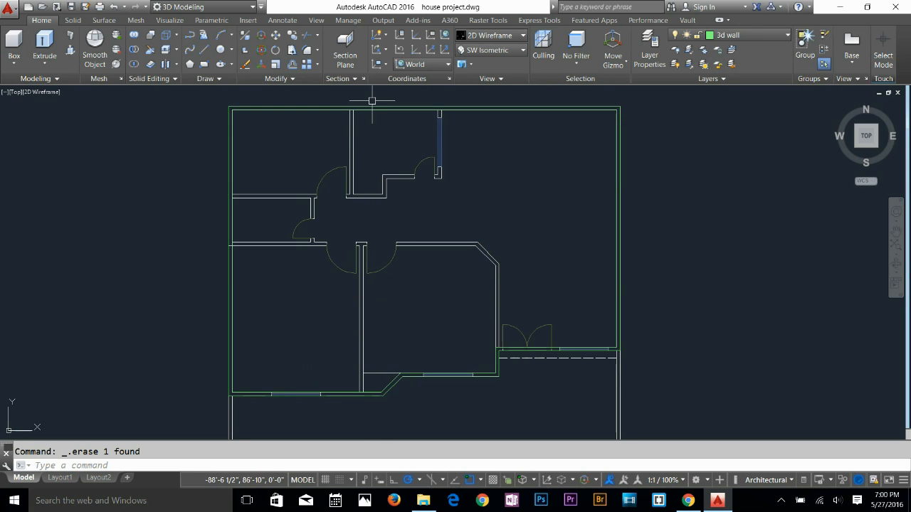
key("Escape")
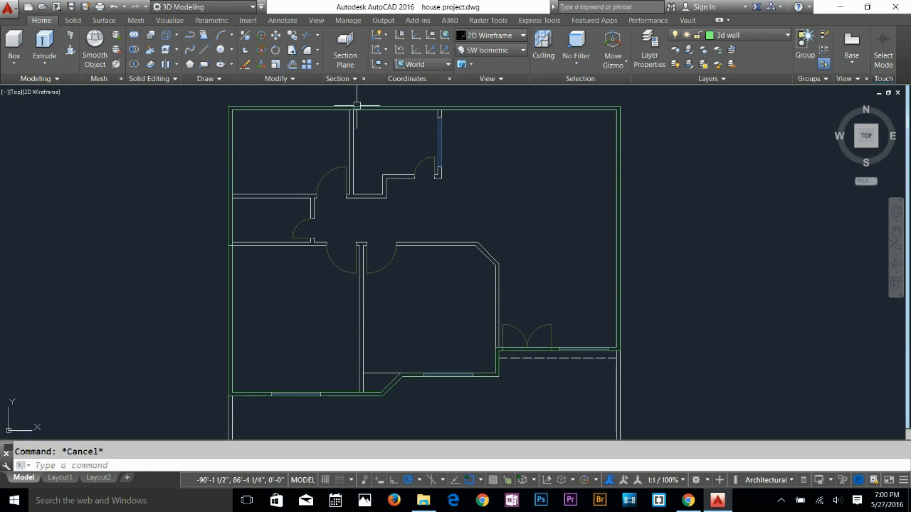
type("BO")
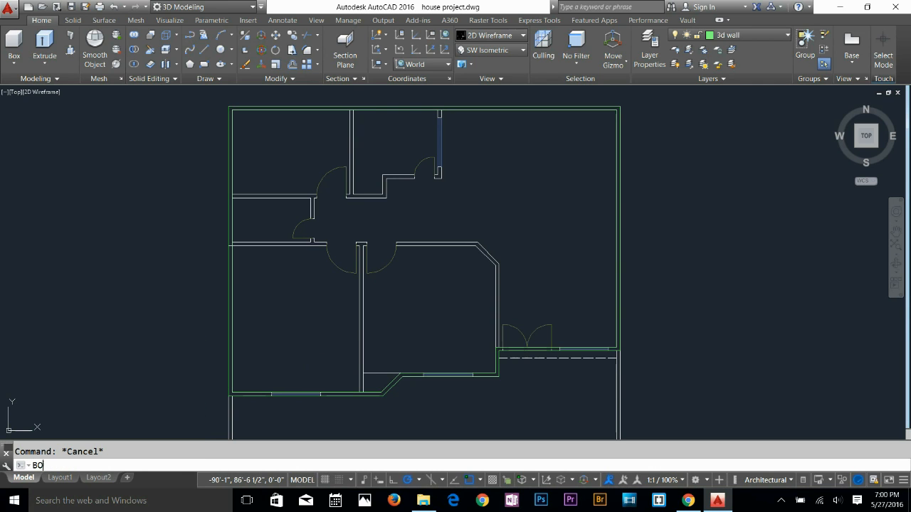
key("Return")
left_click(546, 189)
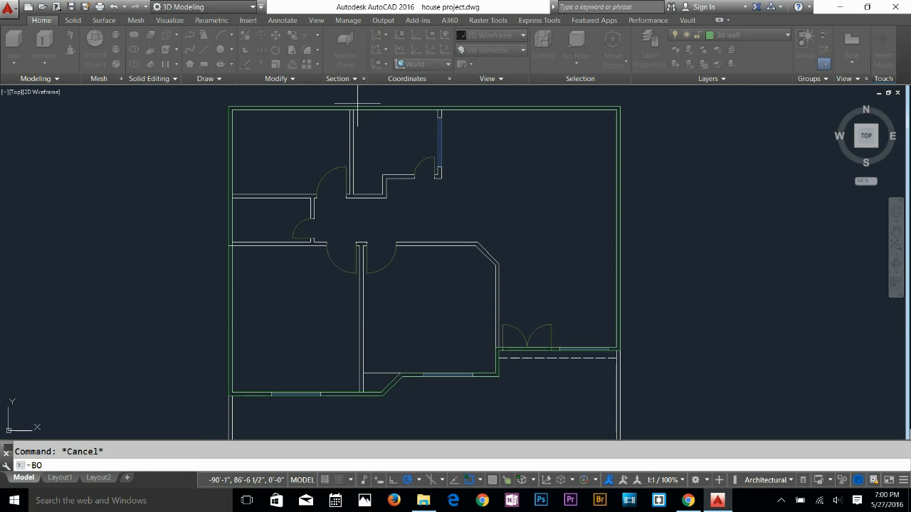
scroll(292, 260, "up", 2)
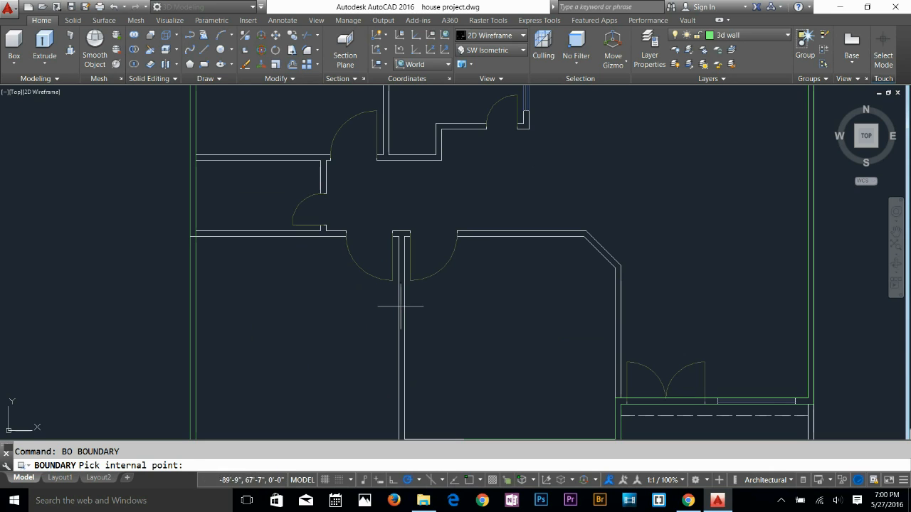
middle_click_drag(400, 307, 387, 263)
left_click(387, 274)
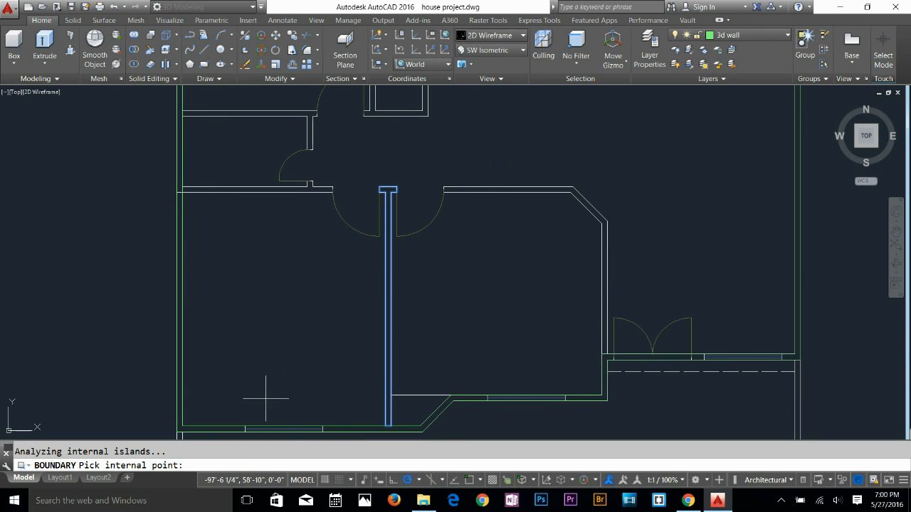
key("Escape")
Try to trace the interior walls with Boundary, picking points inside the dividing wall, the angled wall and the walls around the upper-left rooms
scroll(406, 315, "up", 3)
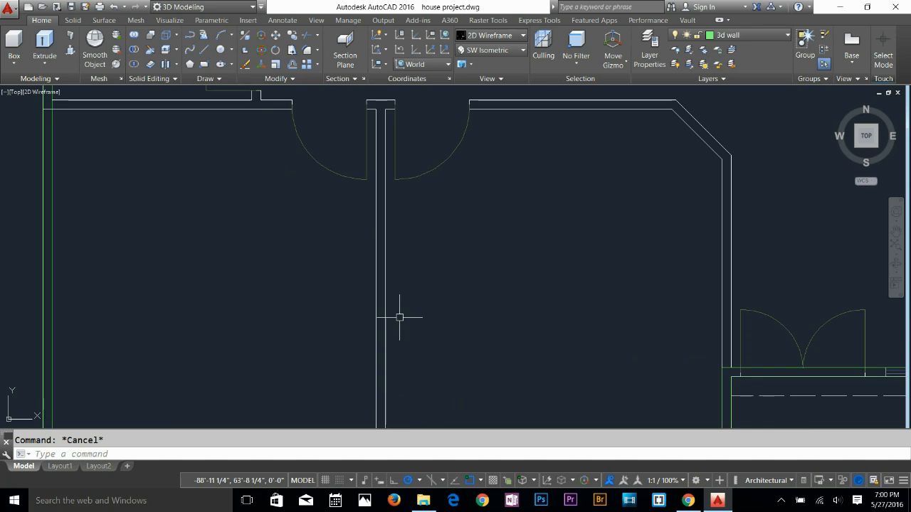
middle_click_drag(409, 345, 407, 332)
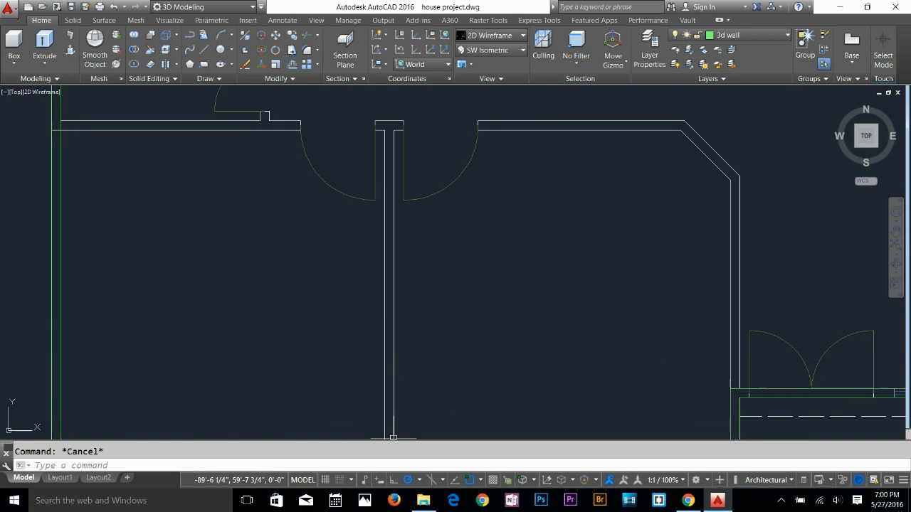
middle_click_drag(393, 376, 421, 322)
type("b")
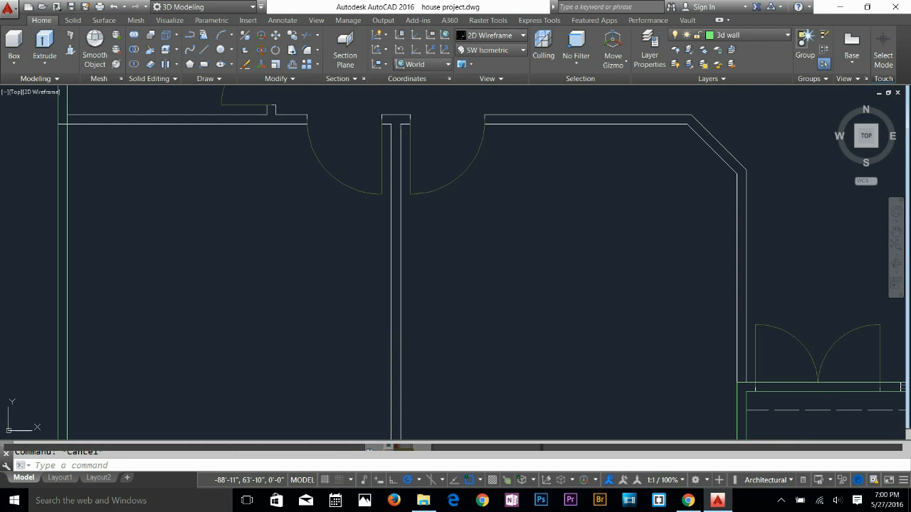
key("Return")
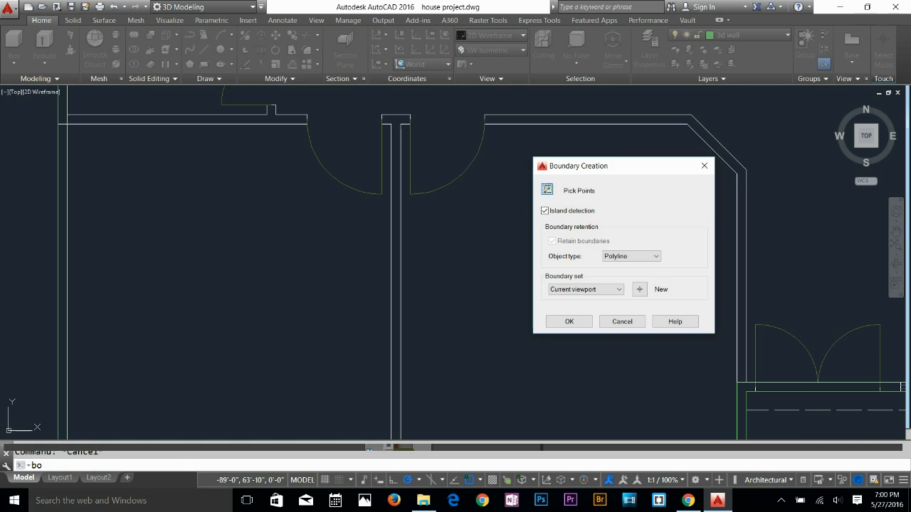
left_click(547, 189)
left_click(399, 275)
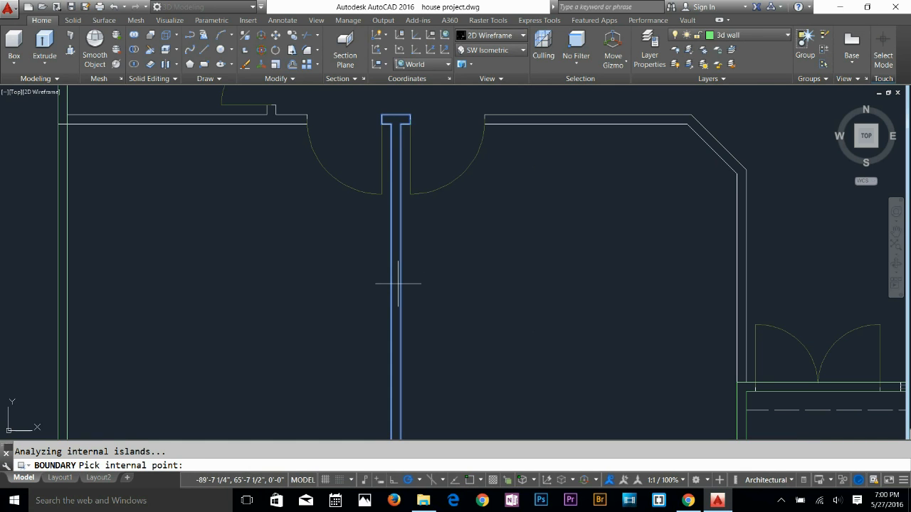
middle_click_drag(399, 276, 424, 161)
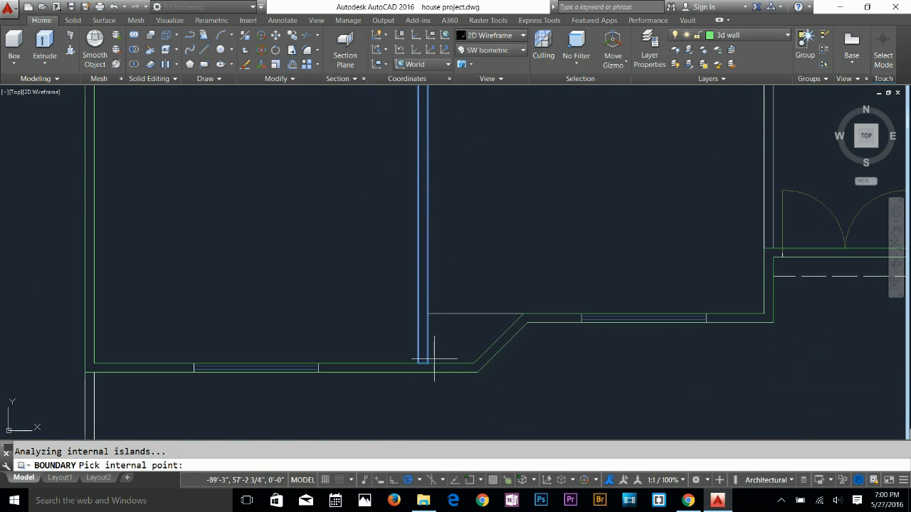
middle_click_drag(433, 308, 404, 409)
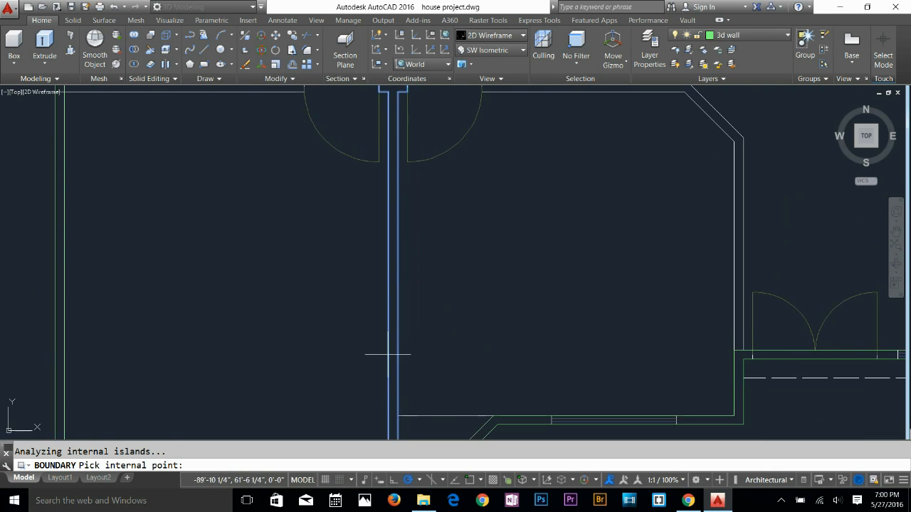
scroll(388, 354, "down", 1)
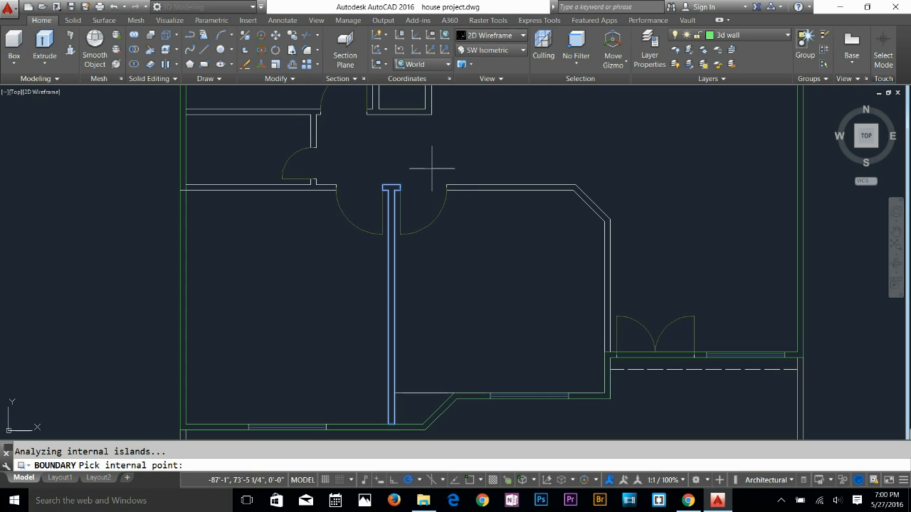
left_click(535, 189)
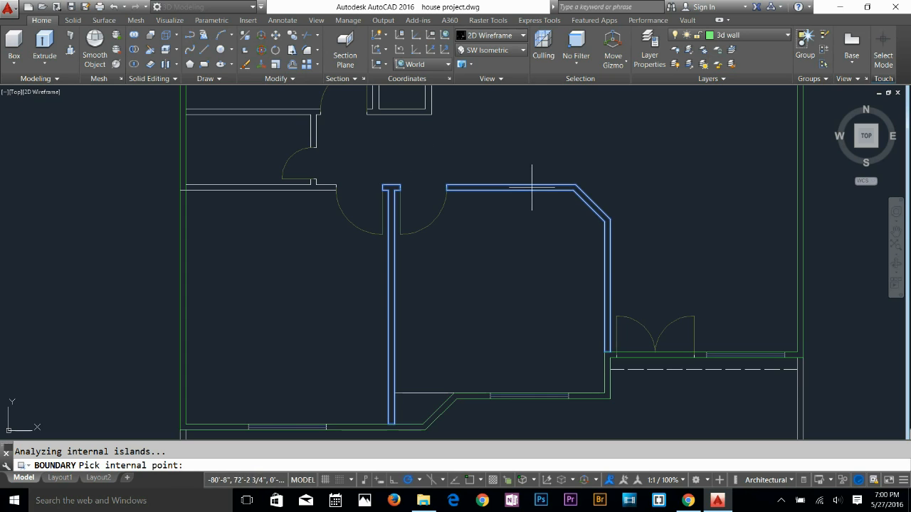
left_click(245, 188)
left_click(277, 113)
middle_click_drag(345, 164, 351, 197)
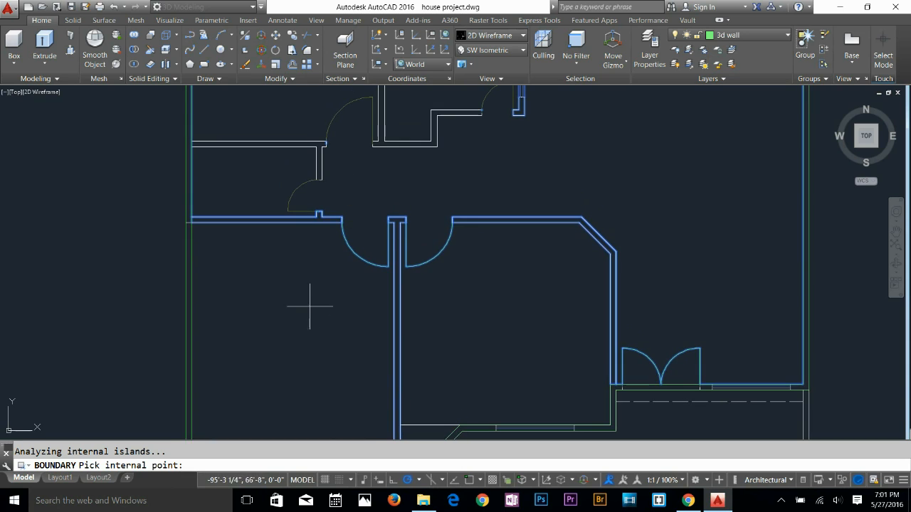
scroll(305, 290, "down", 2)
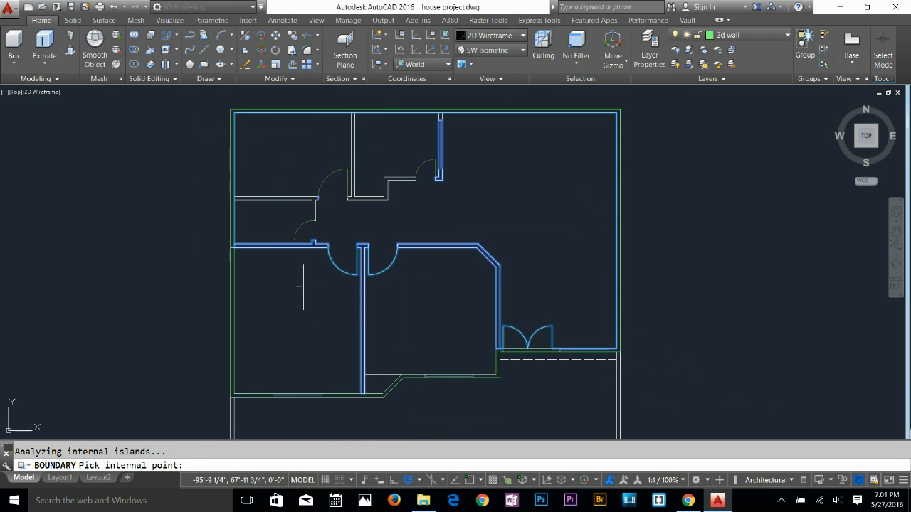
left_click(351, 165)
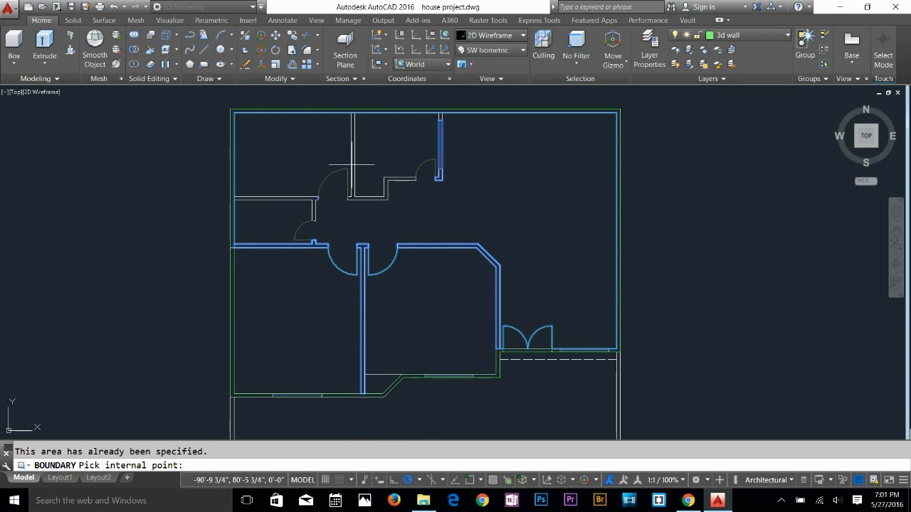
key("Escape")
Create closed boundary polylines inside every interior wall segment, including the dividing wall, the angled wall and the short stubs beside the upper window
scroll(366, 271, "up", 1)
scroll(365, 269, "down", 1)
type("bo")
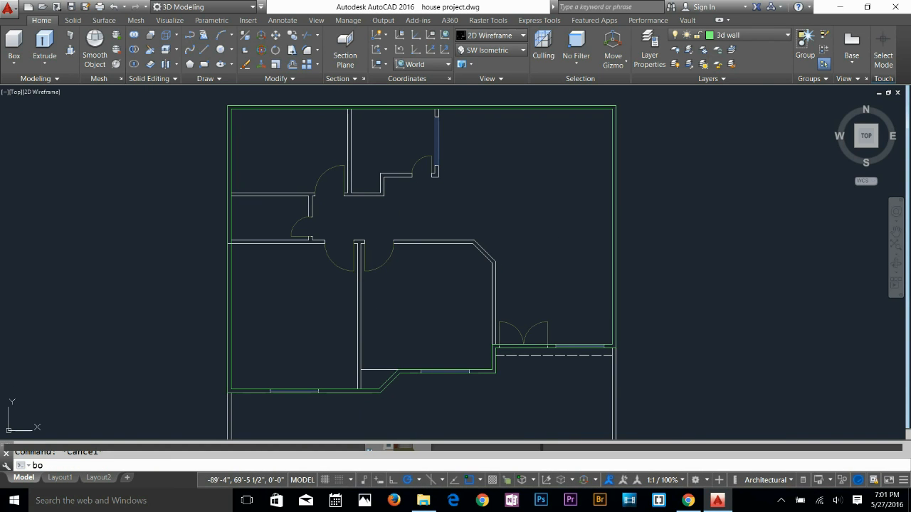
key("Return")
left_click(546, 190)
left_click(361, 276)
scroll(418, 256, "up", 2)
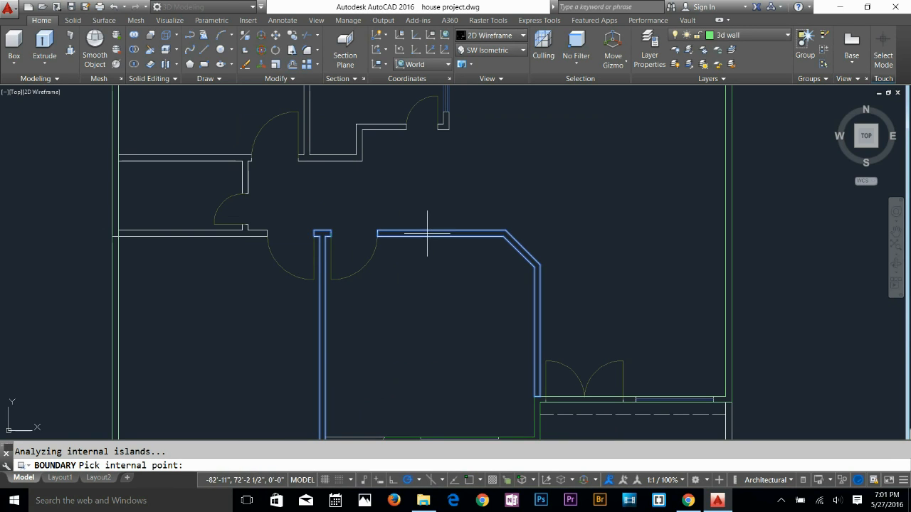
left_click(224, 232)
left_click(245, 165)
left_click(334, 158)
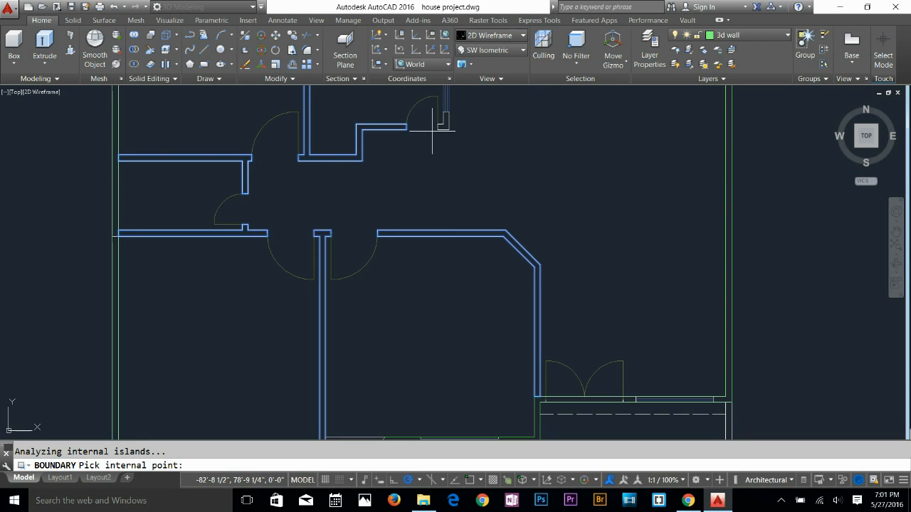
middle_click_drag(446, 127, 421, 283)
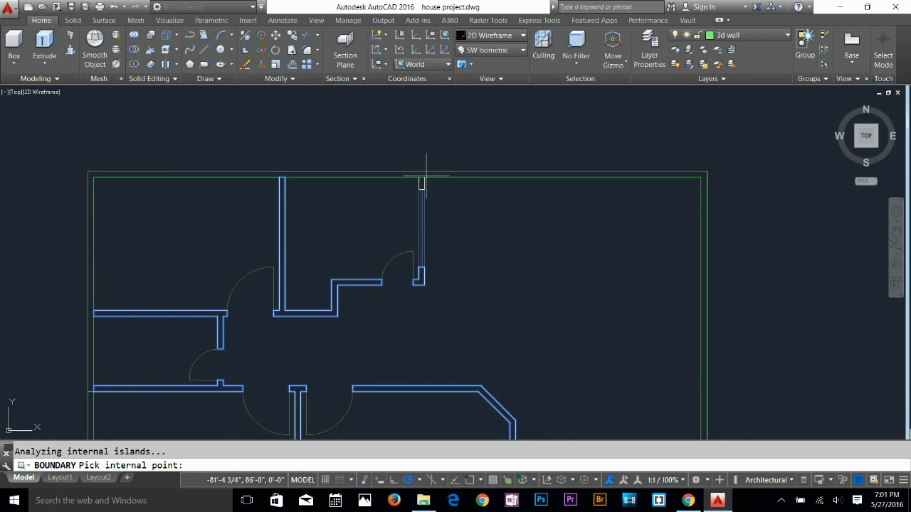
scroll(472, 193, "down", 2)
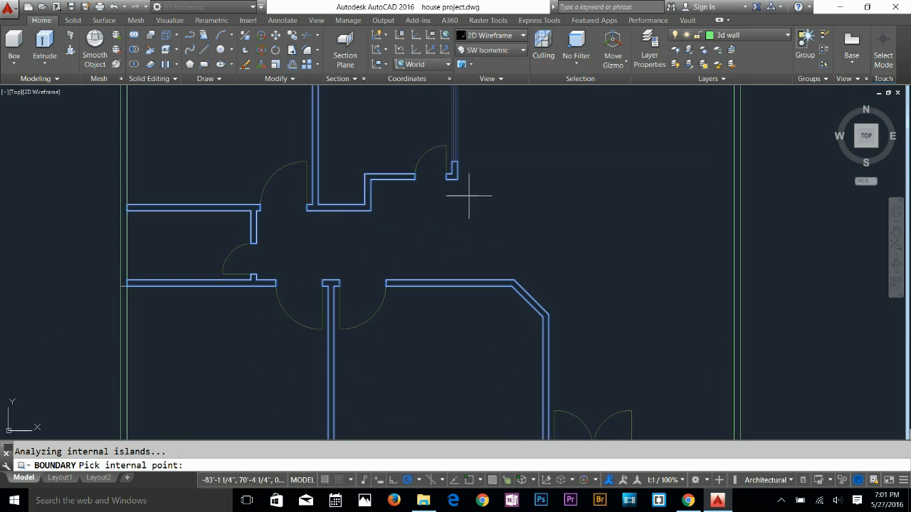
key("Return")
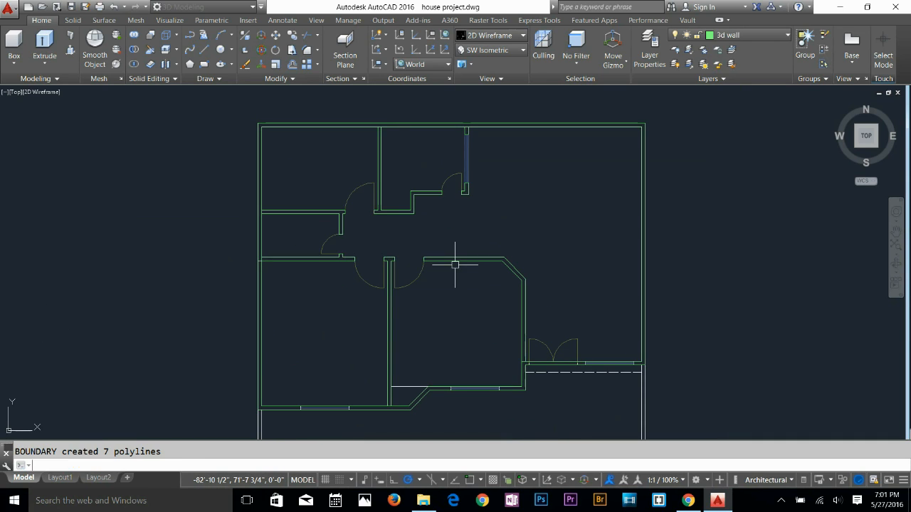
Check the closed boundary of the dividing wall by selecting it, and set the view to SW Isometric
left_click(387, 339)
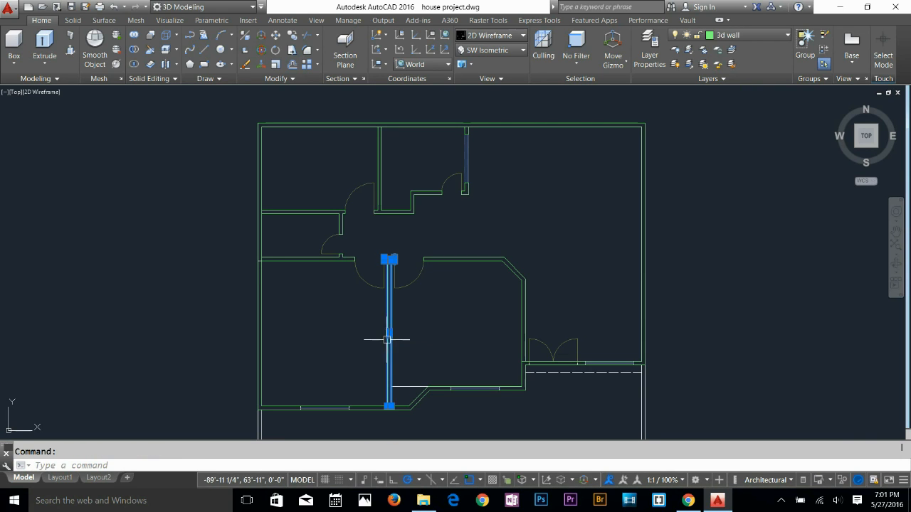
left_click(466, 261)
key("Escape")
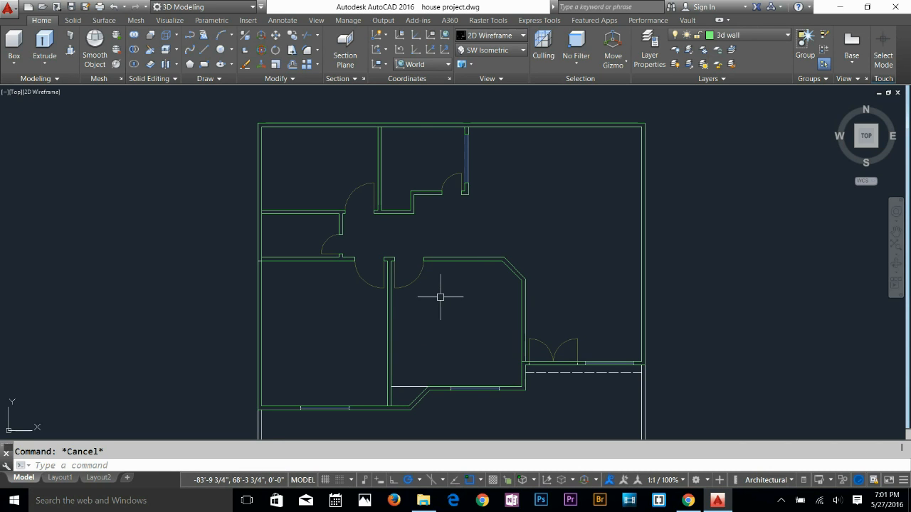
left_click(491, 50)
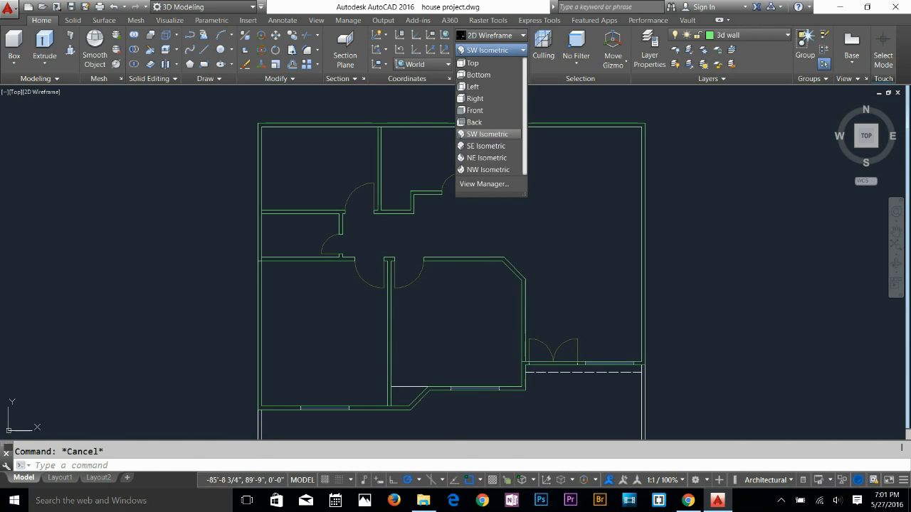
left_click(473, 132)
scroll(416, 253, "up", 2)
key("Escape")
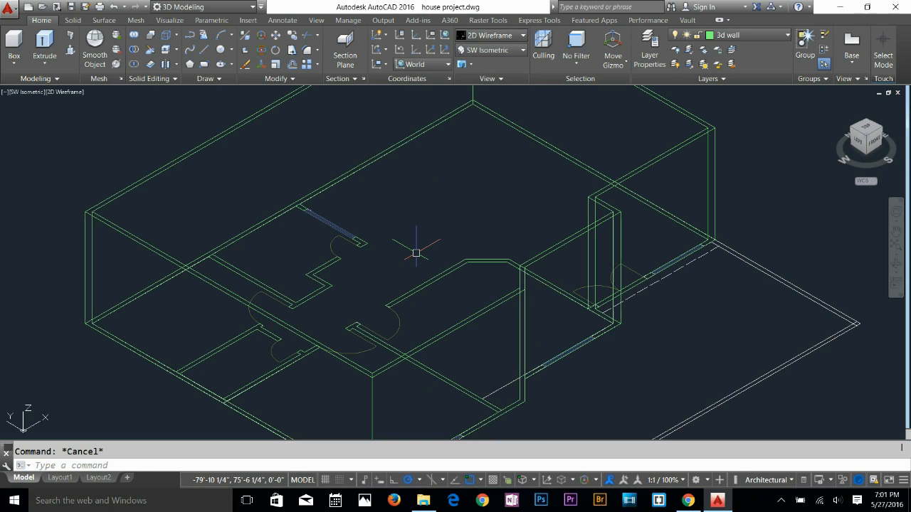
Extrude all the interior wall boundary polylines, including the window stubs, dividing wall and angled wall, to a height of 10'
type("ex")
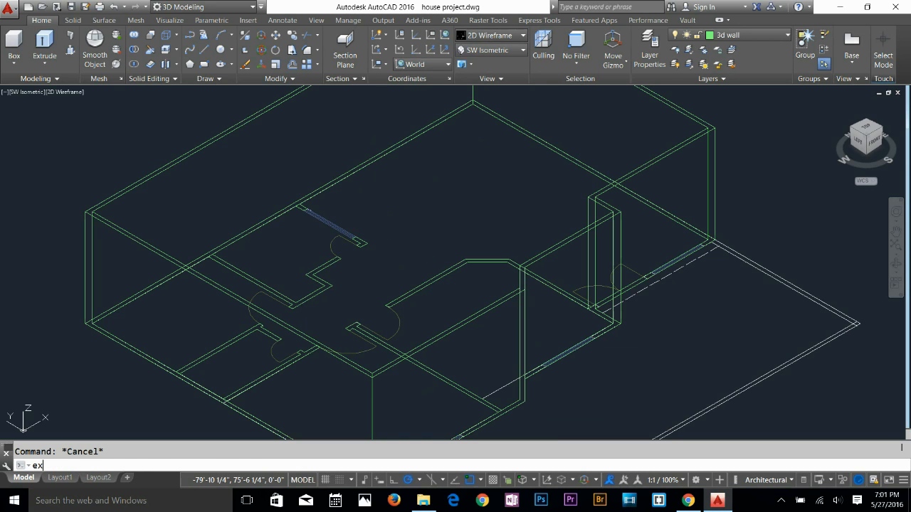
type("t")
key("Return")
left_click(329, 285)
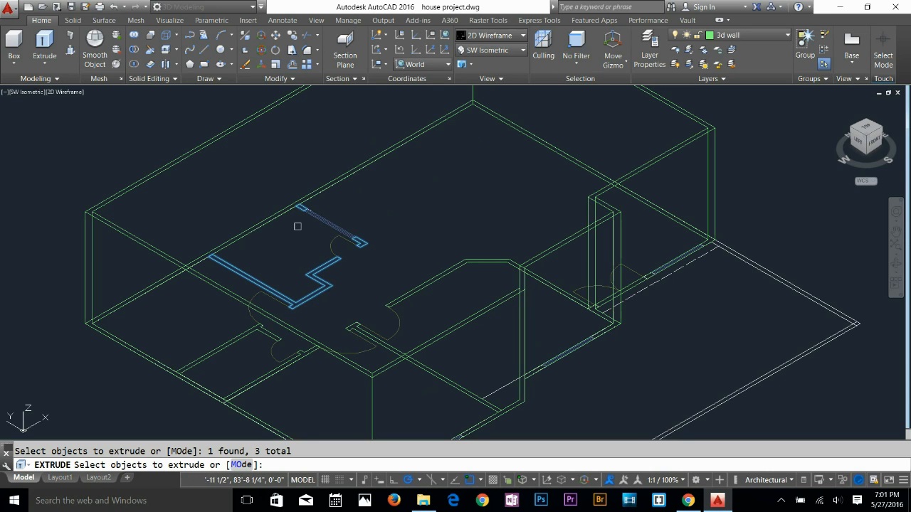
left_click(264, 378)
left_click(285, 339)
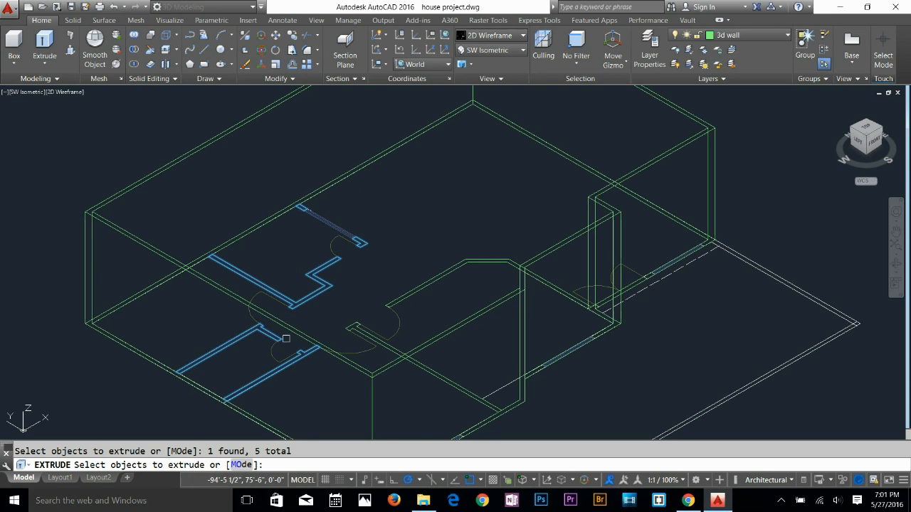
left_click(376, 343)
left_click(412, 289)
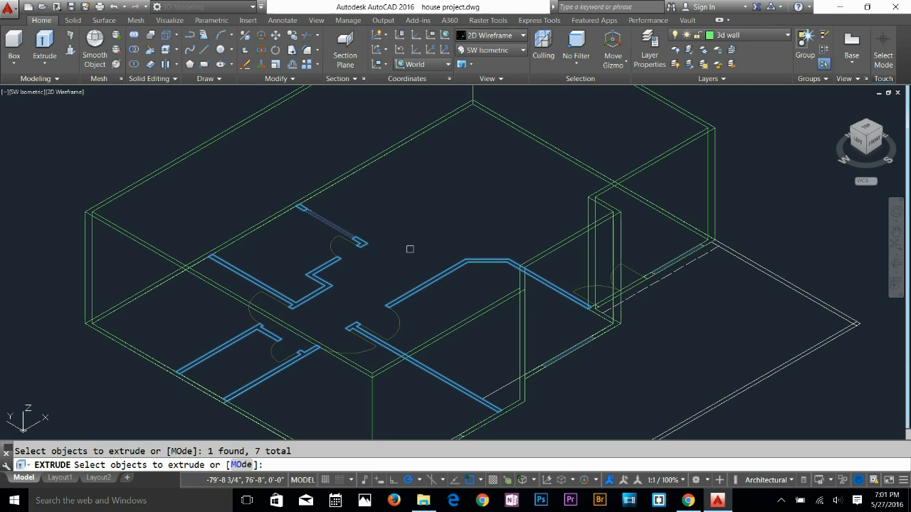
key("Return")
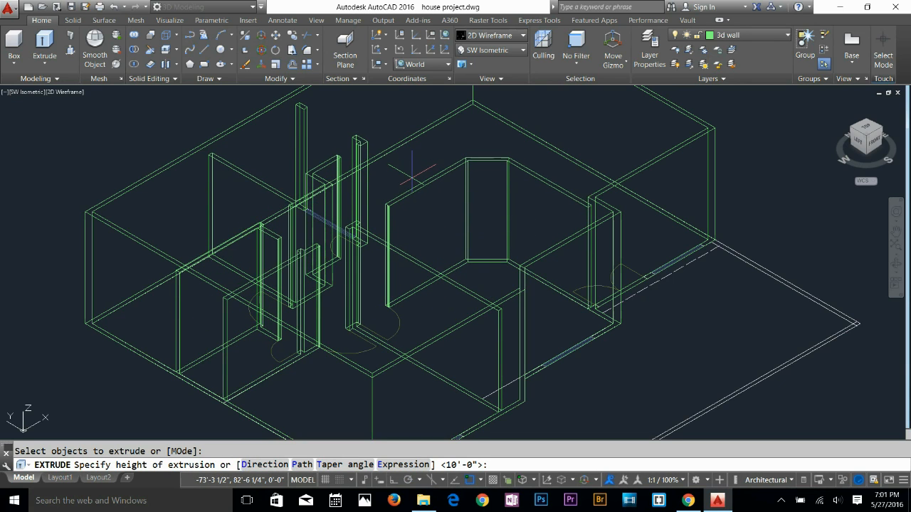
type("10'")
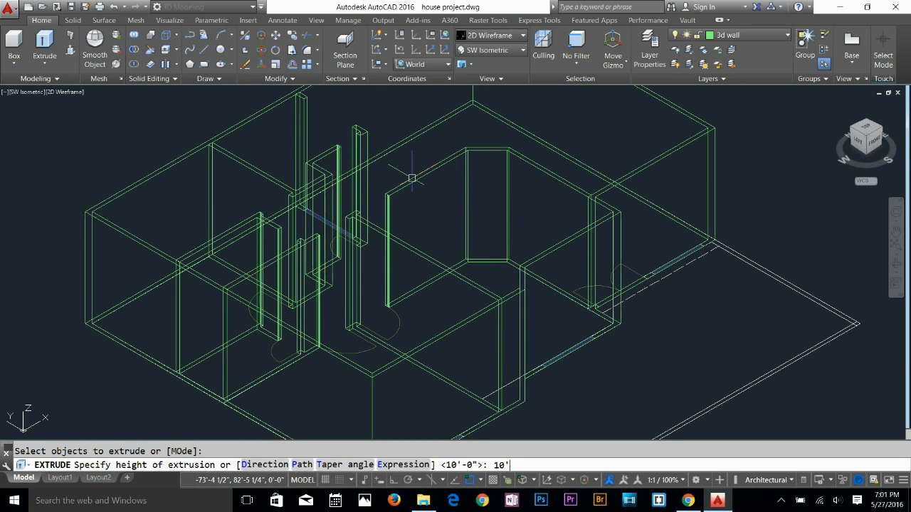
key("Return")
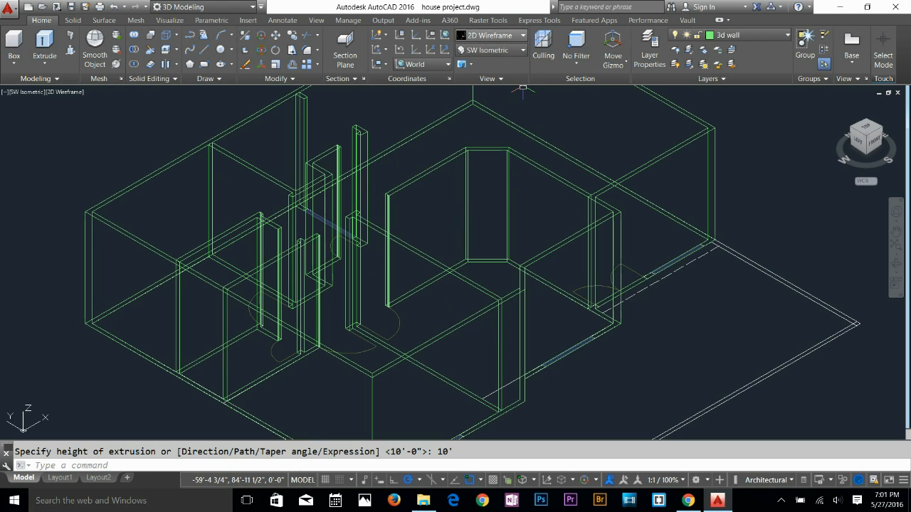
Set the visual style to Shaded and examine the interior and exterior walls from several angles
left_click(491, 34)
left_click(479, 106)
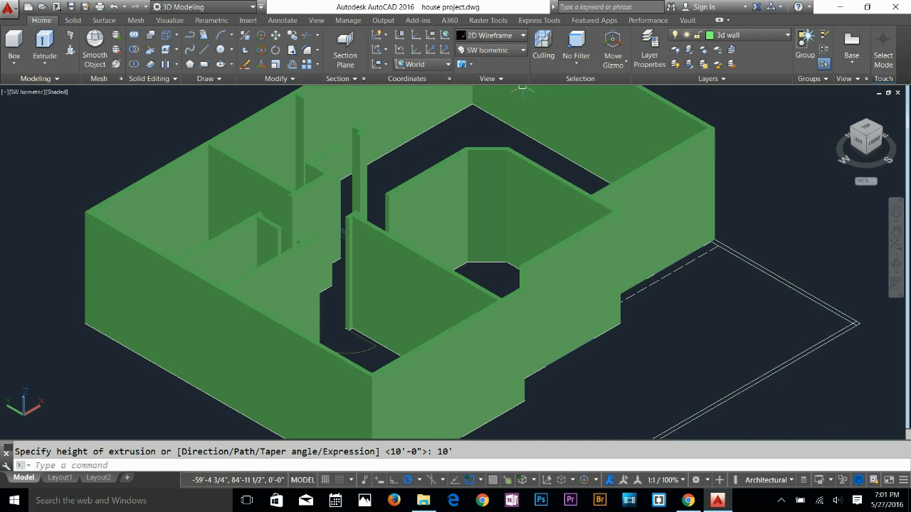
mouse_move(414, 274)
middle_mouse_down("shift")
mouse_move(234, 298)
mouse_move(224, 331)
mouse_move(226, 302)
mouse_move(131, 217)
mouse_move(111, 299)
mouse_move(100, 284)
mouse_move(335, 311)
mouse_move(402, 277)
mouse_move(403, 258)
mouse_move(384, 250)
middle_mouse_up("shift")
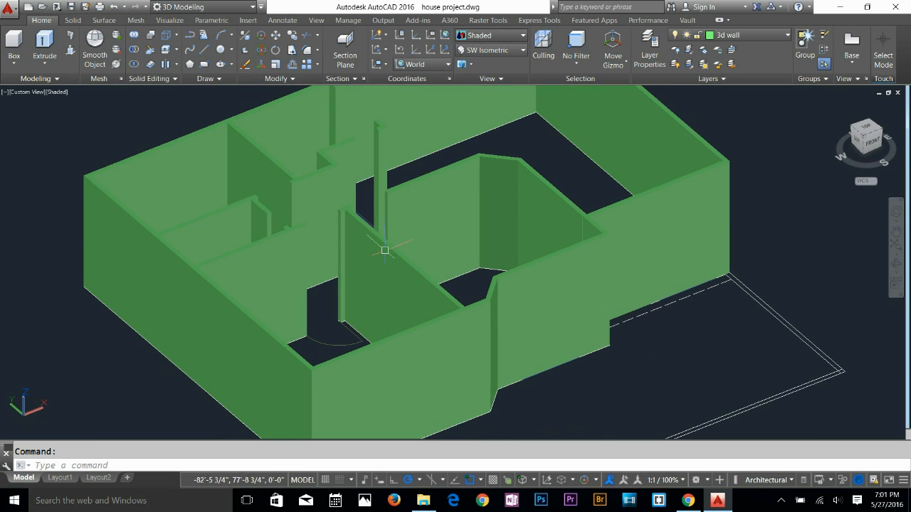
middle_click_drag(389, 373, 439, 287)
middle_click_drag(507, 309, 461, 322, "shift")
middle_click_drag(542, 283, 368, 337)
middle_click_drag(476, 307, 515, 283, "shift")
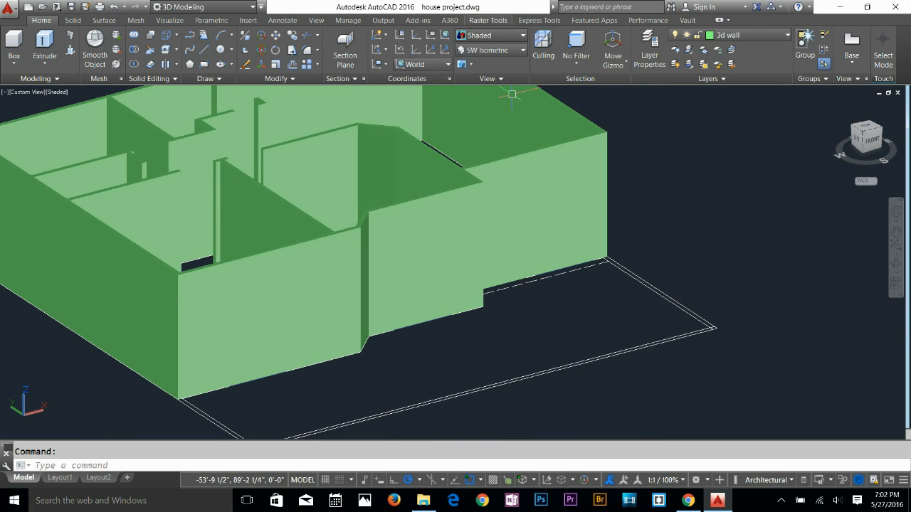
Set the visual style to Wireframe and bring the whole house into view
left_click(491, 35)
left_click(478, 184)
middle_click_drag(512, 93, 647, 107)
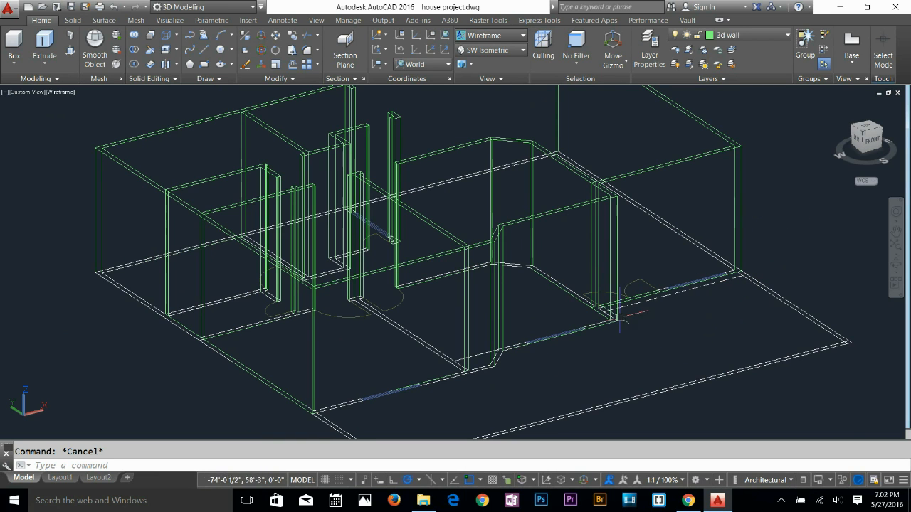
scroll(444, 235, "down", 4)
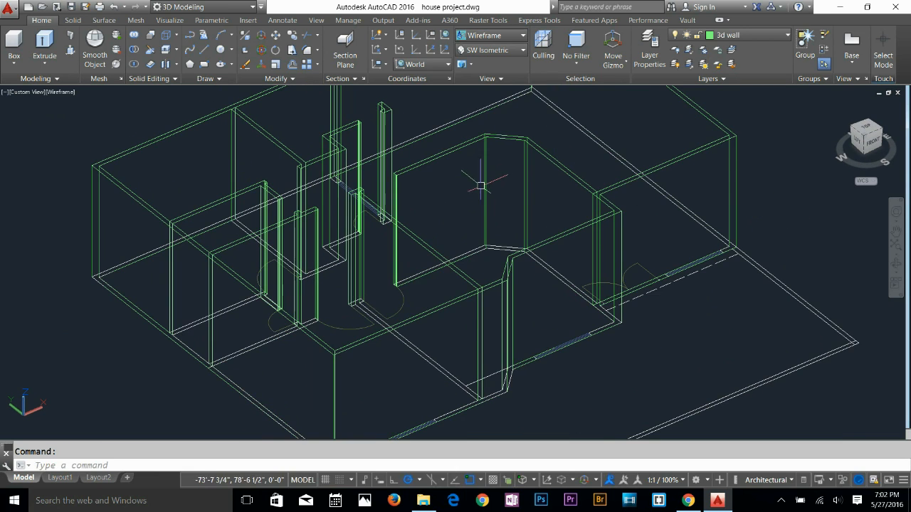
scroll(491, 222, "up", 2)
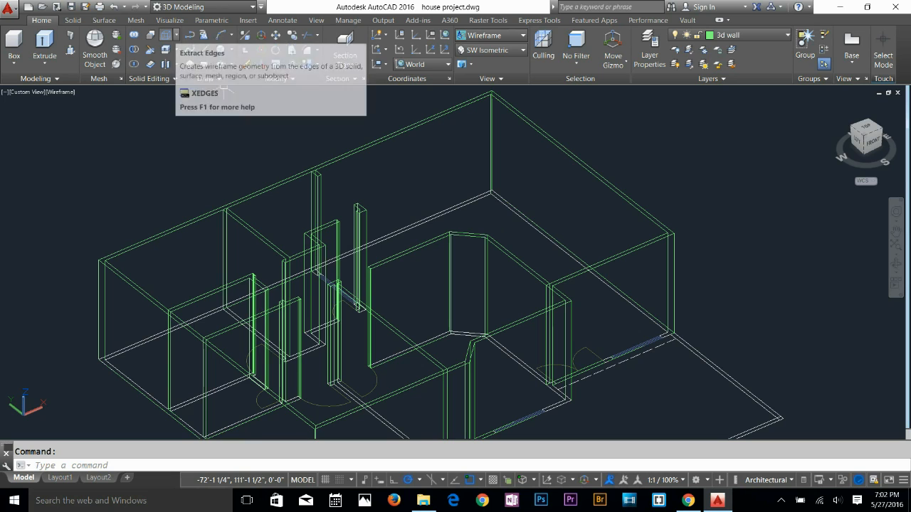
Copy only the top face of the exterior walls from its outer corner to an empty area beside the house
left_click(174, 34)
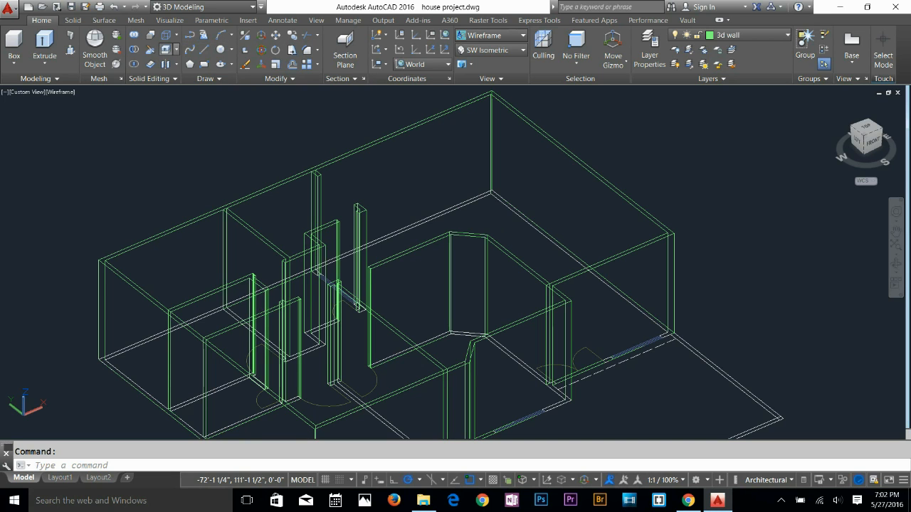
left_click(176, 49)
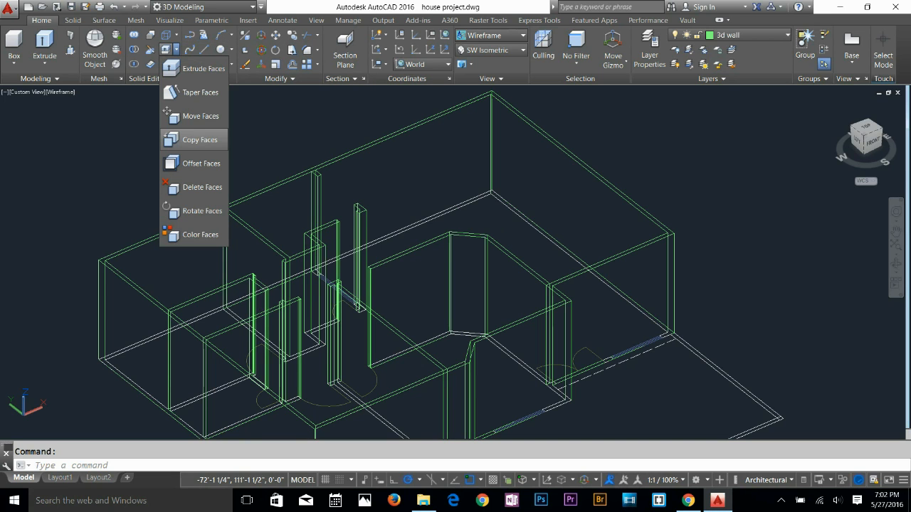
left_click(186, 140)
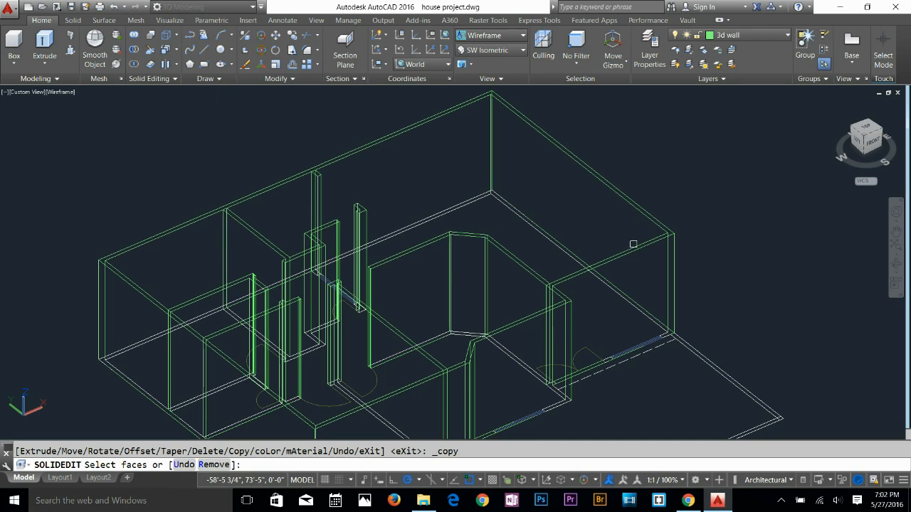
left_click(655, 247)
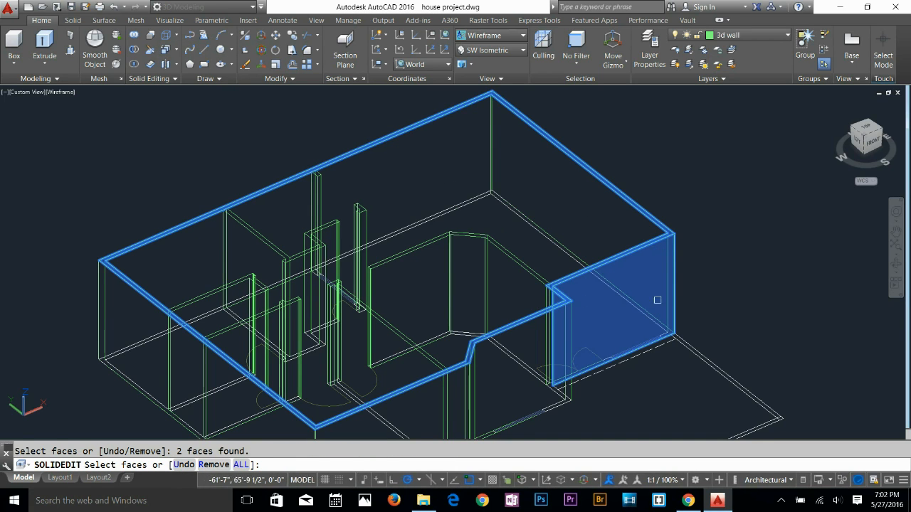
left_click(659, 290, "shift")
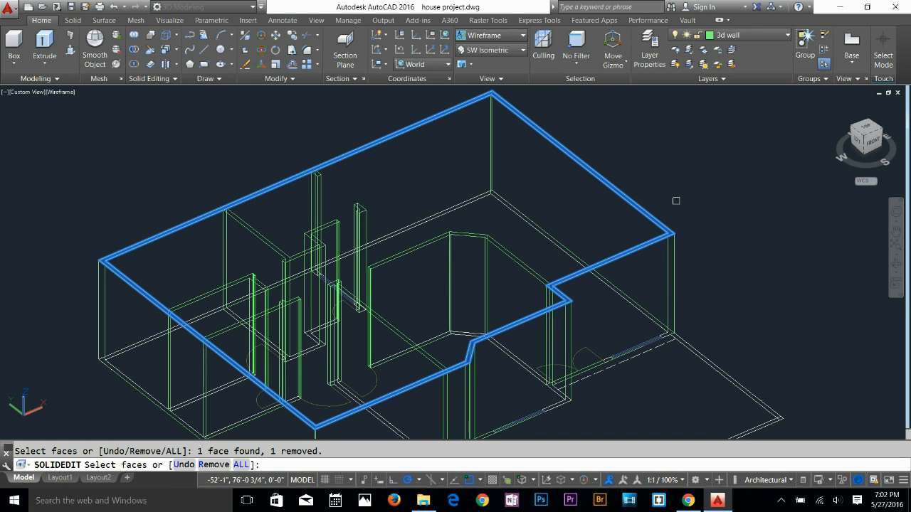
key("Return")
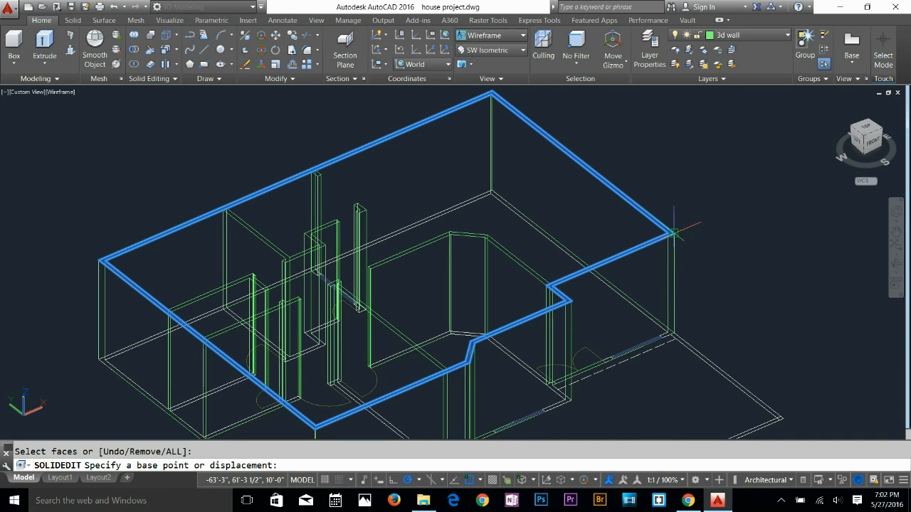
left_click(673, 232)
scroll(627, 245, "down", 4)
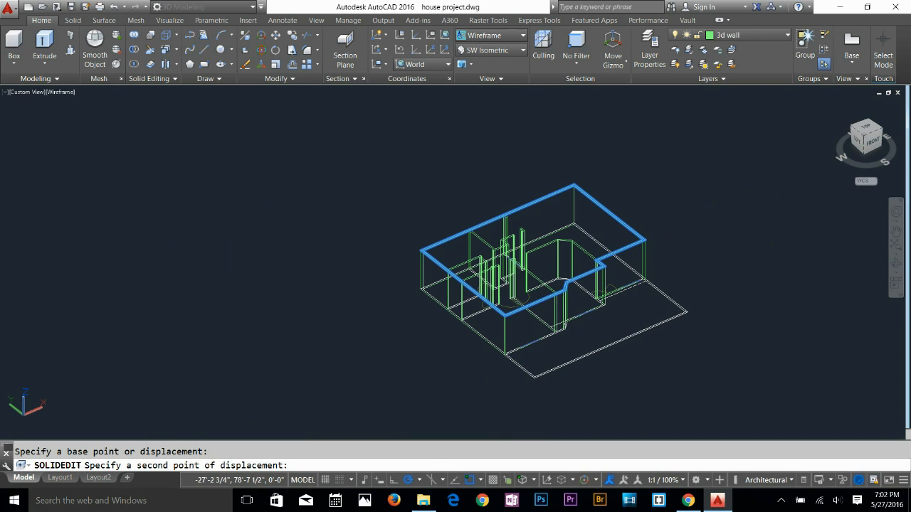
left_click(760, 173)
middle_click_drag(733, 183, 676, 225)
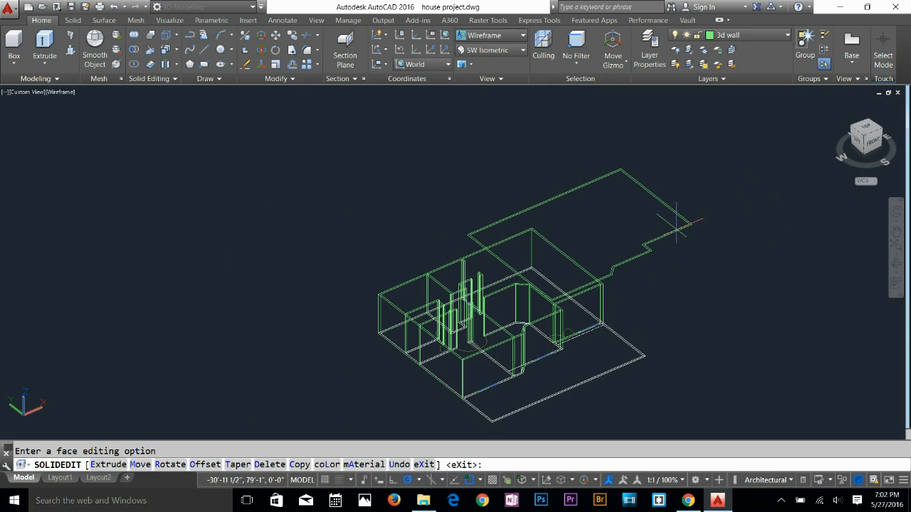
key("Escape")
scroll(683, 251, "up", 3)
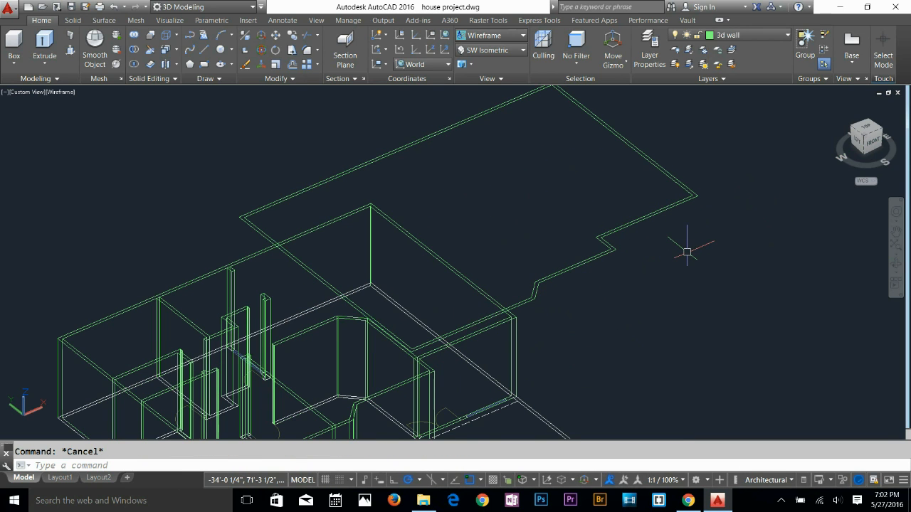
Explode the copied wall face into separate lines and check that its edges can be selected individually
type("x")
key("Return")
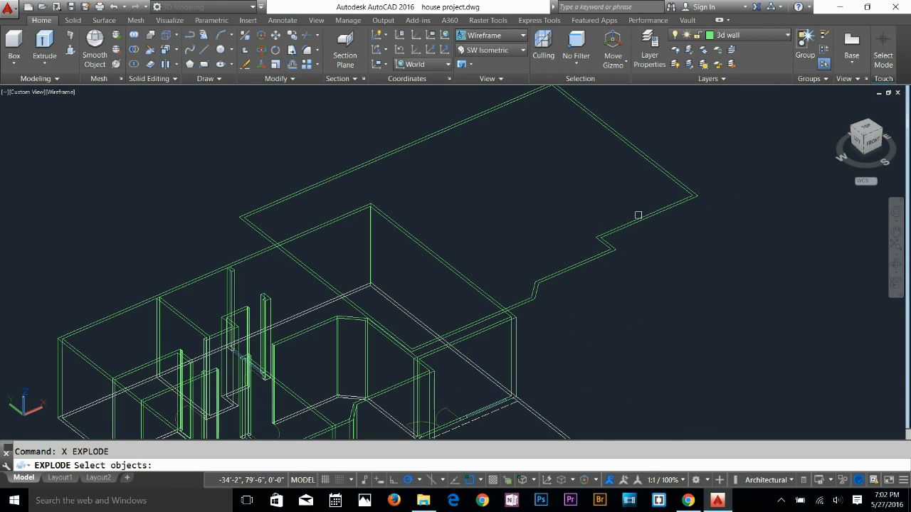
left_click(638, 215)
key("Return")
left_click(638, 216)
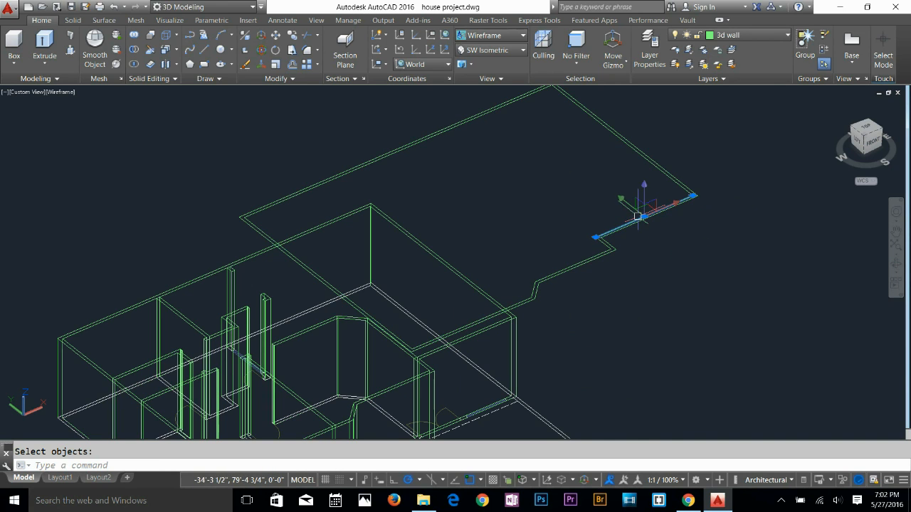
key("Escape")
scroll(638, 227, "up", 2)
left_click(583, 264)
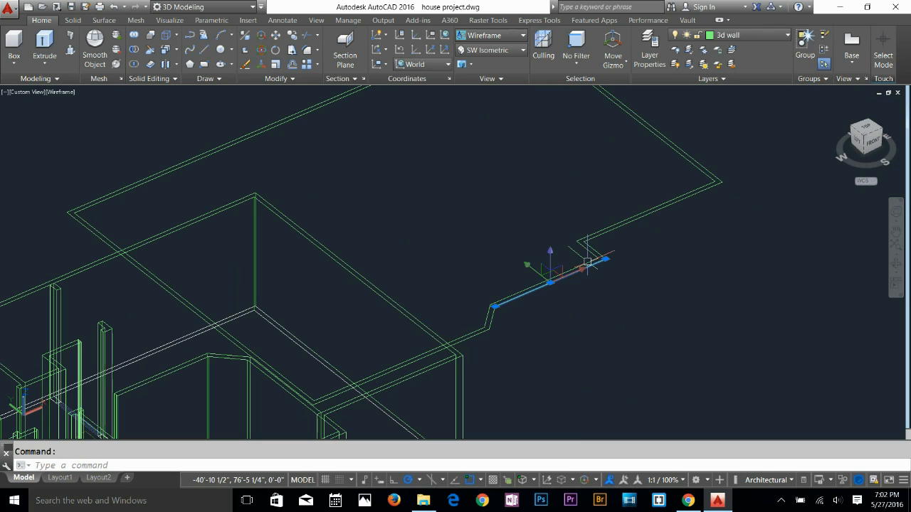
key("Escape")
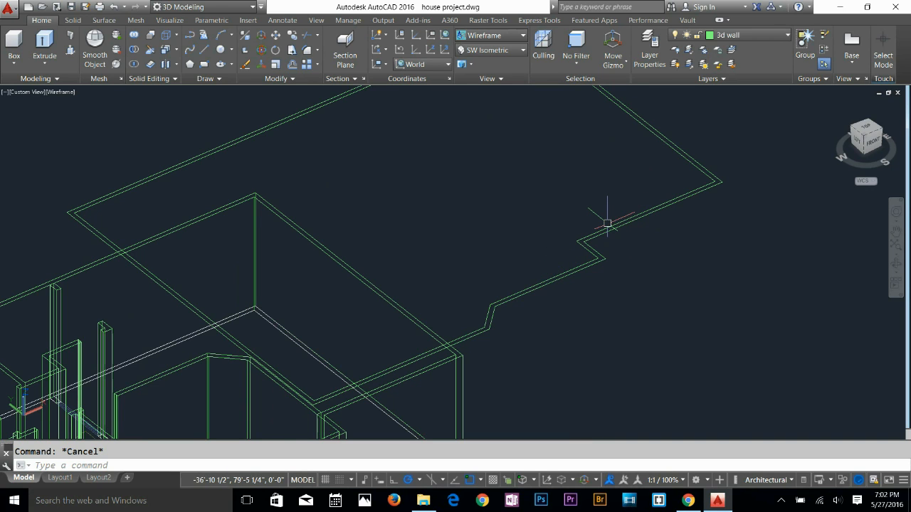
Erase every inner line of the exploded wall face, keeping only the single outer outline of the house
scroll(607, 223, "up", 2)
left_click(597, 222)
key("Delete")
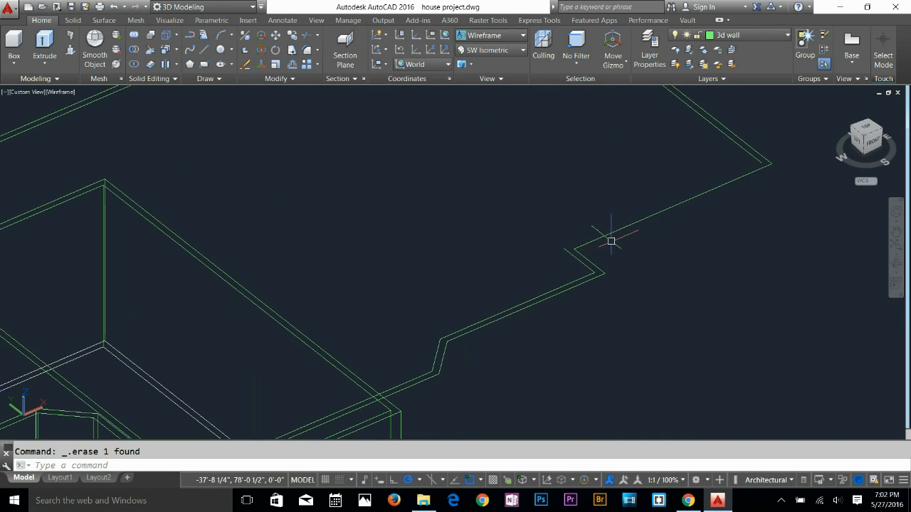
left_click(435, 354)
key("Delete")
scroll(417, 358, "down", 2)
middle_click_drag(418, 359, 646, 237)
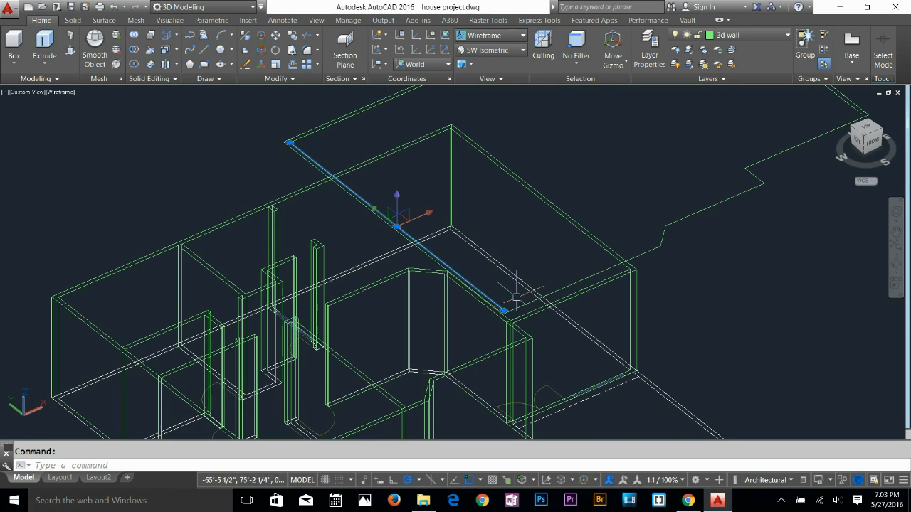
middle_click_drag(325, 118, 297, 181)
left_click(317, 182)
key("Delete")
middle_click_drag(657, 87, 556, 193)
left_click(603, 183)
key("Delete")
middle_click_drag(545, 238, 535, 139)
key("Escape")
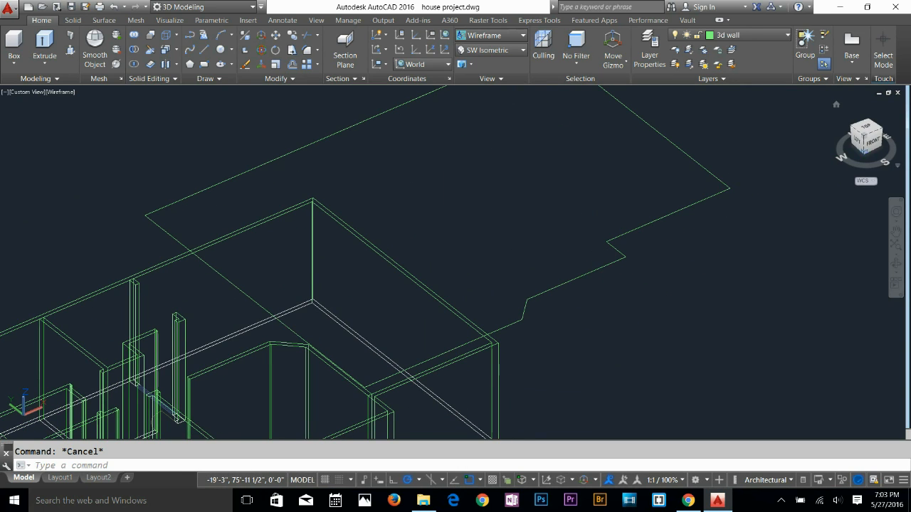
Switch to the Front view and examine the copied outline's elevation relative to the walls
left_click(870, 140)
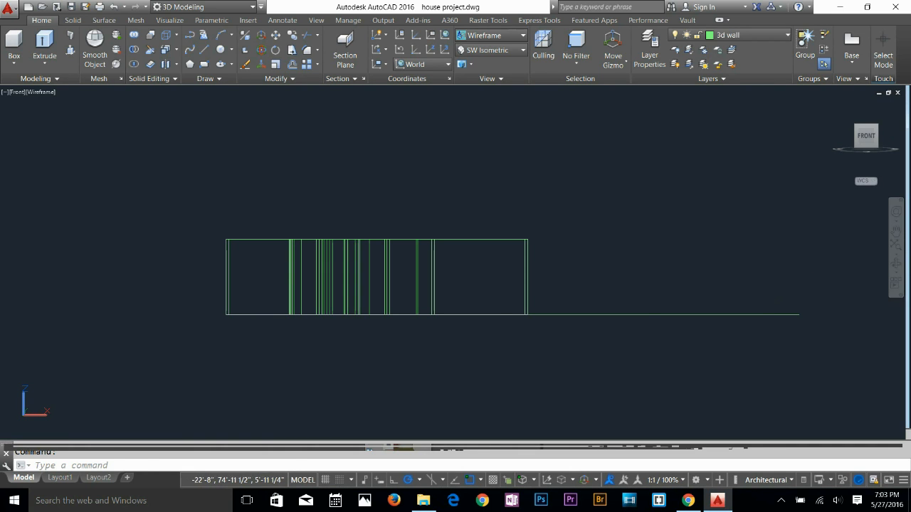
left_click(831, 414)
left_click(723, 291)
key("Escape")
left_click(775, 251)
key("Escape")
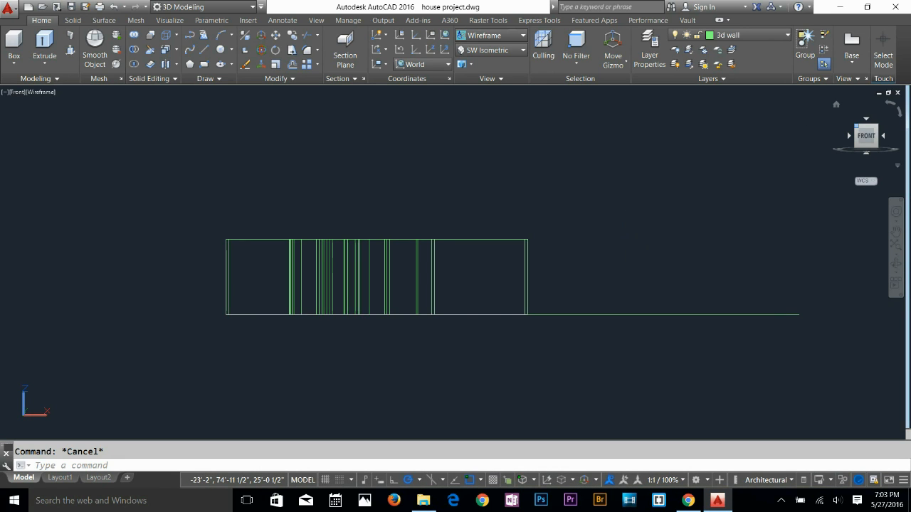
Return to an isometric view and move all the copied outline's lines farther away from the house
left_click(856, 127)
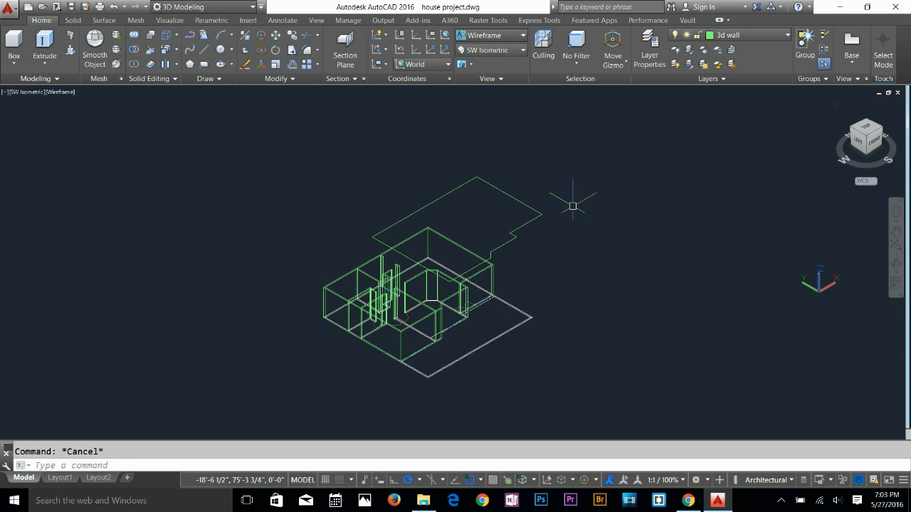
middle_click_drag(609, 244, 506, 301, "shift")
type("m")
key("Return")
left_click(645, 167)
left_click(506, 359)
left_click(529, 260)
left_click(474, 316)
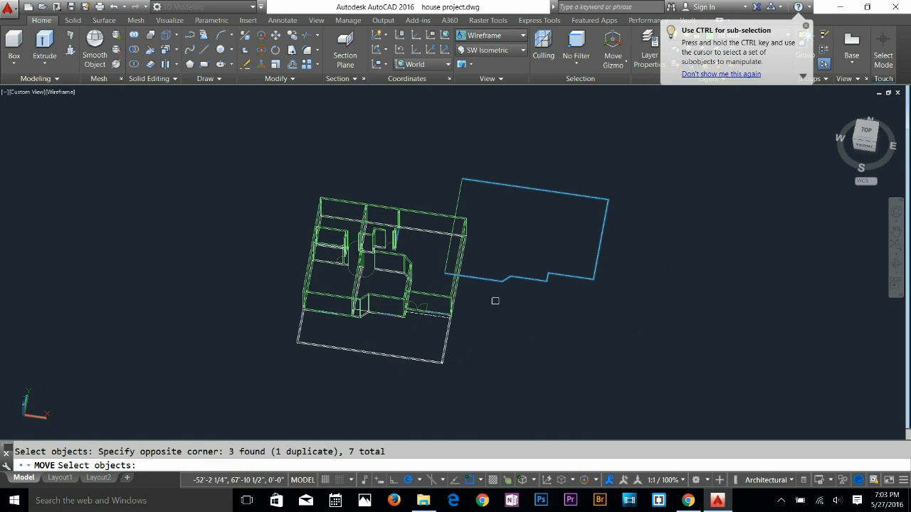
left_click(443, 266)
key("Return")
left_click(532, 321)
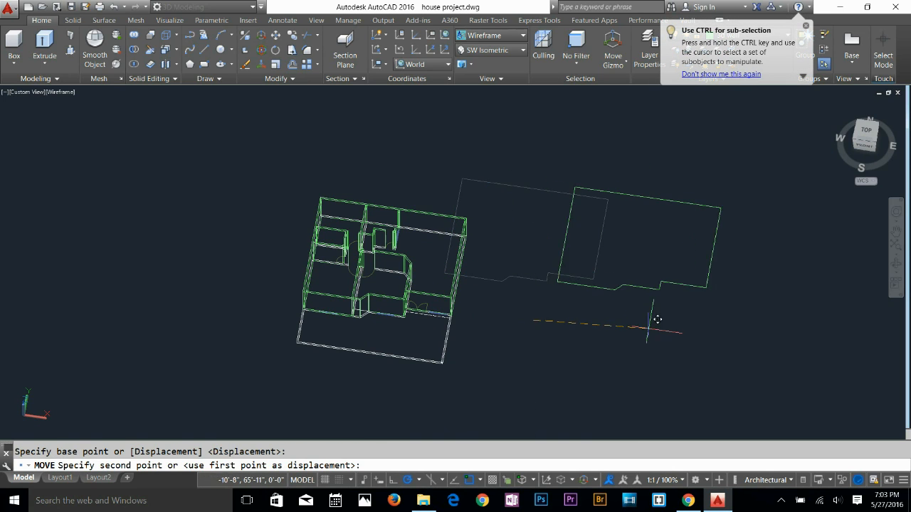
left_click(659, 320)
key("Escape")
Create a closed polyline boundary from the area inside the copied house outline
middle_click_drag(671, 316, 673, 187, "shift")
scroll(674, 189, "up", 2)
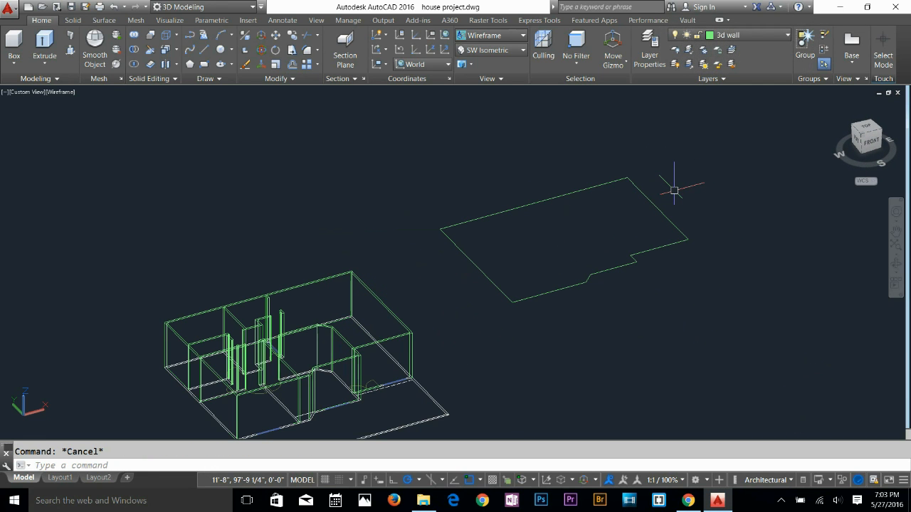
type("bo")
key("Return")
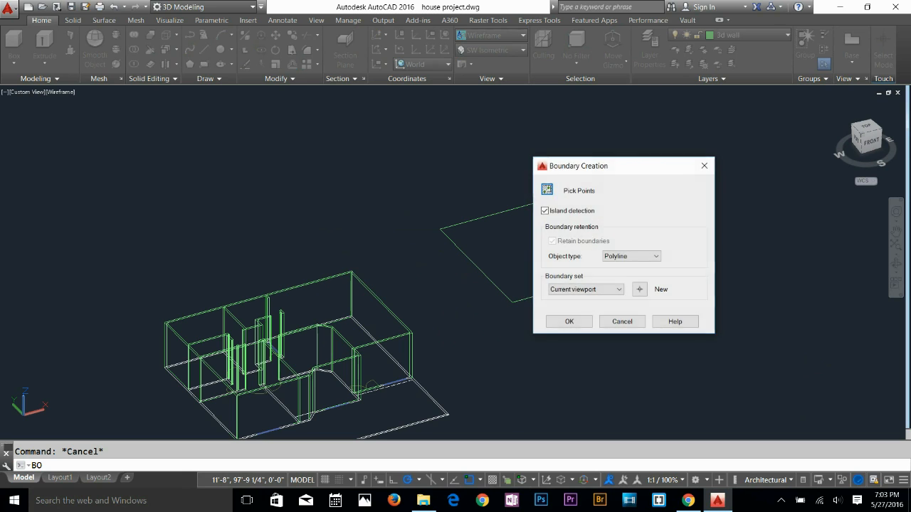
left_click(546, 190)
left_click(539, 240)
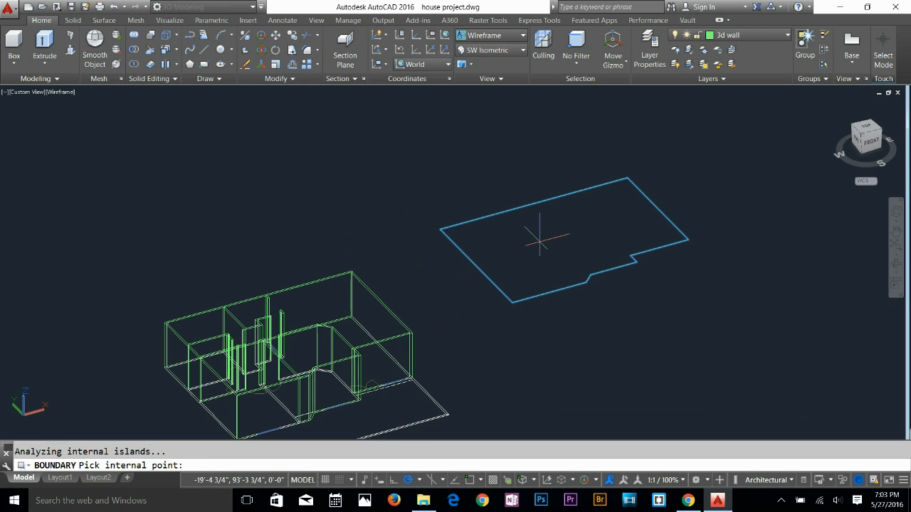
key("Return")
Check whether picking the outline's front edge selects the new polyline or only a separate line
left_click(600, 271)
key("Escape")
left_click(612, 270)
key("Escape")
left_click(621, 268)
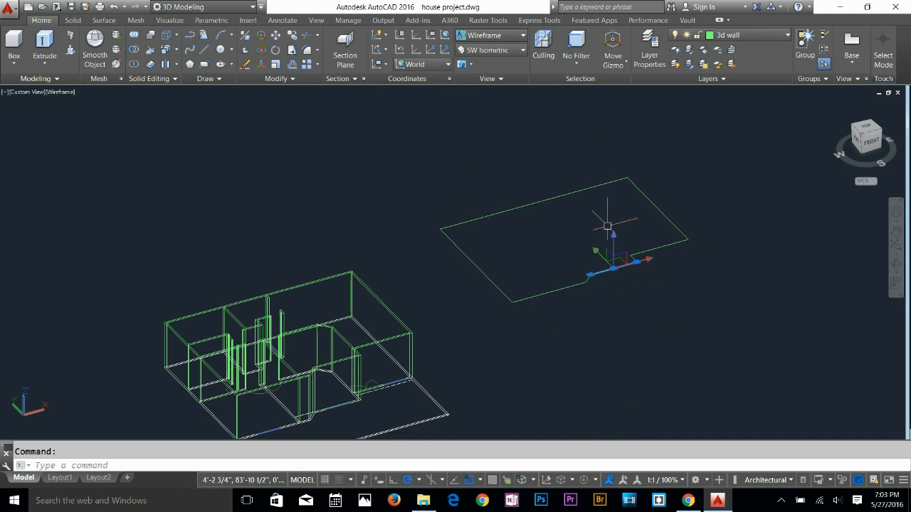
key("Escape")
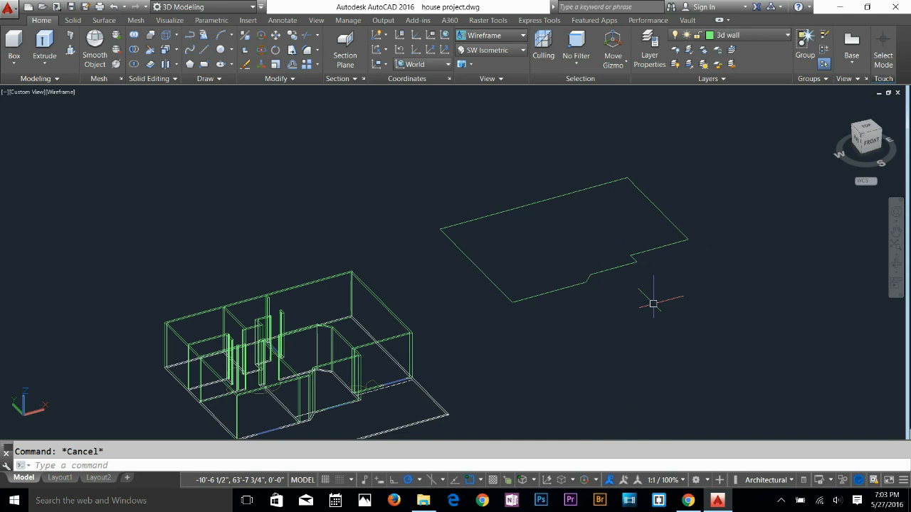
Send the separate front line of the outline to the back and check that the polyline can be picked
left_click(624, 273)
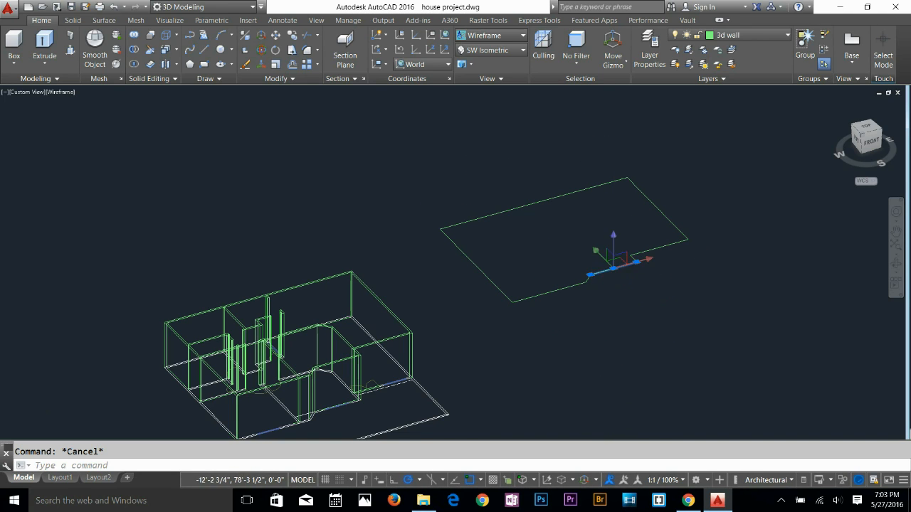
right_click(603, 274)
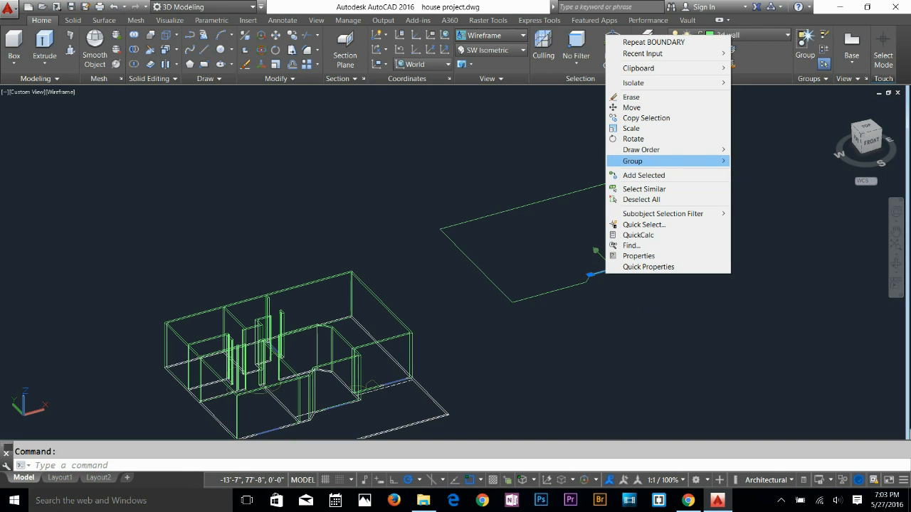
mouse_move(641, 149)
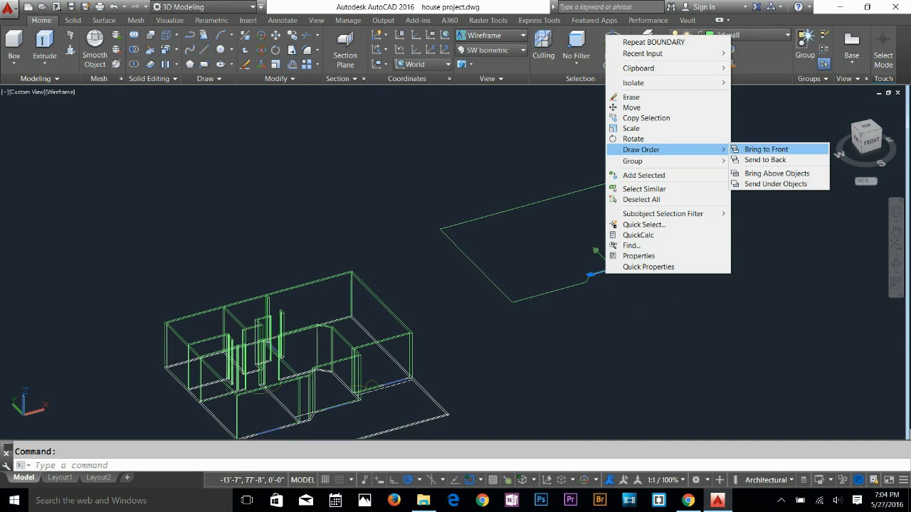
left_click(769, 159)
left_click(608, 268)
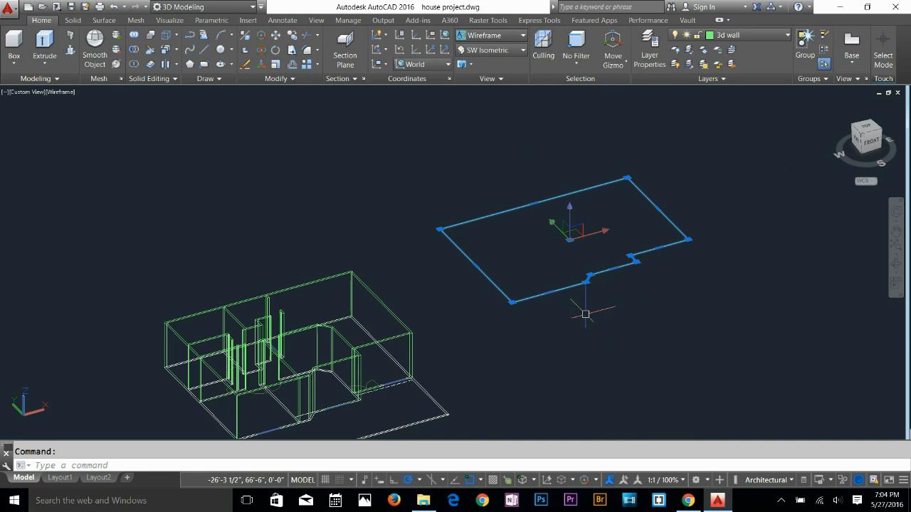
key("Escape")
Move the boundary polyline off the separate outline lines to a clear area nearby
type("m")
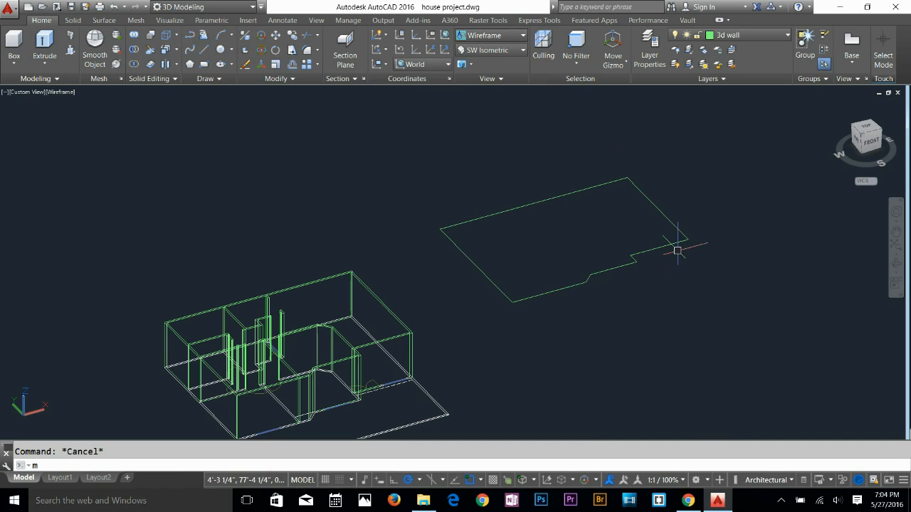
key("Return")
left_click(623, 269)
key("Return")
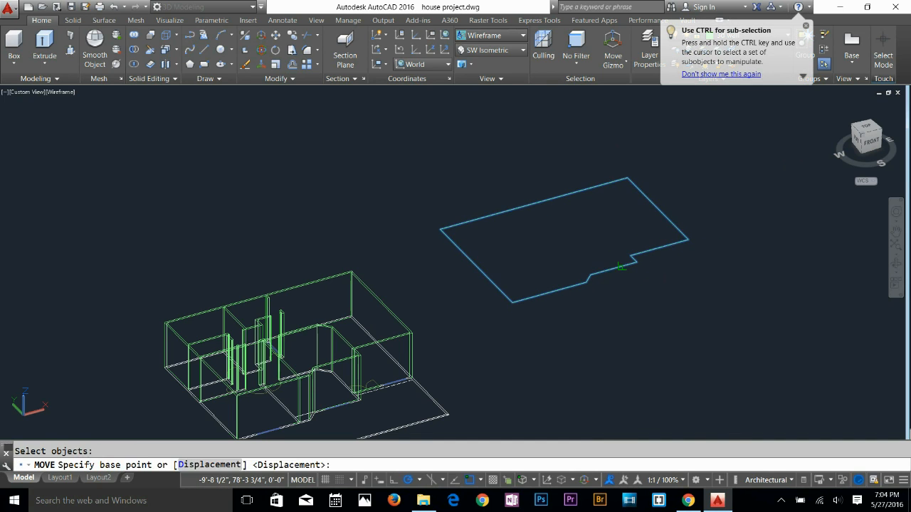
left_click(621, 266)
scroll(638, 306, "down", 2)
left_click(703, 332)
key("Escape")
Erase all the leftover separate lines of the original outline, keeping the polyline and the house
left_click(668, 246)
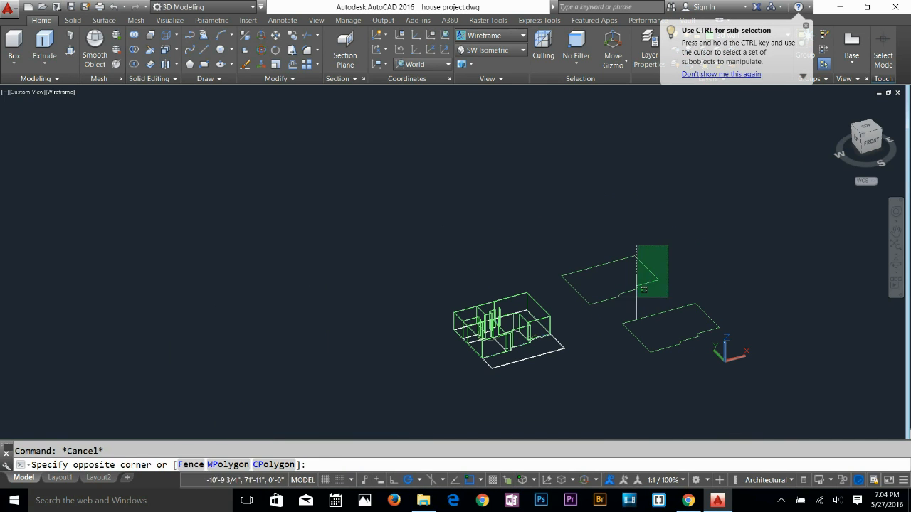
left_click(614, 319)
key("Delete")
left_click(623, 253)
left_click(572, 326)
key("Delete")
type("u")
key("Return")
left_click(643, 247)
left_click(588, 311)
key("Delete")
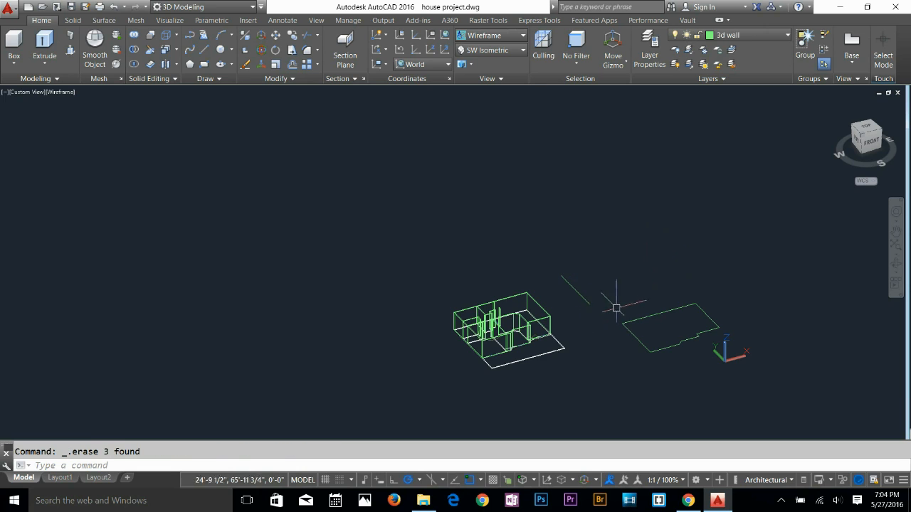
scroll(609, 291, "up", 4)
left_click(602, 281)
left_click(542, 320)
key("Delete")
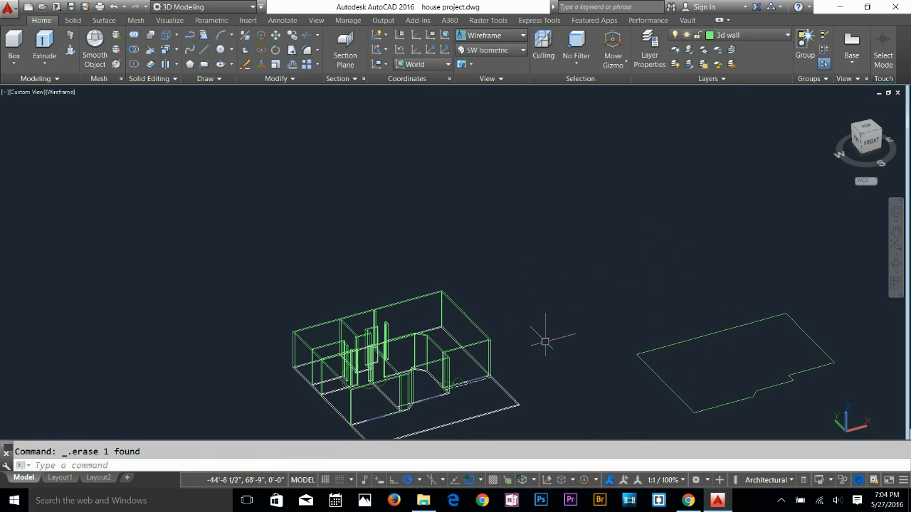
Create a new layer named foundation and set its color to white
scroll(469, 396, "up", 2)
scroll(470, 388, "up", 2)
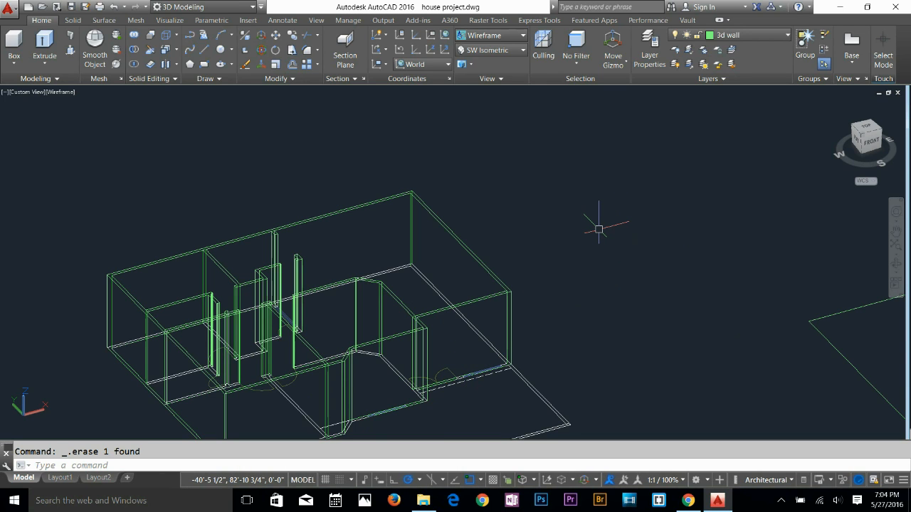
middle_click_drag(598, 233, 503, 197)
middle_click_drag(545, 222, 451, 239)
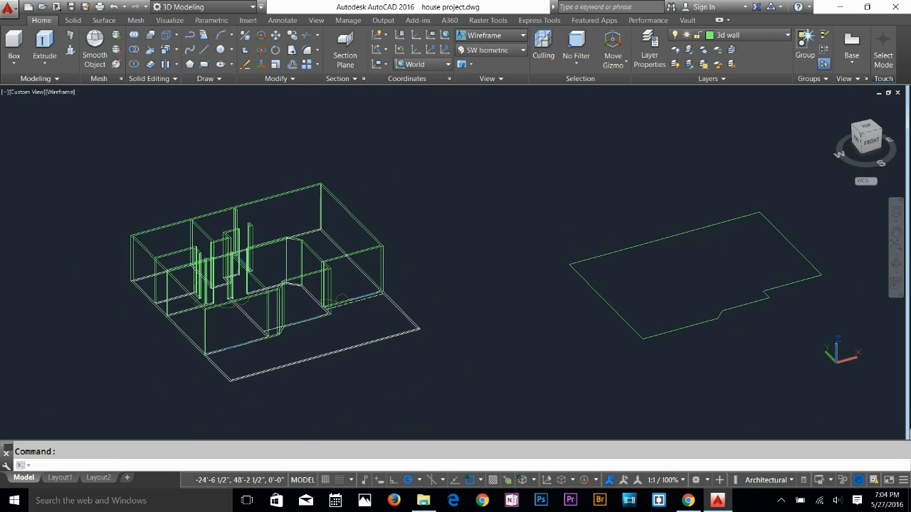
key("Escape")
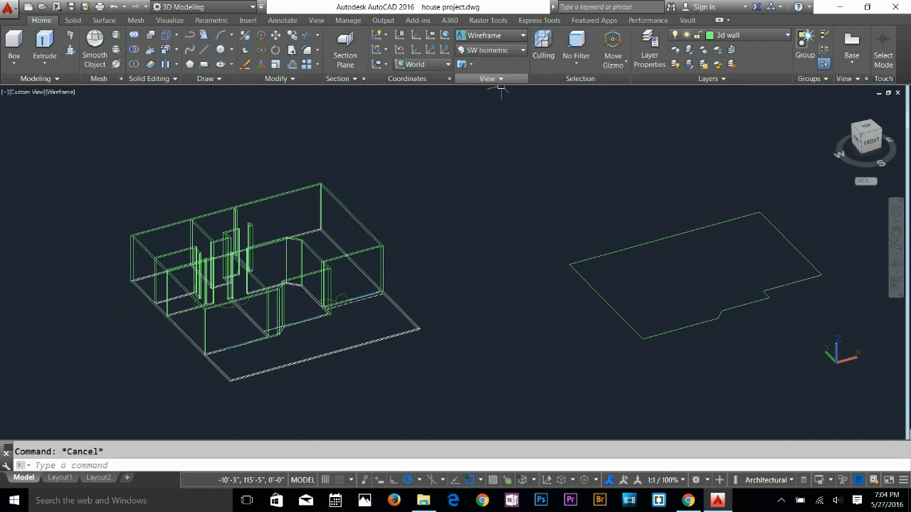
left_click(649, 50)
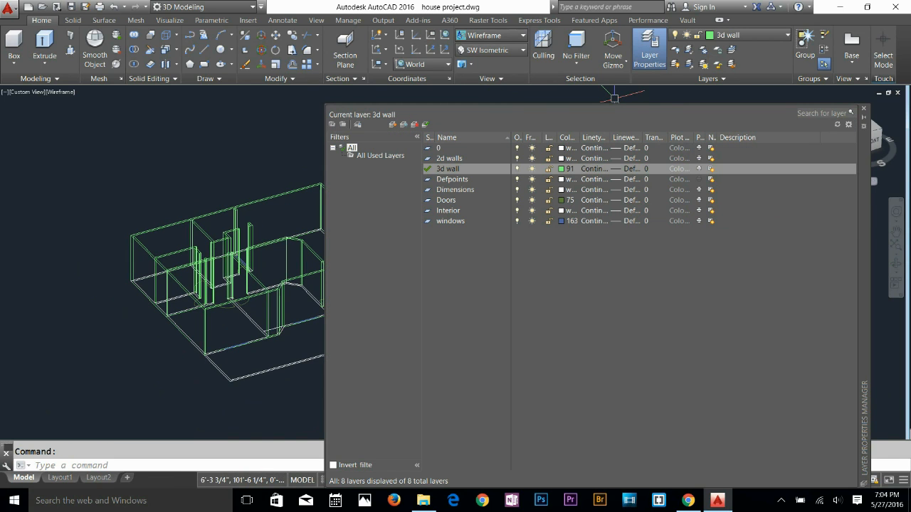
key("alt+n")
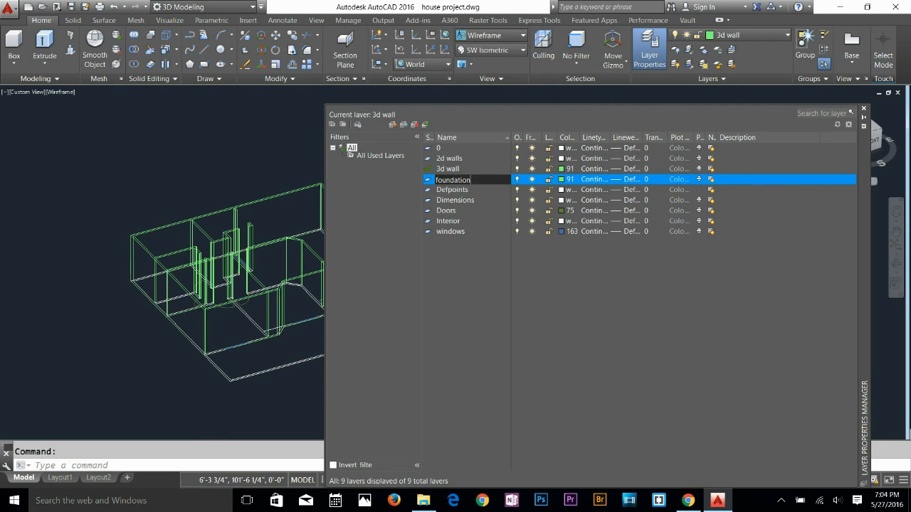
key("Return")
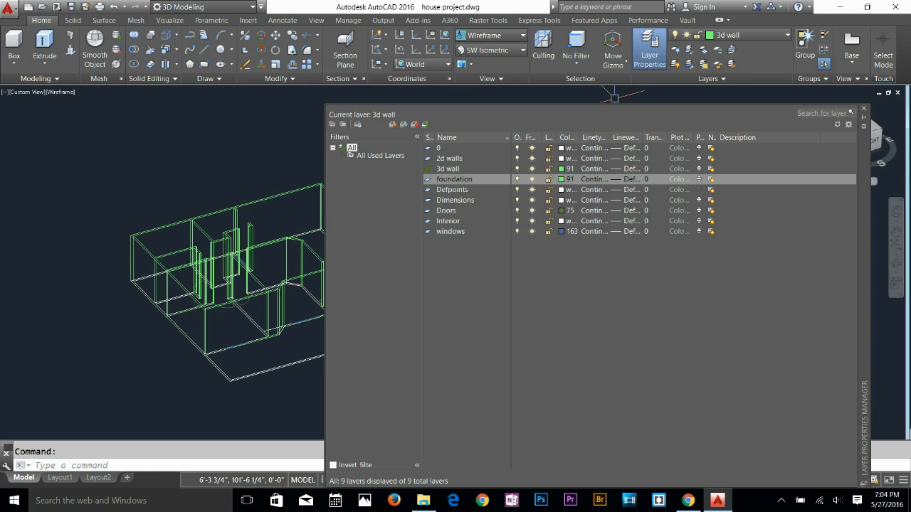
left_click(561, 180)
left_click(424, 274)
left_click(439, 341)
left_click(863, 108)
key("Escape")
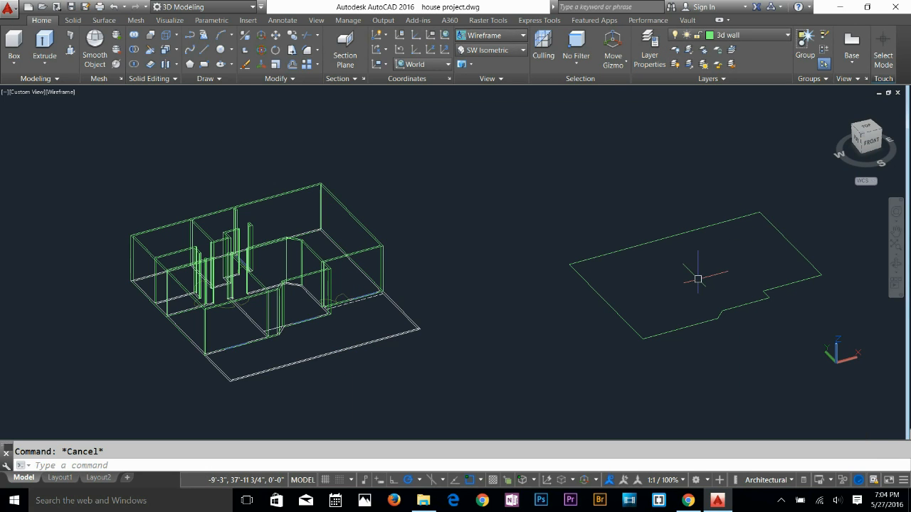
Copy the outline polyline from its front corner to the empty area on the opposite side of the house
type("c")
key("Return")
left_click(679, 311)
left_click(648, 346)
key("Return")
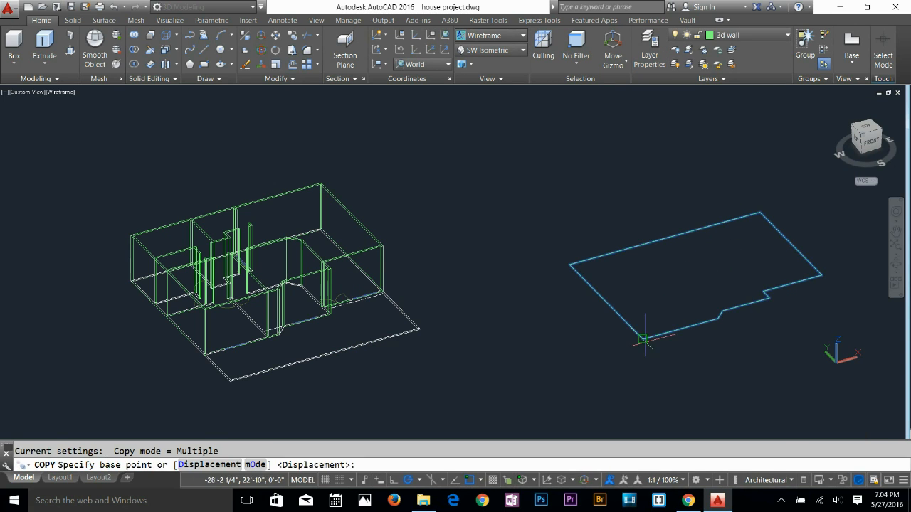
left_click(643, 339)
scroll(640, 341, "down", 4)
left_click(389, 381)
key("Escape")
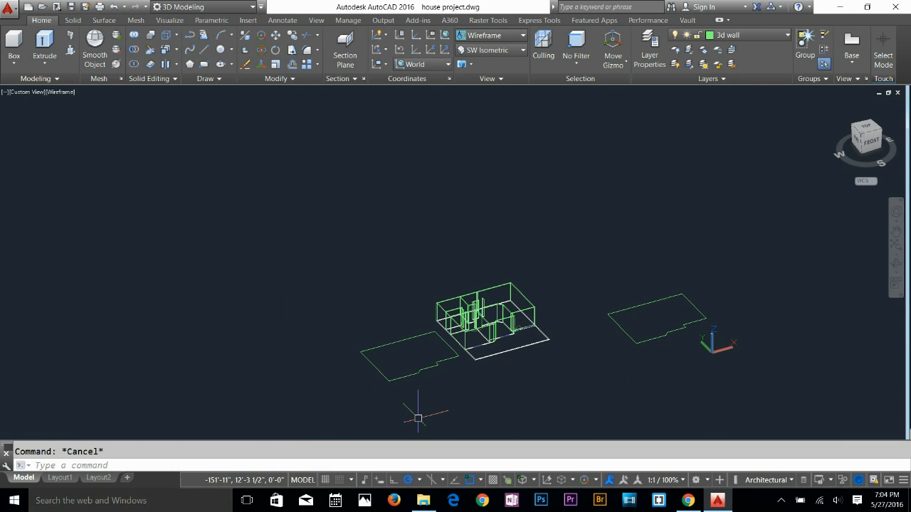
Extrude the new copy of the outline polyline to a height of 1'
type("ext")
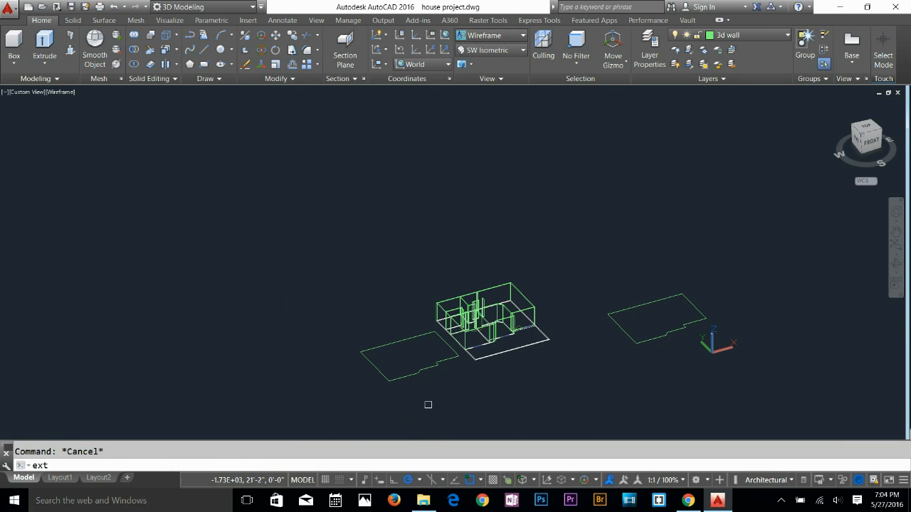
key("Return")
left_click(431, 368)
key("Return")
scroll(349, 377, "up", 3)
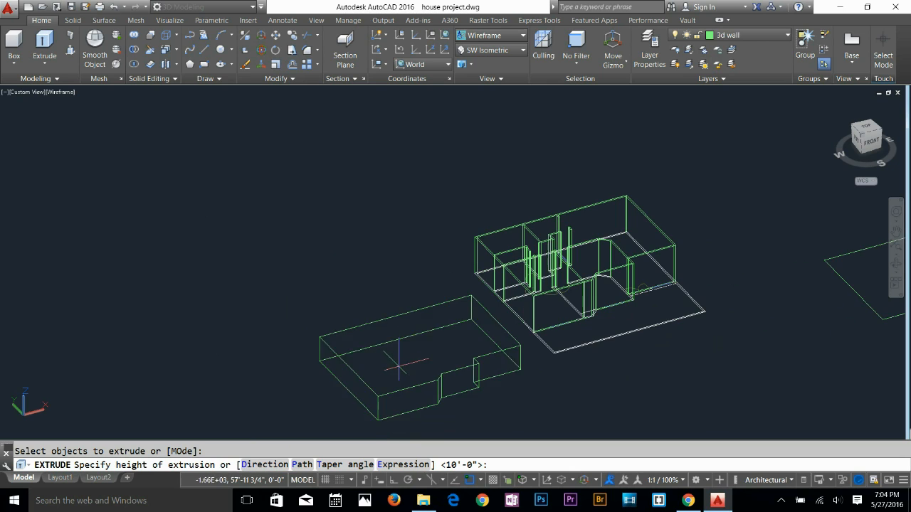
type("1'")
key("Return")
key("Escape")
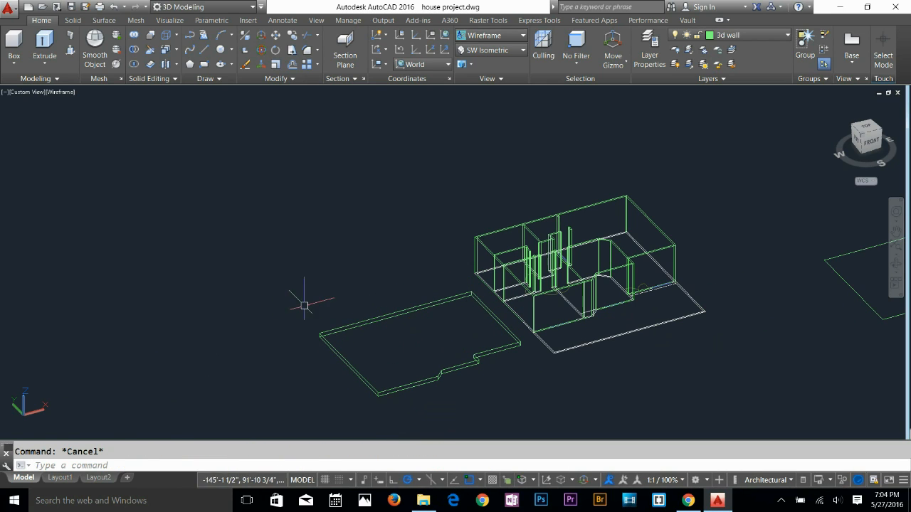
Assign the extruded slab to the foundation layer
left_click(353, 301)
left_click(286, 391)
left_click(740, 35)
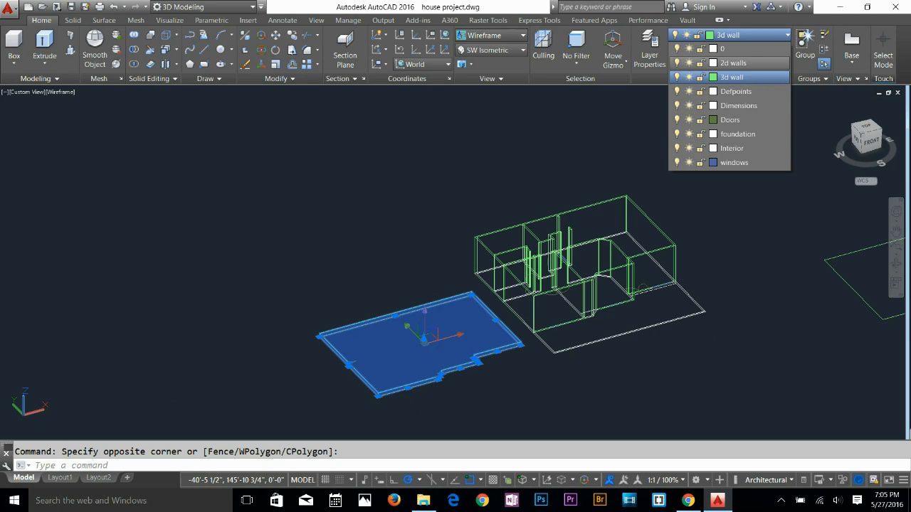
left_click(732, 77)
left_click(729, 35)
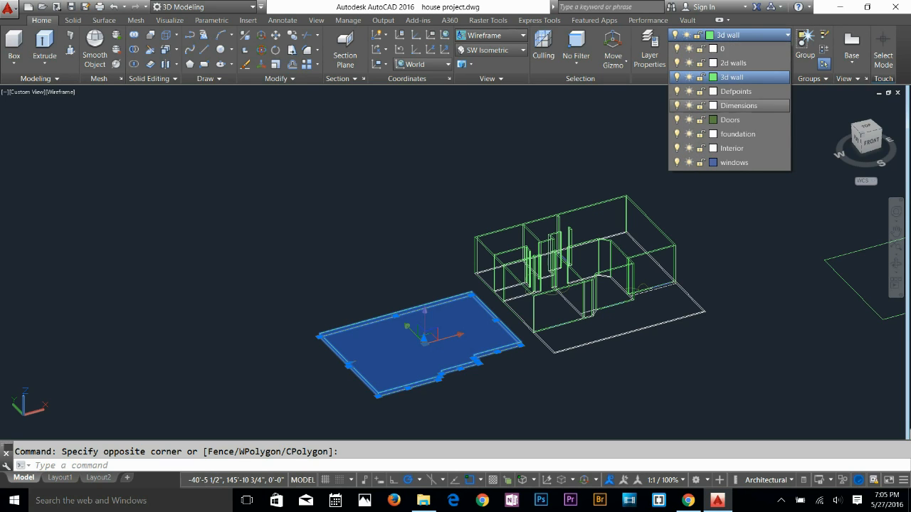
left_click(733, 134)
key("Escape")
Isolate the 3d wall layer by picking the exterior walls
scroll(472, 372, "up", 2)
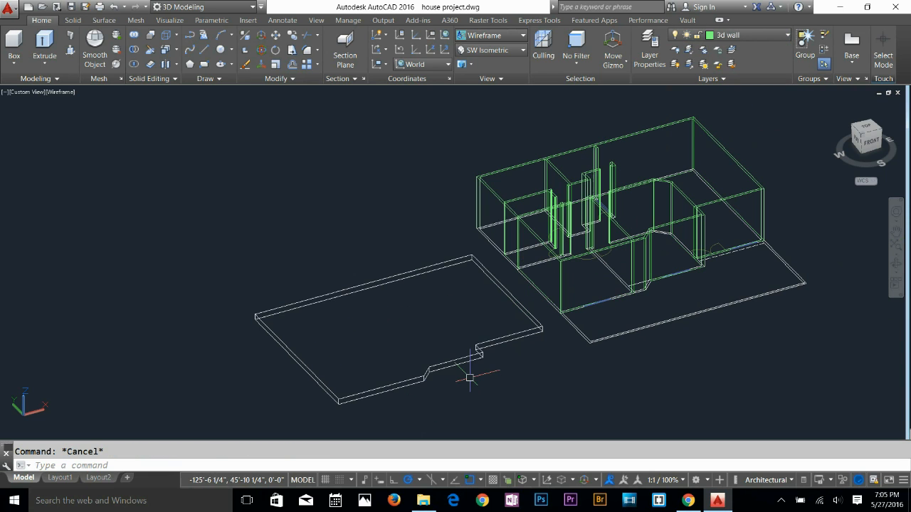
middle_click_drag(633, 206, 610, 215)
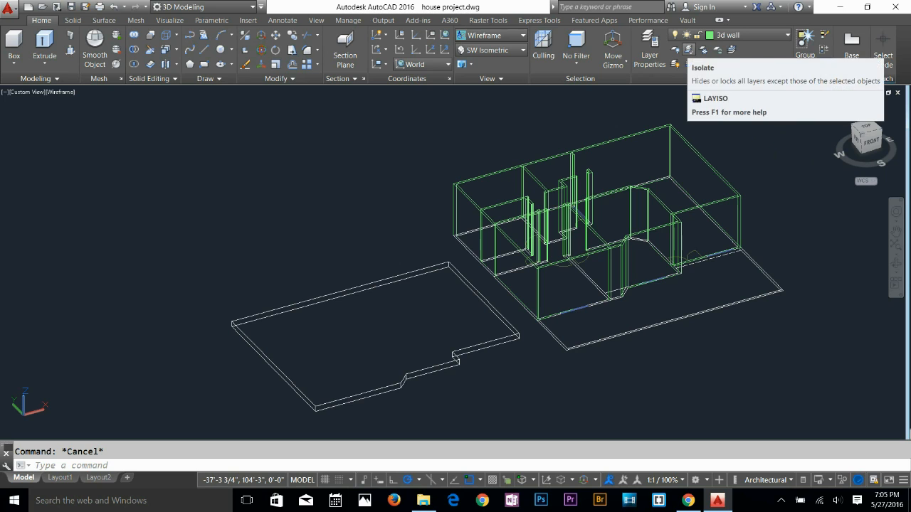
left_click(688, 49)
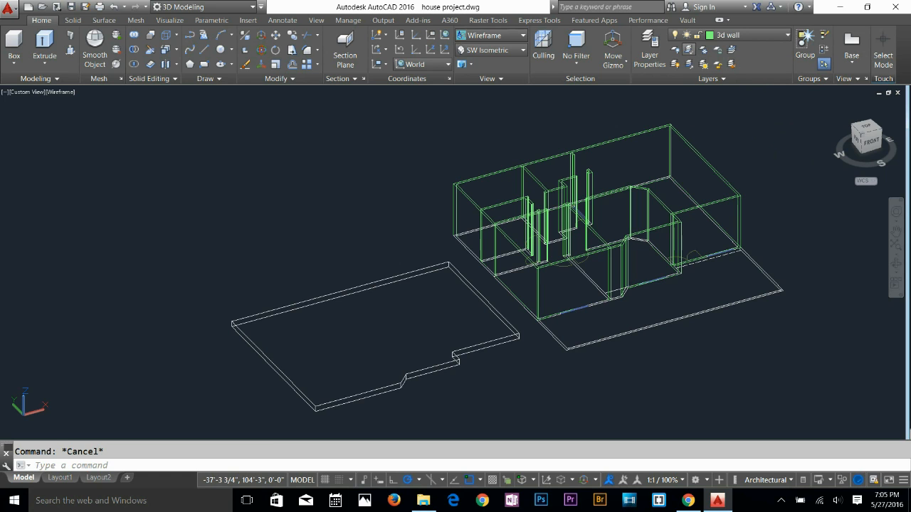
left_click(740, 202)
key("Return")
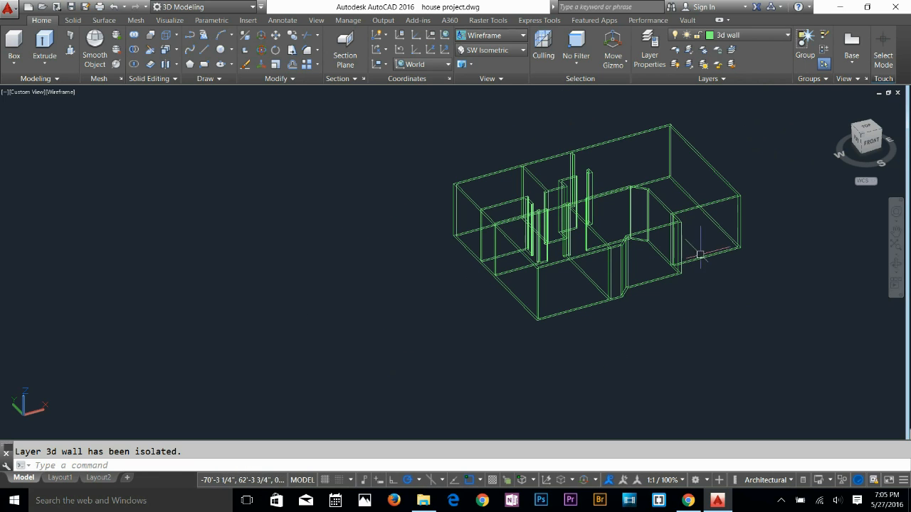
Move all the isolated walls by a displacement of 0,0,1' and restore the hidden layers
key("Escape")
type("m")
key("Return")
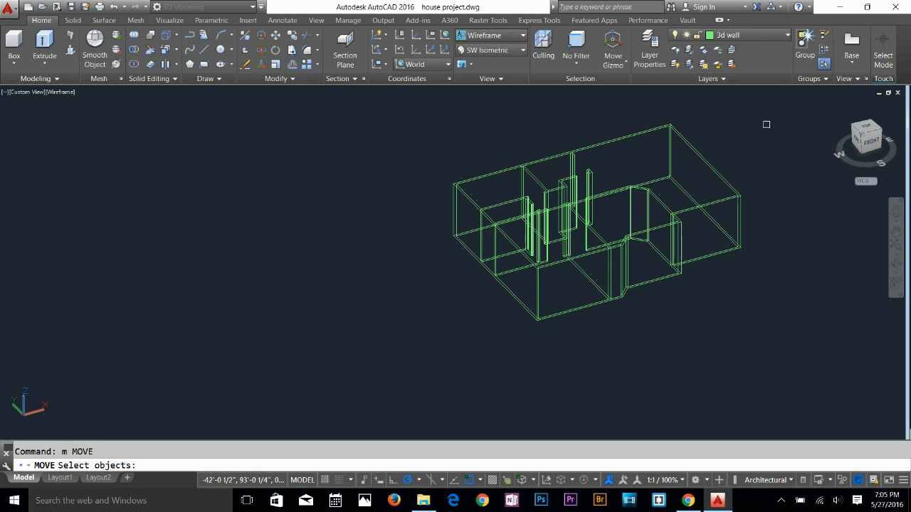
left_click(769, 122)
left_click(443, 360)
key("Return")
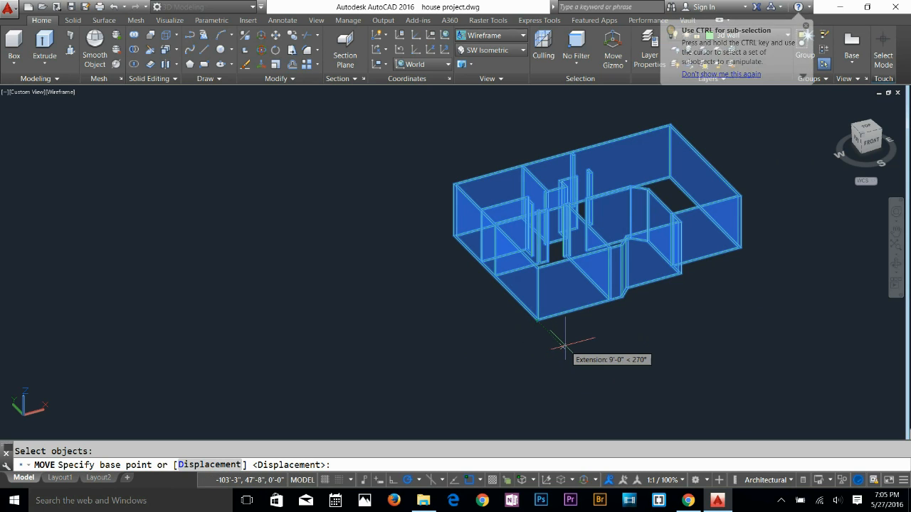
middle_click_drag(722, 313, 702, 332)
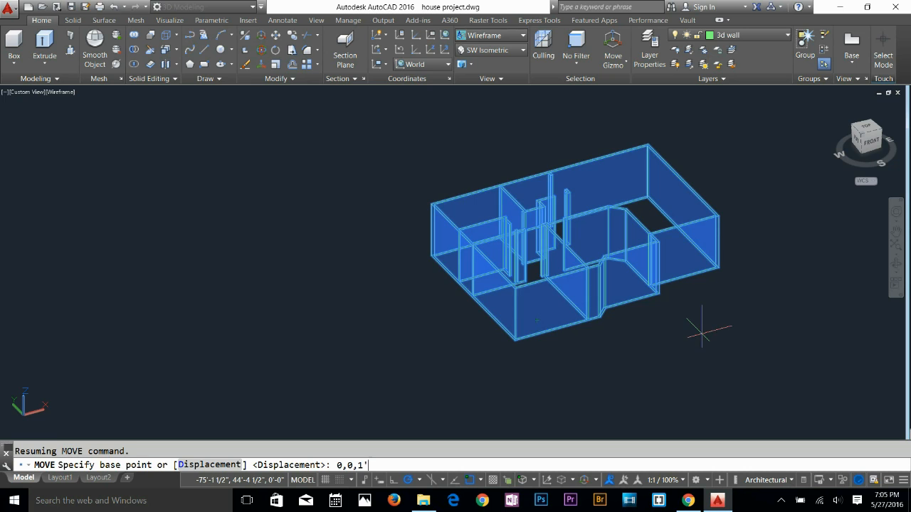
key("Return")
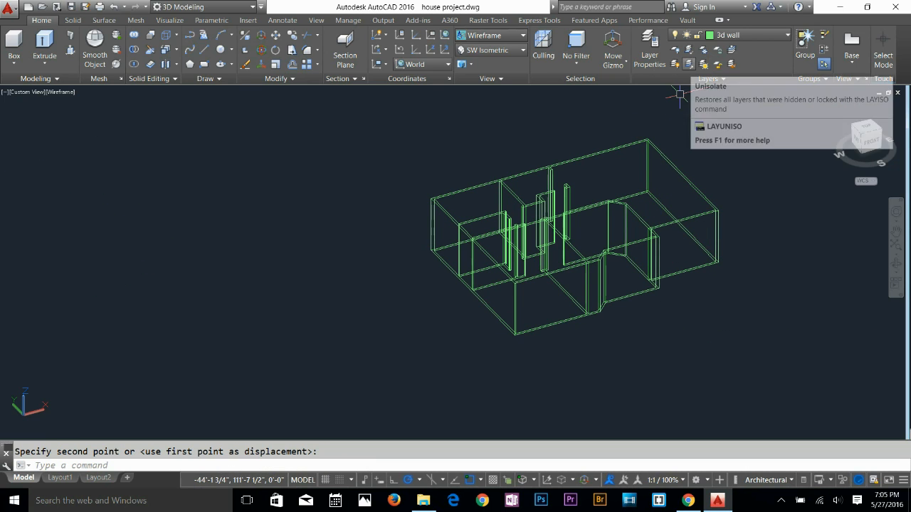
left_click(689, 63)
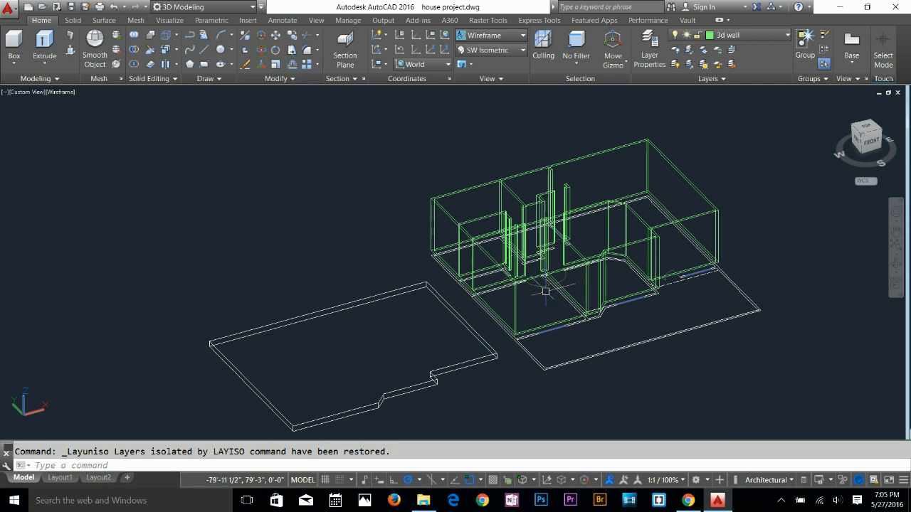
Move the foundation slab from its upper back corner to the matching bottom outer corner of the raised walls
key("Escape")
type("m")
key("Return")
left_click(295, 380)
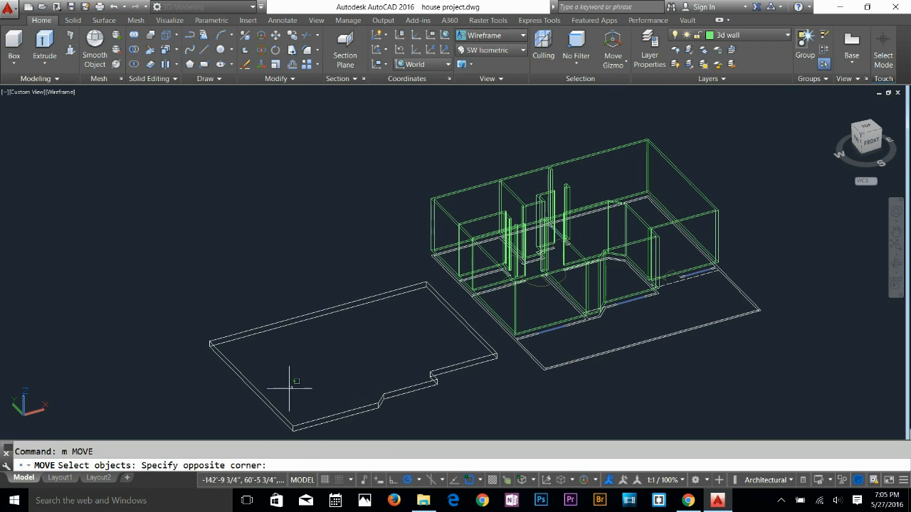
left_click(235, 392)
key("Return")
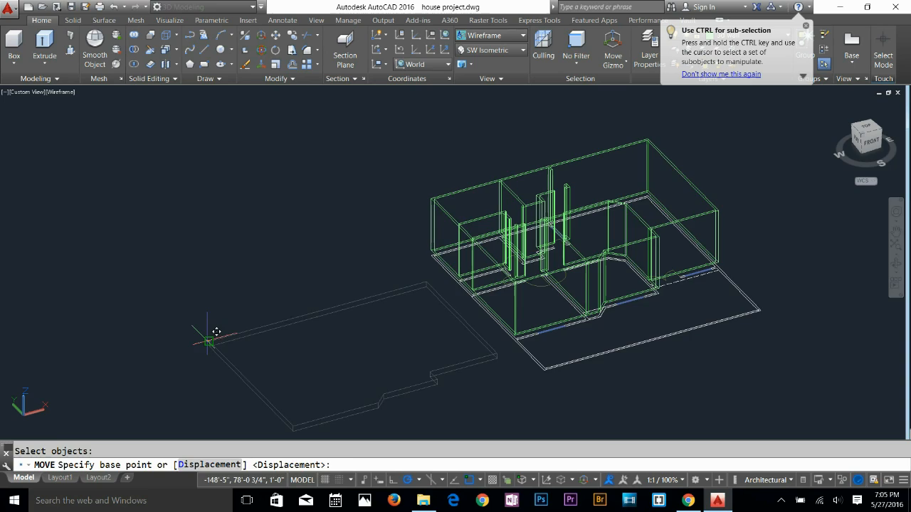
left_click(213, 330)
scroll(392, 227, "up", 5)
scroll(391, 226, "up", 2)
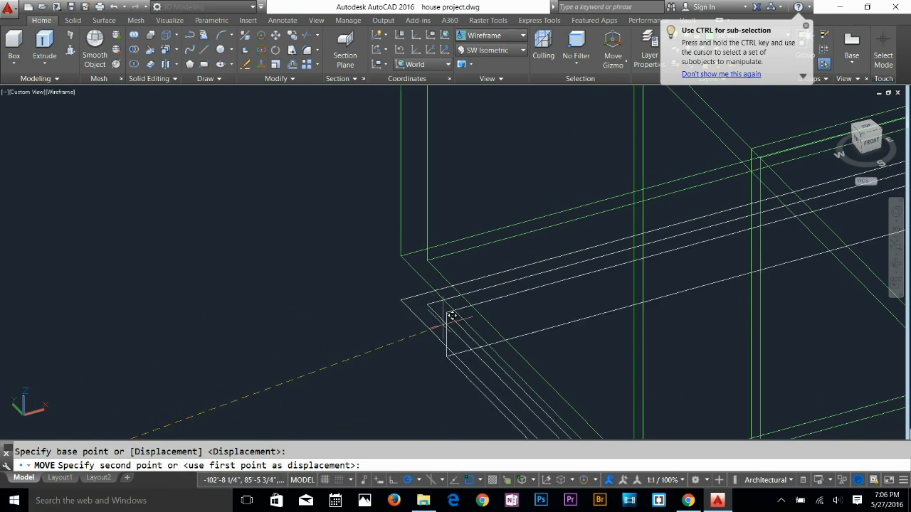
left_click(409, 251)
key("Escape")
scroll(316, 310, "down", 6)
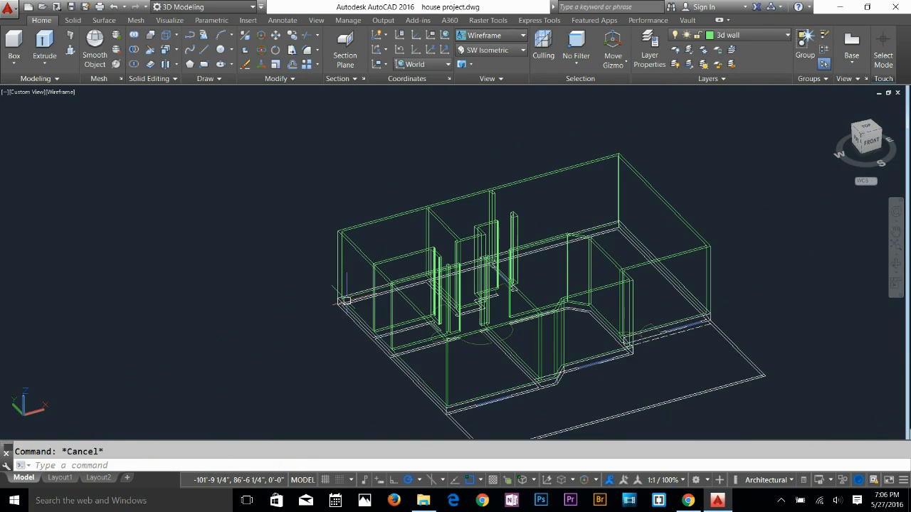
Display the house model in the Shaded visual style
left_click(498, 35)
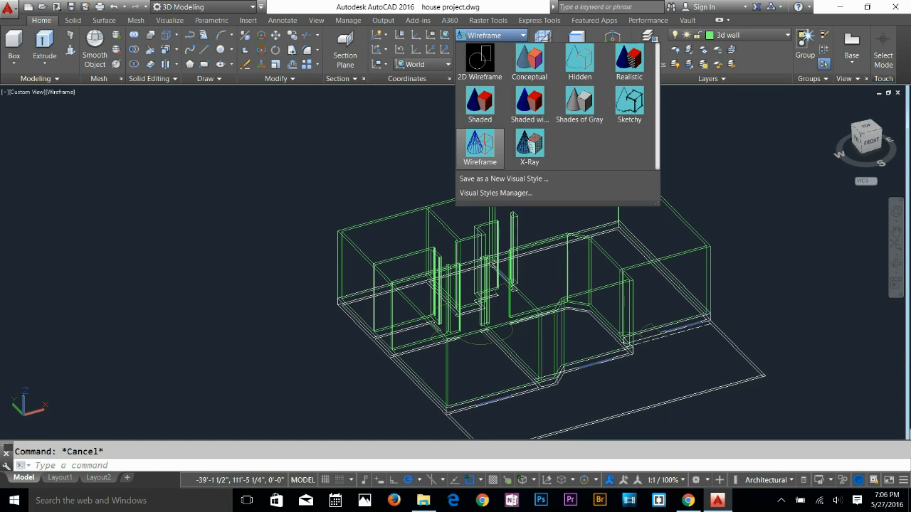
left_click(478, 139)
key("Escape")
middle_click_drag(613, 373, 479, 365, "shift")
scroll(479, 365, "up", 2)
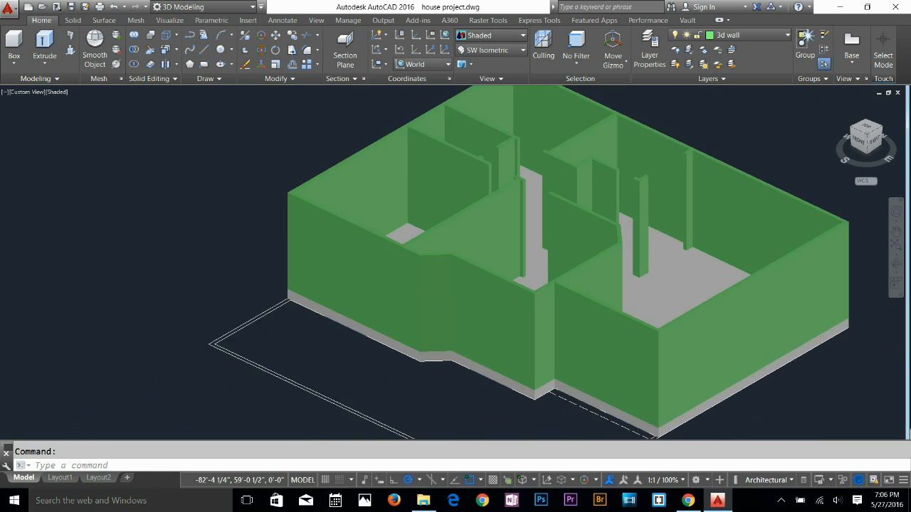
Create a polyline boundary in the narrow strip between the dashed line and the recessed front edge of the slab
scroll(477, 374, "up", 1)
scroll(555, 384, "up", 3)
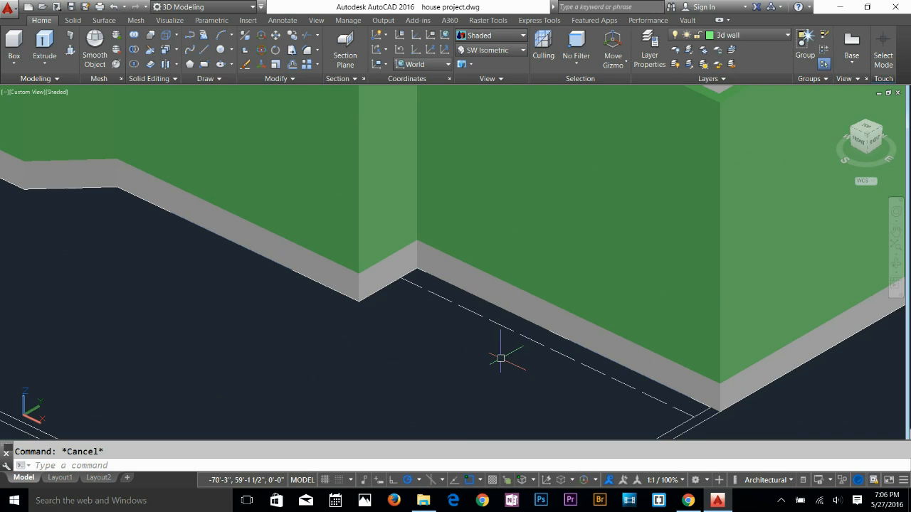
scroll(623, 368, "up", 2)
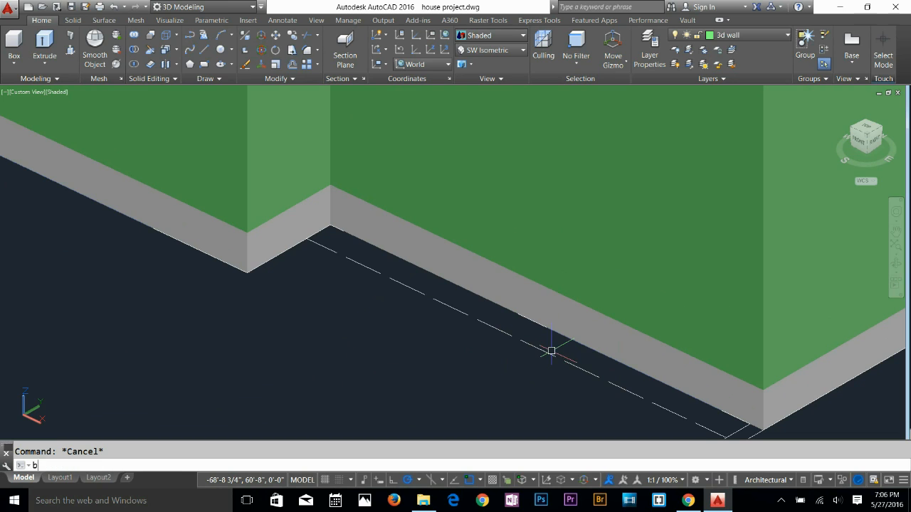
key("Return")
left_click(547, 160)
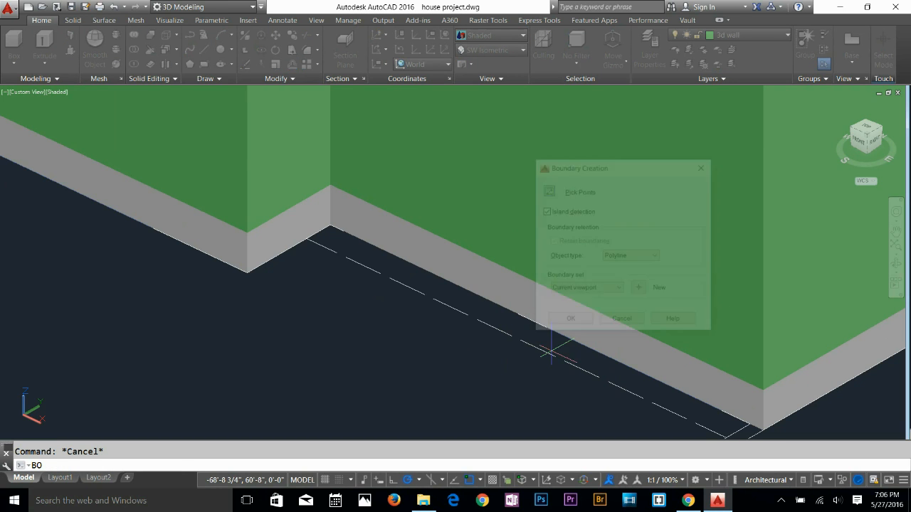
left_click(479, 303)
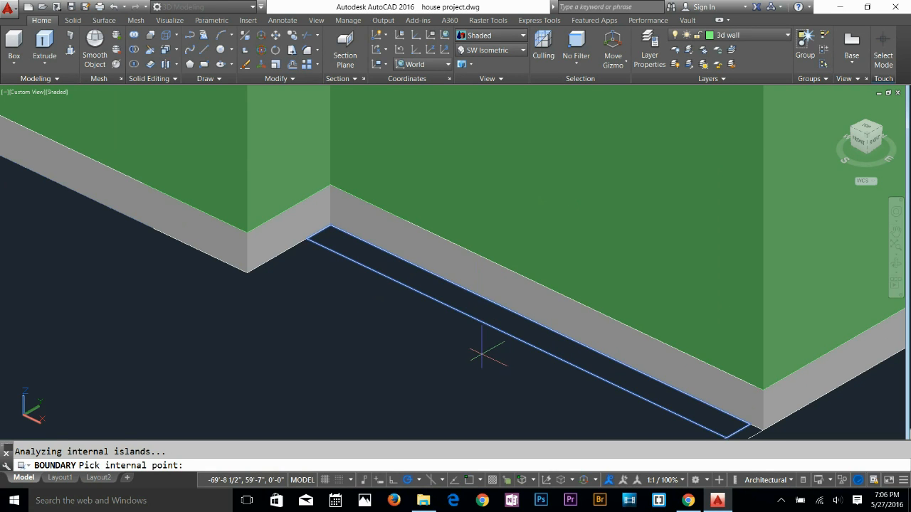
key("Return")
key("Escape")
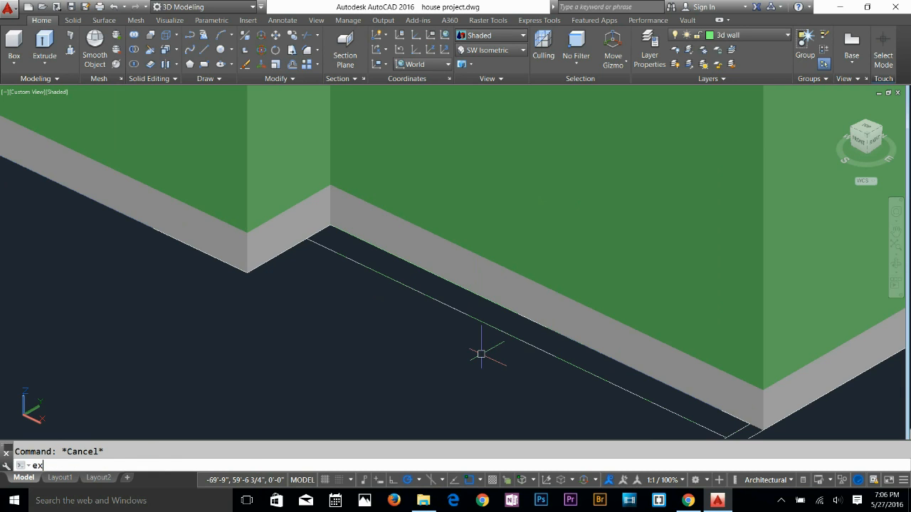
type("ext")
key("Return")
left_click(496, 332)
key("Return")
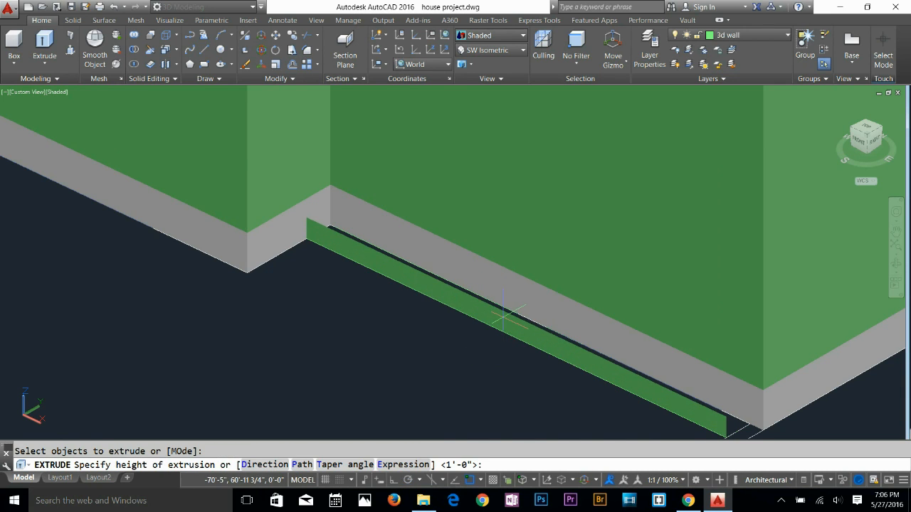
key("Escape")
Delete the dashed line that overlaps the outer edge of the new strip boundary
left_click(509, 328)
key("Escape")
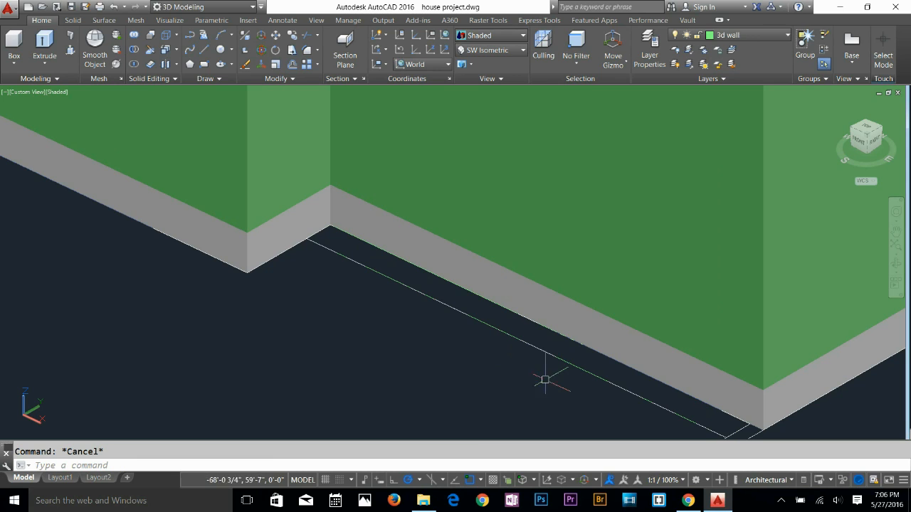
left_click(557, 359)
key("Escape")
left_click(560, 364)
key("Escape")
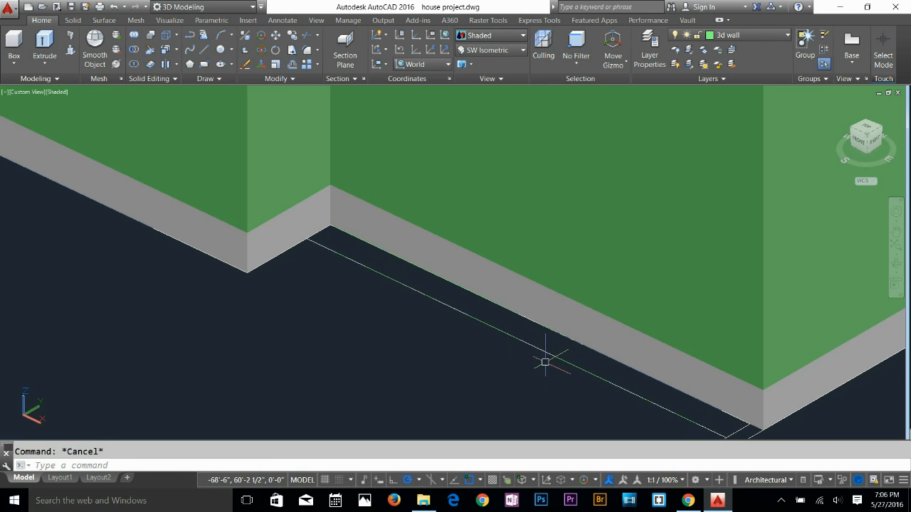
left_click(557, 359)
key("Delete")
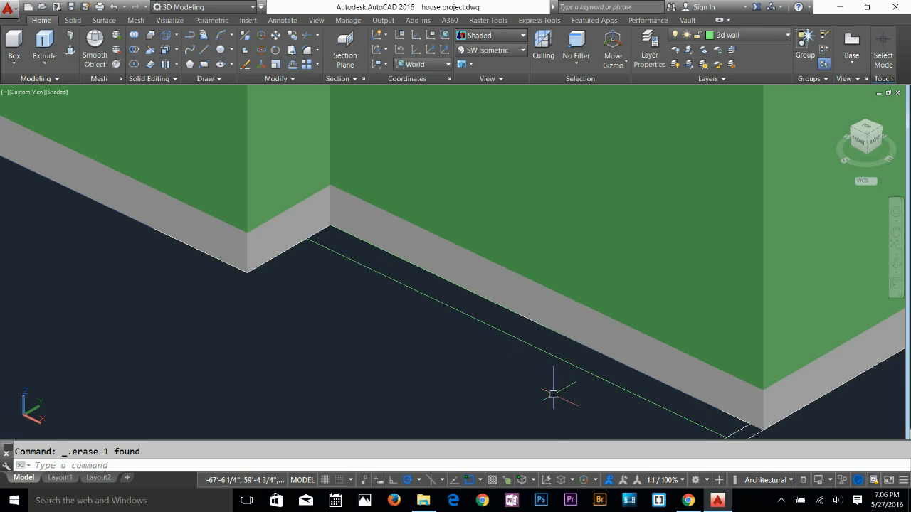
left_click(562, 361)
key("Escape")
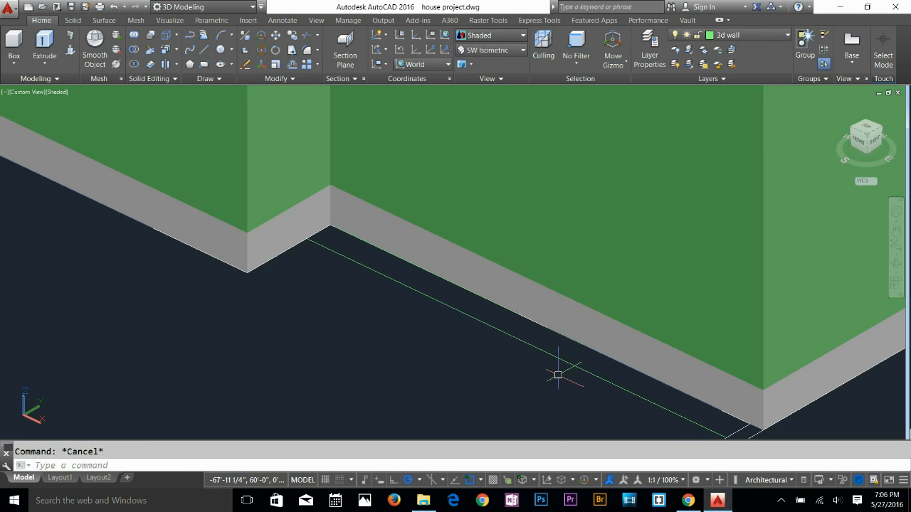
Extrude the strip boundary in front of the slab to a height of 6"
type("ex")
key("Return")
left_click(554, 360)
key("Return")
type("6")
key("Return")
key("Escape")
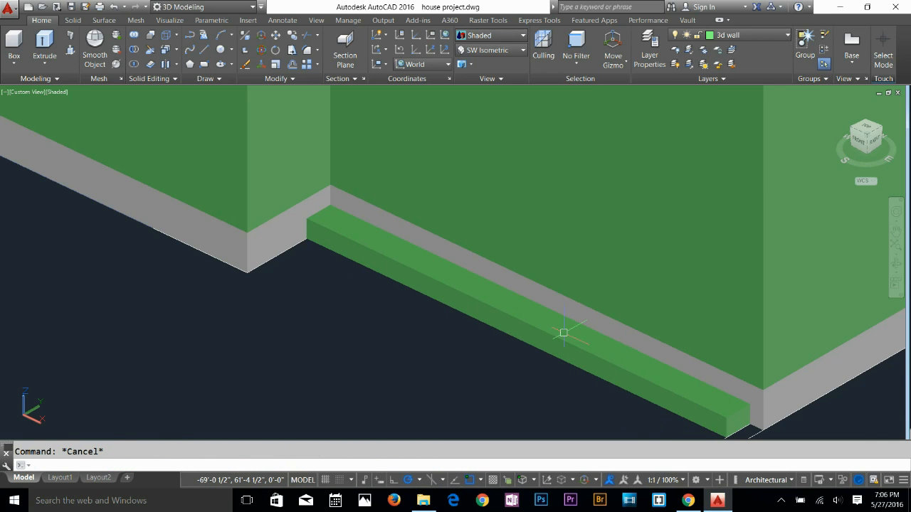
Move the end face of the extruded step from its lower inner corner to the bottom corner of the foundation slab
middle_click_drag(700, 397, 547, 267)
scroll(511, 274, "up", 2)
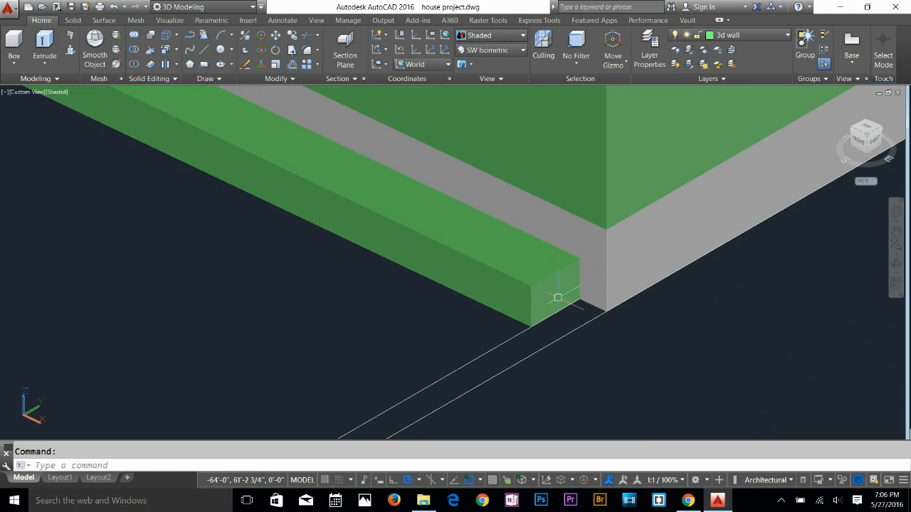
scroll(582, 299, "up", 4)
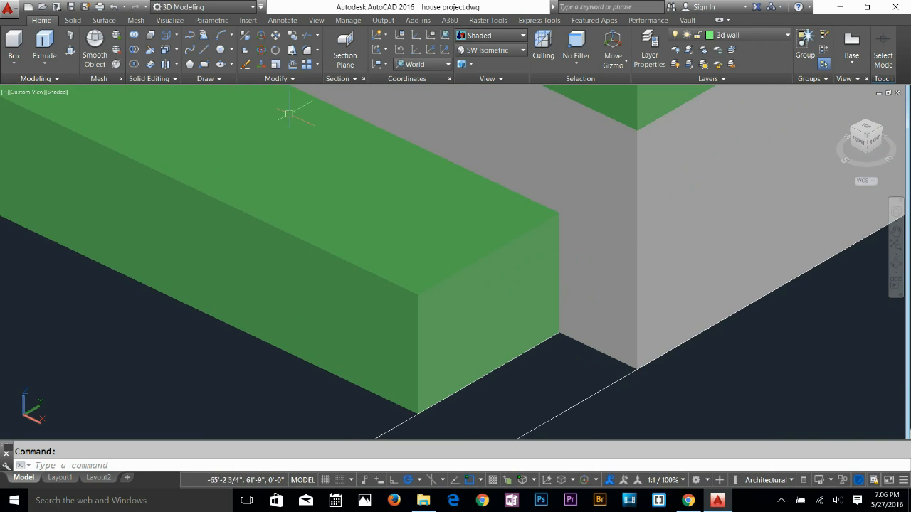
key("Escape")
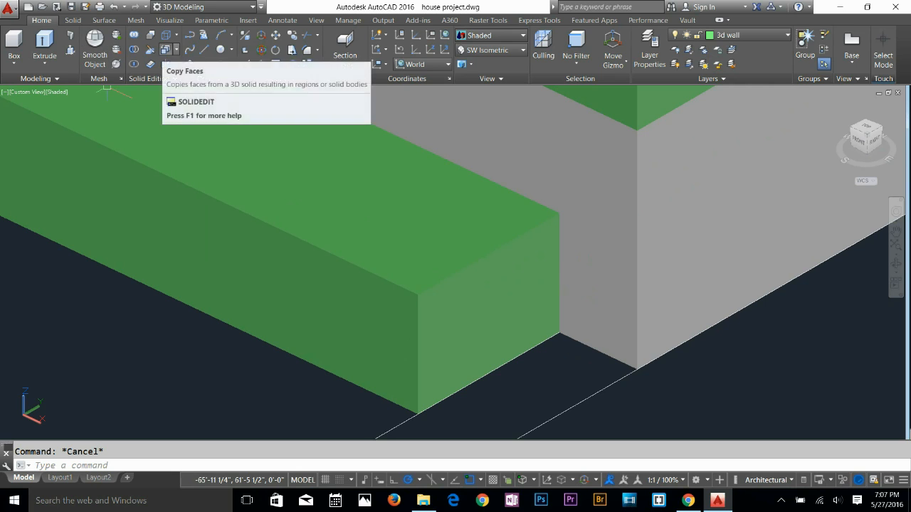
left_click(176, 49)
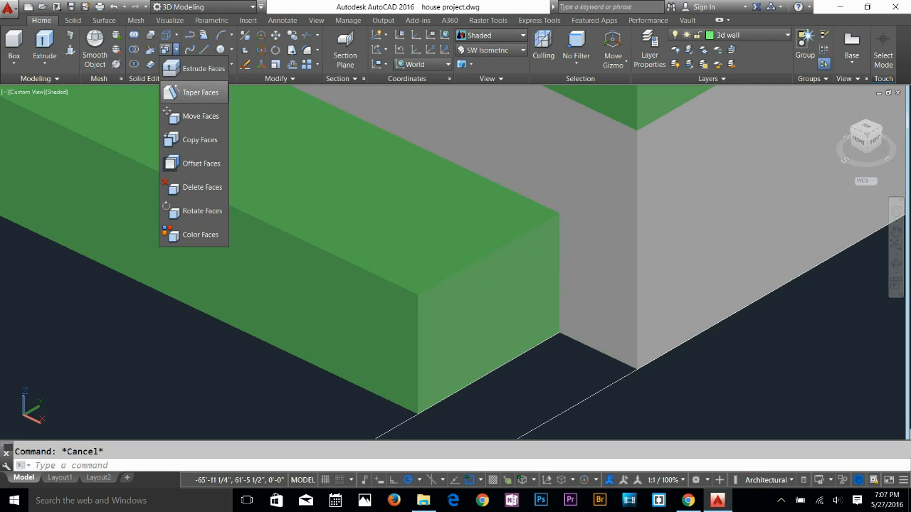
left_click(176, 49)
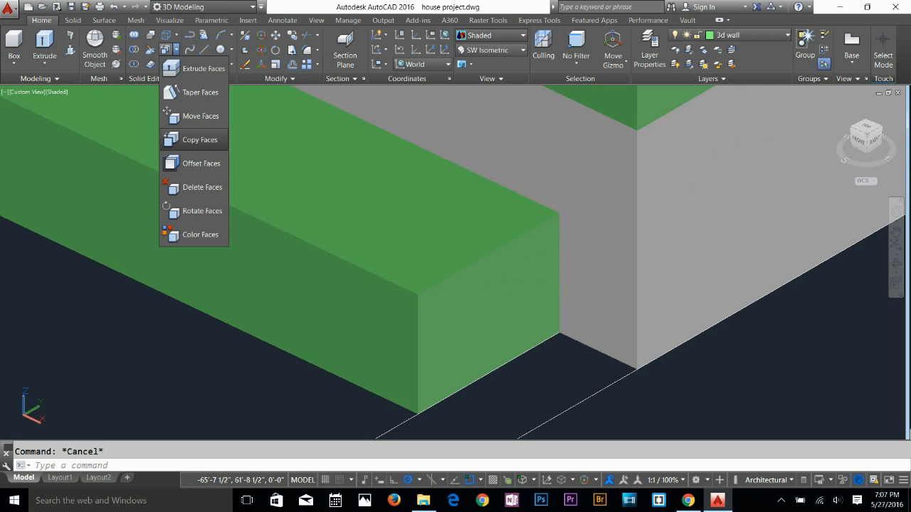
left_click(193, 116)
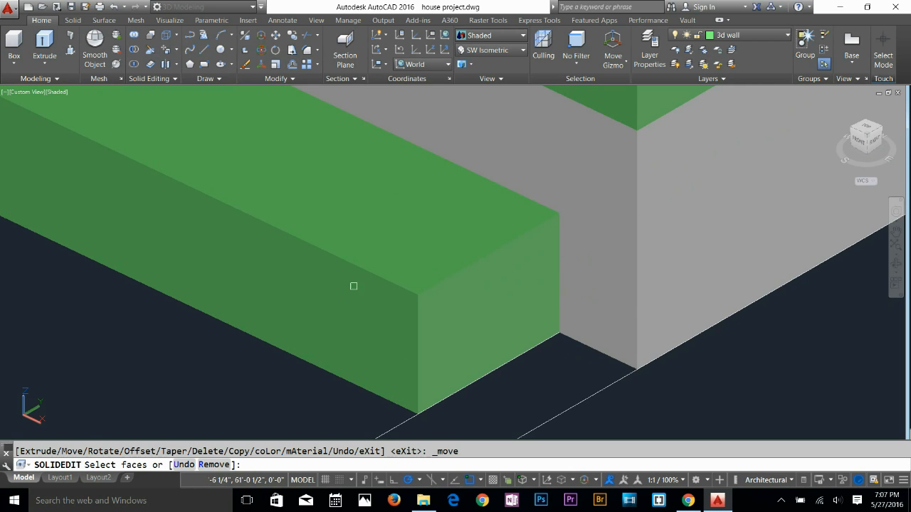
left_click(482, 320)
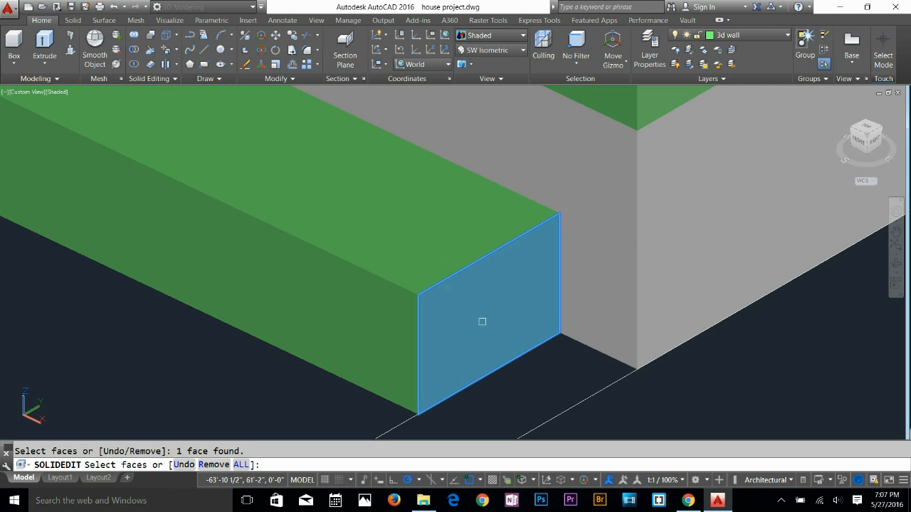
key("Return")
left_click(559, 332)
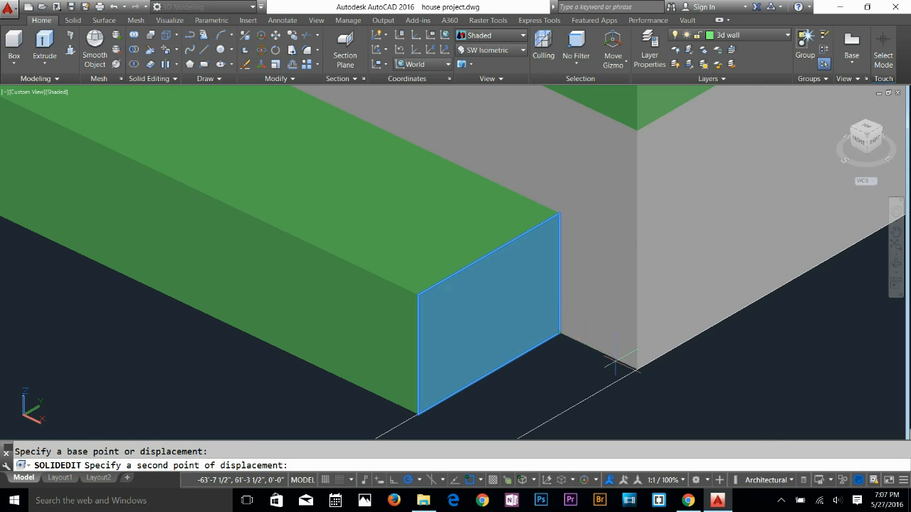
left_click(637, 370)
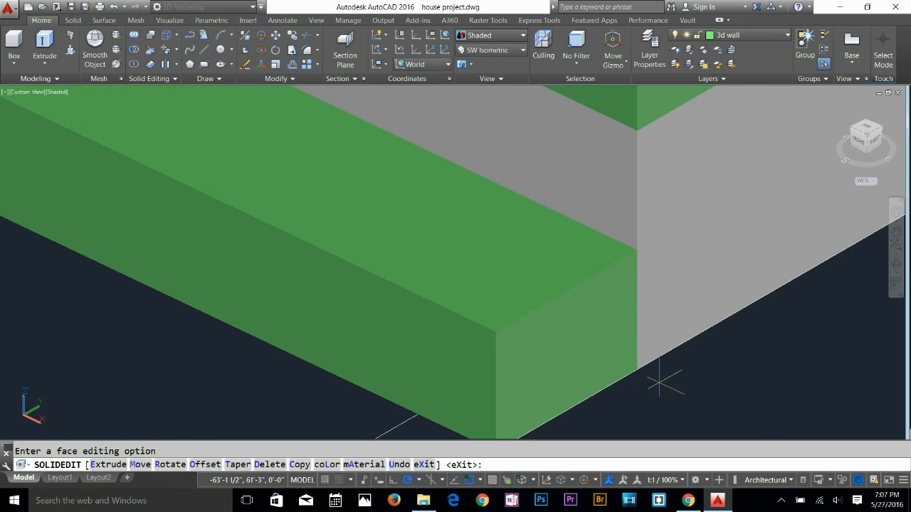
scroll(273, 276, "down", 2)
middle_click_drag(268, 272, 802, 422)
scroll(315, 242, "down", 2)
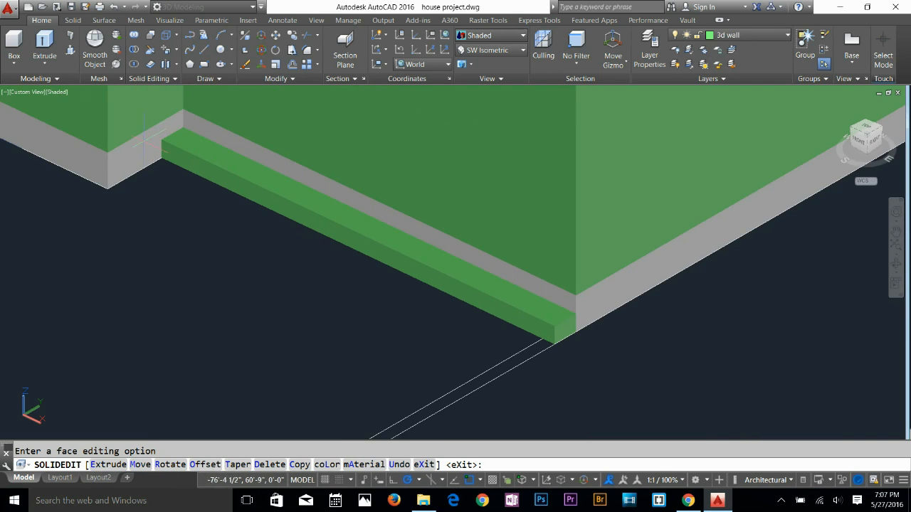
scroll(174, 141, "up", 2)
scroll(204, 176, "down", 2)
key("Escape")
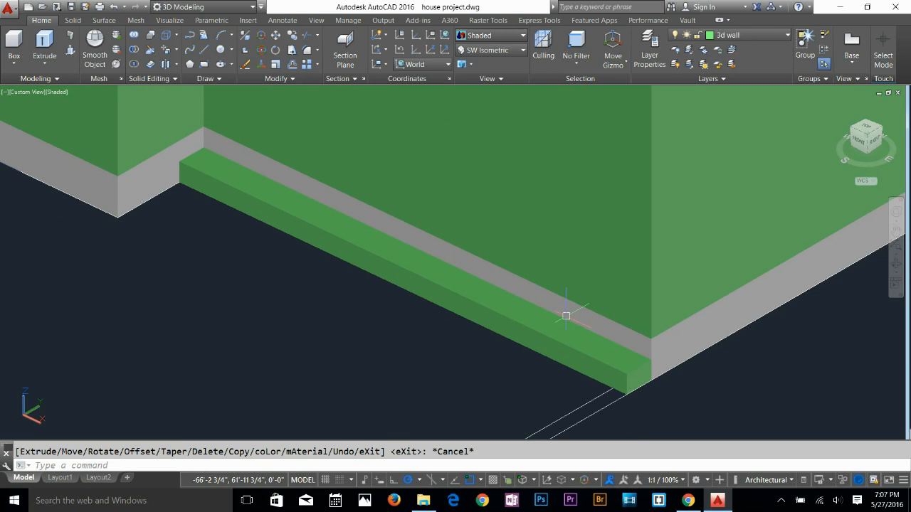
type("z")
left_click(781, 500)
left_click(781, 500)
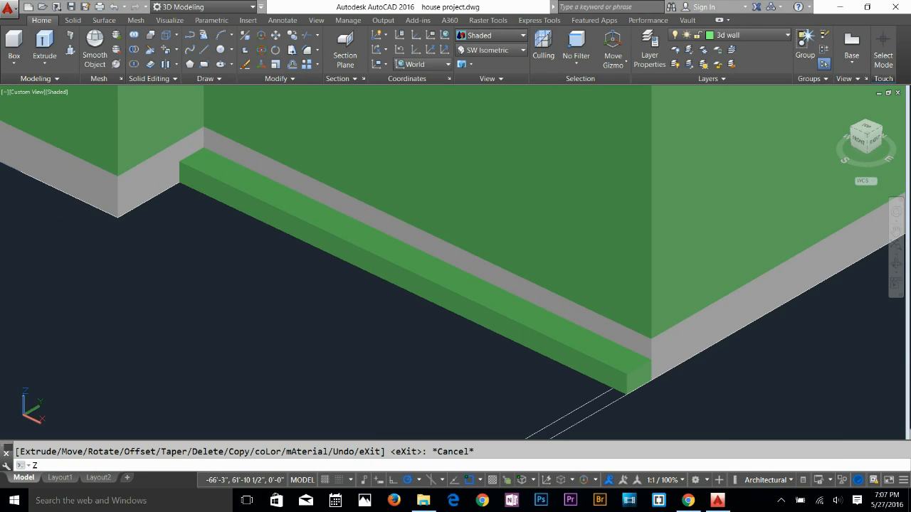
key("Escape")
scroll(631, 374, "up", 3)
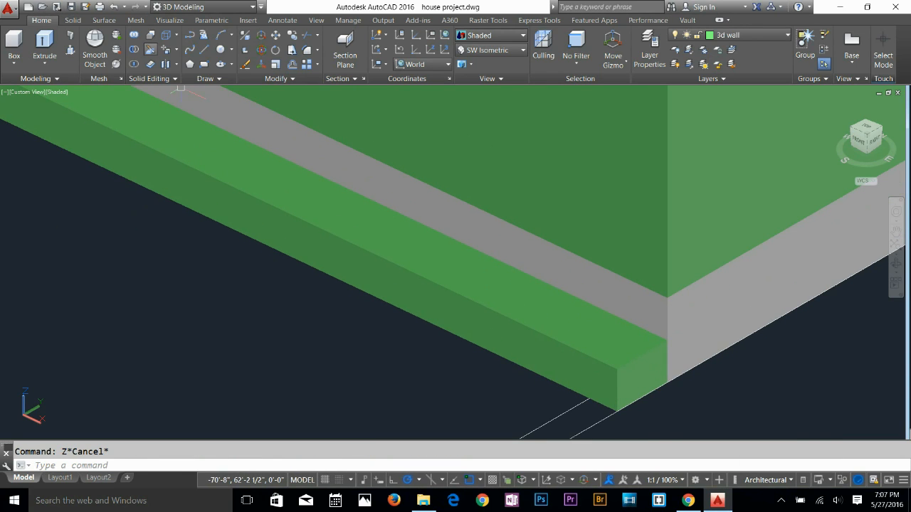
Presspull the end face of the step outward beyond the slab's front corner
left_click(69, 50)
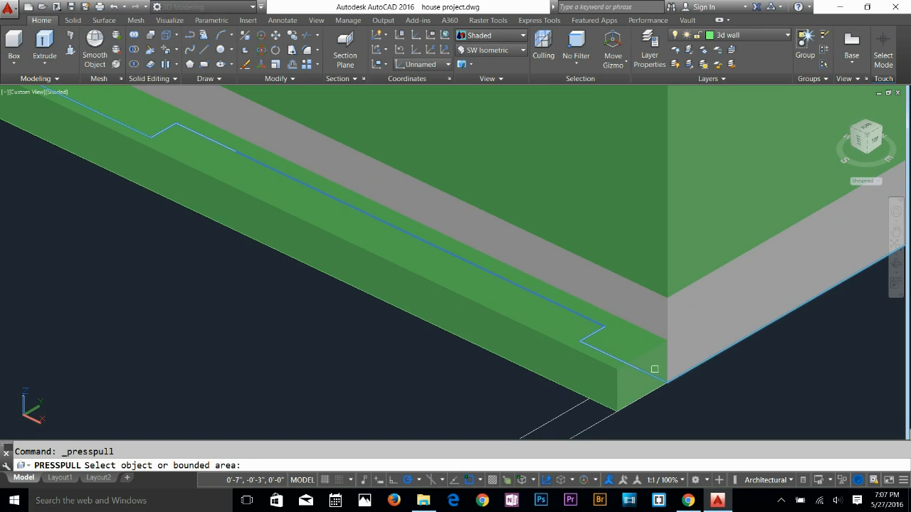
left_click(640, 377)
left_click(630, 380)
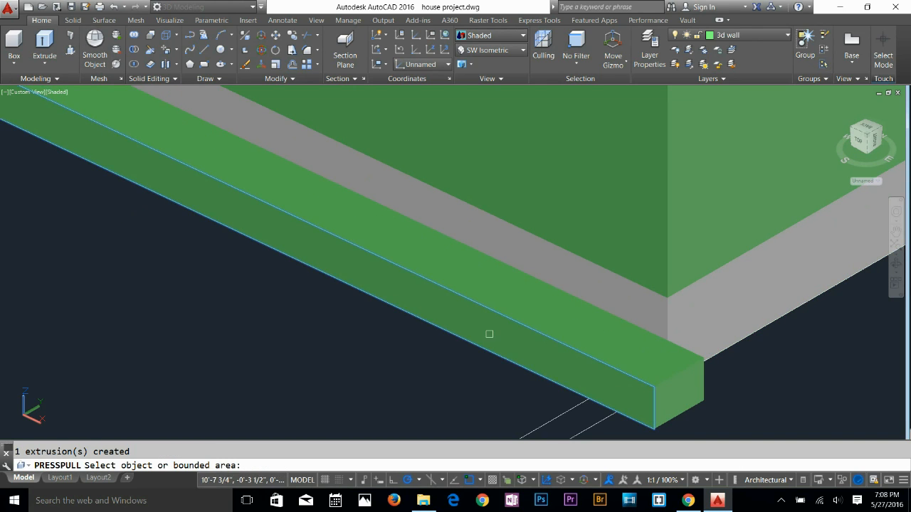
Presspull the end face of the step back along its length, well short of the slab's front corner
left_click(680, 403)
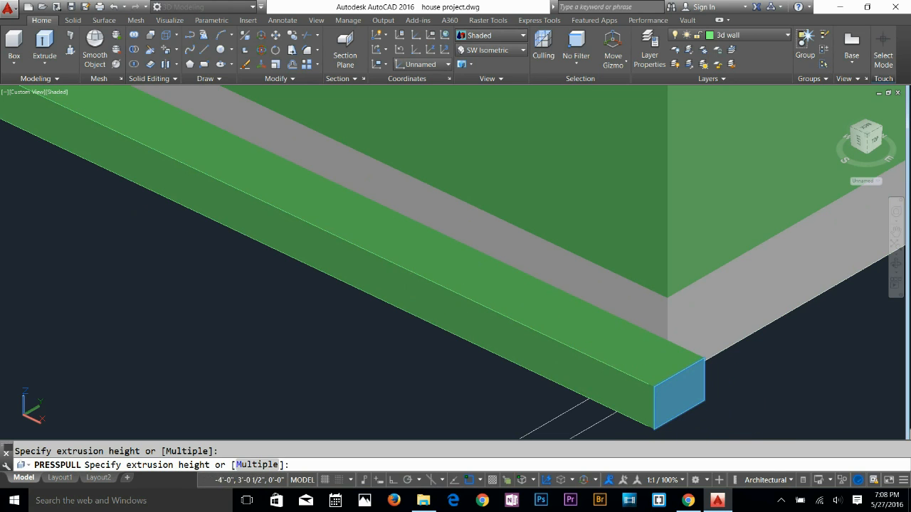
left_click(545, 390)
left_click(391, 276)
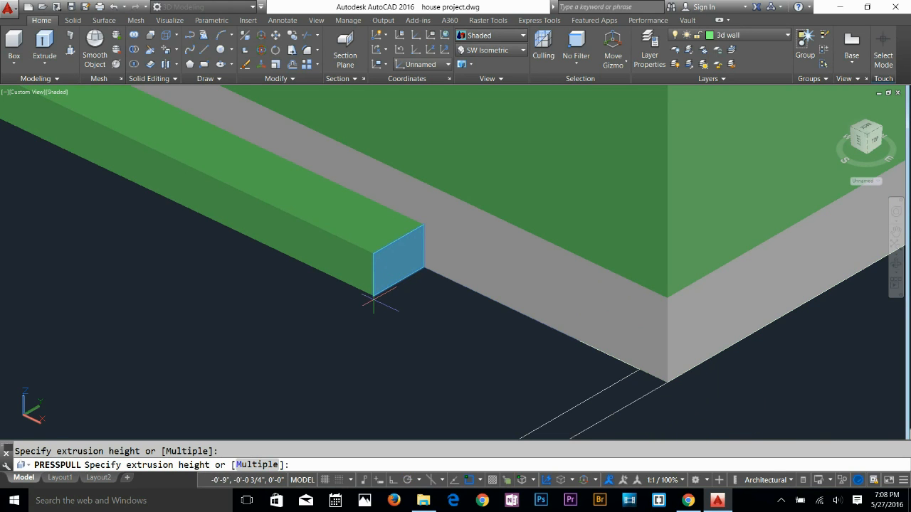
left_click(370, 301)
left_click(369, 299)
left_click(373, 282)
Presspull the shortened step's end face out again to just short of the slab's front corner
key("Return")
left_click(371, 260)
key("Escape")
key("Return")
left_click(379, 255)
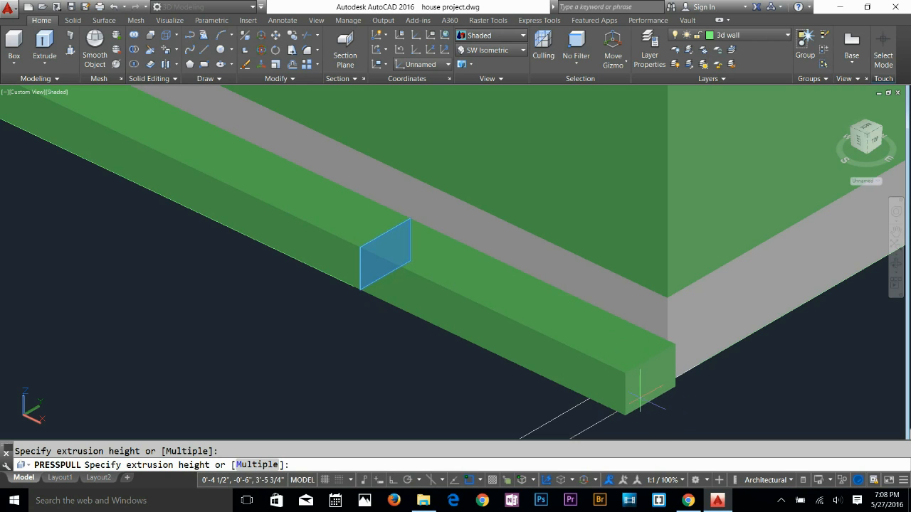
left_click(633, 396)
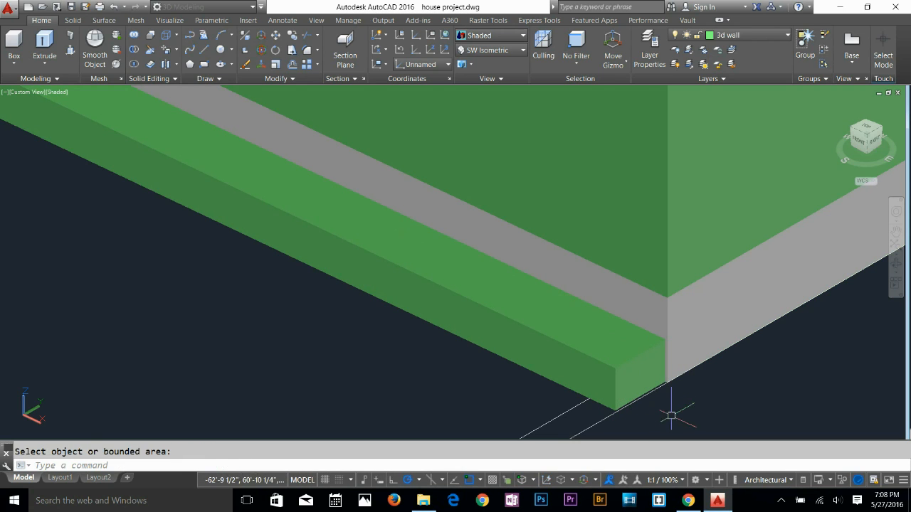
key("Escape")
Move the step's end face so that it aligns with the bottom corner of the foundation slab
scroll(676, 354, "up", 3)
left_click(677, 355)
key("Escape")
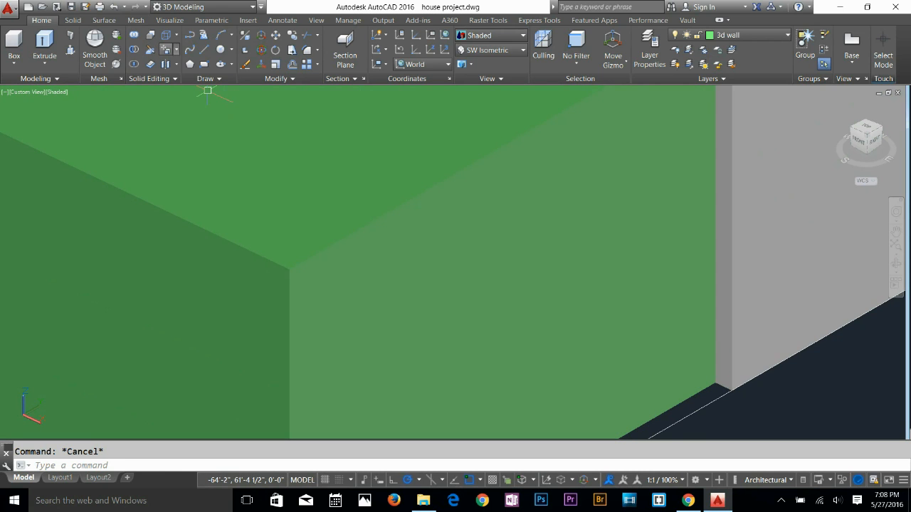
left_click(165, 49)
left_click(637, 302)
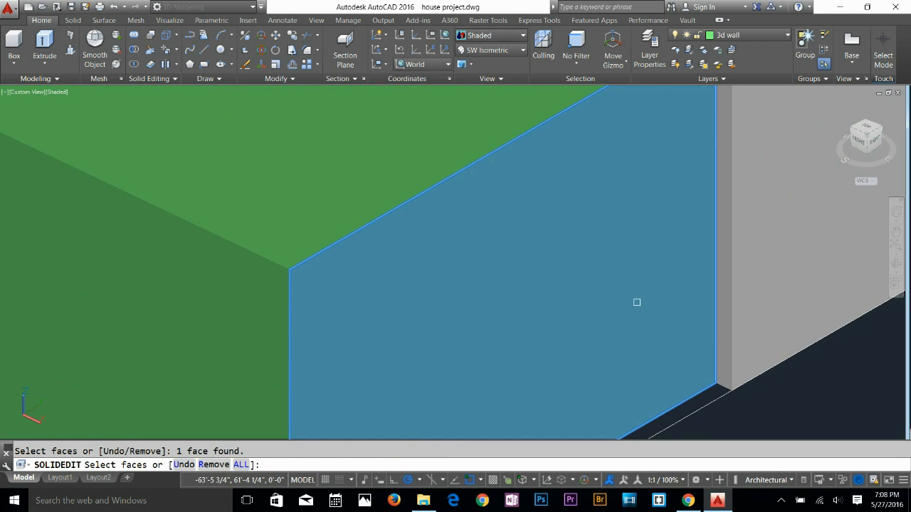
key("Return")
left_click(738, 386)
left_click(737, 388)
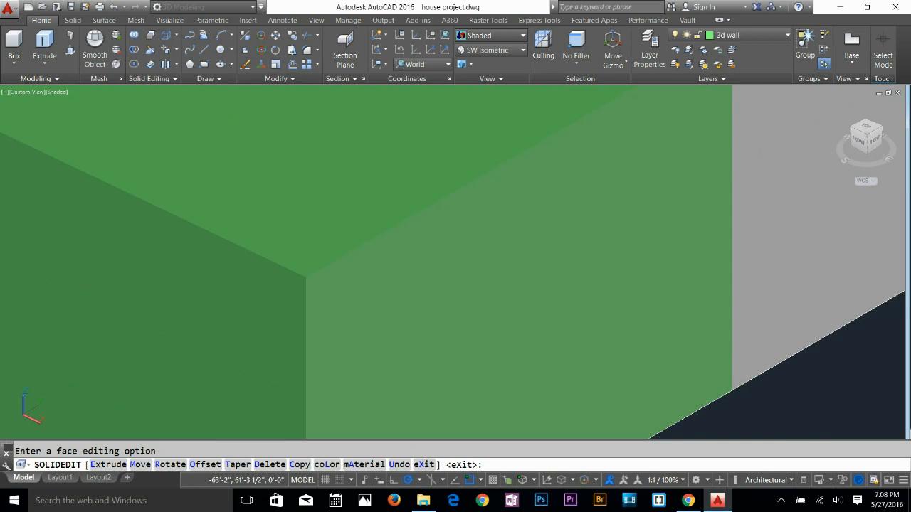
key("Escape")
Switch the visual style to Wireframe with the front windows in view
scroll(244, 284, "down", 6)
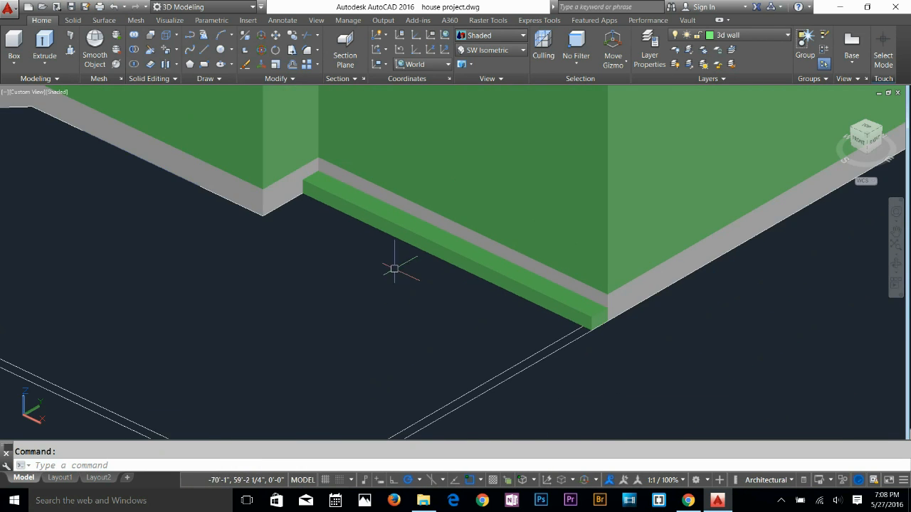
middle_click_drag(394, 269, 612, 426)
middle_click_drag(213, 315, 458, 395)
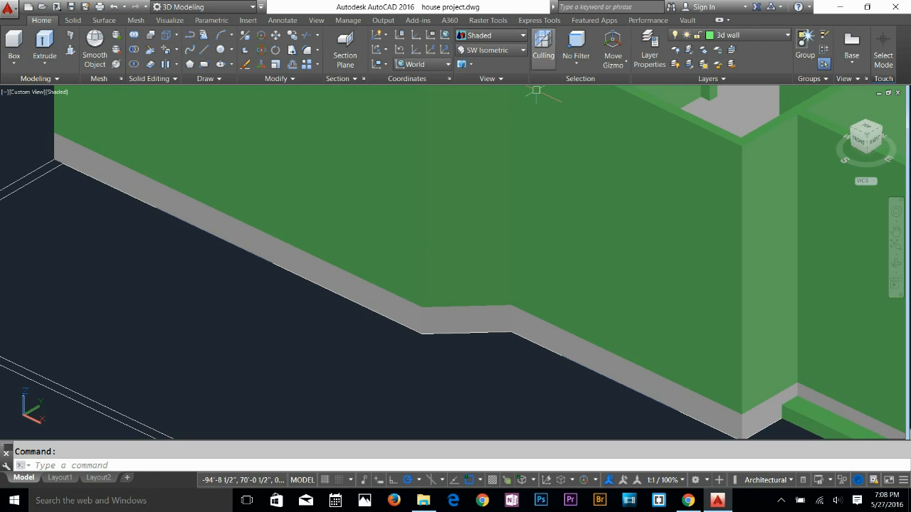
left_click(491, 35)
left_click(481, 142)
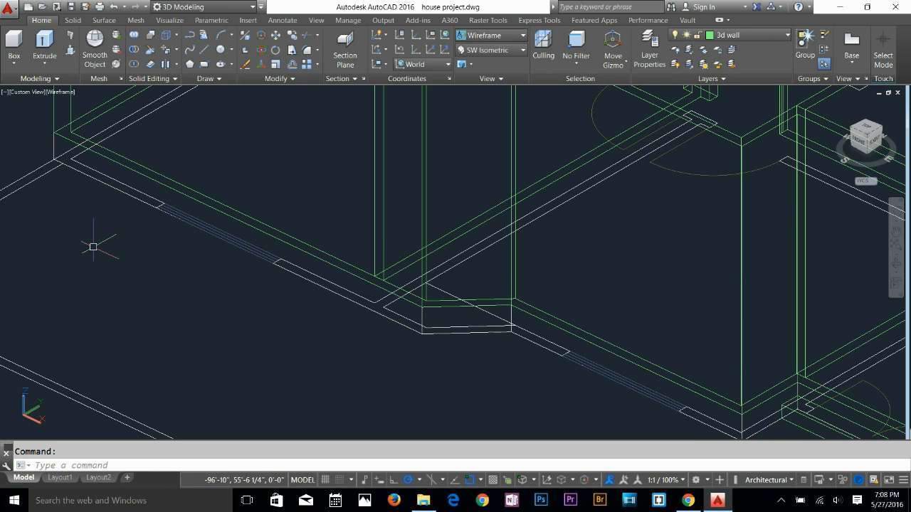
key("Escape")
Draw a rectangle between opposite corners of the front window opening nearest the slab's far end
scroll(118, 222, "up", 5)
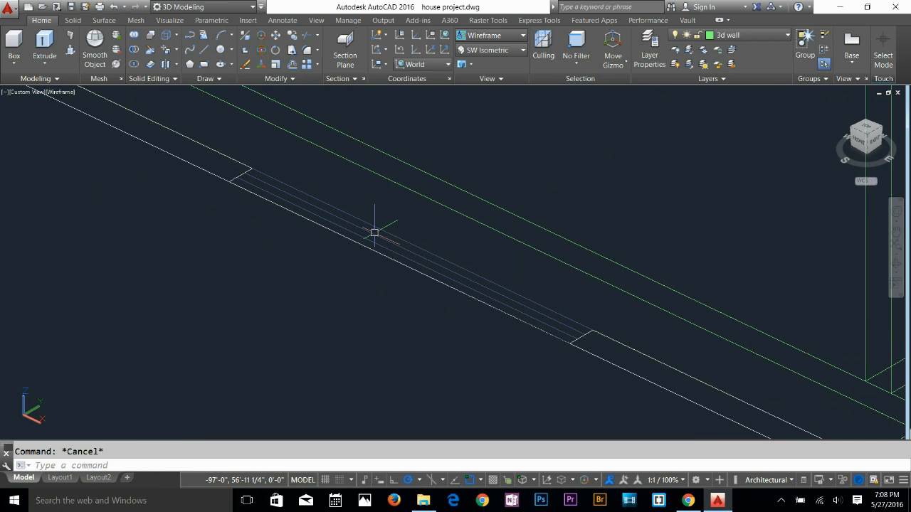
type("re")
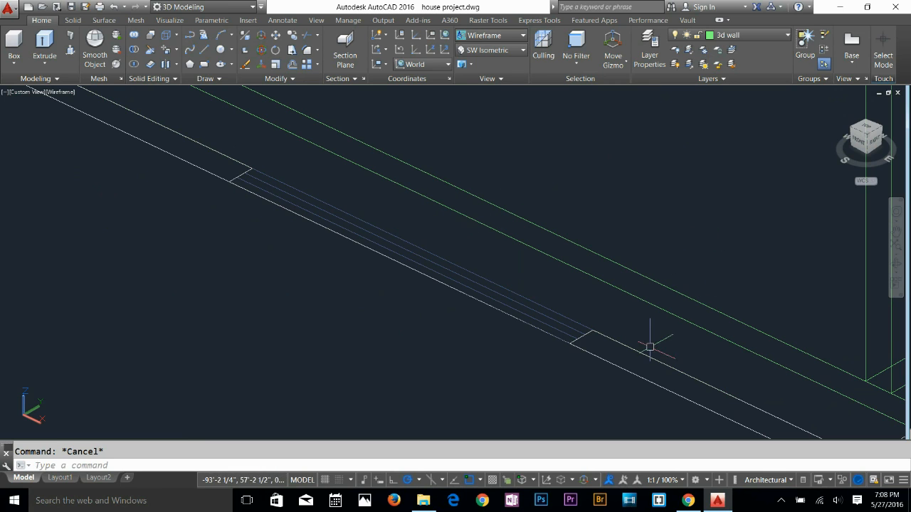
type("rec")
key("Return")
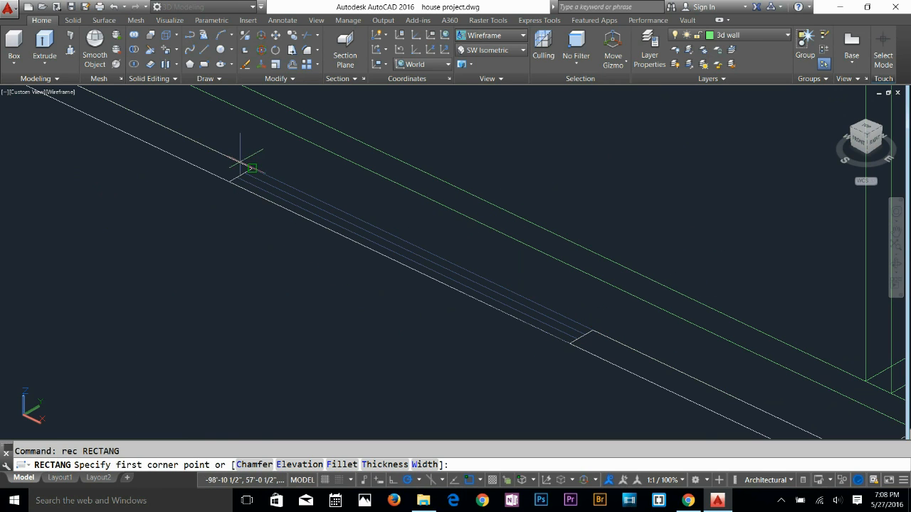
left_click(252, 168)
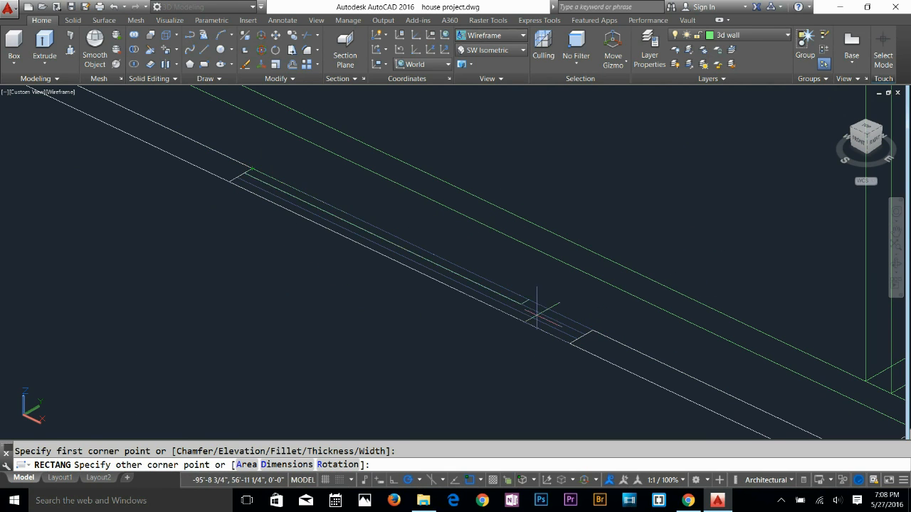
left_click(574, 345)
Move the short line at the end of the window opening by a displacement of 0,0,3'
key("Escape")
type("m")
key("Return")
left_click(581, 336)
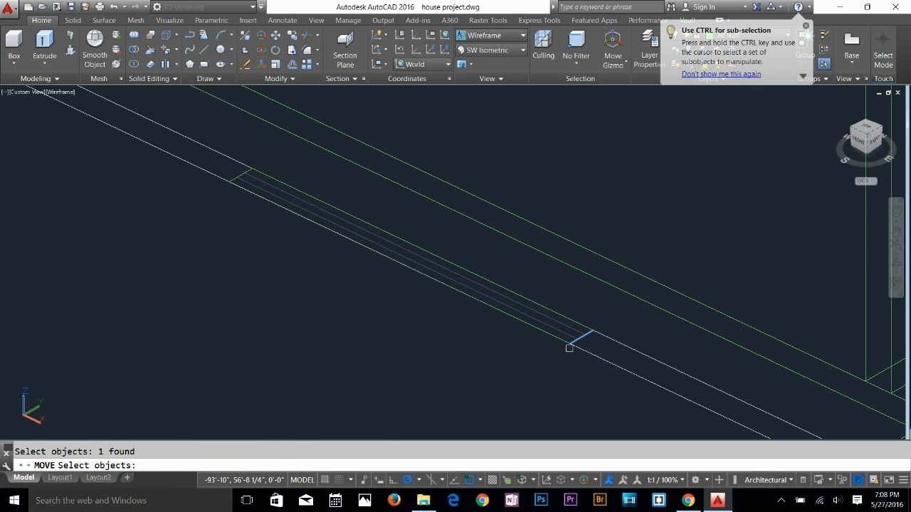
key("Return")
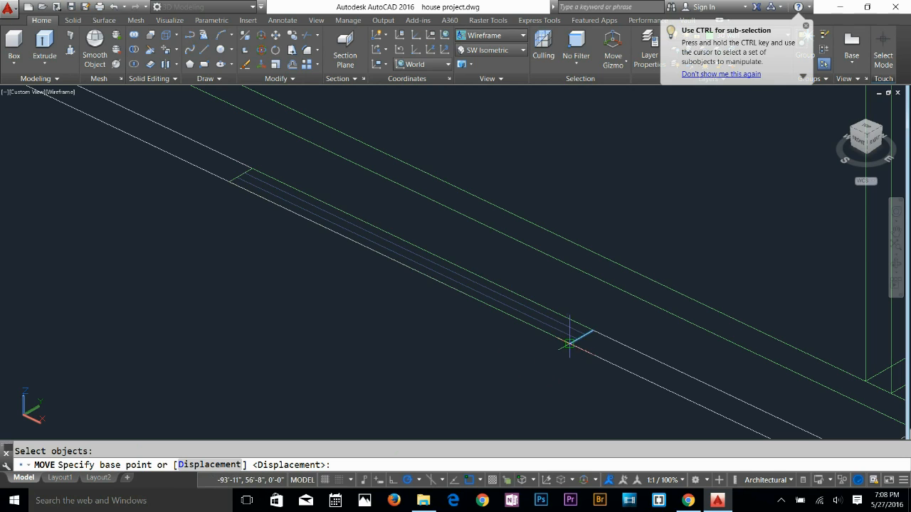
type("0,0,3'")
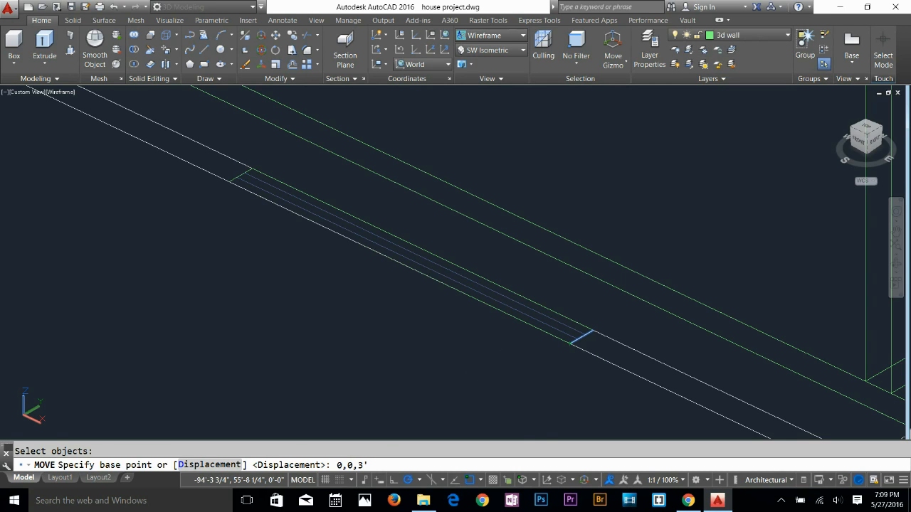
key("Return")
Delete the raised short line above the window opening
scroll(555, 278, "down", 2)
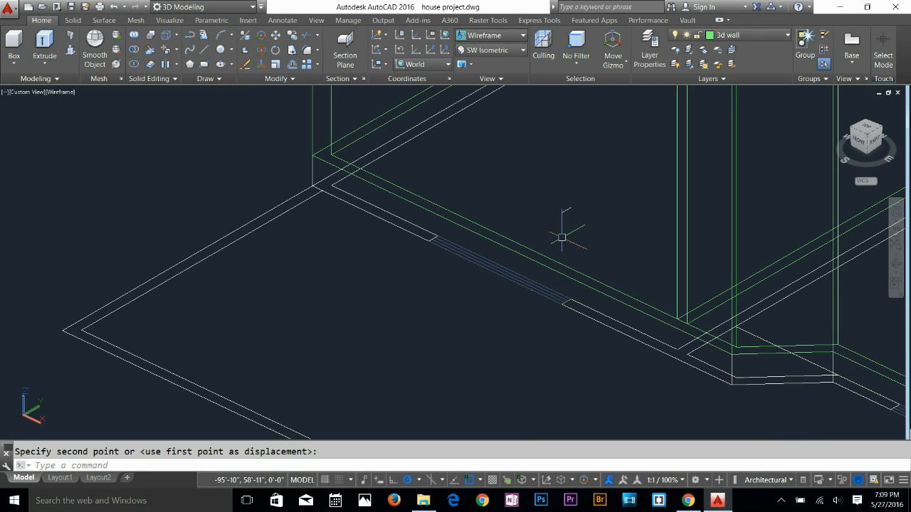
scroll(549, 200, "up", 2)
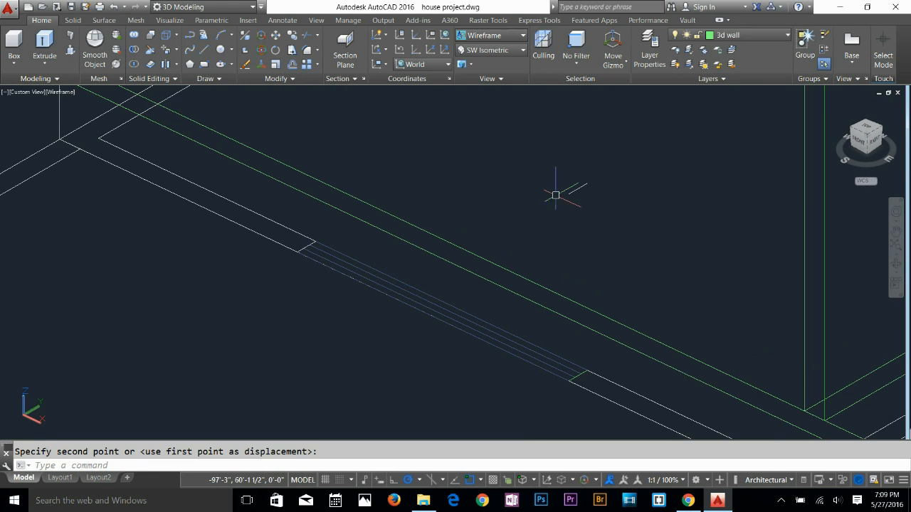
left_click(569, 192)
key("Delete")
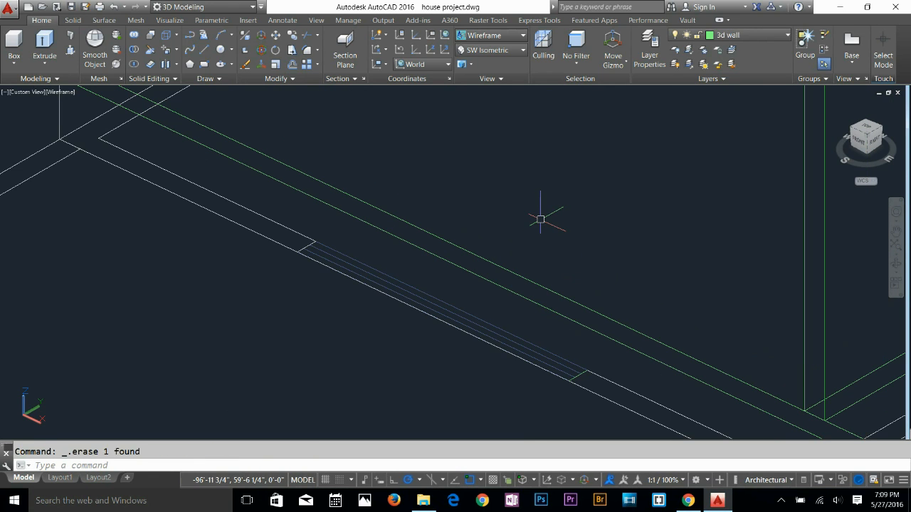
Move the rectangle drawn over the window opening vertically by a displacement of 0,0,3'
left_click(577, 374)
key("Escape")
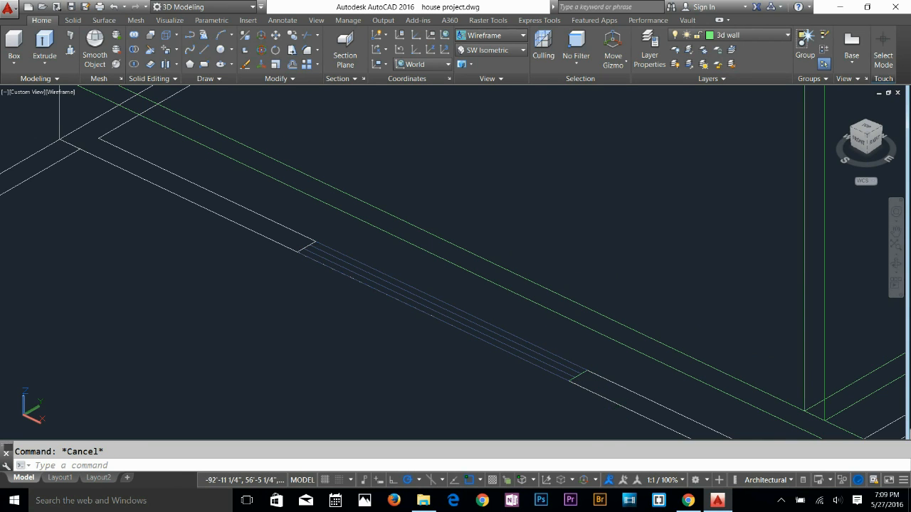
left_click(544, 371)
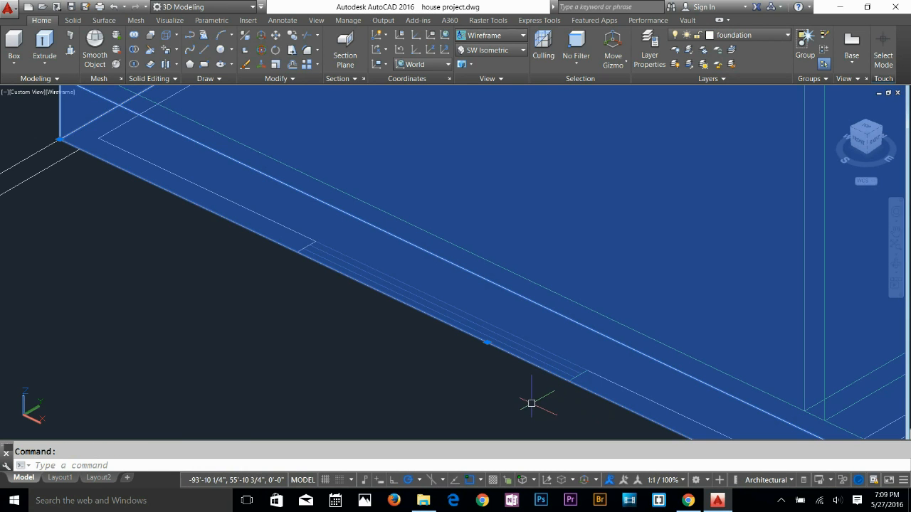
key("Escape")
middle_click_drag(665, 320, 580, 249)
left_click(520, 267)
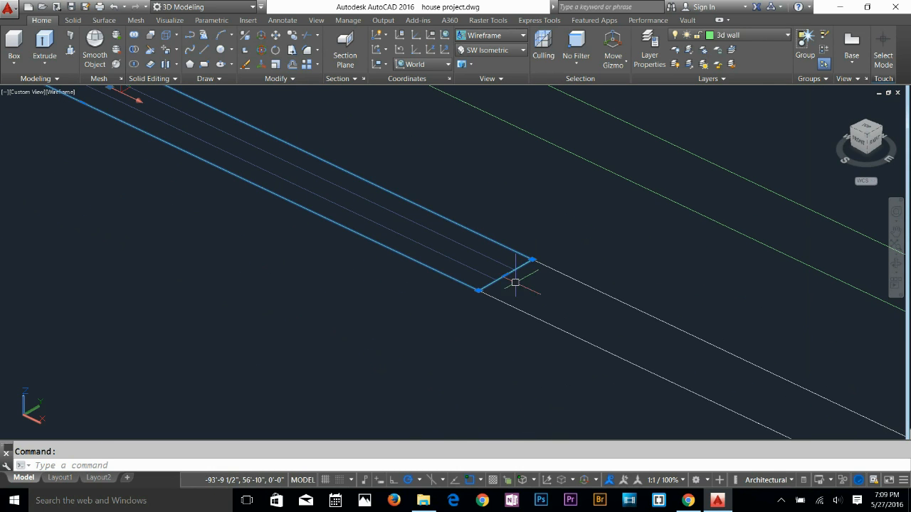
key("Escape")
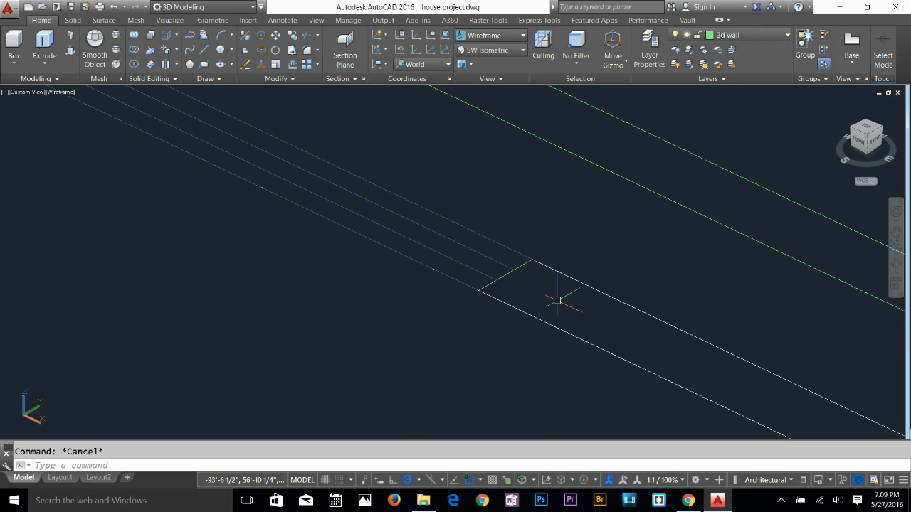
type("m")
key("Return")
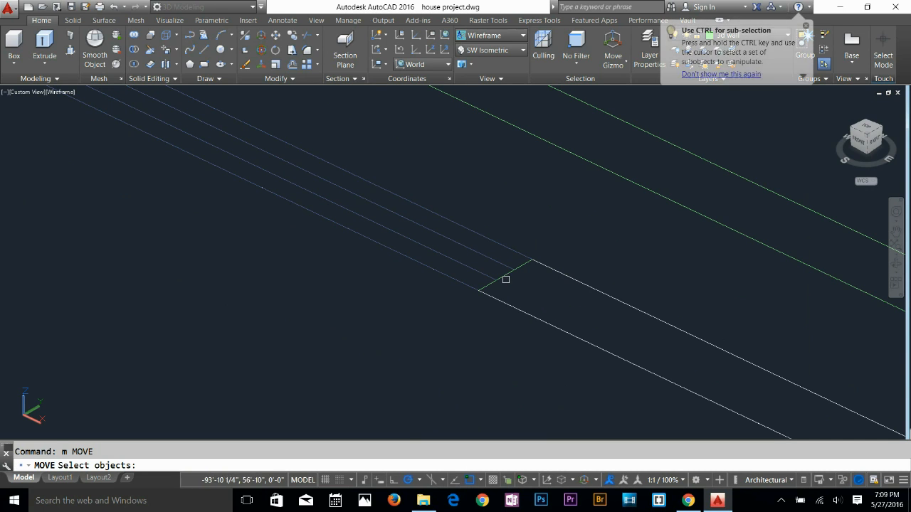
left_click(507, 276)
key("Return")
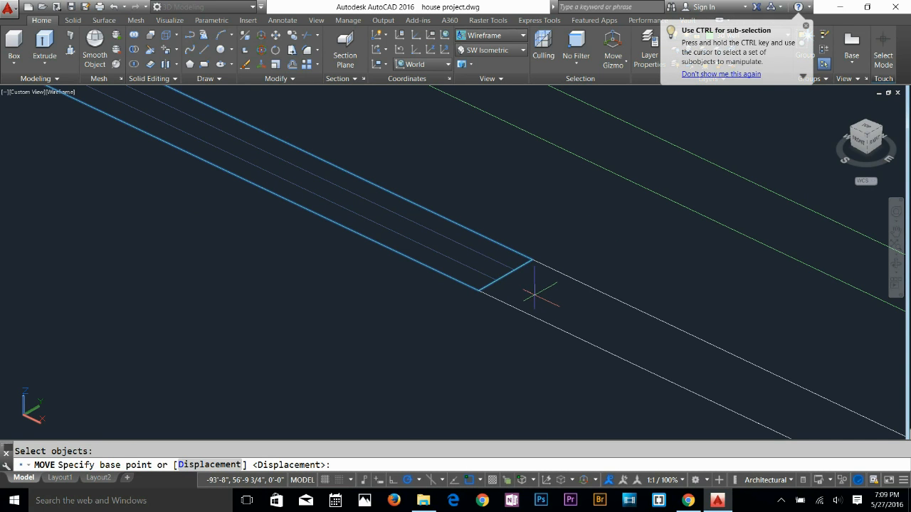
type("0,0,3'")
key("Return")
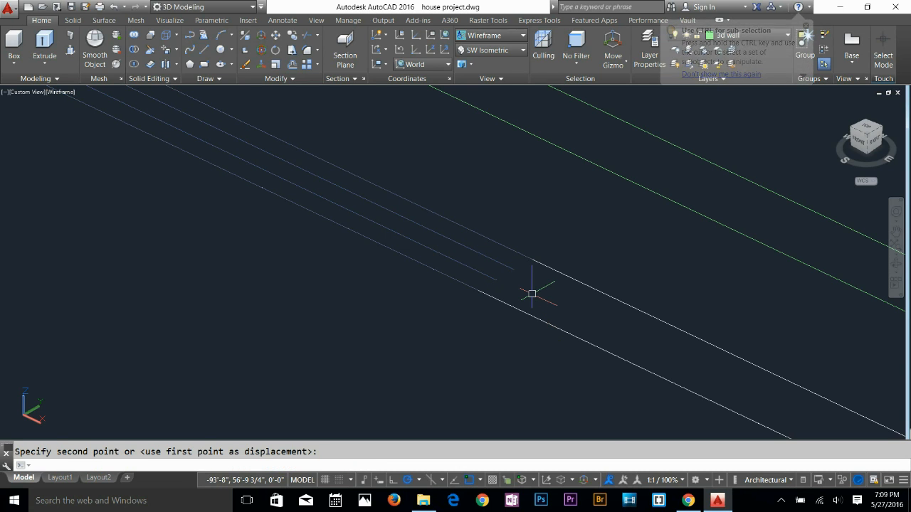
scroll(548, 284, "down", 5)
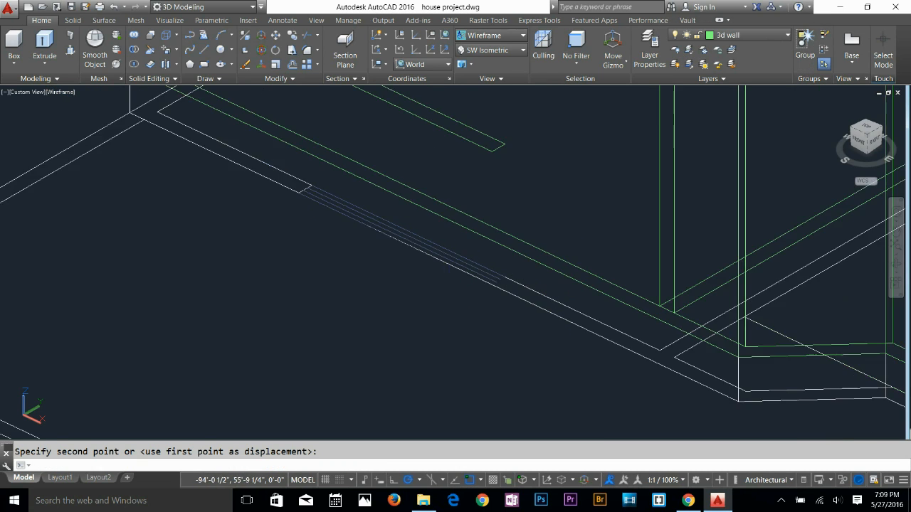
Examine the raised rectangle and the other window openings along the front of the house
key("Return")
left_click(563, 207)
key("Escape")
scroll(519, 272, "down", 2)
middle_click_drag(622, 291, 457, 285)
scroll(374, 264, "up", 1)
scroll(291, 212, "up", 2)
scroll(457, 271, "up", 2)
scroll(557, 260, "down", 2)
middle_click_drag(603, 254, 360, 212)
key("Escape")
middle_click_drag(534, 240, 465, 134)
middle_click_drag(307, 206, 504, 321)
key("Escape")
Copy the raised rectangle from the first window's outer corner to the matching corner of the next front window
type("co")
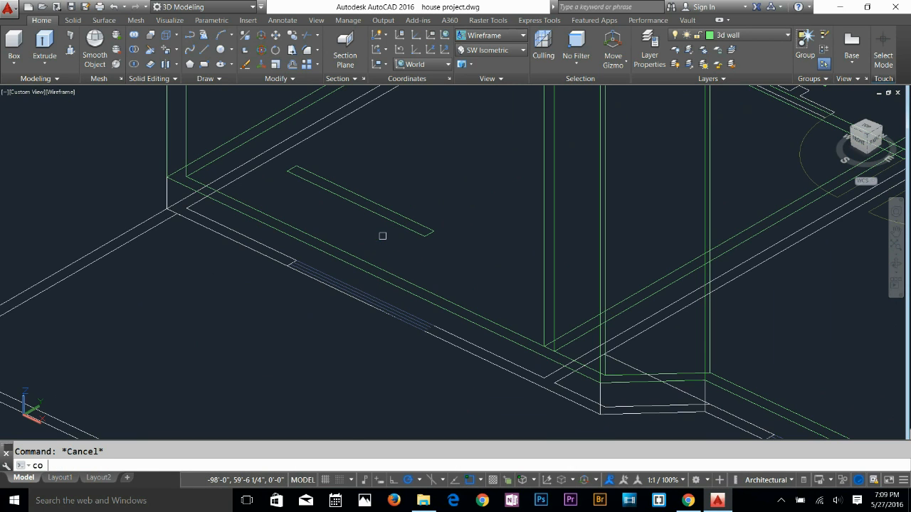
key("Return")
left_click(392, 218)
key("Return")
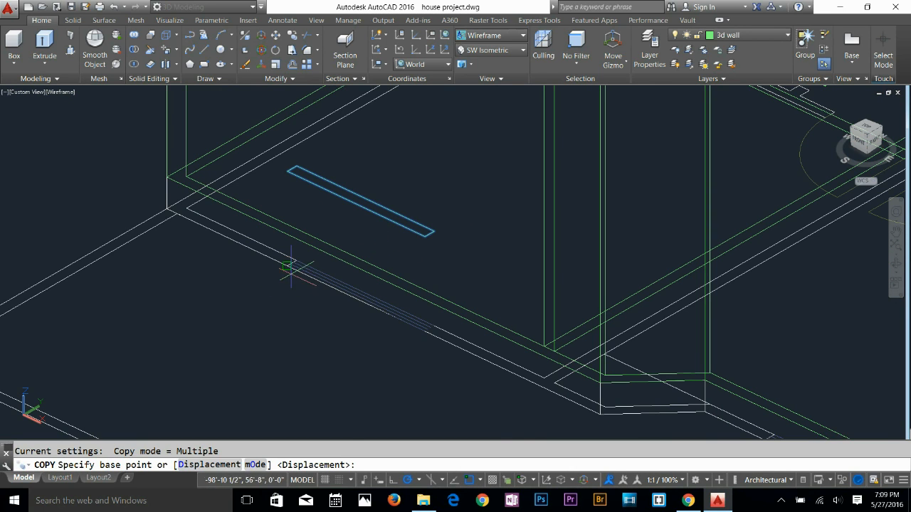
left_click(287, 265)
scroll(383, 295, "down", 2)
middle_click_drag(385, 296, 228, 132)
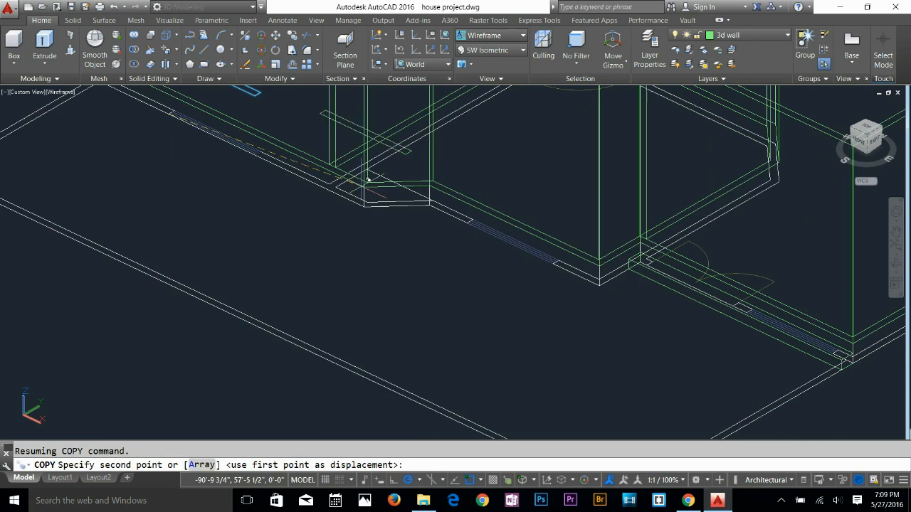
scroll(543, 248, "up", 3)
left_click(392, 192)
Copy the raised rectangle to the last front window opening and to the outer corner of the interior window opening
middle_click_drag(752, 315, 67, 72)
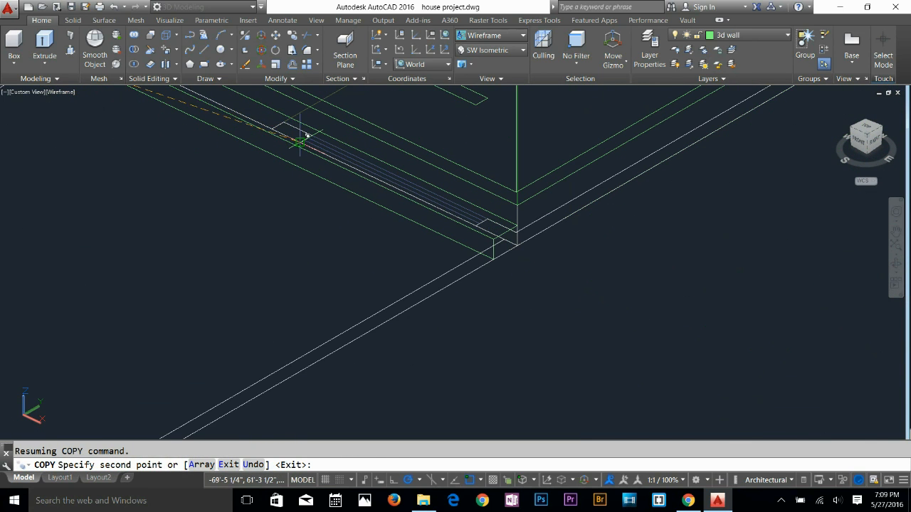
scroll(291, 166, "down", 6)
middle_click_drag(339, 93, 427, 261)
scroll(409, 247, "up", 5)
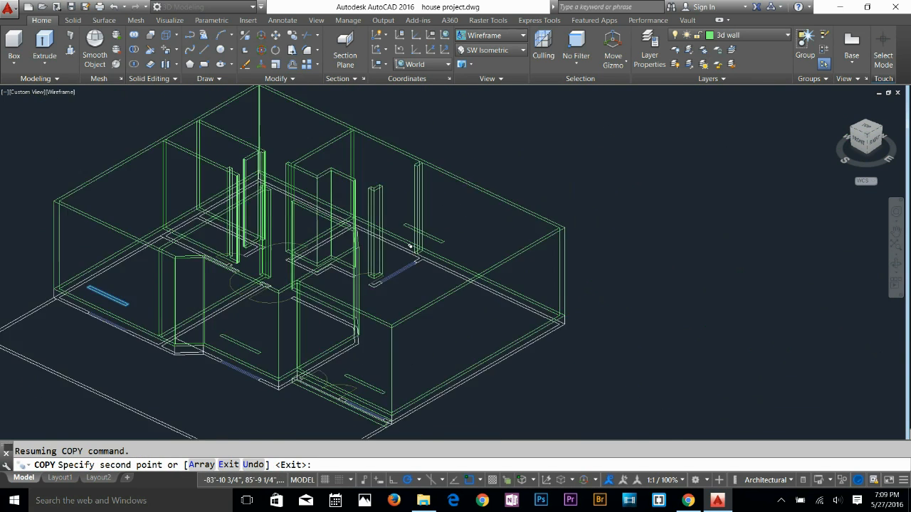
scroll(370, 347, "up", 2)
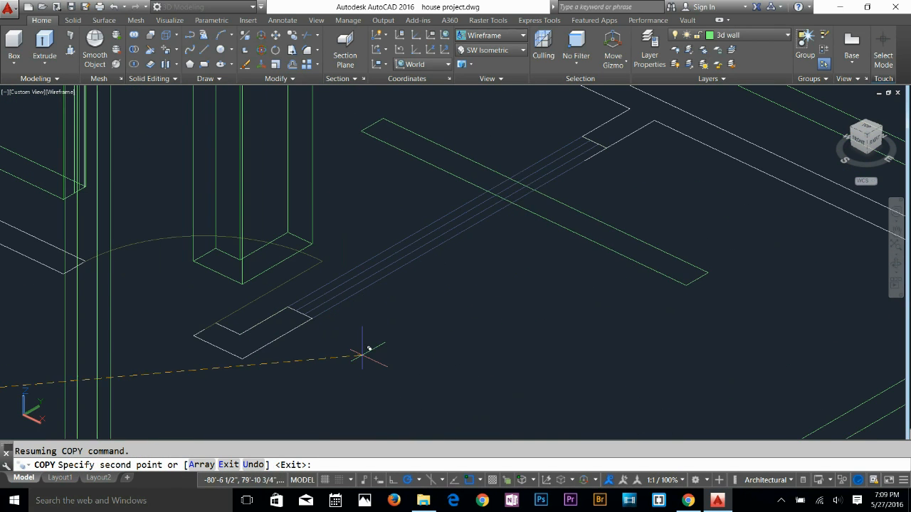
left_click(312, 319)
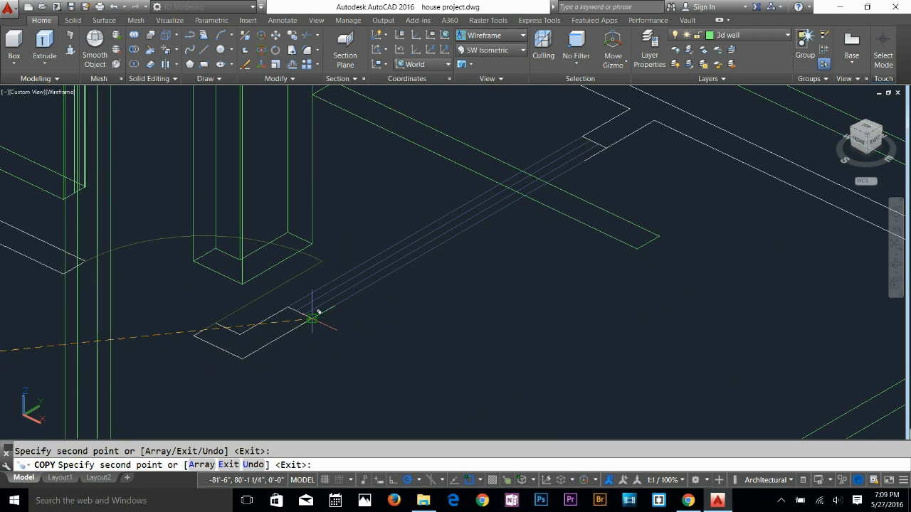
key("Escape")
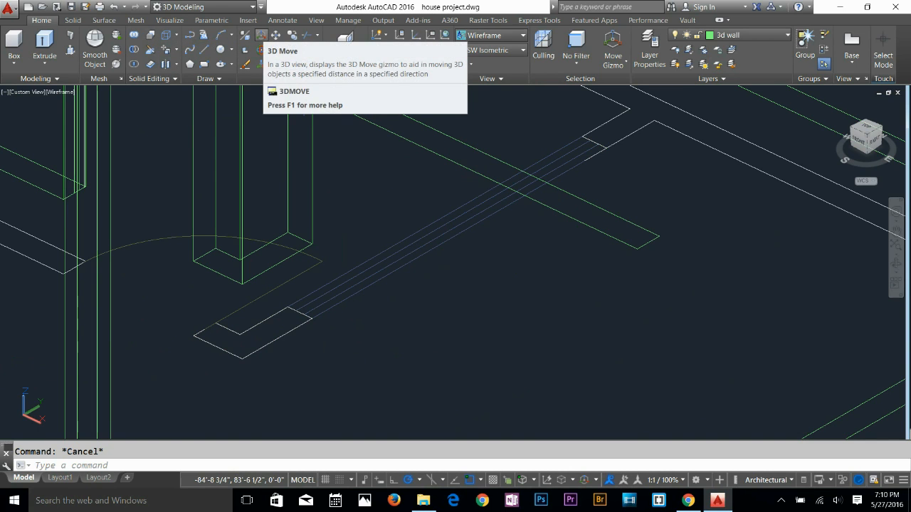
Rotate the rectangle copied near the interior window opening by 90 degrees about the vertical axis
left_click(260, 48)
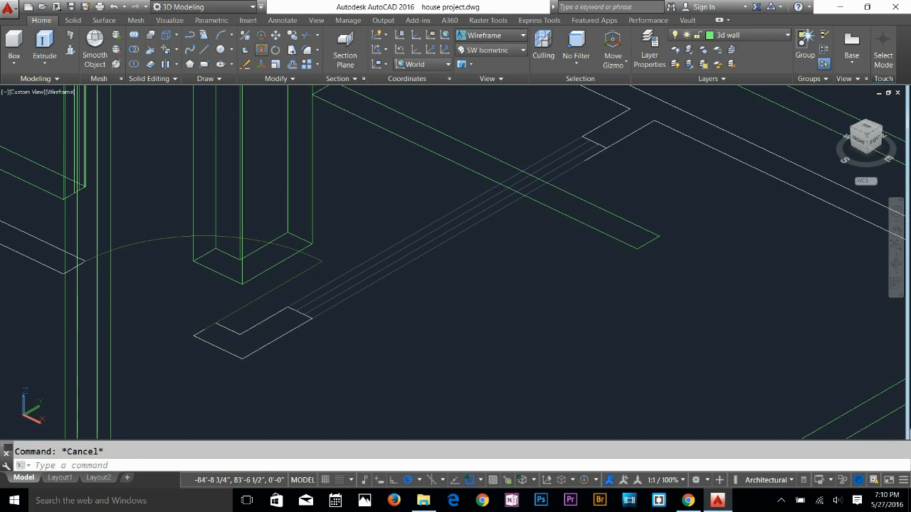
left_click(447, 154)
key("Return")
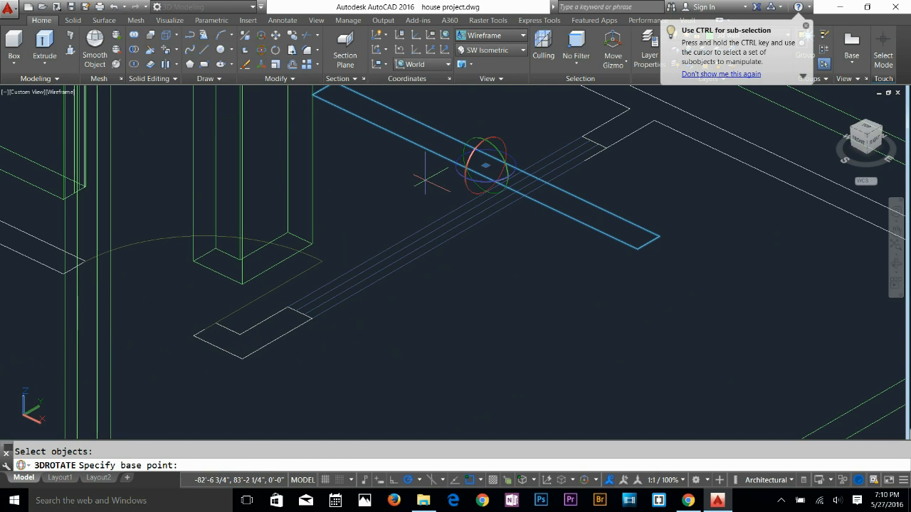
left_click(489, 182)
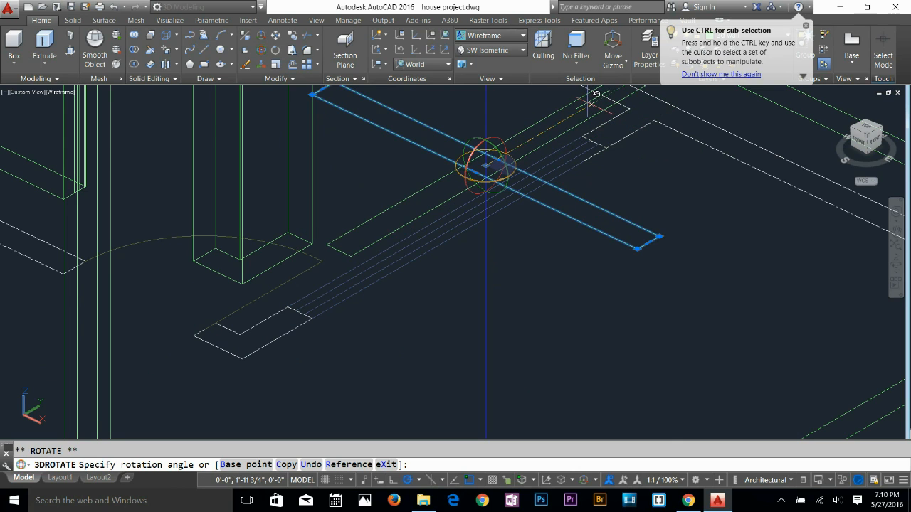
type("90")
key("Return")
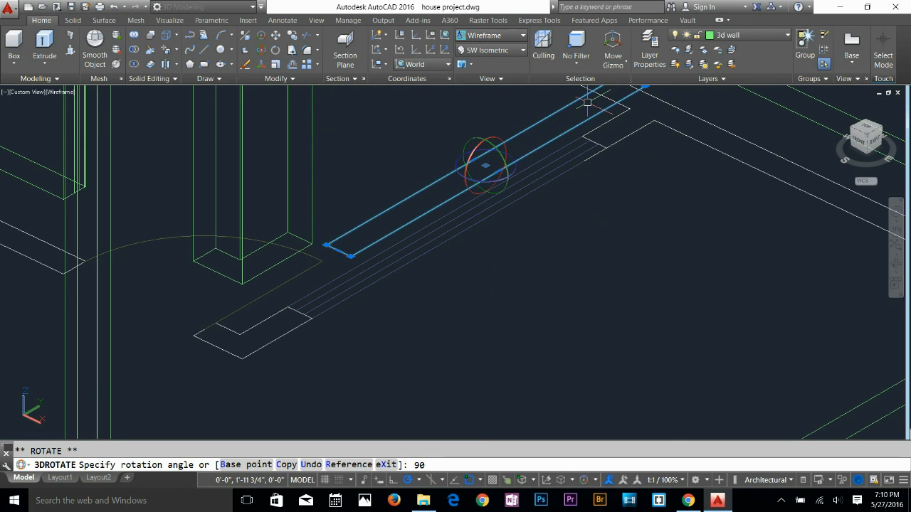
key("Escape")
In the top view, move the rotated rectangle by its upper corner onto the matching corner of the interior window opening
middle_click_drag(488, 249, 566, 277, "shift")
middle_click_drag(604, 239, 532, 234)
scroll(526, 246, "down", 5)
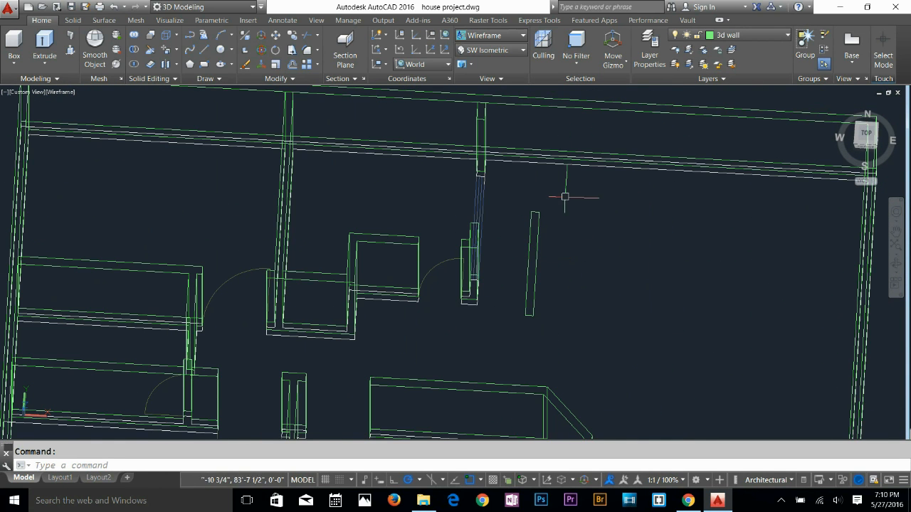
left_click(865, 145)
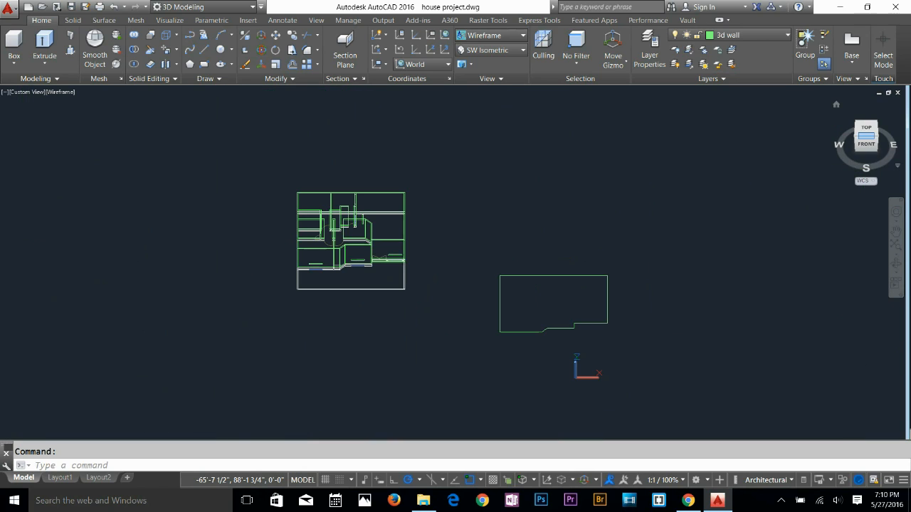
left_click(866, 130)
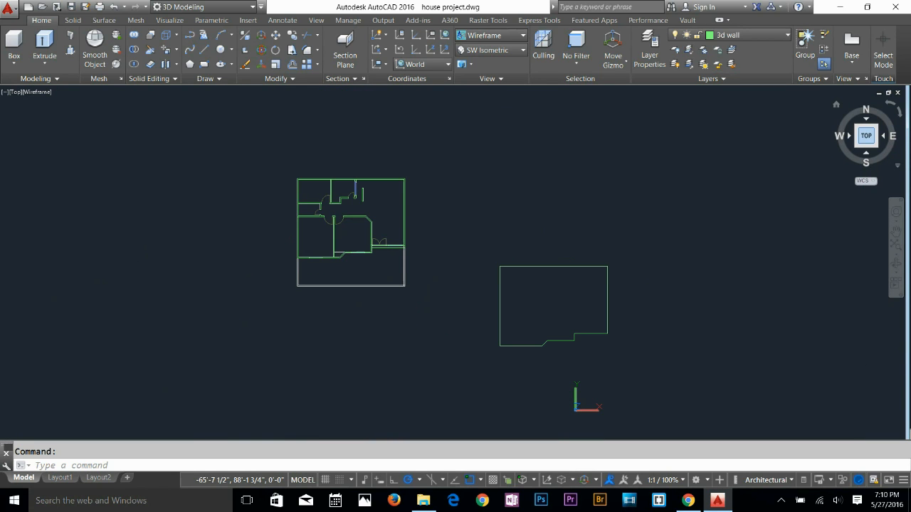
scroll(370, 189, "up", 10)
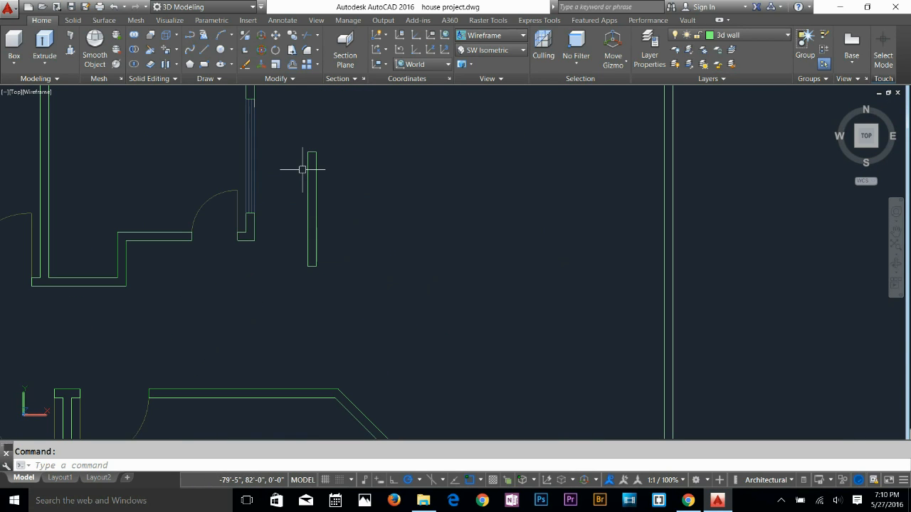
key("Return")
left_click(316, 174)
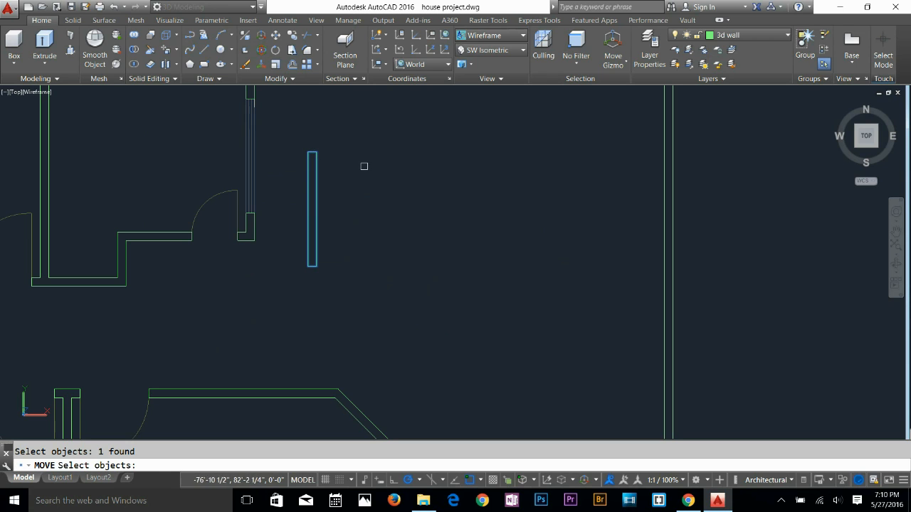
key("Return")
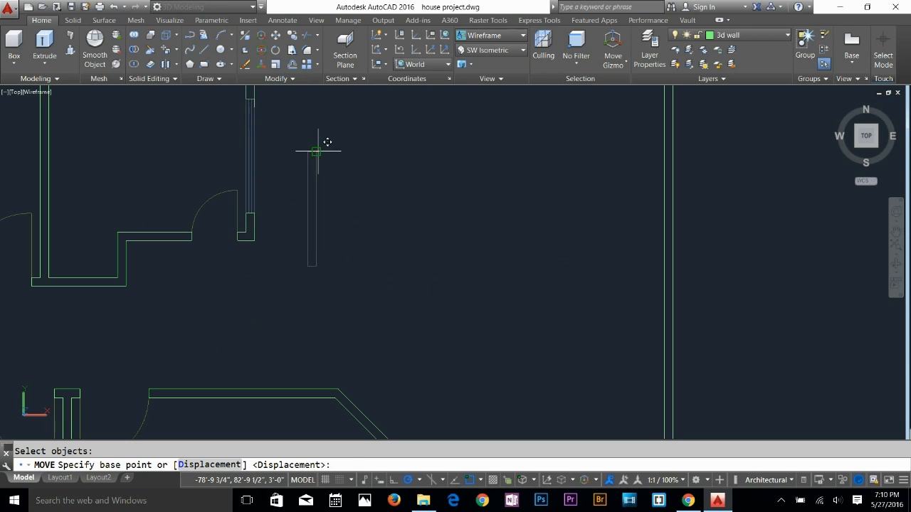
left_click(312, 151)
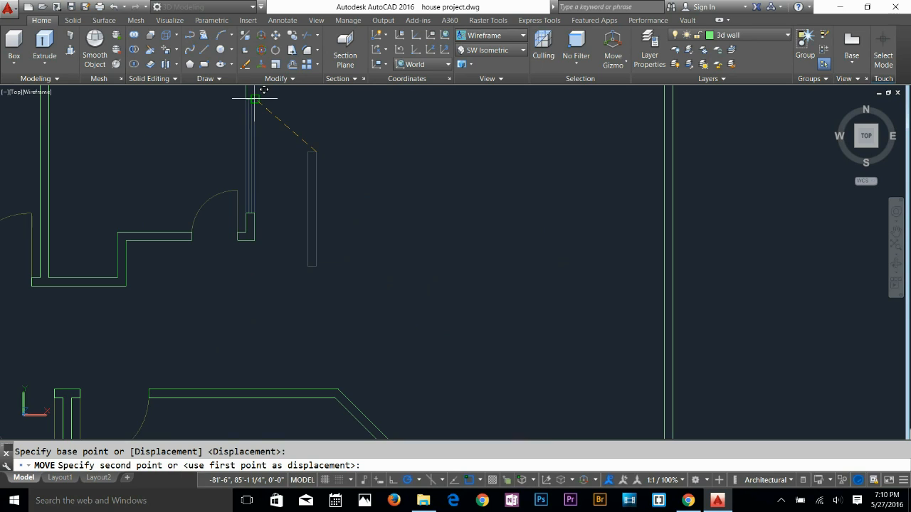
left_click(251, 99)
key("Escape")
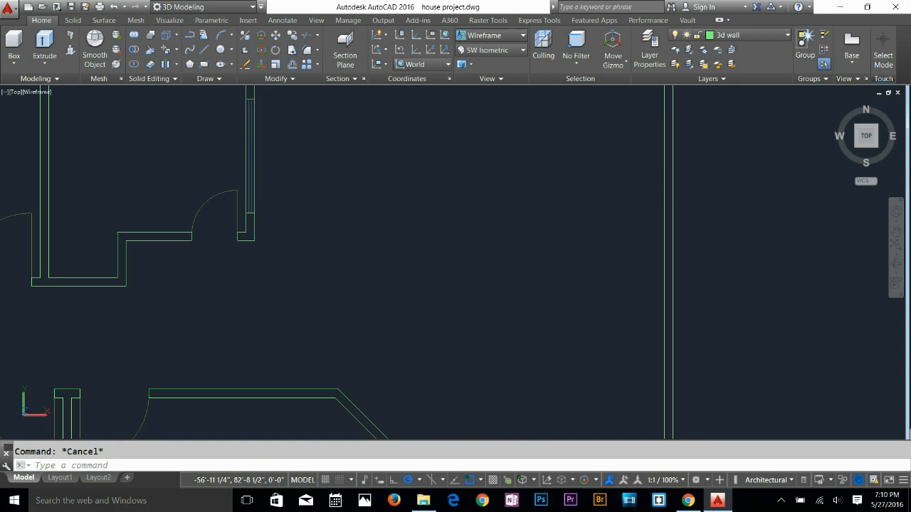
Return to the southeast isometric view of the house
scroll(782, 167, "down", 5)
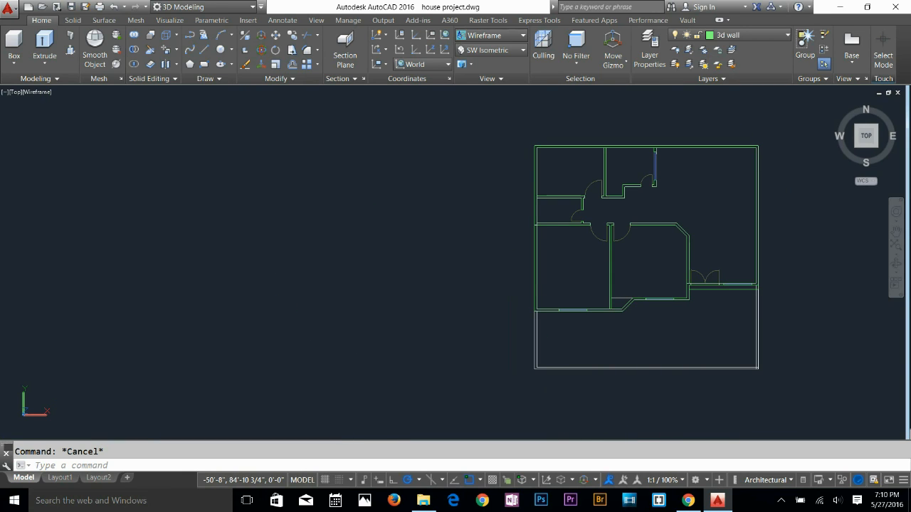
left_click(877, 135)
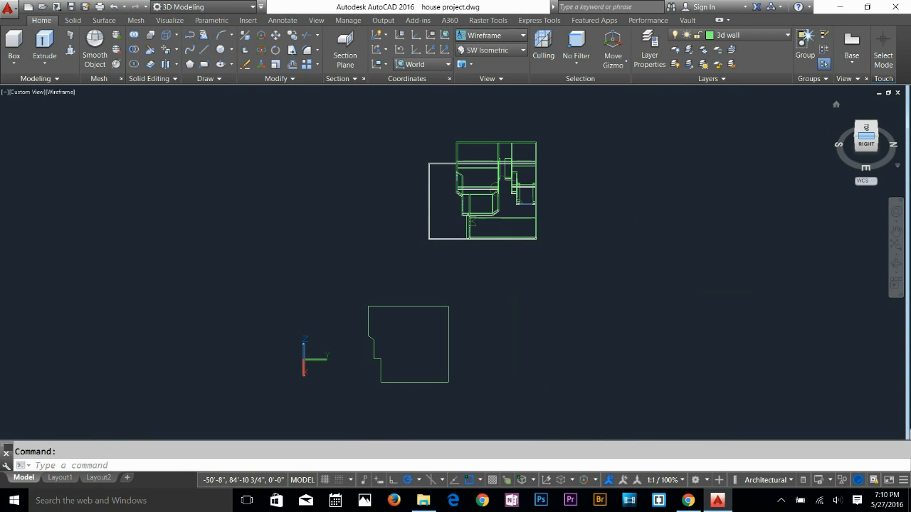
left_click(856, 135)
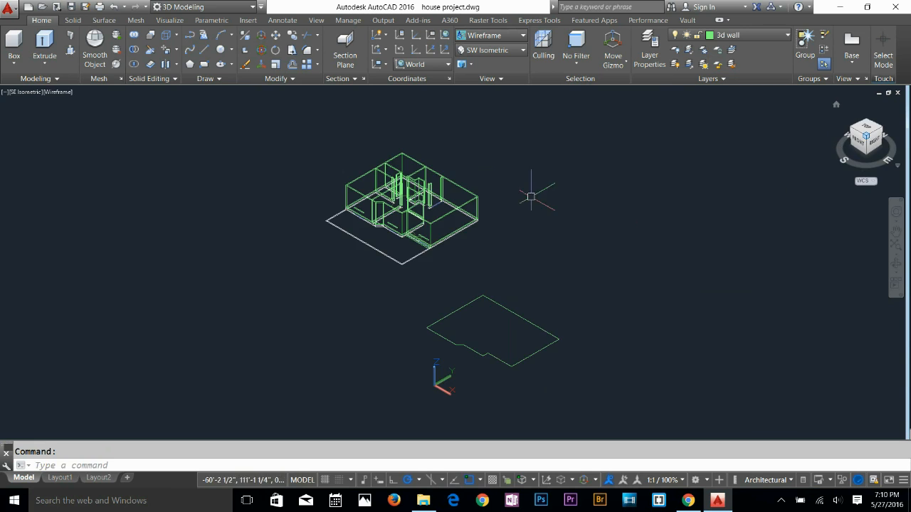
scroll(393, 206, "up", 8)
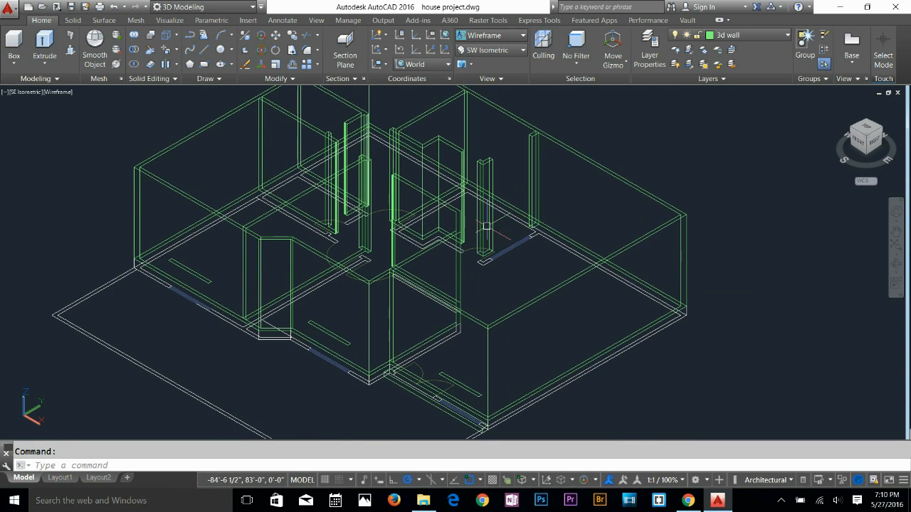
left_click(527, 269)
scroll(530, 271, "up", 4)
key("Escape")
type("m")
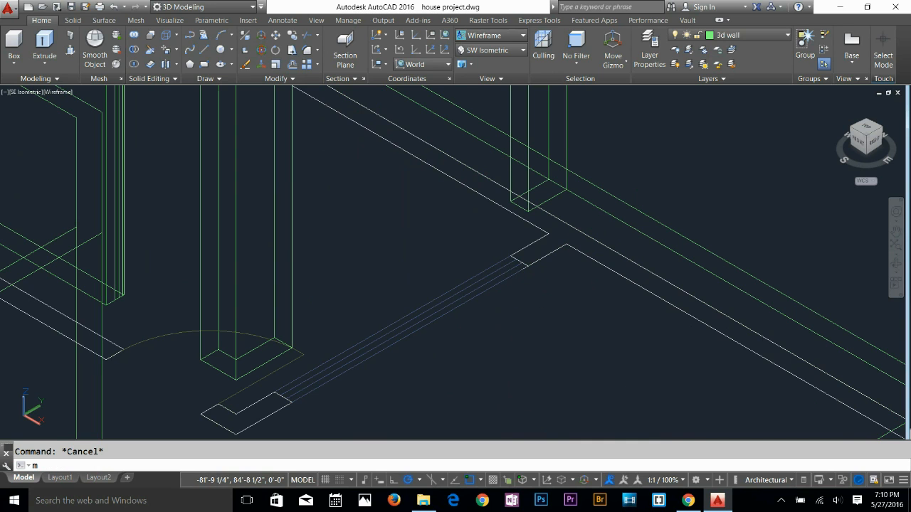
key("Return")
left_click(503, 286)
key("Escape")
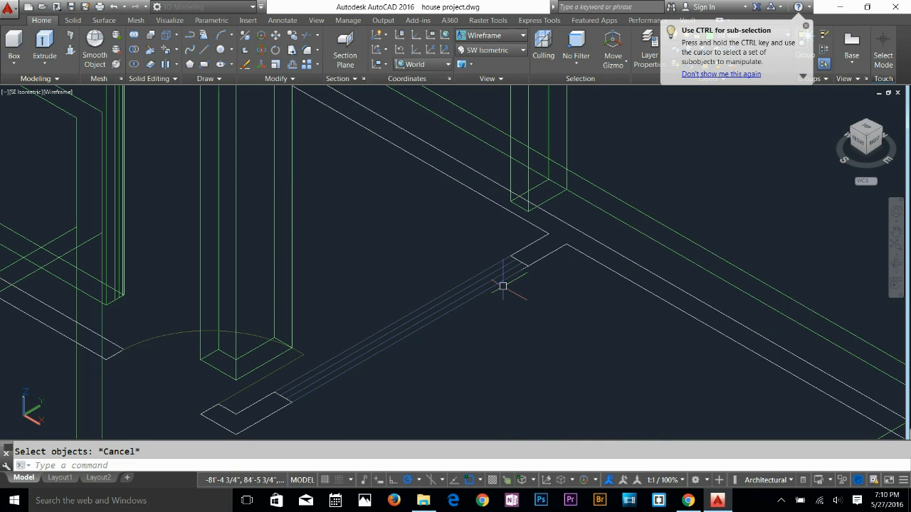
Delete the window line overlapping the interior rectangle's edge and raise the rectangle by a displacement of 0,0,3'
left_click(503, 283)
key("Delete")
left_click(504, 282)
key("Escape")
type("m")
key("Return")
left_click(505, 279)
key("Return")
type("0,")
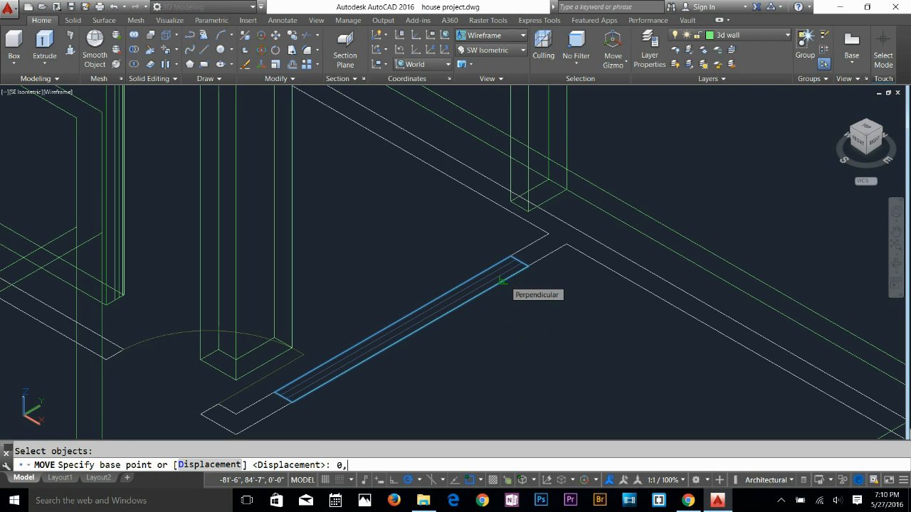
type("0,3")
key("Return")
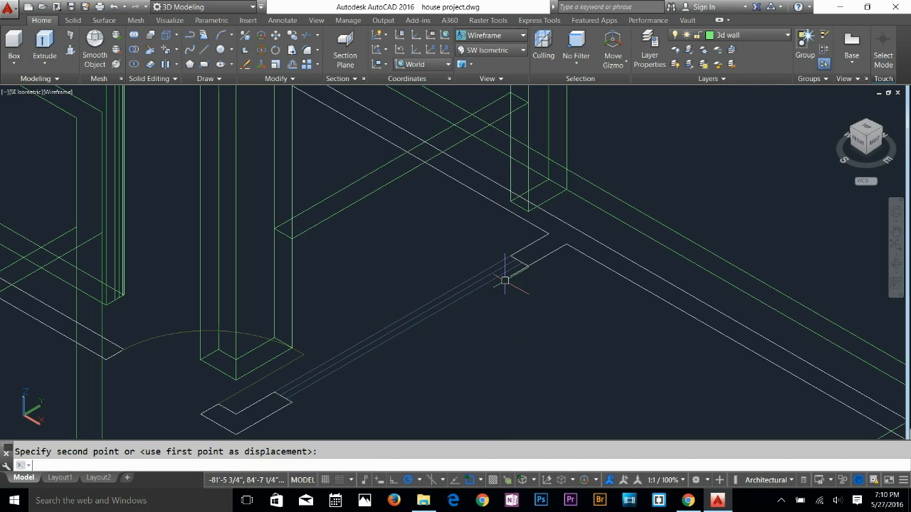
key("Escape")
Extrude the three front window rectangles and the interior window rectangle to a height of 6'
scroll(455, 288, "down", 3)
scroll(439, 292, "down", 4)
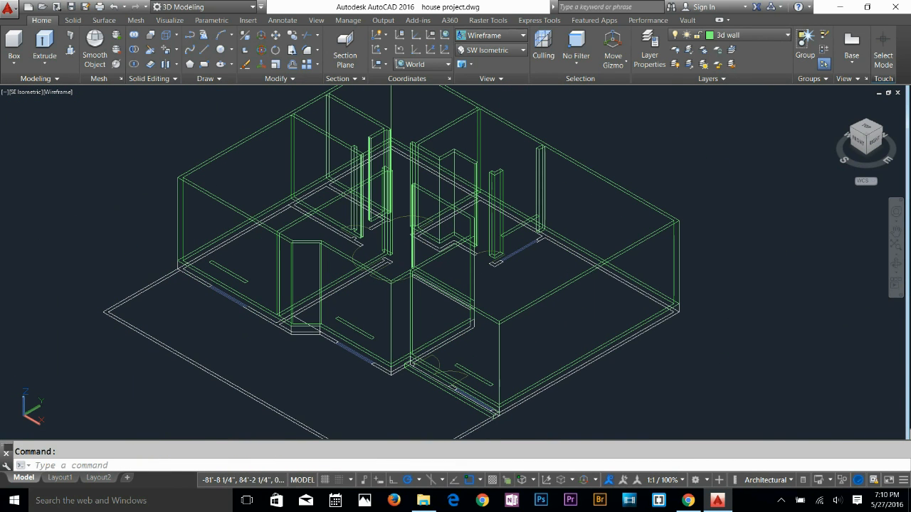
type("ext")
key("Return")
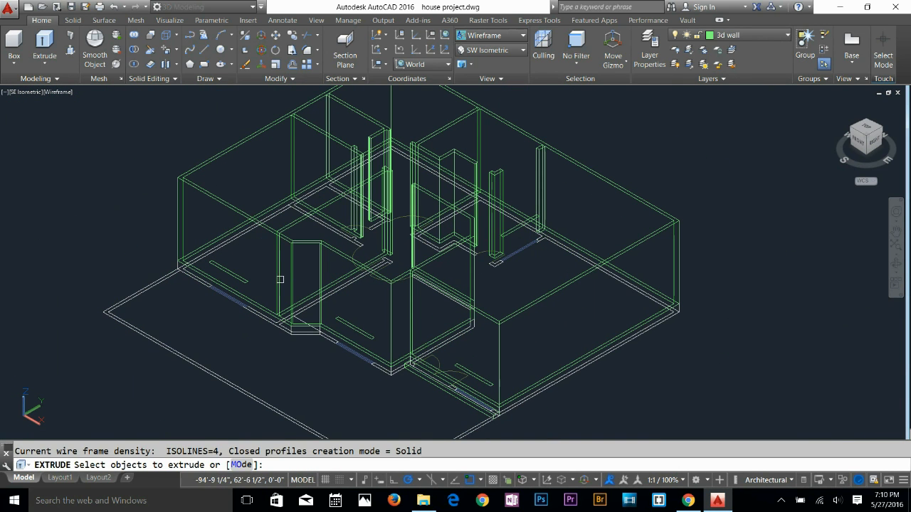
left_click(243, 281)
left_click(362, 328)
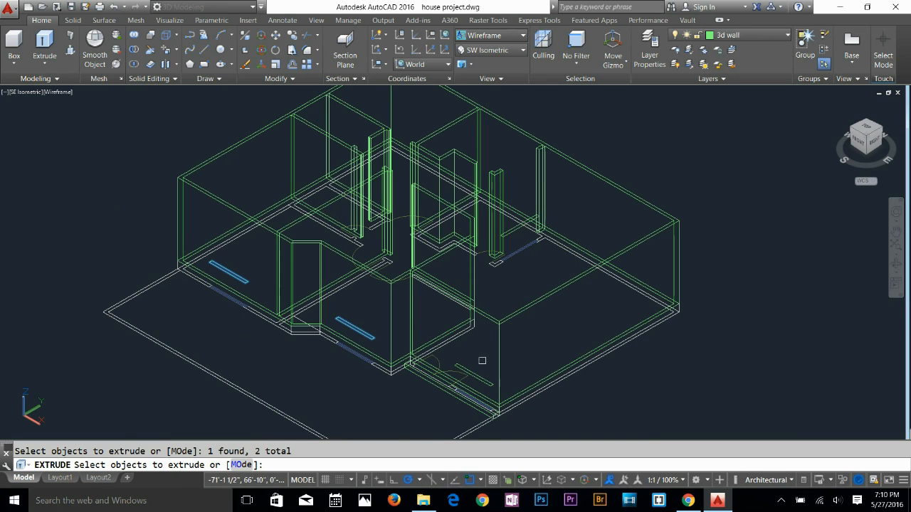
left_click(483, 379)
left_click(518, 226)
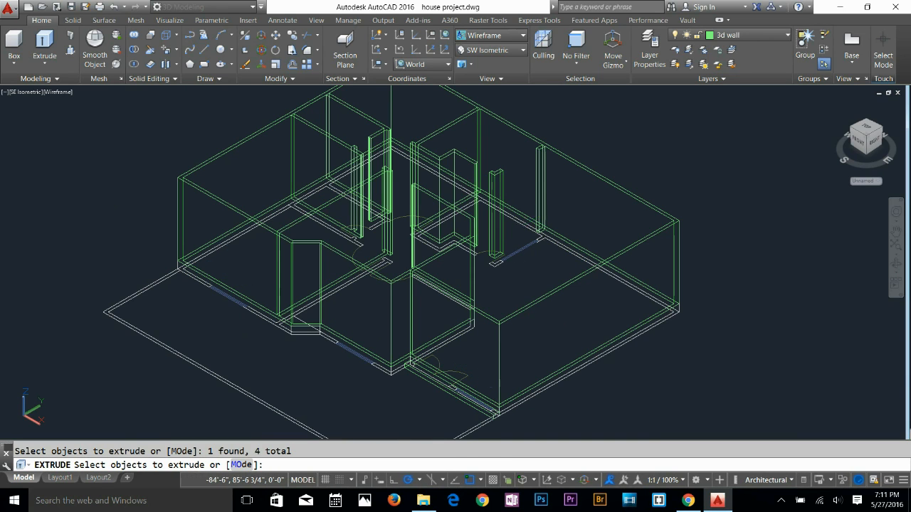
key("Return")
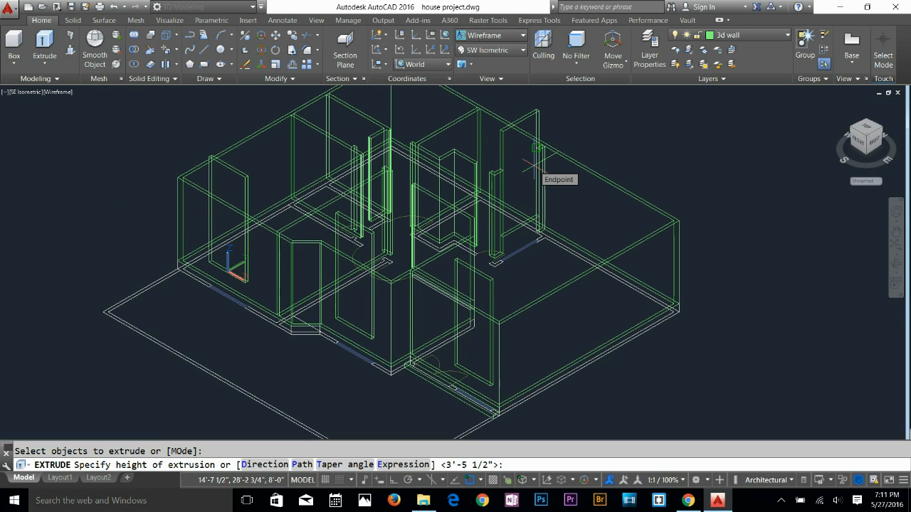
type("6")
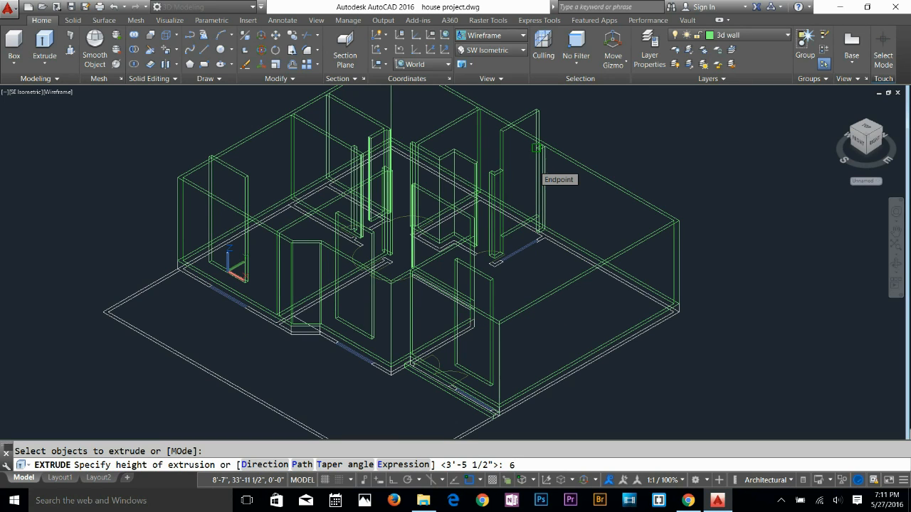
type("'")
key("Return")
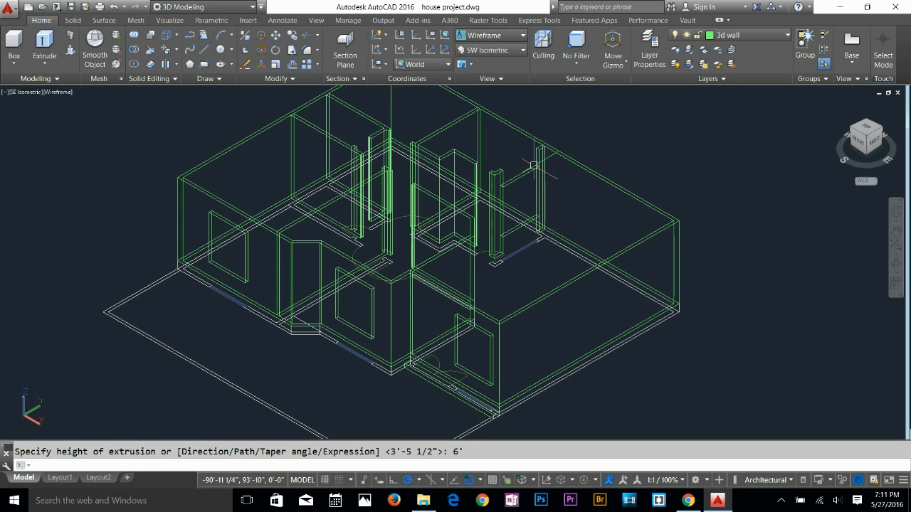
key("Escape")
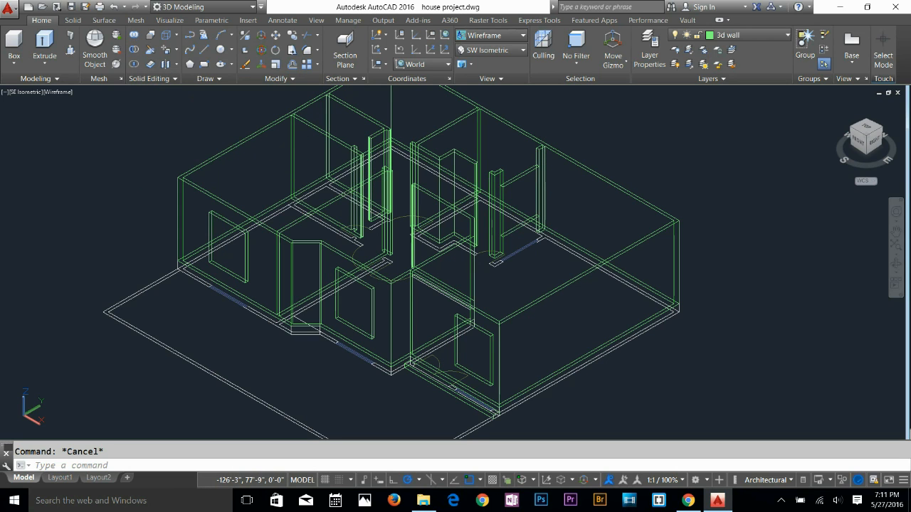
Subtract the three front window boxes and the interior window box from the house walls
left_click(133, 49)
left_click(180, 175)
key("Return")
left_click(245, 240)
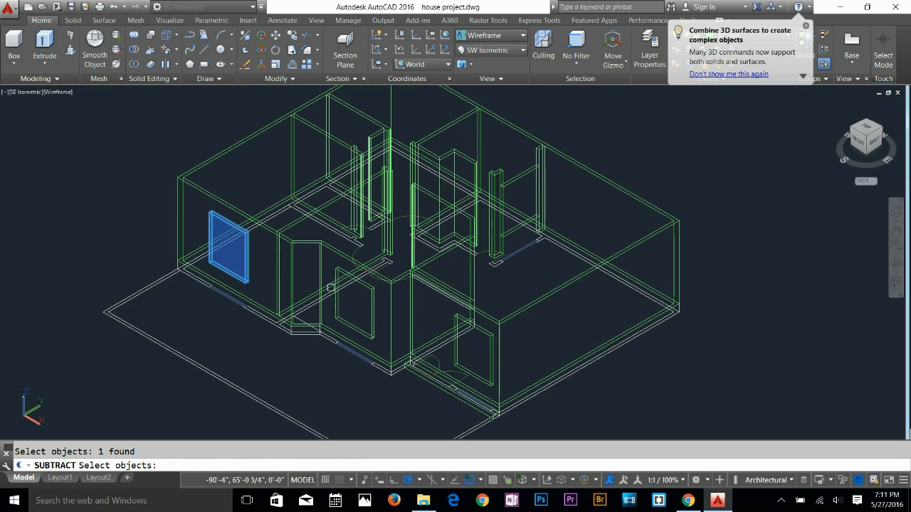
left_click(372, 319)
left_click(491, 333)
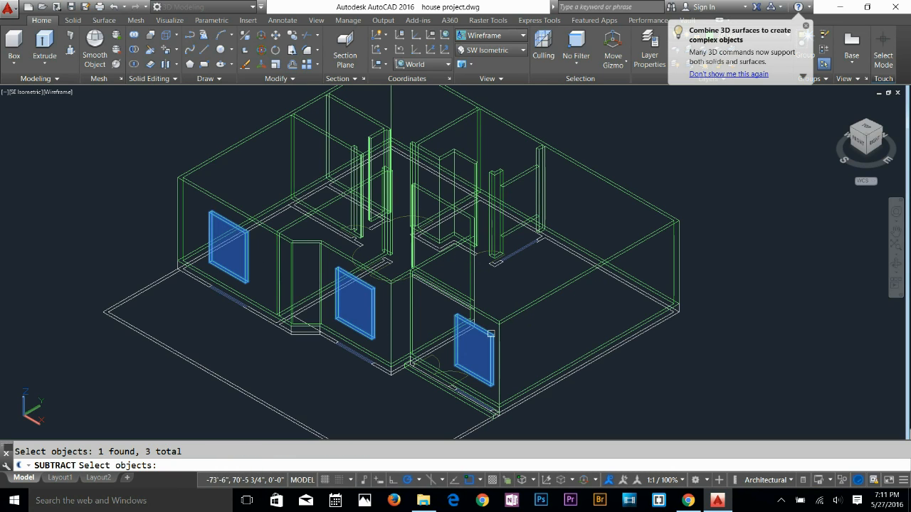
left_click(504, 189)
key("Return")
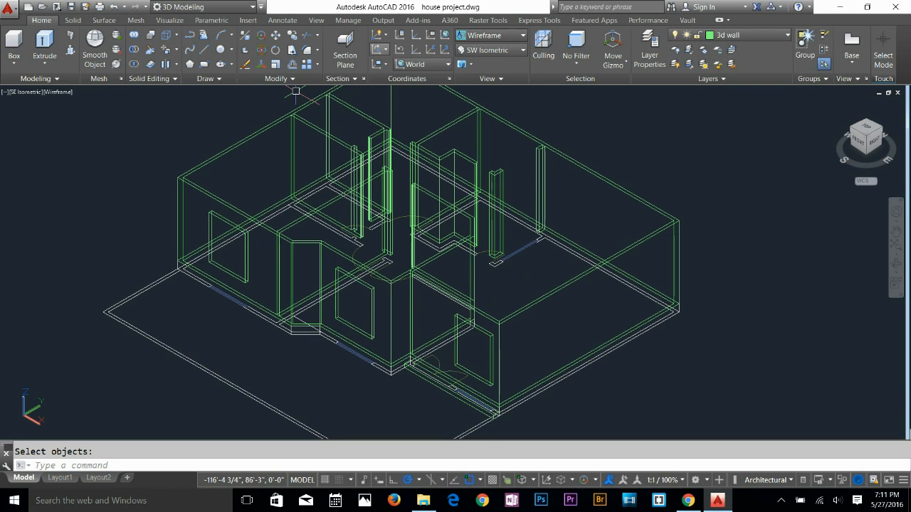
Display the house in the Shaded visual style to examine the cut window openings, and return to Wireframe
left_click(491, 50)
left_click(490, 35)
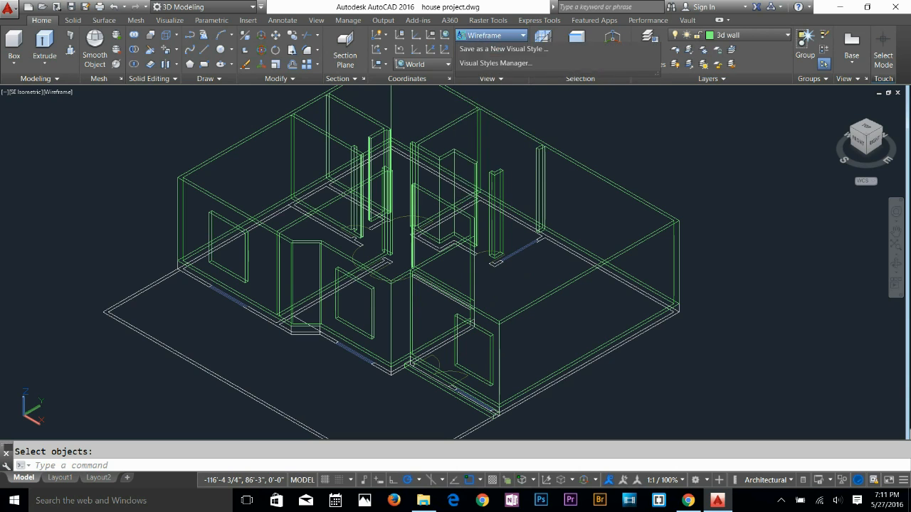
left_click(479, 101)
key("Escape")
scroll(361, 315, "up", 4)
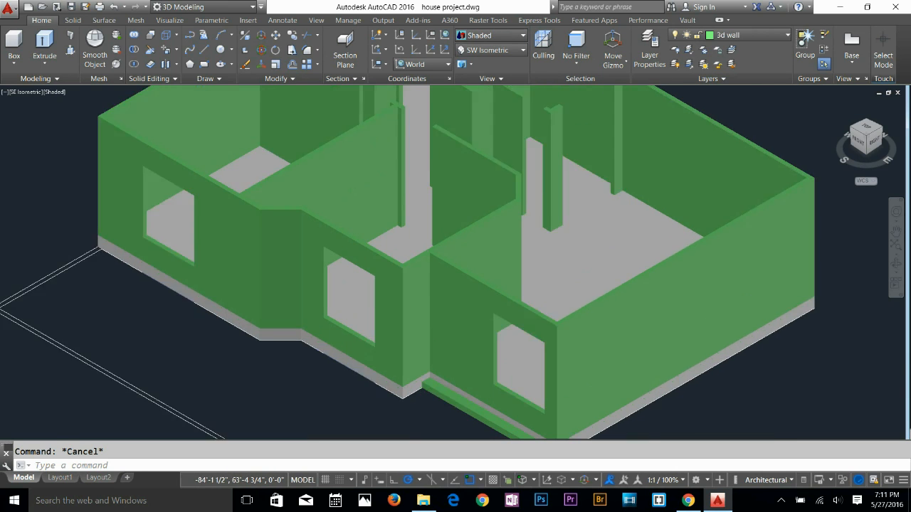
mouse_move(434, 336)
middle_mouse_down("shift")
mouse_move(471, 311)
mouse_move(523, 299)
mouse_move(548, 349)
mouse_move(537, 291)
mouse_move(479, 296)
middle_mouse_up("shift")
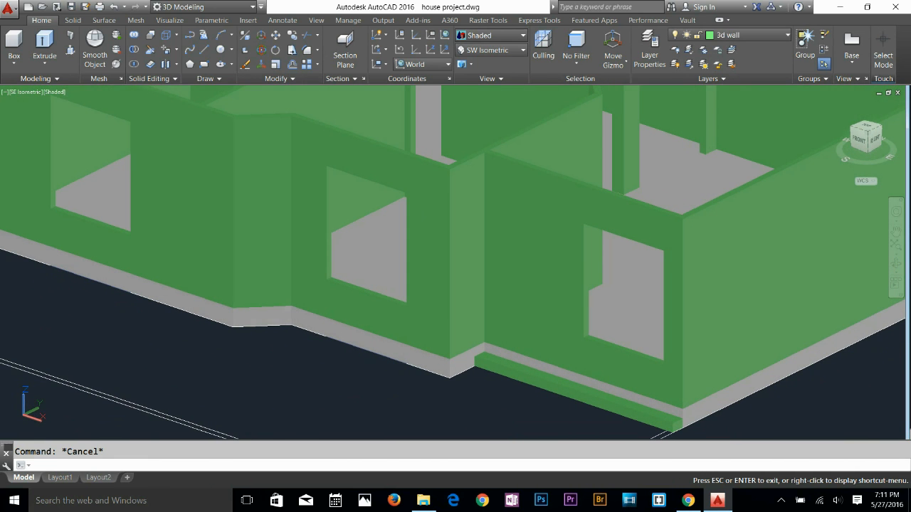
left_click(491, 34)
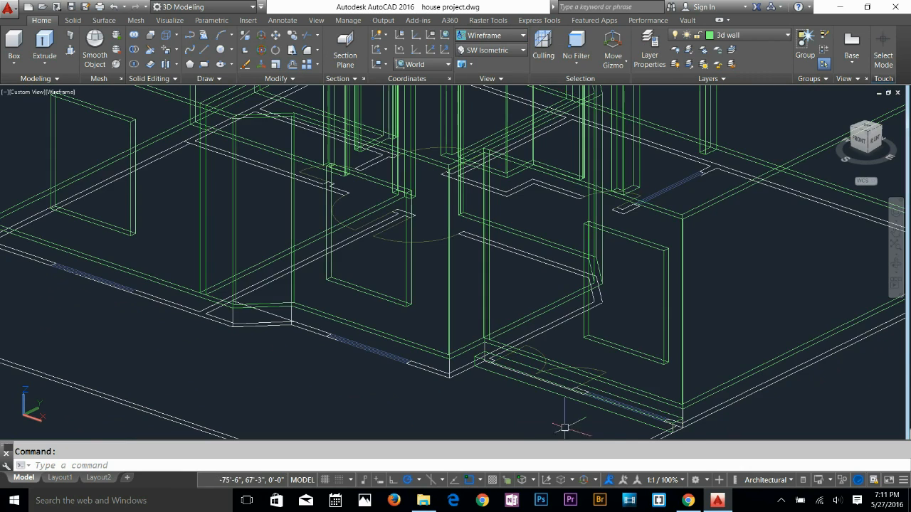
Draw a rectangle across the front double-door opening, between the two wall ends
scroll(547, 419, "up", 3)
middle_click_drag(535, 349, 555, 422, "shift")
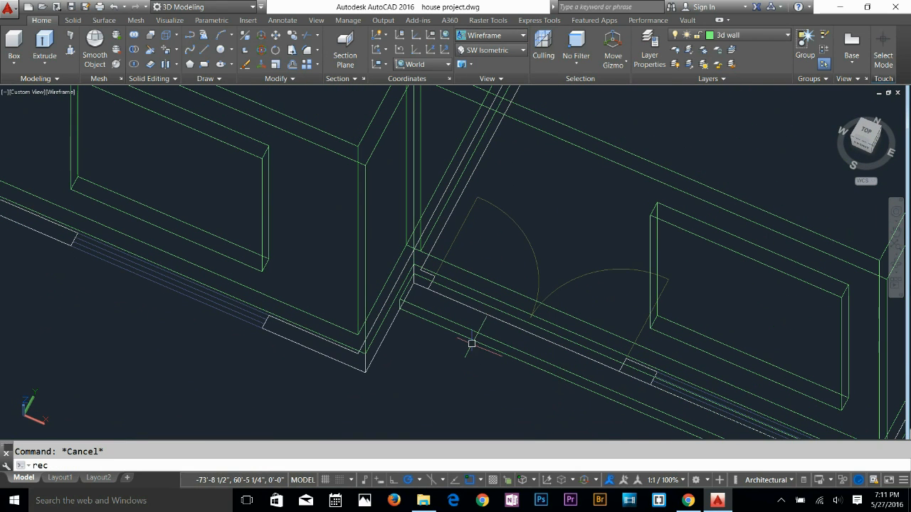
key("alt")
key("alt")
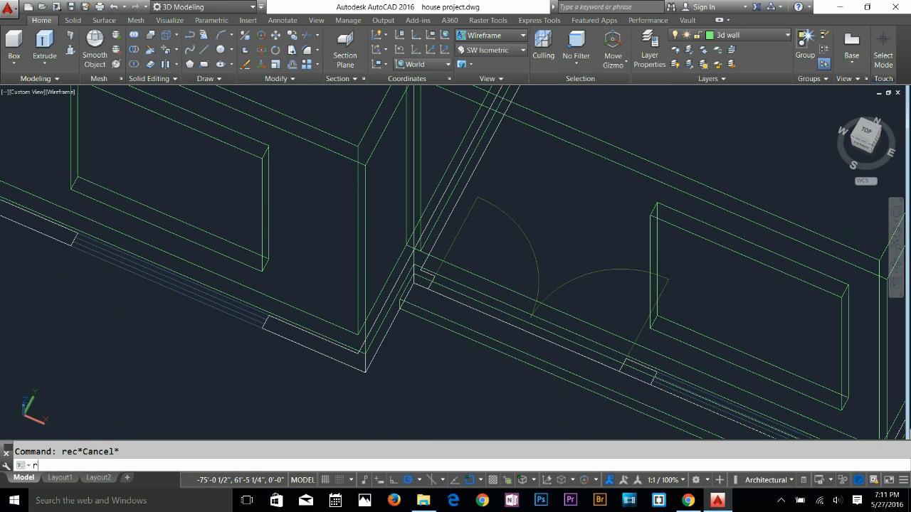
key("Return")
left_click(432, 274)
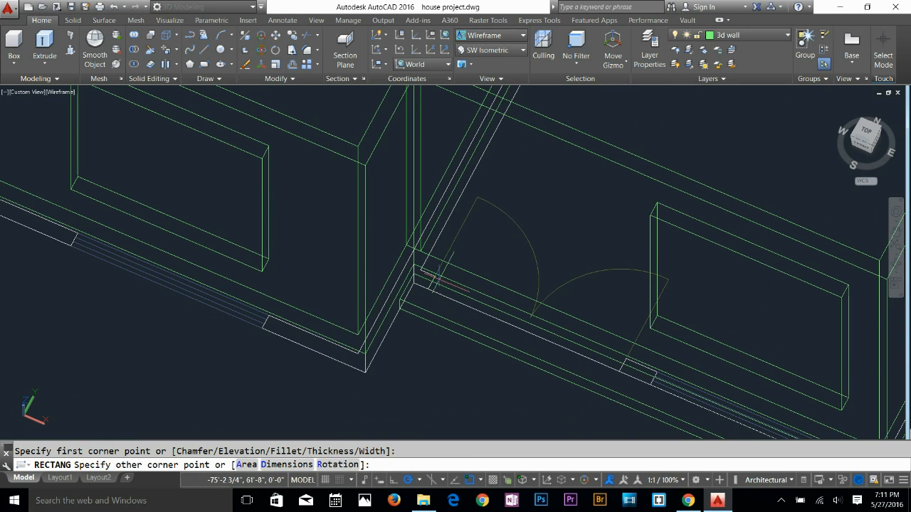
key("Escape")
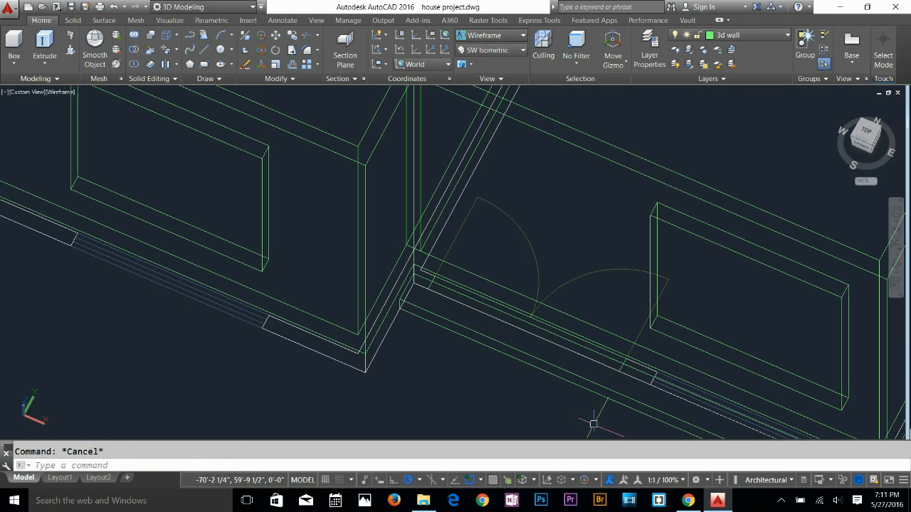
middle_click_drag(600, 382, 573, 344, "shift")
scroll(567, 388, "up", 4)
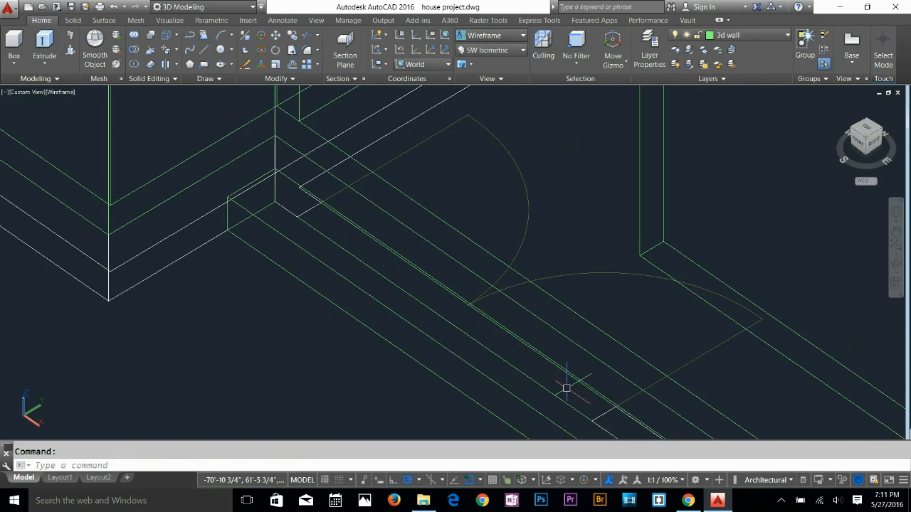
type("m")
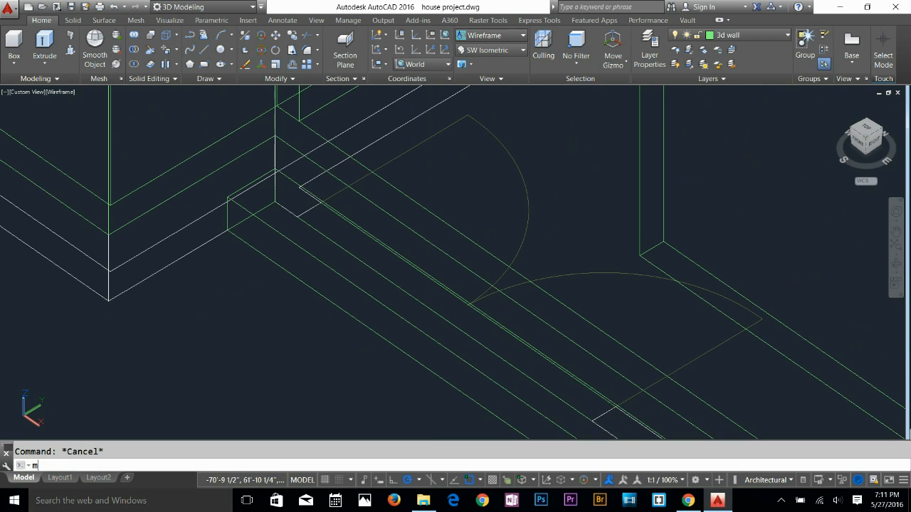
key("Return")
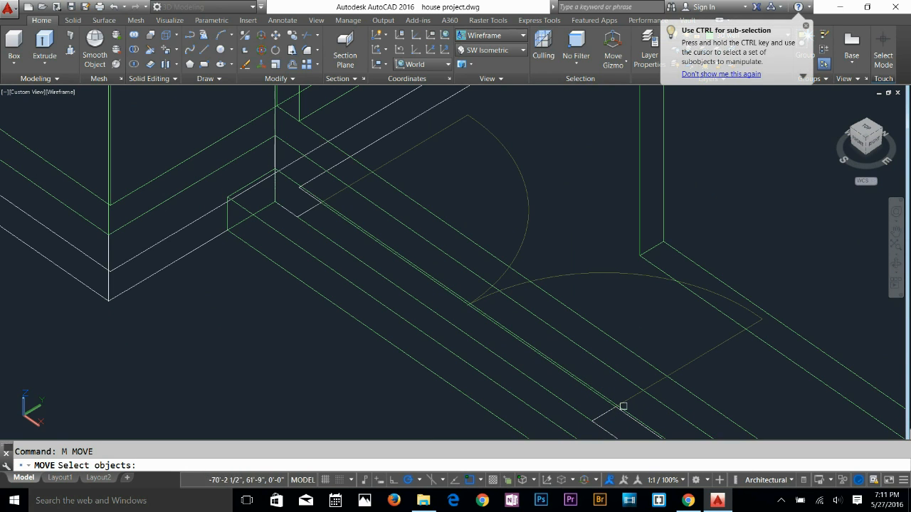
left_click(622, 406)
key("Escape")
key("Return")
left_click(600, 416)
key("Escape")
Delete the wall end line overlapping the door rectangle's edge and raise the rectangle vertically to the base of the walls
left_click(603, 414)
key("Delete")
key("Escape")
type("m")
key("Return")
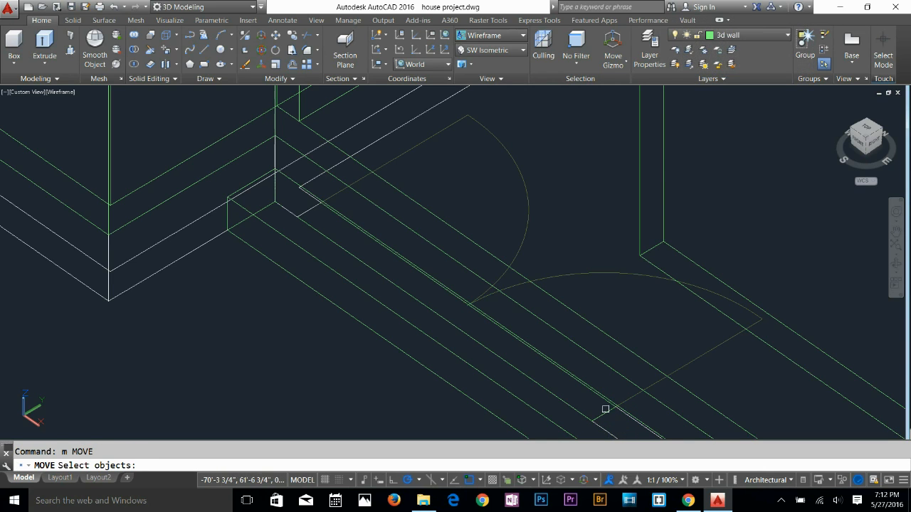
left_click(605, 409)
key("Return")
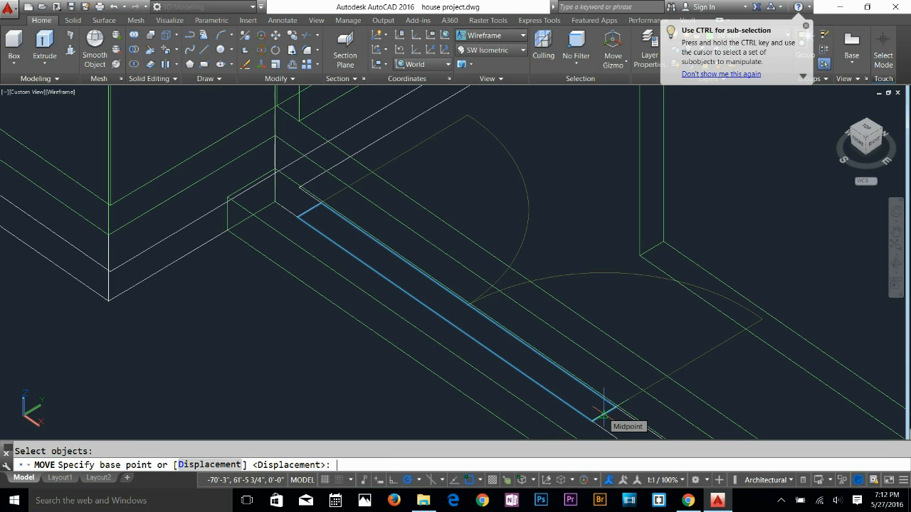
key("Return")
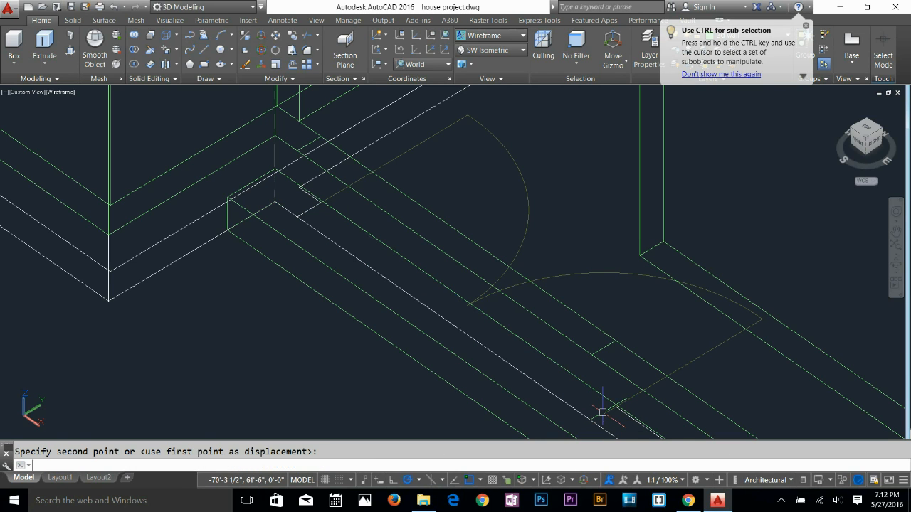
key("Escape")
Extrude the raised front door rectangle upward into a door-height box through the wall
middle_click_drag(621, 420, 619, 346, "shift")
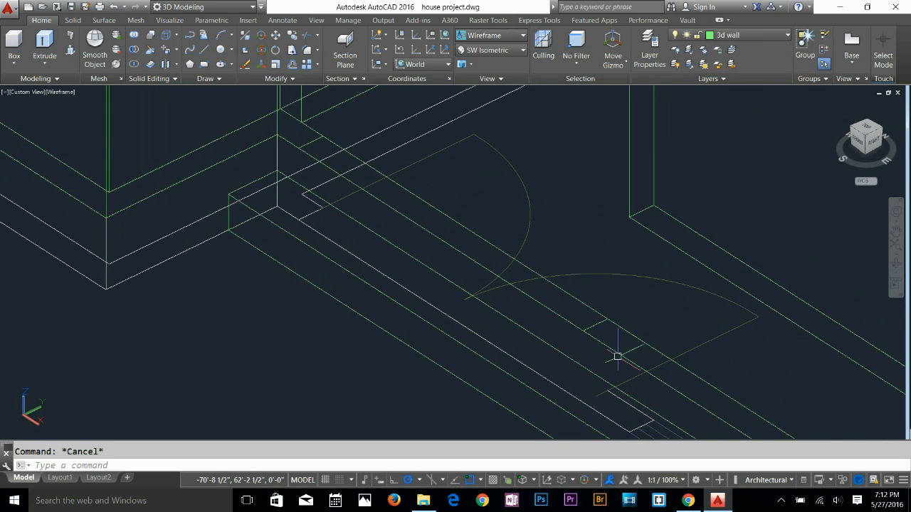
type("ext")
key("Return")
left_click(598, 326)
key("Return")
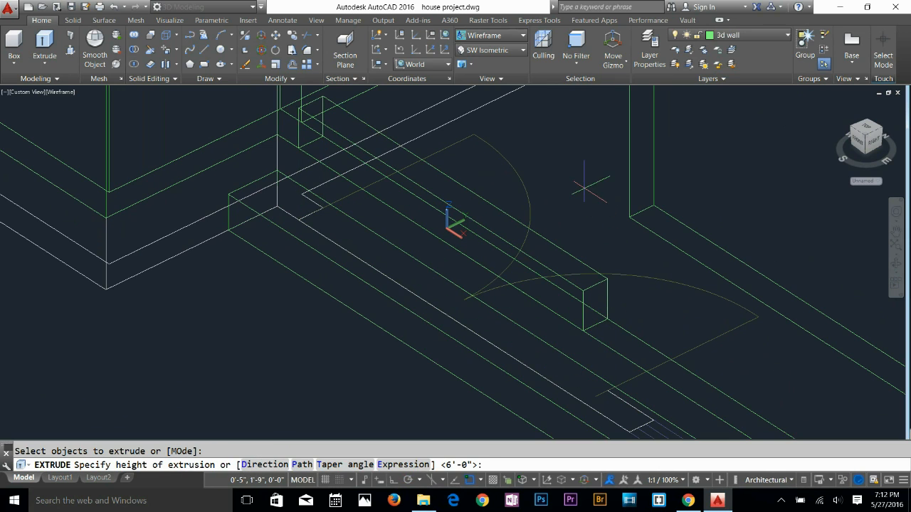
key("Escape")
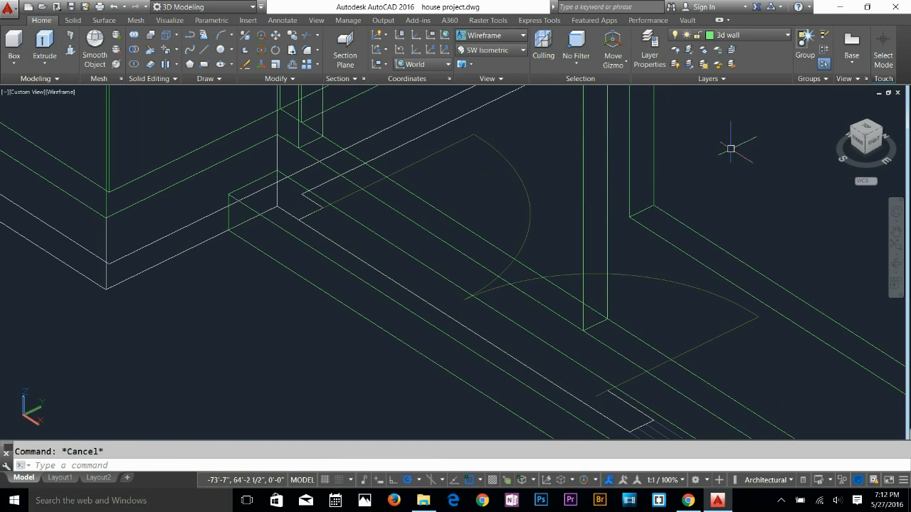
Start an Extrude on the exterior wall solid around the front door box
scroll(698, 162, "down", 3)
middle_click_drag(698, 163, 642, 330)
scroll(644, 300, "up", 2)
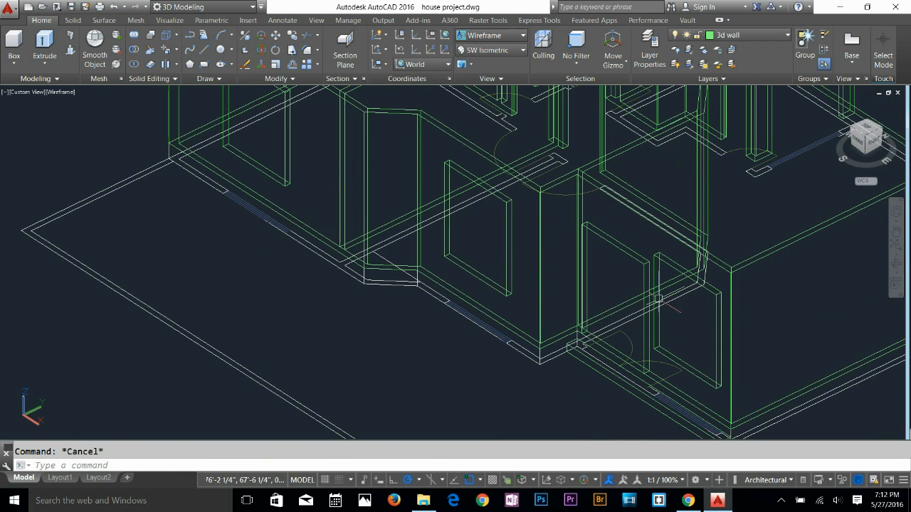
middle_click_drag(661, 298, 694, 182, "shift")
scroll(693, 181, "up", 2)
middle_click_drag(727, 261, 698, 284, "shift")
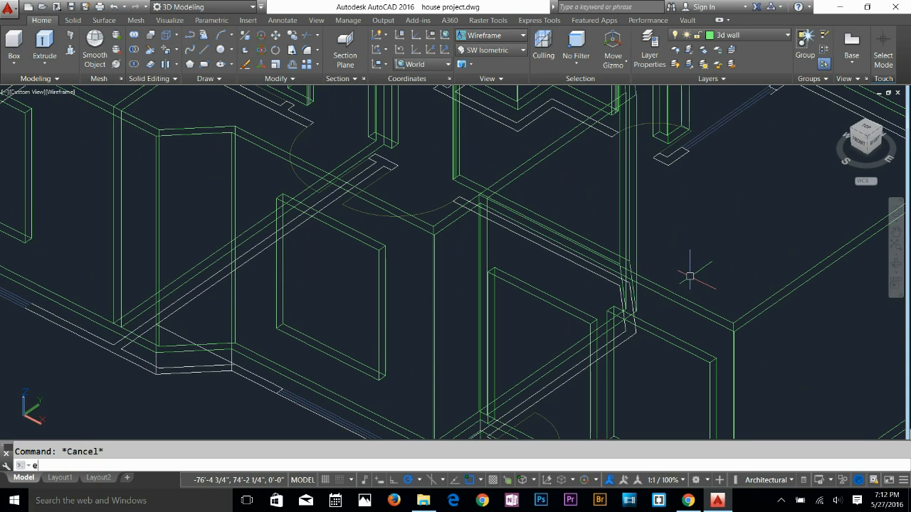
key("Return")
left_click(570, 334)
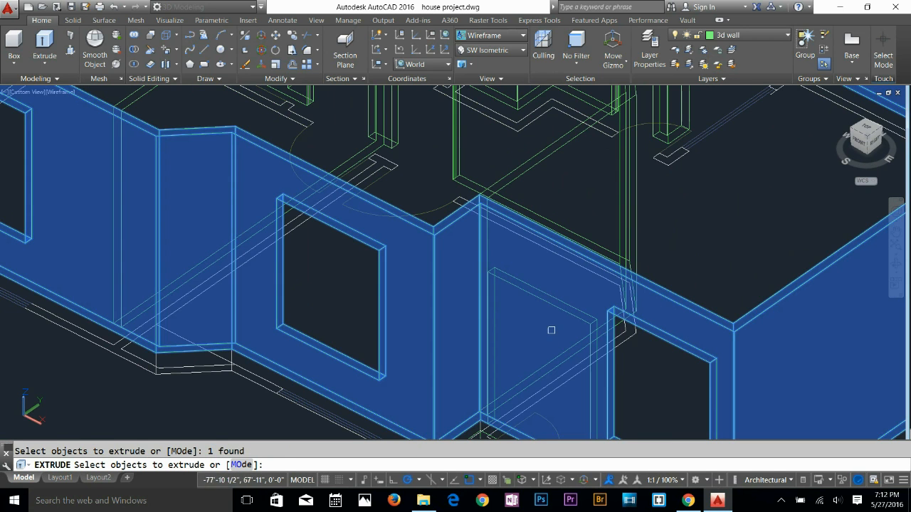
left_click(542, 313, "shift")
left_click(558, 300)
left_click(558, 300, "shift")
scroll(510, 311, "down", 2)
middle_click_drag(510, 309, 515, 312)
key("Return")
scroll(655, 363, "up", 3)
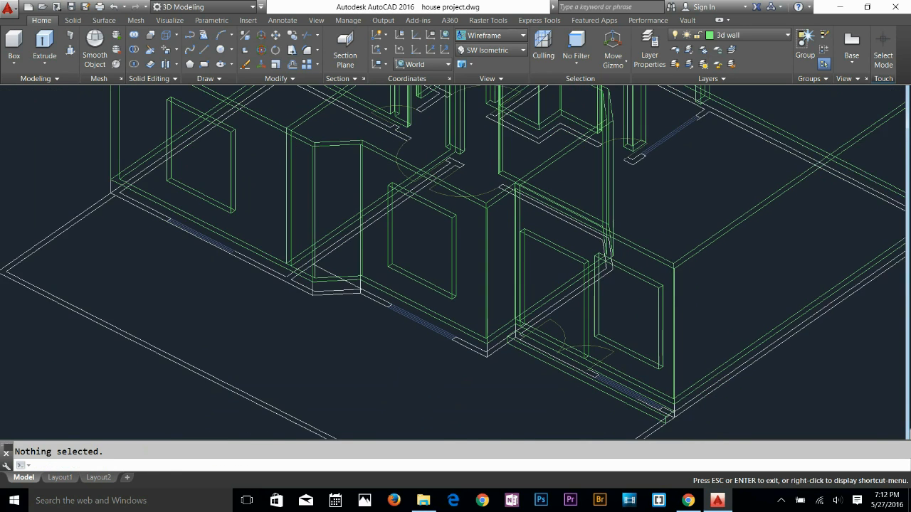
middle_click_drag(569, 247, 562, 183)
key("Escape")
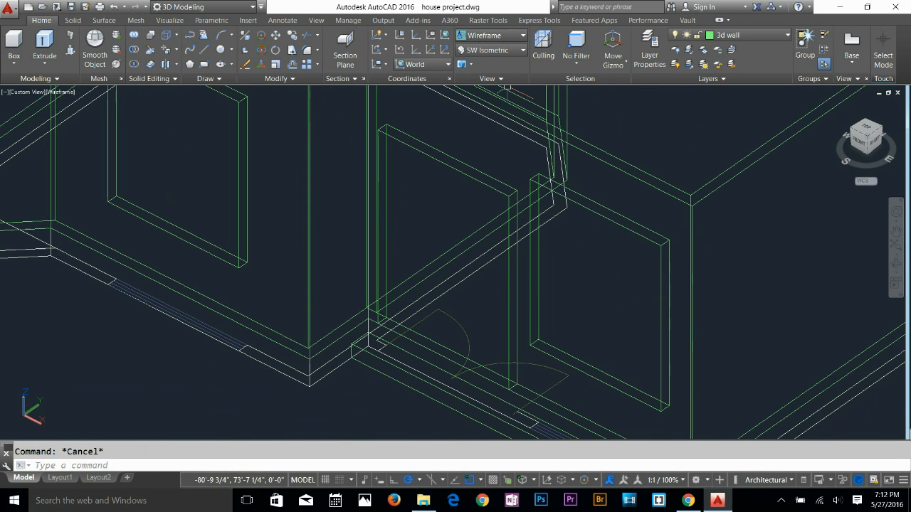
Switch to the Shaded visual style and examine the walls around the front doorway from behind the front wall
left_click(491, 35)
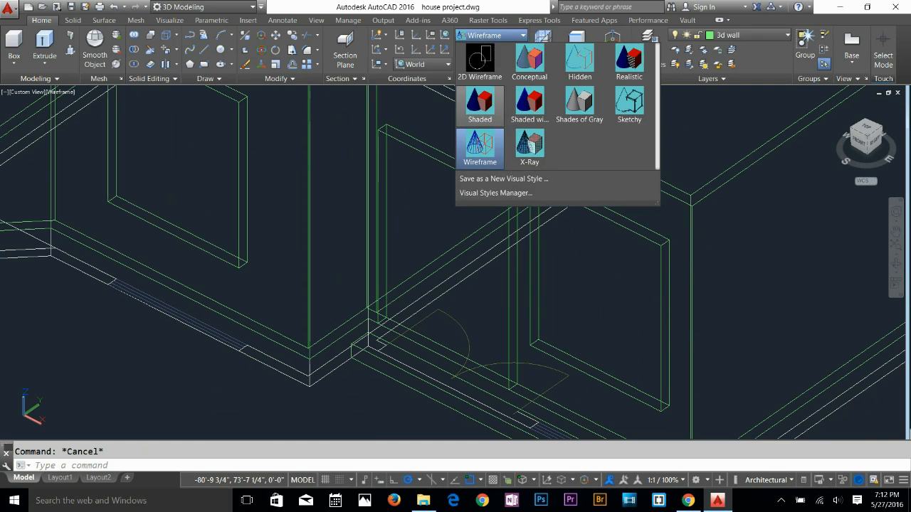
left_click(482, 95)
middle_click_drag(518, 330, 362, 309, "shift")
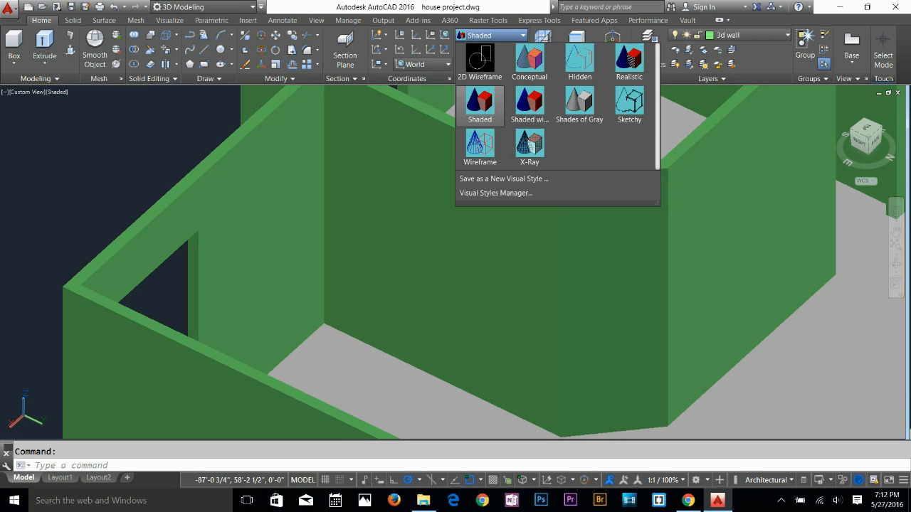
left_click(217, 249)
key("Delete")
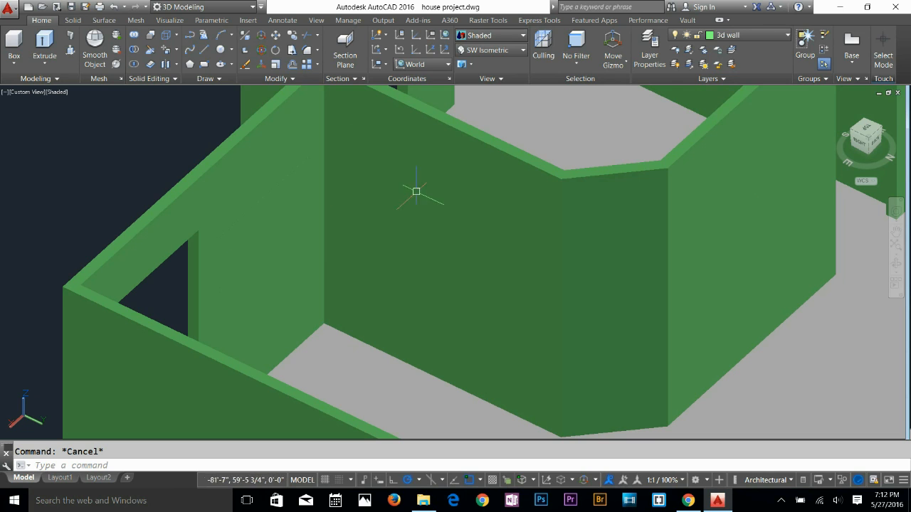
In the Wireframe visual style, subtract the door-shaped solid from the outer wall to cut the front doorway opening
left_click(523, 49)
left_click(491, 35)
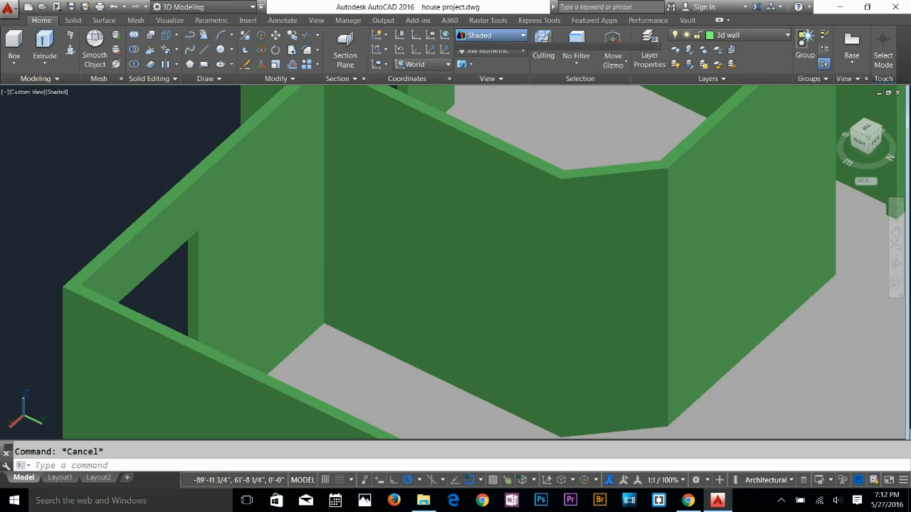
left_click(482, 142)
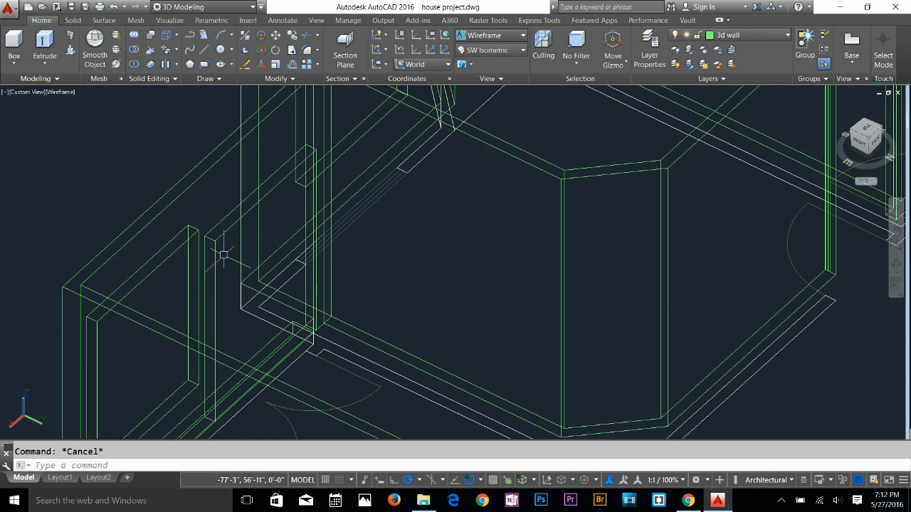
type("u")
key("Return")
left_click(196, 168)
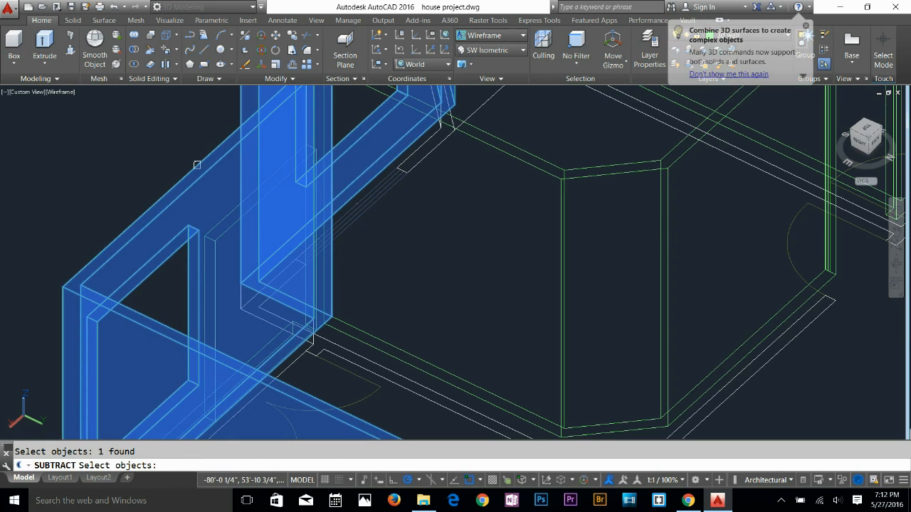
key("Return")
left_click(210, 234)
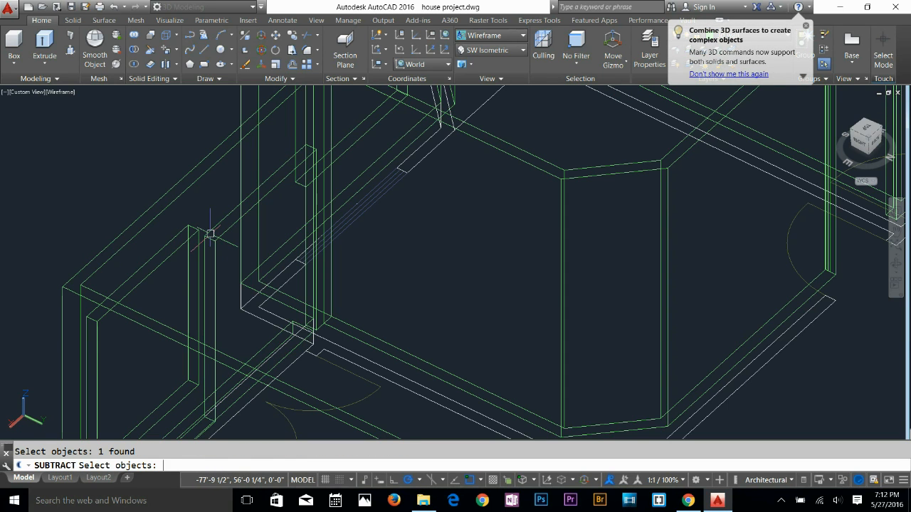
key("Return")
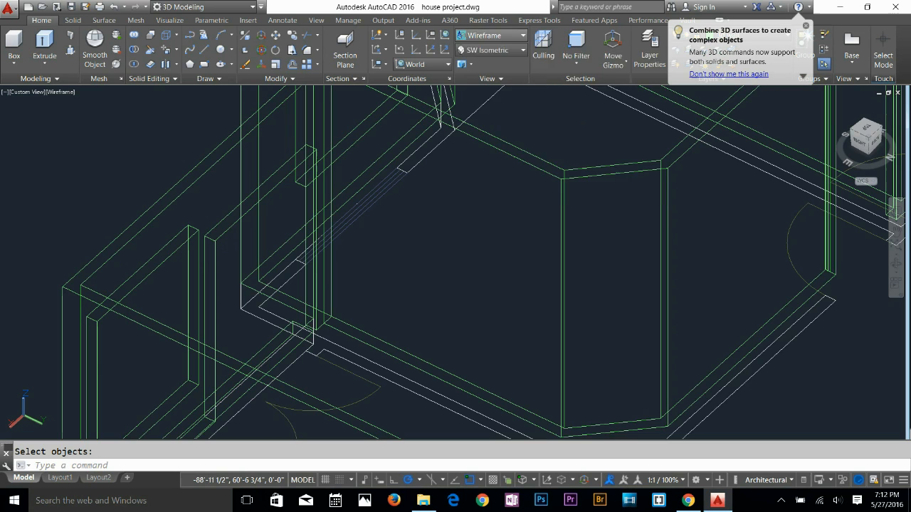
Switch to the Shaded visual style and inspect the door and window openings along the front wall
left_click(491, 34)
left_click(480, 106)
middle_click_drag(348, 270, 626, 285, "shift")
scroll(698, 242, "up", 2)
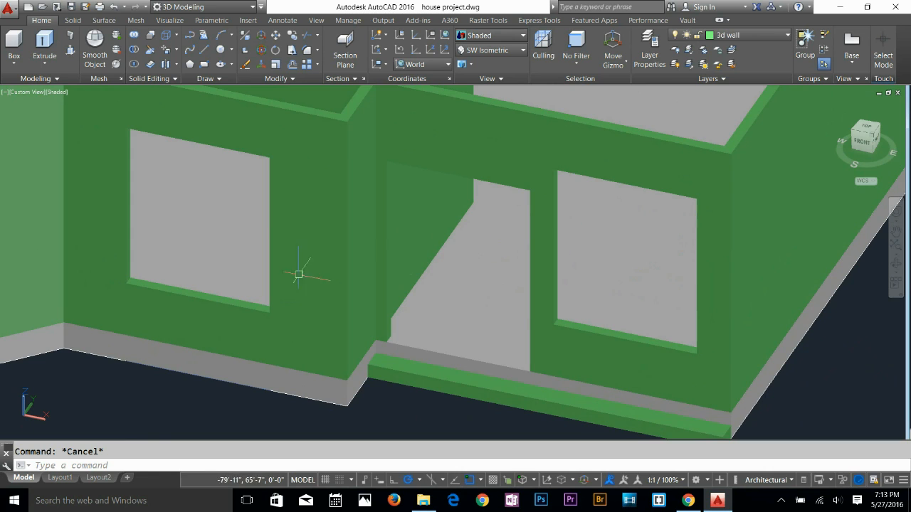
middle_click_drag(272, 274, 628, 293)
scroll(628, 292, "down", 2)
middle_click_drag(441, 303, 569, 332)
scroll(391, 299, "up", 3)
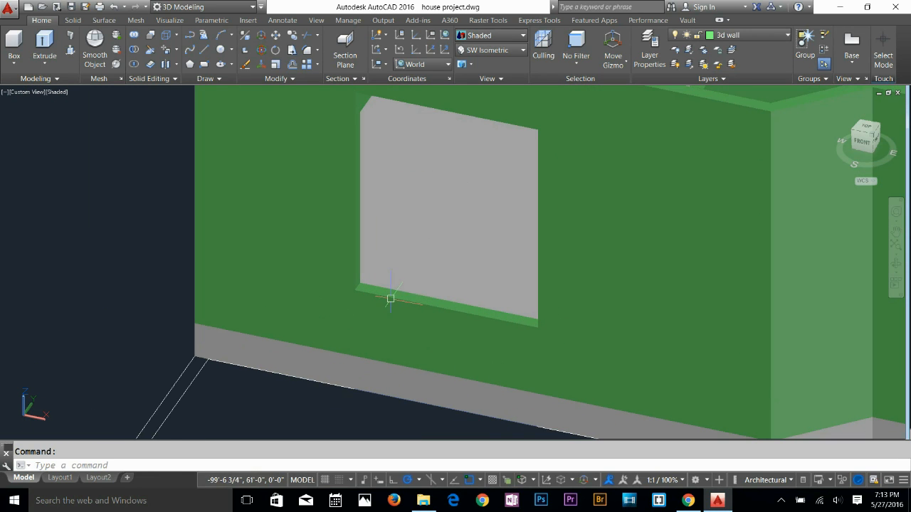
Return the model to the Wireframe visual style and focus on the window opening nearest the front wall's west end
left_click(491, 35)
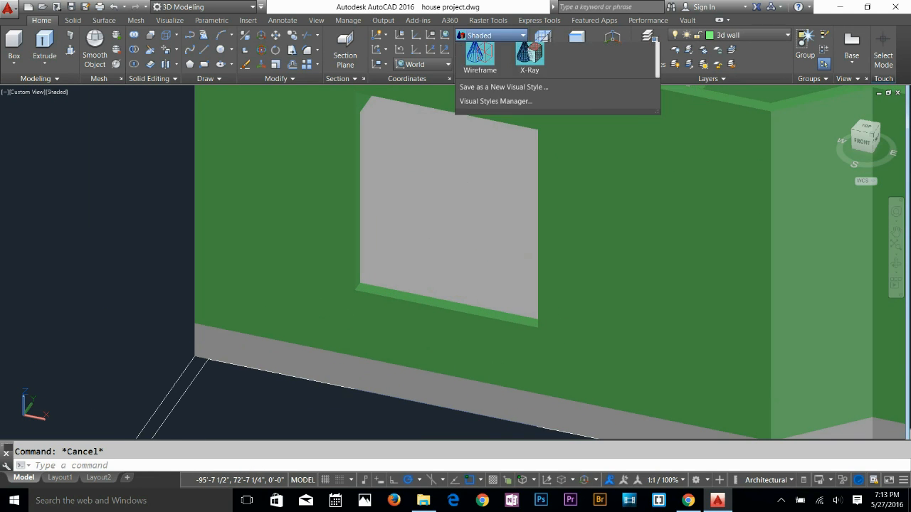
left_click(480, 143)
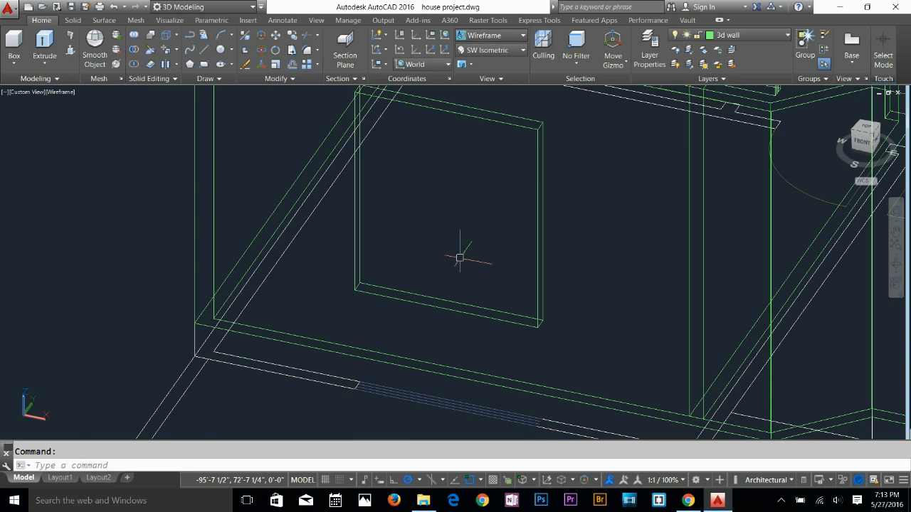
key("Escape")
scroll(421, 285, "up", 2)
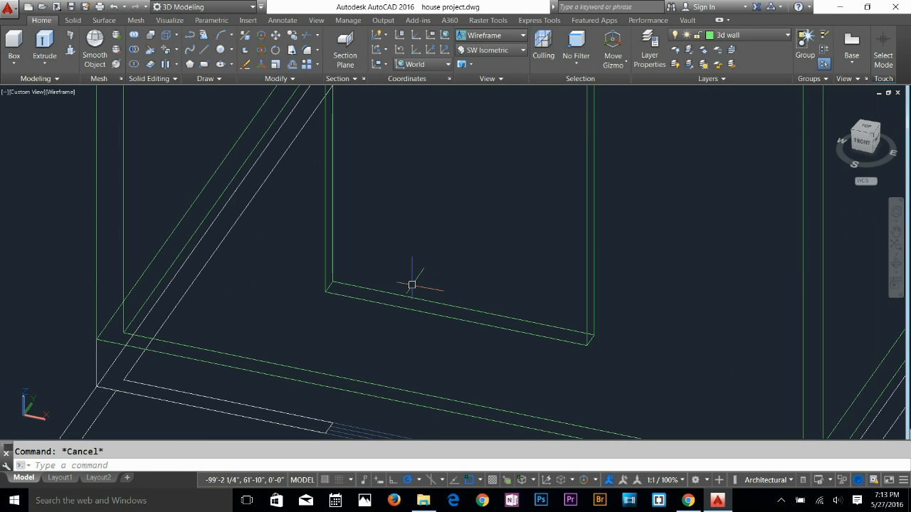
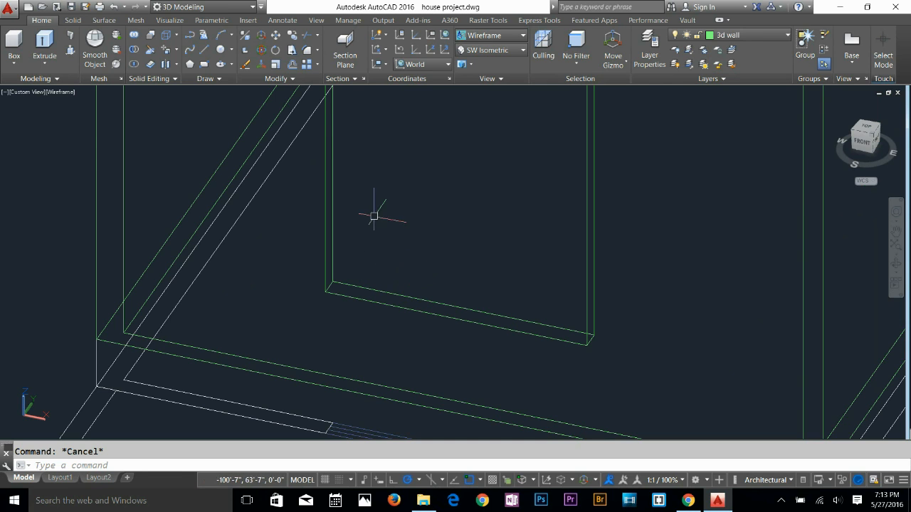
scroll(374, 216, "down", 3)
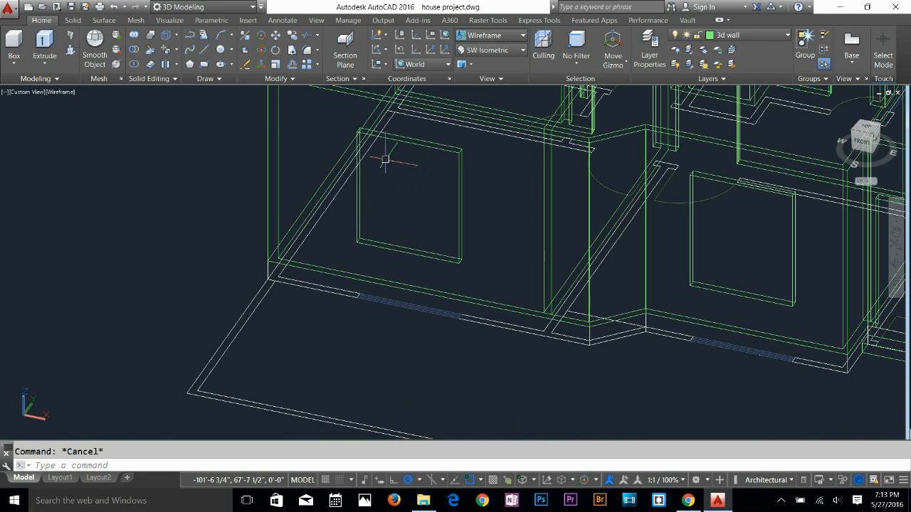
scroll(385, 158, "up", 3)
middle_click_drag(410, 180, 432, 175, "shift")
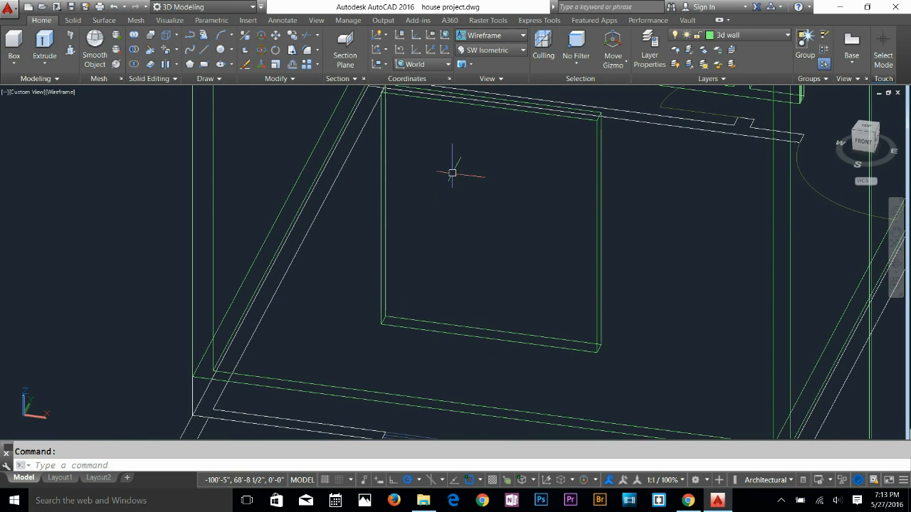
key("Escape")
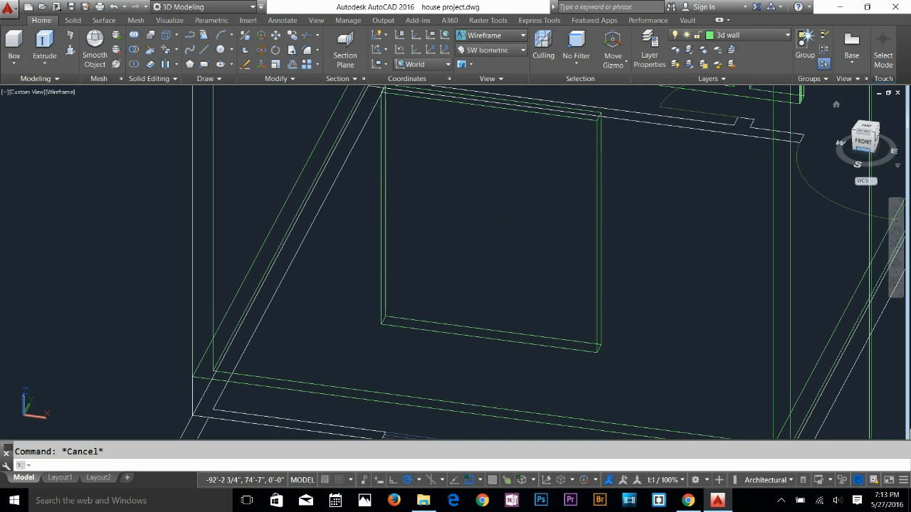
left_click(865, 149)
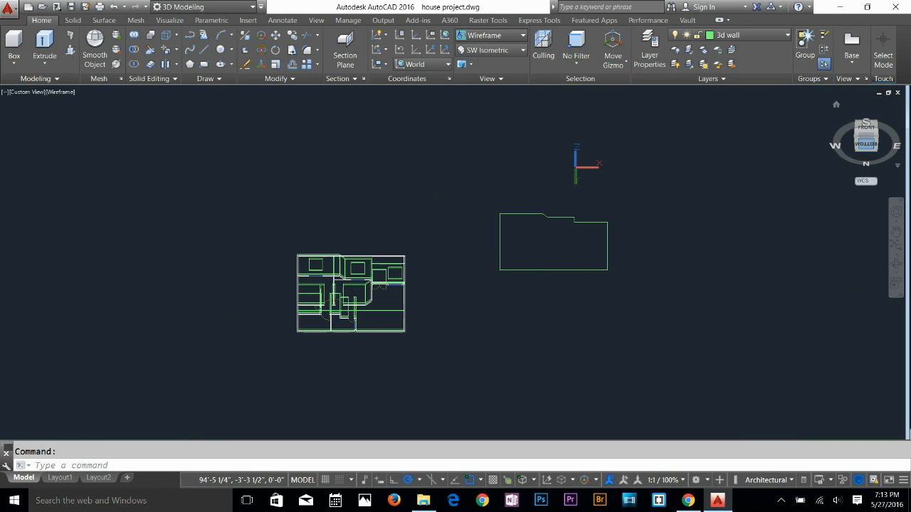
left_click(865, 144)
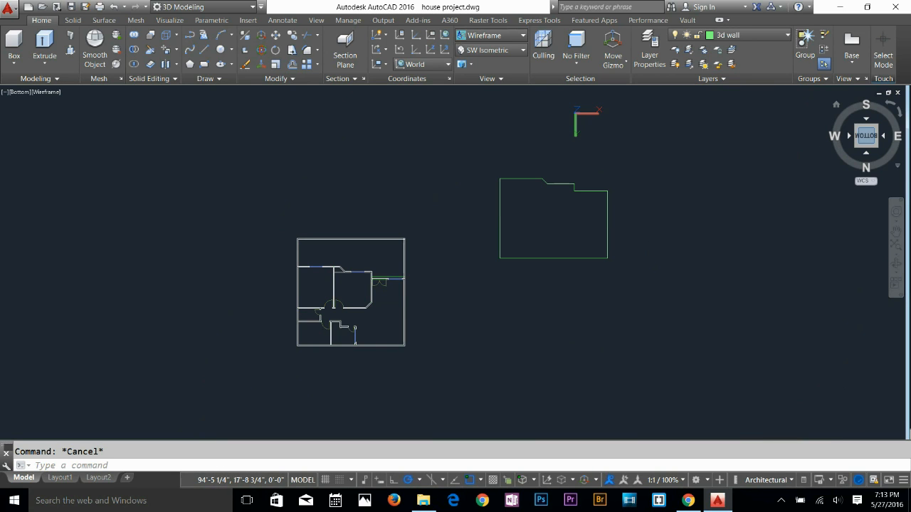
middle_click_drag(693, 228, 685, 238)
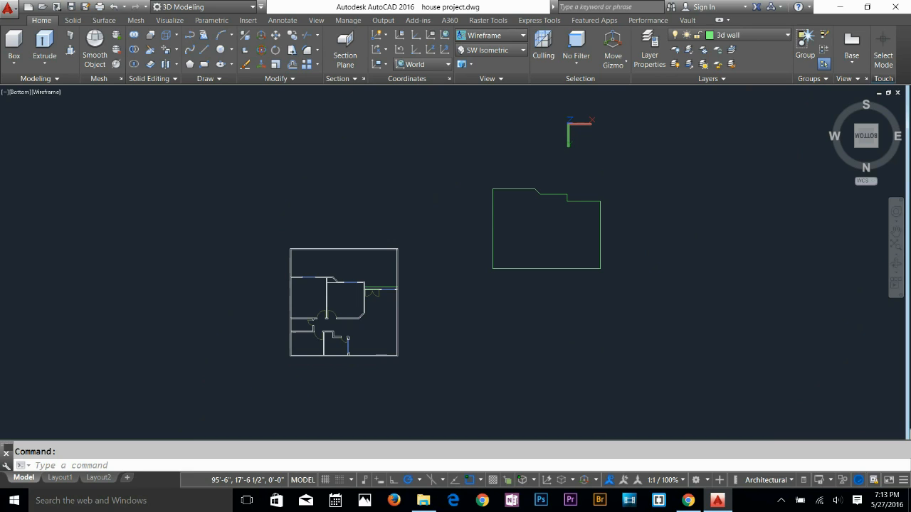
scroll(829, 167, "up", 5)
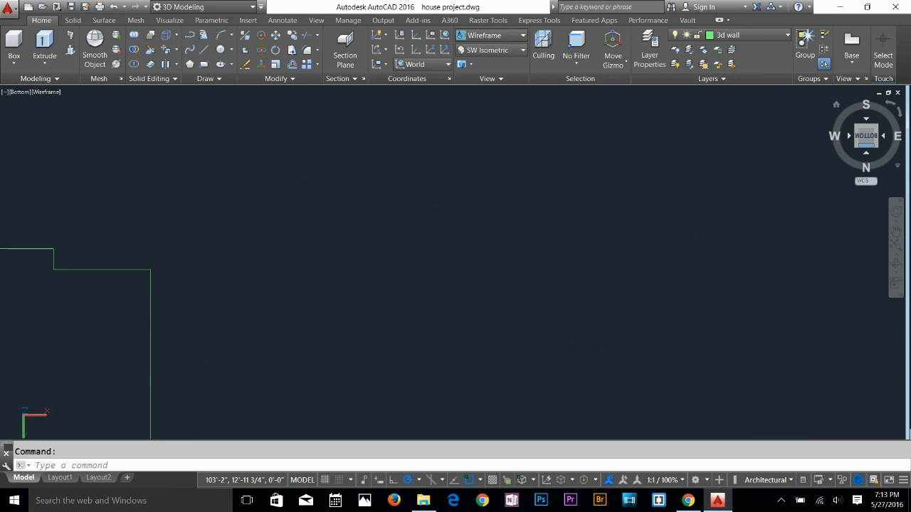
left_click(866, 152)
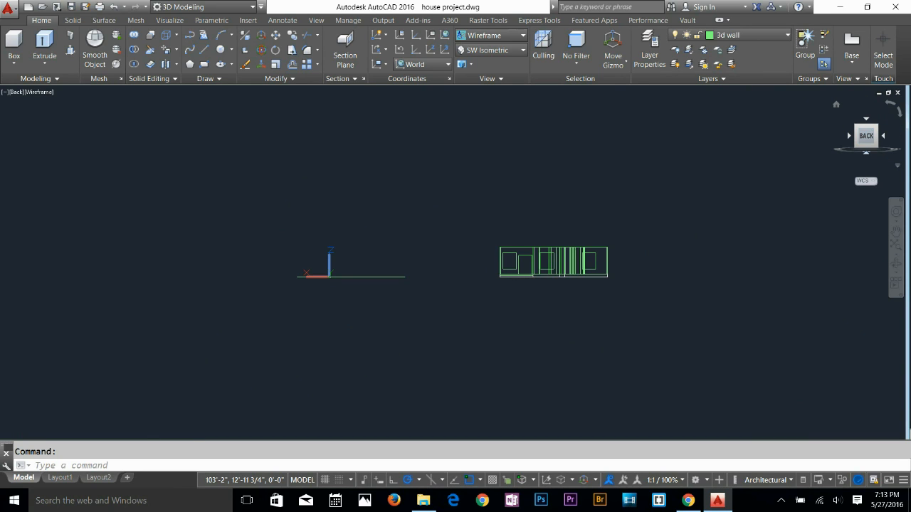
left_click(866, 153)
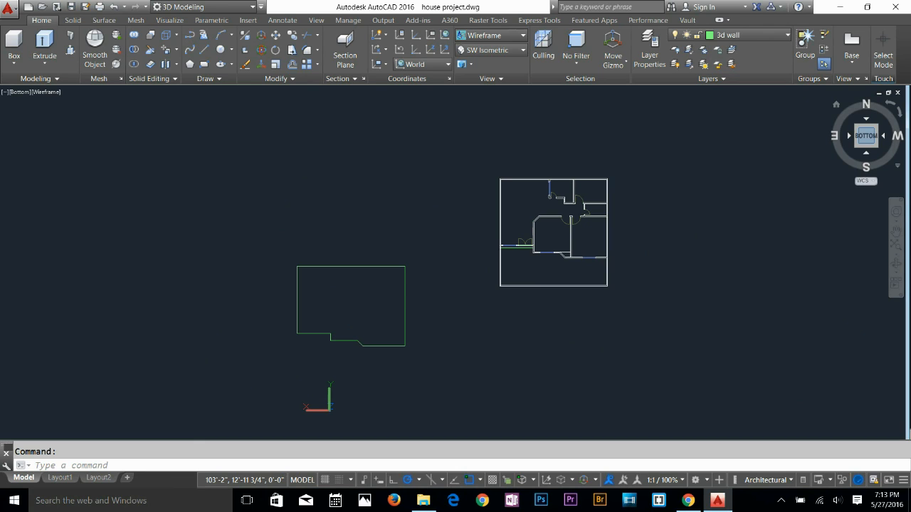
left_click(866, 126)
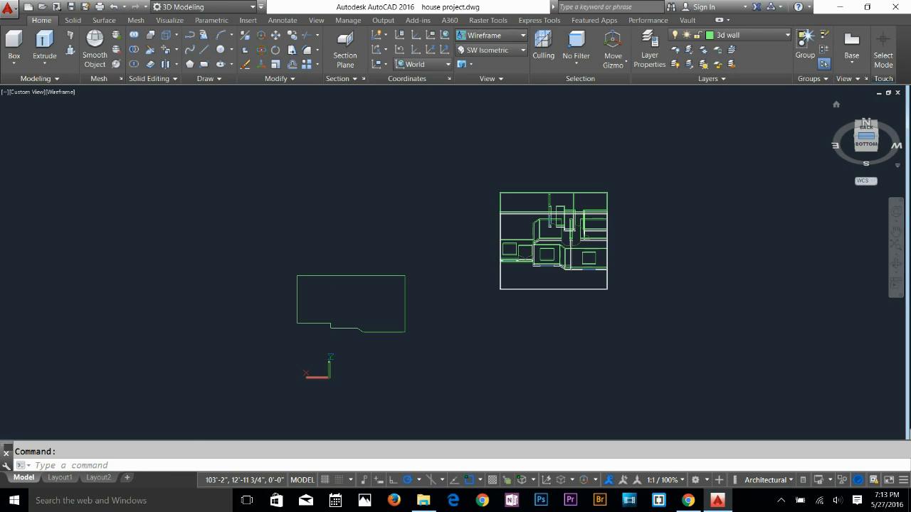
left_click(865, 127)
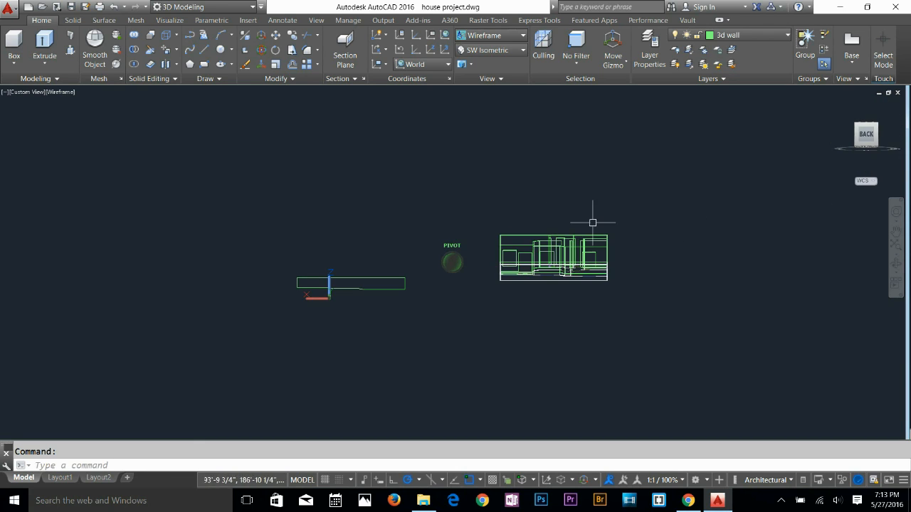
middle_click_drag(421, 224, 766, 269, "shift")
left_click(869, 148)
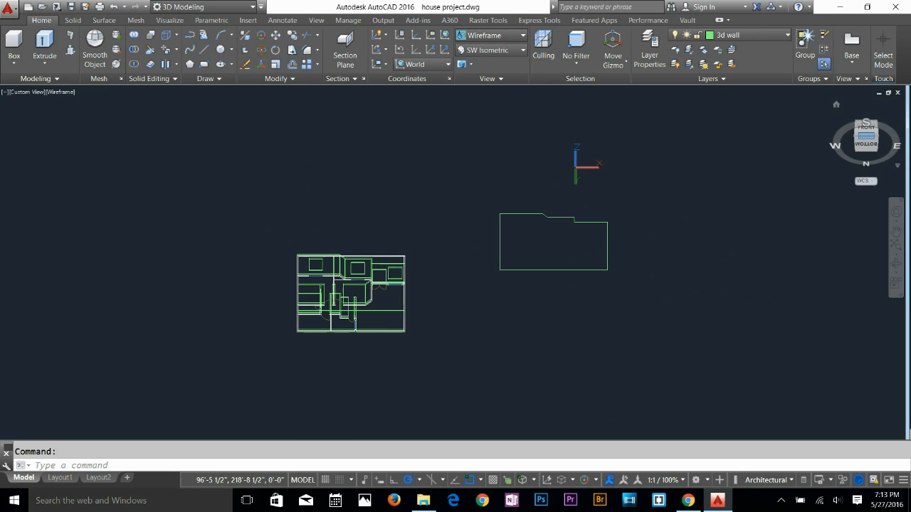
key("Escape")
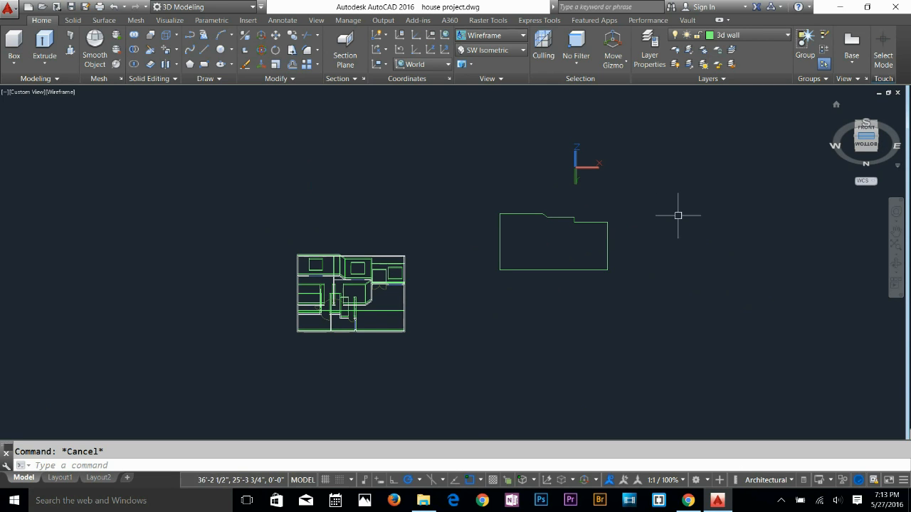
mouse_move(816, 174)
middle_mouse_down()
mouse_move(701, 250)
mouse_move(817, 186)
middle_mouse_up()
key("Escape")
middle_click_drag(299, 288, 528, 344, "shift")
scroll(385, 270, "up", 5)
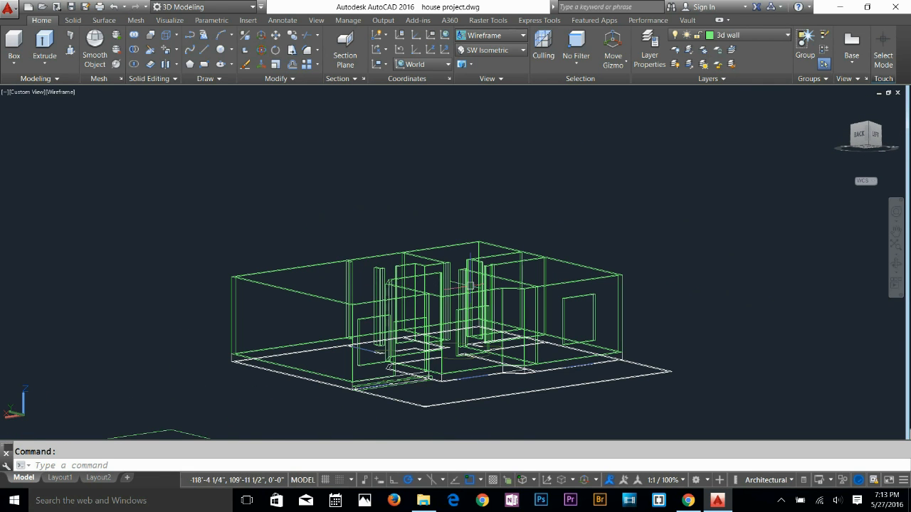
middle_click_drag(342, 306, 815, 332, "shift")
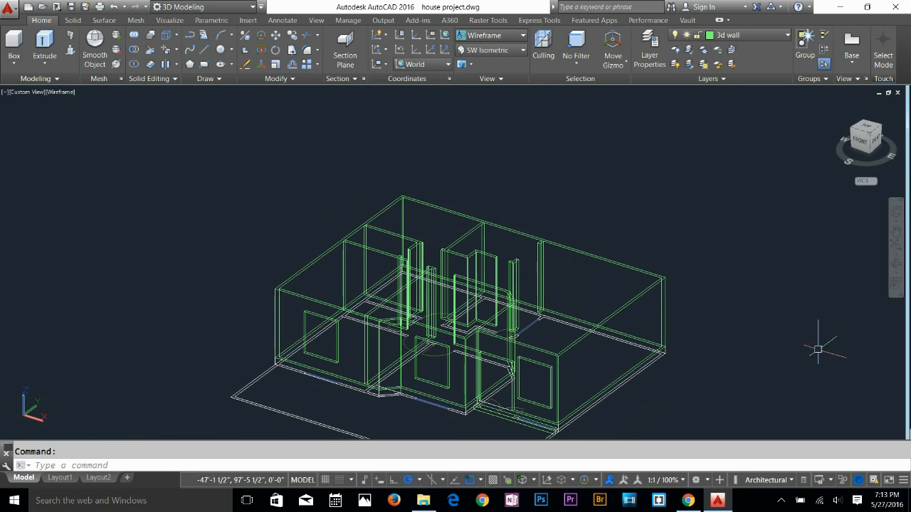
middle_click_drag(655, 299, 705, 262, "shift")
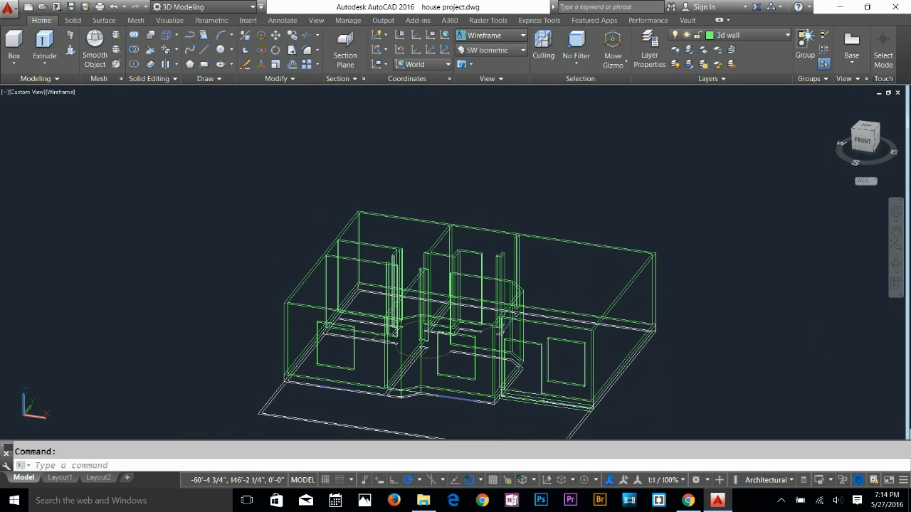
Set the view to Front and bring the window opening at the house's west end up close
left_click(863, 150)
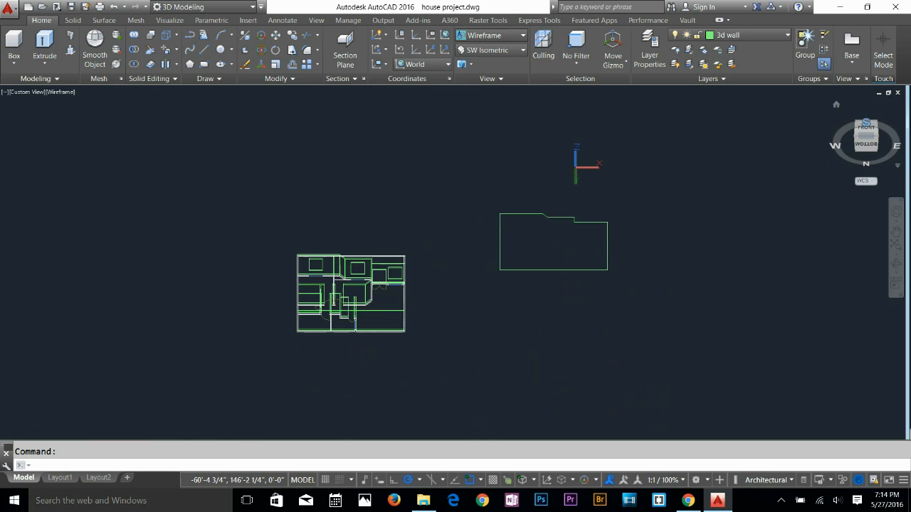
left_click(865, 123)
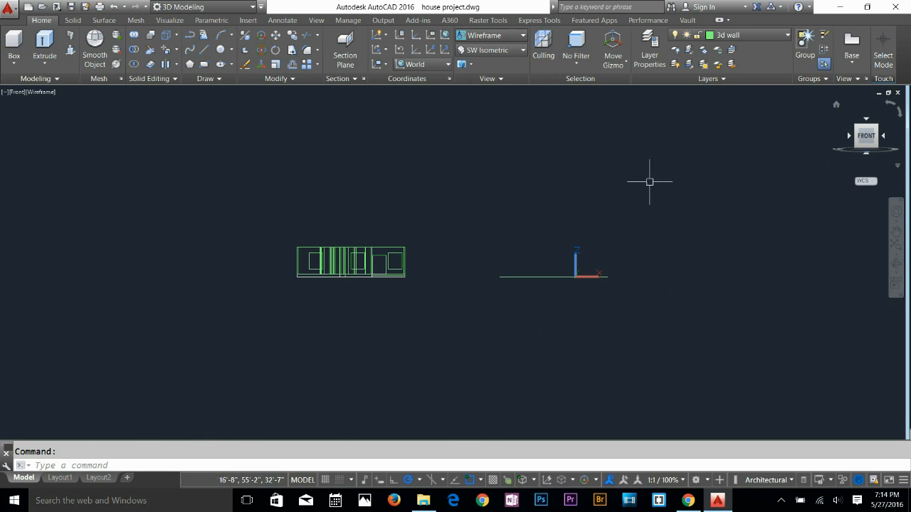
scroll(296, 266, "up", 10)
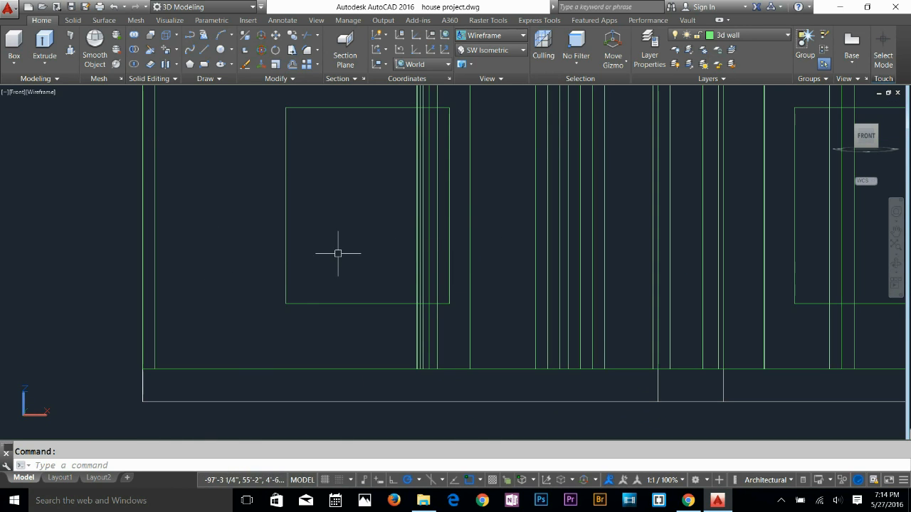
Place the UCS origin at a free point beside the west window opening, accepting the current axis directions
left_click(285, 261)
key("Escape")
middle_click_drag(362, 249, 293, 306)
scroll(342, 289, "up", 2)
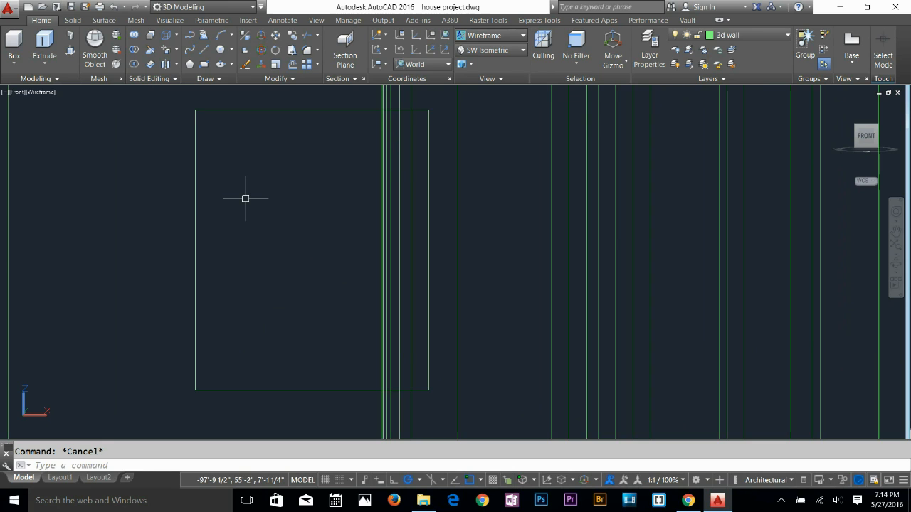
key("Return")
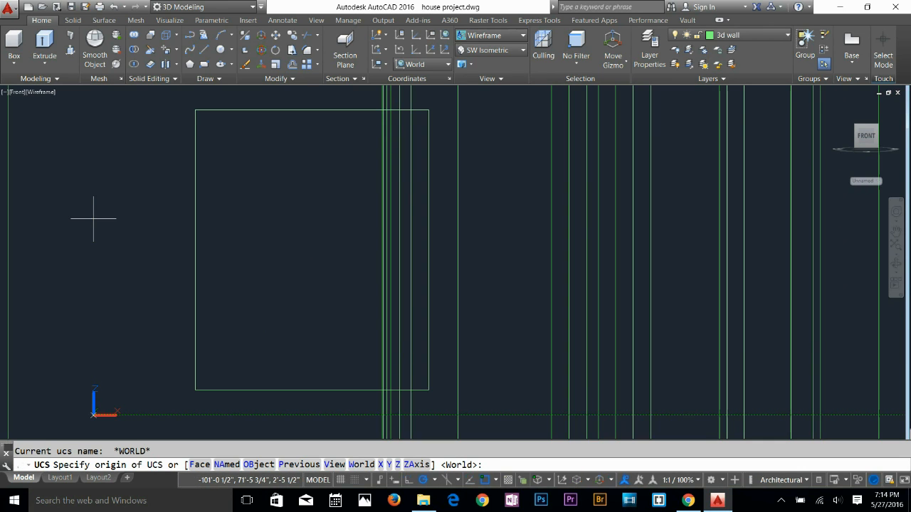
left_click(93, 219)
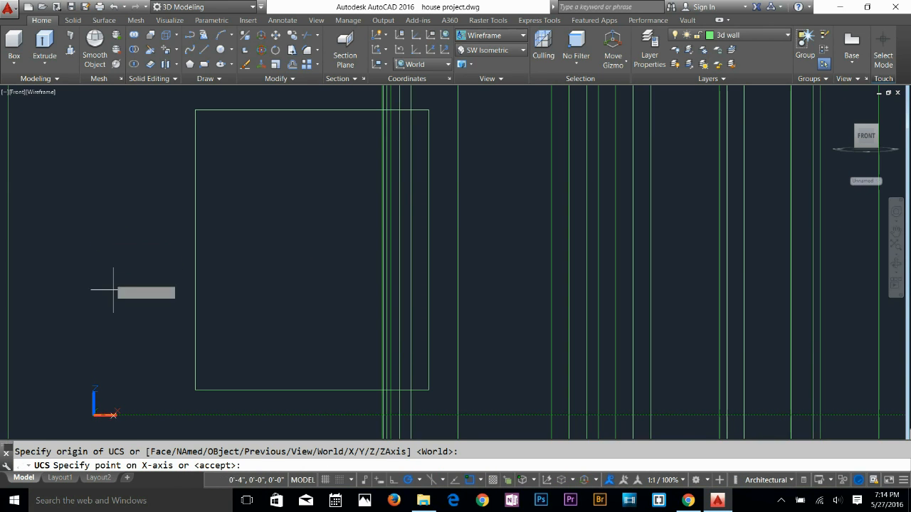
key("Return")
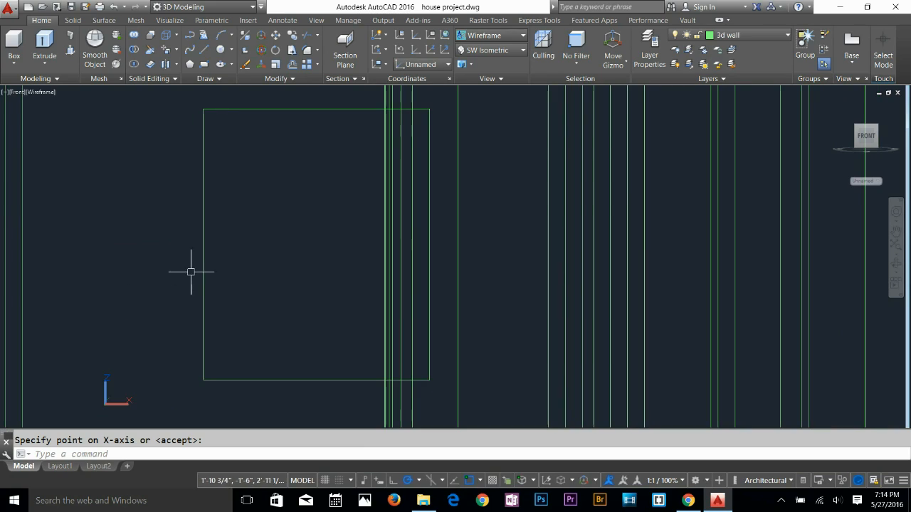
Align the UCS to the window opening's outer face: origin at the lower west corner, X along the sill, Y up the west edge
middle_click_drag(213, 285, 213, 292, "shift")
middle_click_drag(213, 353, 305, 331)
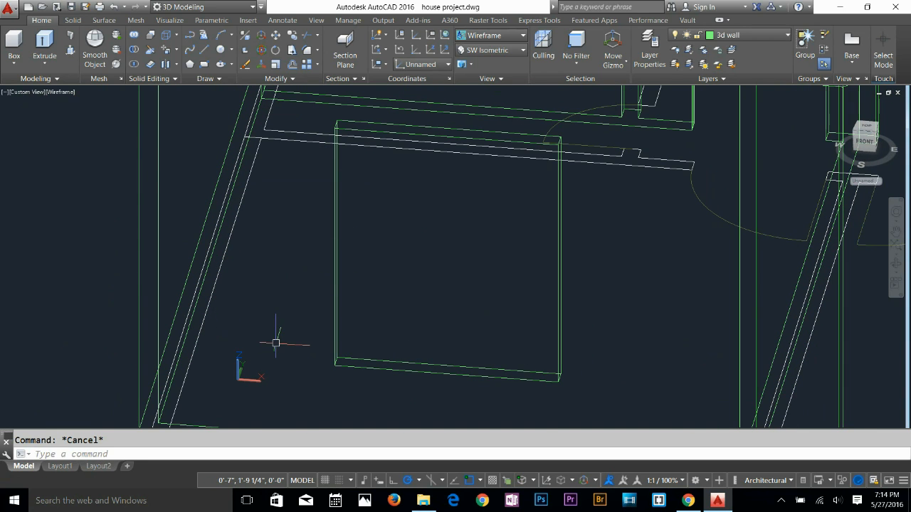
key("Return")
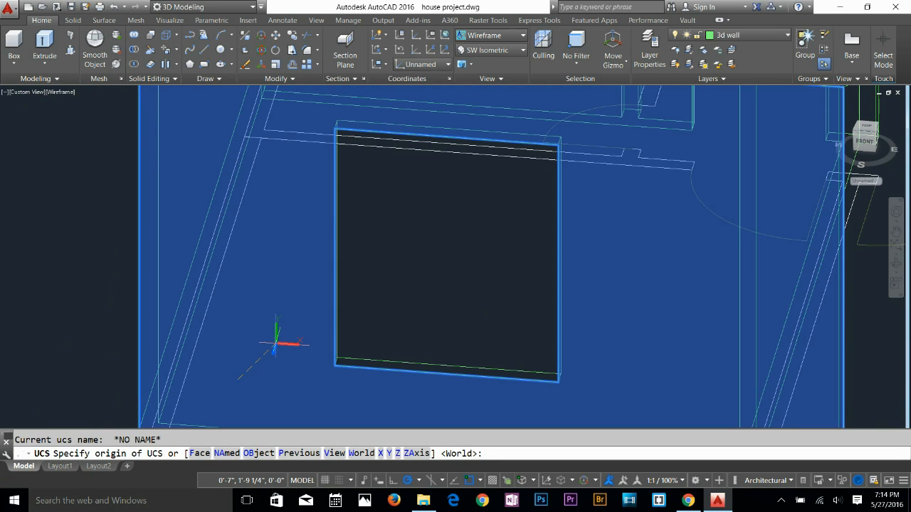
left_click(335, 366)
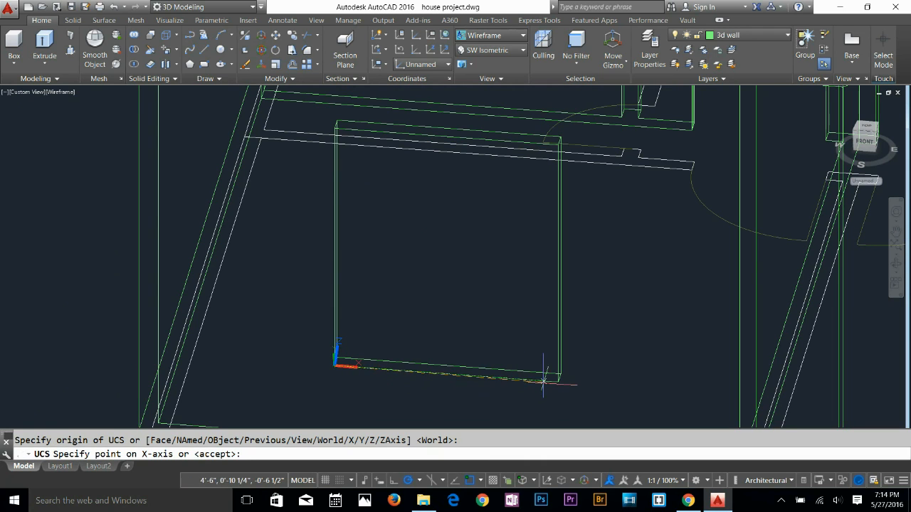
left_click(559, 377)
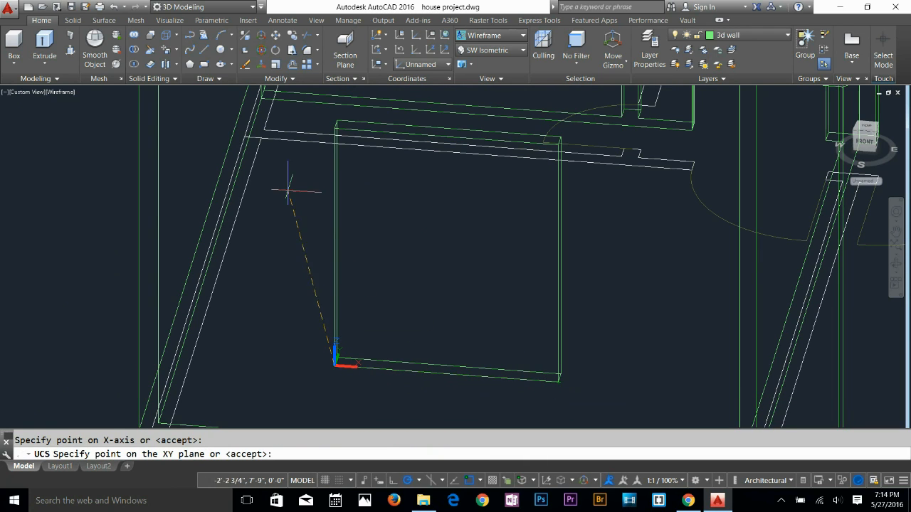
left_click(334, 128)
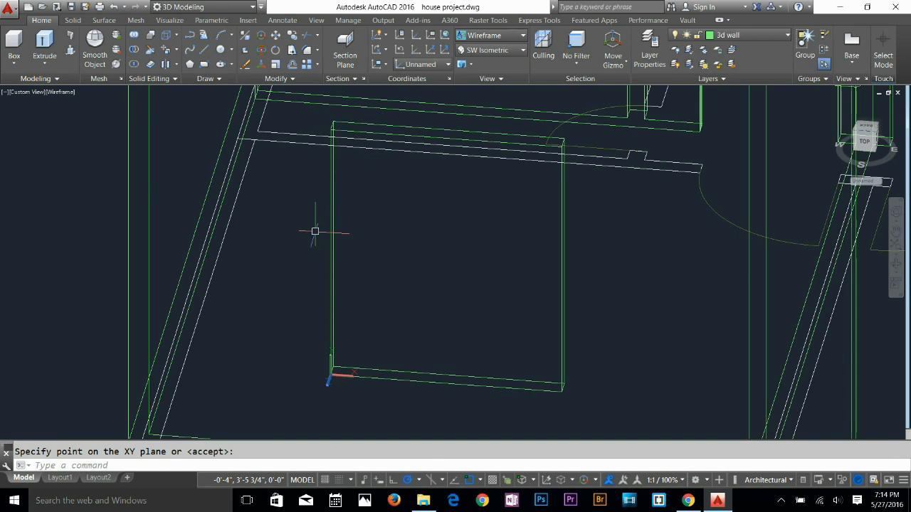
key("Return")
key("Escape")
Make the windows layer current and draw a rectangle across the outer face of the window opening between opposite corners
middle_click_drag(380, 369, 307, 344, "shift")
middle_click_drag(270, 284, 412, 336)
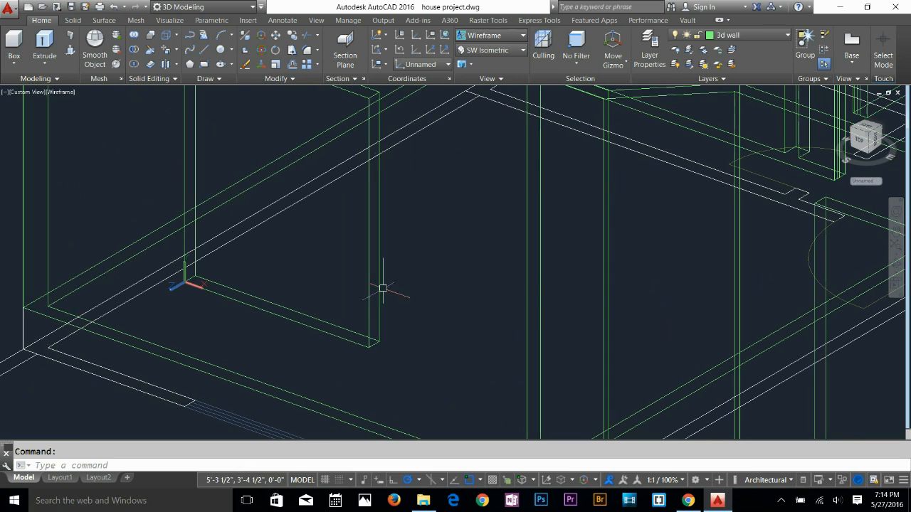
middle_click_drag(245, 245, 399, 307)
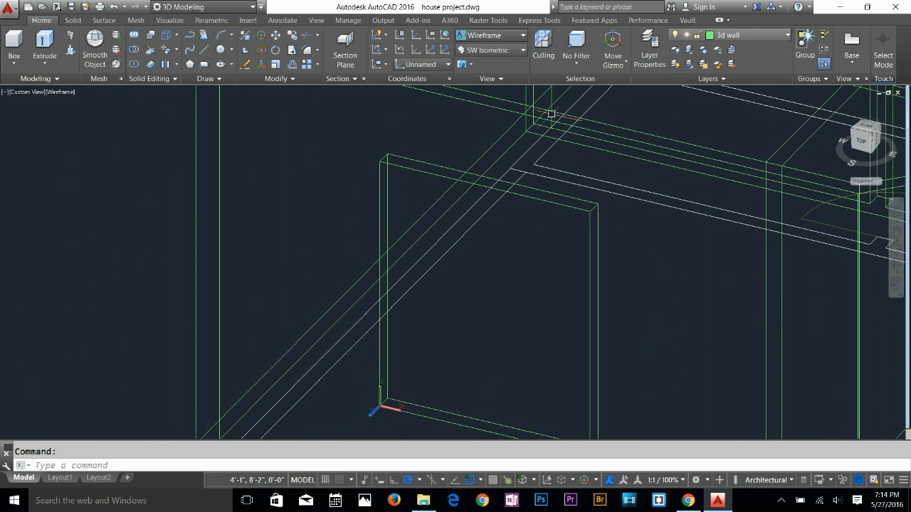
left_click(747, 35)
left_click(733, 162)
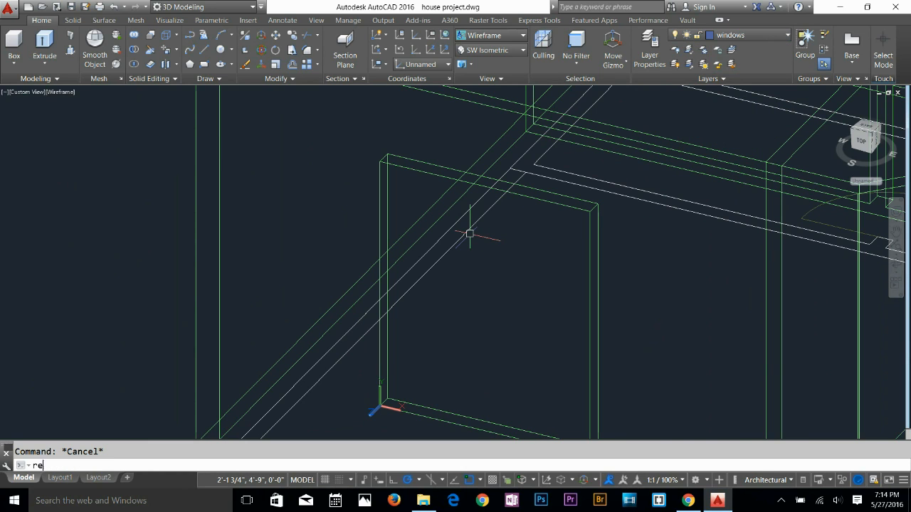
key("Return")
left_click(379, 161)
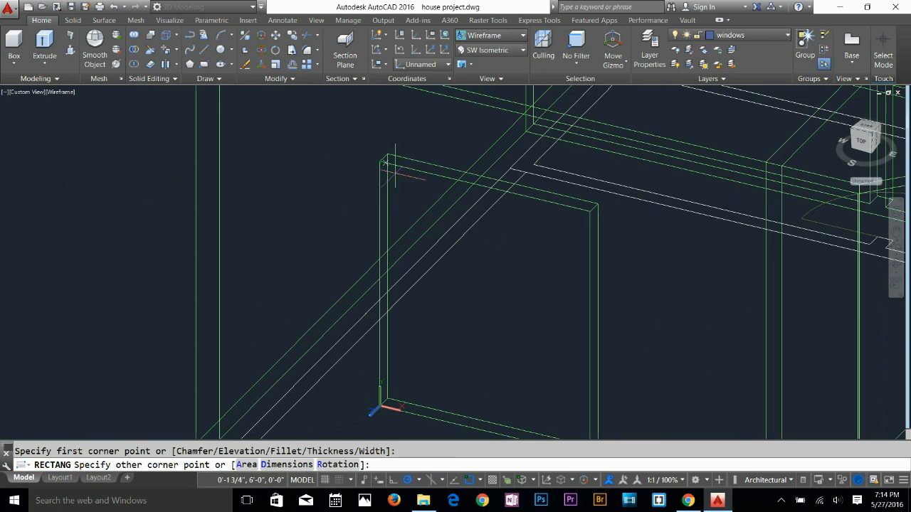
middle_click_drag(548, 315, 513, 230)
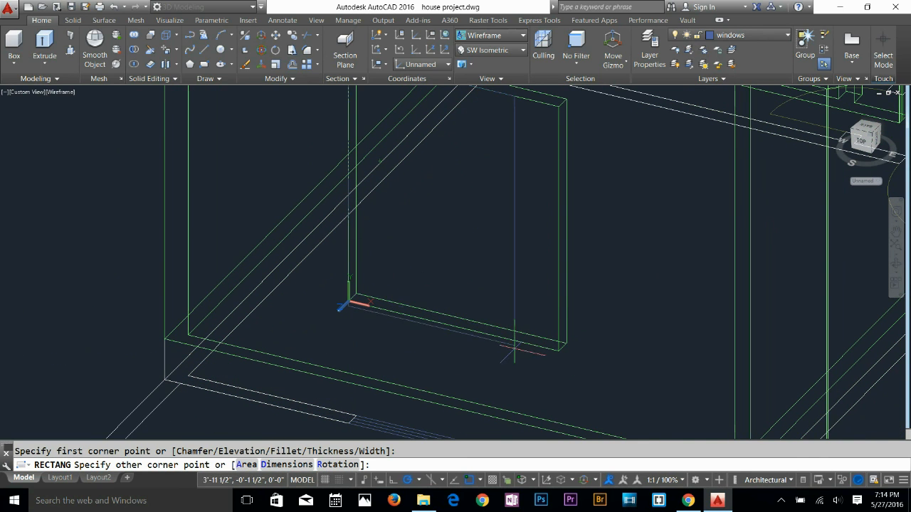
left_click(559, 350)
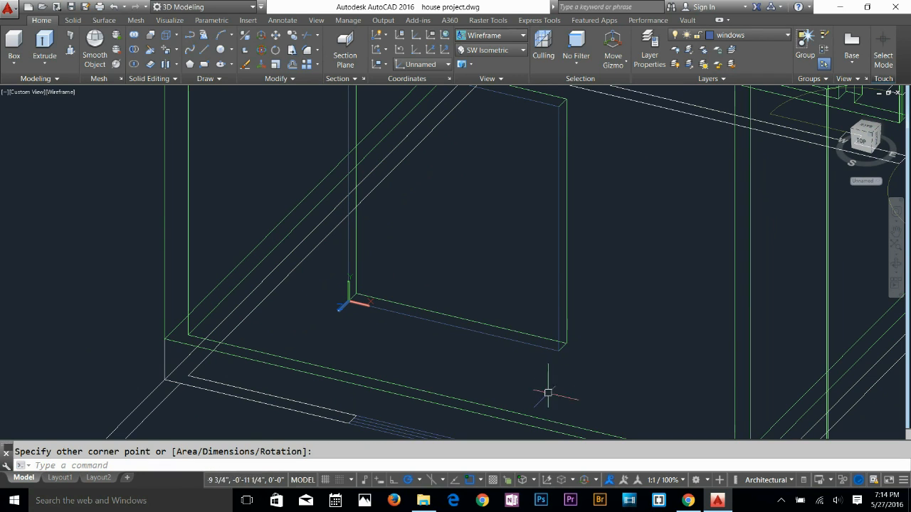
Try to offset the window rectangle by 3 inches, picking its lower edge
key("Escape")
type("o")
key("Return")
type("3")
key("Return")
left_click(529, 342)
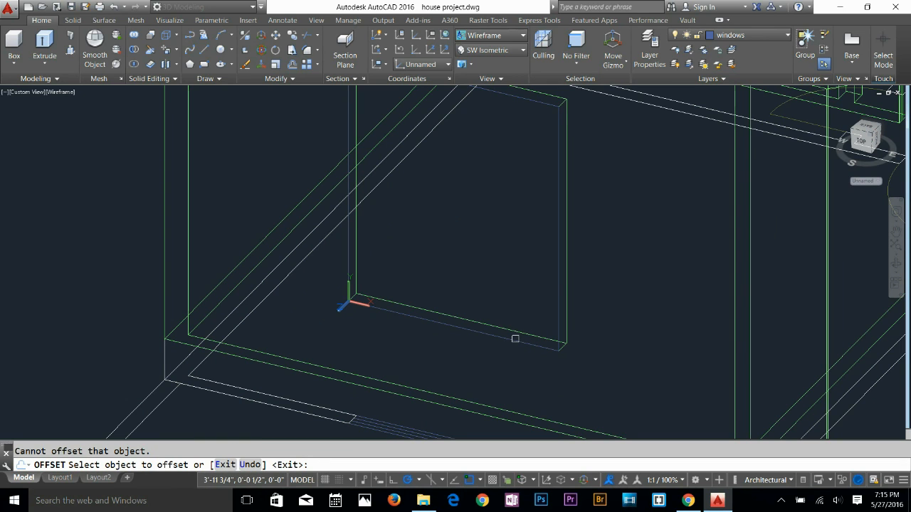
key("Escape")
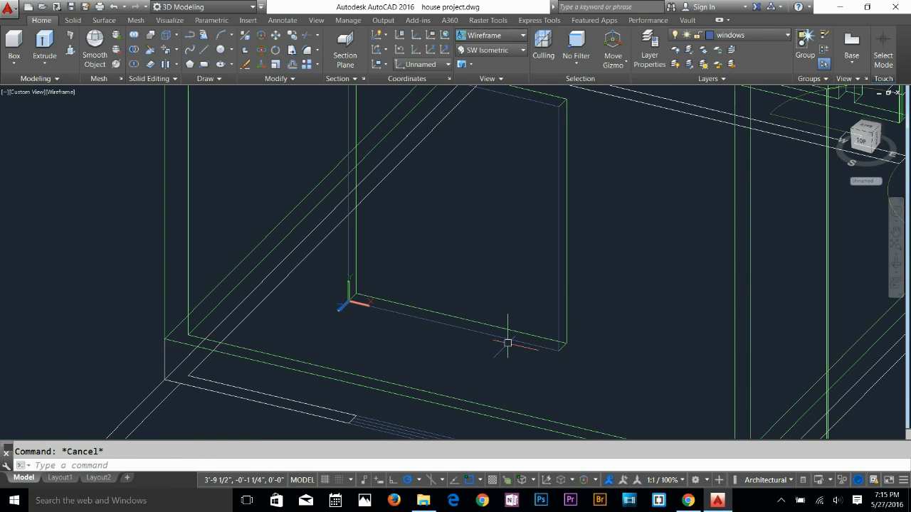
Try to offset the window rectangle by 4 inches, picking its east edge
key("Return")
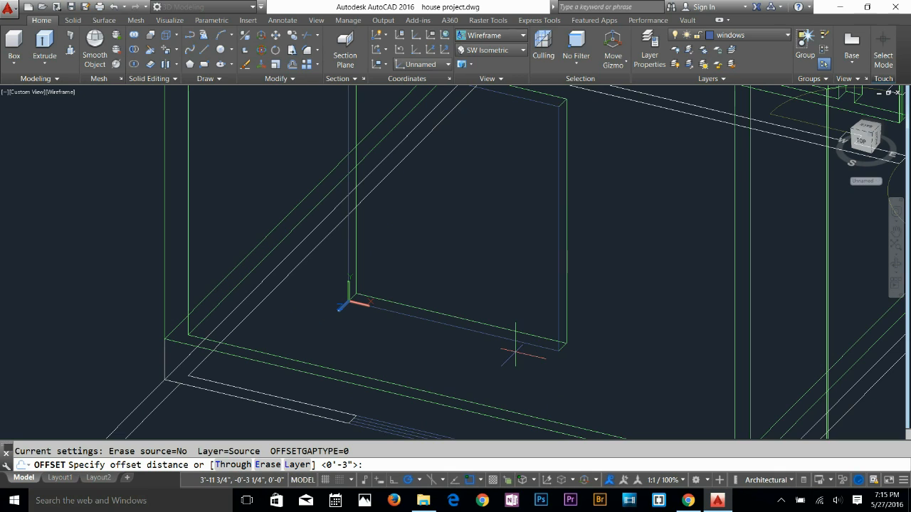
type("4")
key("Return")
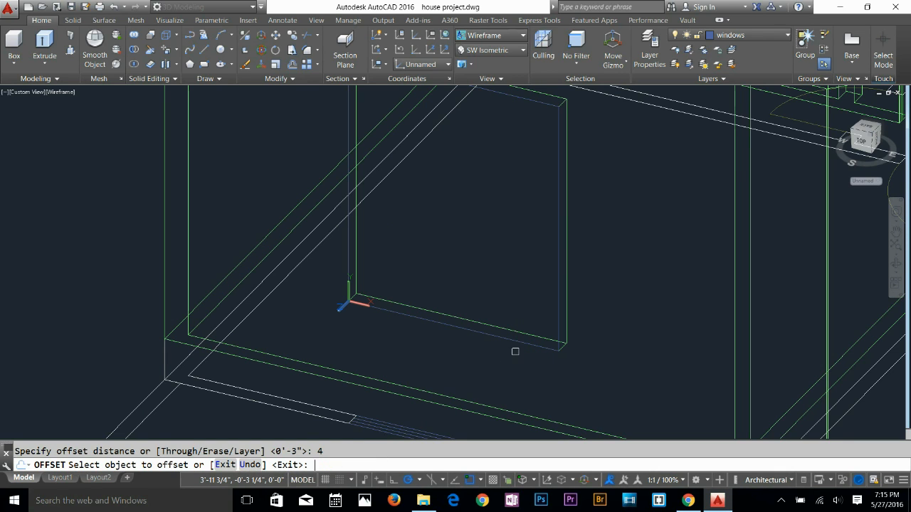
left_click(557, 326)
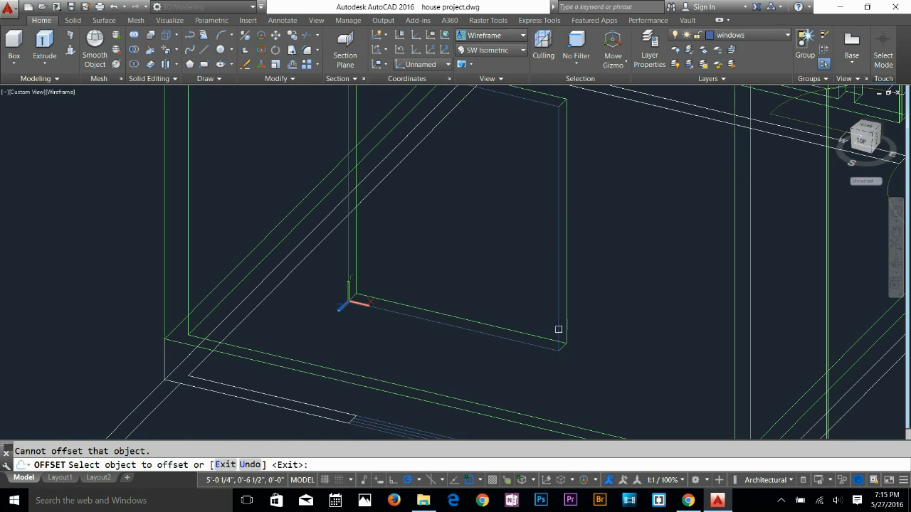
middle_click_drag(544, 323, 562, 309, "shift")
key("Escape")
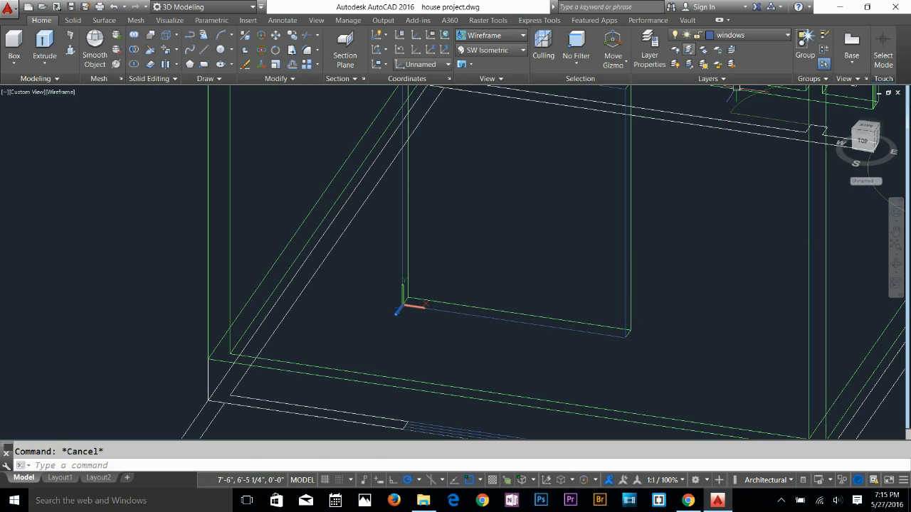
Try to isolate the layer of the window rectangle, and restore the other layers
type("layiso")
key("Return")
left_click(533, 325)
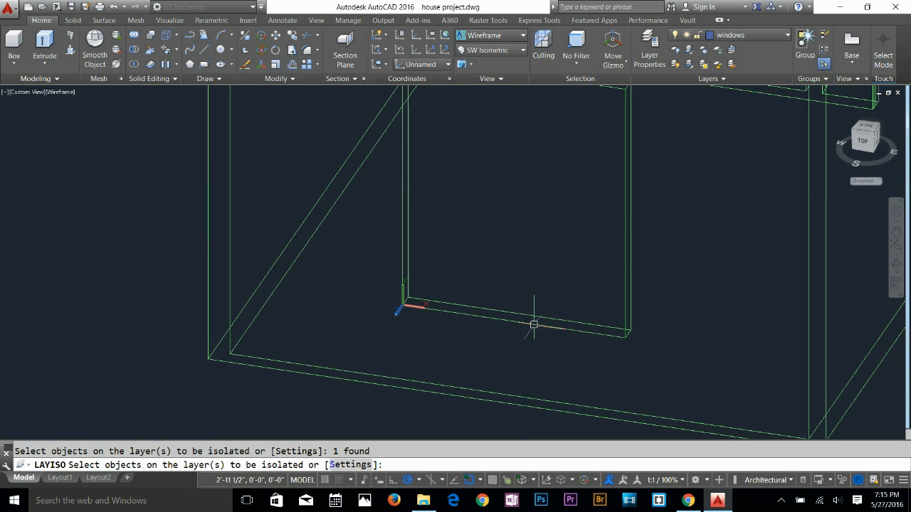
key("Return")
key("Escape")
left_click(703, 65)
left_click(689, 64)
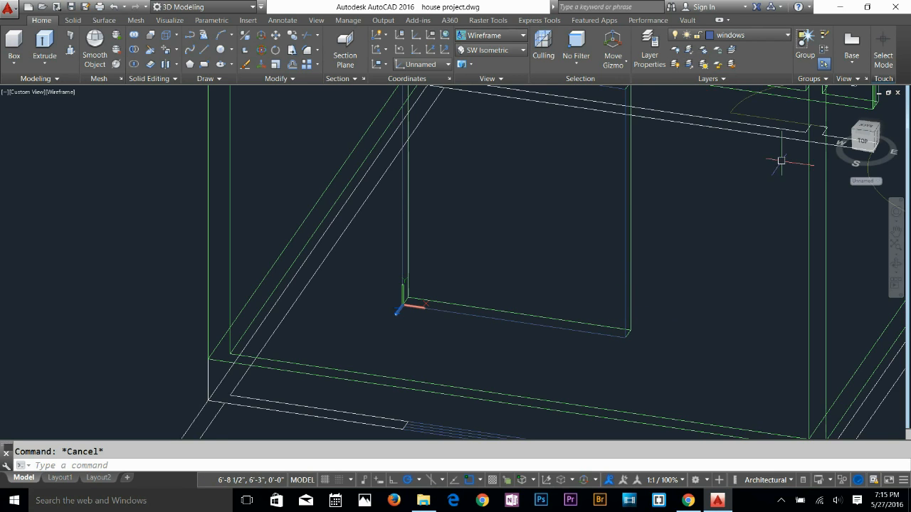
Turn off the 3d wall layer so the window rectangle can be picked on its own
left_click(747, 35)
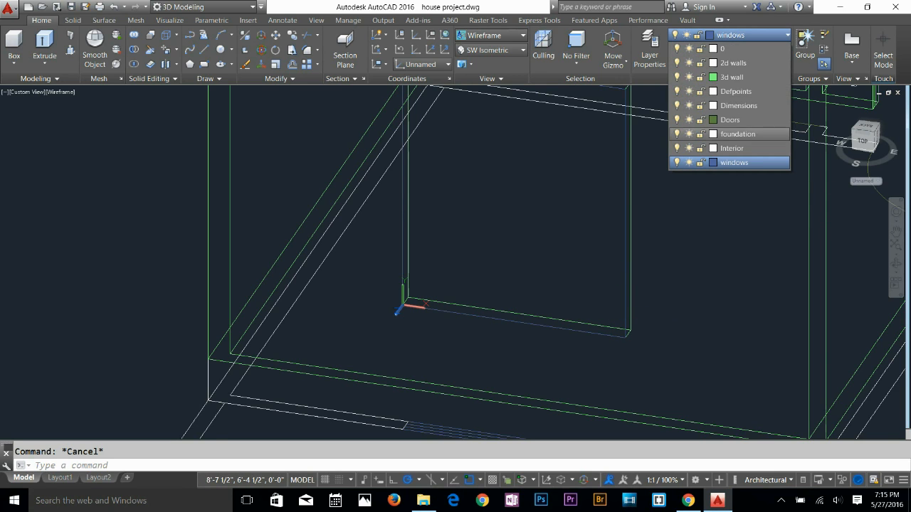
left_click(677, 77)
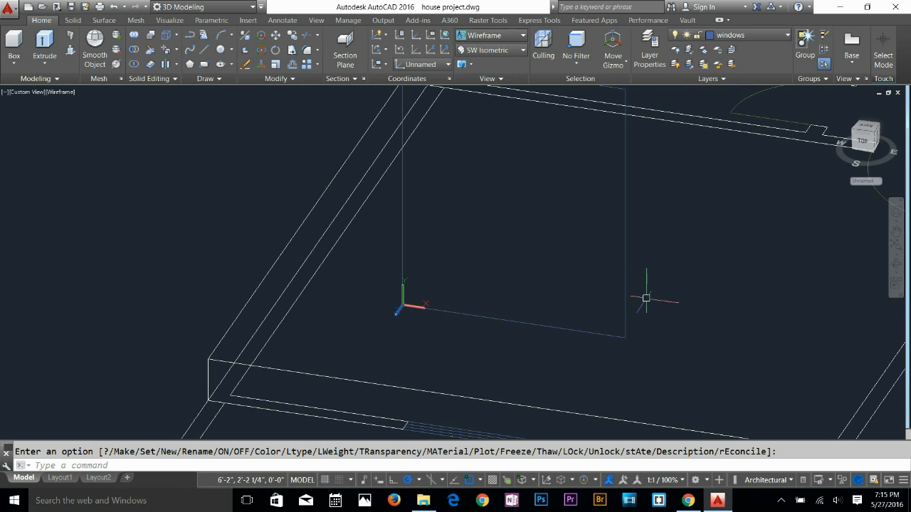
left_click(620, 331)
key("Escape")
Examine the window rectangle above the floor plan from several angles, including the Right view
middle_click_drag(411, 321, 370, 384, "shift")
middle_click_drag(398, 270, 449, 259, "shift")
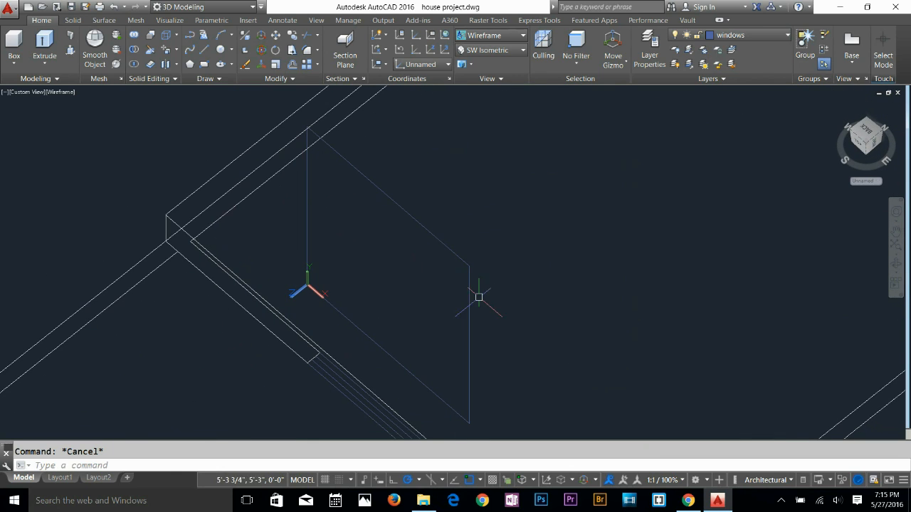
middle_click_drag(479, 308, 495, 299, "shift")
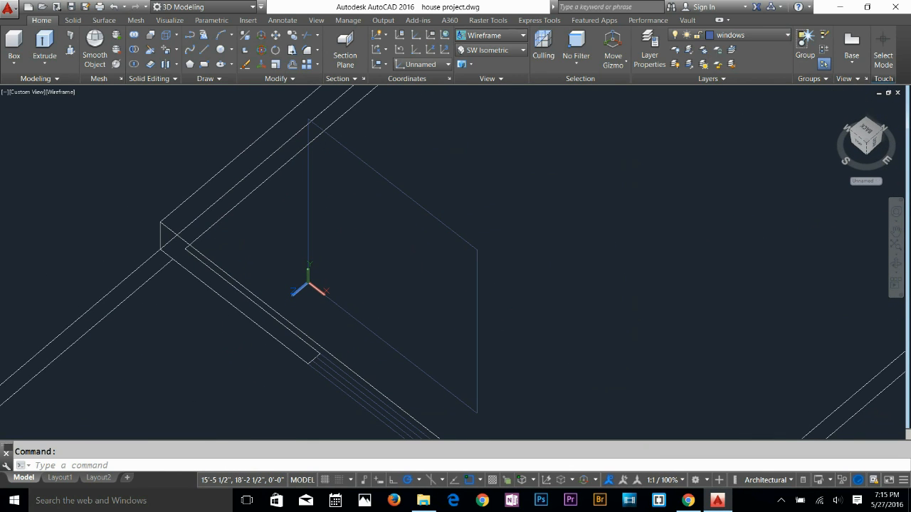
left_click(874, 142)
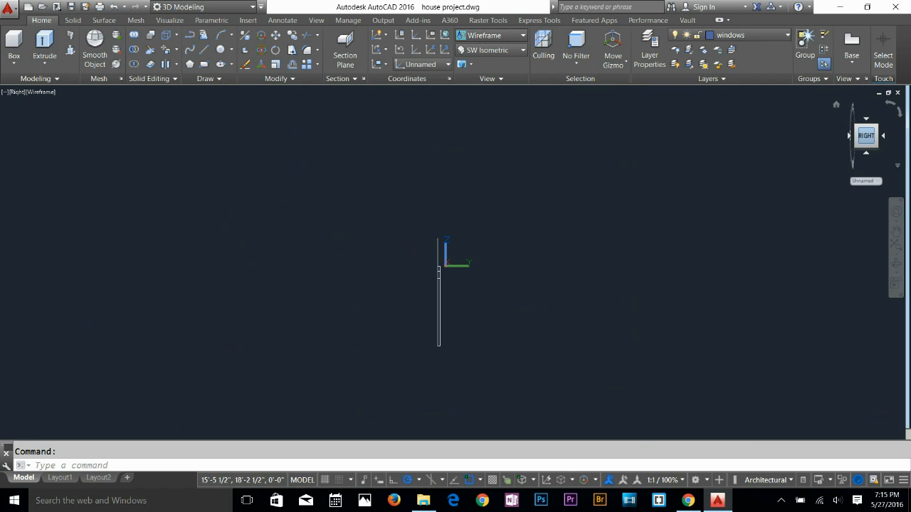
middle_click_drag(693, 207, 605, 313, "shift")
middle_click_drag(441, 298, 378, 232, "shift")
scroll(409, 231, "up", 5)
scroll(394, 273, "up", 5)
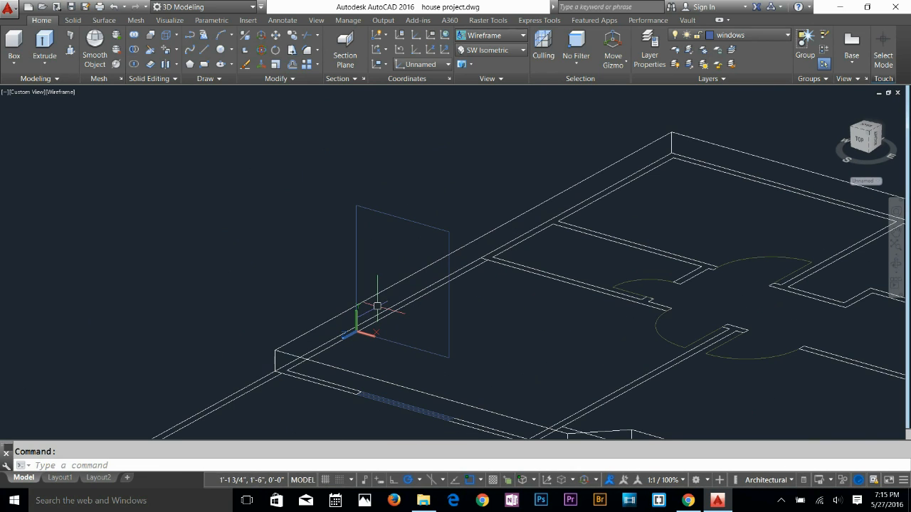
left_click(860, 149)
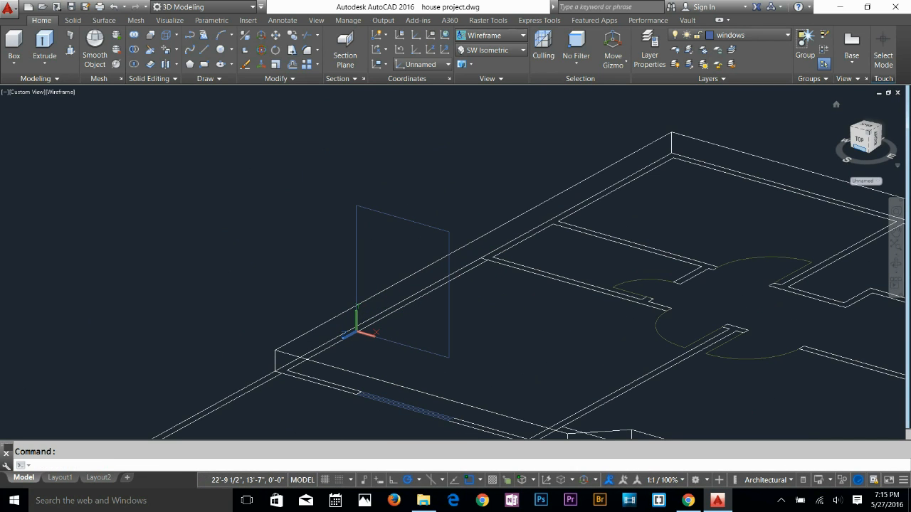
key("Escape")
middle_click_drag(421, 260, 308, 326, "shift")
scroll(306, 283, "up", 8)
scroll(399, 215, "up", 3)
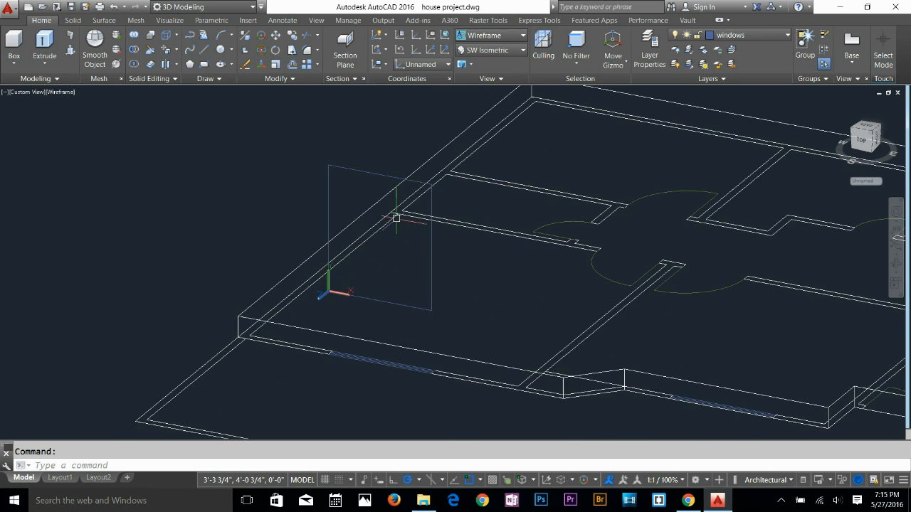
Offset the window rectangle 3 inches inward to form the frame's inner outline
type("o")
key("Return")
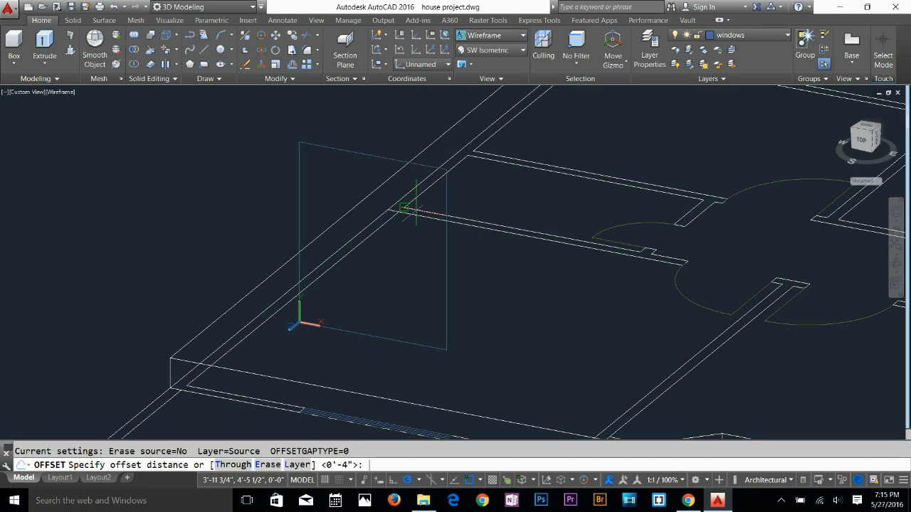
type("3")
key("Return")
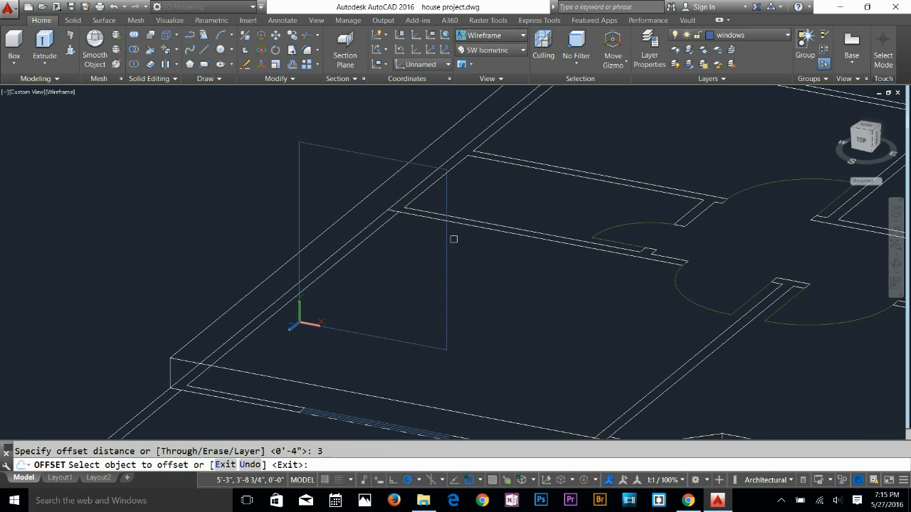
left_click(446, 295)
left_click(400, 256)
key("Return")
key("Escape")
type("e")
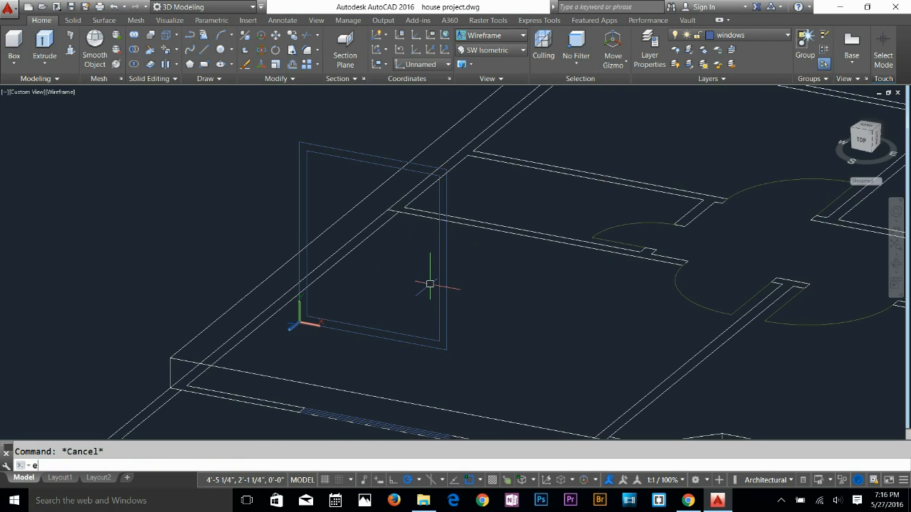
type("xt")
key("Return")
left_click(446, 281)
left_click(439, 281)
key("Escape")
Copy the inner window rectangle to free space beyond the west side of the house
type("co")
key("Return")
left_click(438, 280)
key("Return")
left_click(446, 280)
key("Escape")
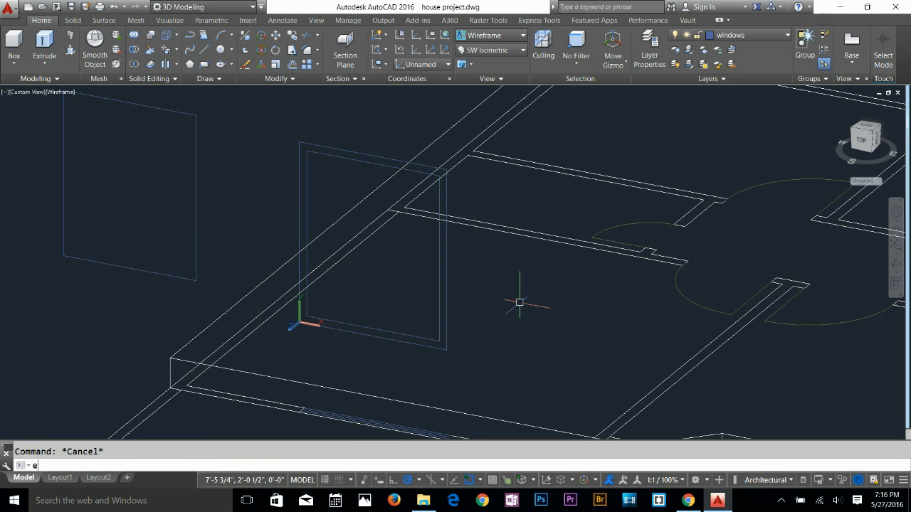
Try to extrude both window frame outlines by 4 inches
key("Return")
left_click(448, 279)
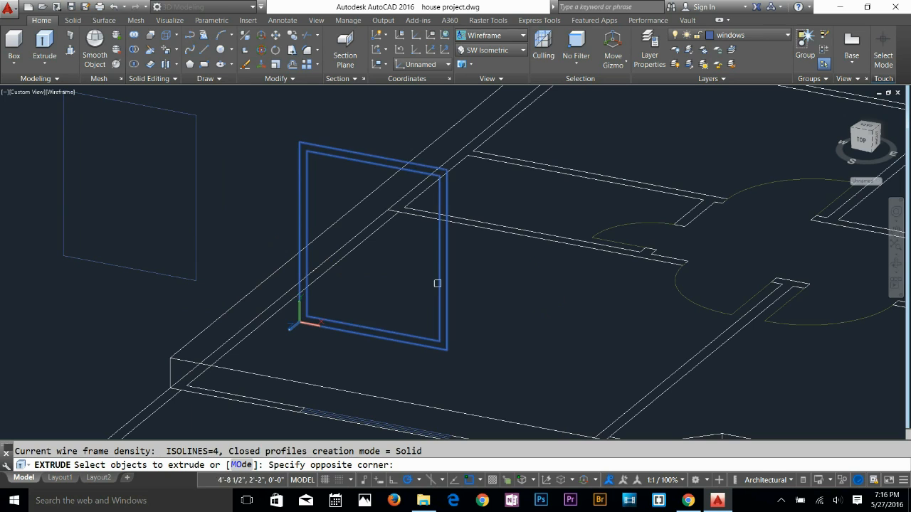
left_click(439, 282)
key("Return")
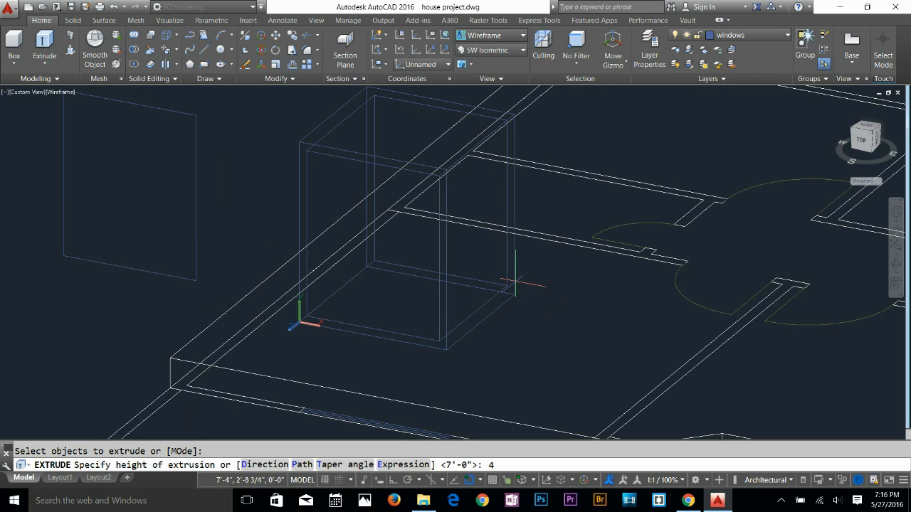
type("4")
key("Return")
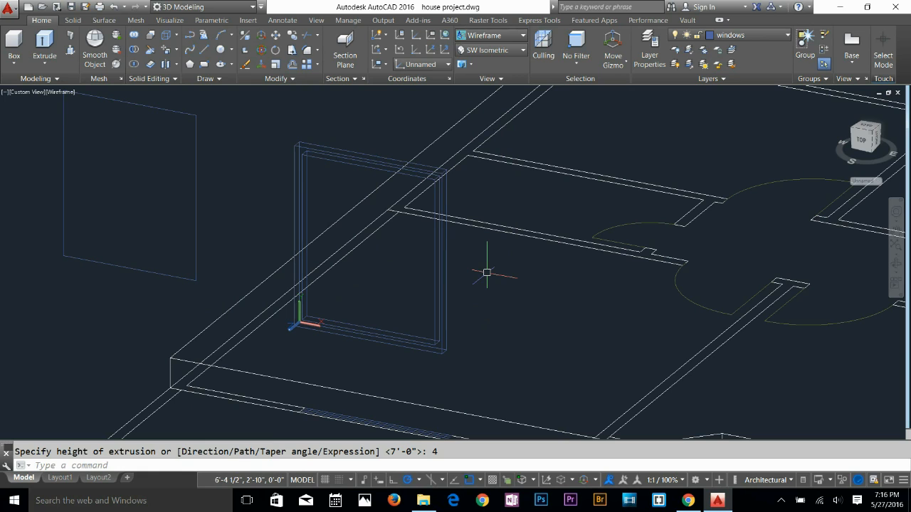
key("Escape")
key("ctrl+z")
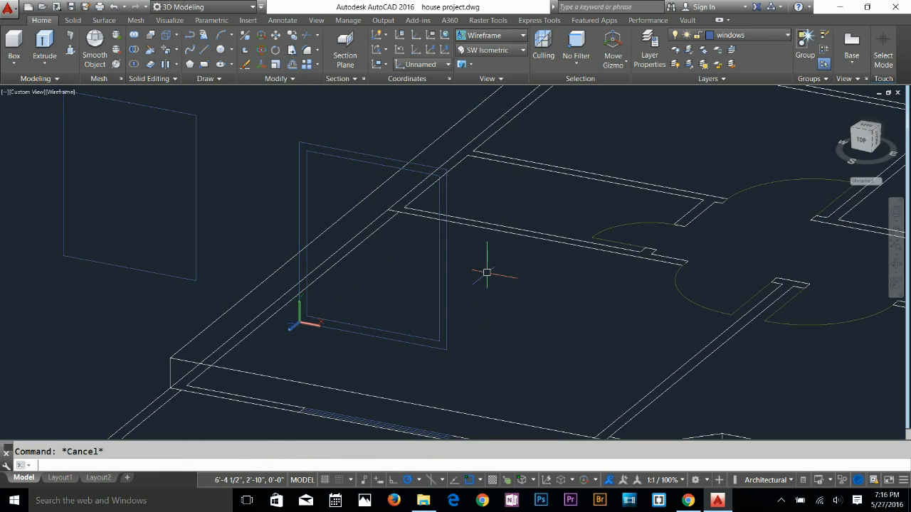
Extrude the outer and inner window frame rectangles by 3 inches, toward the outside of the front wall
type("ext")
key("Return")
left_click(463, 272)
left_click(425, 292)
key("Return")
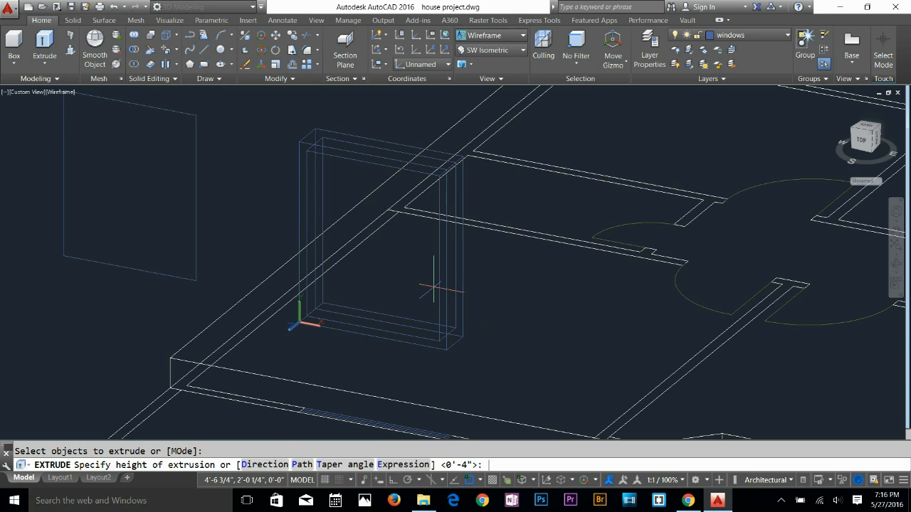
type("3")
key("Return")
key("Escape")
Subtract the inner extruded solid from the outer one to leave a hollow window frame
type("su")
key("Return")
scroll(455, 348, "up", 3)
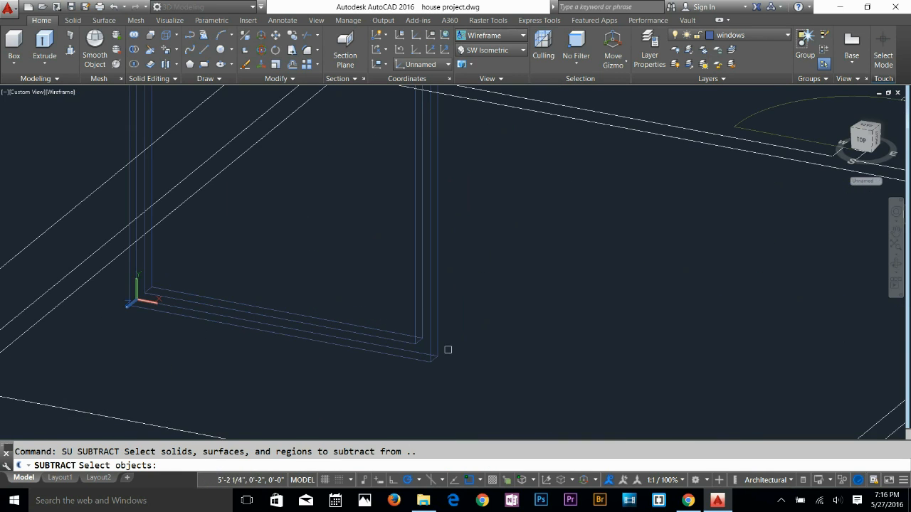
left_click(437, 358)
key("Return")
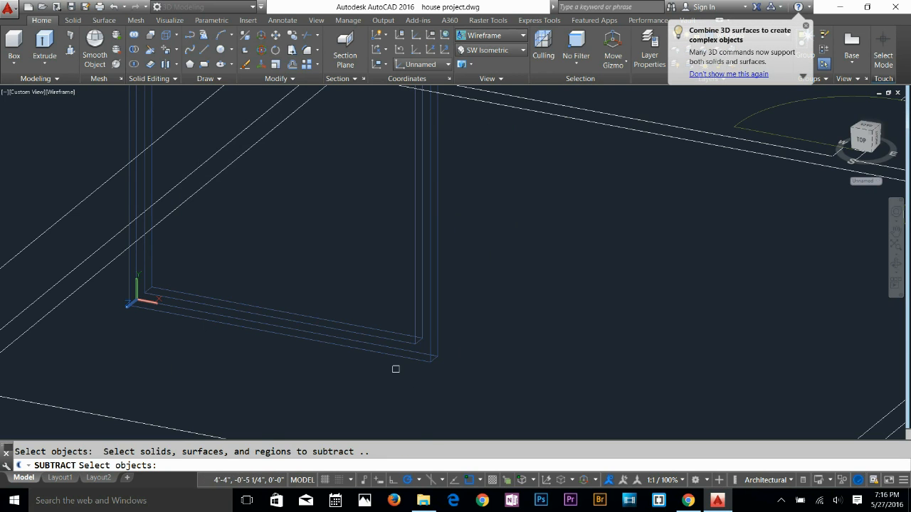
left_click(412, 337)
key("Return")
scroll(469, 235, "down", 5)
left_click_drag(437, 268, 482, 310)
key("Escape")
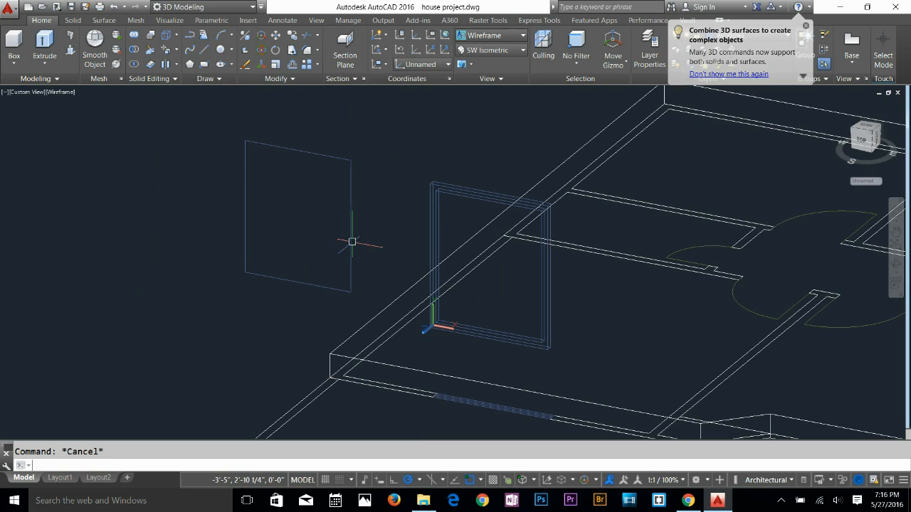
Create a new layer named glass
type("e")
key("Escape")
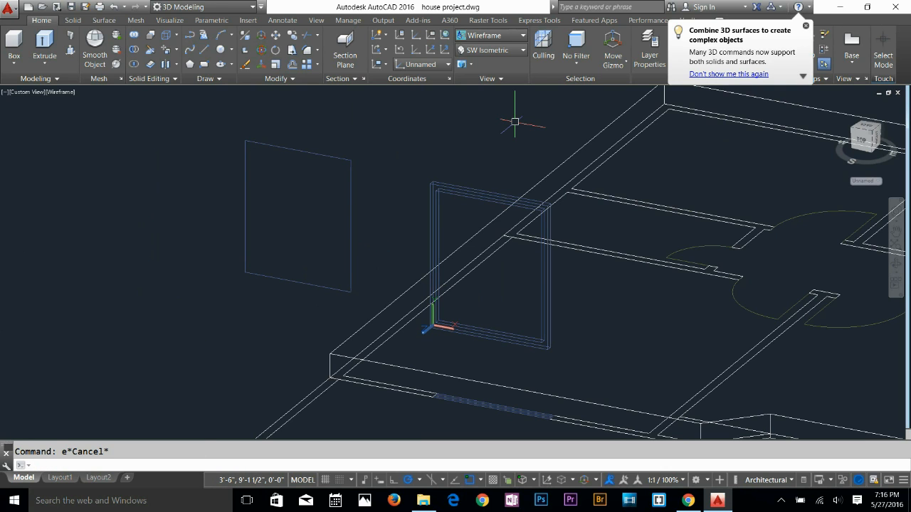
left_click(649, 54)
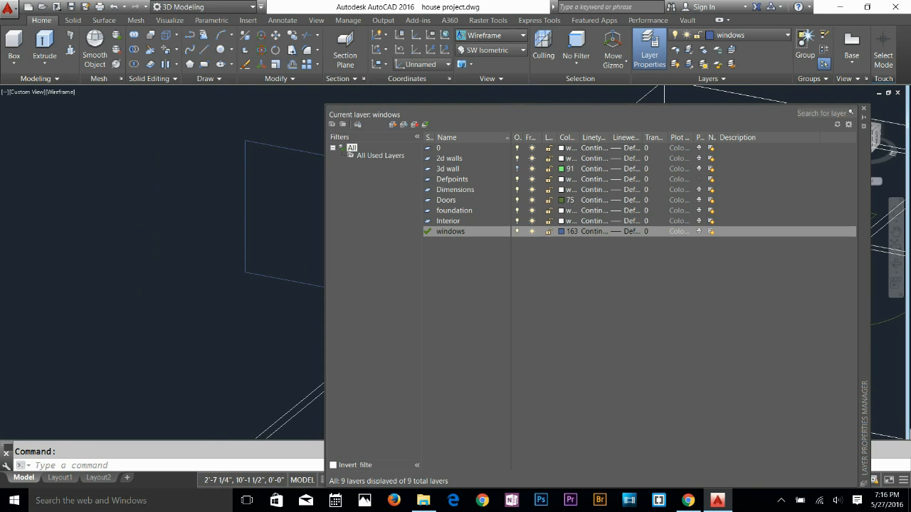
key("alt+n")
key("alt+n")
key("Return")
left_click(446, 242)
left_click(446, 242)
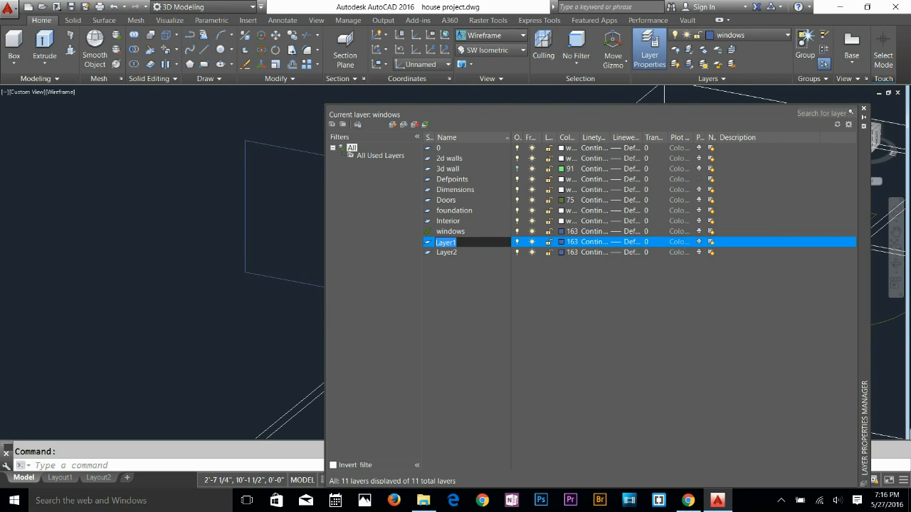
key("Return")
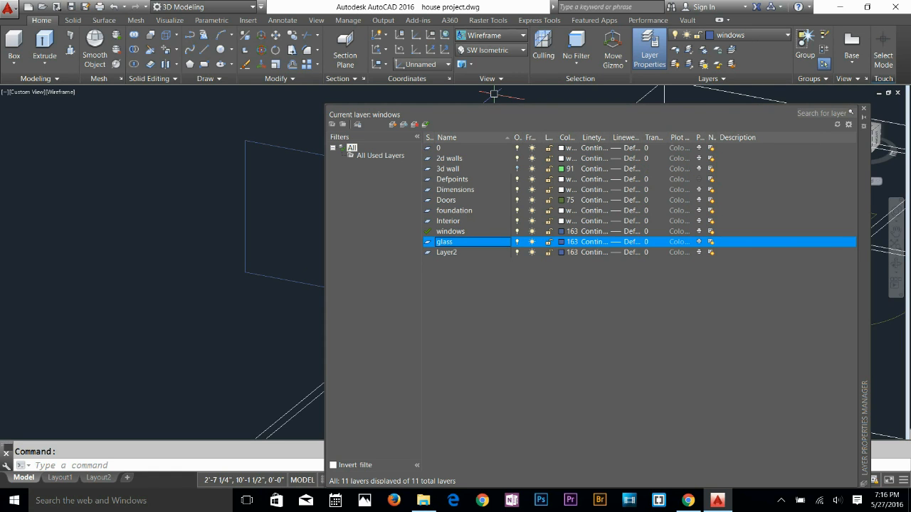
Set the glass layer's color to gray index 253
left_click(560, 242)
left_click(390, 289)
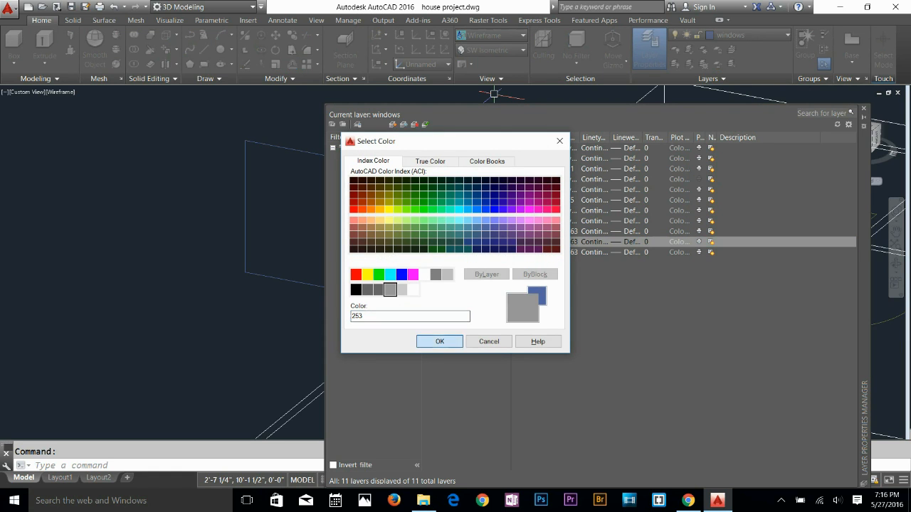
left_click(439, 341)
left_click(649, 48)
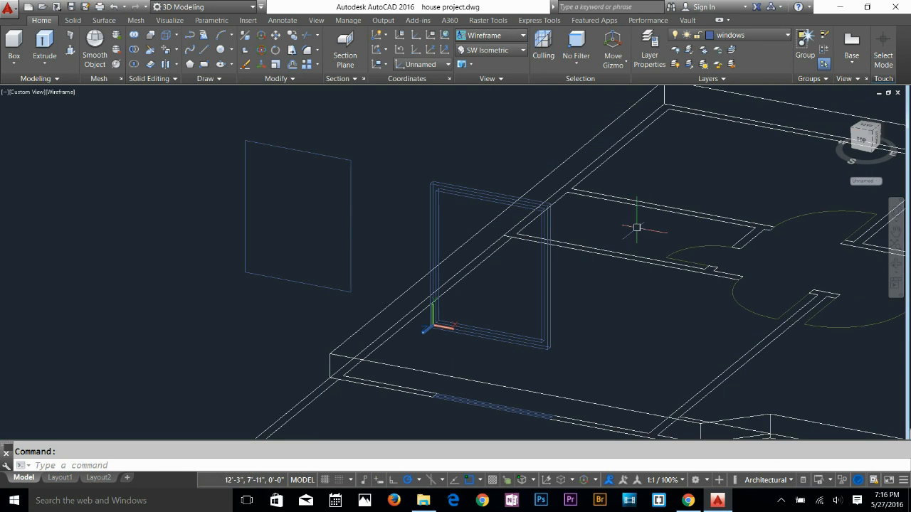
Extrude the copied rectangle west of the house by 0.5 inch to form the glass pane
key("Escape")
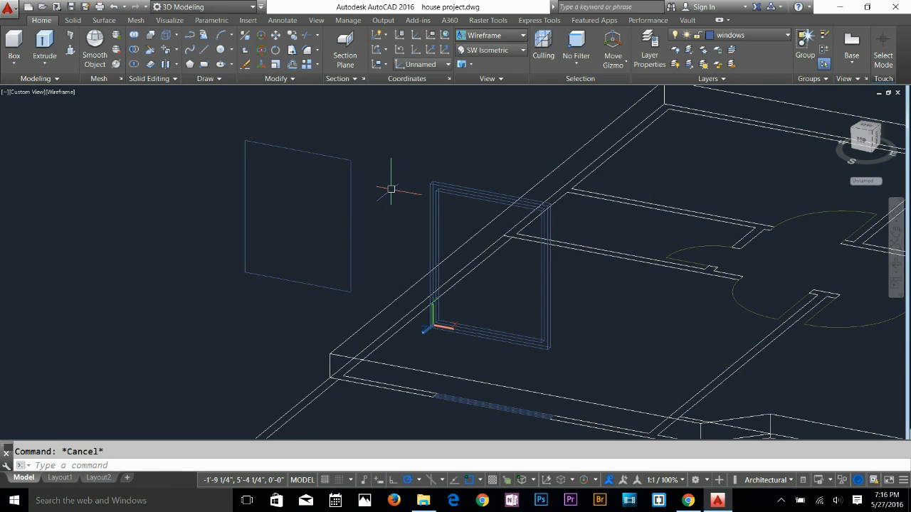
key("Return")
left_click(351, 205)
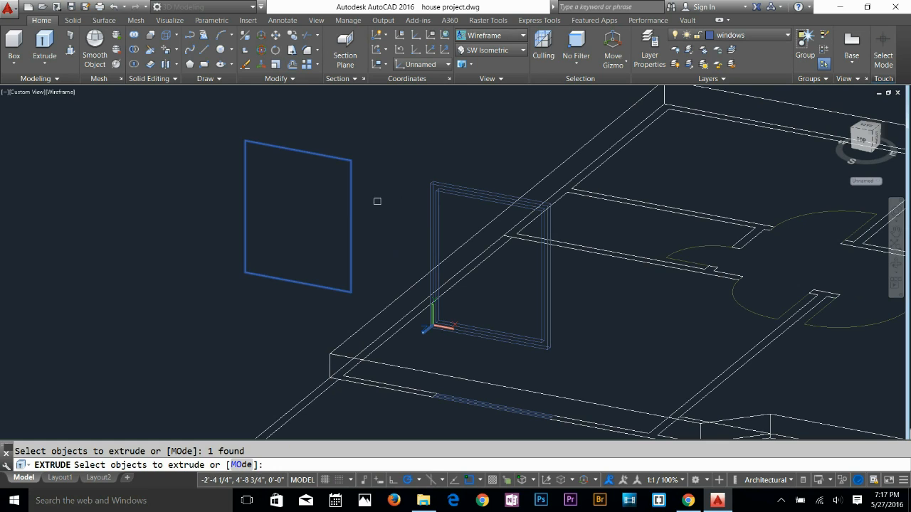
key("Return")
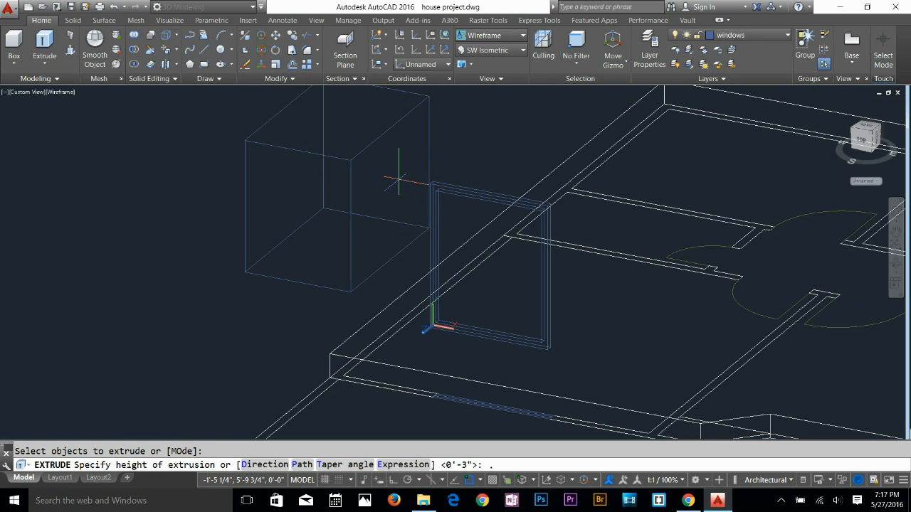
key("Return")
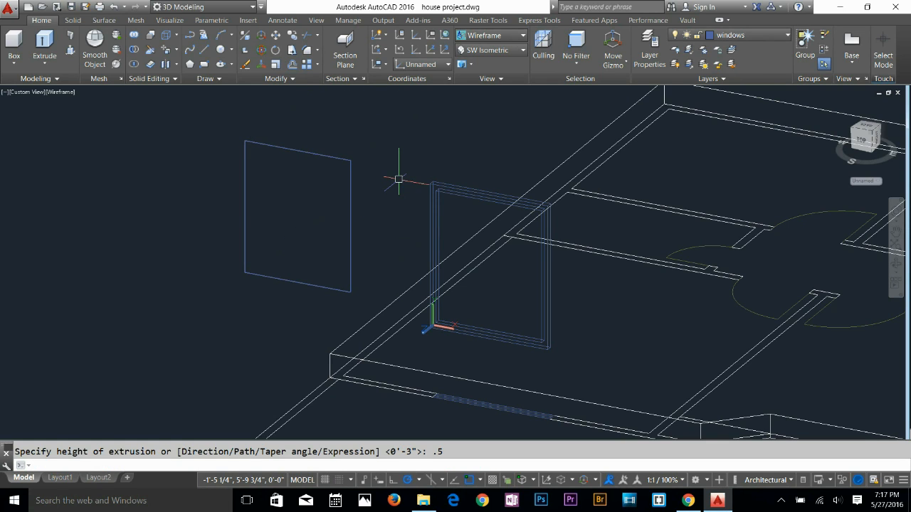
Assign the thin extruded pane to the glass layer
key("Escape")
left_click(382, 149)
left_click(335, 178)
left_click(740, 34)
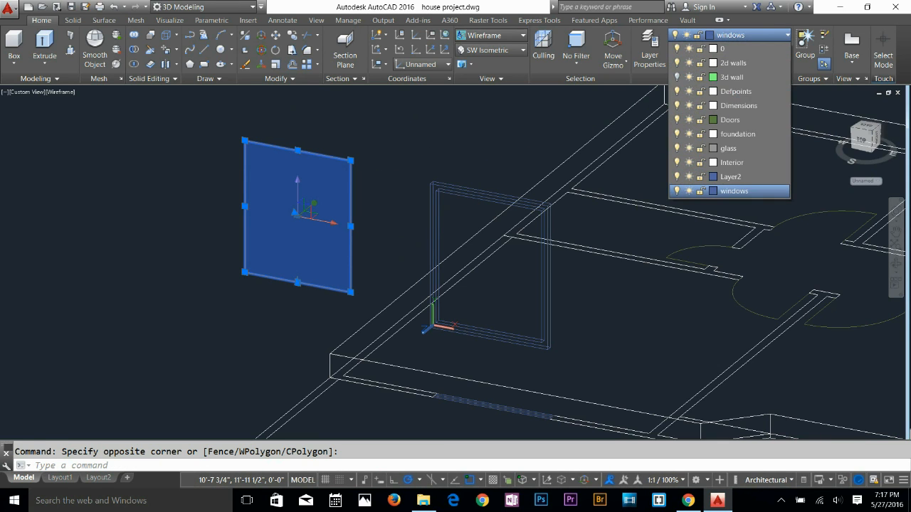
left_click(727, 148)
key("Escape")
Move the glass pane by its lower corner to the mid-depth of the frame's inner lower corner
scroll(365, 285, "up", 5)
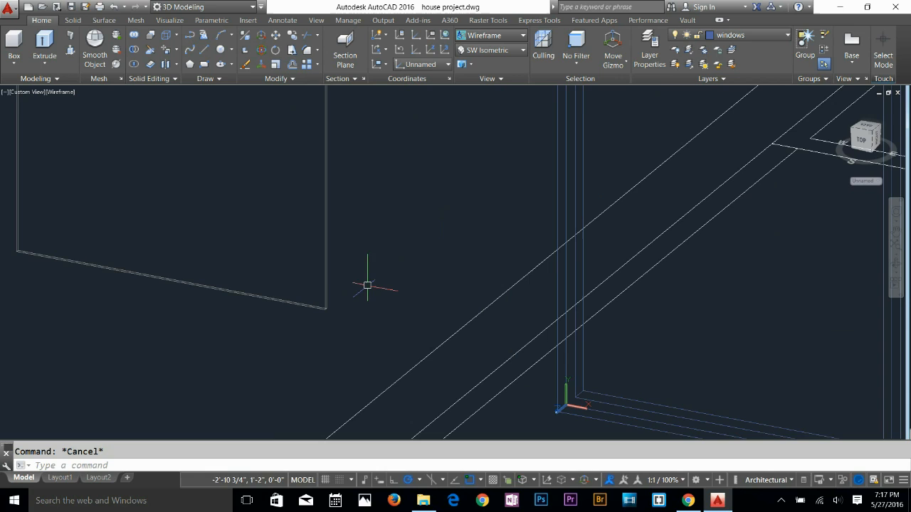
middle_click_drag(264, 271, 370, 300)
type("m")
key("Return")
left_click(400, 294)
left_click(317, 349)
key("Return")
scroll(269, 322, "up", 2)
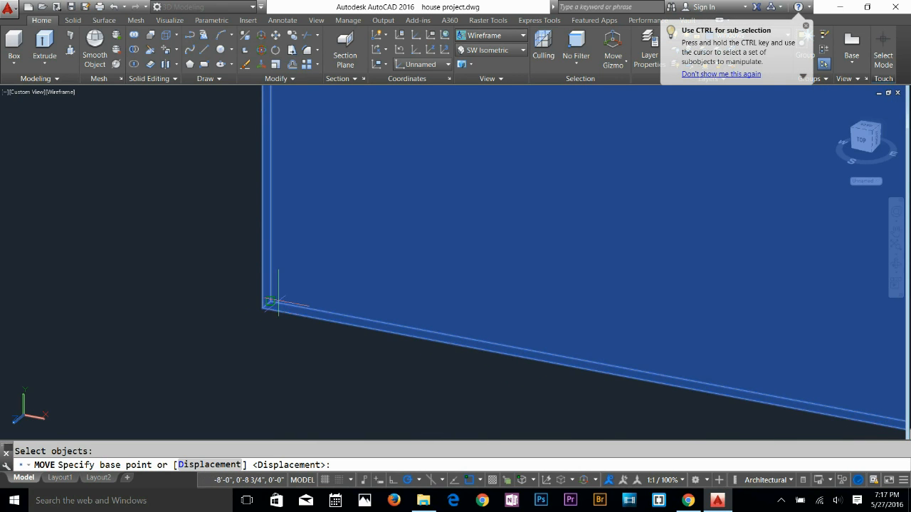
left_click(242, 311)
scroll(325, 305, "down", 4)
scroll(513, 360, "up", 3)
scroll(221, 319, "up", 3)
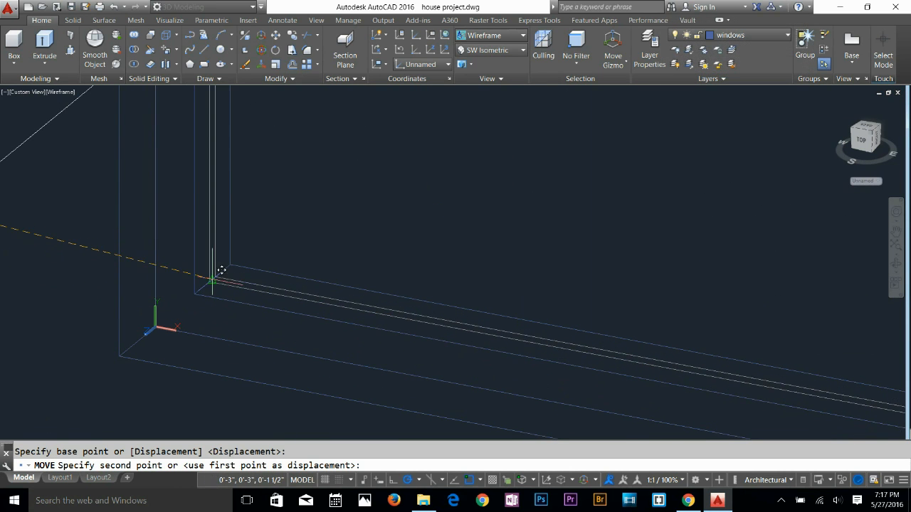
key("Escape")
Move the window frame and glass pane together by the displacement 0,0,-1
scroll(430, 283, "down", 3)
scroll(560, 268, "down", 3)
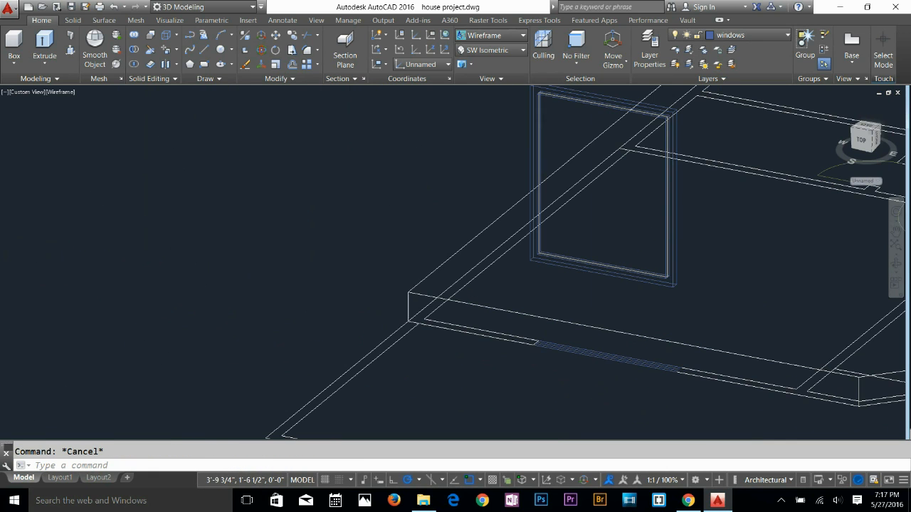
middle_click_drag(721, 239, 635, 307)
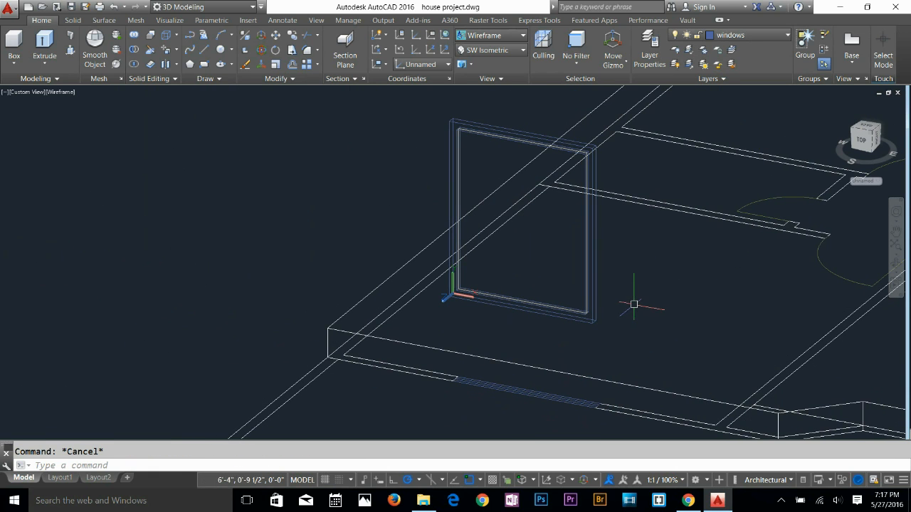
key("Return")
left_click_drag(636, 259, 524, 309)
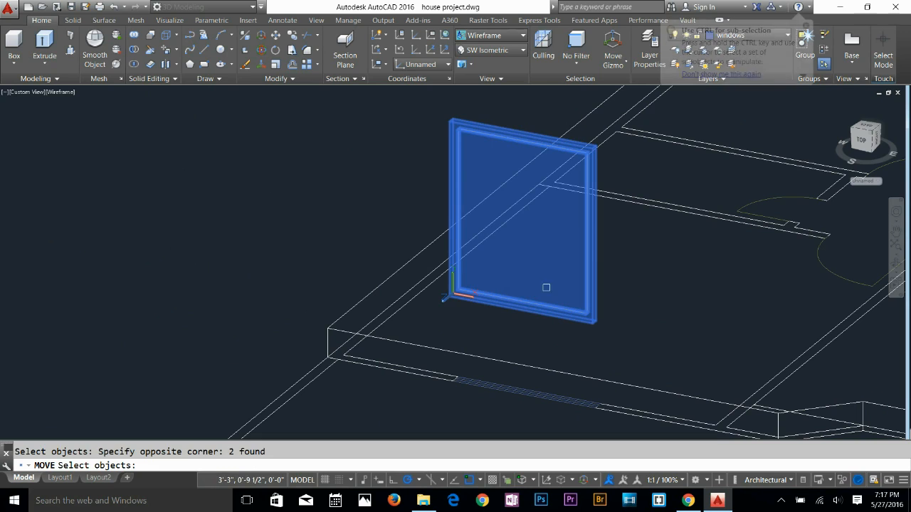
key("Return")
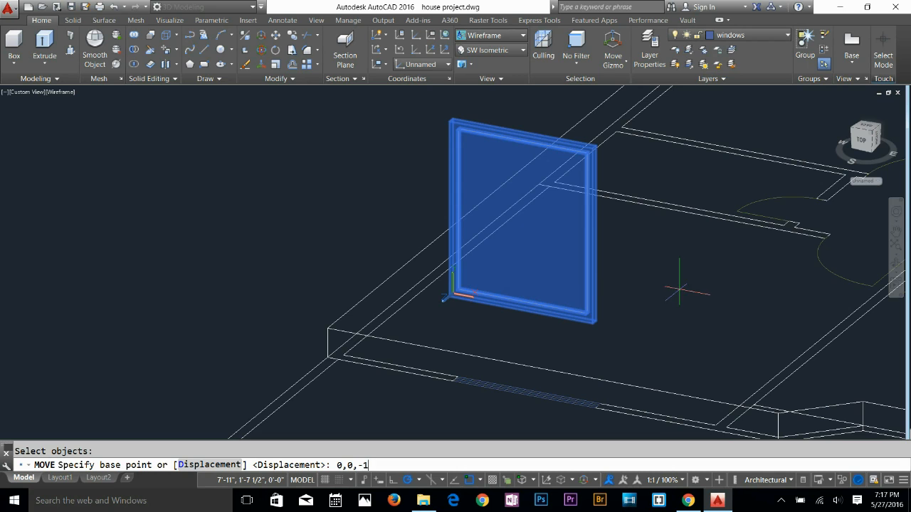
key("Return")
key("Escape")
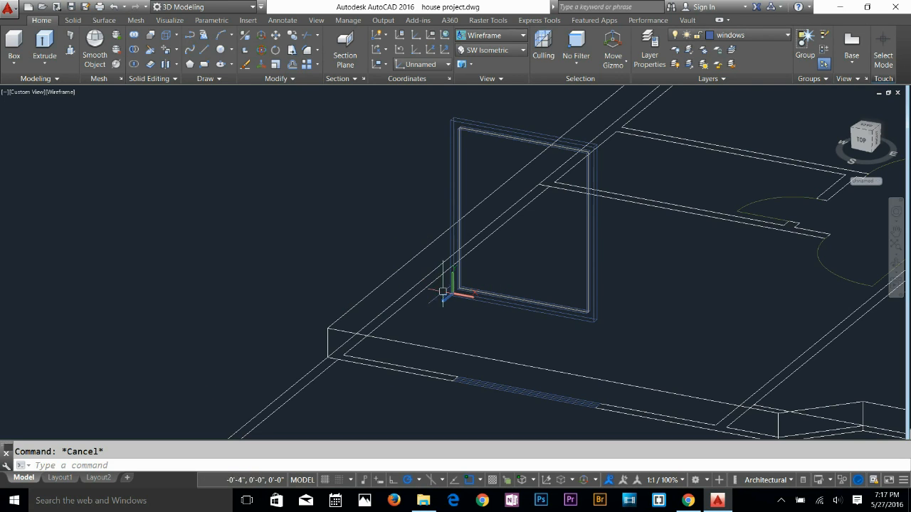
Turn the 3d wall layer back on to show the walls around the window
scroll(457, 295, "up", 5)
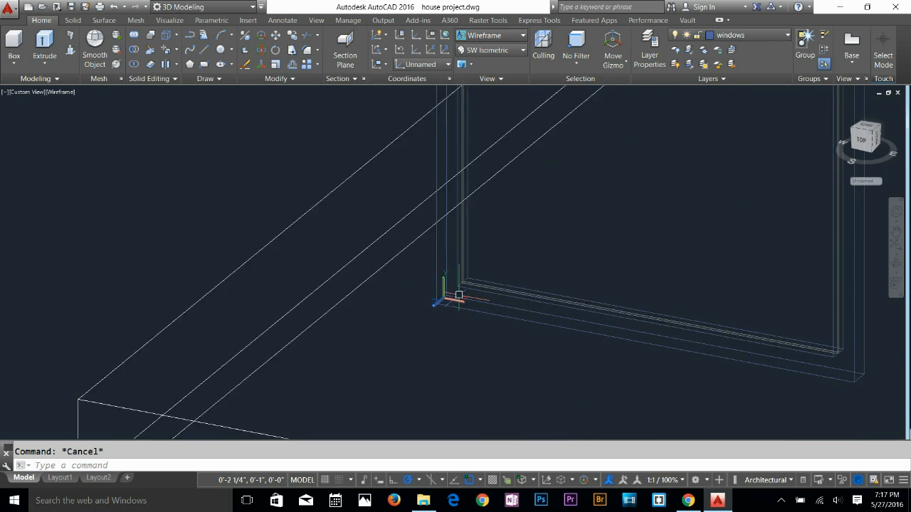
scroll(417, 305, "up", 1)
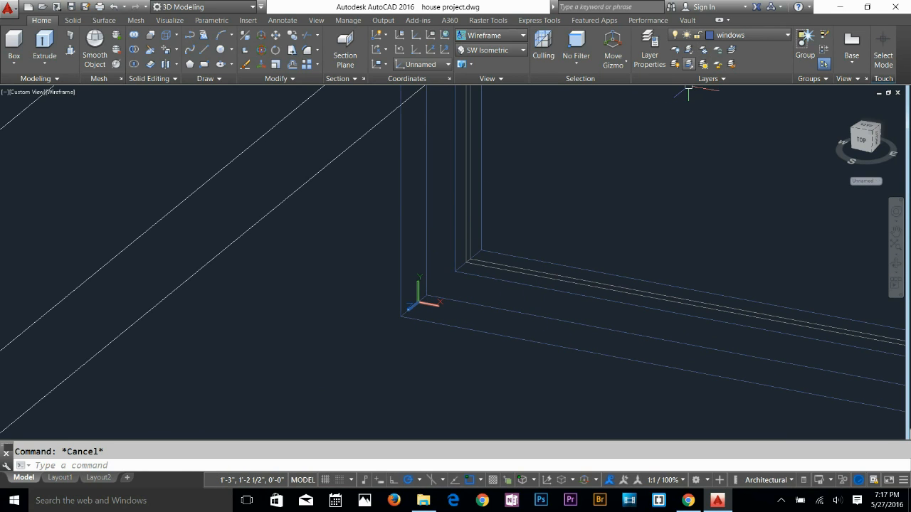
left_click(688, 64)
left_click(676, 64)
scroll(626, 124, "down", 3)
middle_click_drag(690, 130, 466, 301)
left_click(747, 35)
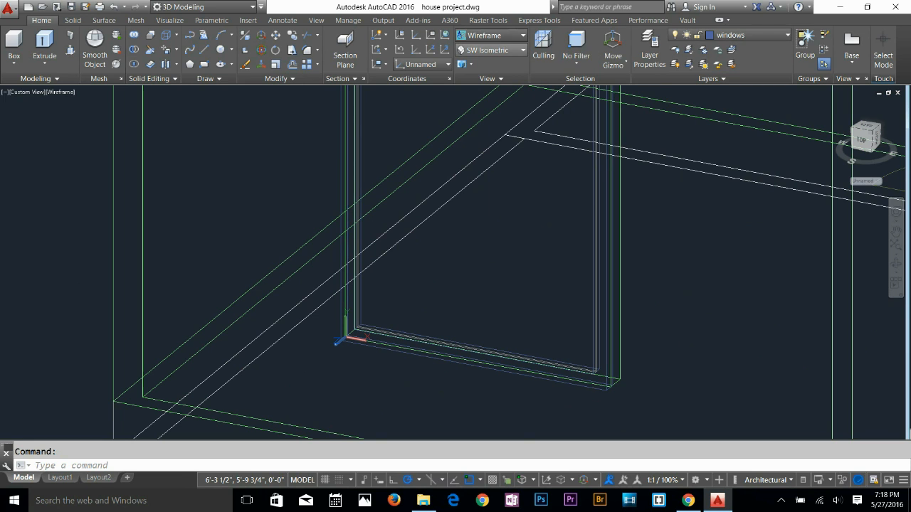
Apply the Shaded visual style and examine how the window sits in the front wall's opening
left_click(496, 35)
left_click(480, 92)
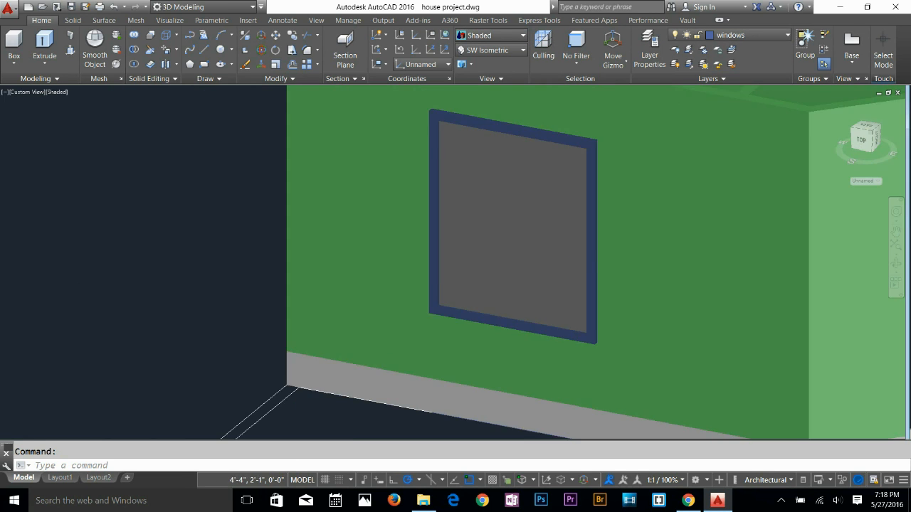
scroll(574, 268, "down", 2)
mouse_move(580, 284)
middle_mouse_down("shift")
mouse_move(481, 377)
mouse_move(388, 427)
mouse_move(405, 405)
mouse_move(359, 352)
mouse_move(462, 385)
mouse_move(569, 294)
middle_mouse_up("shift")
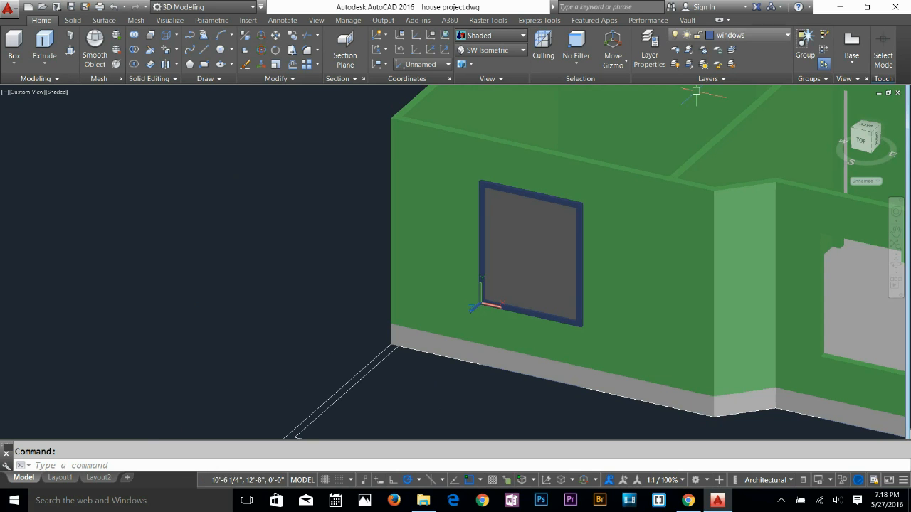
Switch to Wireframe and move the window frame and glass pane together by the frame's lower corner edge midpoint to the mid-depth of the wall opening
left_click(491, 34)
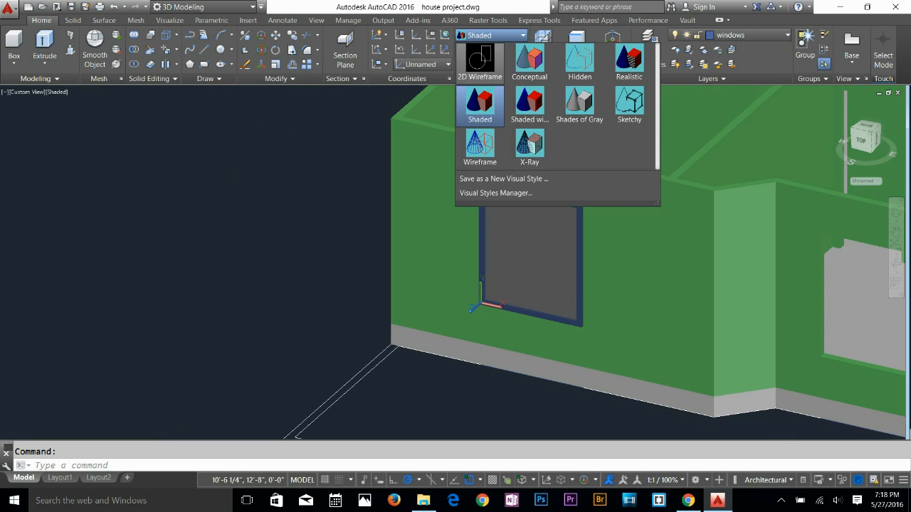
left_click(479, 144)
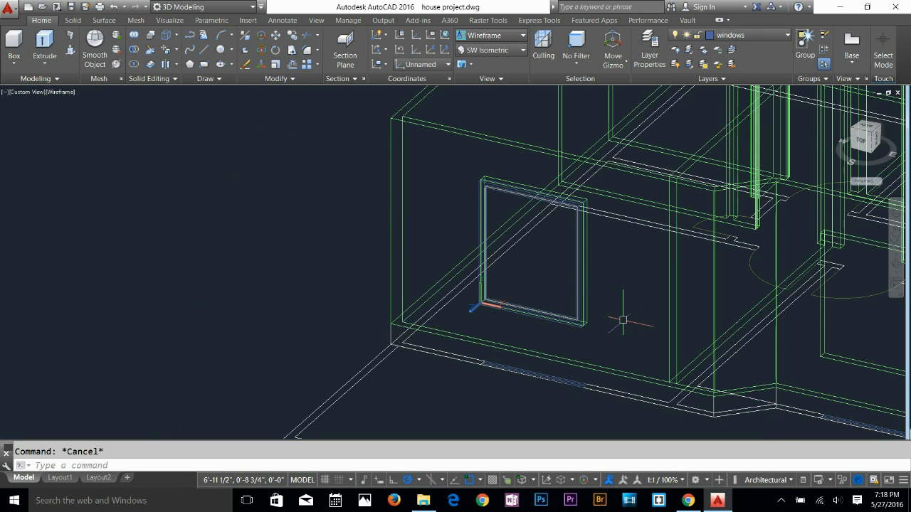
key("Return")
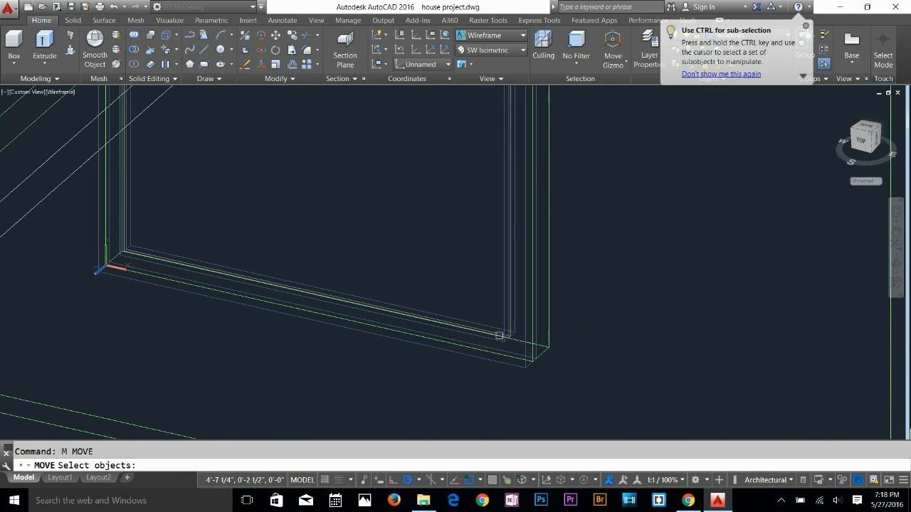
left_click(504, 334)
left_click(509, 323)
scroll(117, 268, "up", 3)
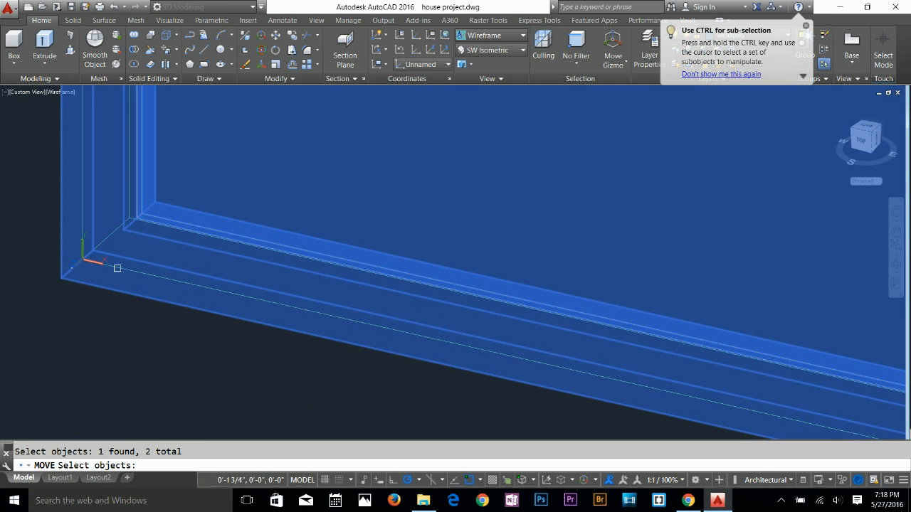
scroll(247, 262, "down", 4)
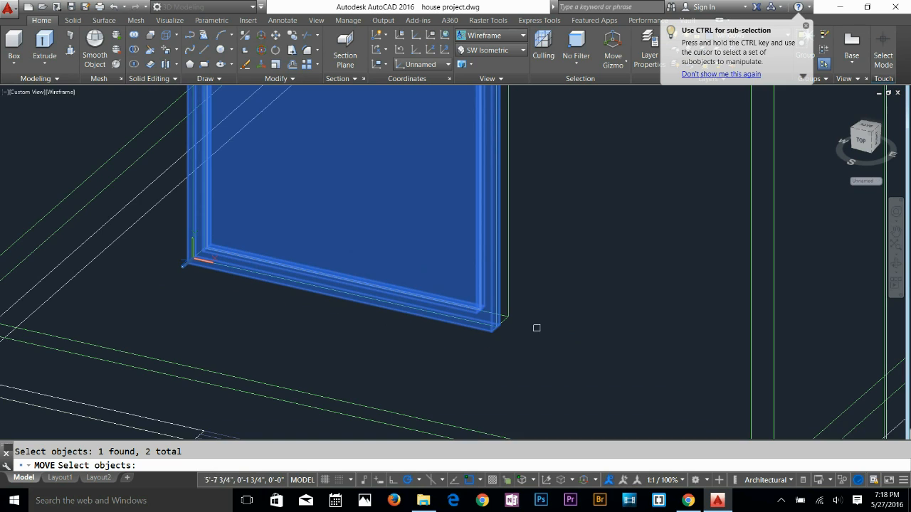
scroll(415, 351, "up", 3)
key("Return")
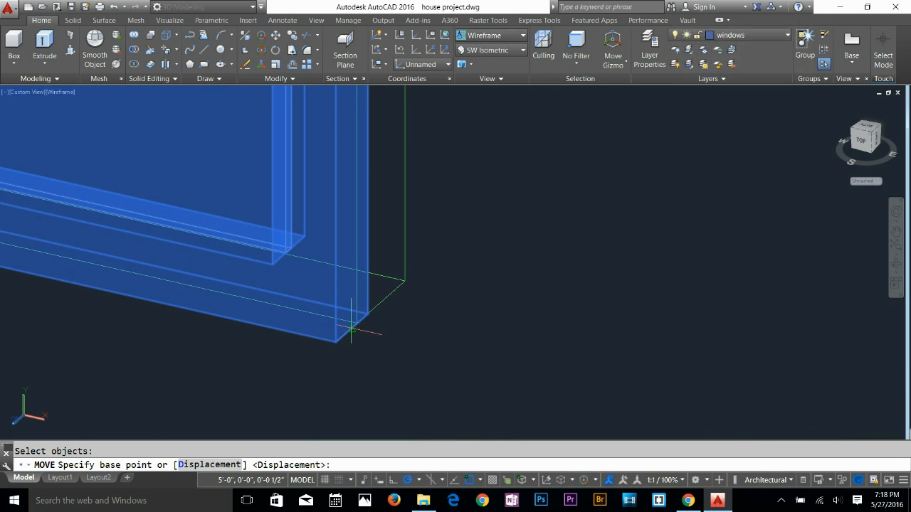
left_click(352, 328)
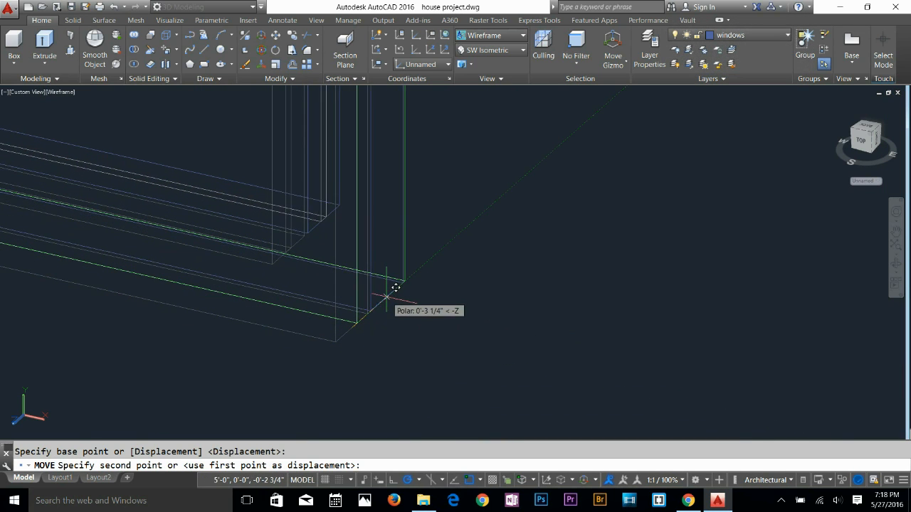
key("Escape")
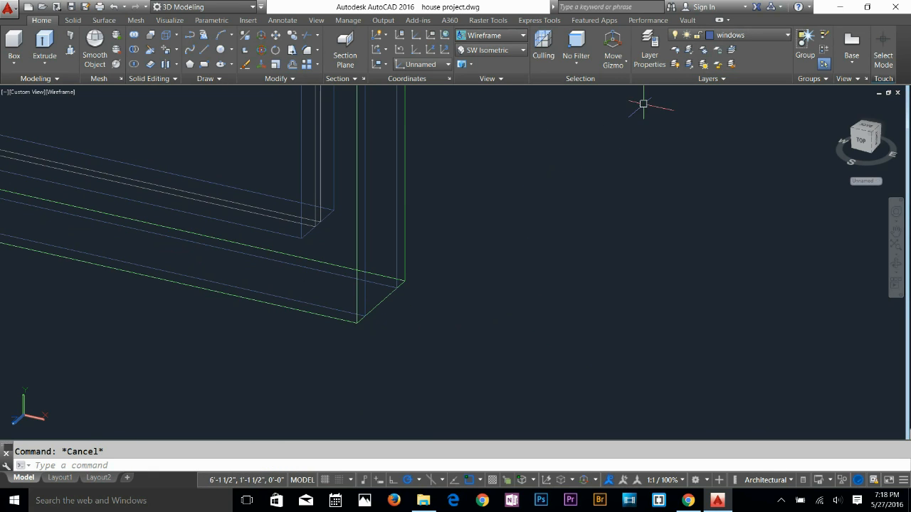
Apply the Shaded visual style and examine how the west window sits within the thickness of the front wall
left_click(747, 35)
left_click(522, 35)
left_click(480, 101)
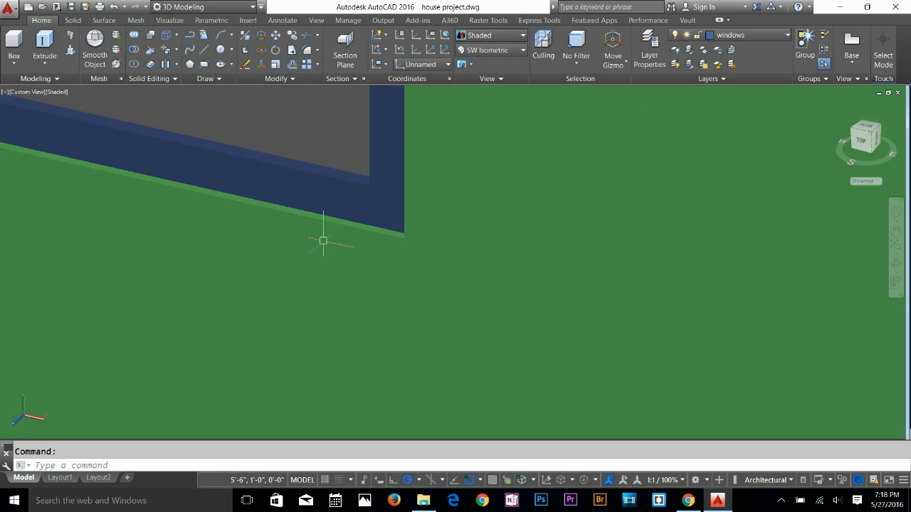
scroll(294, 227, "down", 2)
middle_click_drag(311, 188, 534, 378)
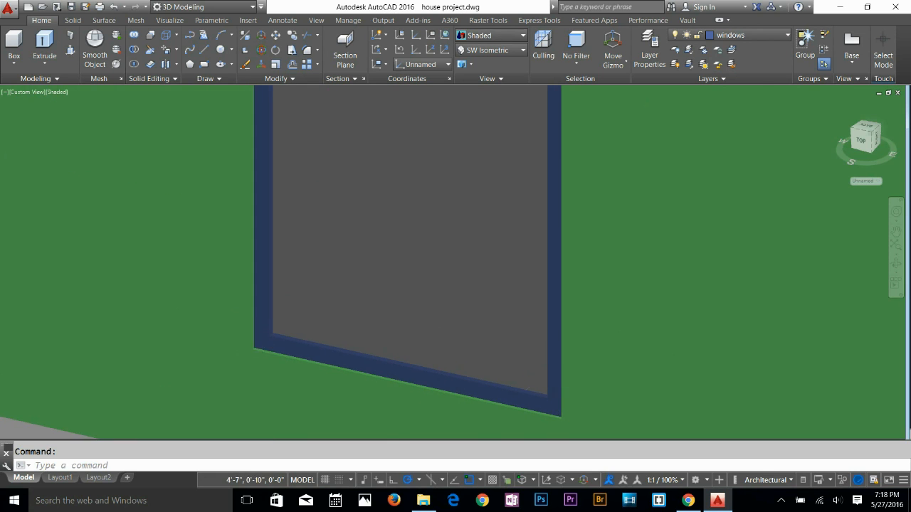
scroll(534, 378, "down", 1)
middle_click_drag(626, 308, 547, 334, "shift")
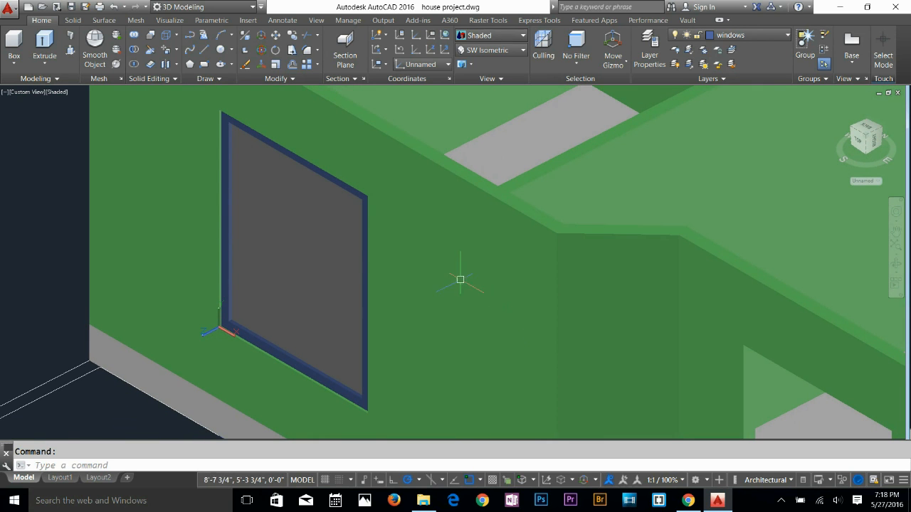
middle_click_drag(405, 236, 288, 171)
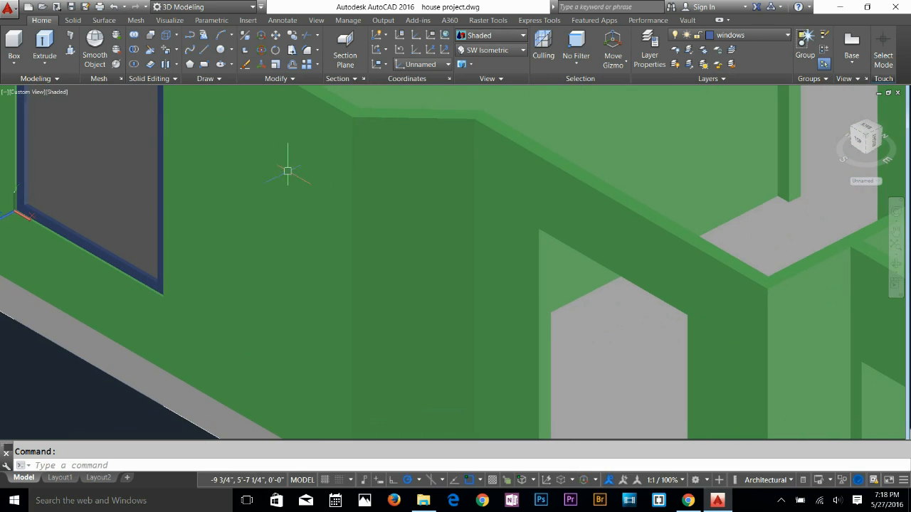
middle_click_drag(160, 204, 465, 267)
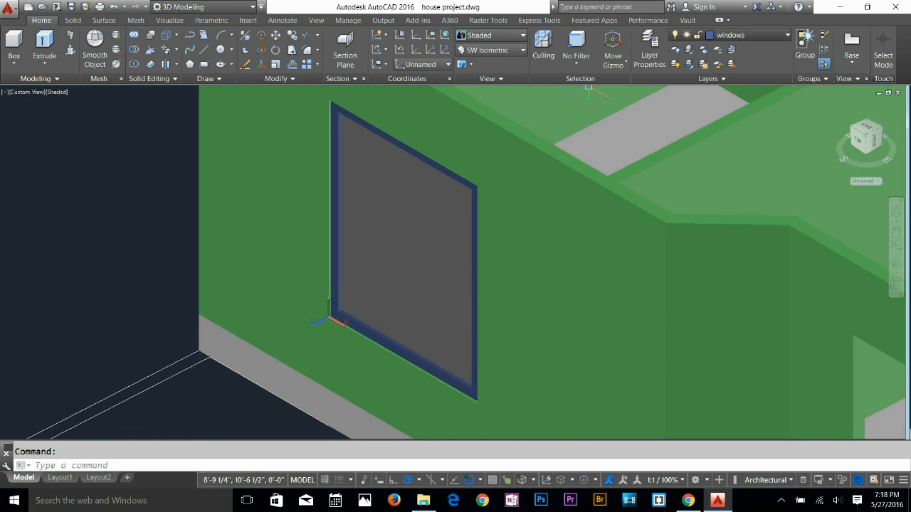
left_click(745, 35)
left_click(745, 35)
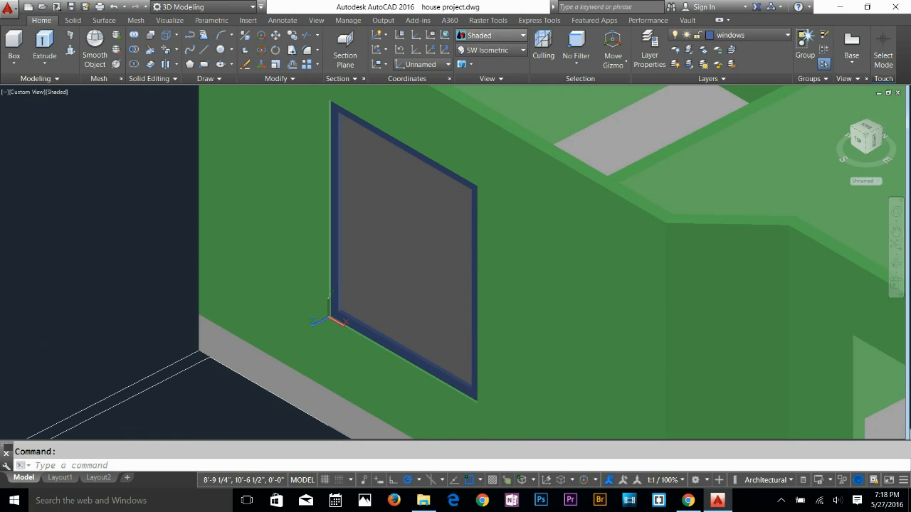
In Wireframe, copy the window frame and glass pane from the frame's lower corner midpoint to the matching corner midpoint of the middle front opening
left_click(490, 35)
left_click(479, 193)
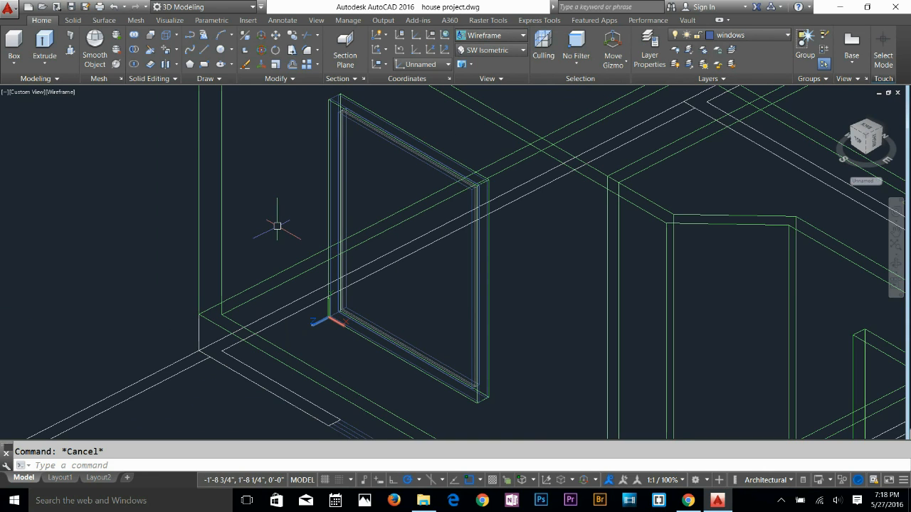
key("Return")
scroll(342, 305, "up", 5)
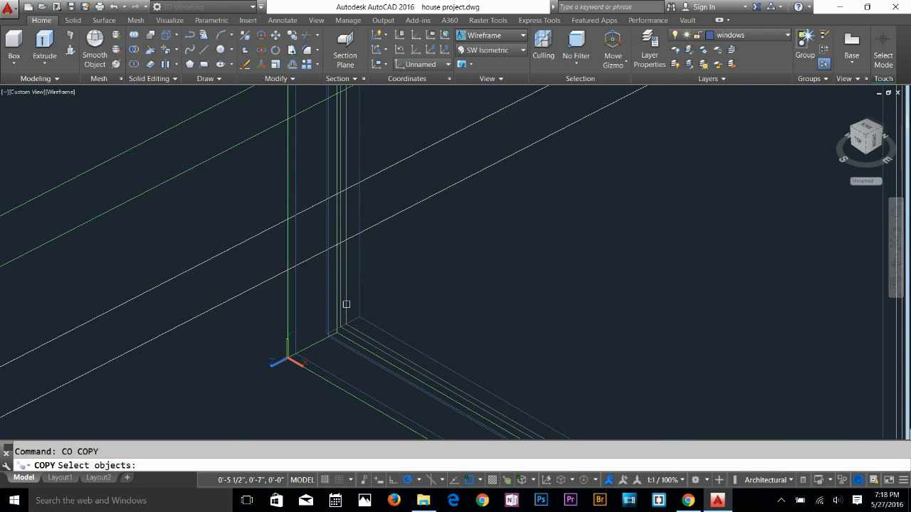
left_click(361, 298)
left_click(349, 318)
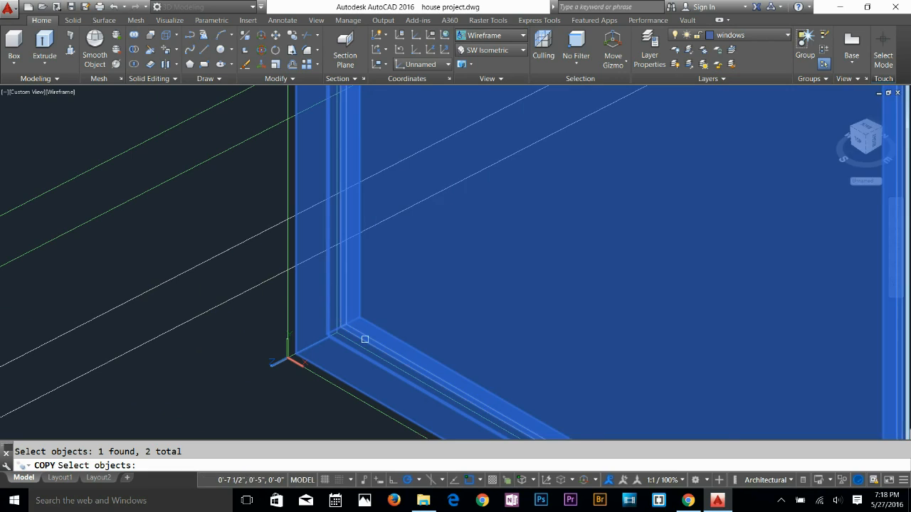
scroll(352, 320, "down", 6)
scroll(402, 278, "up", 4)
key("Return")
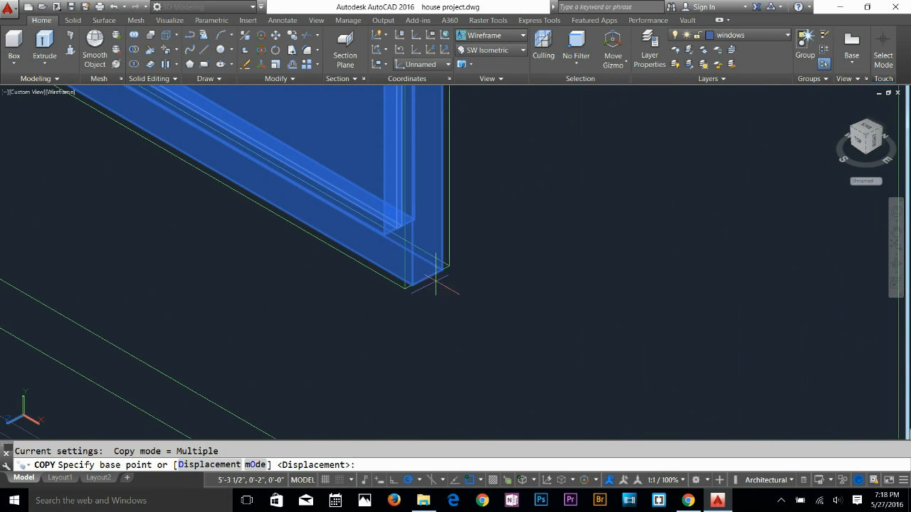
left_click(427, 279)
scroll(431, 274, "down", 5)
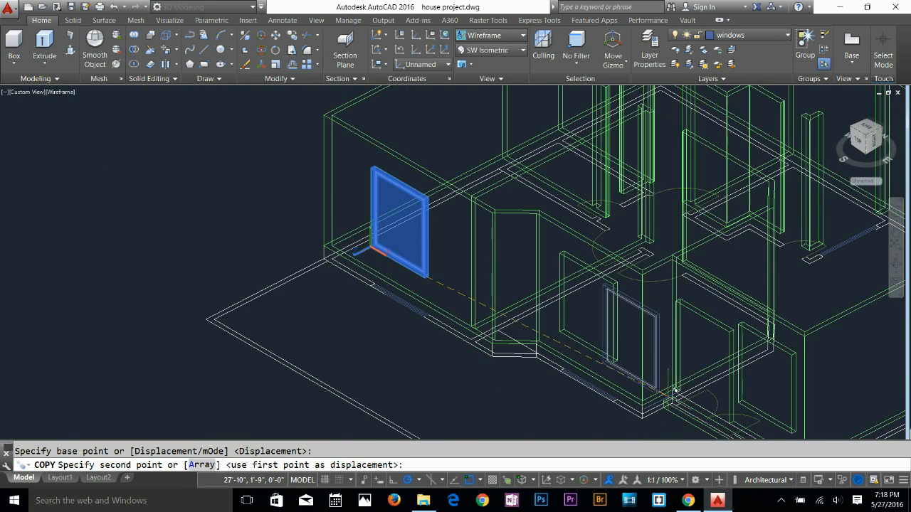
scroll(572, 338, "up", 5)
left_click(526, 308)
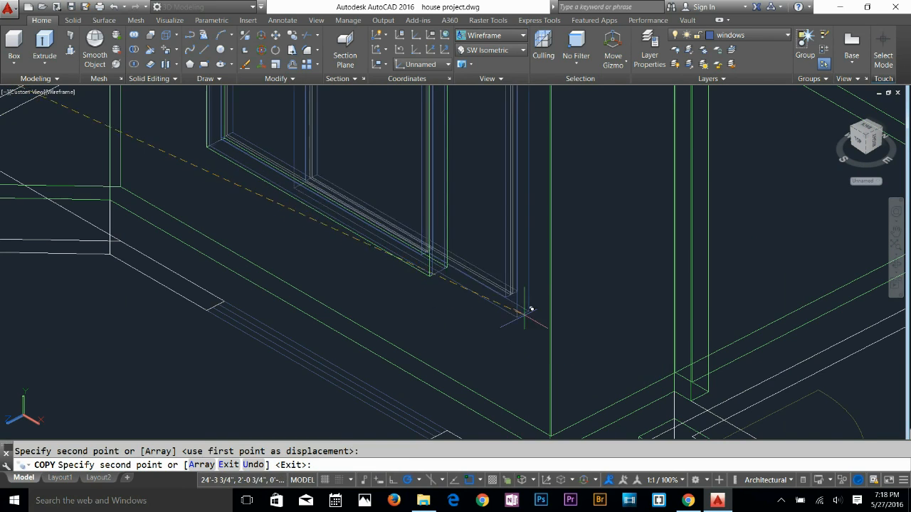
Place another copy of the window in the front wall's east opening, at the mid-depth of its lower corner
scroll(529, 309, "down", 5)
scroll(592, 183, "up", 5)
scroll(592, 183, "up", 3)
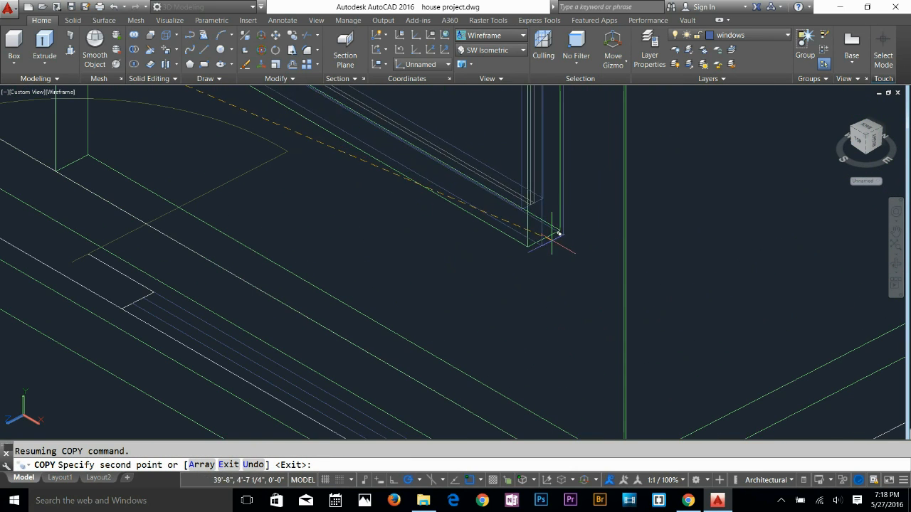
scroll(548, 235, "down", 5)
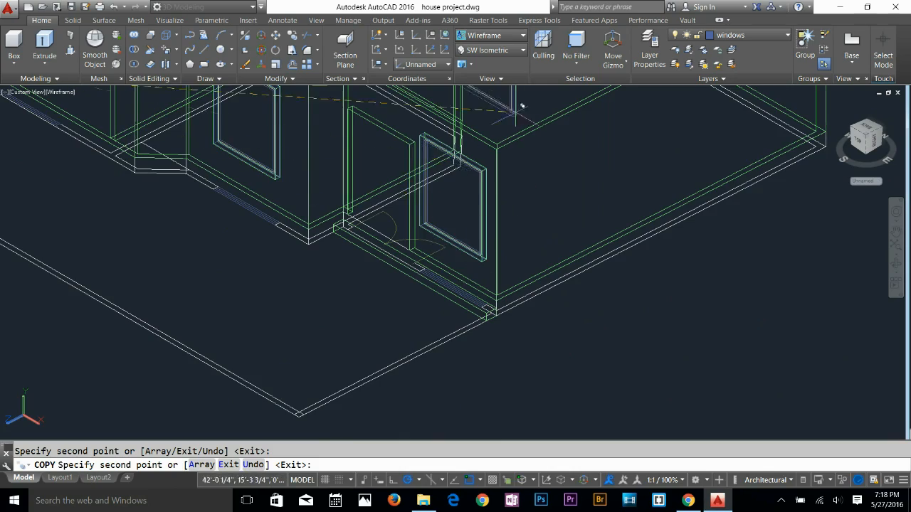
scroll(473, 335, "up", 4)
key("Return")
Apply the Shaded visual style and examine the three windows along the front of the house
scroll(424, 328, "down", 3)
middle_click_drag(385, 340, 410, 322, "shift")
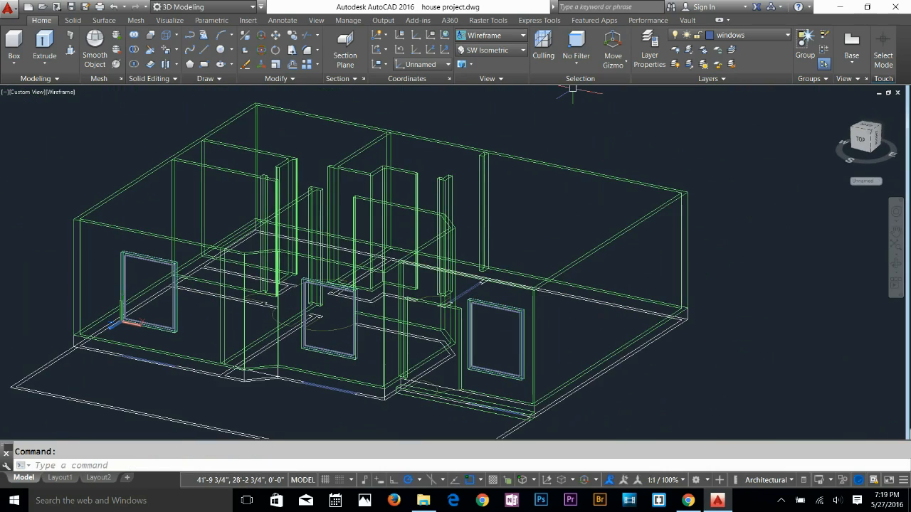
left_click(490, 35)
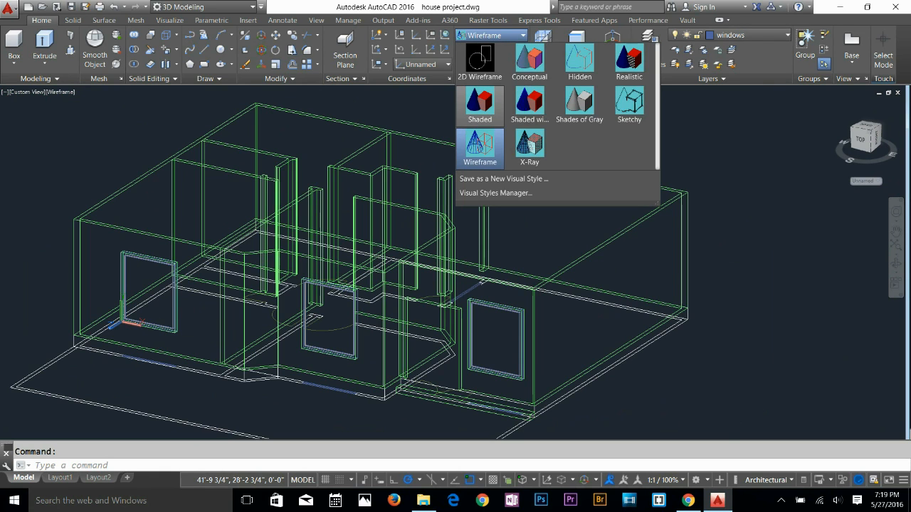
left_click(479, 102)
scroll(373, 322, "up", 2)
mouse_move(373, 322)
middle_mouse_down("shift")
mouse_move(343, 283)
mouse_move(368, 313)
middle_mouse_up("shift")
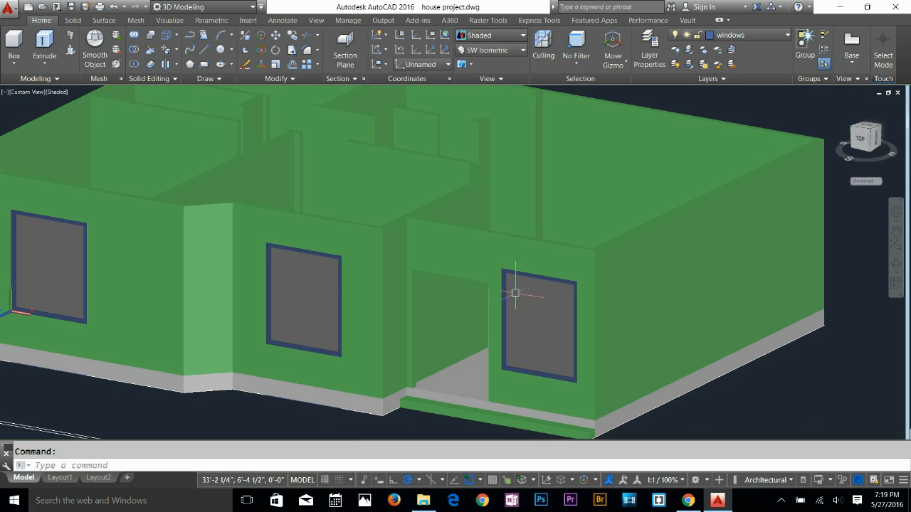
middle_click_drag(130, 269, 200, 259)
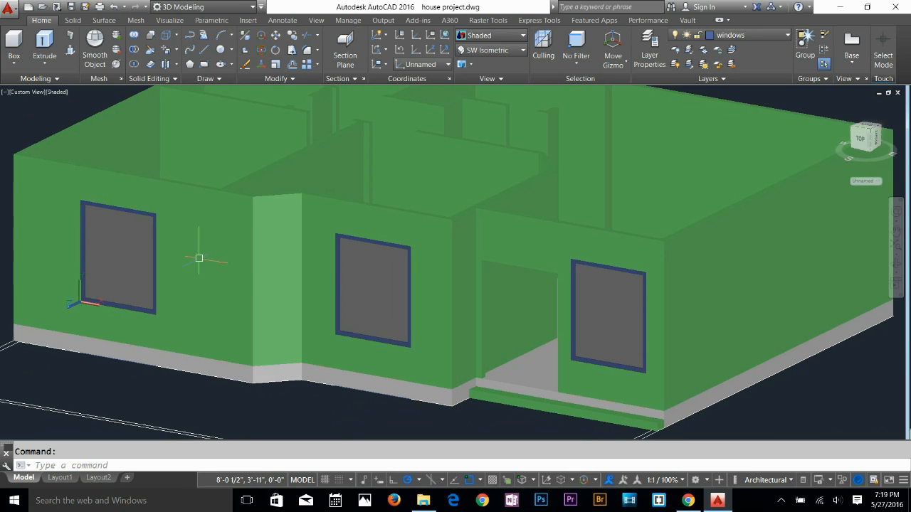
Move the UCS origin from the west window's lower corner to the upper west corner of the front door opening
scroll(53, 304, "up", 5)
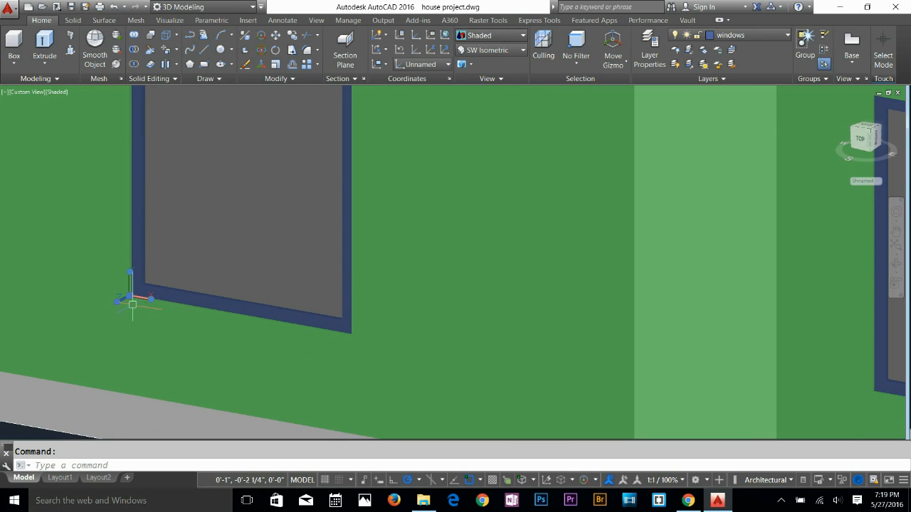
left_click(130, 296)
scroll(139, 296, "down", 5)
scroll(398, 316, "up", 5)
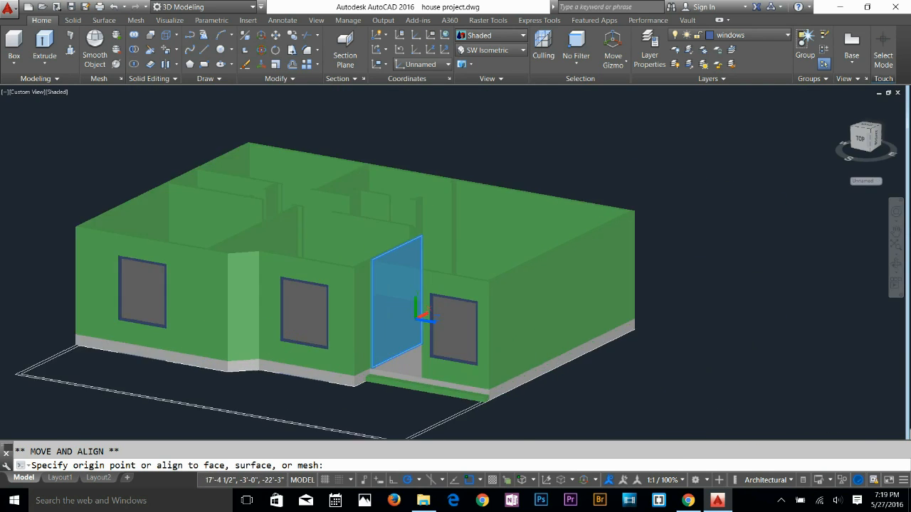
scroll(395, 310, "up", 2)
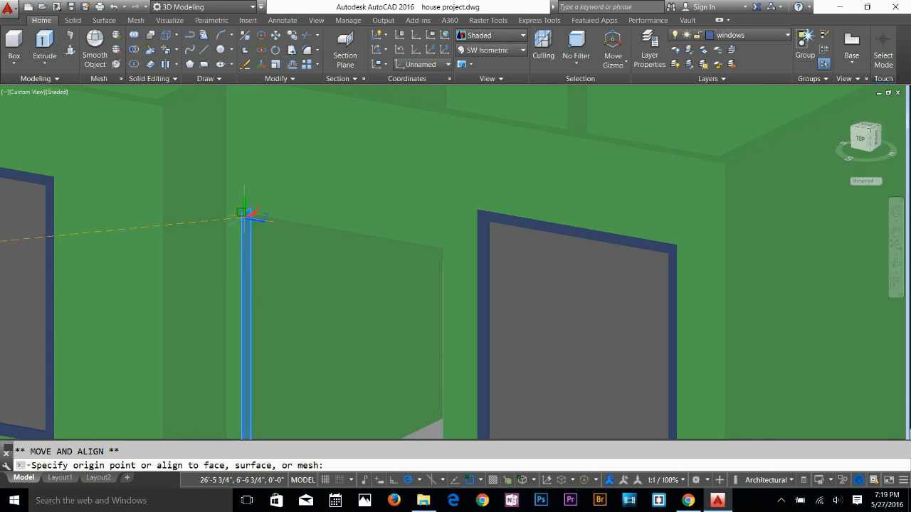
key("Escape")
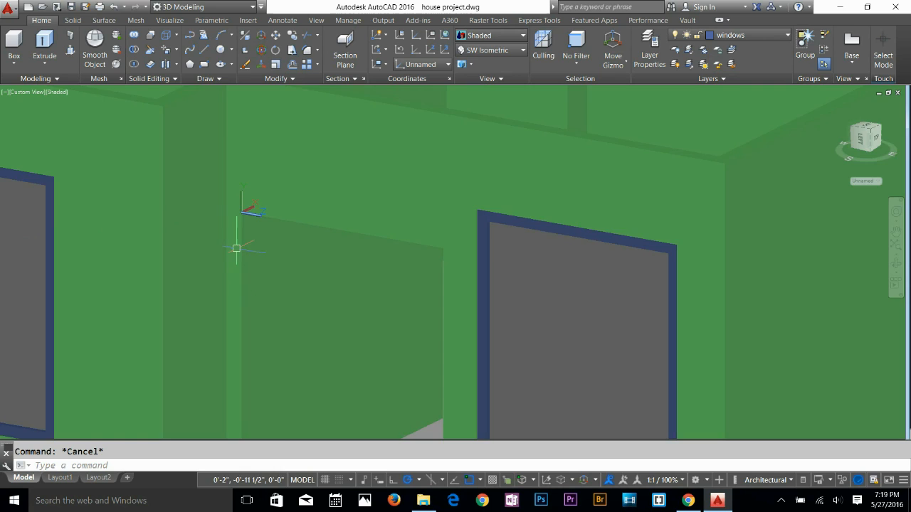
With Ortho on, redirect the UCS Z axis along 180° so that it points outward from the front wall
scroll(220, 209, "up", 5)
scroll(326, 249, "up", 2)
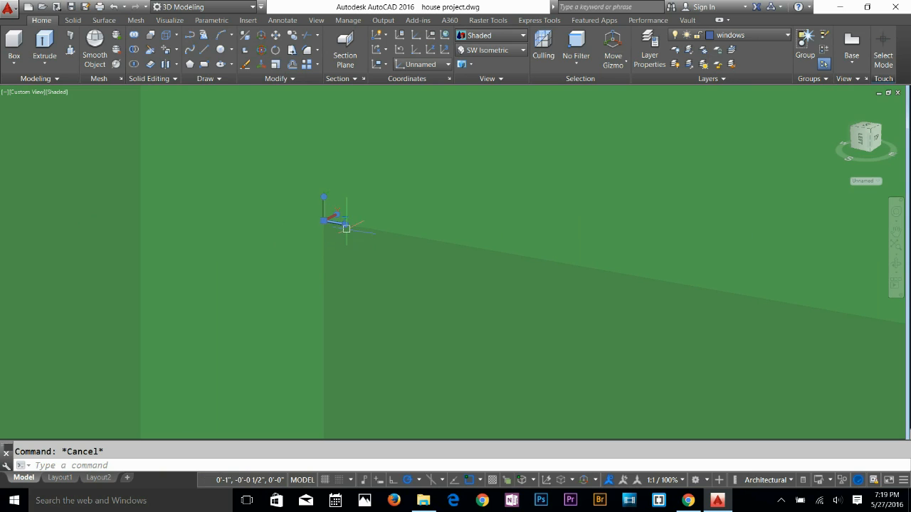
left_click(345, 224)
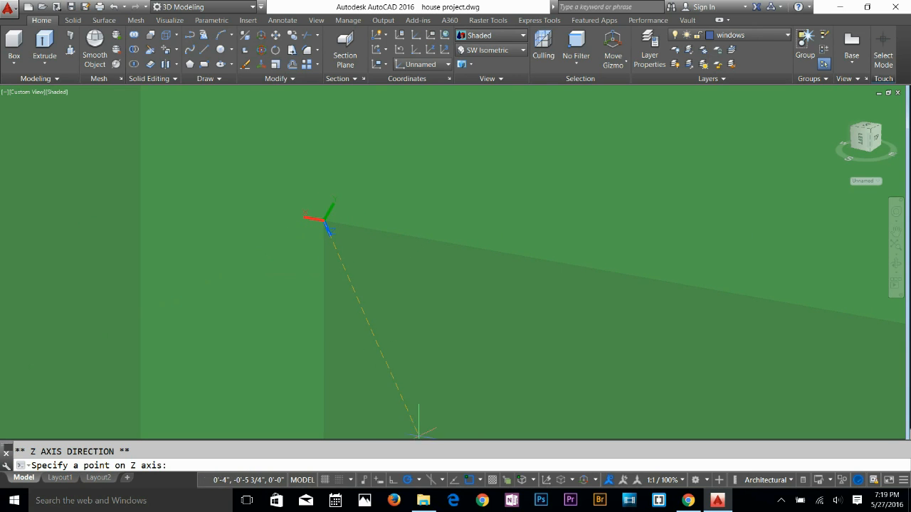
key("F8")
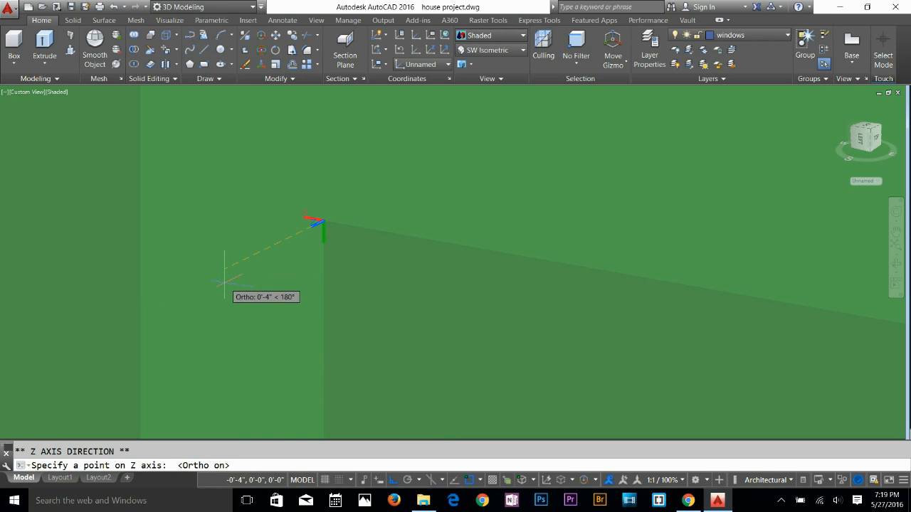
key("Escape")
Switch to the Wireframe visual style to show the edges around the front door opening's upper corner
scroll(296, 213, "up", 3)
scroll(390, 260, "up", 4)
scroll(267, 200, "down", 3)
left_click(491, 35)
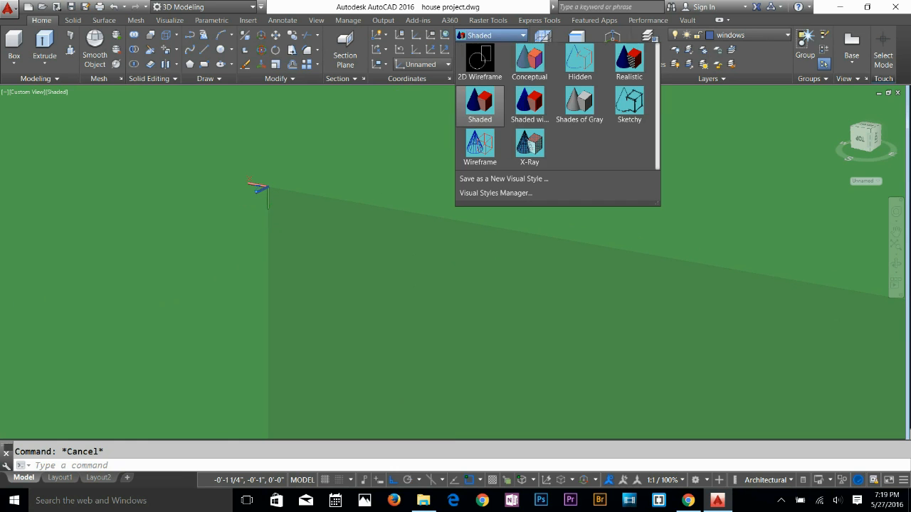
left_click(479, 143)
scroll(358, 237, "up", 4)
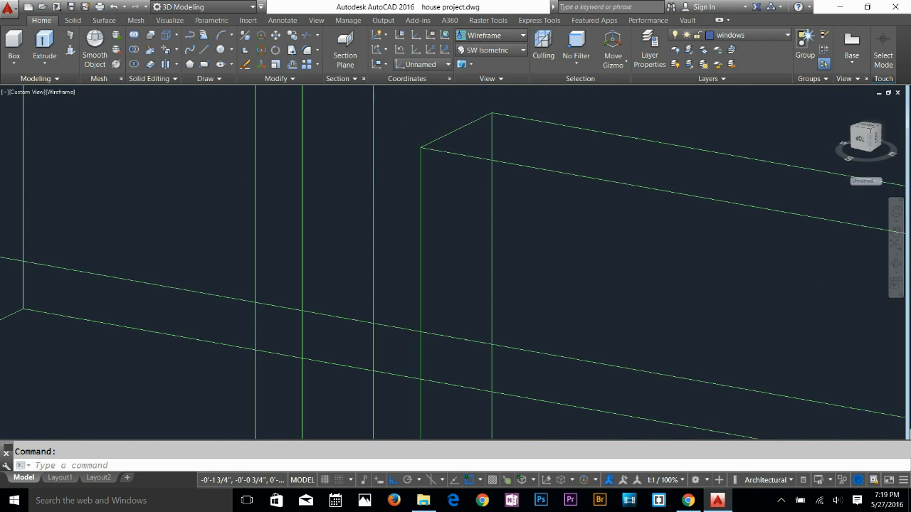
scroll(366, 224, "down", 6)
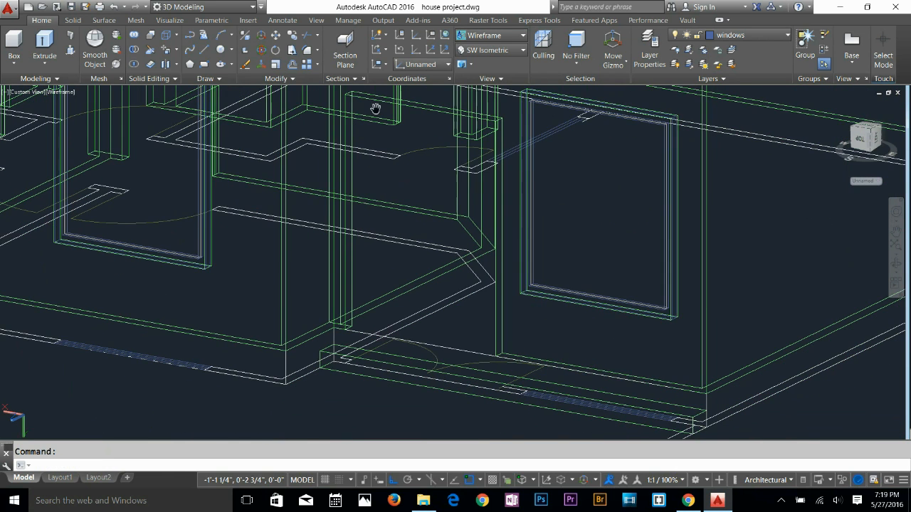
type("c")
key("Return")
key("Escape")
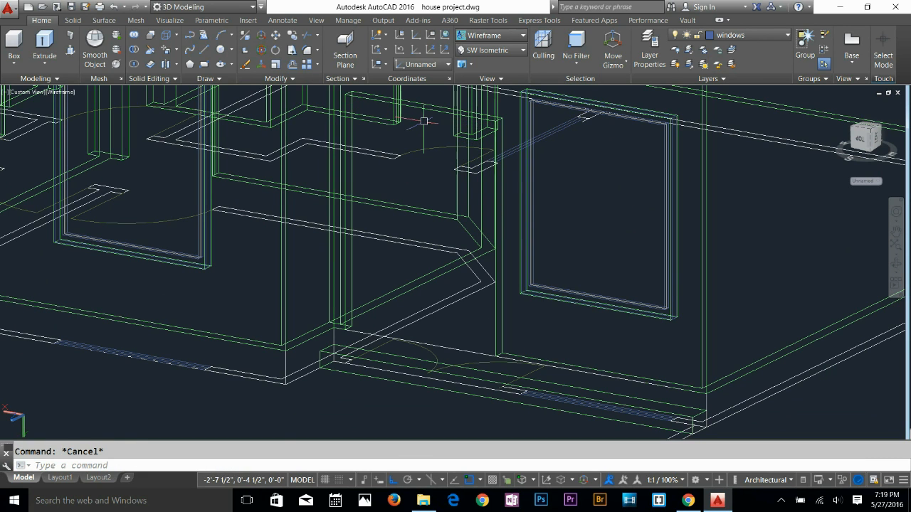
middle_click_drag(423, 128, 377, 160, "shift")
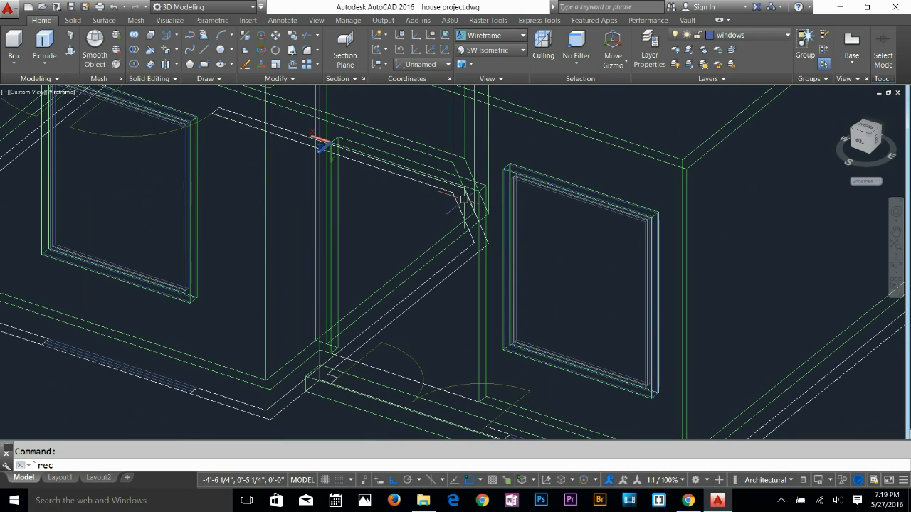
type("`rec")
key("Return")
key("Escape")
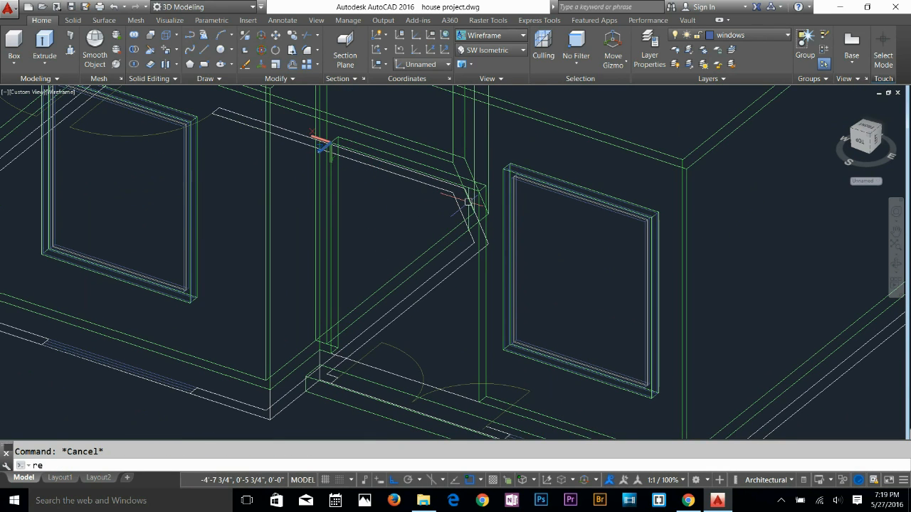
Draw a rectangle filling the front door opening, from its upper west corner to the opposite lower corner
key("Return")
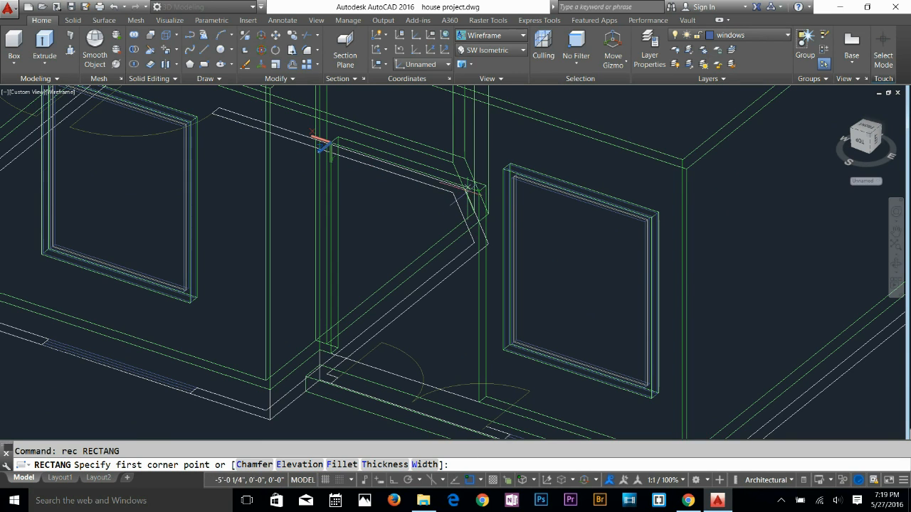
scroll(324, 142, "up", 3)
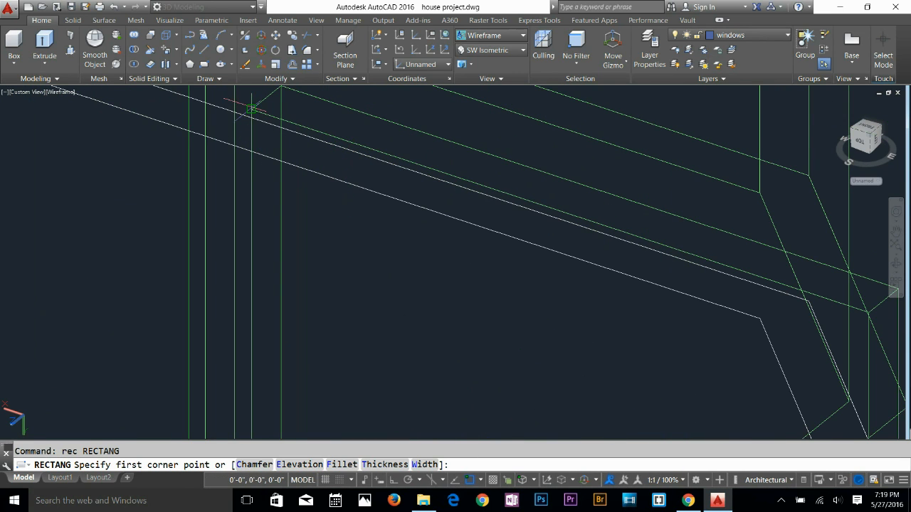
left_click(251, 111)
scroll(250, 111, "down", 3)
scroll(395, 402, "up", 4)
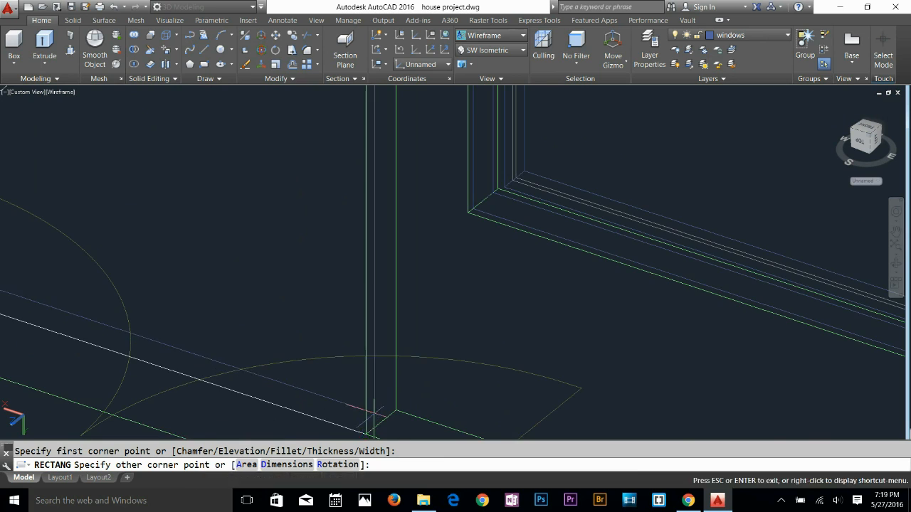
middle_click_drag(374, 420, 395, 327)
key("Escape")
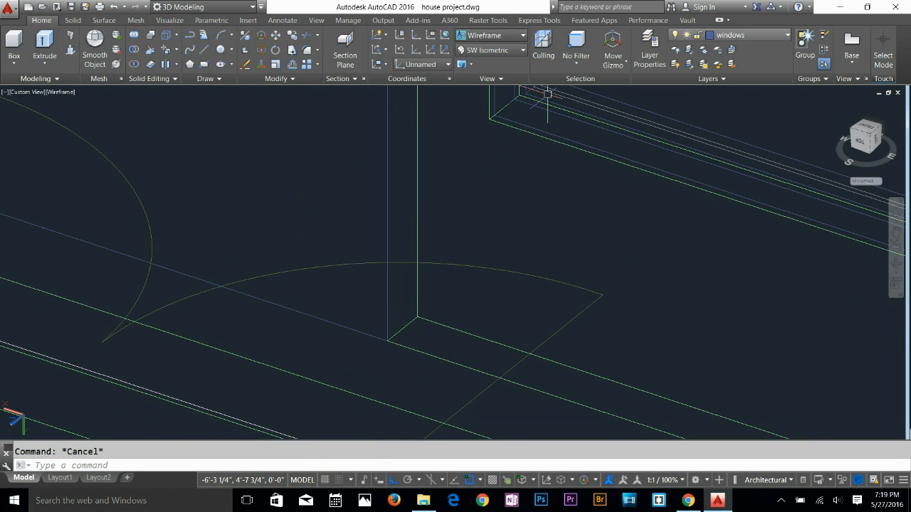
Isolate the windows layer using the rectangle in the door opening
left_click(688, 49)
left_click(323, 318)
scroll(326, 313, "down", 5)
key("Escape")
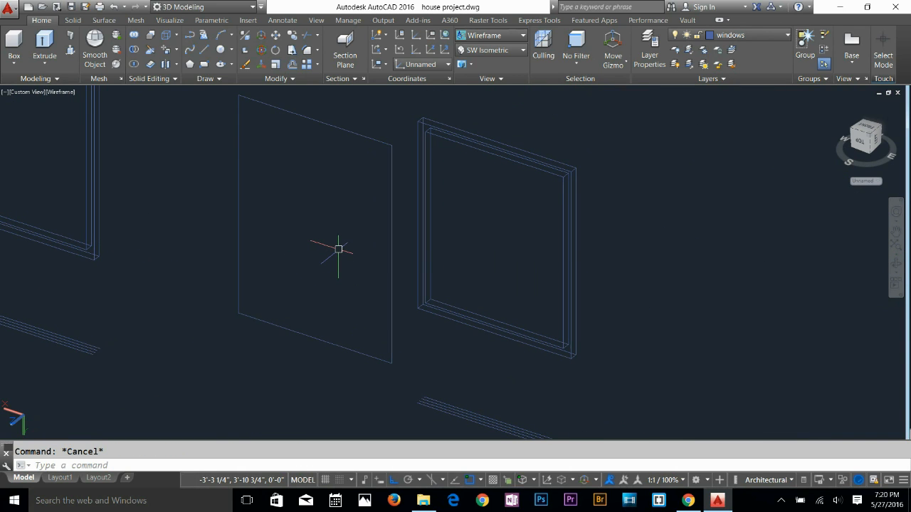
type("o")
key("Return")
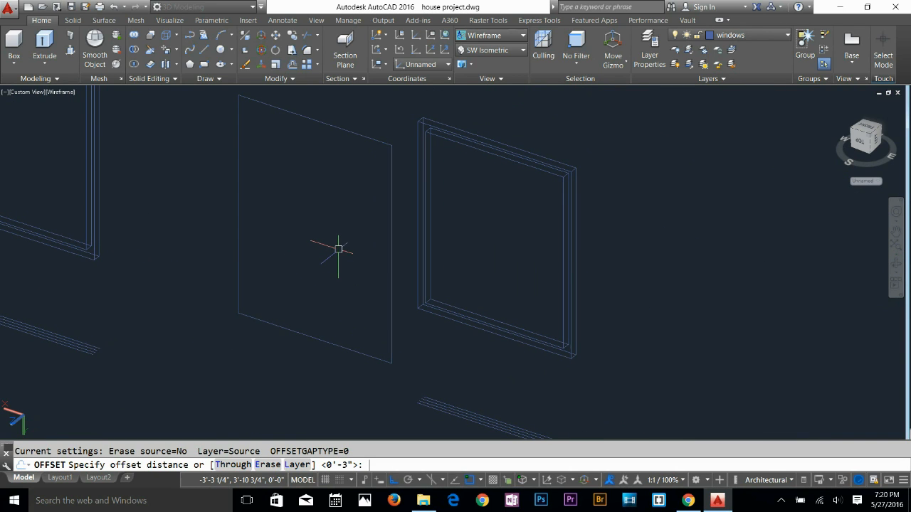
key("Escape")
Assign the door rectangle to the Doors layer and turn that layer on
left_click(382, 118)
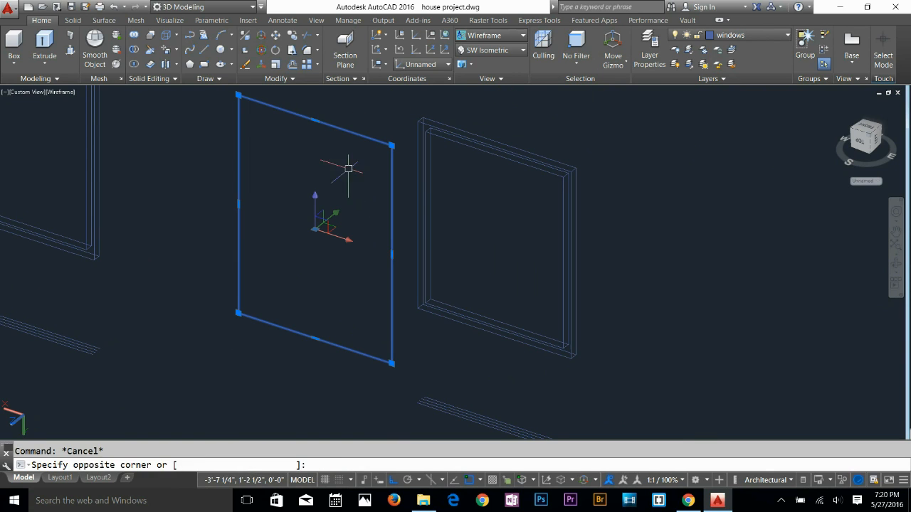
left_click(747, 35)
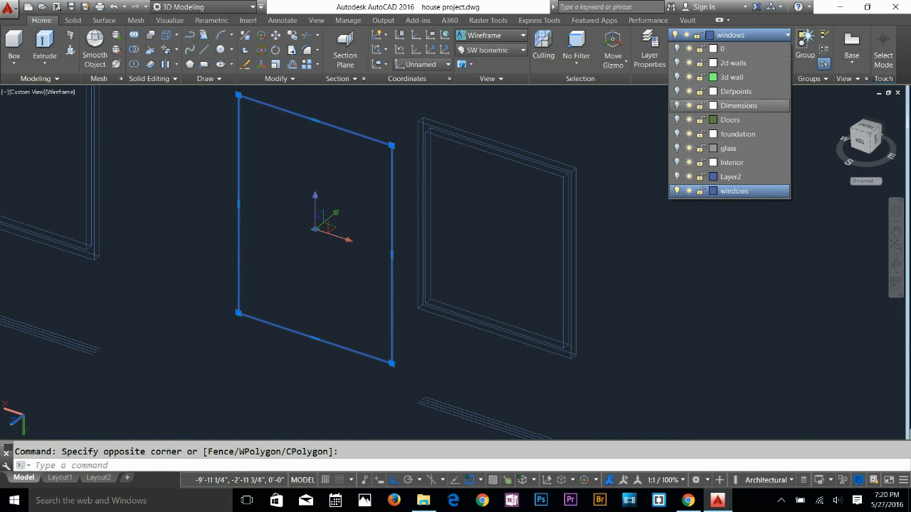
left_click(729, 148)
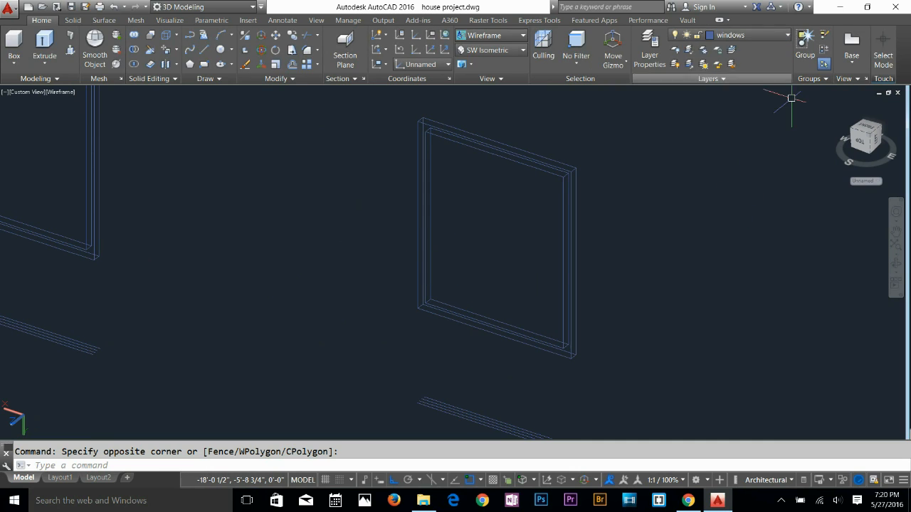
left_click(747, 35)
left_click(677, 119)
key("Escape")
Extrude the door rectangle by 3 inches to form a solid door panel
type("ext")
key("Return")
left_click(391, 202)
key("Return")
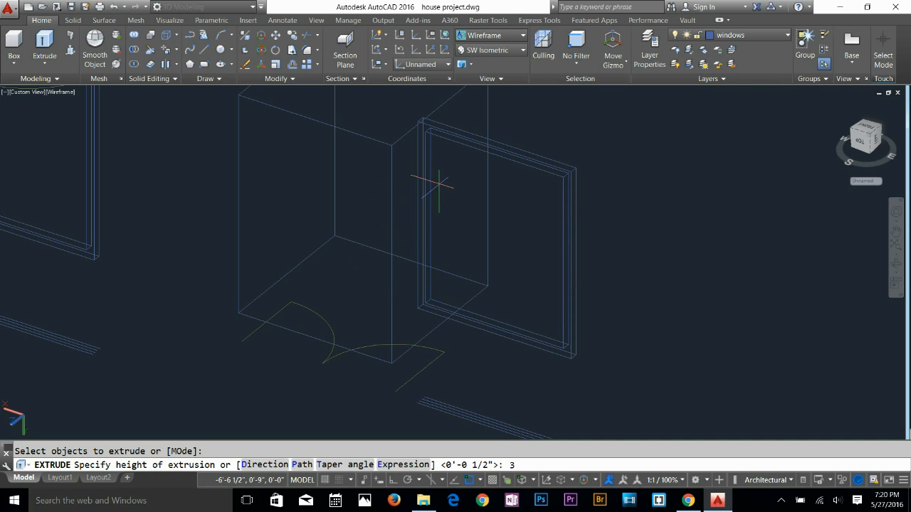
key("Return")
key("Escape")
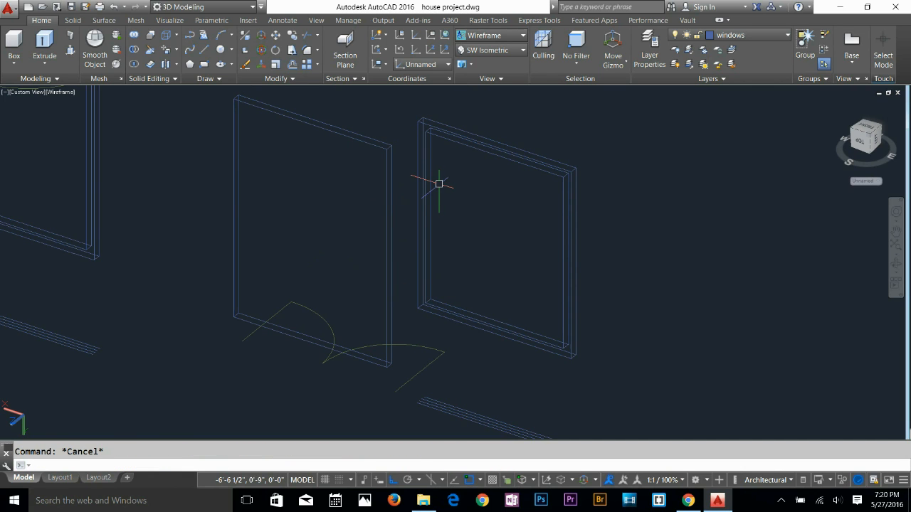
Unisolate the layers to bring back the walls and the rest of the house around the door panel
left_click(381, 151)
left_click(689, 64)
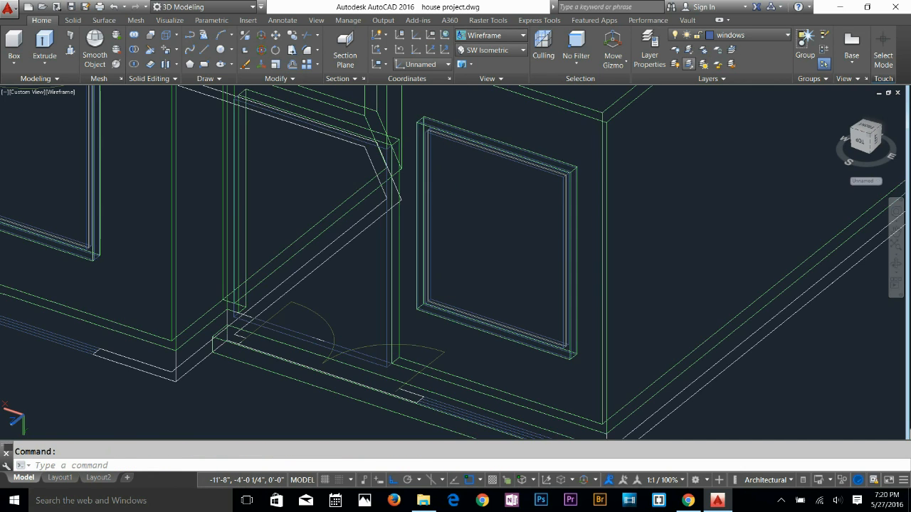
key("Escape")
Move the door panel back into the front wall opening, using its lower corner as the base point
scroll(394, 335, "up", 2)
scroll(410, 248, "up", 3)
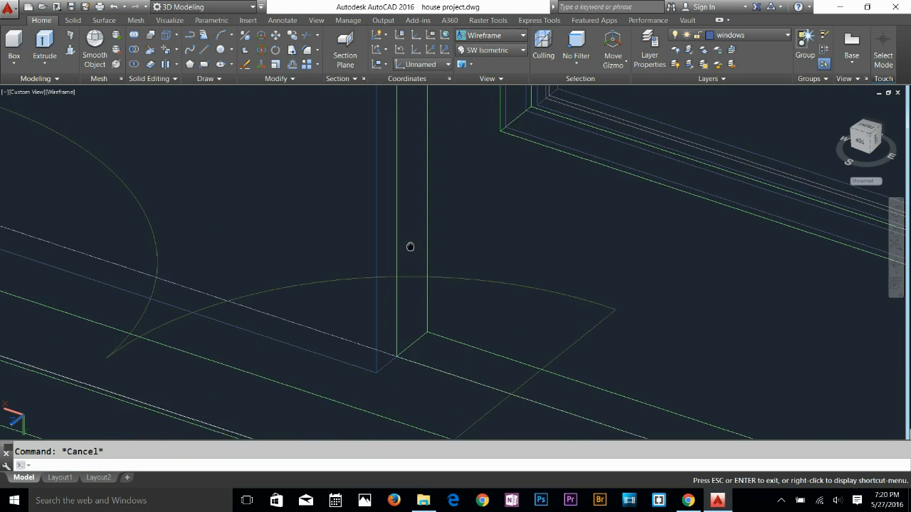
type("m")
key("Return")
left_click(384, 325)
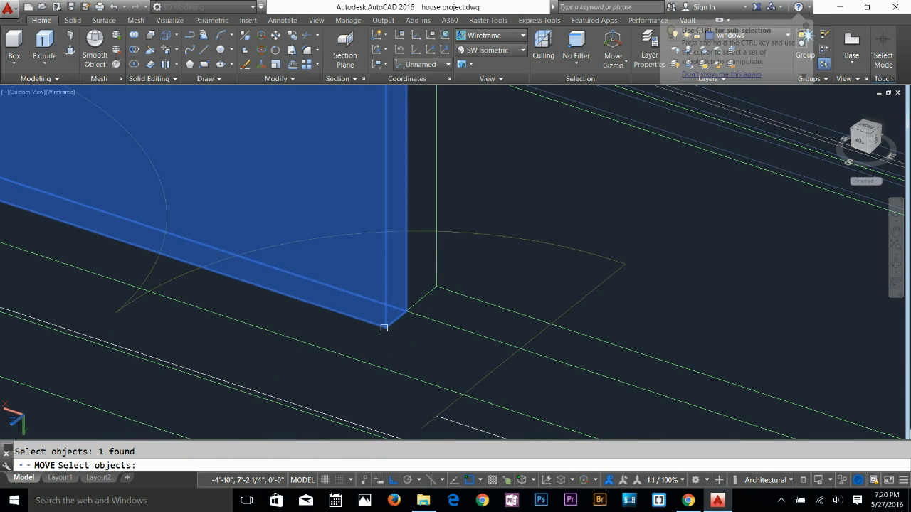
key("Return")
left_click(402, 311)
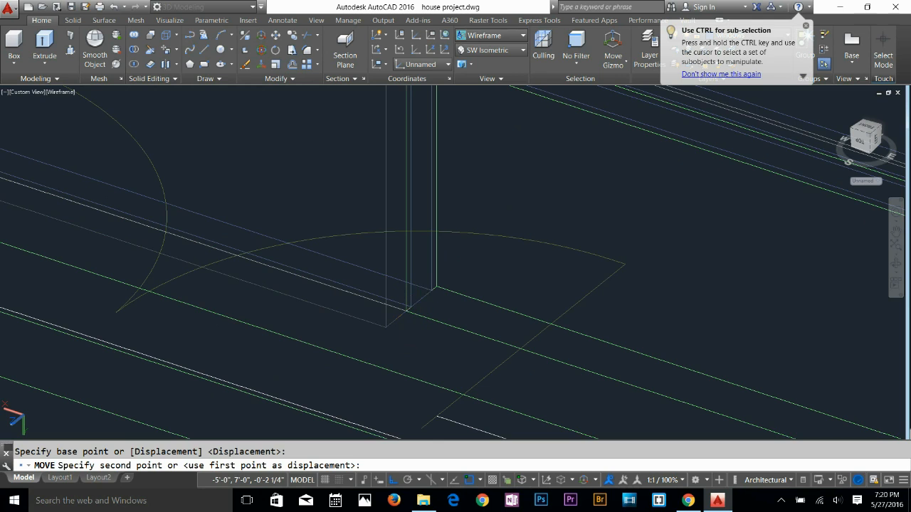
key("Escape")
scroll(398, 313, "down", 3)
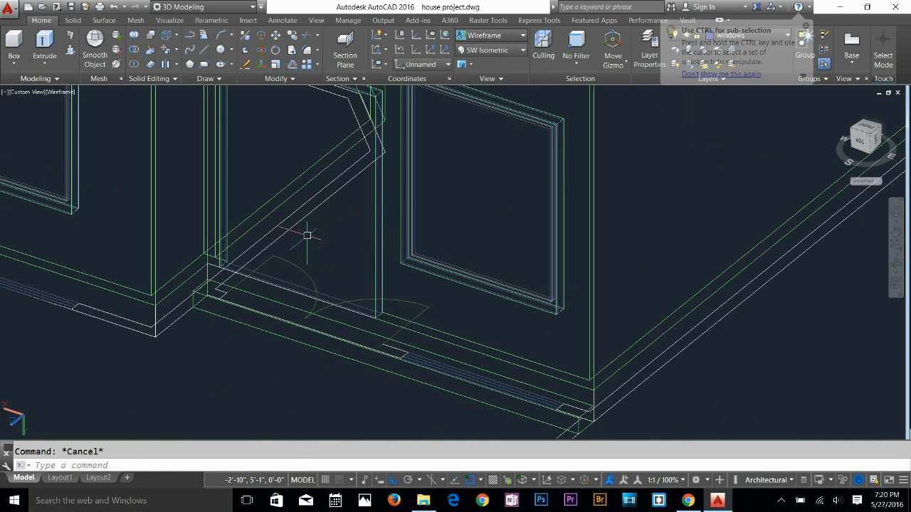
Examine the door panel in the front opening together with the neighbouring window frame and the threshold edges
scroll(300, 213, "down", 2)
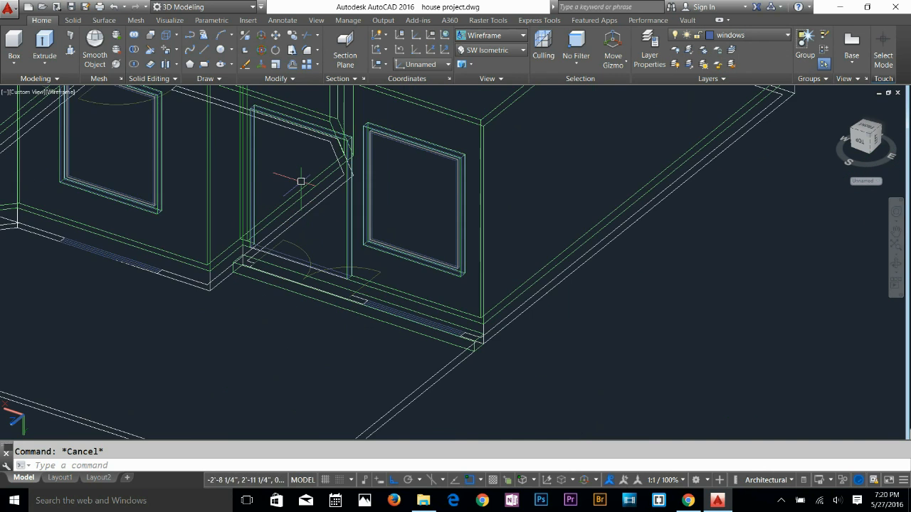
middle_click_drag(301, 178, 371, 299, "shift")
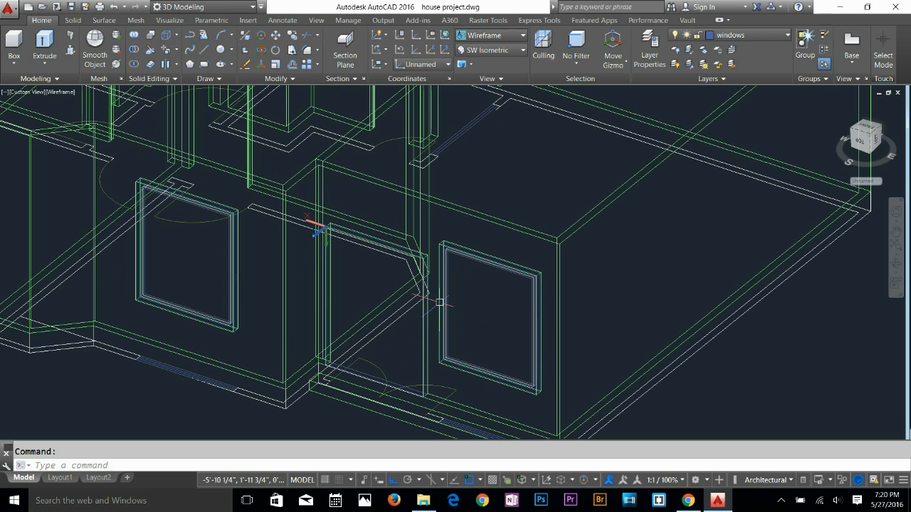
scroll(503, 356, "up", 5)
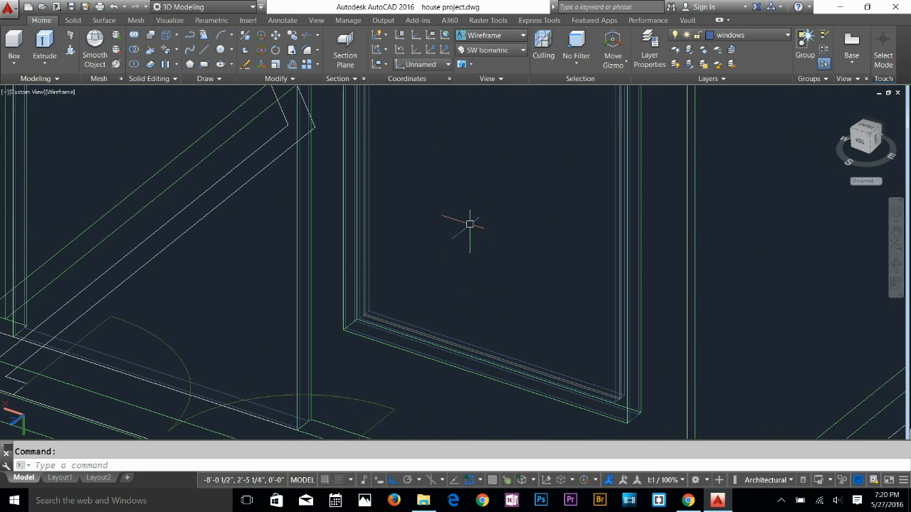
scroll(449, 291, "down", 4)
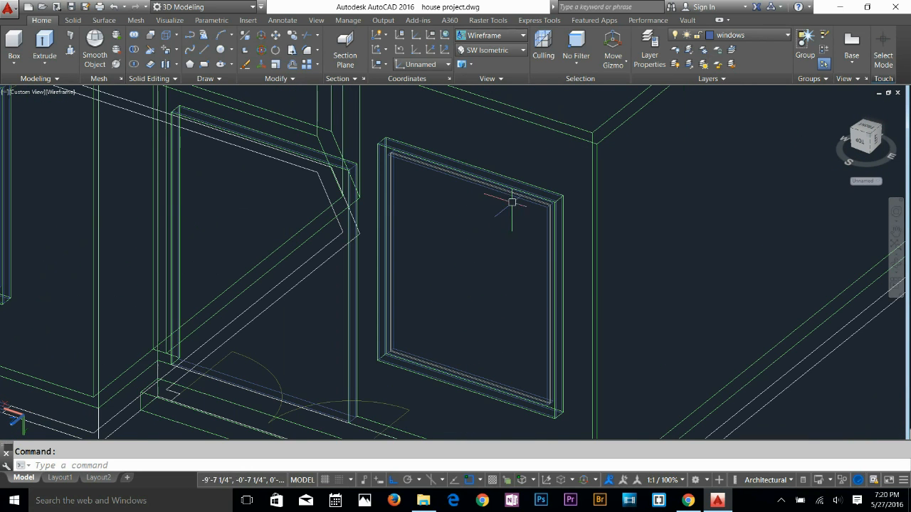
middle_click_drag(256, 391, 313, 351)
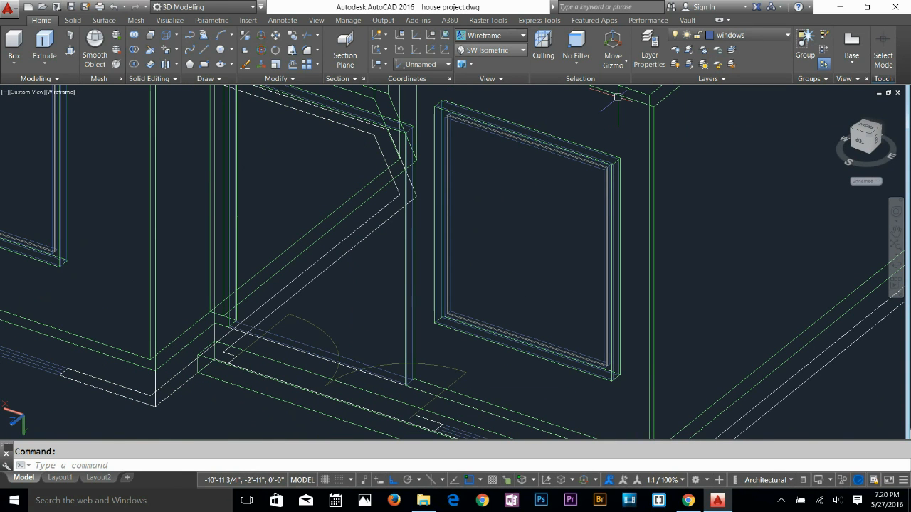
left_click(260, 335)
key("Escape")
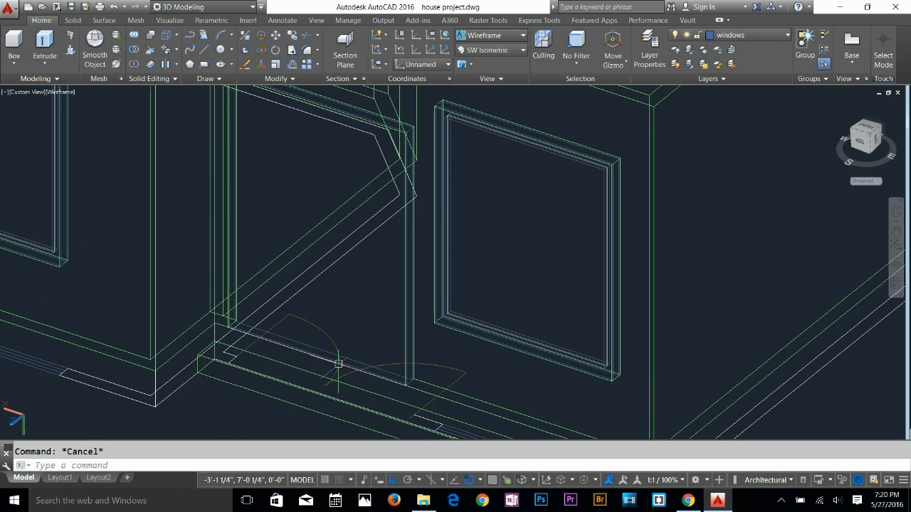
left_click(285, 340)
key("Escape")
left_click(283, 339)
key("Escape")
scroll(280, 309, "down", 3)
scroll(266, 225, "up", 5)
middle_click_drag(300, 383, 302, 279)
left_click(300, 293)
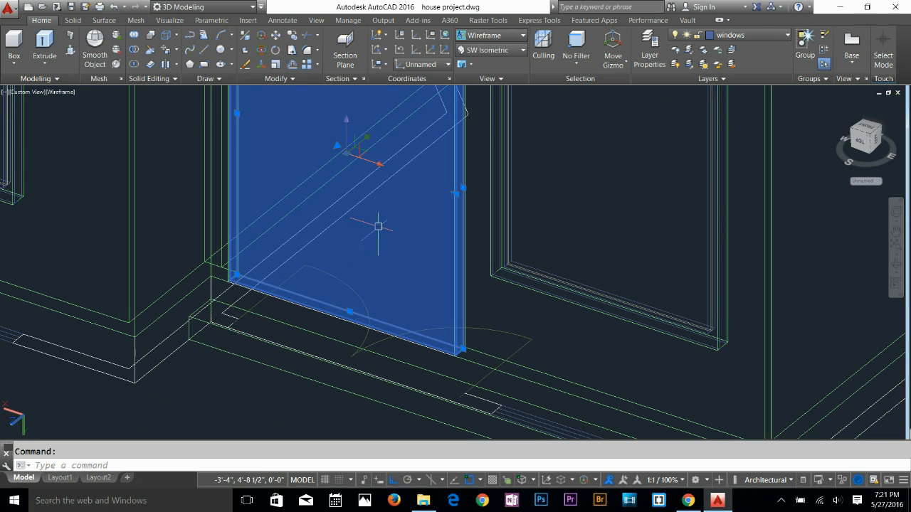
key("Escape")
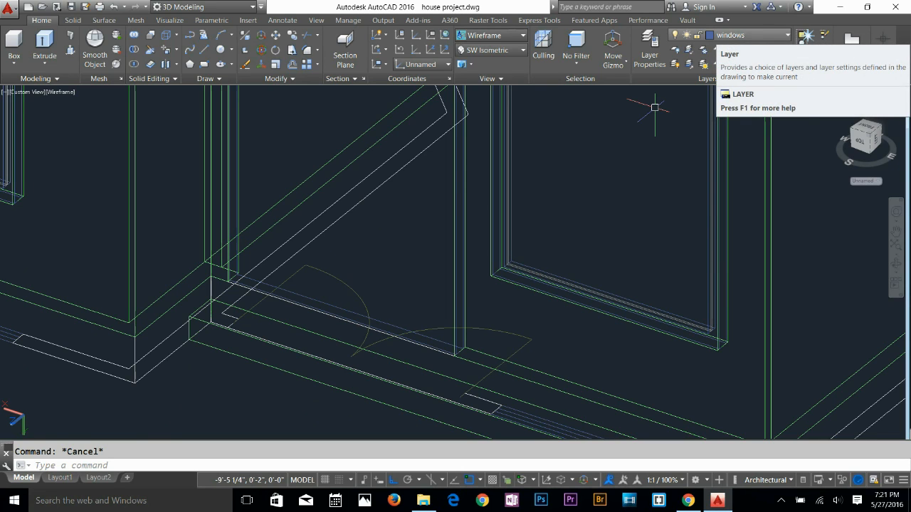
type("Z")
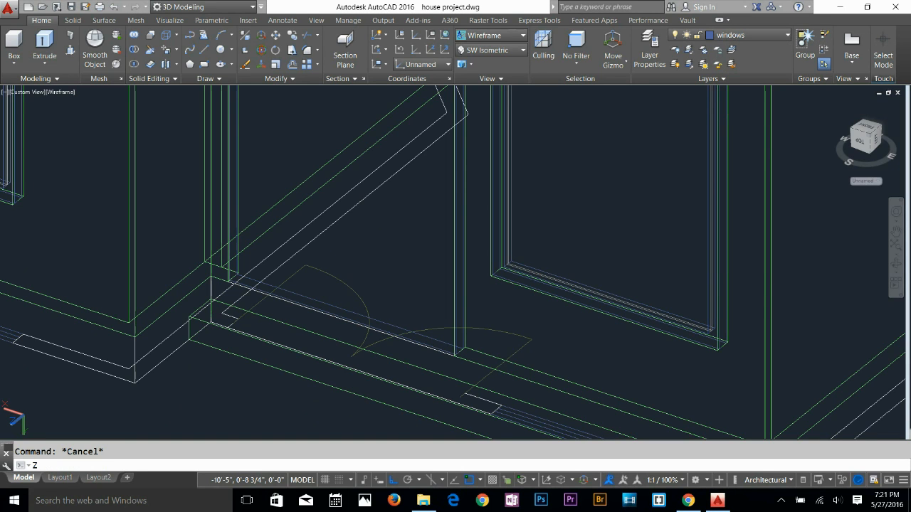
left_click(781, 500)
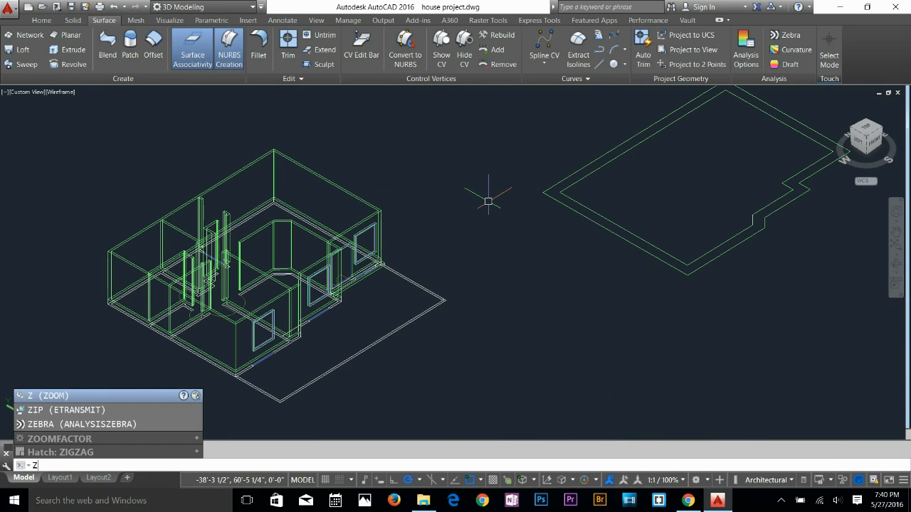
left_click(780, 500)
left_click(746, 474)
key("Escape")
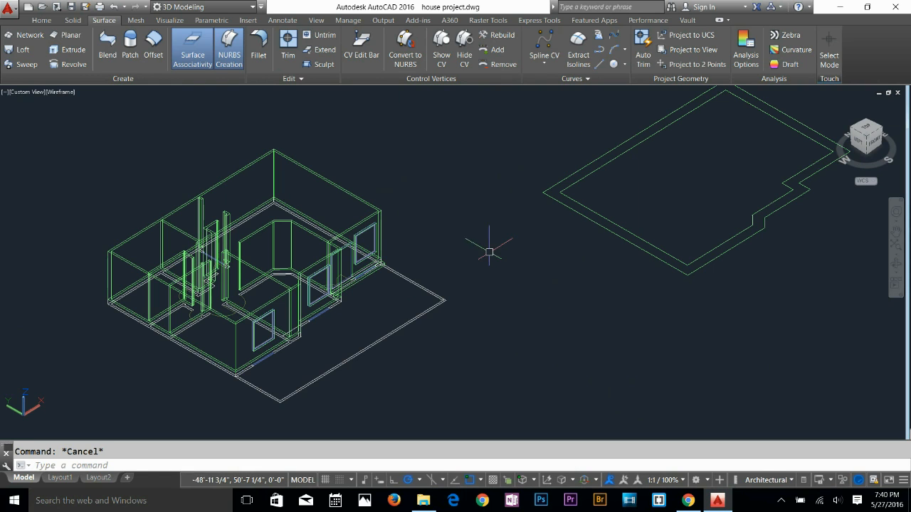
Draw a rectangle around the copied wall outline beside the house, from its far outer corner to the diagonally opposite near corner
middle_click_drag(557, 240, 518, 272)
key("Escape")
middle_click_drag(713, 320, 525, 378)
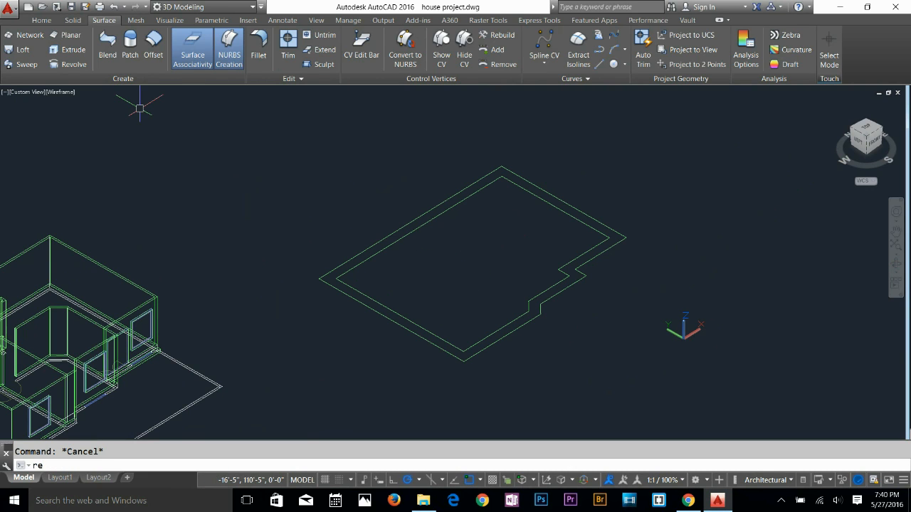
key("Escape")
type("re")
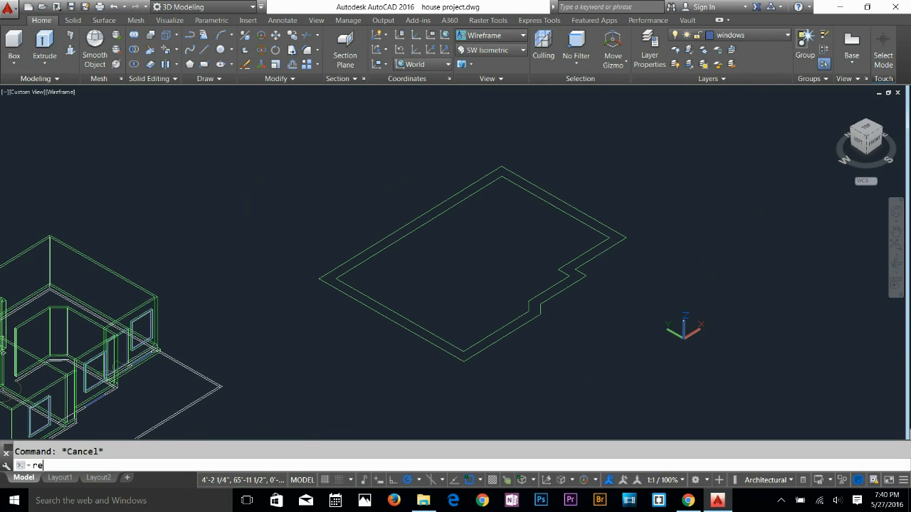
type("c")
key("Return")
left_click(504, 168)
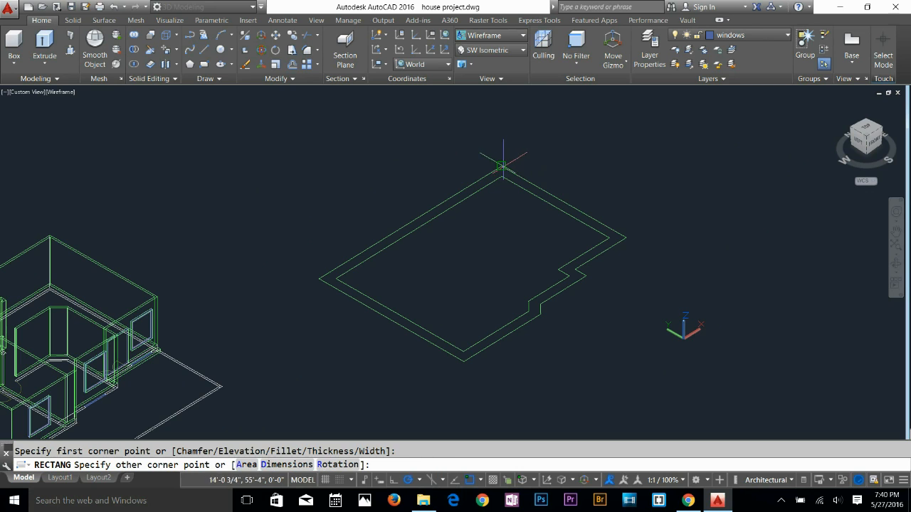
left_click(466, 363)
key("Escape")
Finish the rectangle at the opposite corner of the copied wall outline and assign it to layer 0
left_click(642, 253)
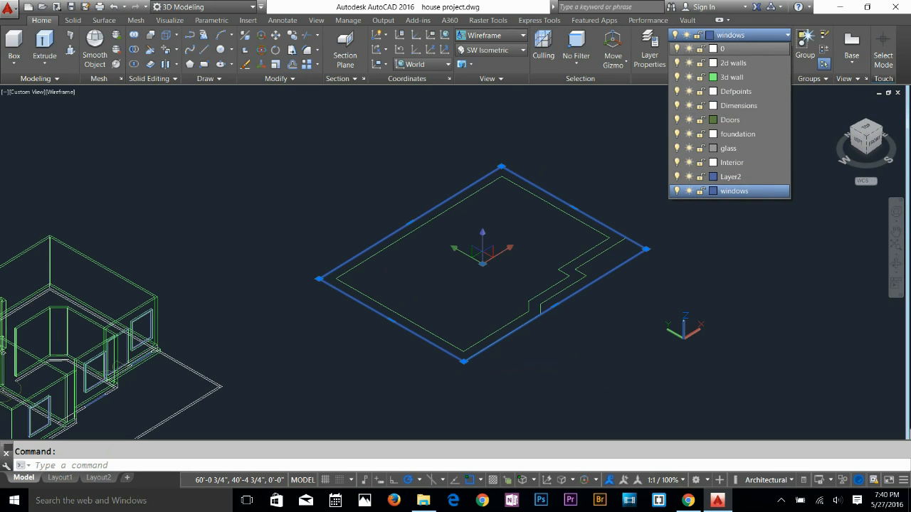
left_click(729, 49)
key("Escape")
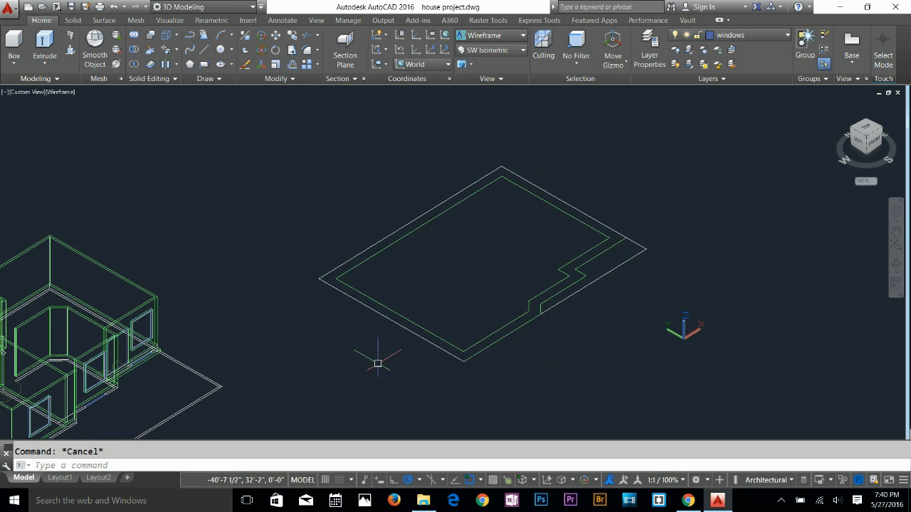
Delete the outer green wall outline, keeping the rectangle and the inner outline
scroll(369, 345, "up", 2)
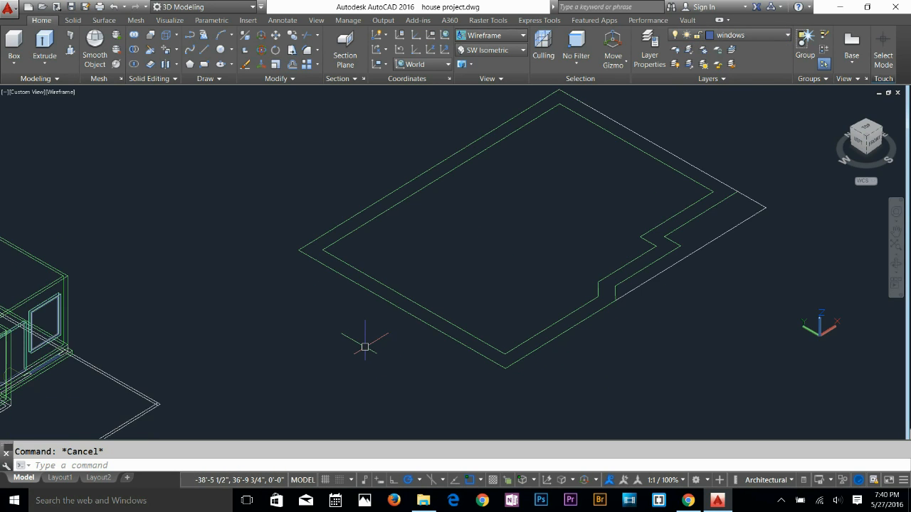
left_click(665, 228)
key("Escape")
left_click(672, 232)
key("Delete")
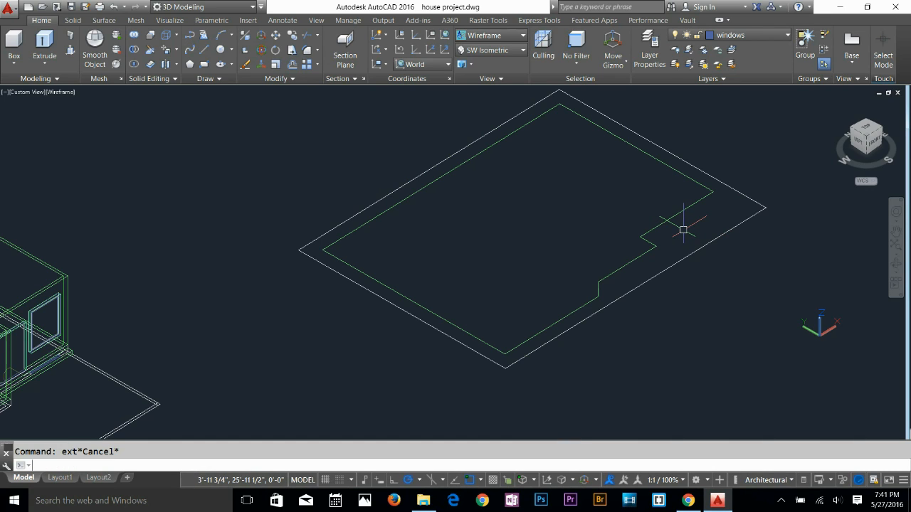
Copy the rectangle and the inner wall outline together to the empty area behind the originals
type("co")
key("Return")
left_click(704, 252)
left_click(645, 248)
key("Return")
left_click(602, 226)
scroll(602, 226, "down", 5)
left_click(490, 142)
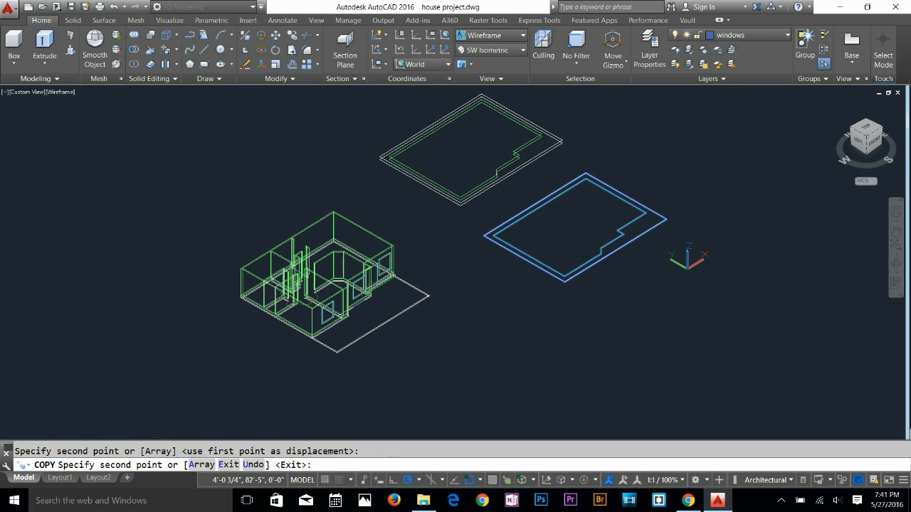
key("Escape")
Extrude the near rectangle to a height of 3 inches to form a flat roof slab
scroll(650, 214, "up", 4)
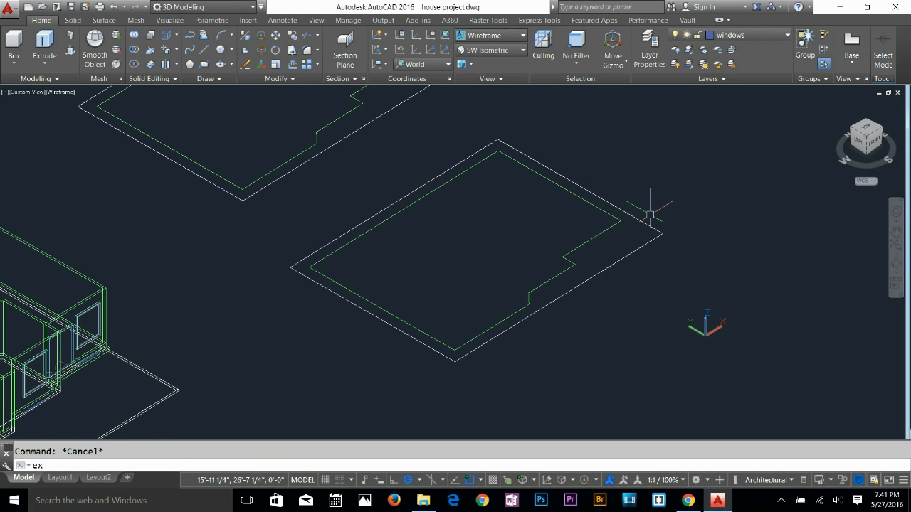
type("ext")
key("Return")
left_click(633, 251)
key("Return")
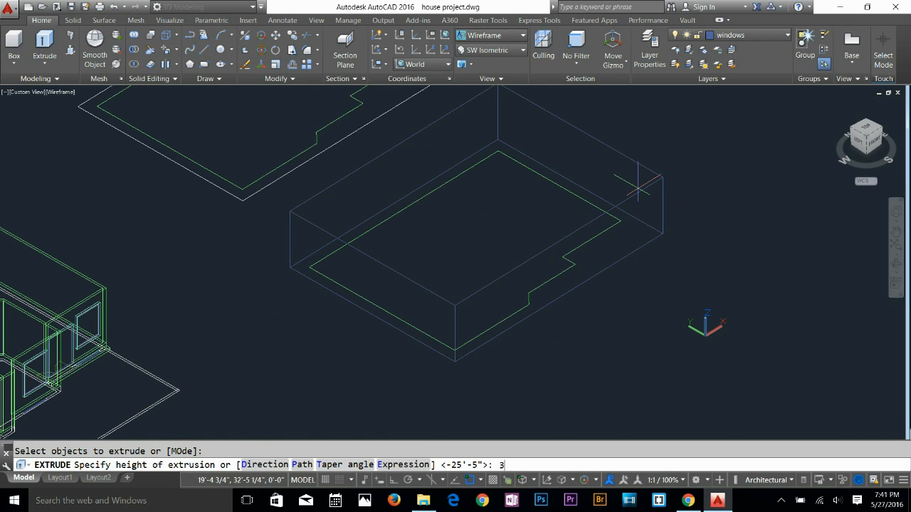
type("3")
key("Escape")
Assign the extruded roof slab to layer 0
left_click(656, 229)
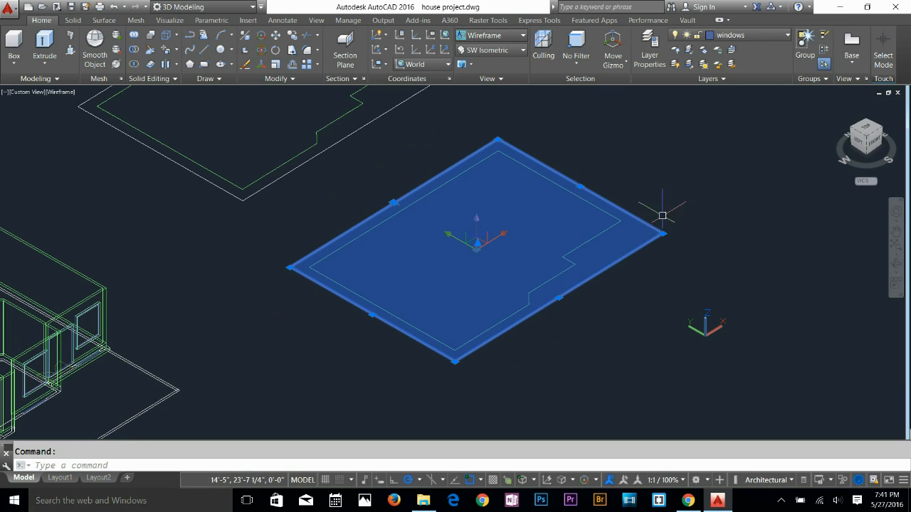
left_click(721, 35)
left_click(722, 49)
key("Escape")
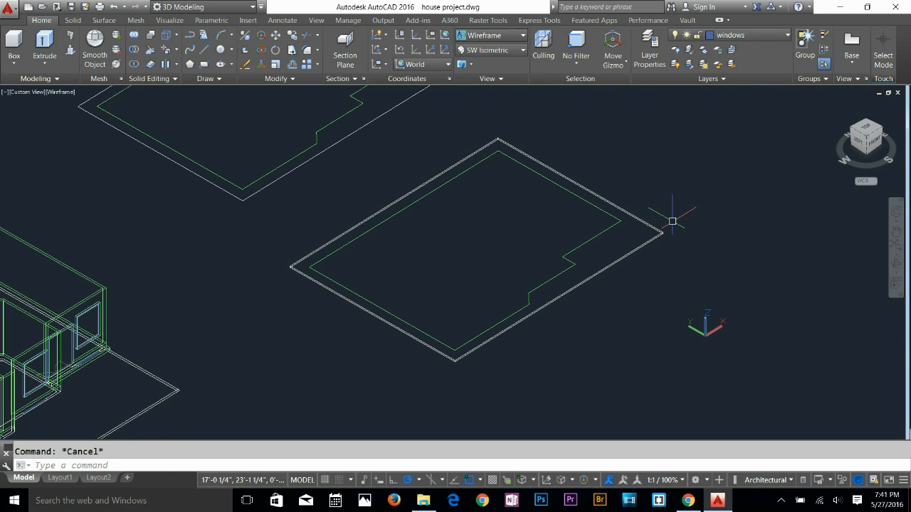
type("co")
key("Return")
key("Escape")
Move the roof slab onto the house walls, using the inner outline's corner as base point and the matching top wall corner as destination
type("m")
key("Return")
left_click(648, 241)
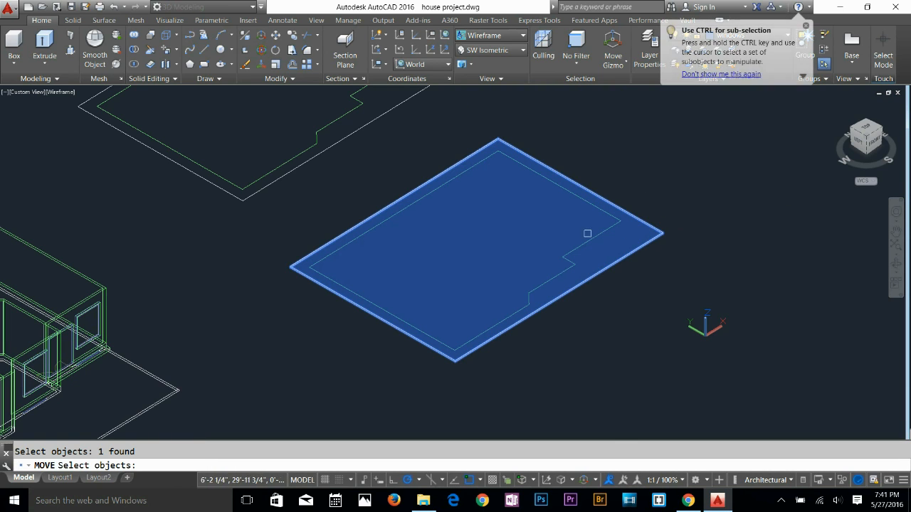
key("Return")
left_click(311, 265)
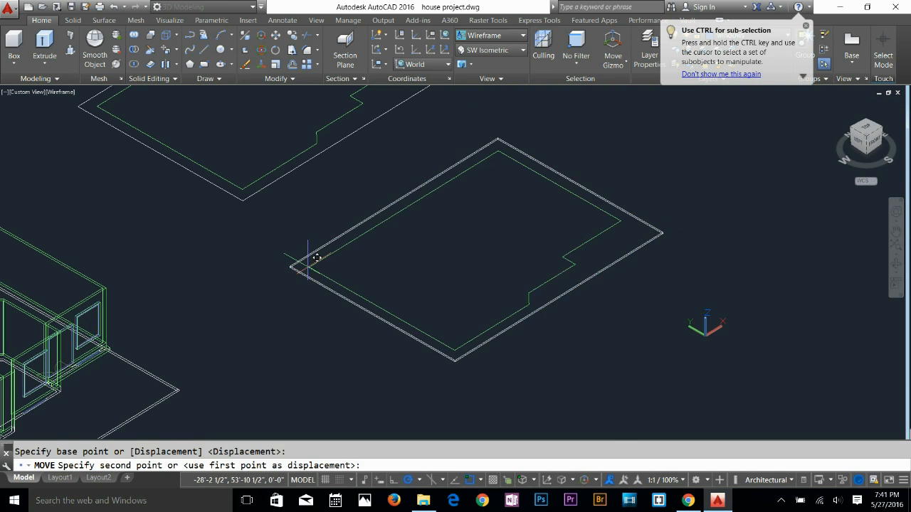
scroll(316, 260, "down", 5)
scroll(235, 297, "up", 8)
scroll(235, 297, "up", 4)
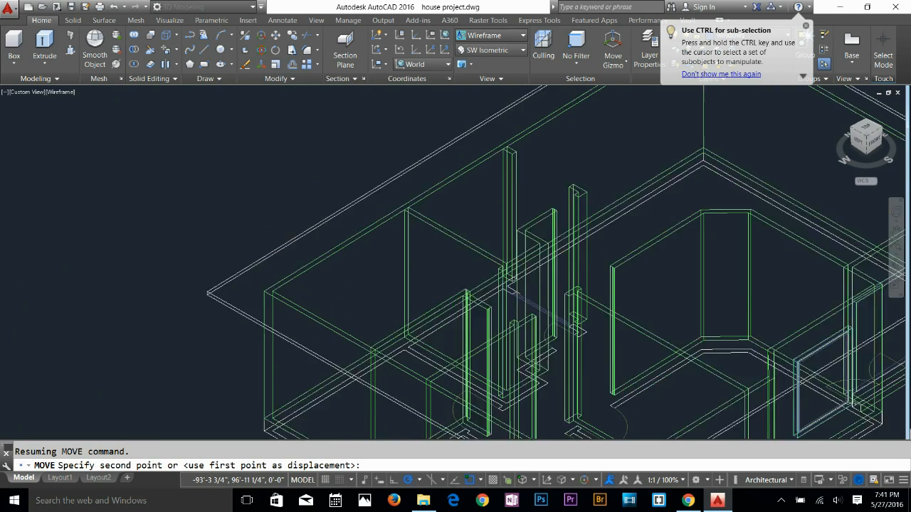
key("Escape")
scroll(444, 181, "down", 5)
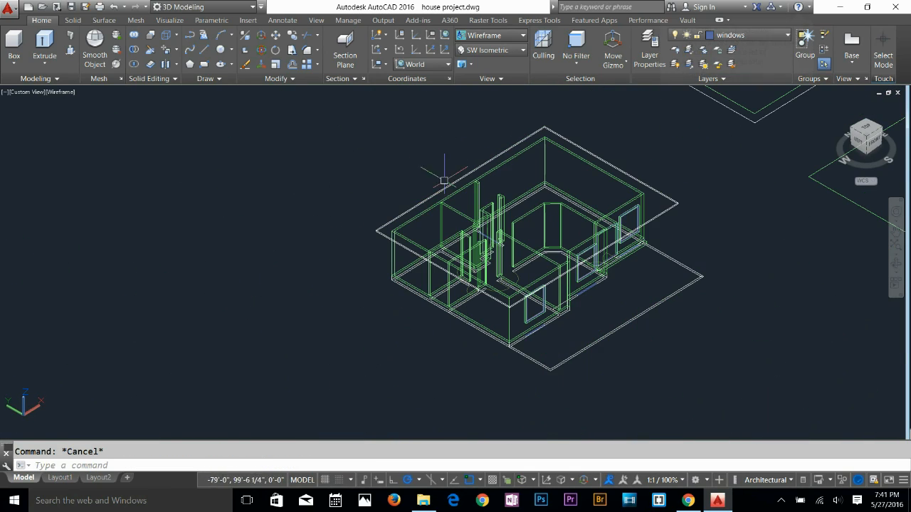
Display the model in the Shaded visual style and examine the house with its roof slab from the front
left_click(491, 35)
left_click(480, 96)
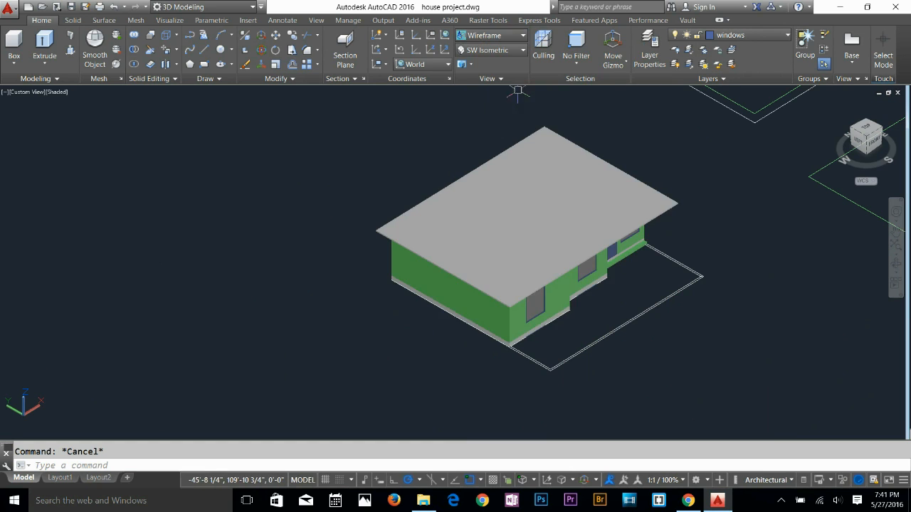
scroll(571, 225, "up", 2)
middle_click_drag(680, 264, 644, 345, "shift")
middle_click_drag(592, 250, 445, 295)
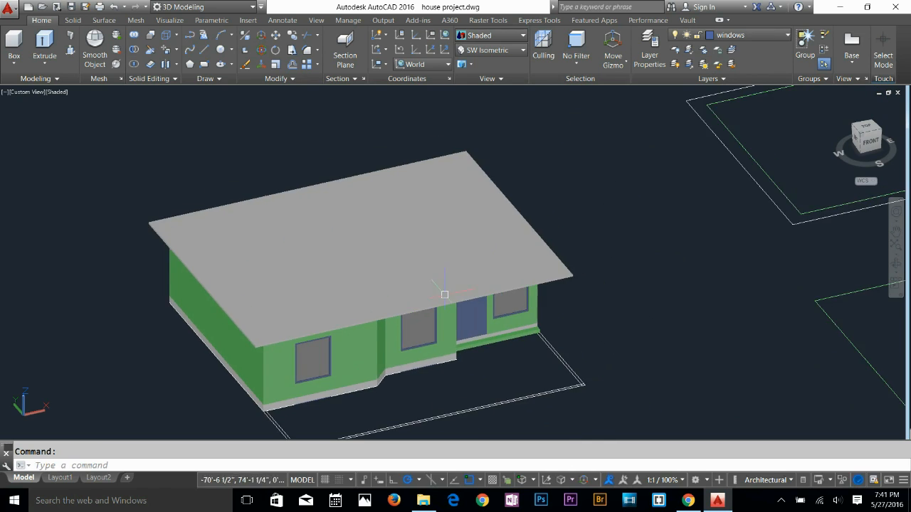
Draw a 3' vertical line upward from the midpoint of the remaining rectangle's short edge
scroll(444, 297, "down", 5)
scroll(687, 325, "up", 2)
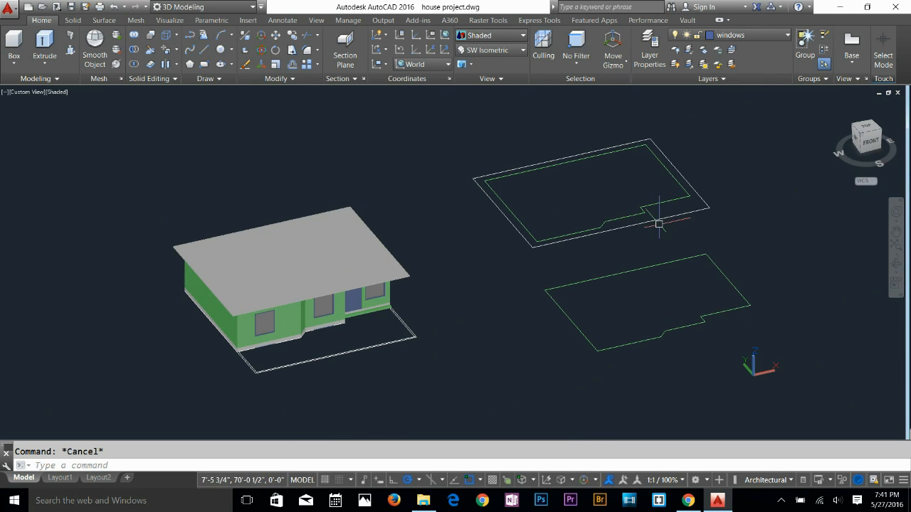
scroll(665, 297, "up", 2)
scroll(558, 185, "up", 3)
middle_click_drag(734, 227, 630, 256)
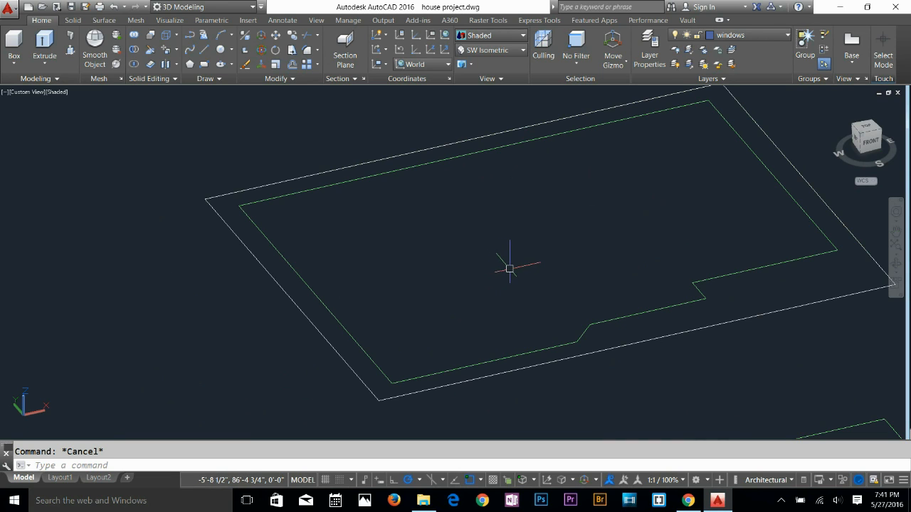
type("l")
key("Return")
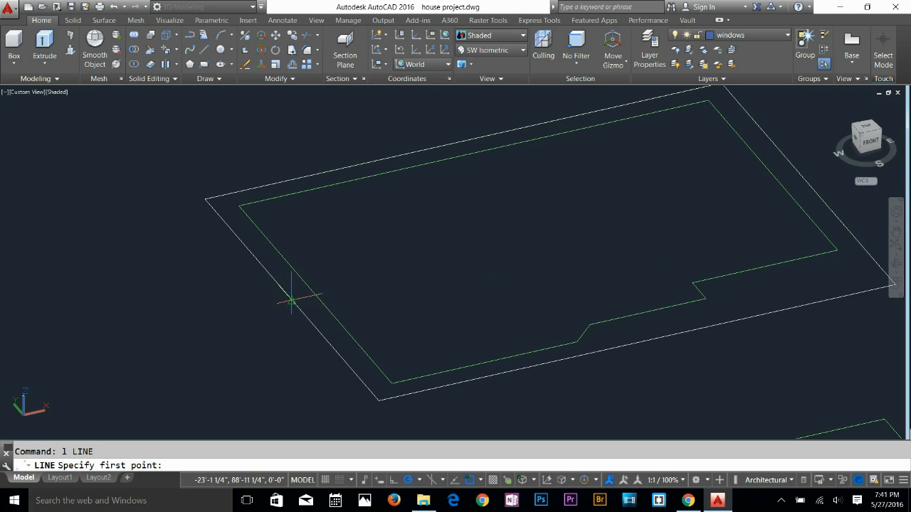
left_click(291, 301)
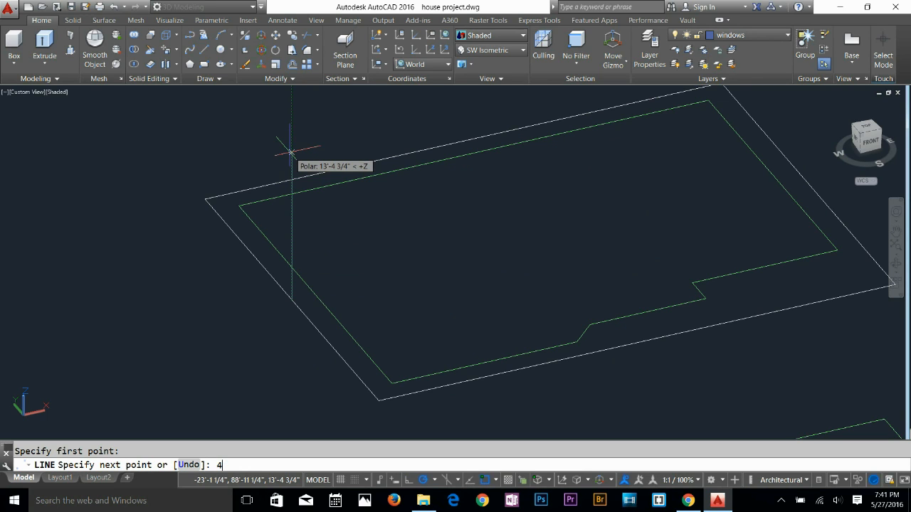
type("3'")
key("Return")
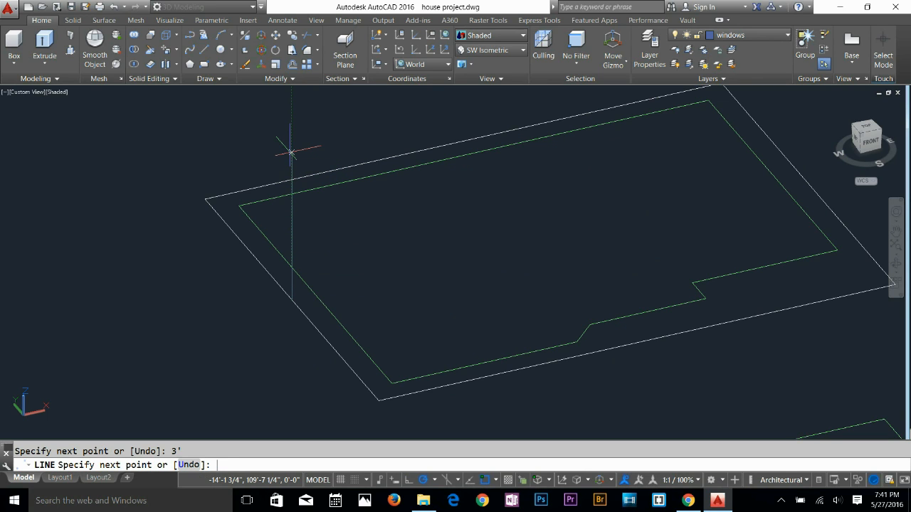
key("Escape")
scroll(293, 263, "up", 3)
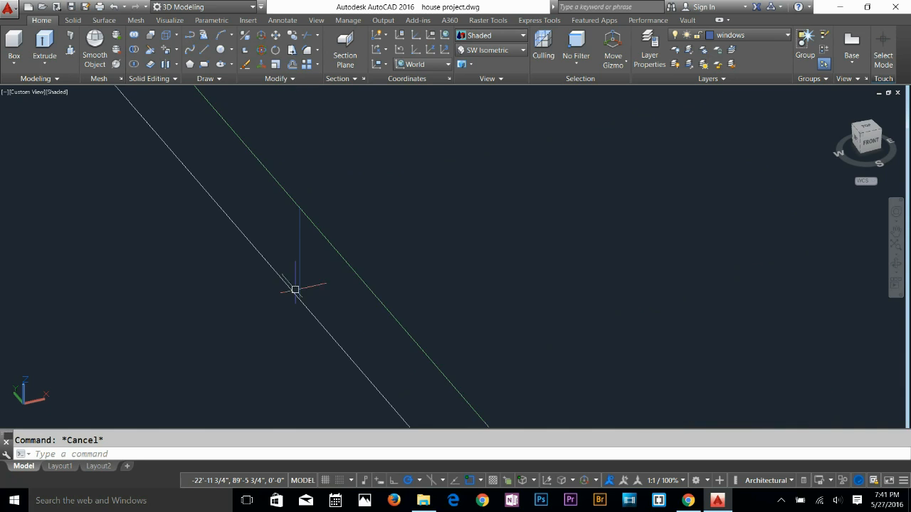
Draw a closed triangular 3D polyline through the short edge's rear corner, the vertical line's upper end and the edge's front corner
scroll(351, 299, "down", 4)
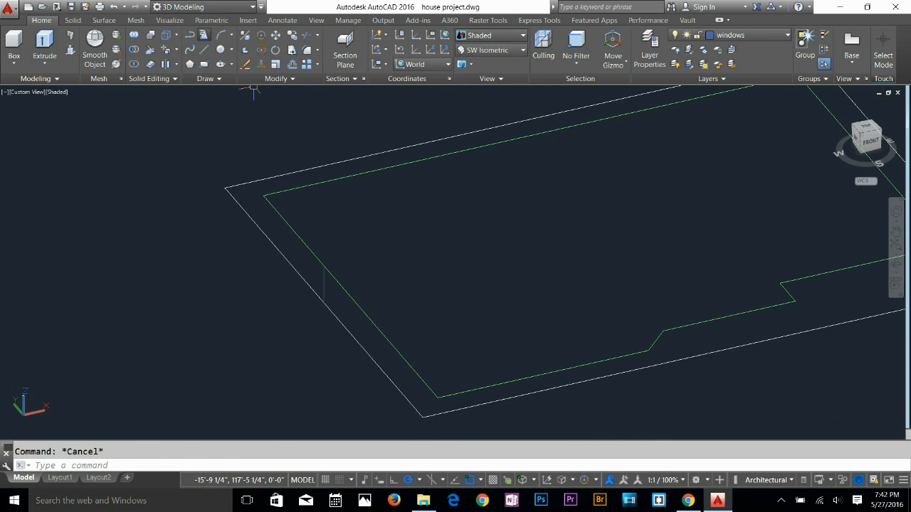
left_click(204, 35)
left_click(225, 187)
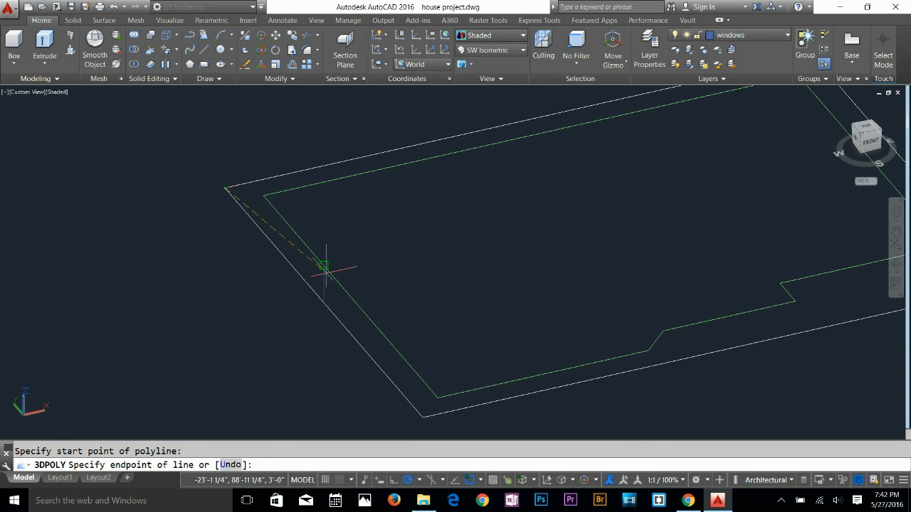
left_click(324, 265)
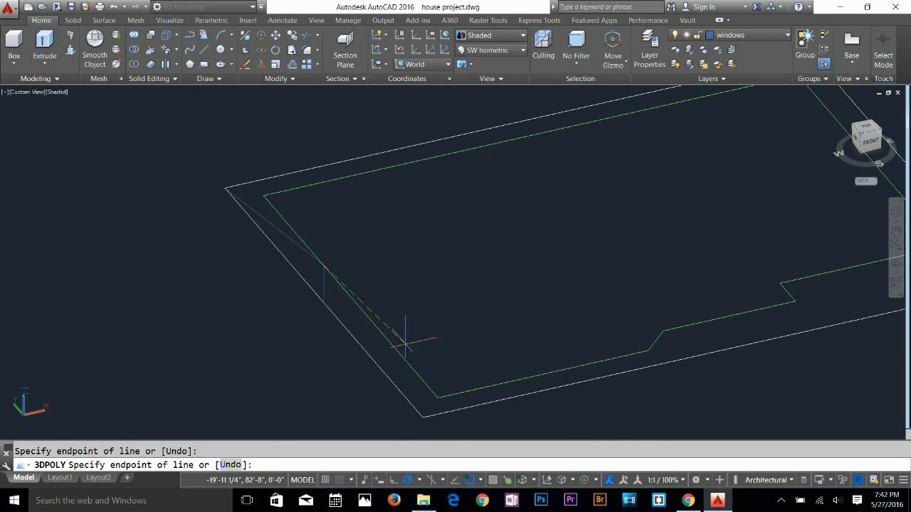
left_click(422, 418)
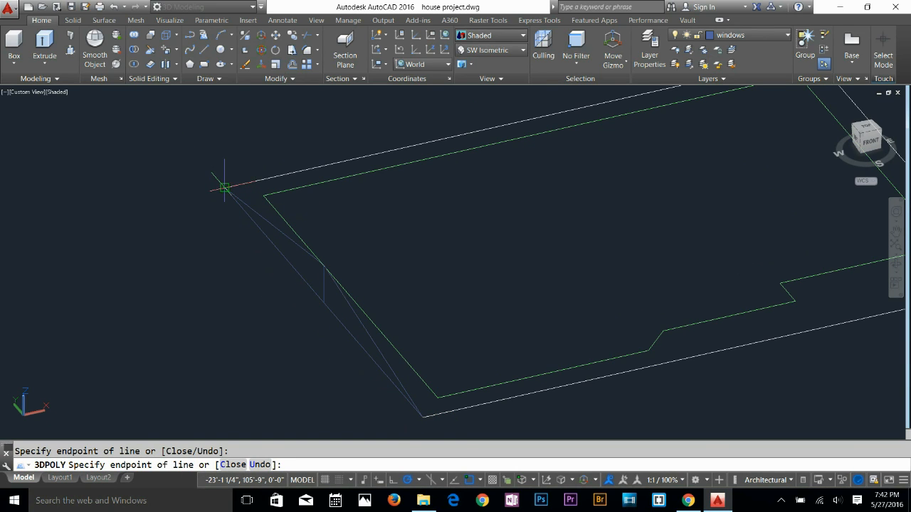
key("Return")
Extrude the triangle along the full length of the rectangle to form the gable roof
left_click(45, 47)
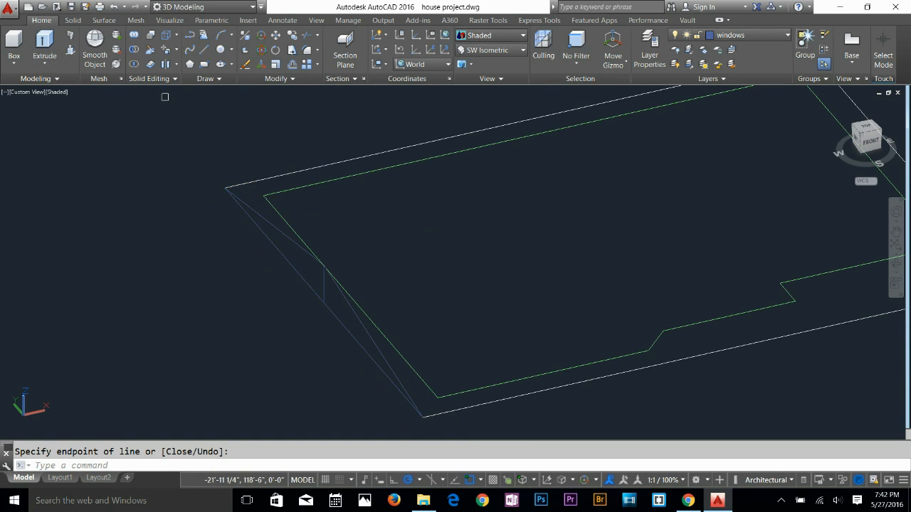
left_click(362, 325)
key("Return")
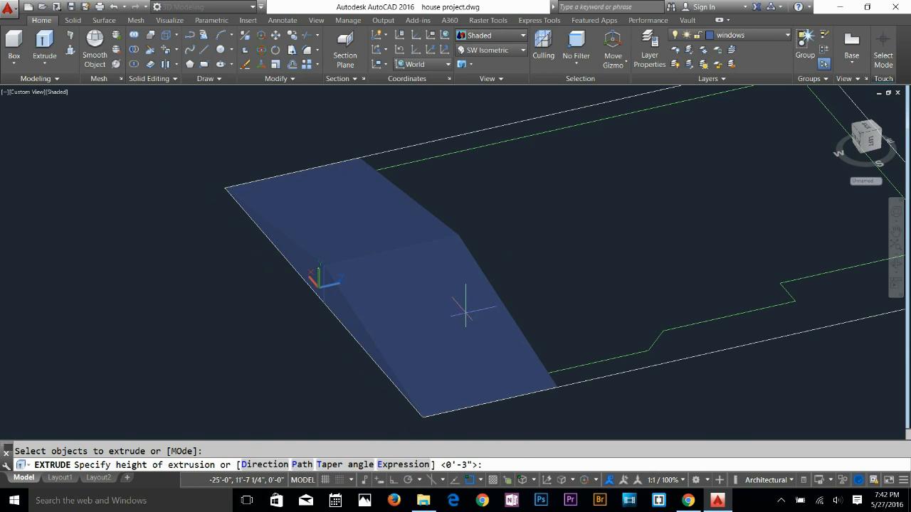
middle_click_drag(705, 276, 257, 275)
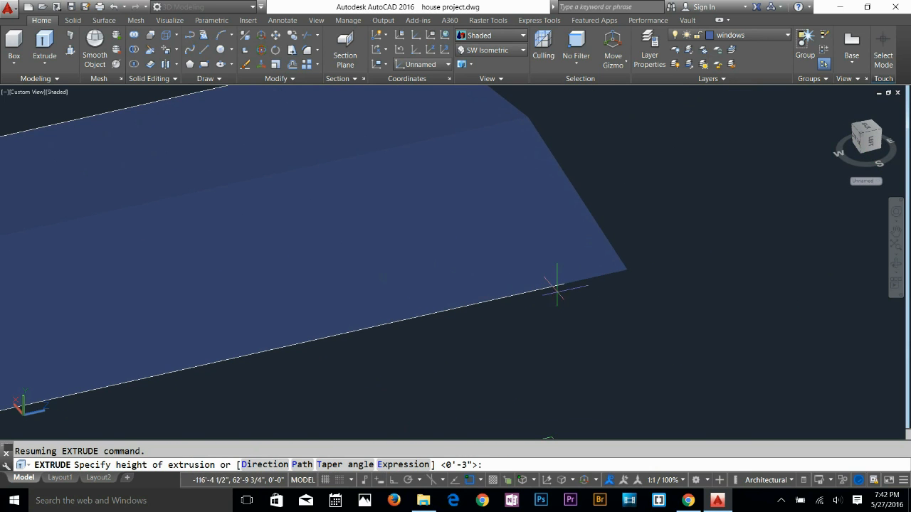
key("Escape")
scroll(506, 357, "down", 2)
middle_click_drag(445, 229, 551, 237)
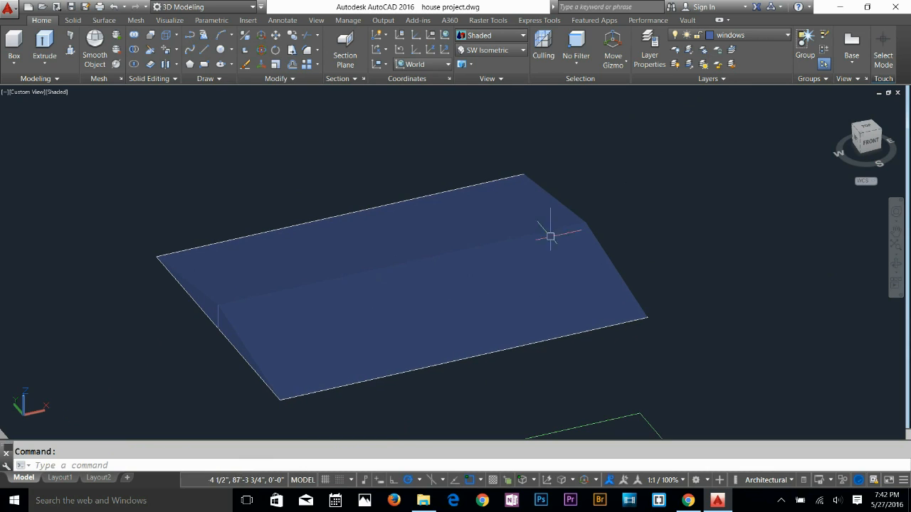
Switch to the Wireframe visual style and move the gable roof by its far rear corner onto the matching top corner of the house's roof slab
left_click(502, 35)
left_click(480, 144)
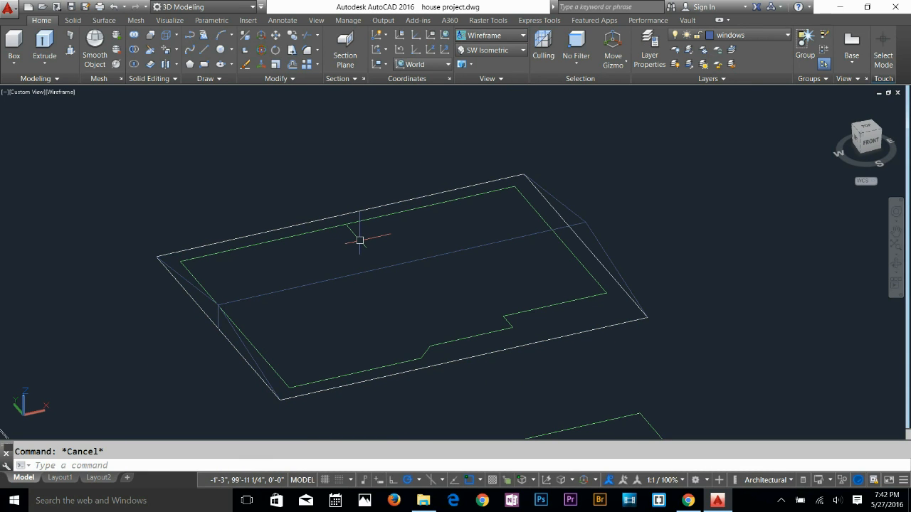
type("m")
key("Return")
left_click(470, 236)
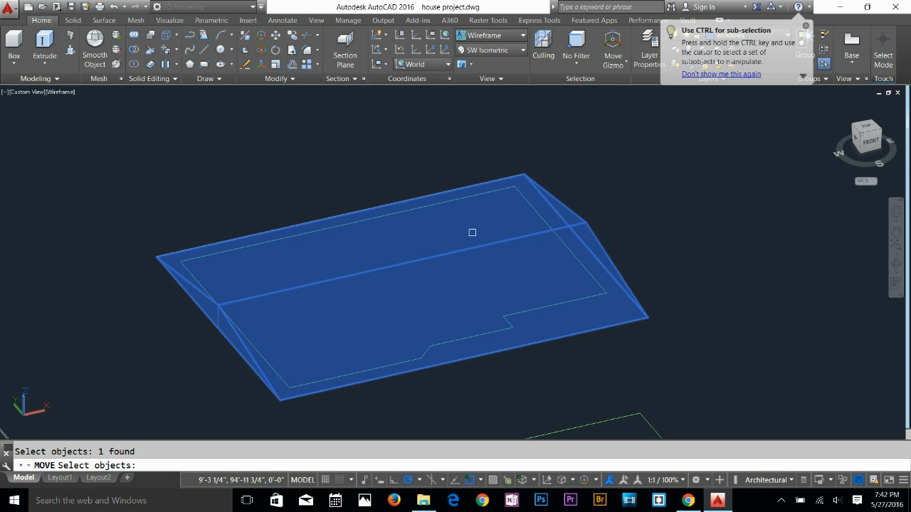
key("Return")
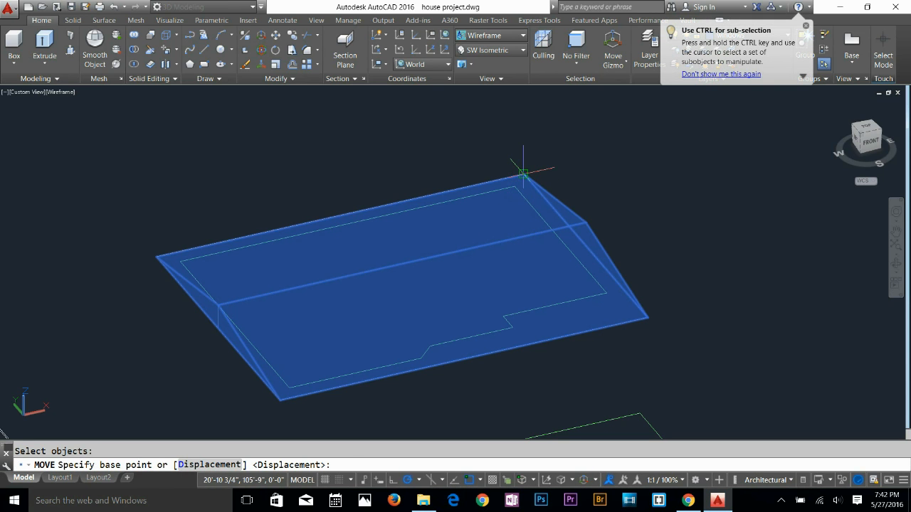
left_click(523, 171)
scroll(427, 235, "down", 4)
scroll(355, 256, "up", 5)
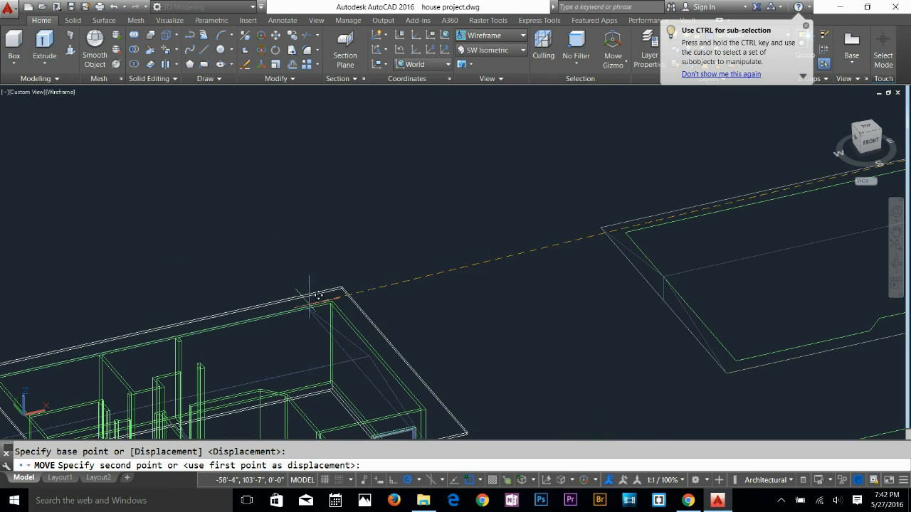
key("Escape")
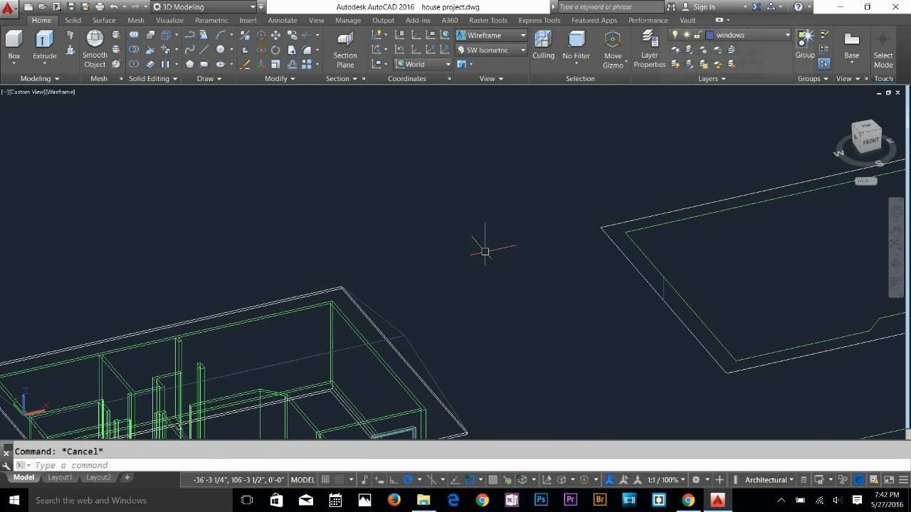
scroll(484, 251, "down", 4)
middle_click_drag(406, 313, 357, 341, "shift")
scroll(358, 341, "up", 2)
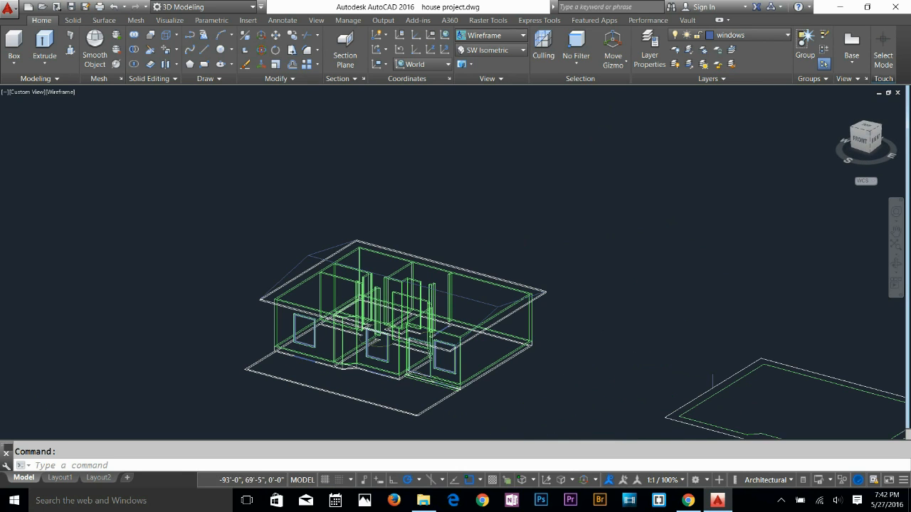
Switch the viewport to the Shaded visual style and inspect the gable roof's alignment with the slab at the eave corner
left_click(491, 35)
left_click(481, 114)
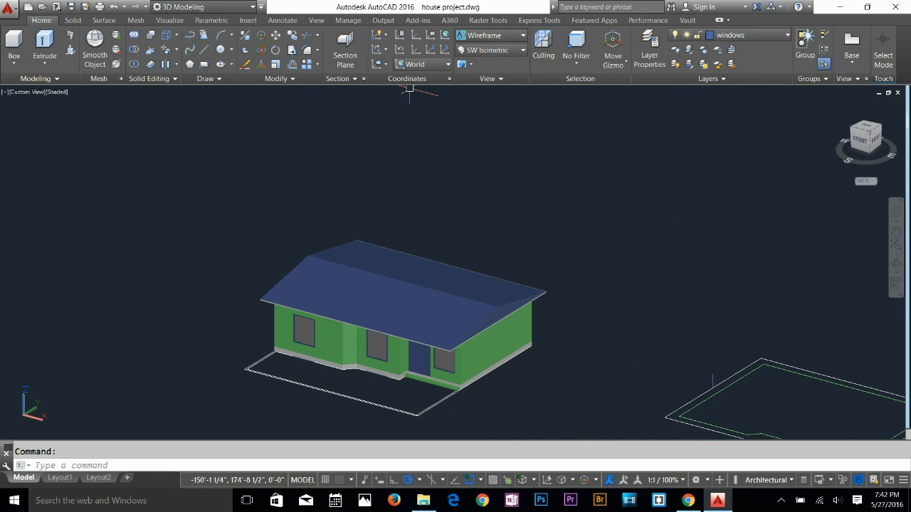
scroll(562, 292, "up", 5)
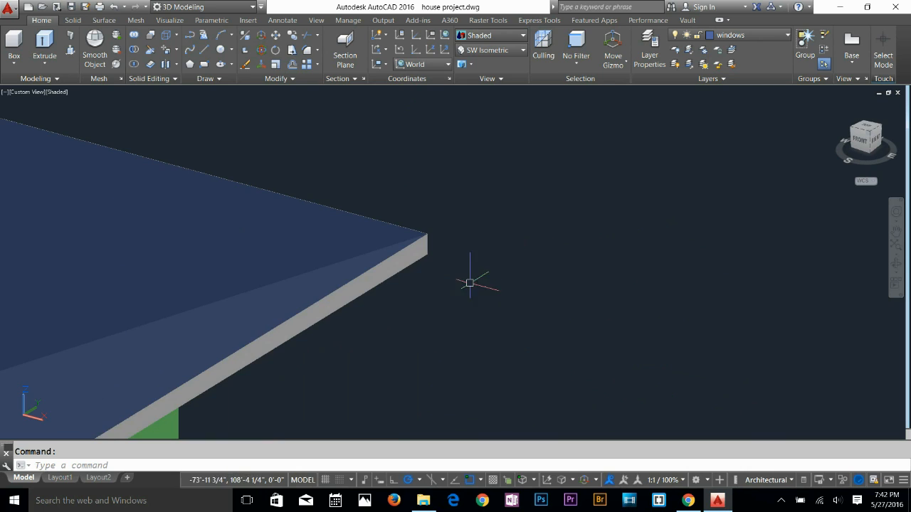
scroll(470, 284, "down", 2)
middle_click_drag(370, 329, 677, 180)
scroll(492, 329, "down", 4)
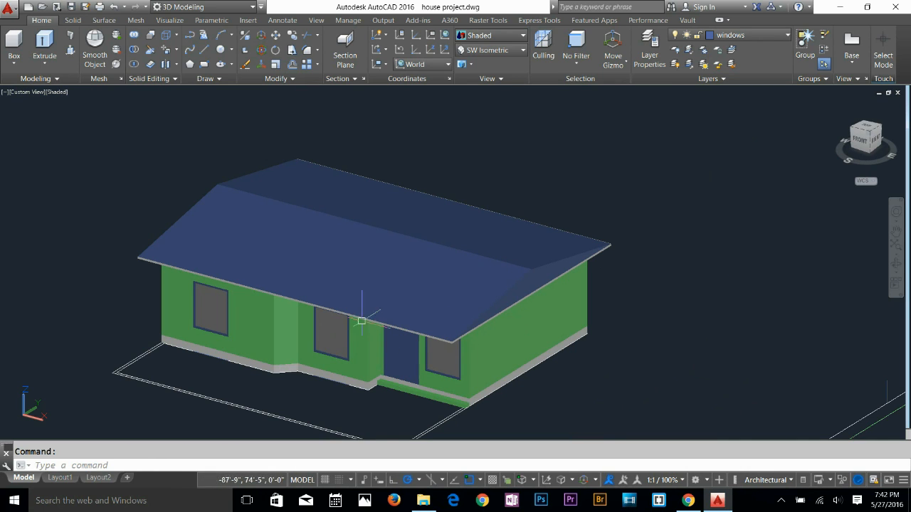
Reassign the gable roof from the windows layer to a layer shown in the roof slab's grey colour
left_click(535, 246)
left_click(747, 35)
left_click(732, 187)
key("Escape")
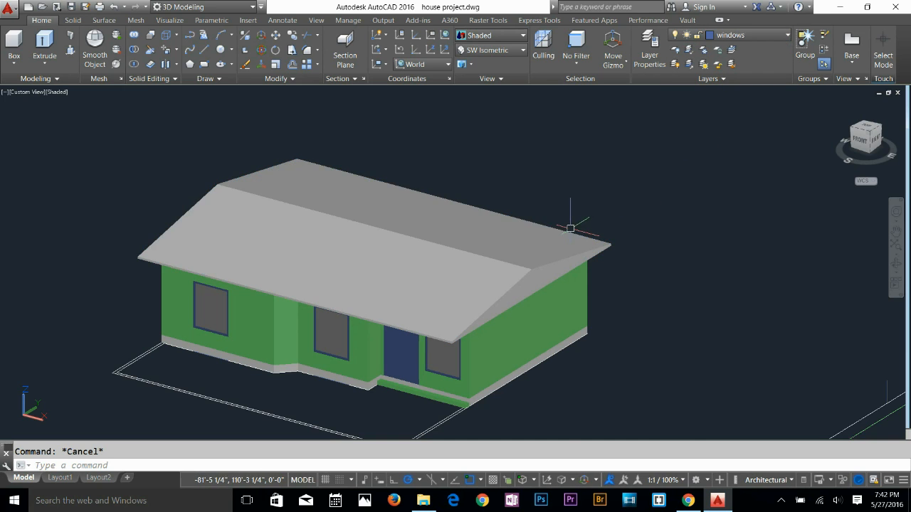
Delete the leftover copied wall and roof outlines lying beside the house
scroll(394, 247, "up", 2)
middle_click_drag(452, 290, 416, 270, "shift")
middle_click_drag(450, 377, 450, 370, "shift")
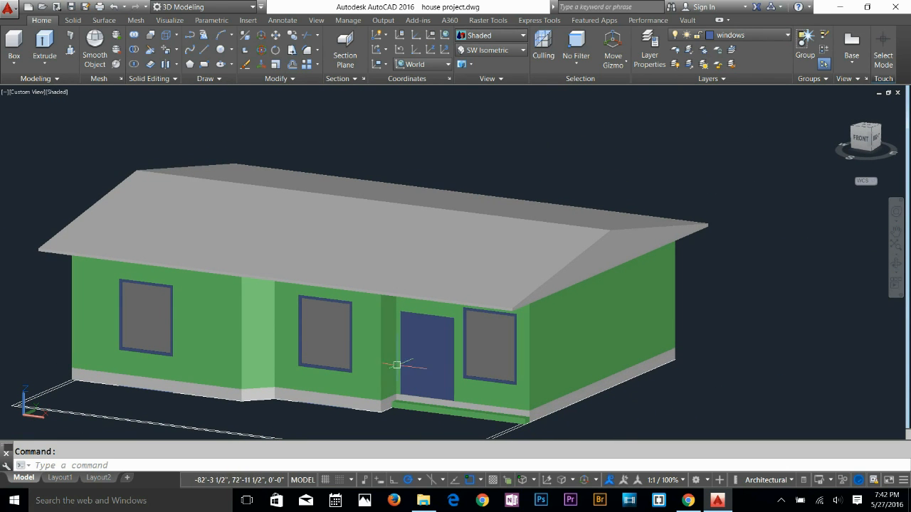
middle_click_drag(424, 364, 507, 317, "shift")
scroll(466, 320, "down", 2)
middle_click_drag(596, 325, 407, 265)
left_click(753, 229)
left_click(561, 381)
key("Delete")
left_click(580, 287)
left_click(406, 396)
key("Escape")
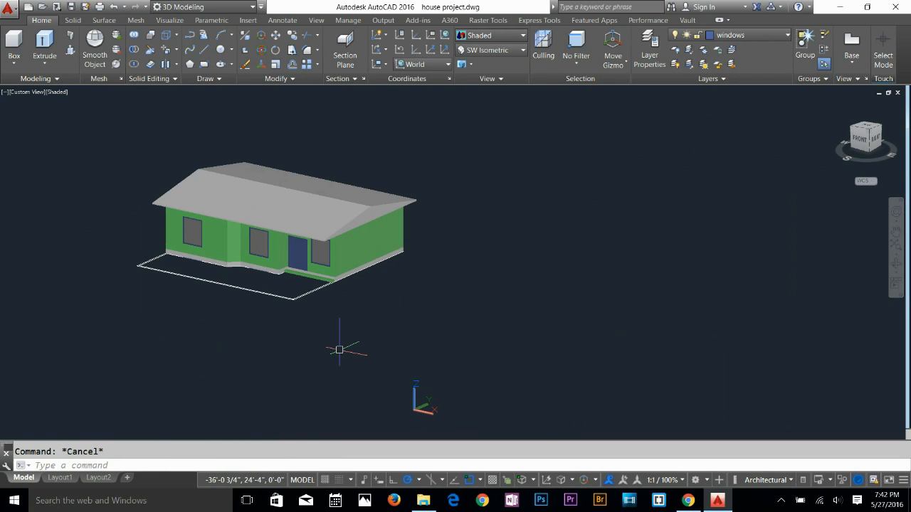
Reset the UCS to World
type("ucs")
key("Return")
key("Return")
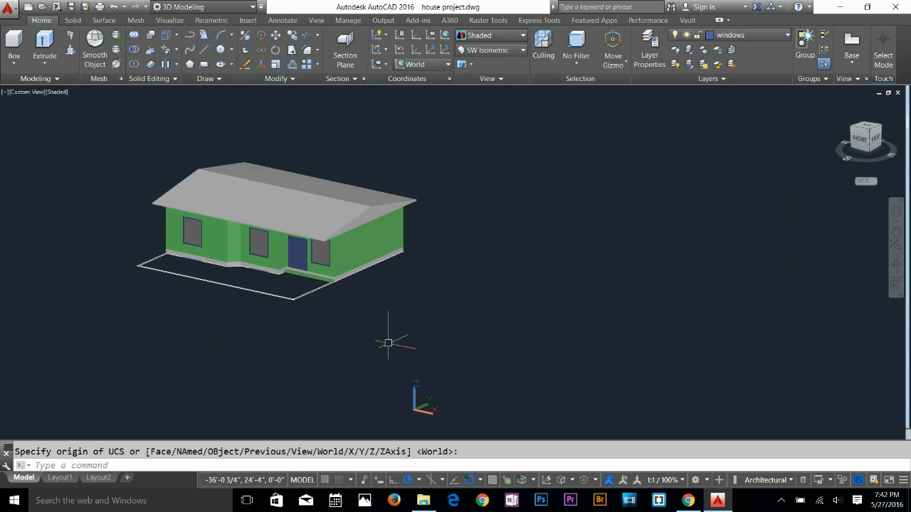
key("Escape")
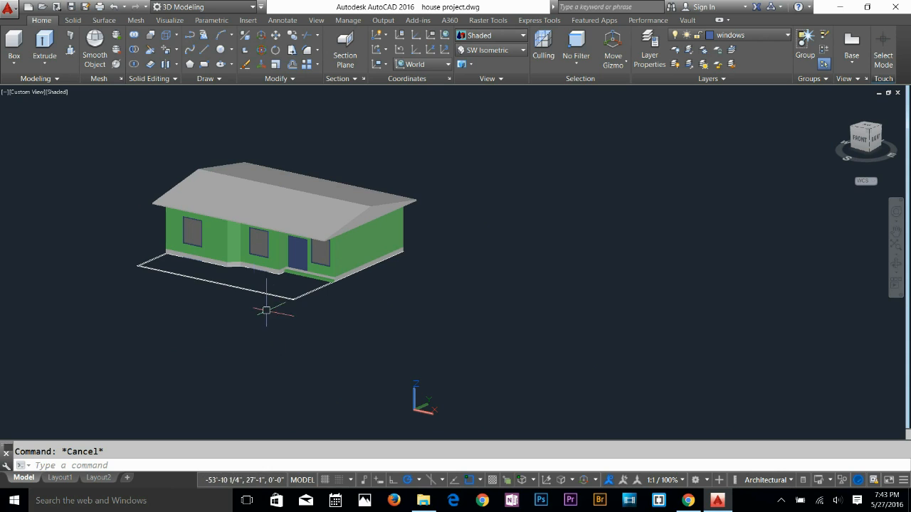
Frame the whole house in the view and open the Materials Browser
scroll(248, 242, "up", 4)
middle_click_drag(274, 238, 424, 306)
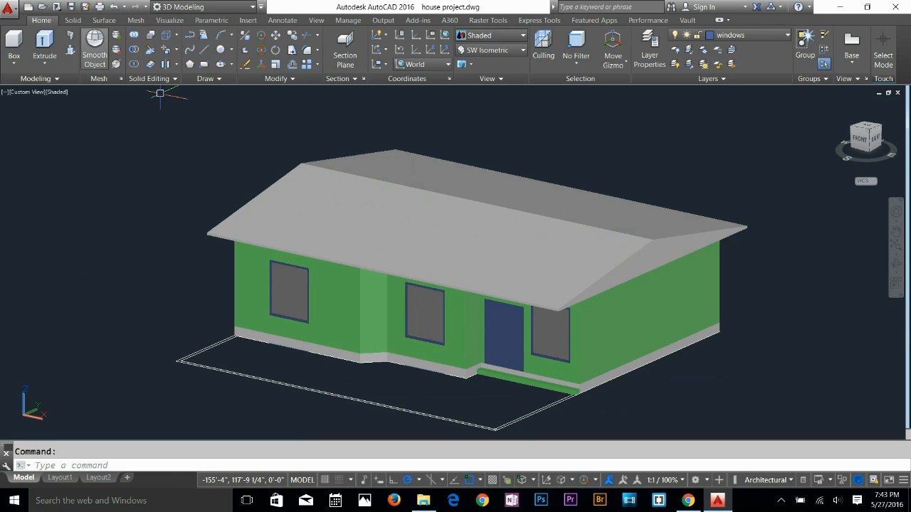
left_click(169, 20)
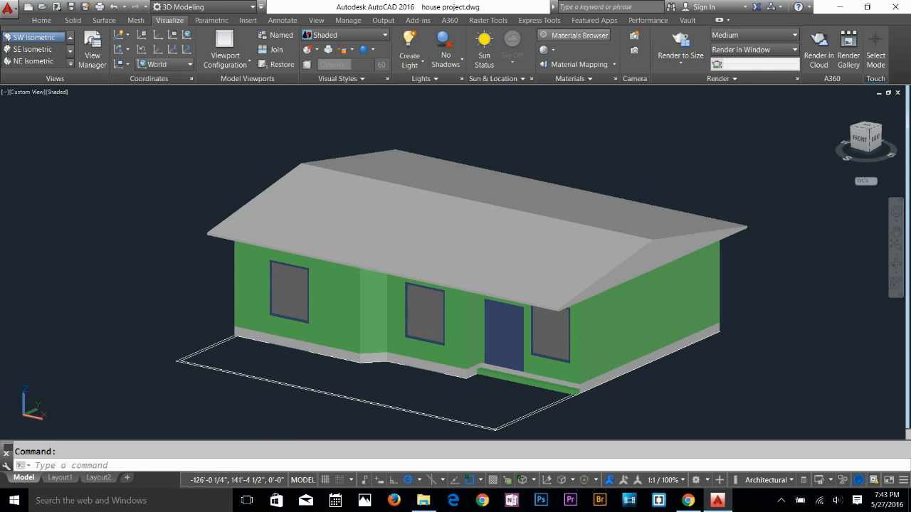
left_click(573, 35)
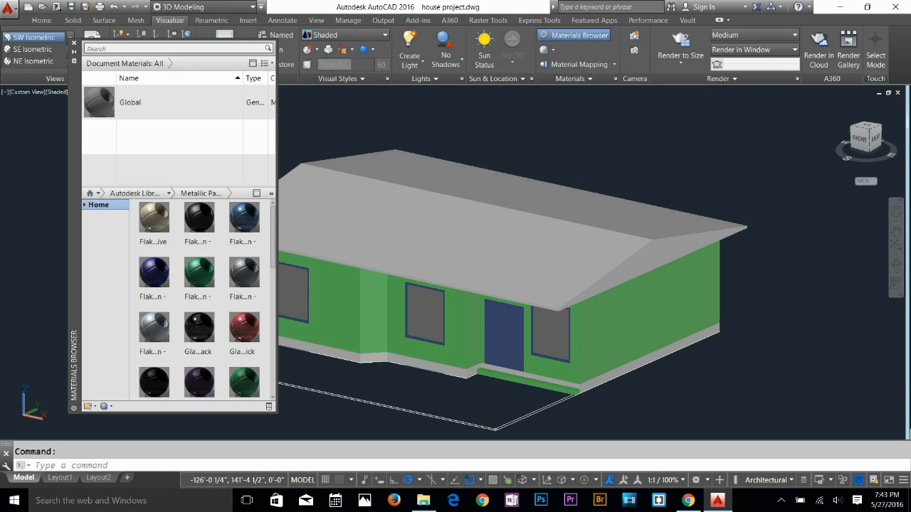
Search the material library for "bri" and examine the results, including the Wall Paint and Wall Covering categories
left_click(169, 193)
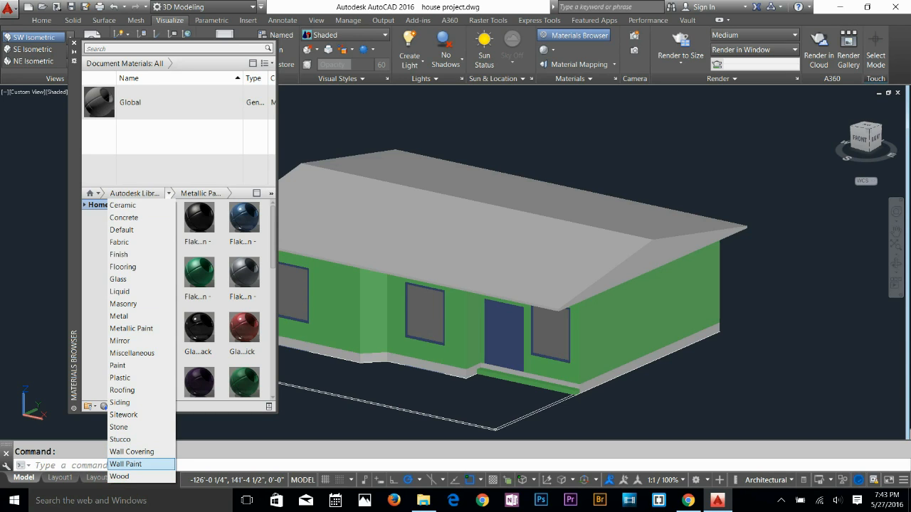
left_click(174, 49)
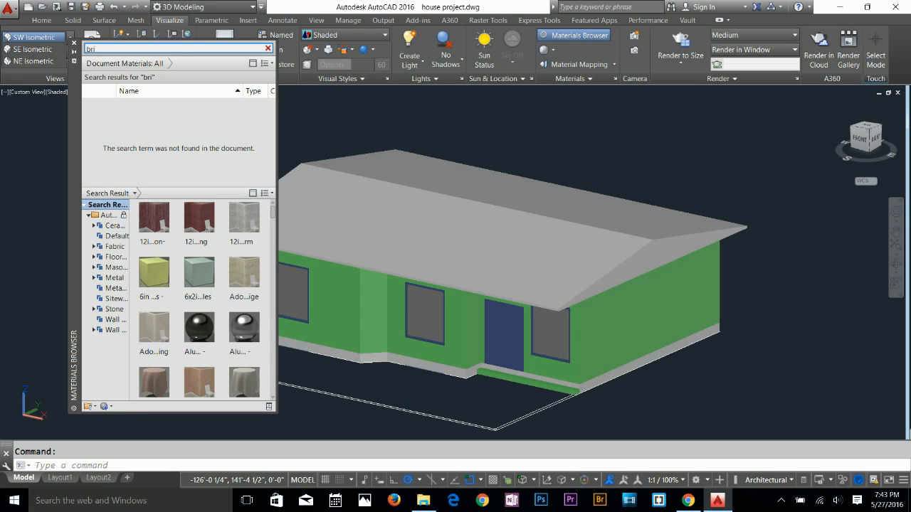
scroll(201, 283, "down", 10)
scroll(201, 283, "down", 10)
scroll(200, 269, "down", 10)
scroll(200, 269, "down", 8)
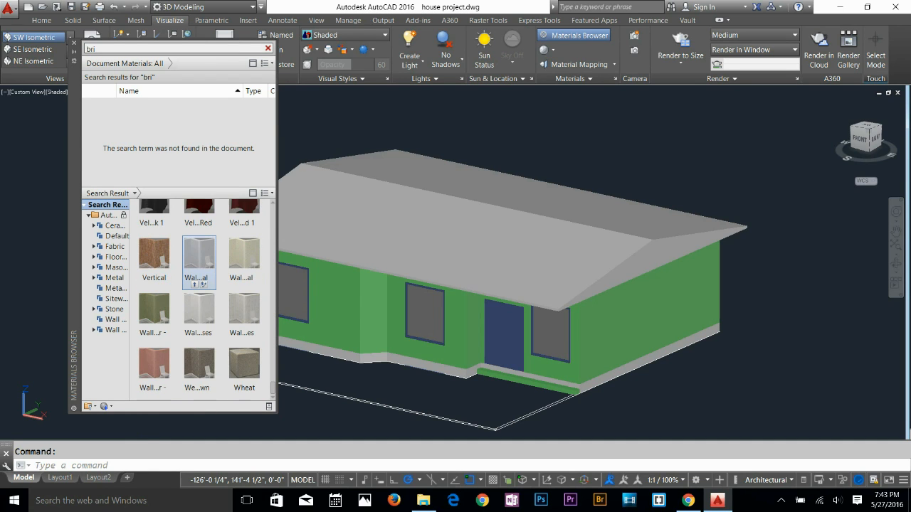
scroll(199, 263, "up", 1)
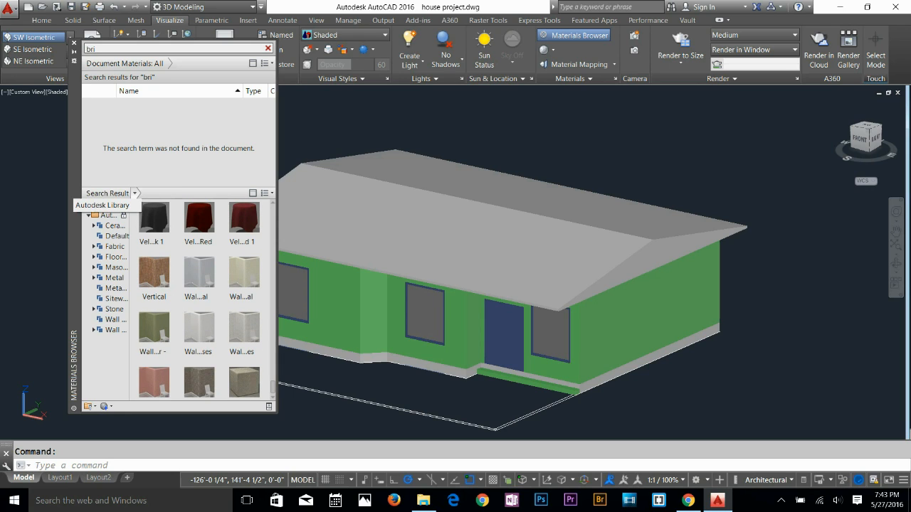
left_click(113, 256)
left_click(114, 331)
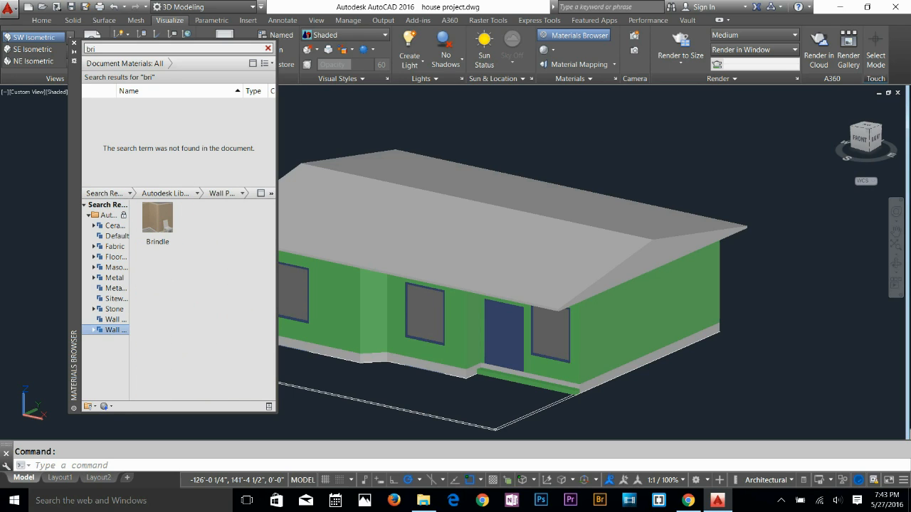
left_click(110, 320)
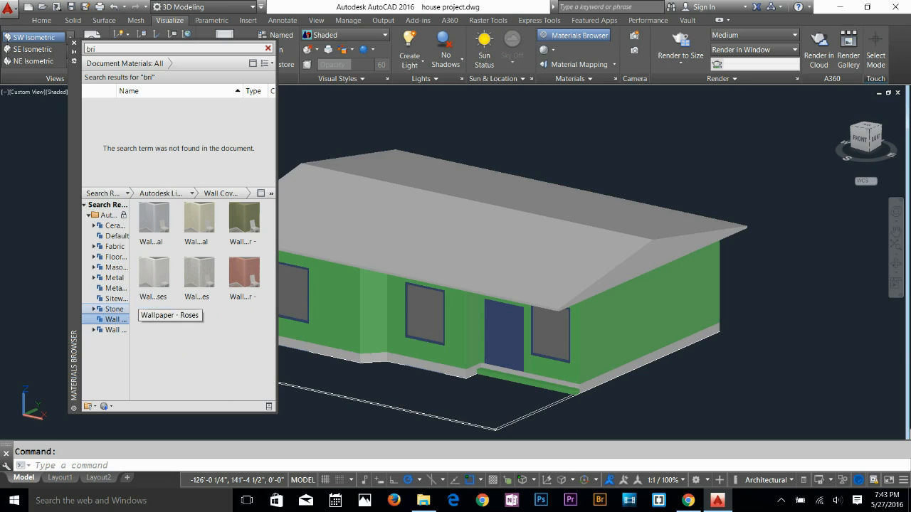
Clear the material search, enlarge the Materials Browser and widen its category list
left_click(91, 48)
key("BackSpace")
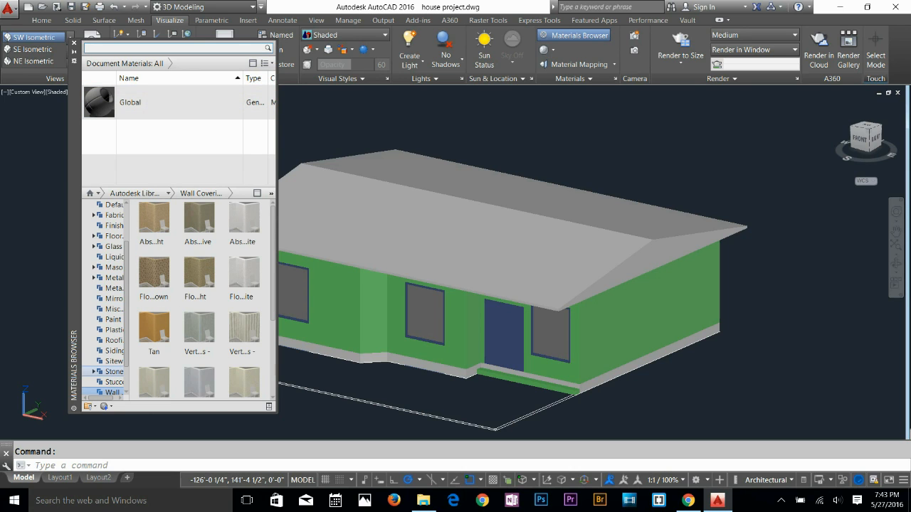
left_click_drag(276, 412, 398, 436)
left_click_drag(128, 313, 170, 313)
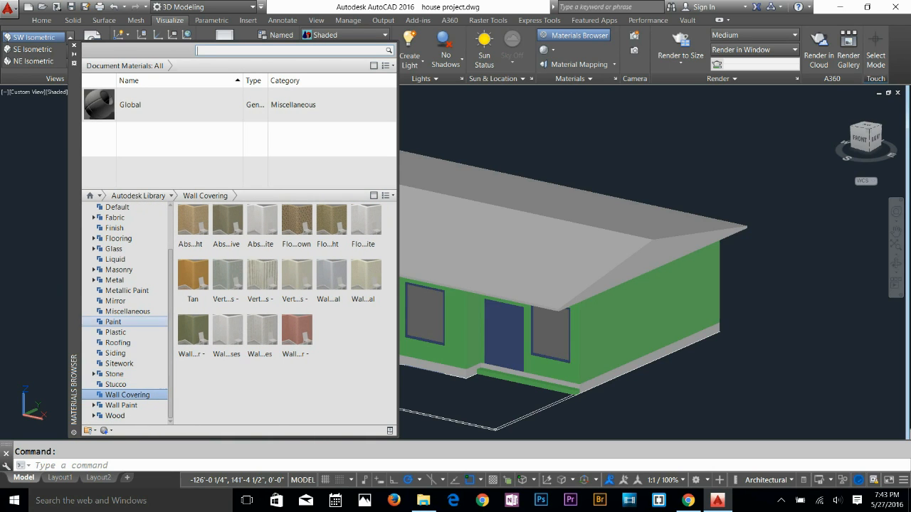
Browse the Mirror, Wall Covering, Wood and Wall Paint materials and apply the glossy White wall paint to the house walls
left_click(115, 301)
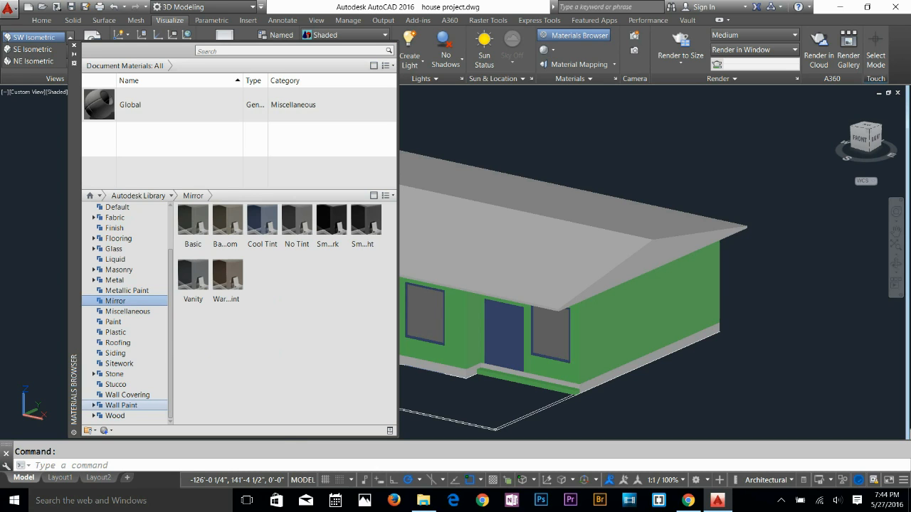
left_click(120, 405)
left_click(128, 394)
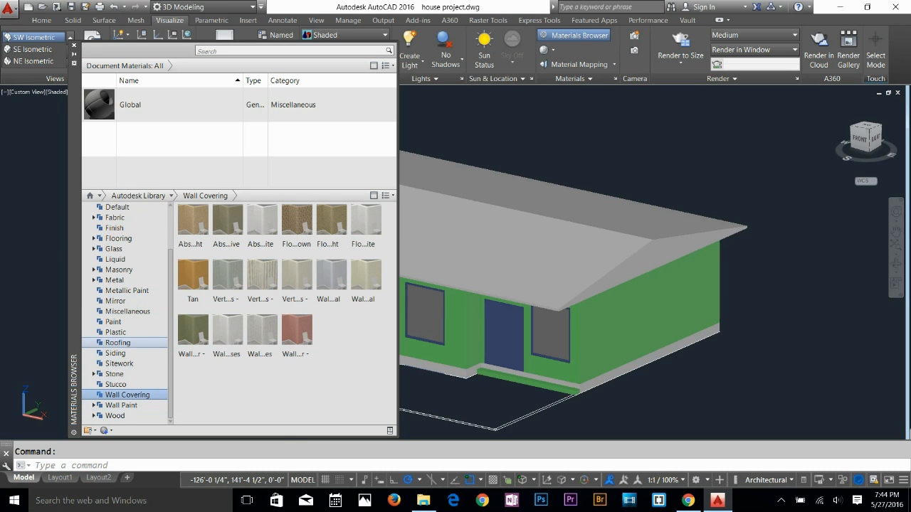
left_click(115, 415)
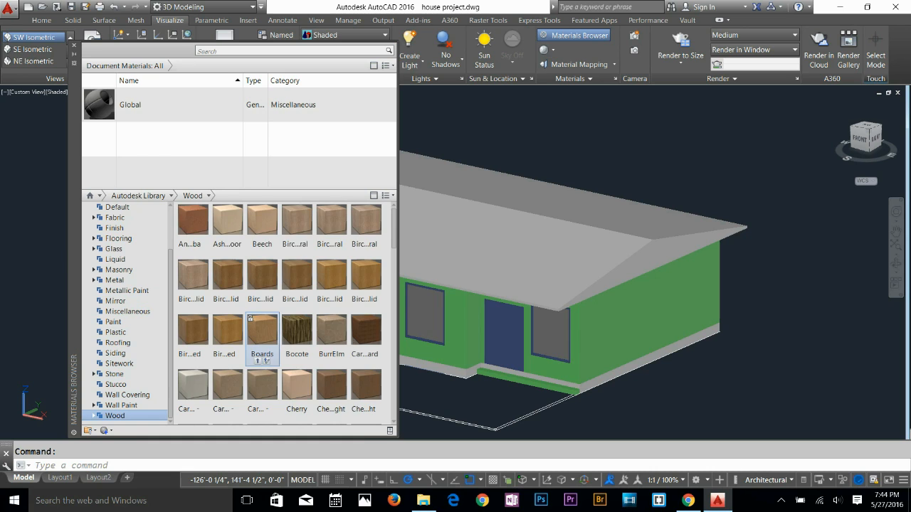
scroll(319, 327, "down", 6)
scroll(319, 311, "down", 5)
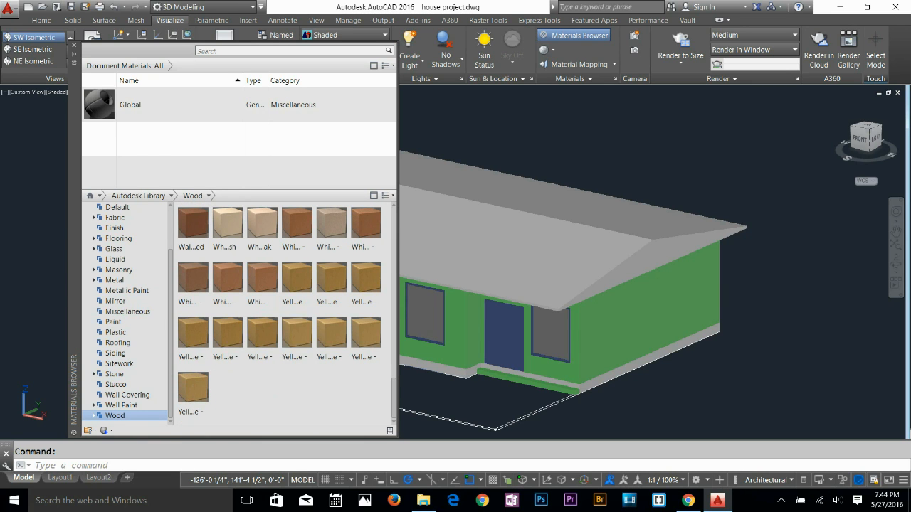
left_click(121, 405)
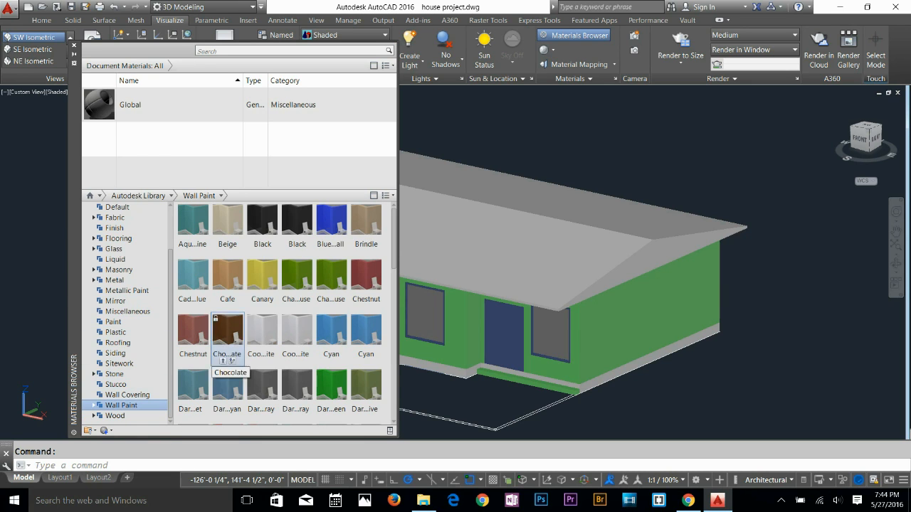
scroll(296, 334, "down", 5)
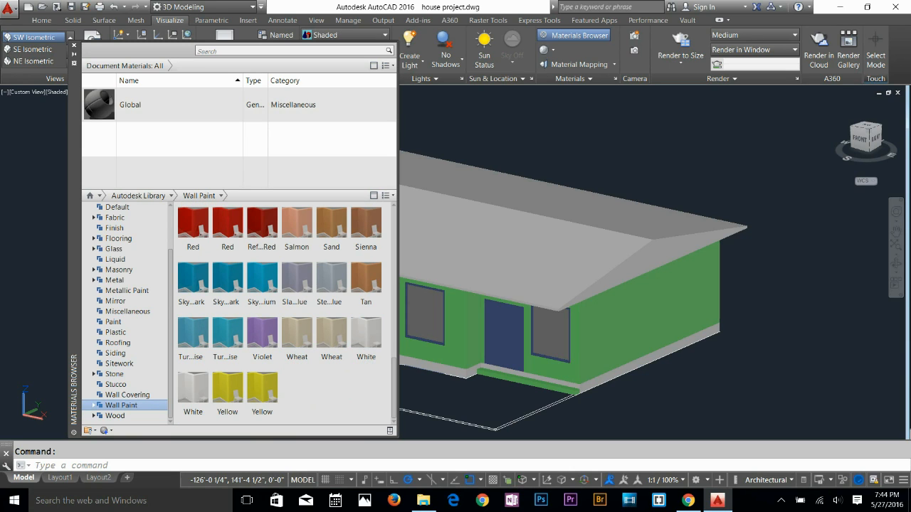
left_click_drag(366, 332, 491, 263)
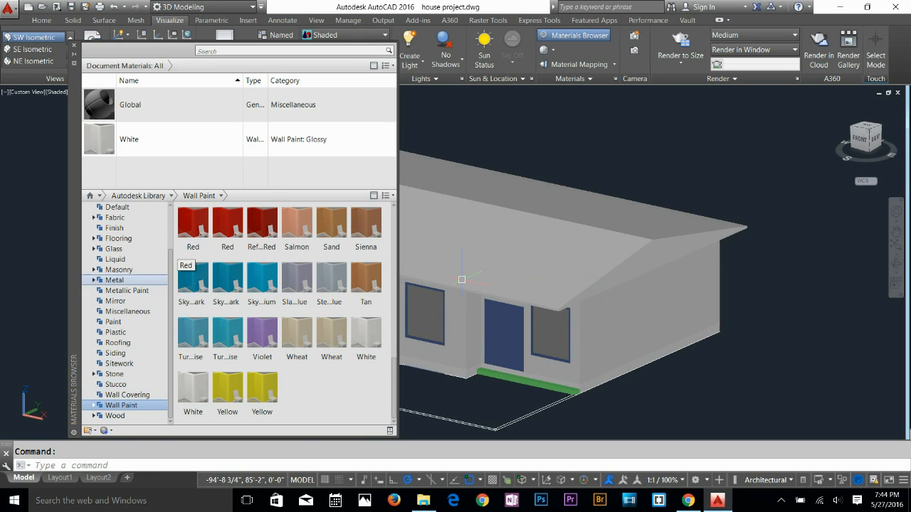
Apply the Shake - Weathered roofing material to the gable roof
left_click(120, 364)
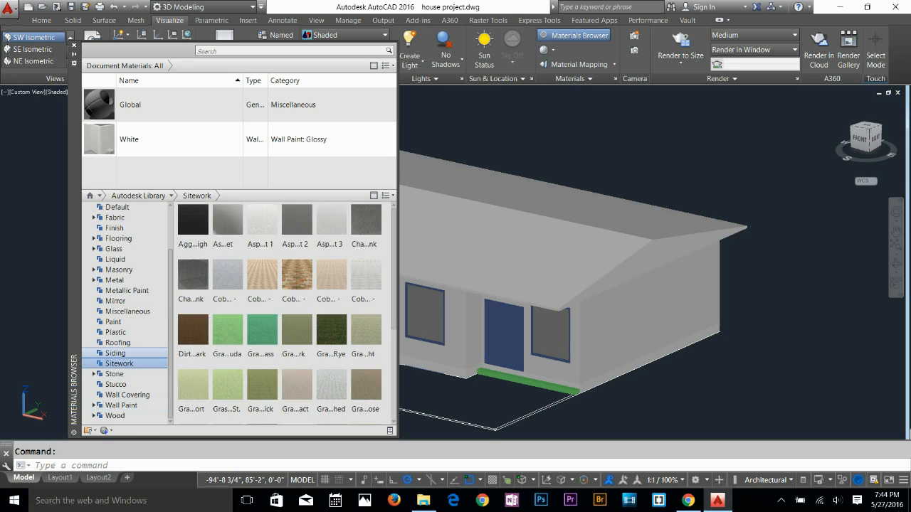
left_click(118, 343)
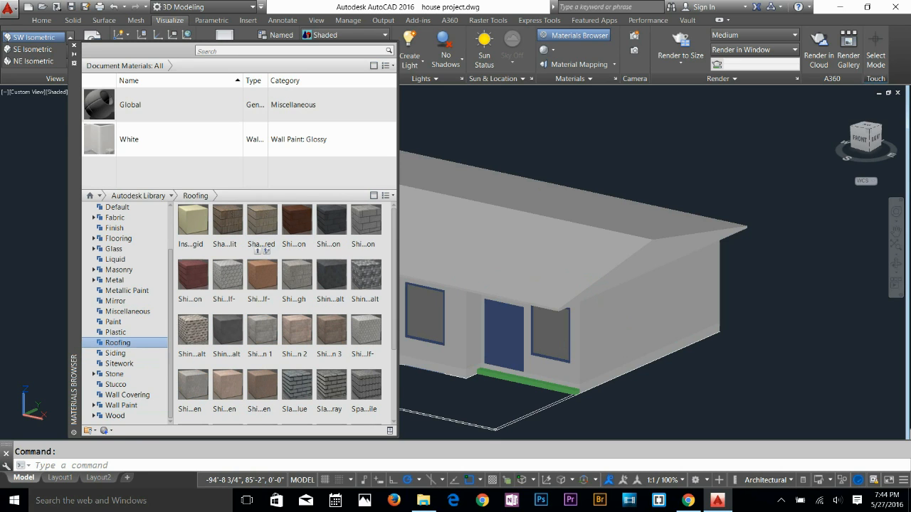
left_click_drag(262, 219, 566, 292)
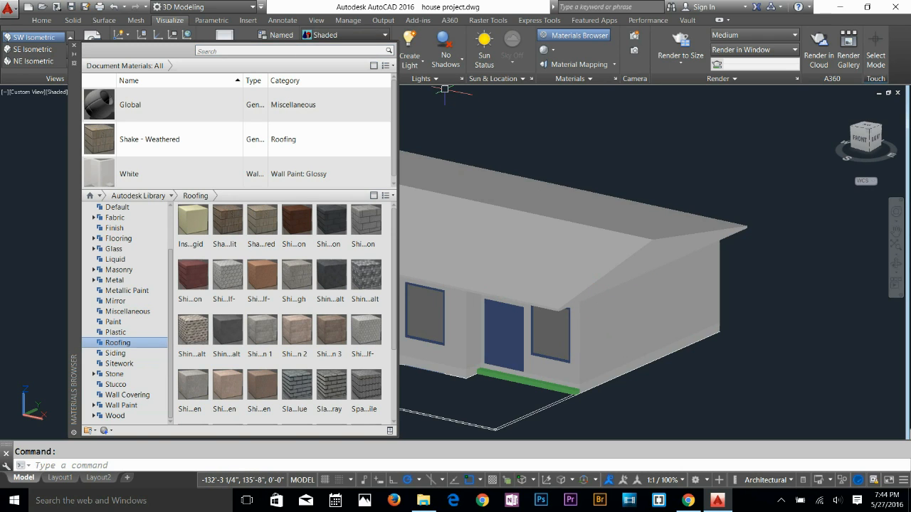
Switch the viewport to the Realistic visual style to display the applied materials
left_click(345, 34)
left_click(476, 62)
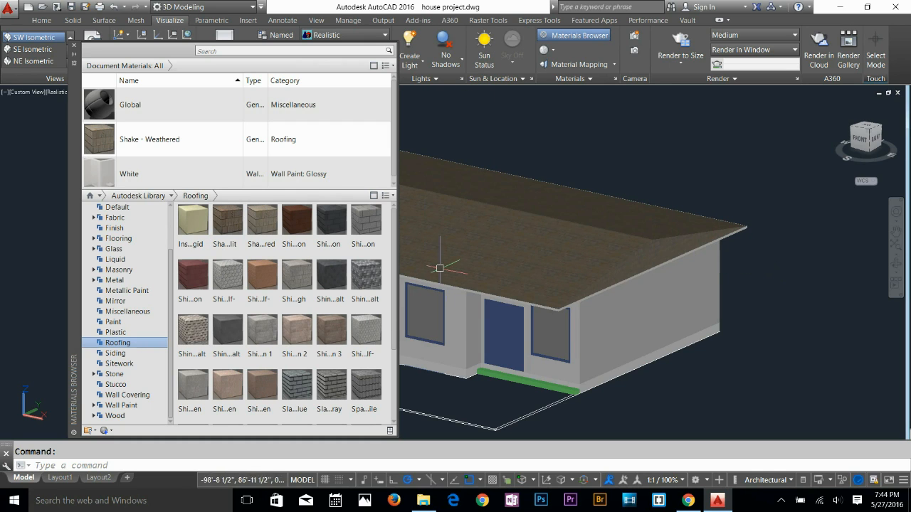
left_click(557, 317)
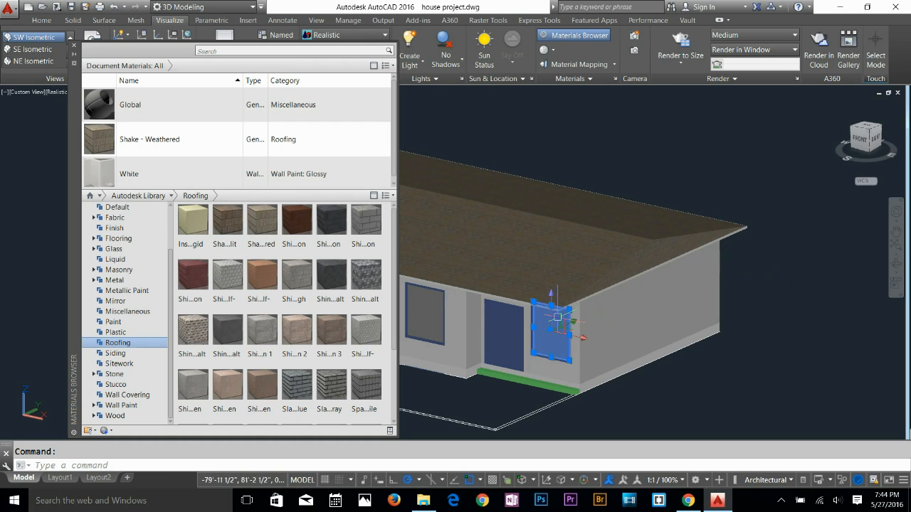
key("Escape")
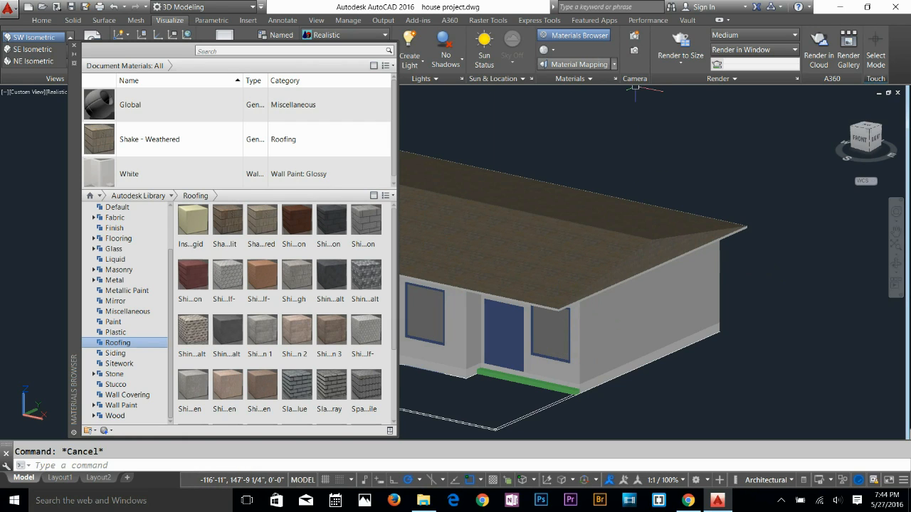
left_click(574, 78)
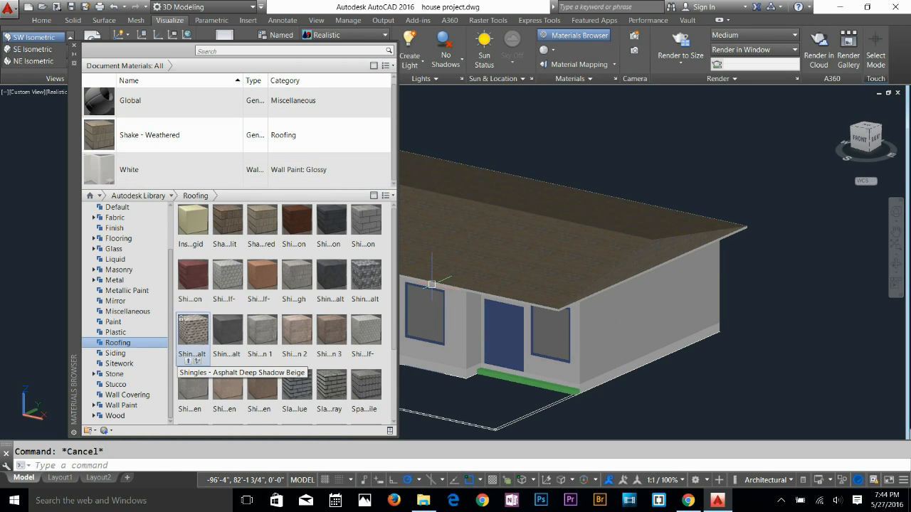
Delete the Shake - Weathered material from the document materials
right_click(142, 135)
key("Escape")
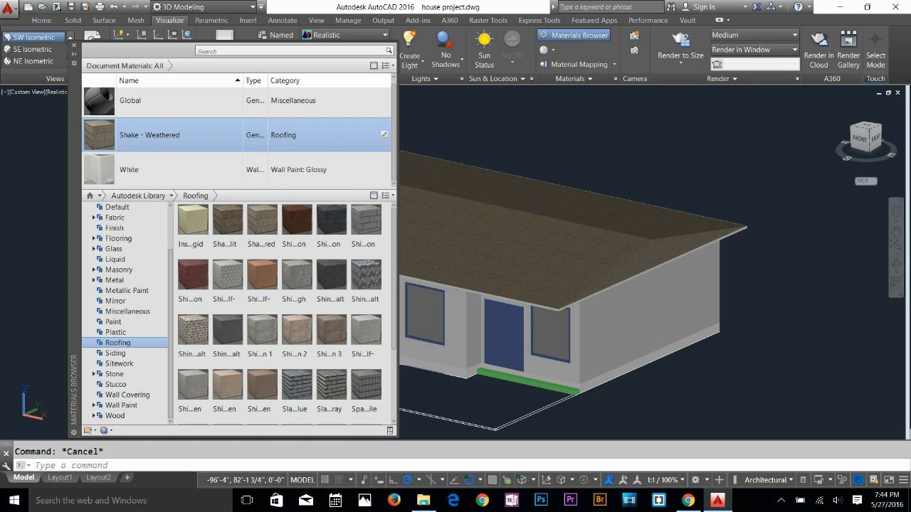
left_click(489, 267)
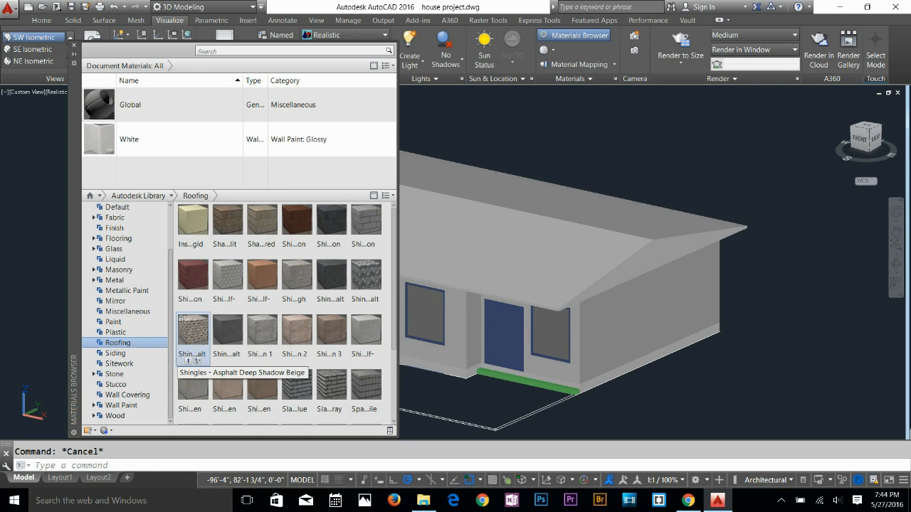
Apply the Shingles - Asphalt Deep Shadow Beige roofing material to the gable roof
left_click(527, 249)
left_click(193, 329)
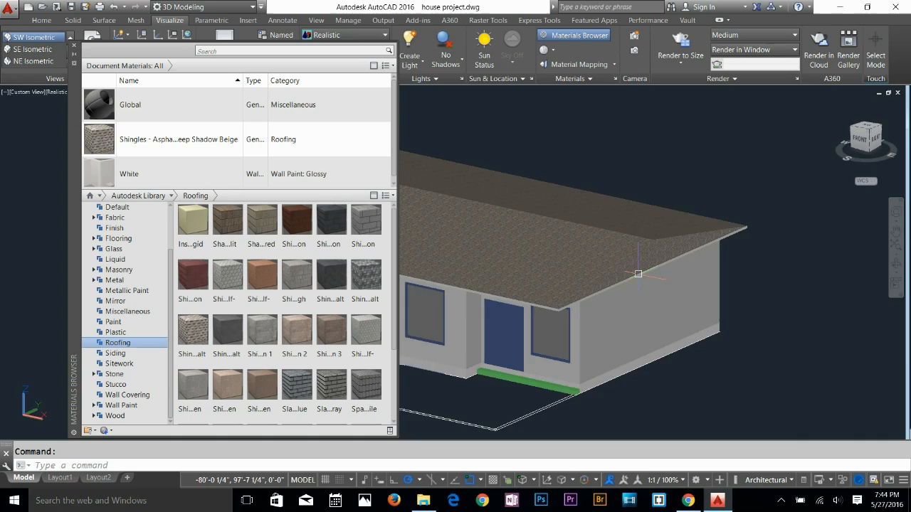
scroll(610, 274, "up", 5)
scroll(611, 271, "down", 5)
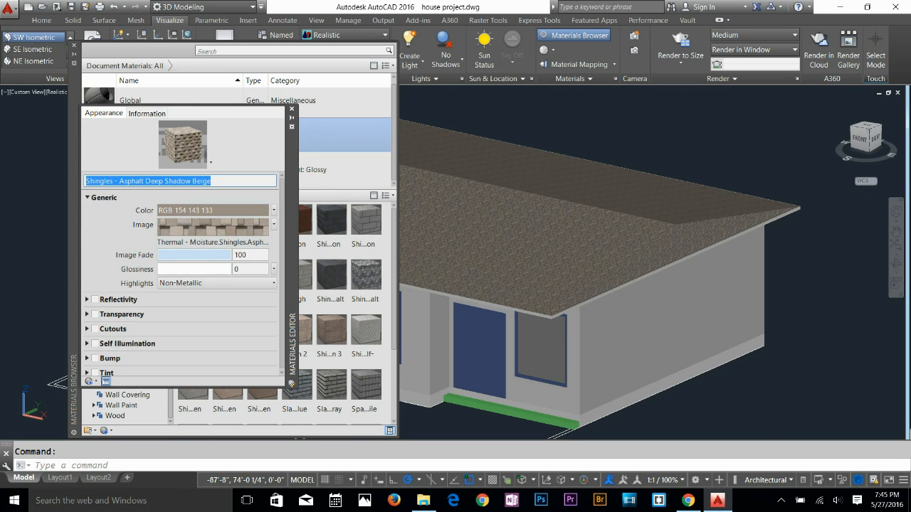
Set the shingle texture's sample width to 4'-4" with proportional height, check the roof pattern and close the material and texture editors
left_click(212, 226)
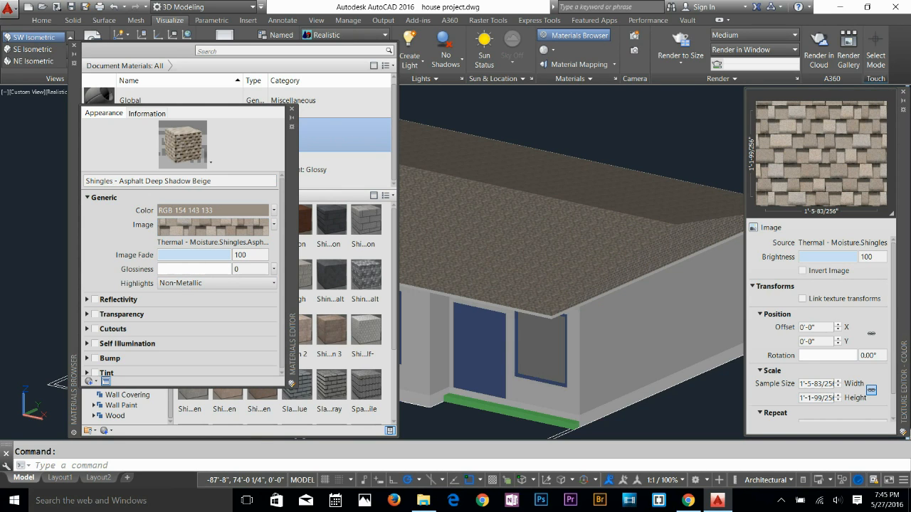
left_click(815, 384)
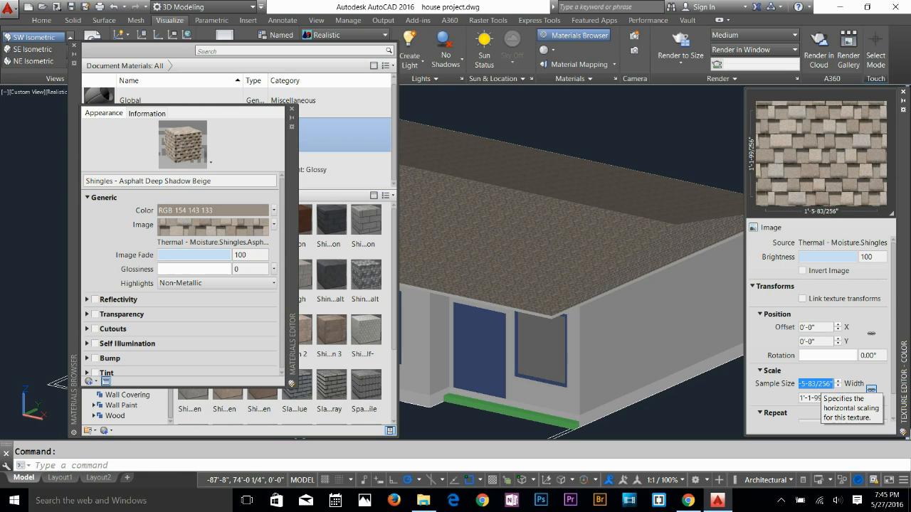
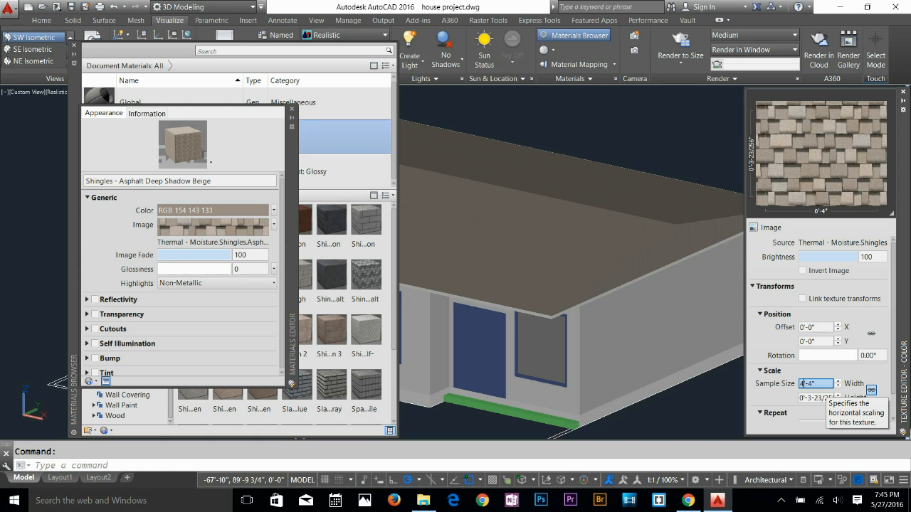
key("Tab")
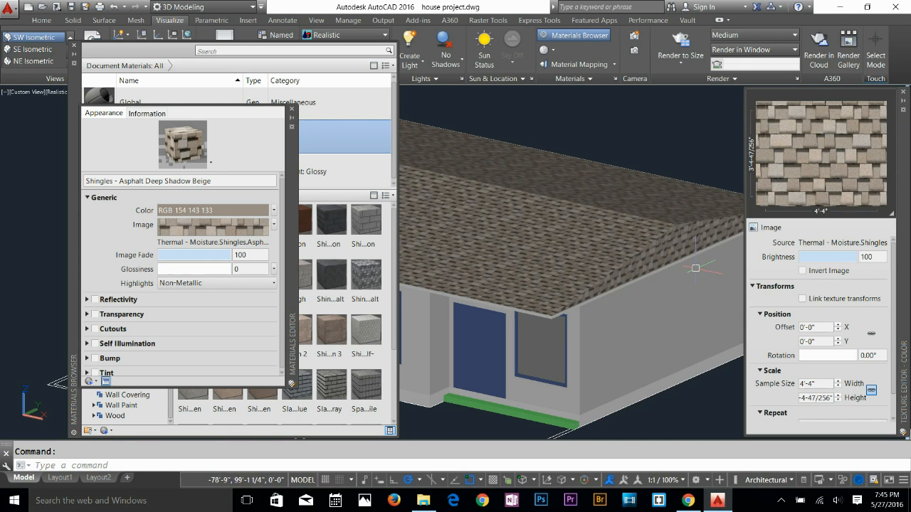
scroll(608, 264, "up", 5)
scroll(609, 256, "down", 5)
middle_click_drag(605, 299, 732, 306, "shift")
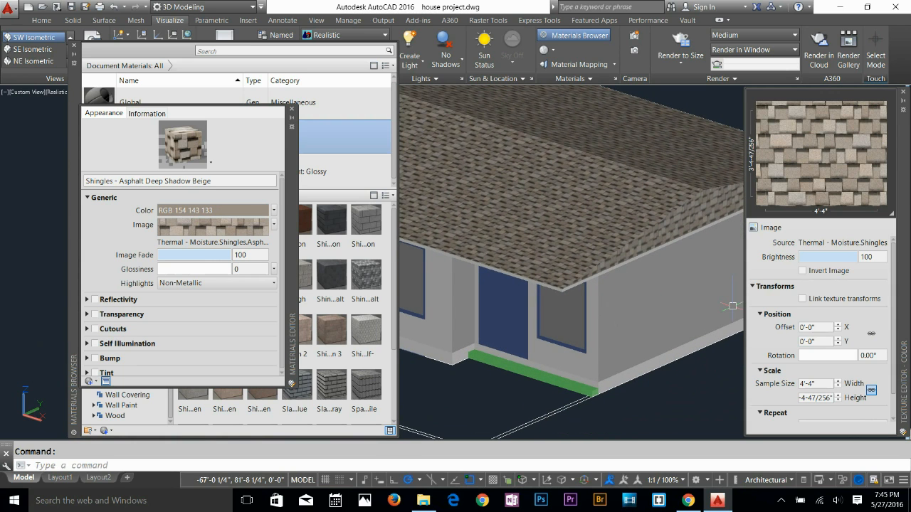
left_click(902, 92)
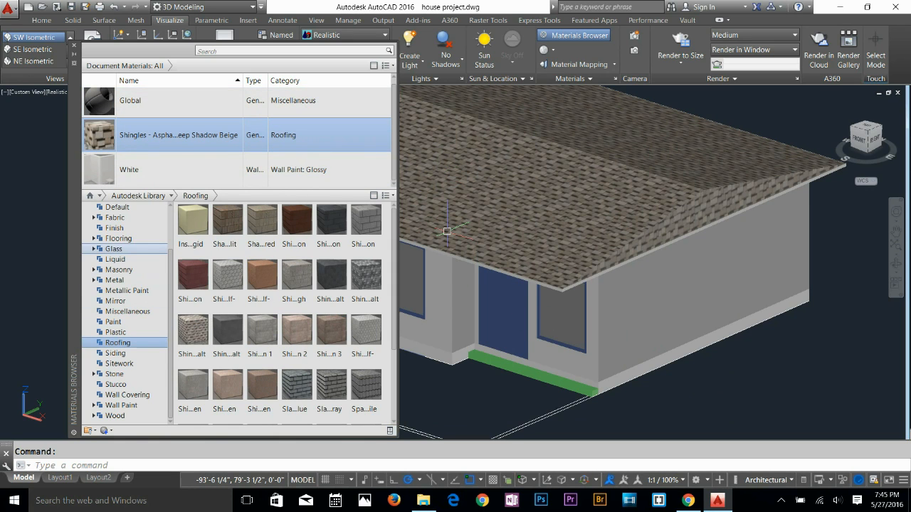
Add the Clear - Blue glass and Small Uneven Rectangular Stones - Brown materials to the document, closing the materials browser when done
left_click(114, 249)
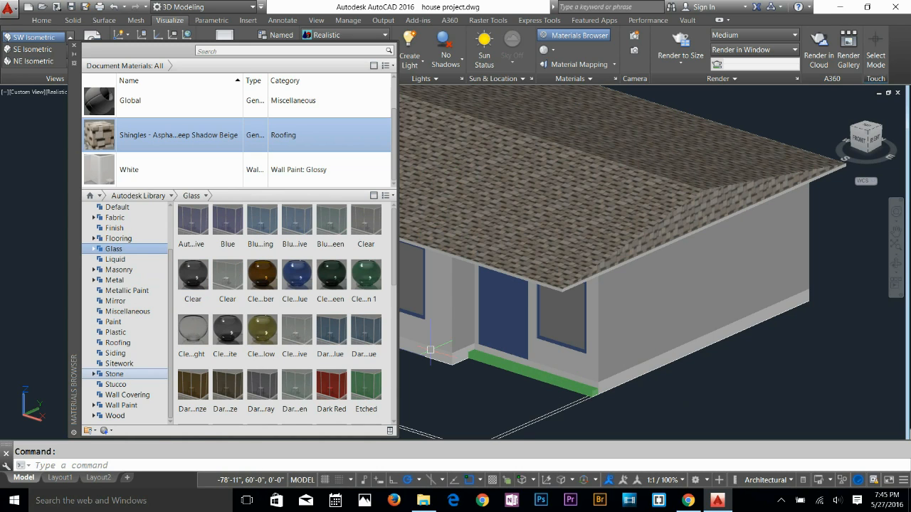
left_click(113, 374)
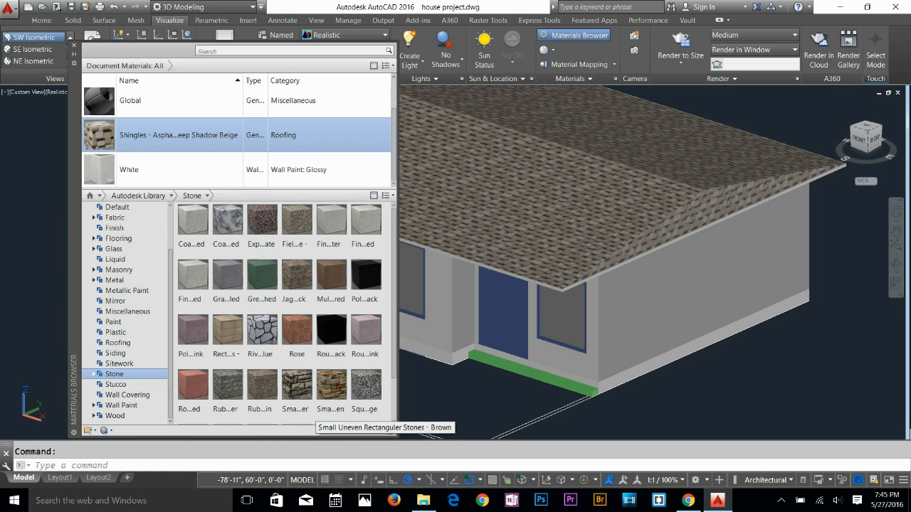
left_click(331, 387)
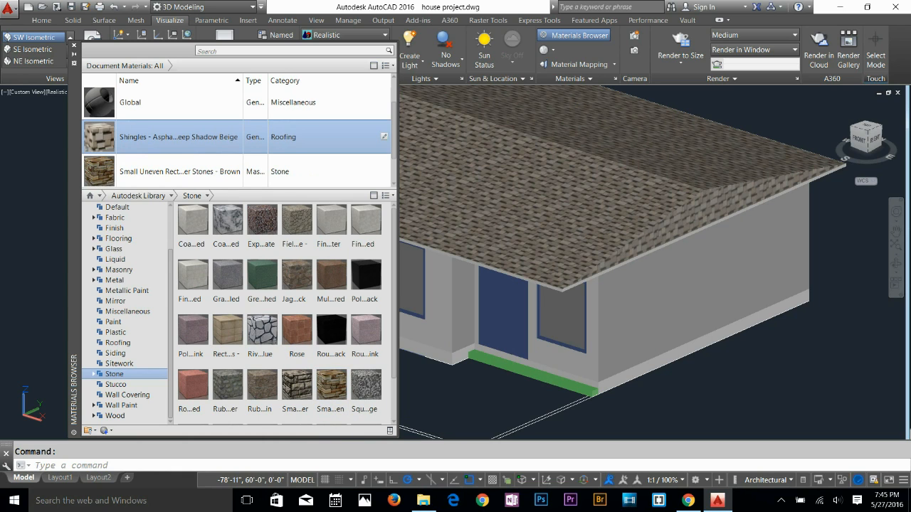
scroll(227, 340, "down", 1)
scroll(190, 252, "up", 1)
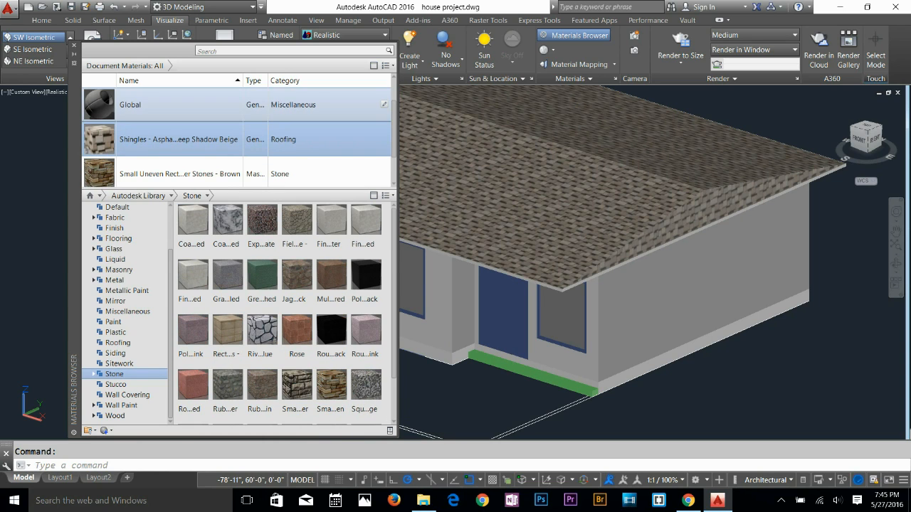
left_click(74, 45)
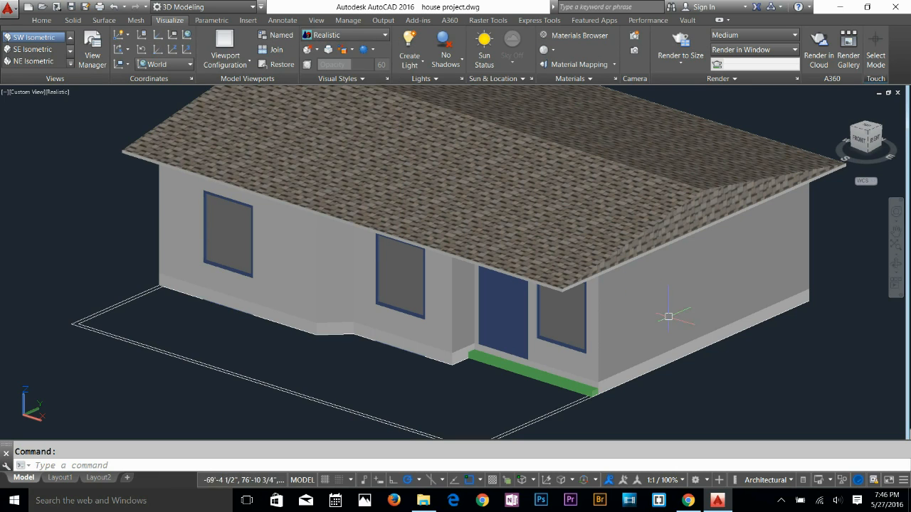
Attach Clear - Blue to the glass layer and Small Uneven Rectangular Stones - Brown to the foundation layer
left_click(573, 78)
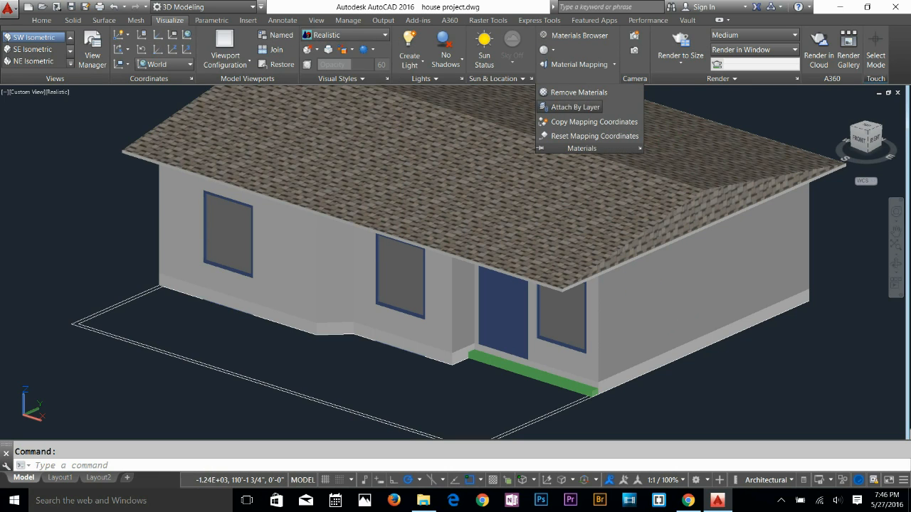
left_click(573, 107)
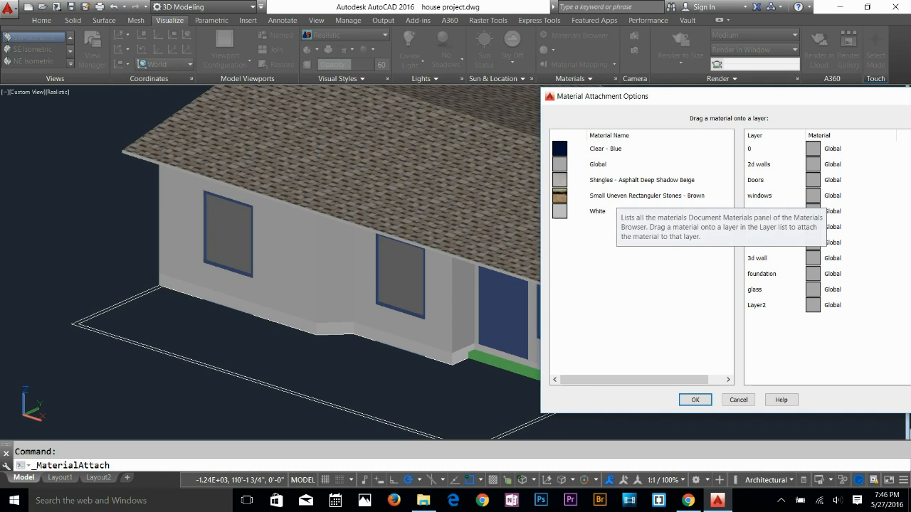
left_click_drag(616, 148, 758, 289)
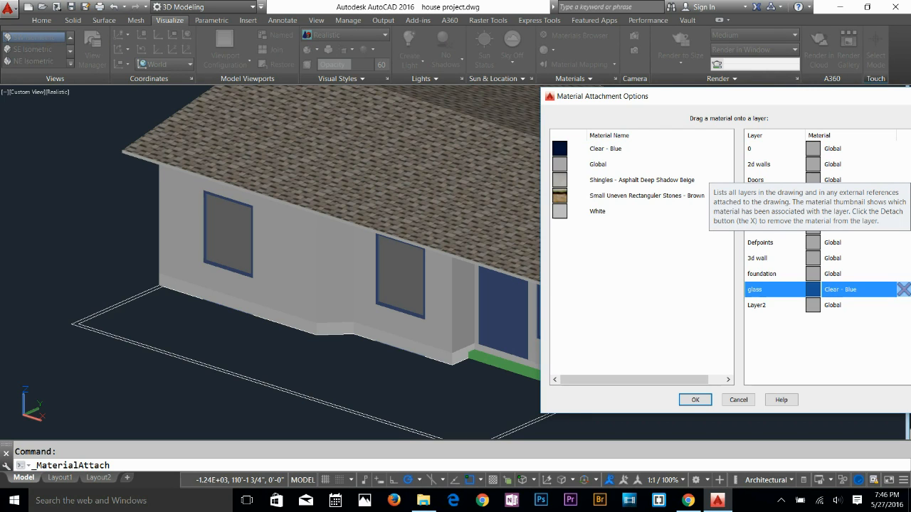
left_click_drag(825, 101, 774, 127)
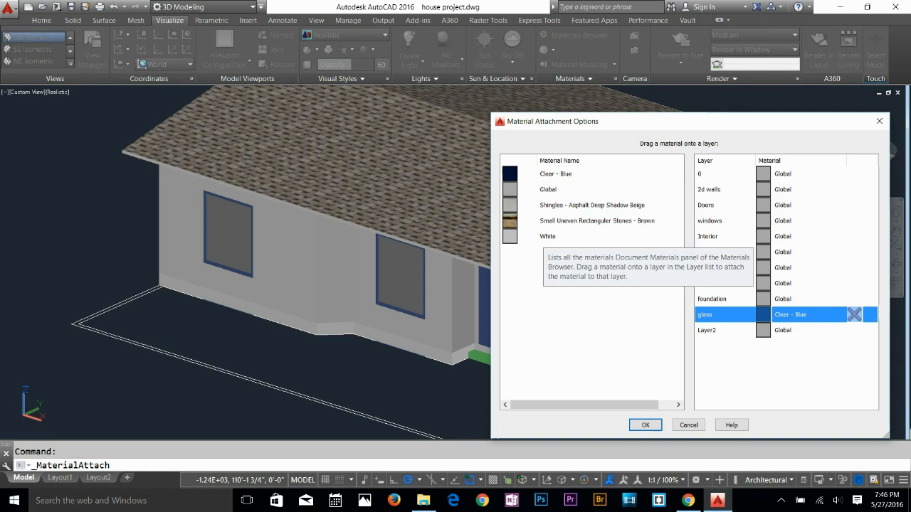
left_click_drag(543, 220, 712, 298)
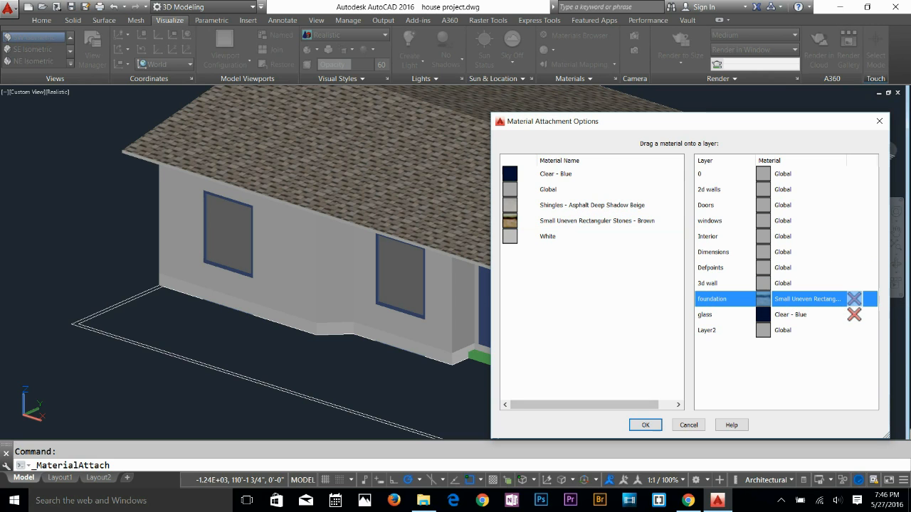
left_click(644, 424)
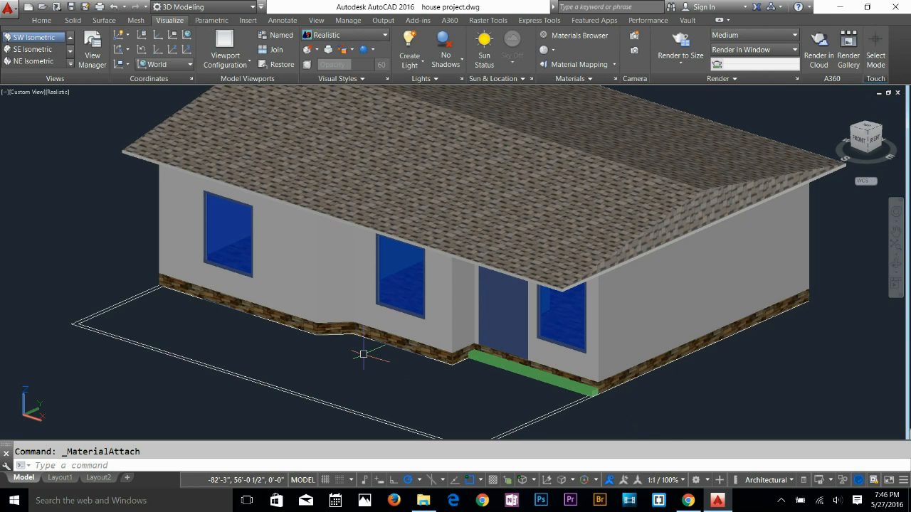
left_click(499, 324)
key("Escape")
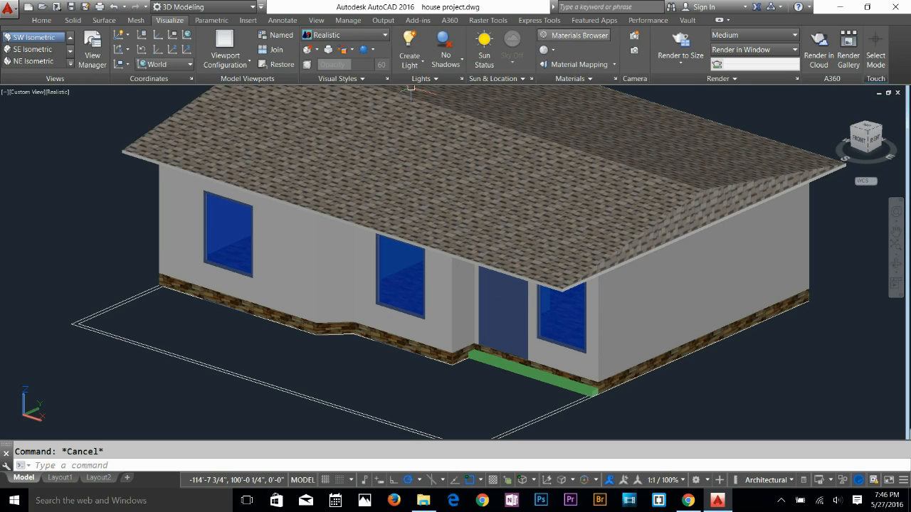
Browse the Wood material library and inspect the properties of Yellow Pine - Solid Stained Dark Medium Gloss
left_click(575, 35)
left_click(114, 415)
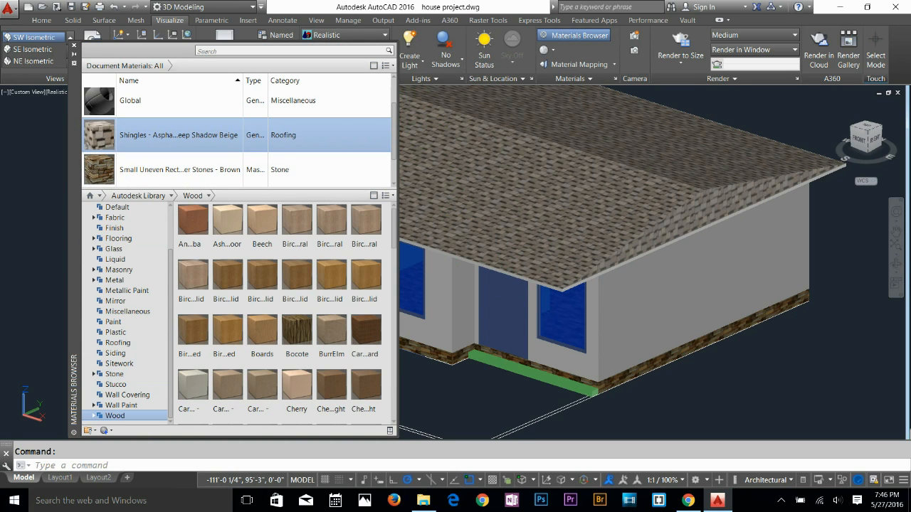
scroll(261, 412, "down", 5)
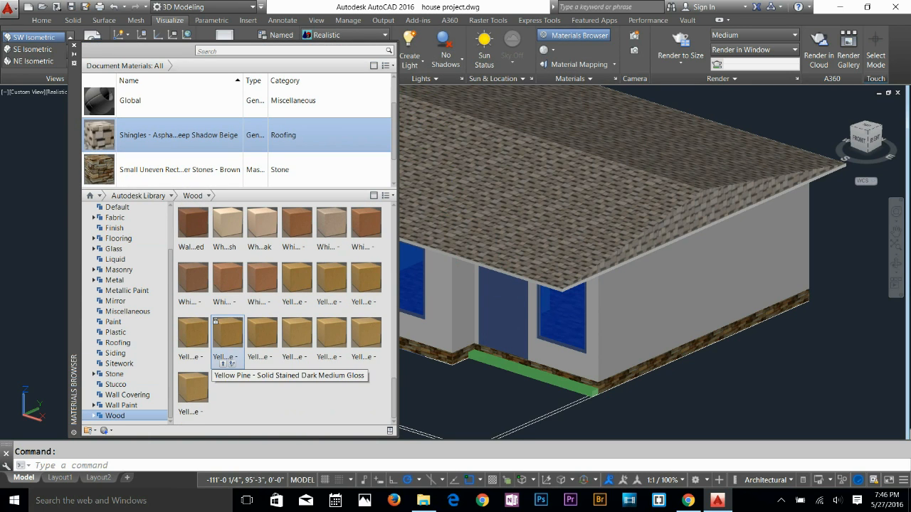
scroll(296, 342, "up", 1)
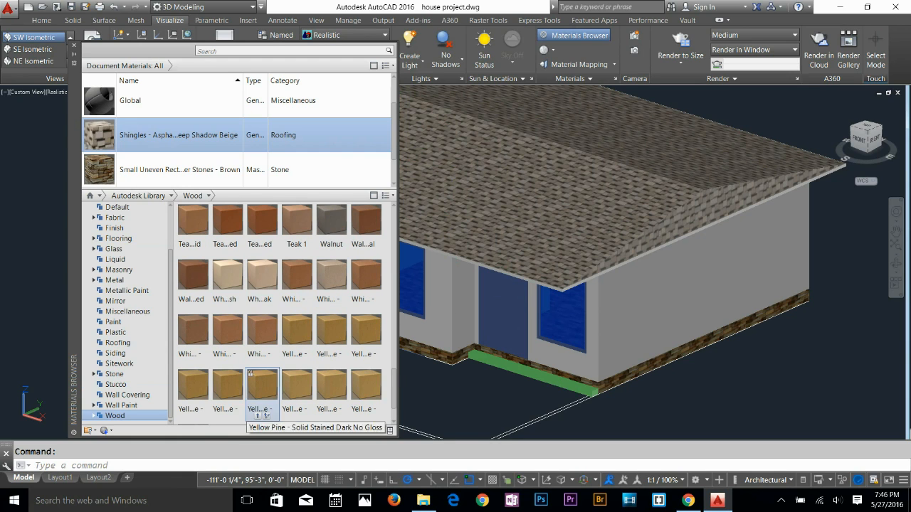
left_click(389, 429)
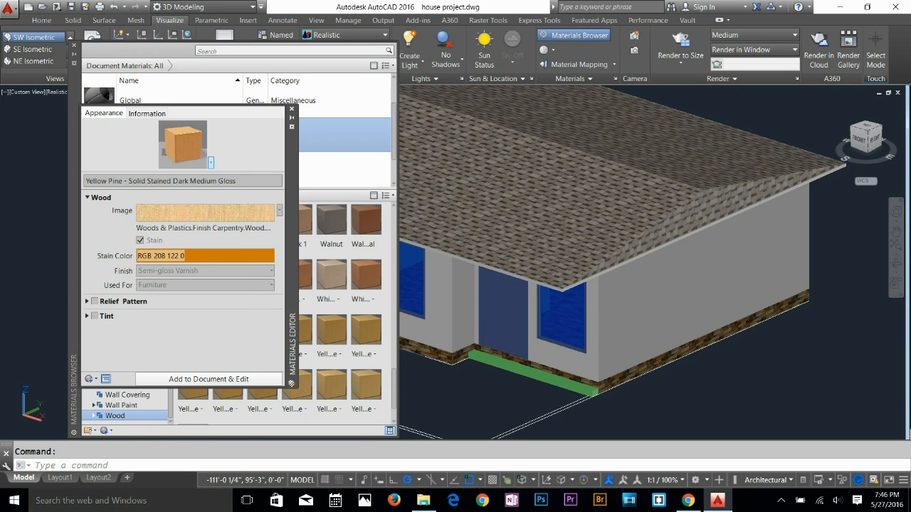
left_click_drag(292, 341, 798, 347)
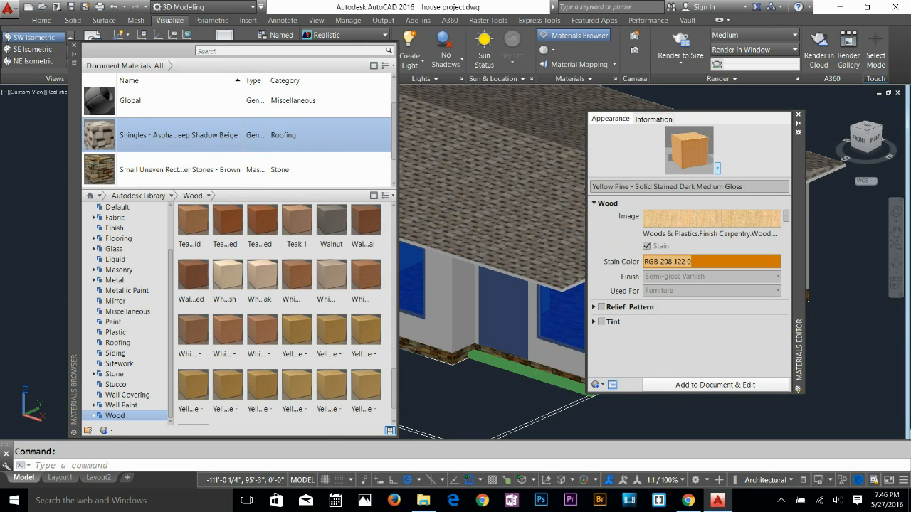
left_click(798, 114)
key("Escape")
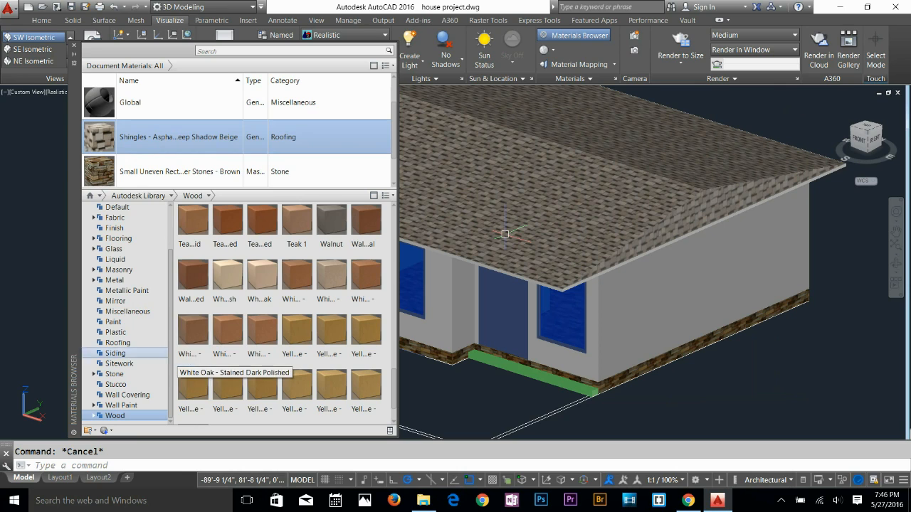
Add the Andiroba wood material to the document and open it for editing, leaving its color selection unchanged
scroll(227, 335, "up", 10)
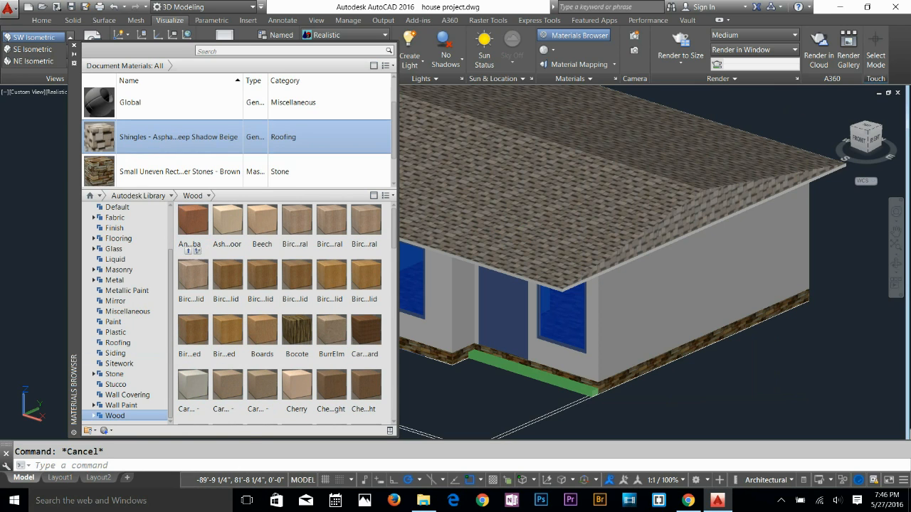
scroll(236, 153, "down", 1)
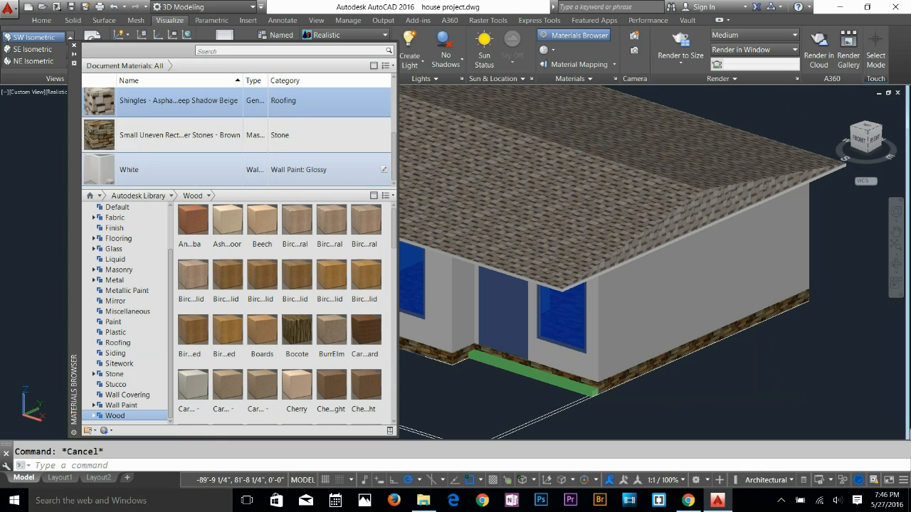
scroll(236, 153, "up", 3)
double_click(237, 105)
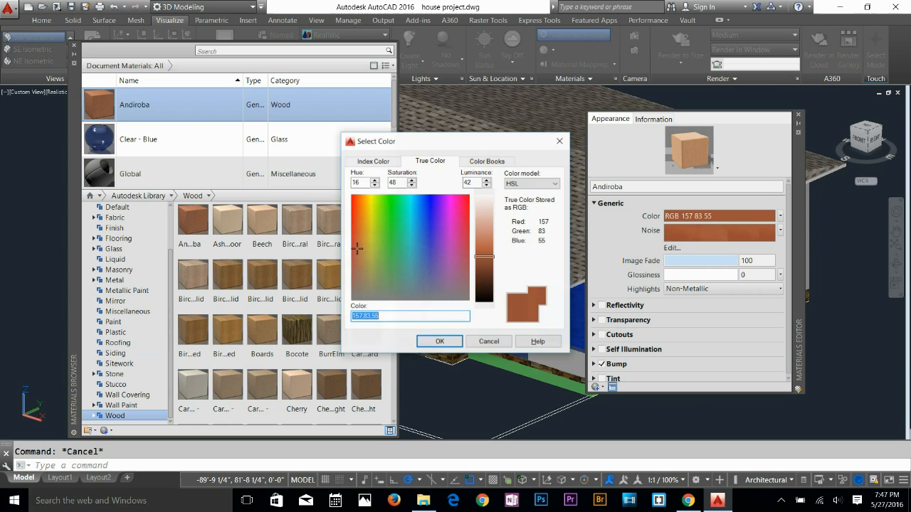
key("Escape")
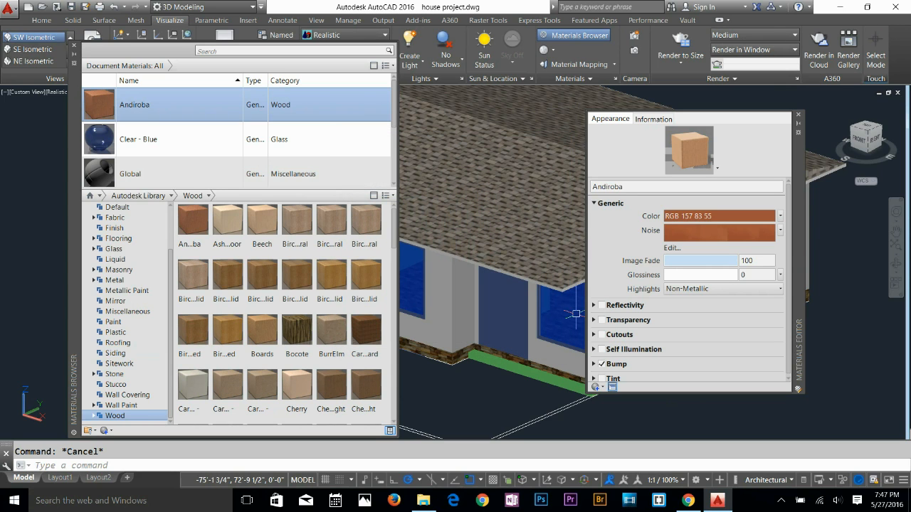
Open the Andiroba material's noise texture for editing and display the settings of its Color 1 image
left_click(593, 203)
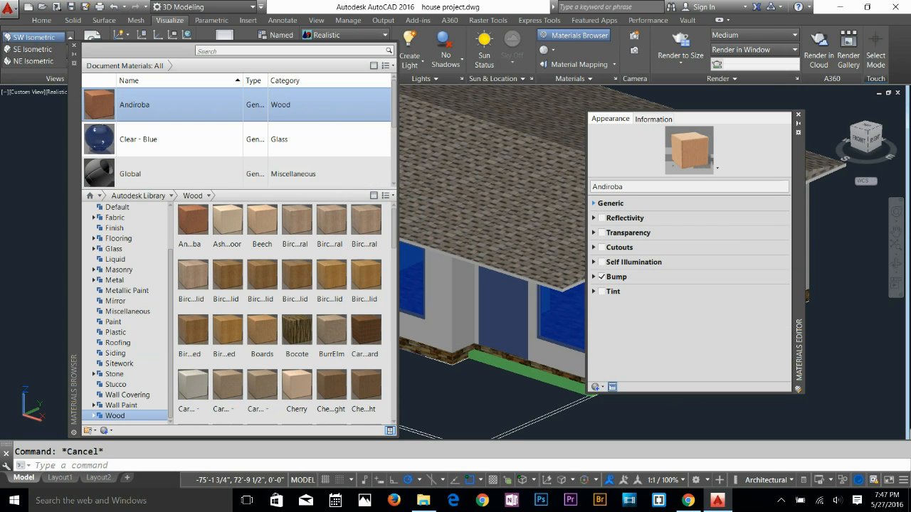
left_click(593, 204)
left_click(718, 232)
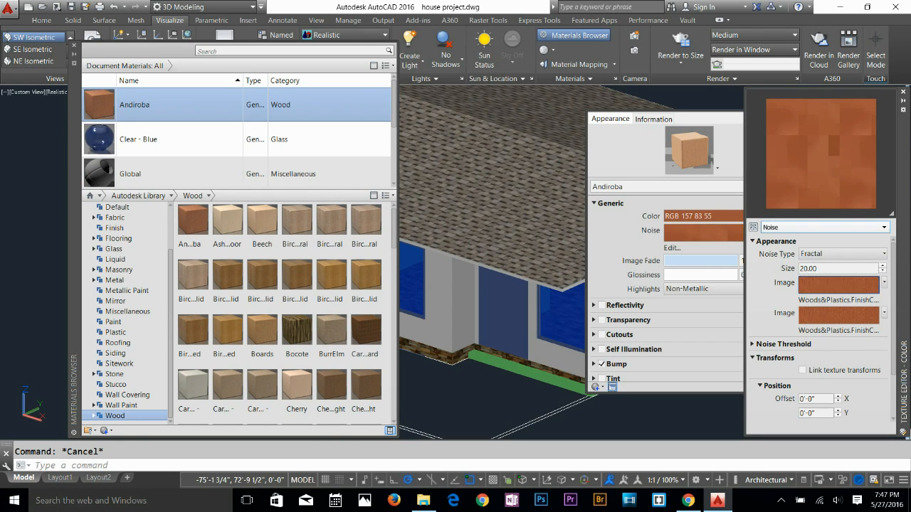
left_click(838, 283)
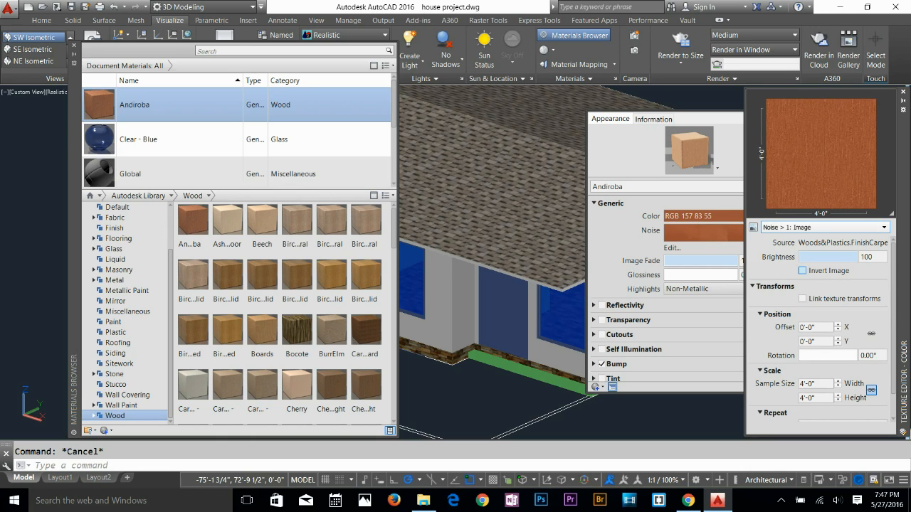
left_click(824, 227)
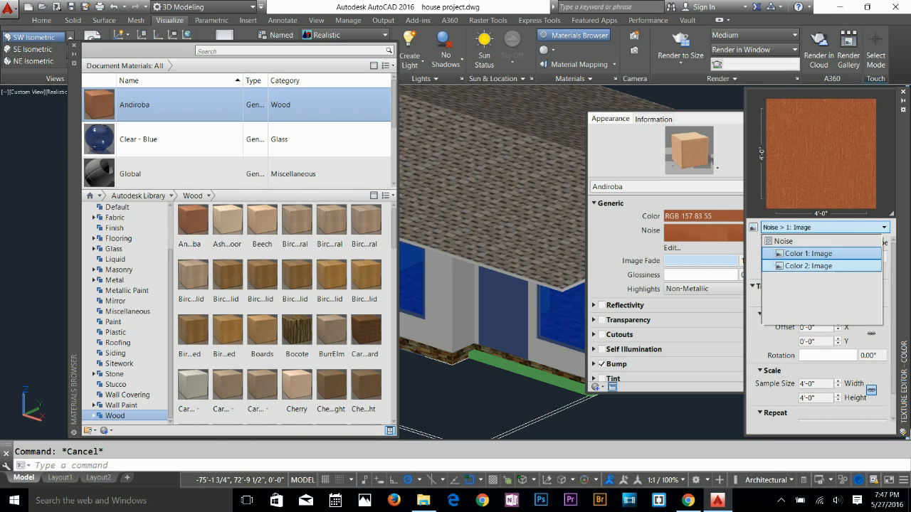
left_click(808, 253)
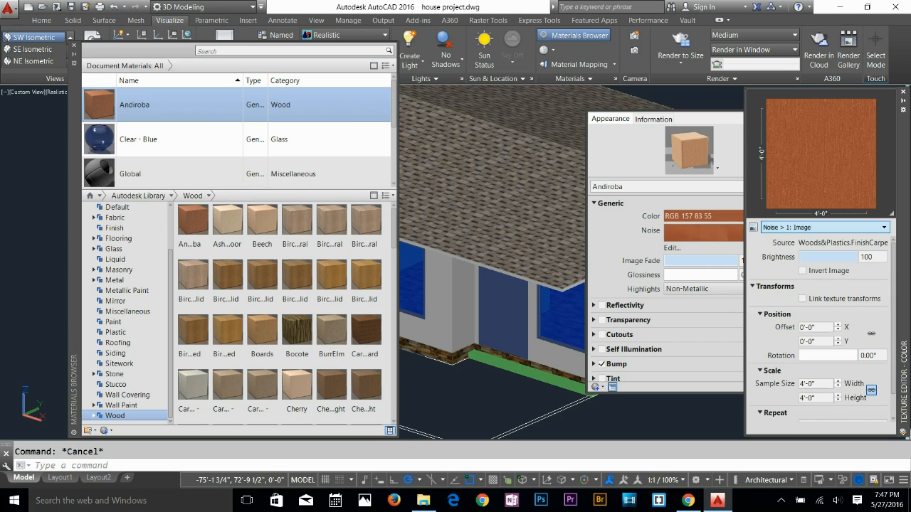
left_click_drag(904, 284, 578, 245)
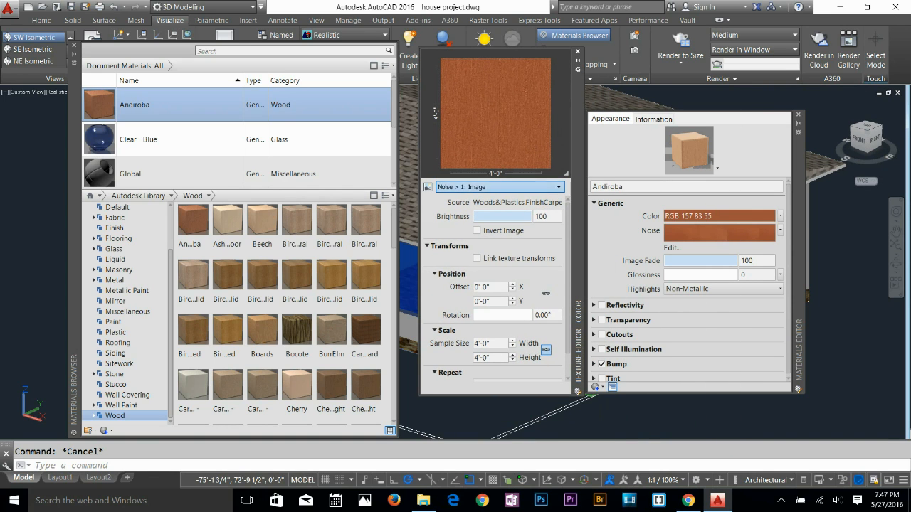
Set the Color 1 image's Y offset to -0'-1/256" and its linked sample size to 4'-1/256"
left_click(498, 186)
left_click(498, 214)
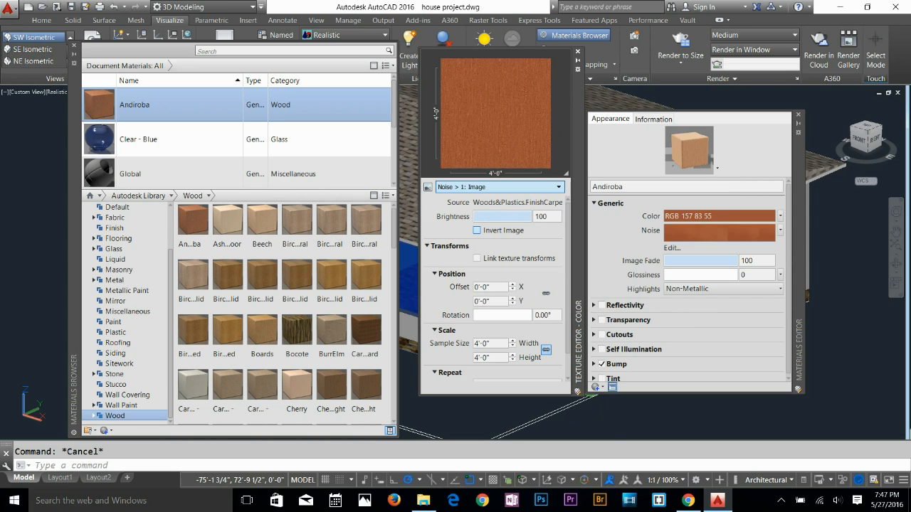
scroll(491, 274, "down", 2)
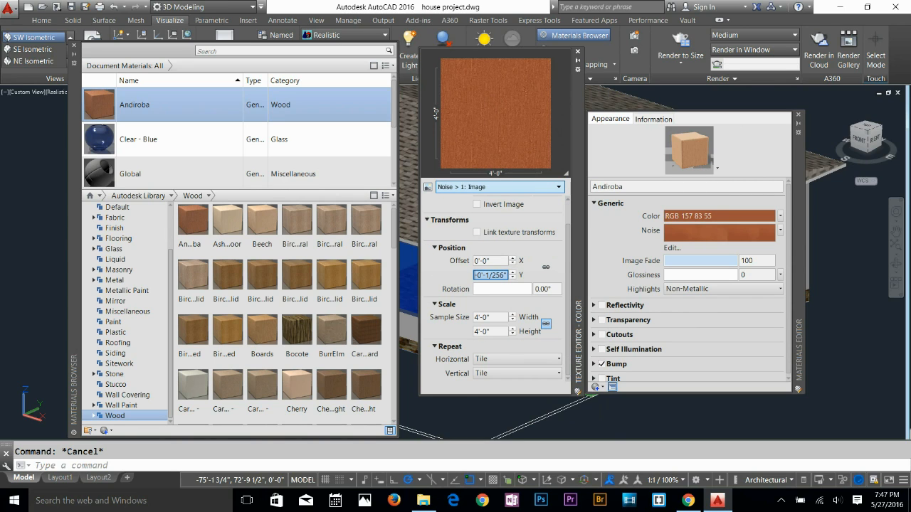
left_click(513, 329)
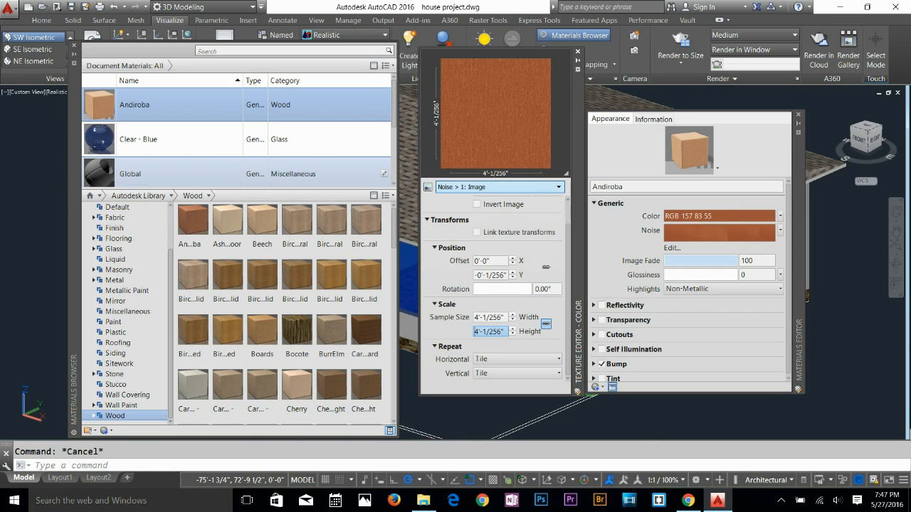
key("Return")
Review the noise texture's overall appearance settings, the types available for its first image, and that image's own properties
left_click(498, 187)
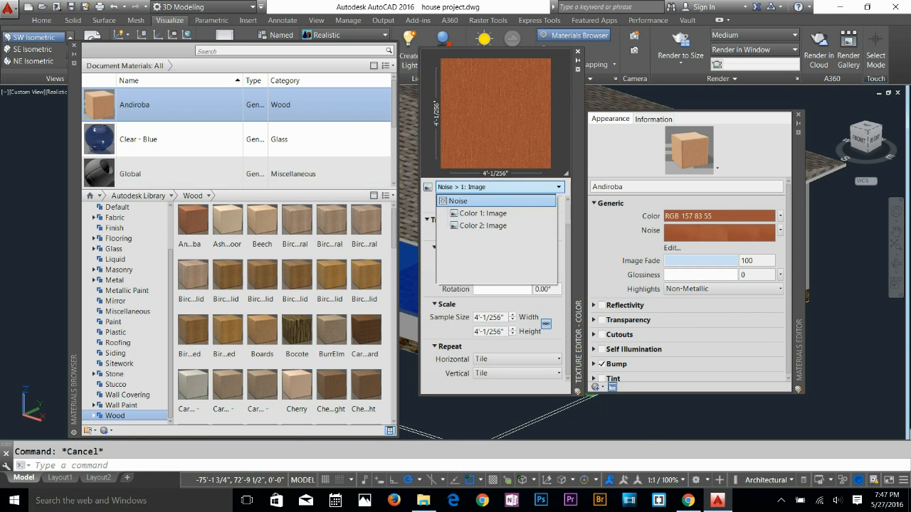
left_click(455, 201)
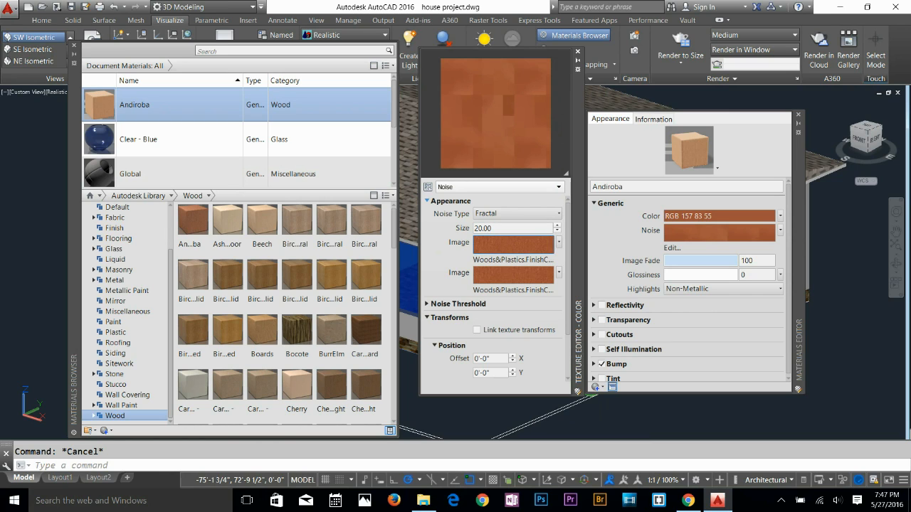
left_click(559, 242)
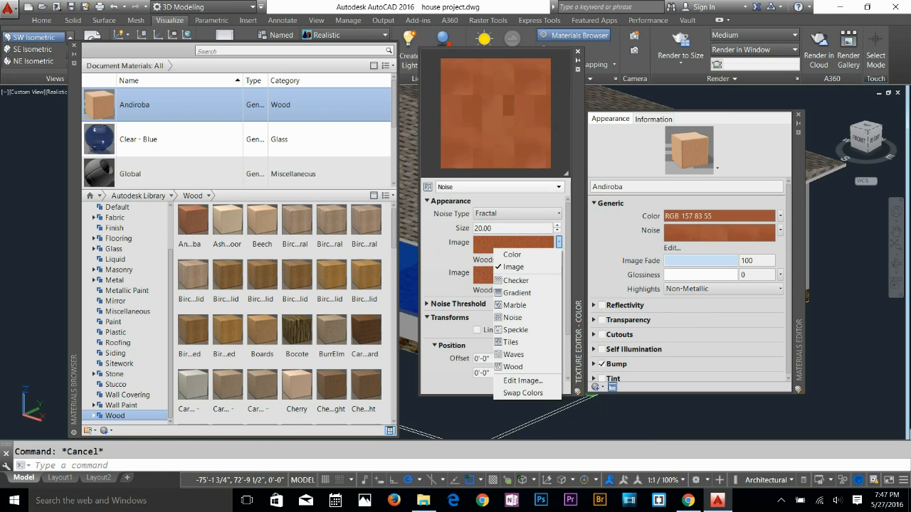
left_click(522, 380)
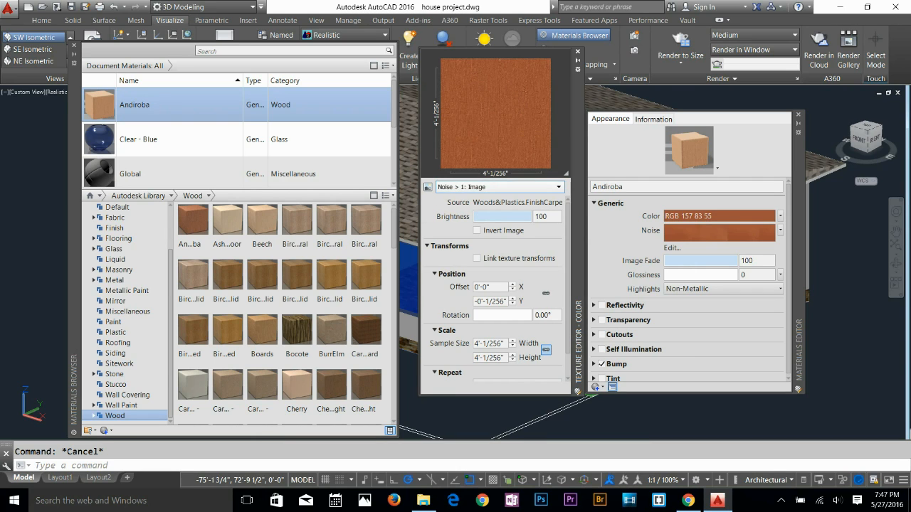
left_click(498, 186)
left_click(455, 199)
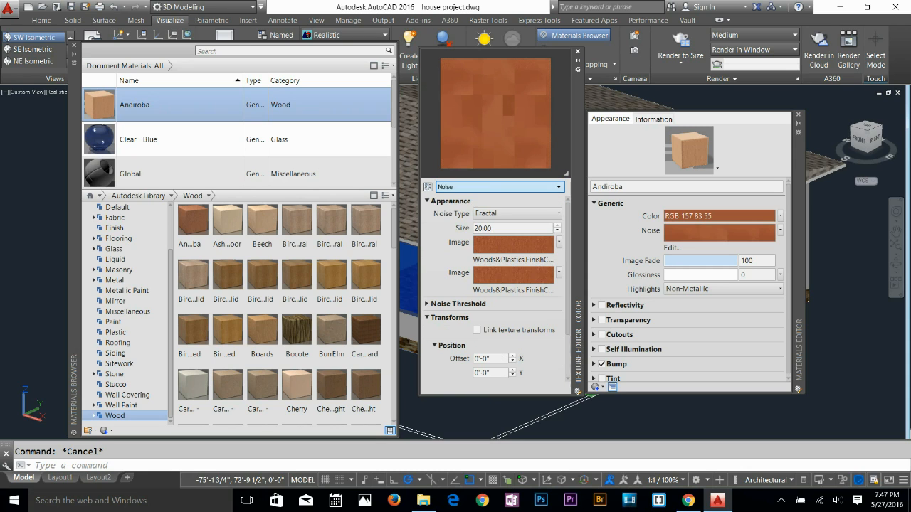
Set the Color 1 image's Y offset to 0'-1/128", closing the texture and material editors when done
left_click(512, 186)
left_click(526, 210)
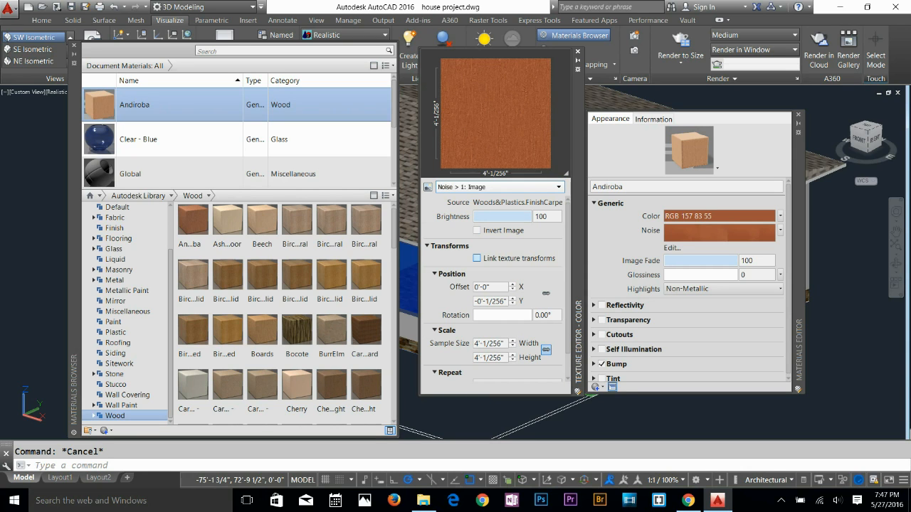
scroll(498, 288, "down", 2)
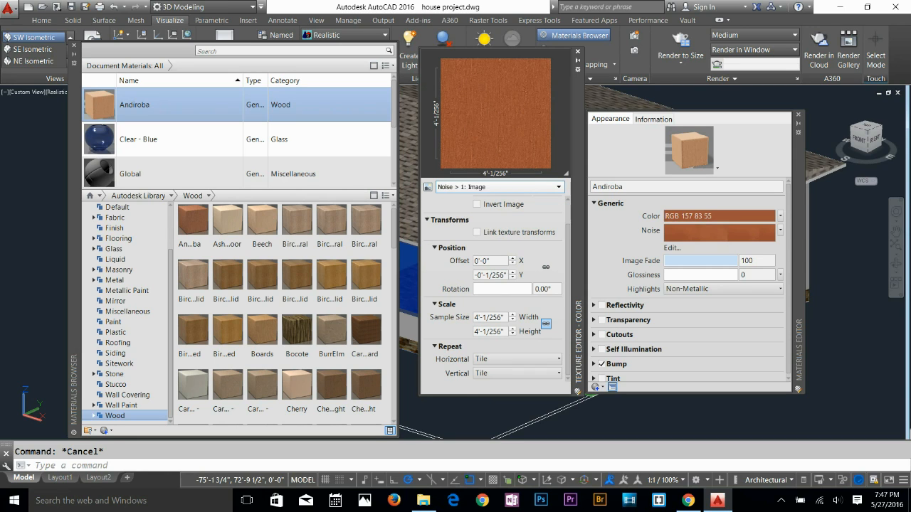
triple_click(512, 272)
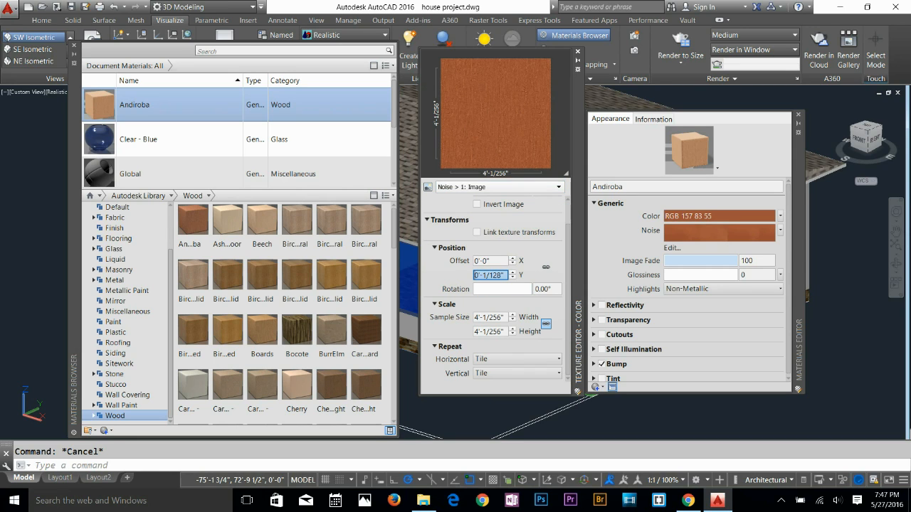
scroll(498, 288, "up", 2)
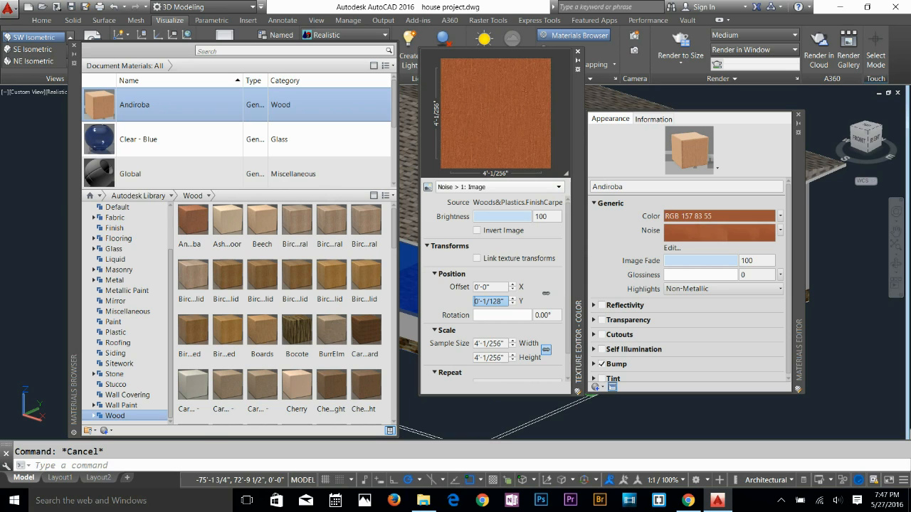
left_click(578, 52)
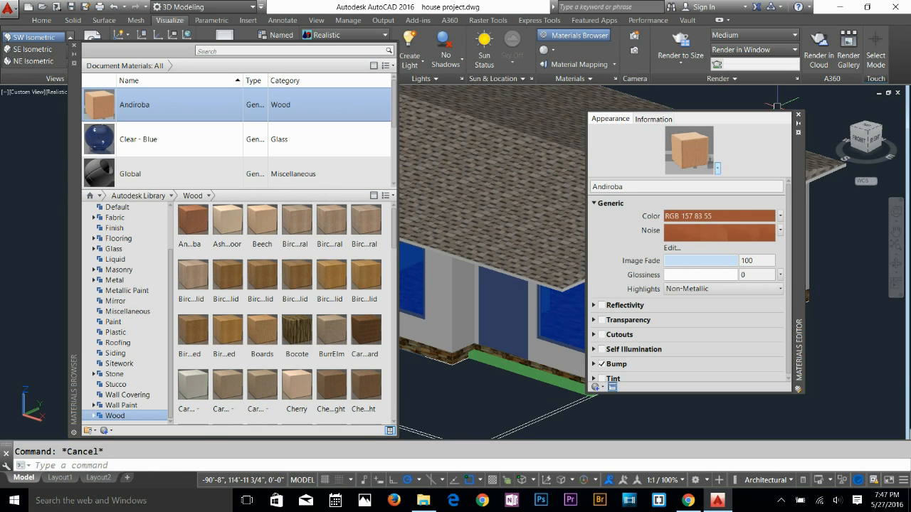
left_click(798, 114)
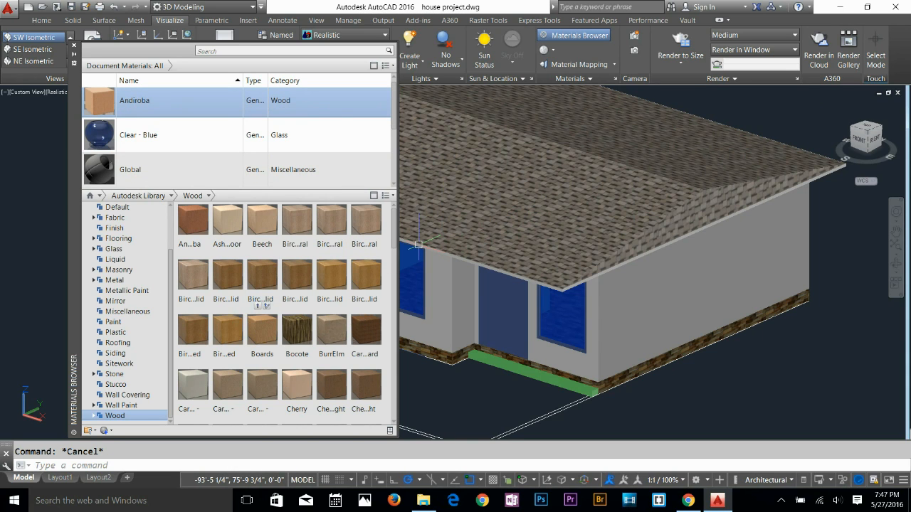
Apply the Andiroba wood to the front door and the White wall paint to the walls, closing the materials browser when done
left_click_drag(419, 246, 419, 249)
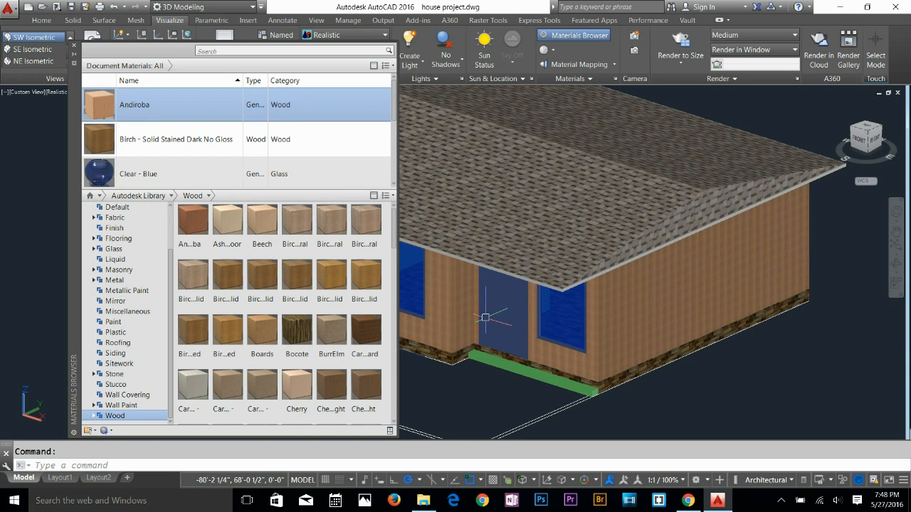
left_click(497, 331)
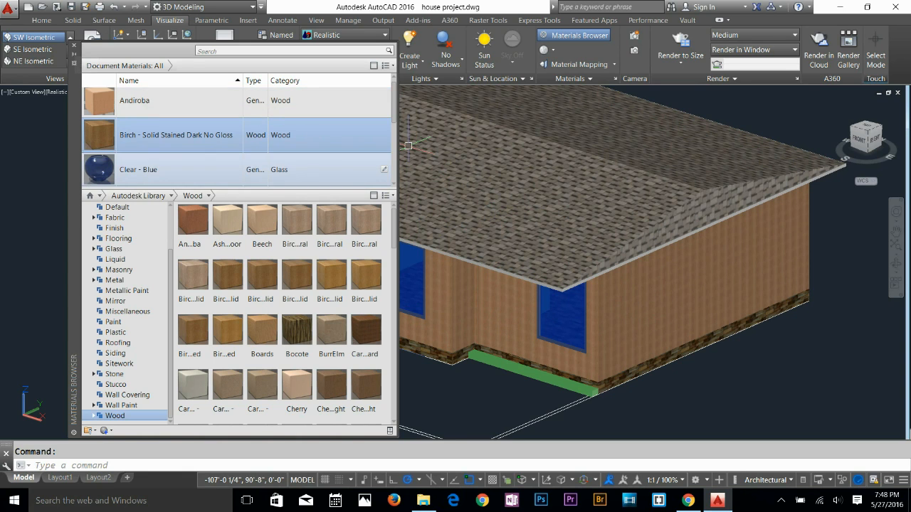
left_click_drag(129, 170, 558, 351)
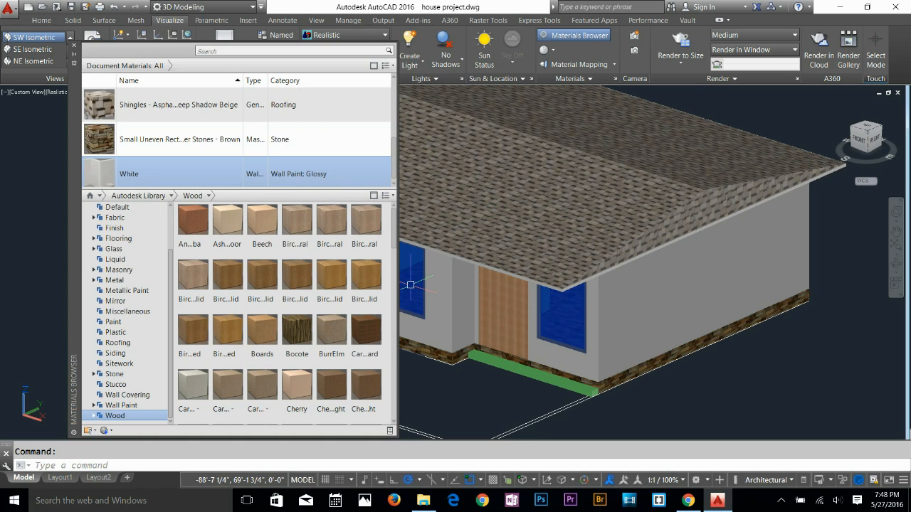
left_click(74, 45)
left_click(502, 369)
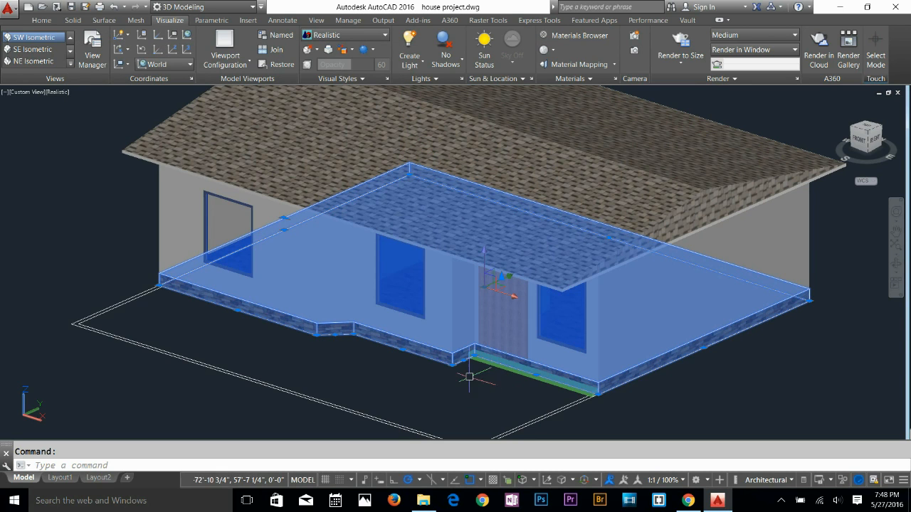
key("Escape")
left_click(495, 367)
key("Escape")
left_click(516, 372)
key("Escape")
left_click(516, 372)
key("Escape")
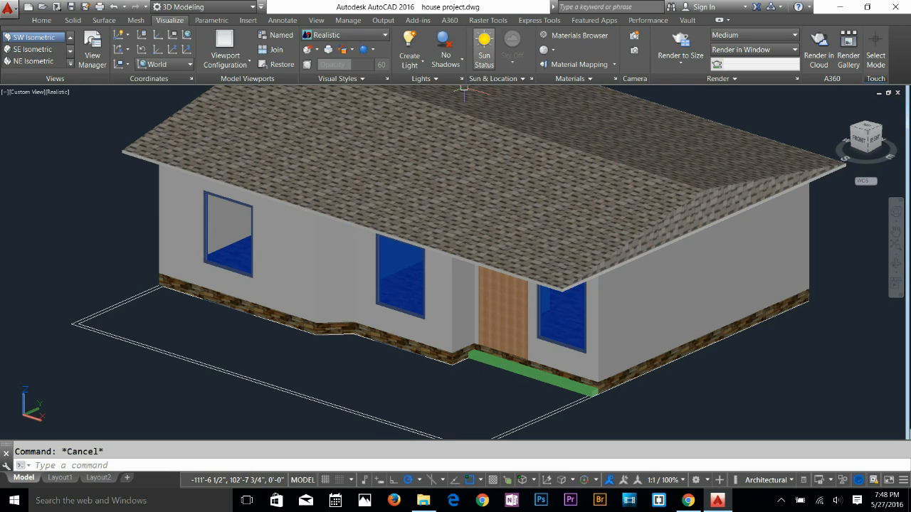
Apply Small Uneven Rectangular Stones - Brown to the green base block below the front door, closing the materials browser when done
left_click(575, 34)
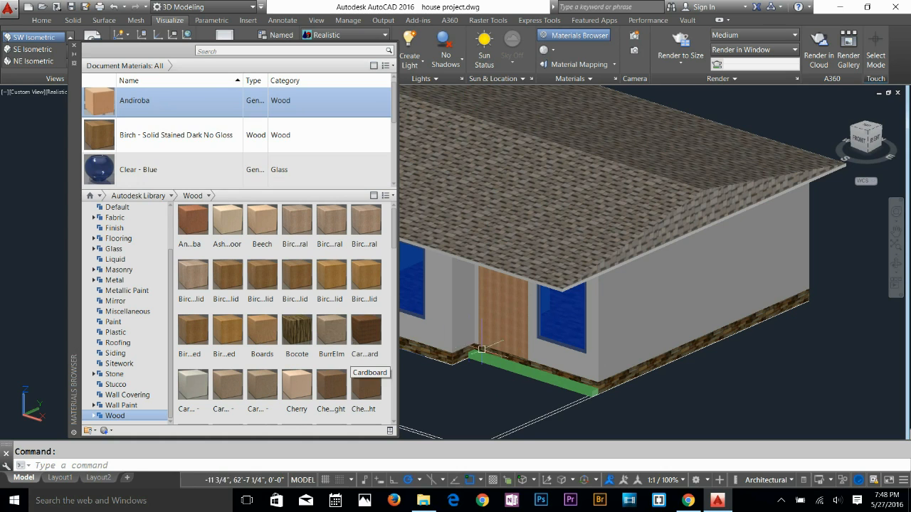
scroll(239, 135, "down", 2)
left_click_drag(404, 349, 404, 349)
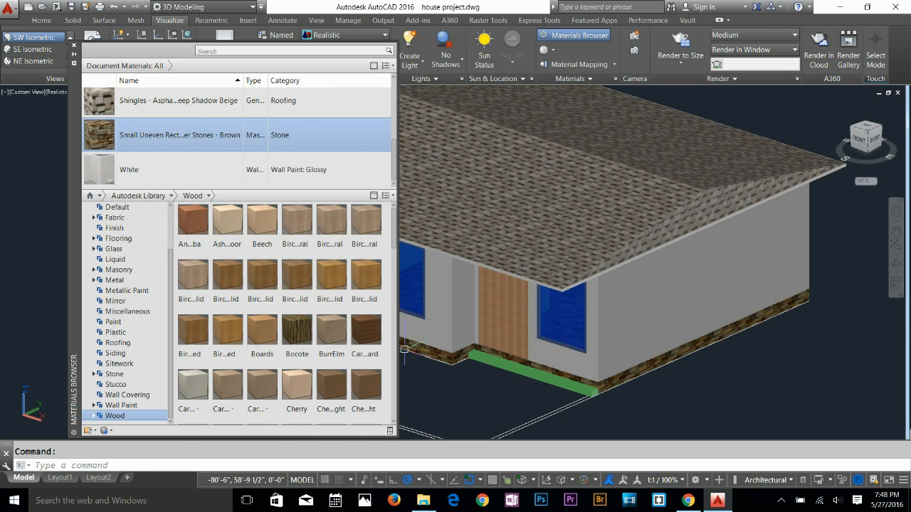
scroll(599, 399, "up", 3)
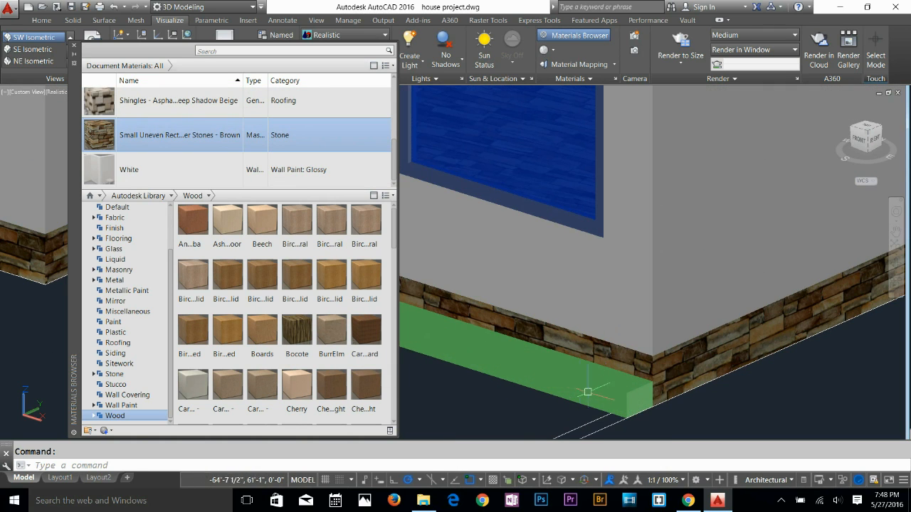
left_click(597, 391)
scroll(239, 137, "down", 2)
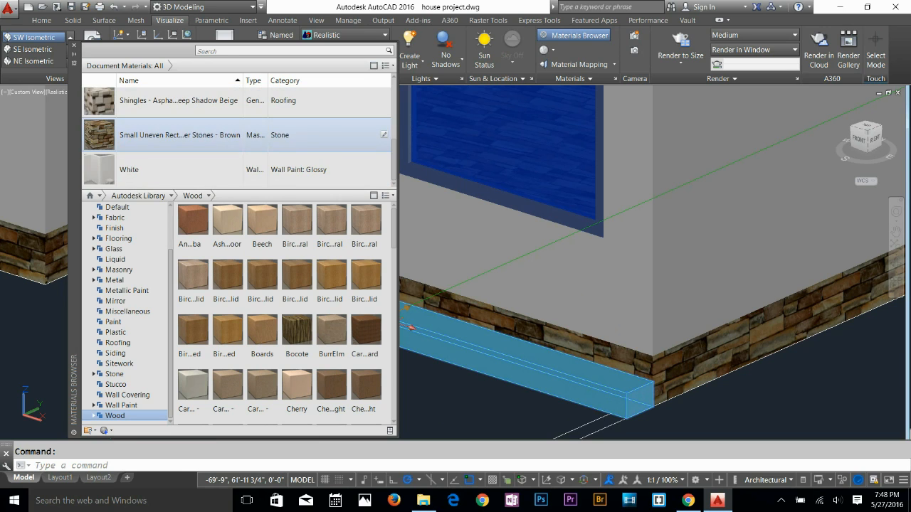
key("Escape")
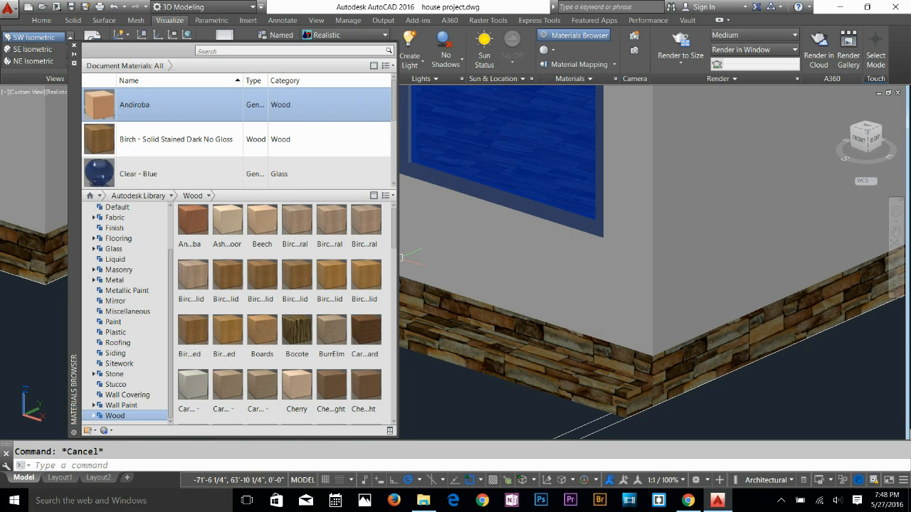
left_click(74, 45)
Erase the double-line outline on the ground in front of the house, including its short side segments
scroll(348, 275, "down", 4)
middle_click_drag(248, 237, 587, 355)
middle_click_drag(540, 334, 451, 339)
middle_click_drag(400, 358, 442, 258)
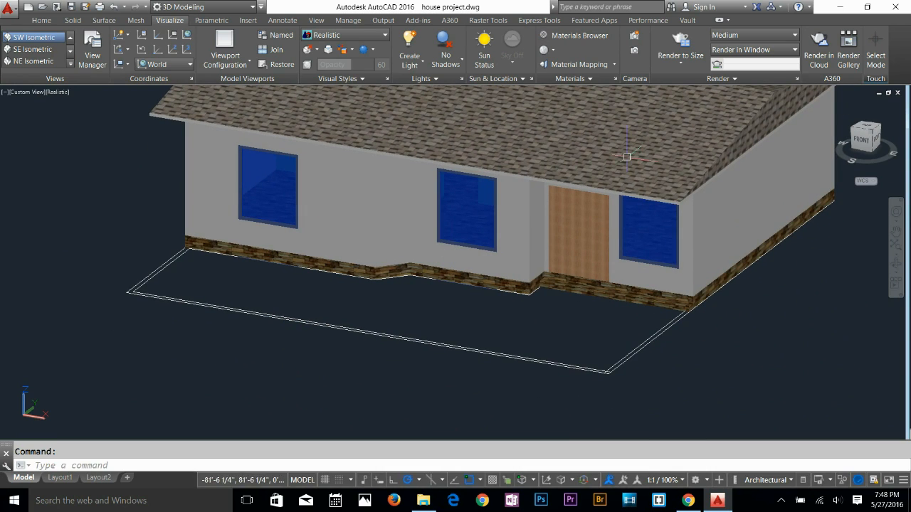
left_click(459, 367)
left_click(625, 386)
key("Escape")
left_click(638, 402)
left_click(526, 343)
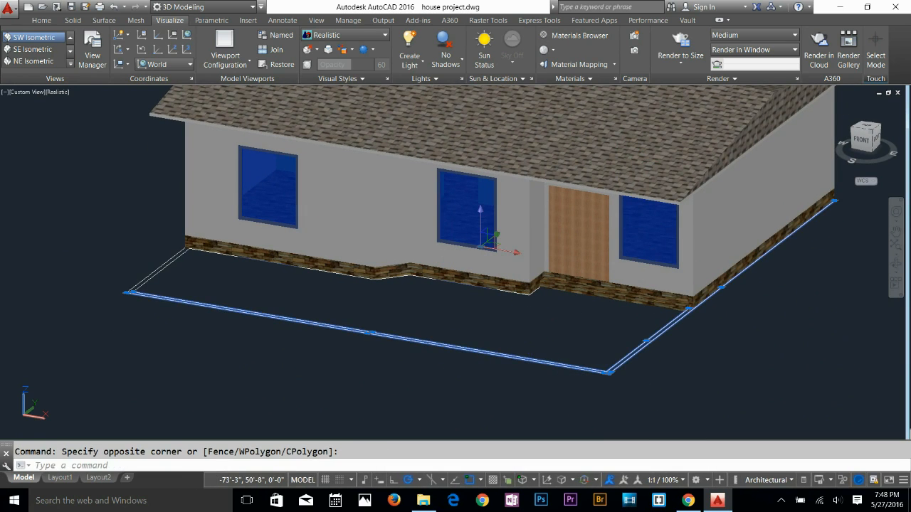
key("Delete")
left_click(167, 318)
left_click(104, 249)
key("Delete")
Erase the leftover lines along the bottom edge of the stone foundation on the front and right sides
left_click(102, 222)
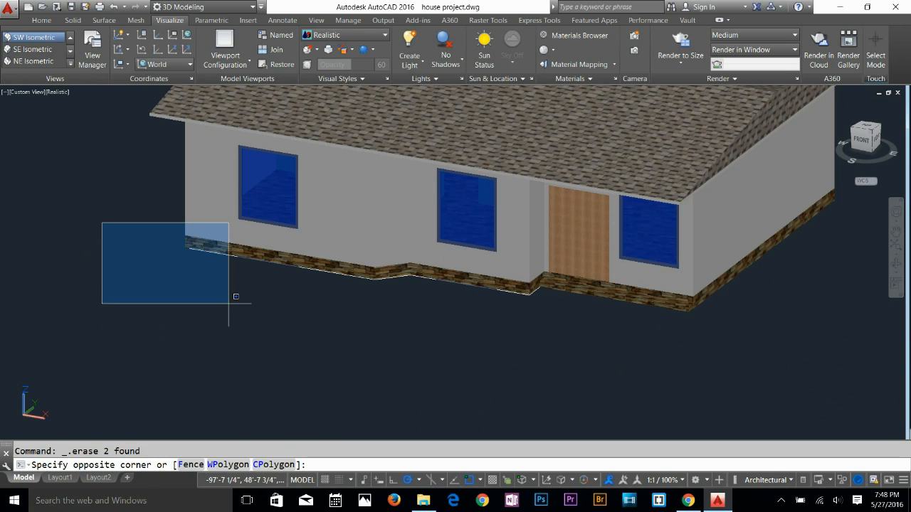
left_click(335, 325)
key("Delete")
left_click(137, 264)
left_click(559, 339)
key("Delete")
left_click(388, 319)
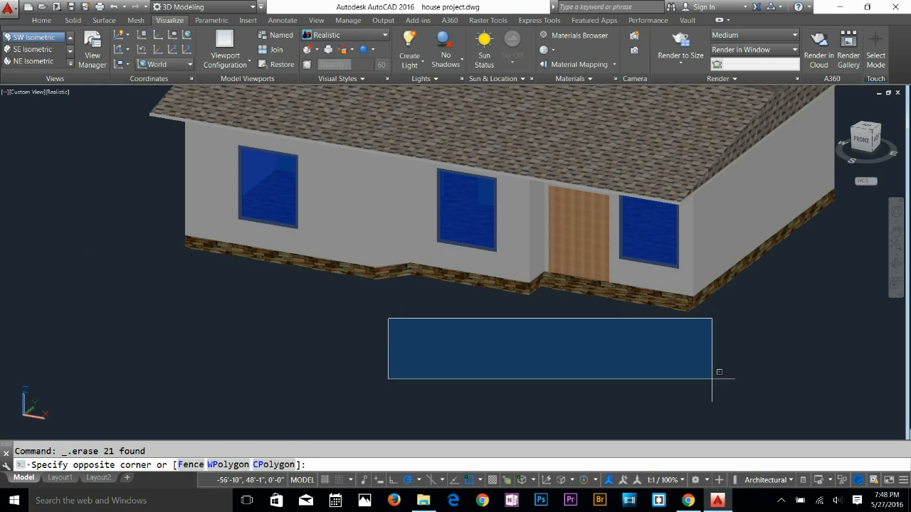
left_click(798, 252)
key("Delete")
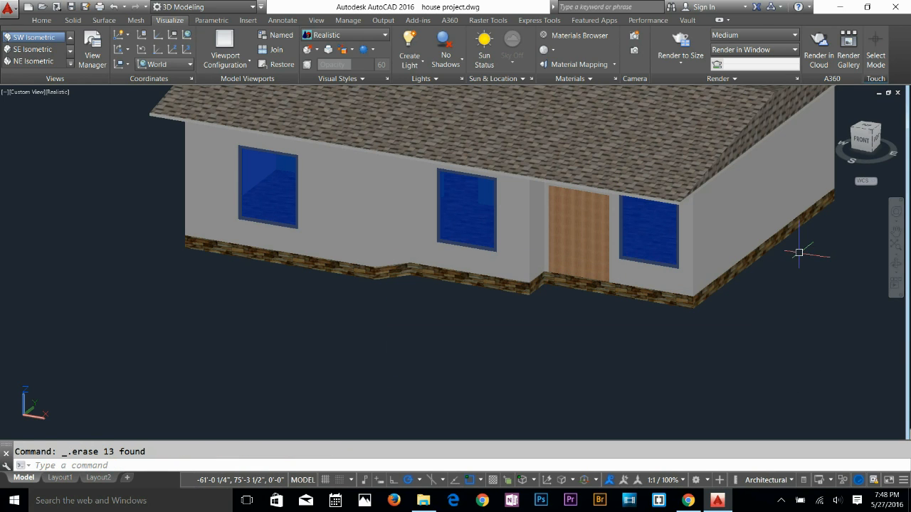
Render the house at 1280 x 720 px - HDTV and close the render window
key("ctrl+z")
mouse_move(727, 333)
middle_mouse_down()
mouse_move(665, 404)
mouse_move(680, 409)
middle_mouse_up()
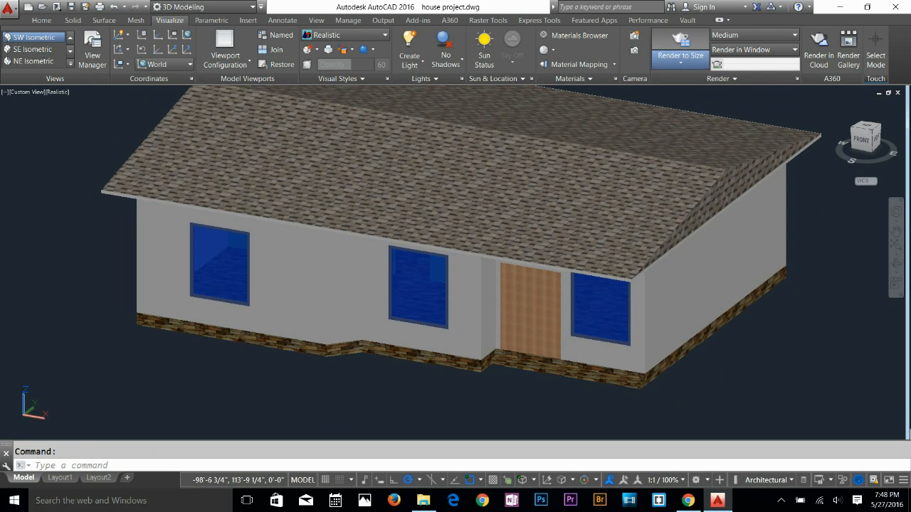
left_click(680, 62)
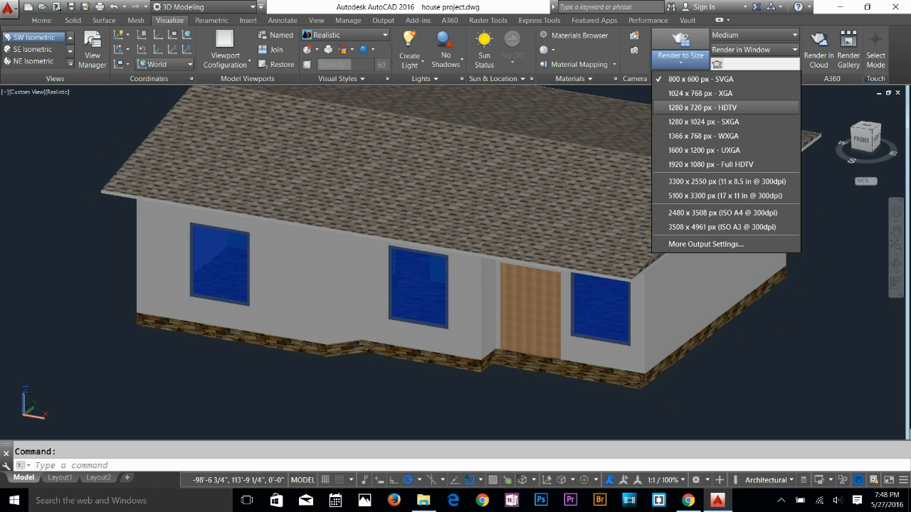
left_click(701, 107)
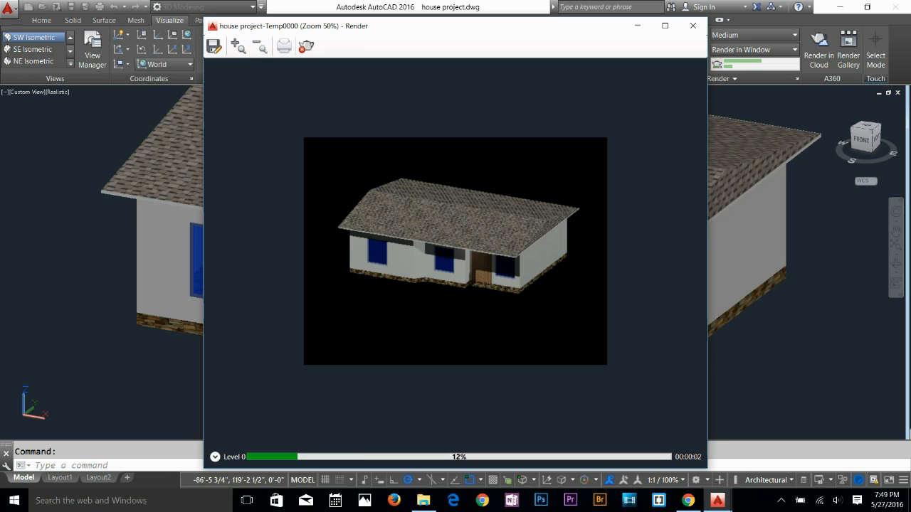
left_click(693, 26)
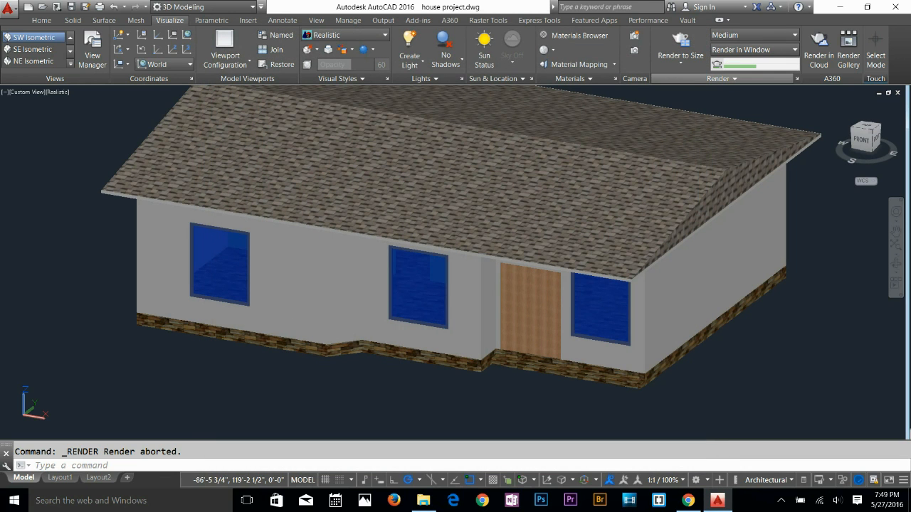
Turn on the render environment with Soft Light image-based lighting and close the environment settings
left_click(719, 78)
left_click(718, 93)
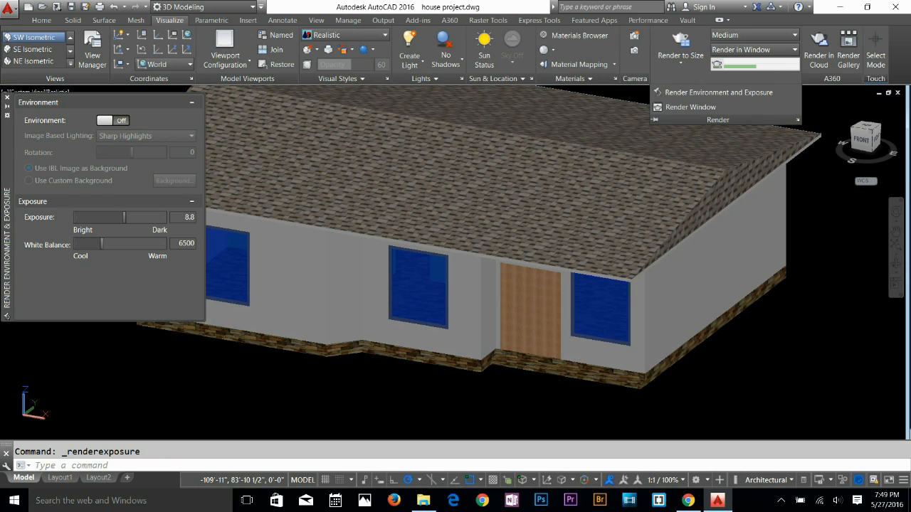
left_click(113, 121)
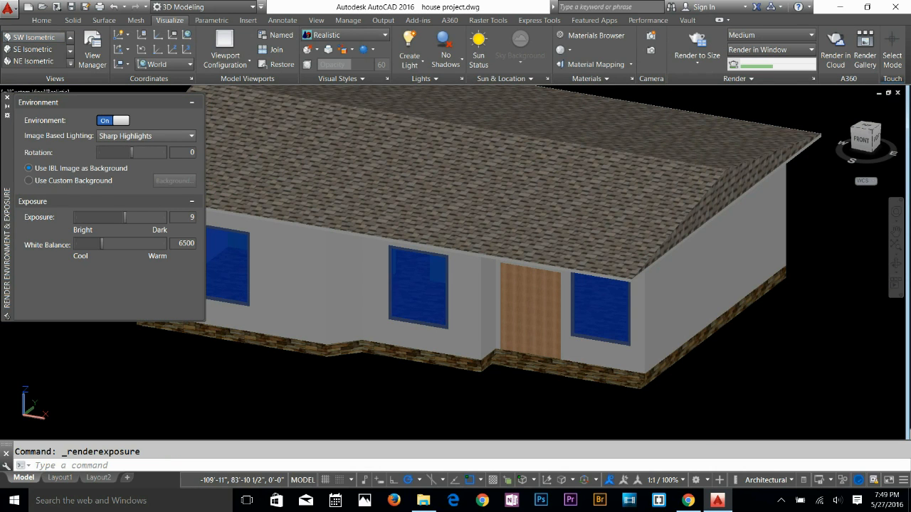
left_click(146, 135)
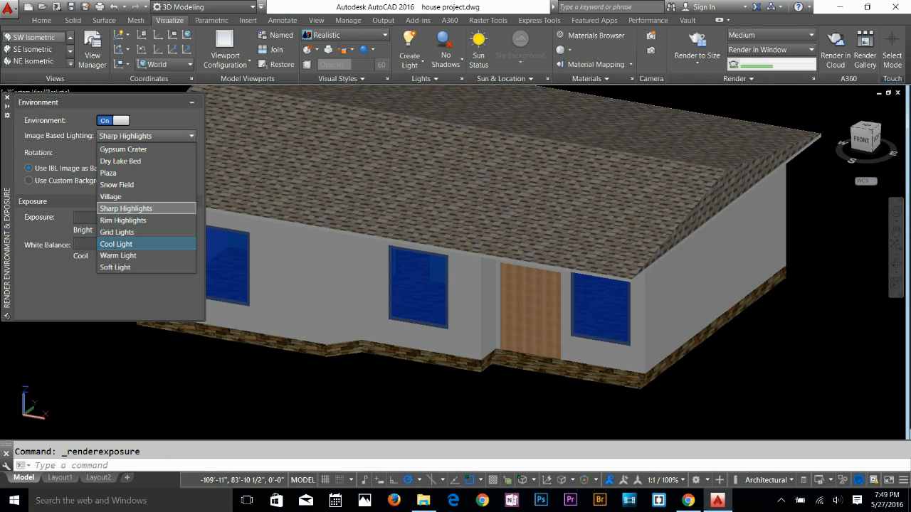
left_click(115, 267)
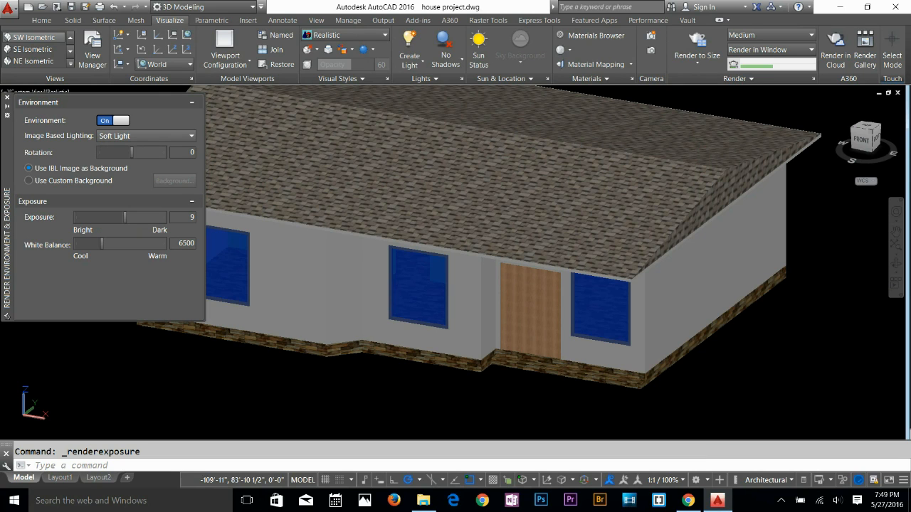
left_click(7, 98)
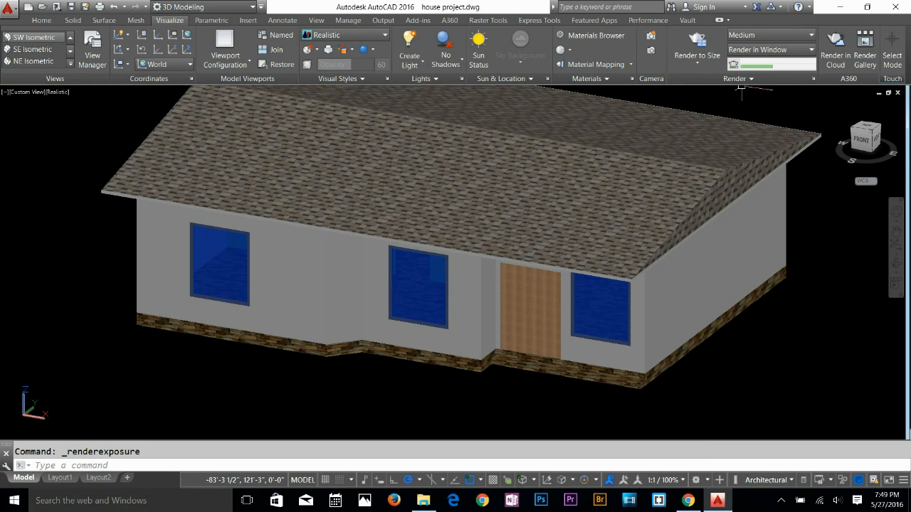
Run a test render with the Soft Light environment, inspect the house up close and close the render window
left_click(696, 44)
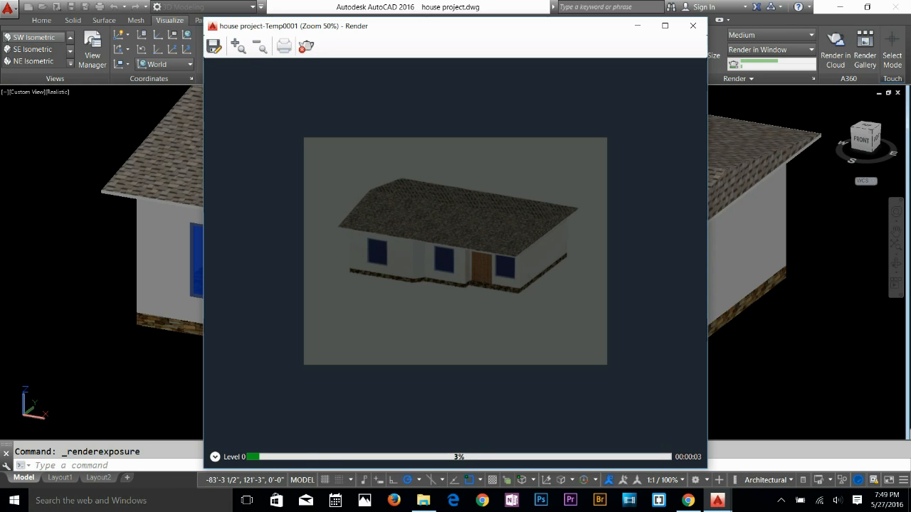
scroll(456, 251, "up", 2)
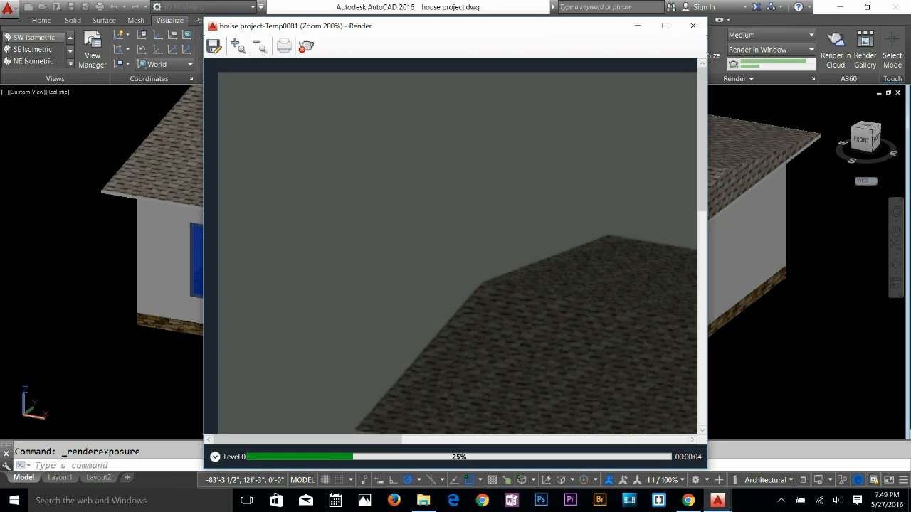
scroll(455, 251, "down", 1)
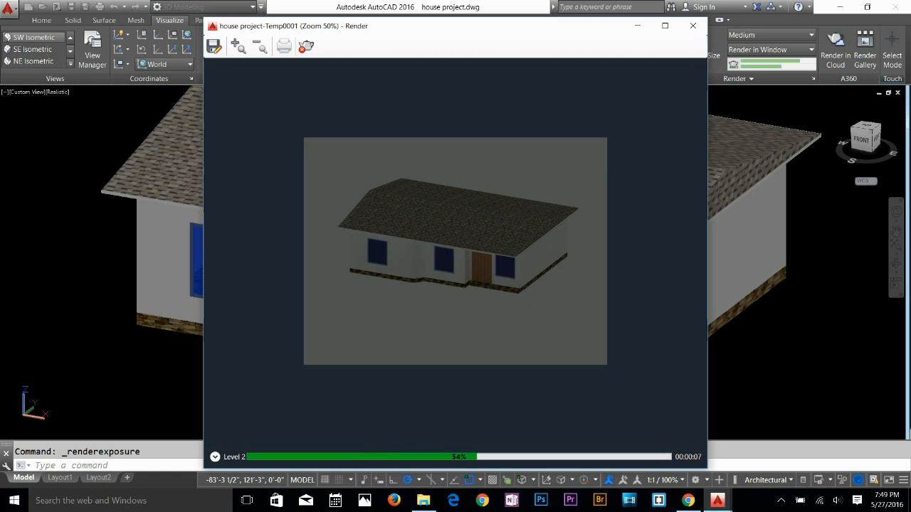
left_click(692, 25)
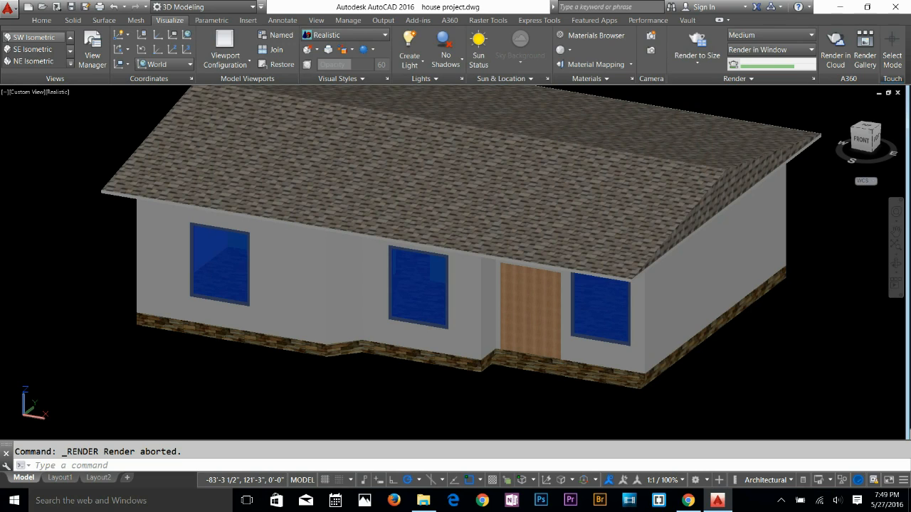
Brighten the render exposure to 6.7, then run a test render of the house and close it
left_click(740, 78)
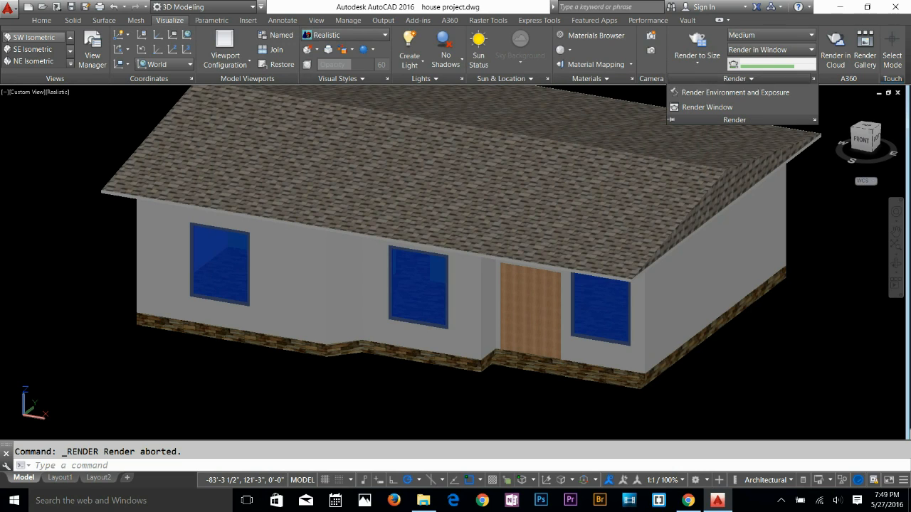
left_click(733, 93)
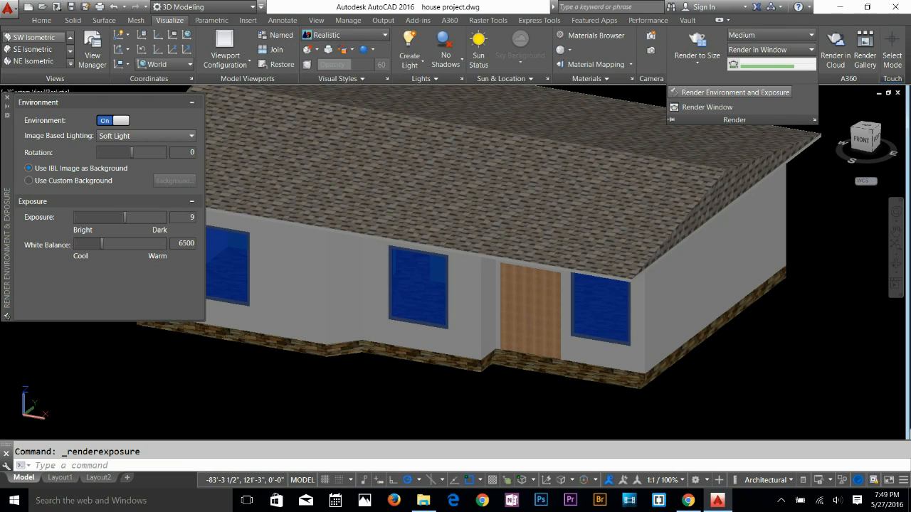
left_click_drag(125, 217, 117, 217)
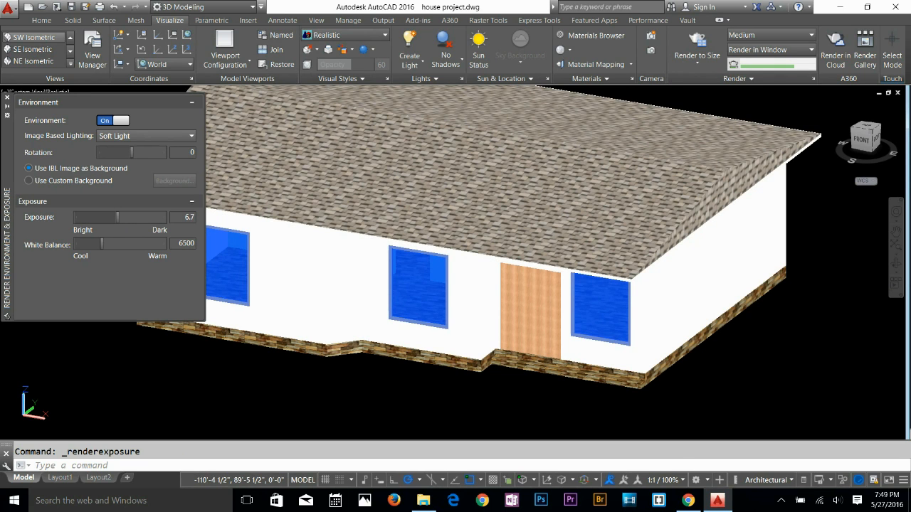
left_click(696, 47)
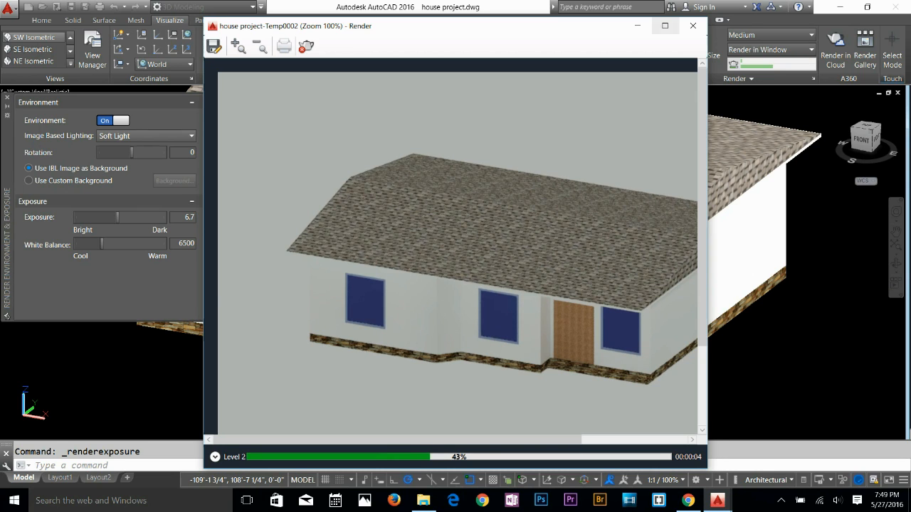
left_click(692, 25)
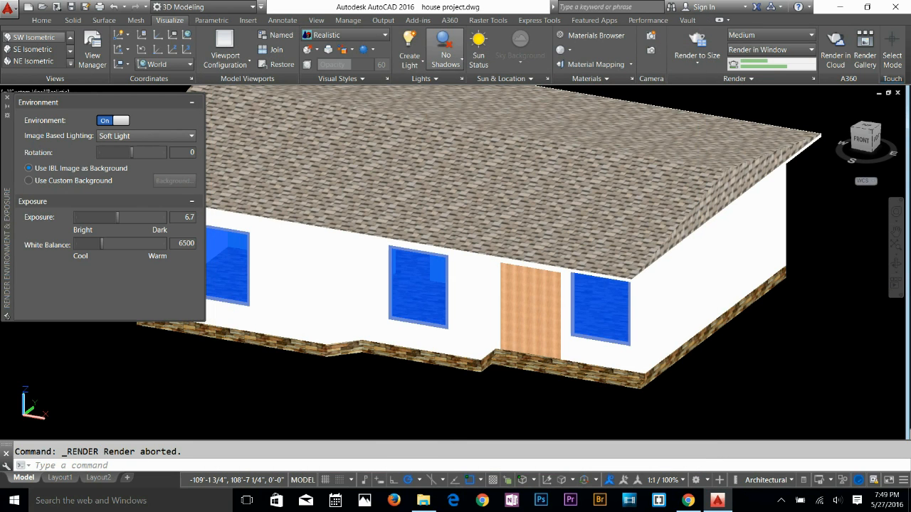
Switch the viewport to Full Shadows, check the house in a test render, and close the render window and environment settings
left_click(445, 57)
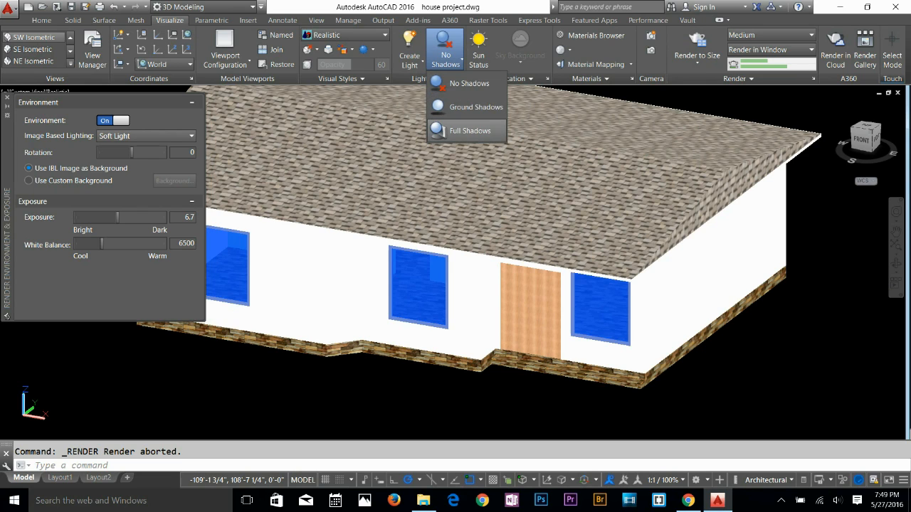
left_click(459, 130)
left_click(698, 47)
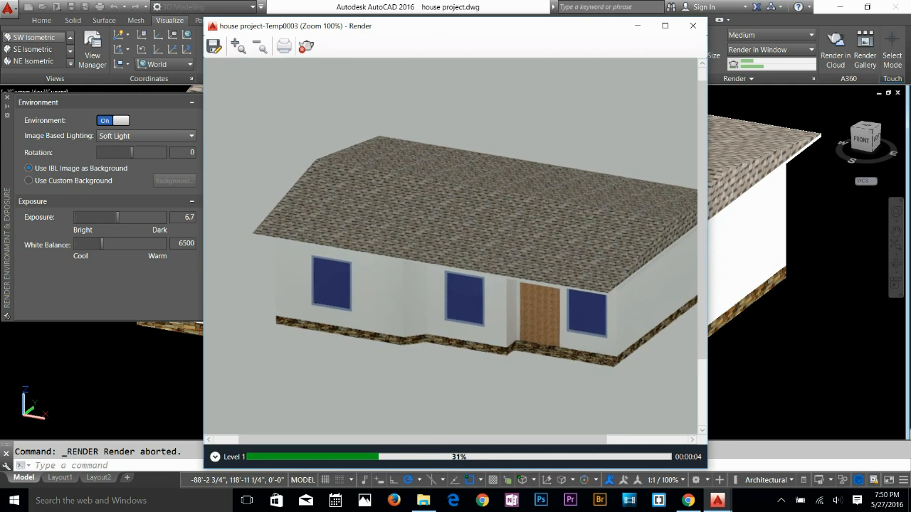
scroll(451, 246, "up", 1)
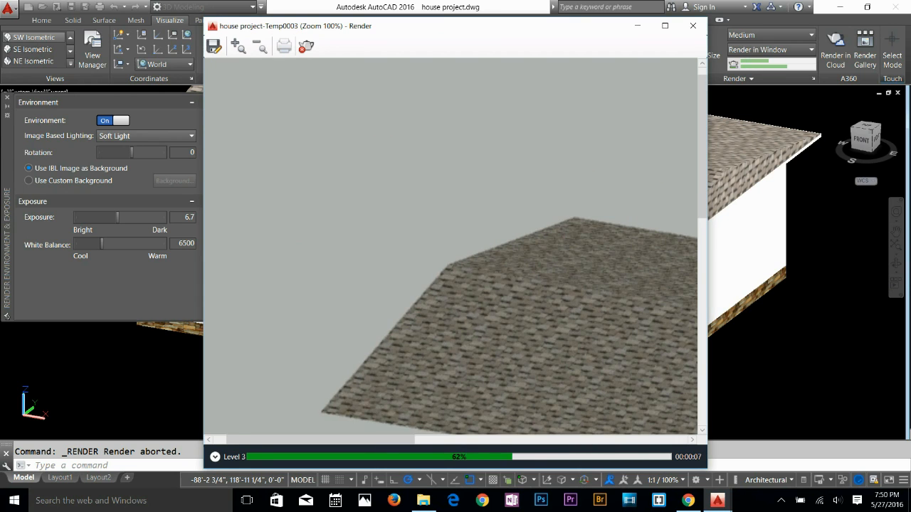
scroll(450, 246, "down", 1)
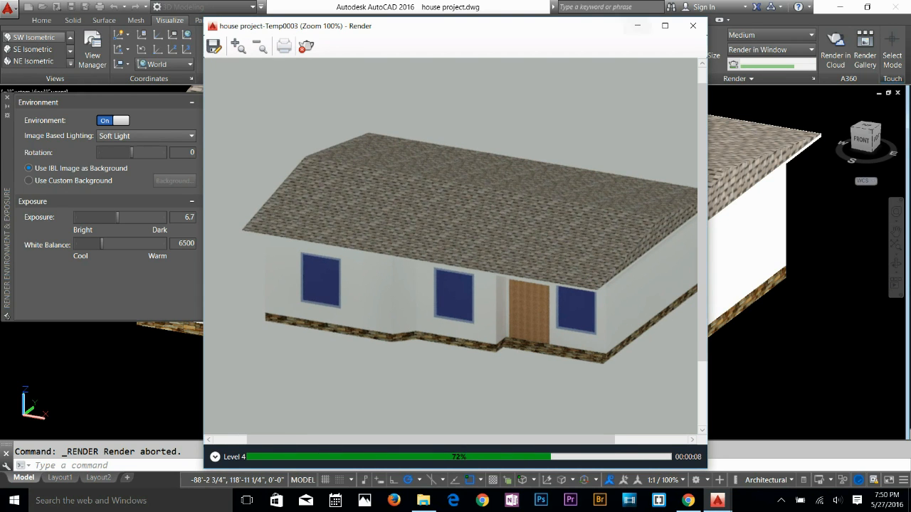
left_click(692, 25)
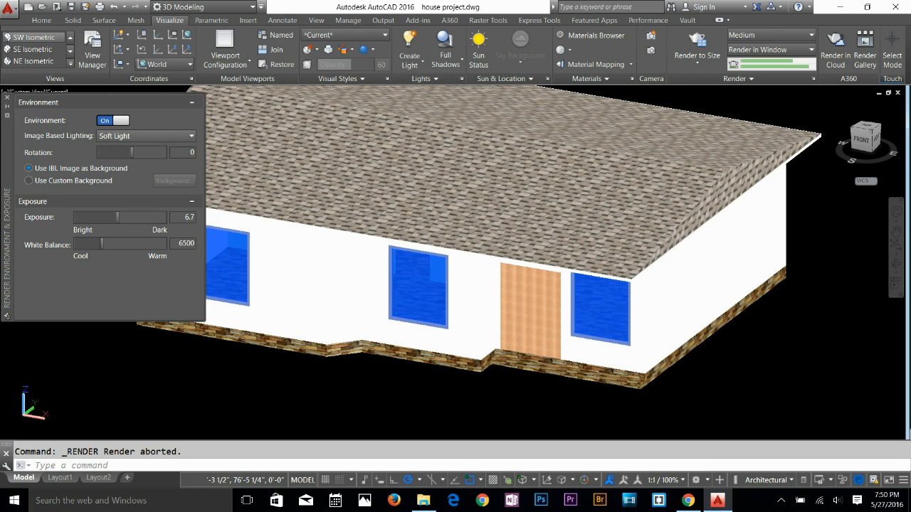
left_click(7, 96)
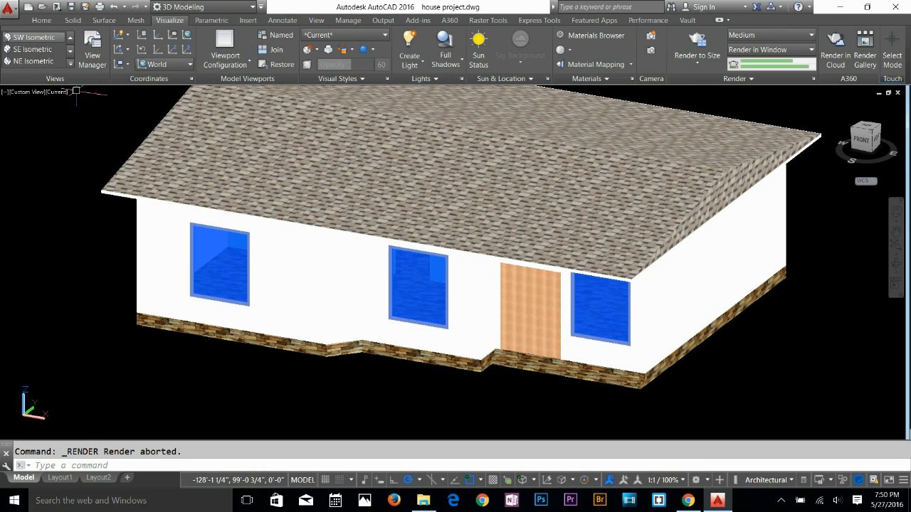
middle_click_drag(557, 277, 550, 302)
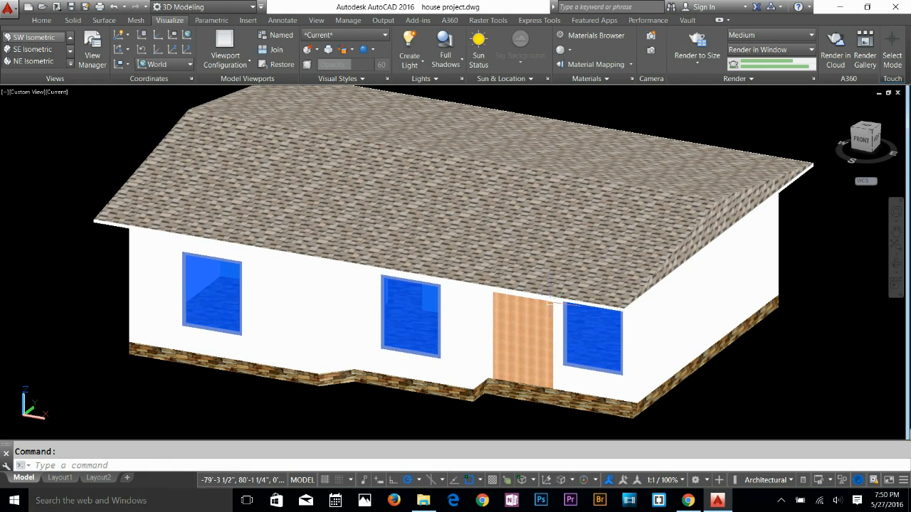
middle_click_drag(399, 260, 413, 272)
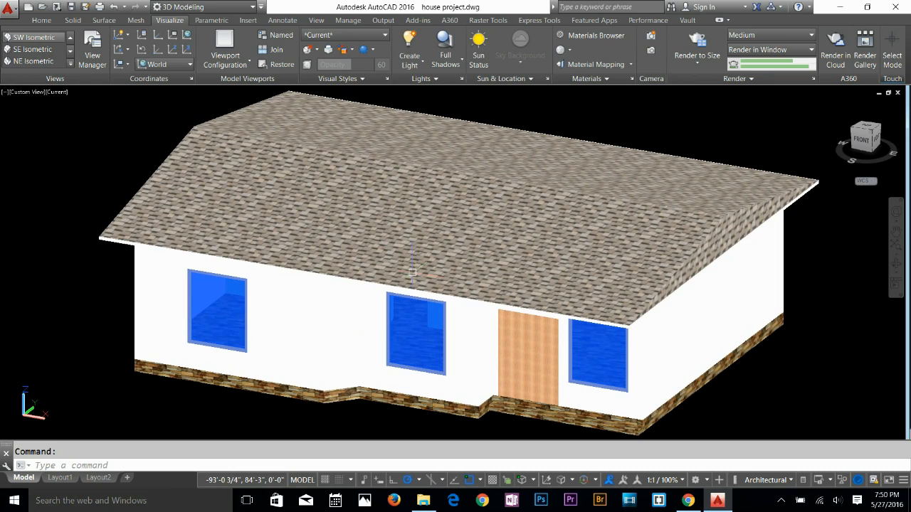